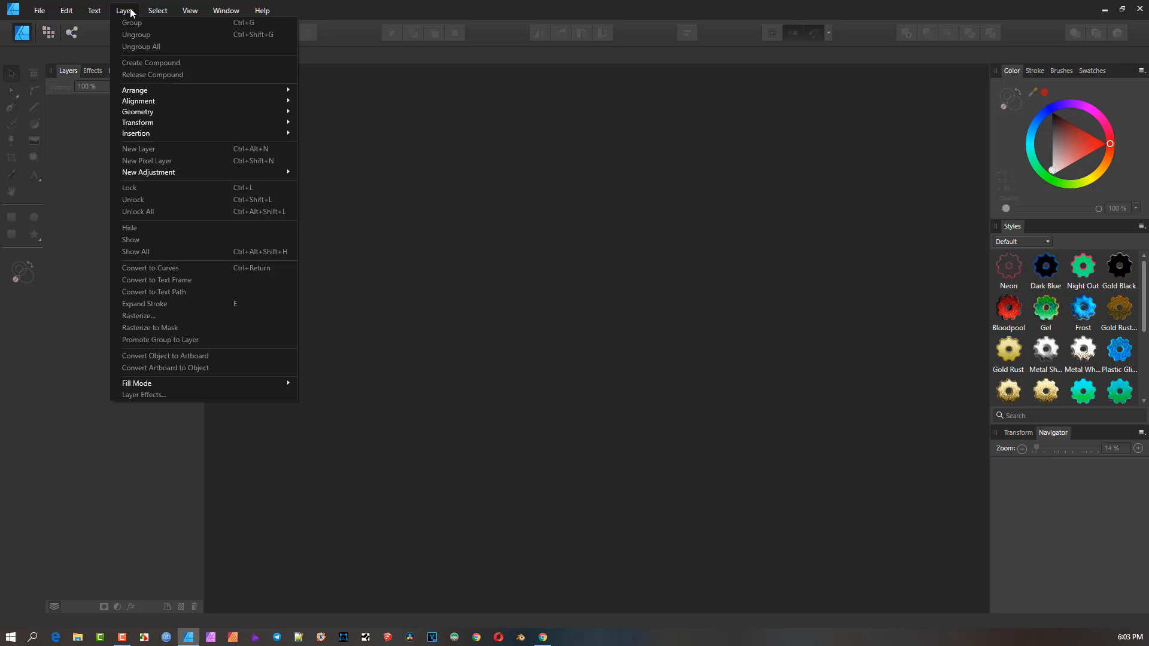
Step: Create a new Web document using the WXGA 1280 x 800 page preset
mouse_move(66, 11)
click(43, 11)
click(55, 37)
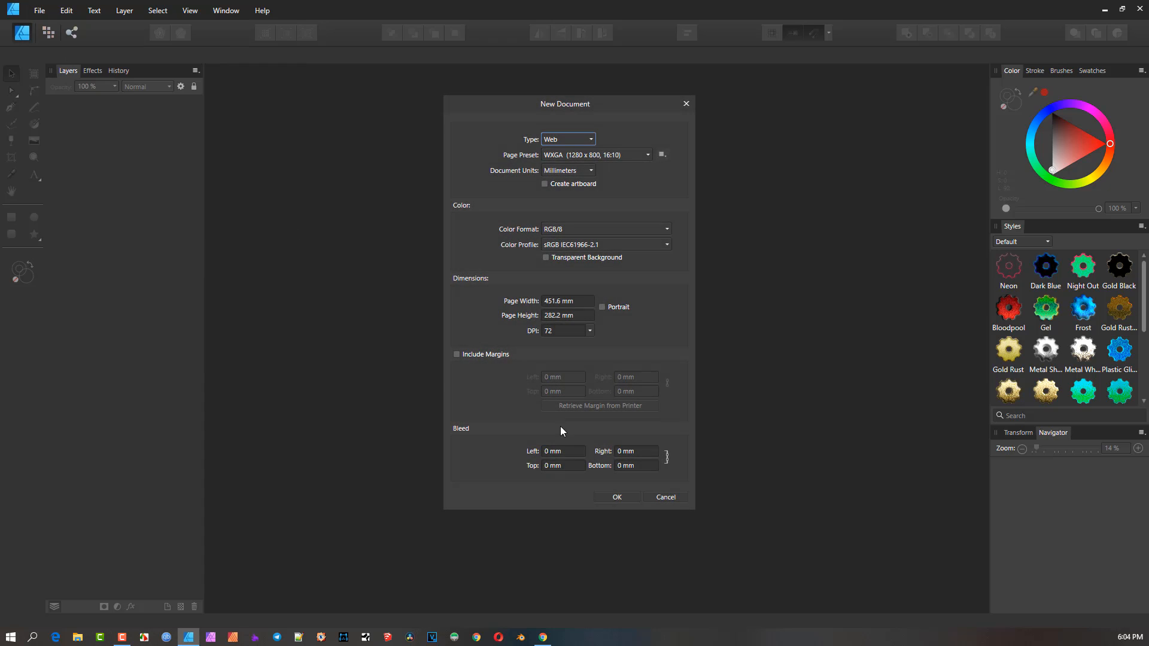
click(617, 498)
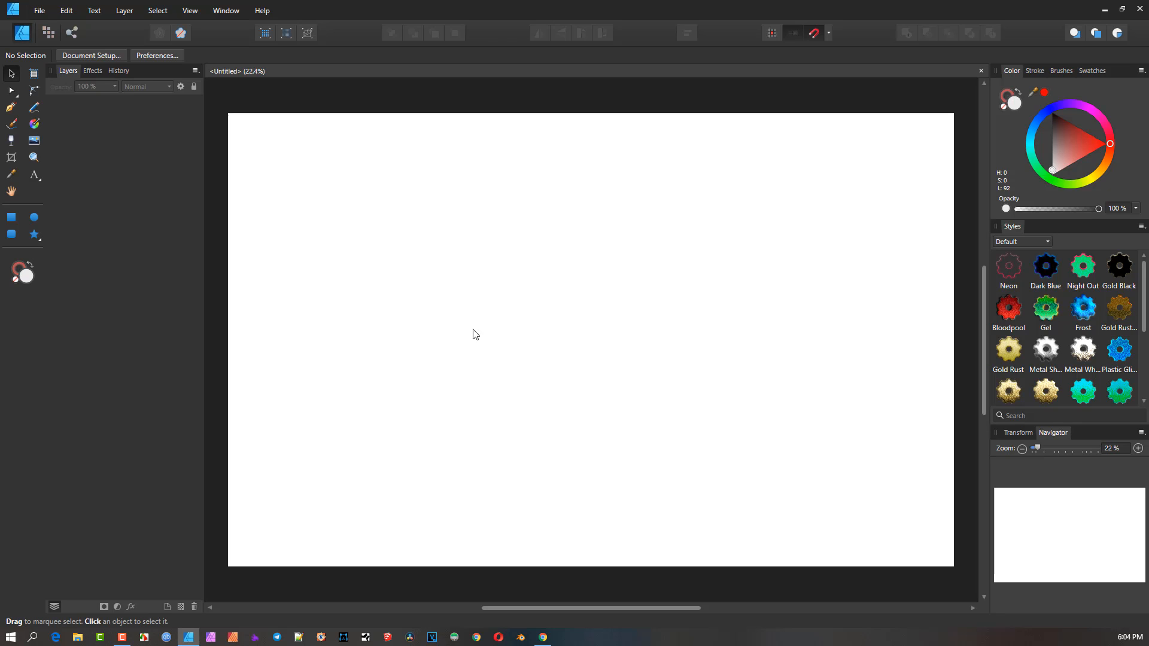
Step: Draw a square in the upper-left part of the page and a similarly sized ellipse to the right of it
scroll(429, 241, down, 2)
scroll(436, 245, up, 1)
drag(436, 246, 414, 272)
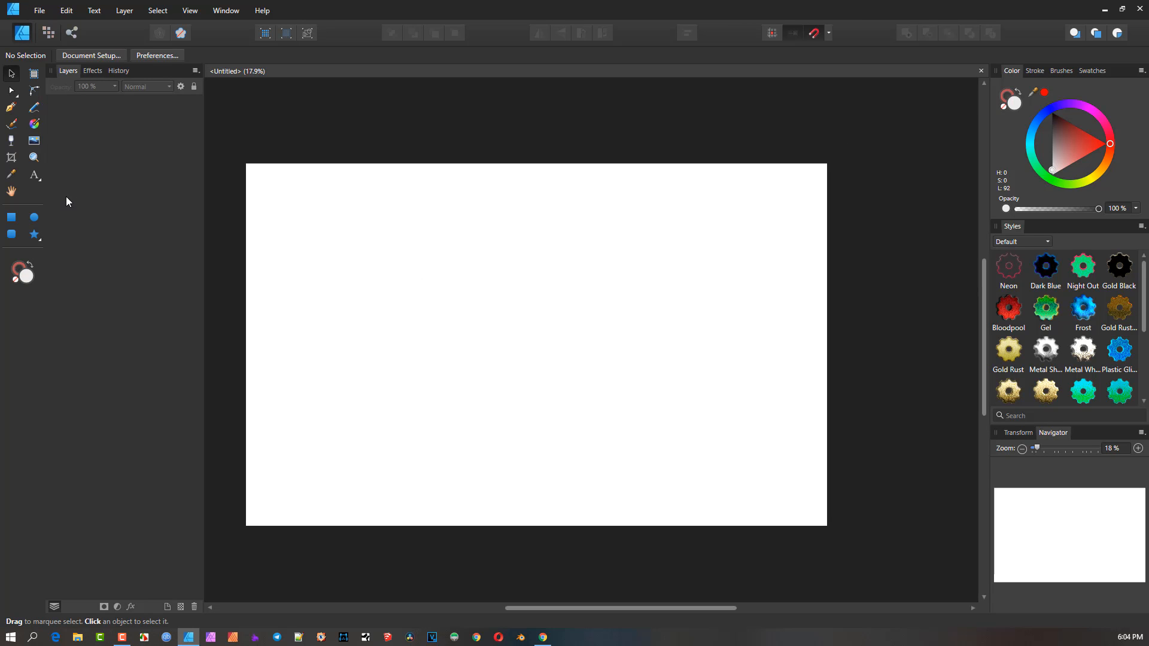
click(11, 216)
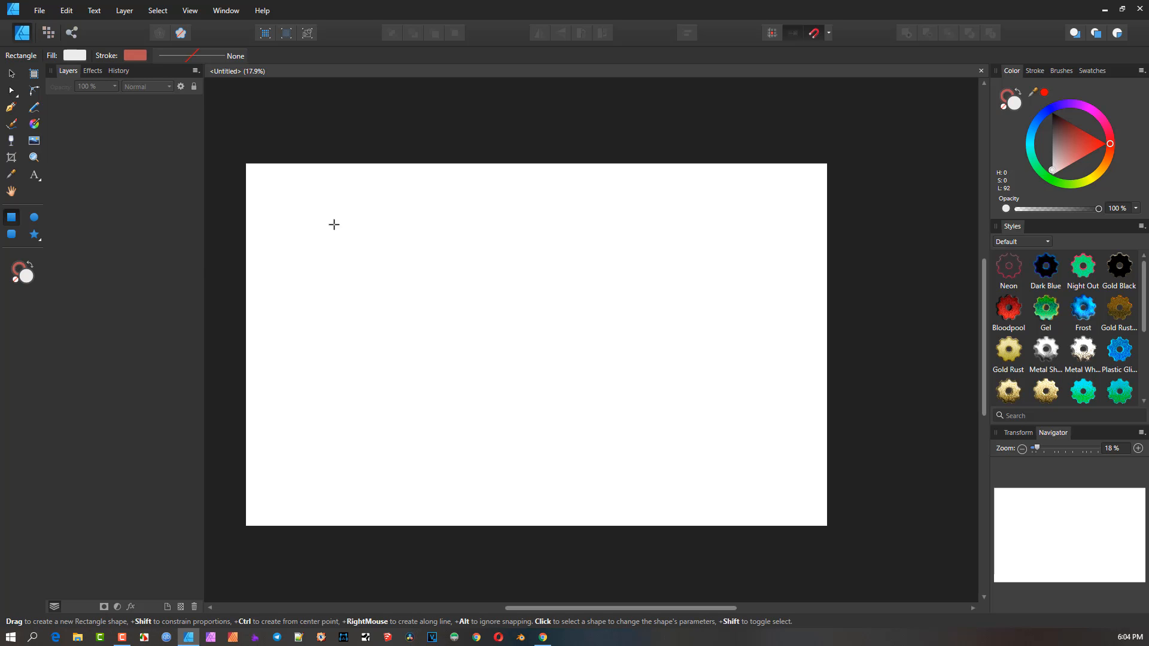
mouse_move(334, 227)
mouse_down()
mouse_move(433, 349)
mouse_move(452, 346)
mouse_up()
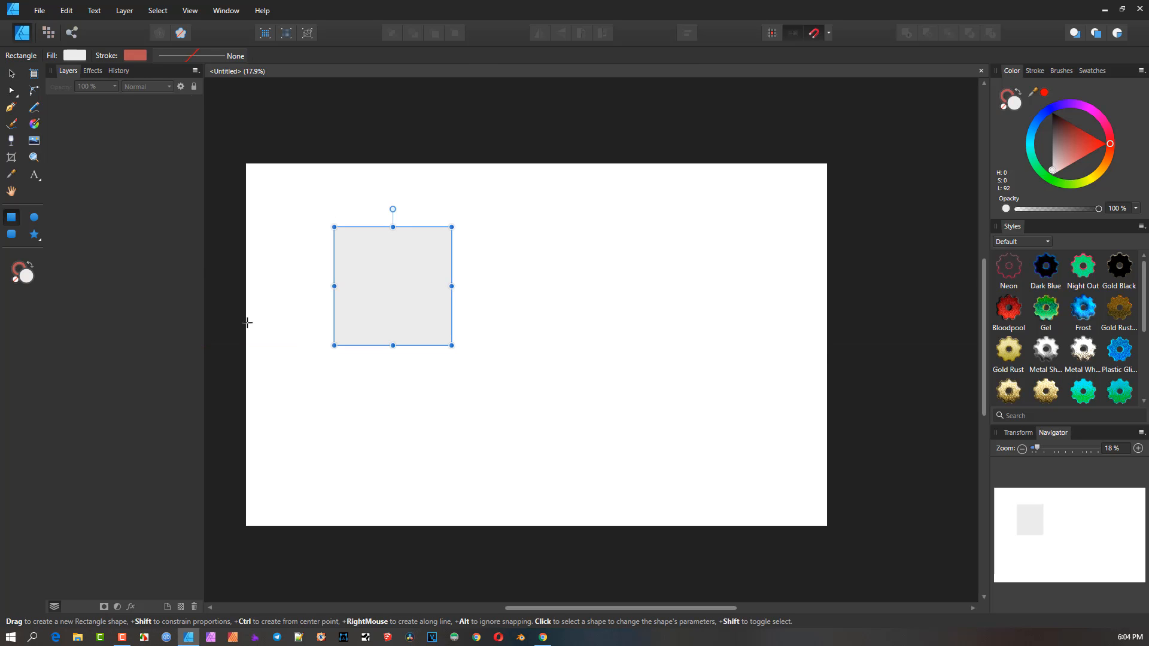
click(41, 221)
drag(556, 217, 683, 334)
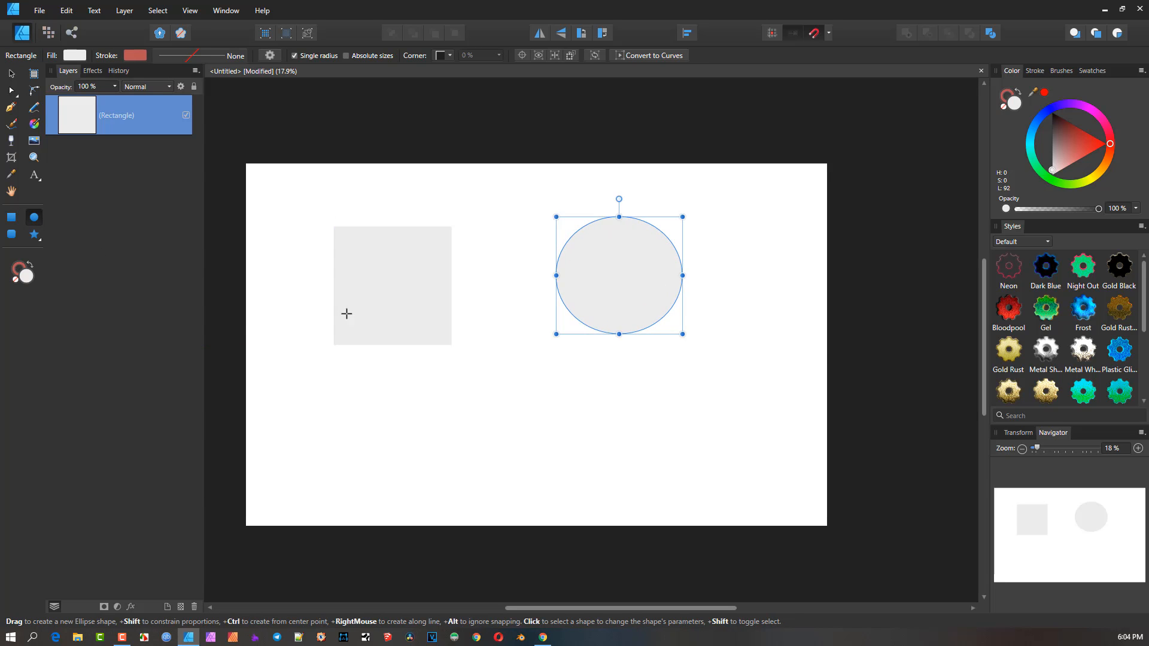
Step: Draw a teardrop with the Tear Tool below and between the square and the ellipse
click(35, 232)
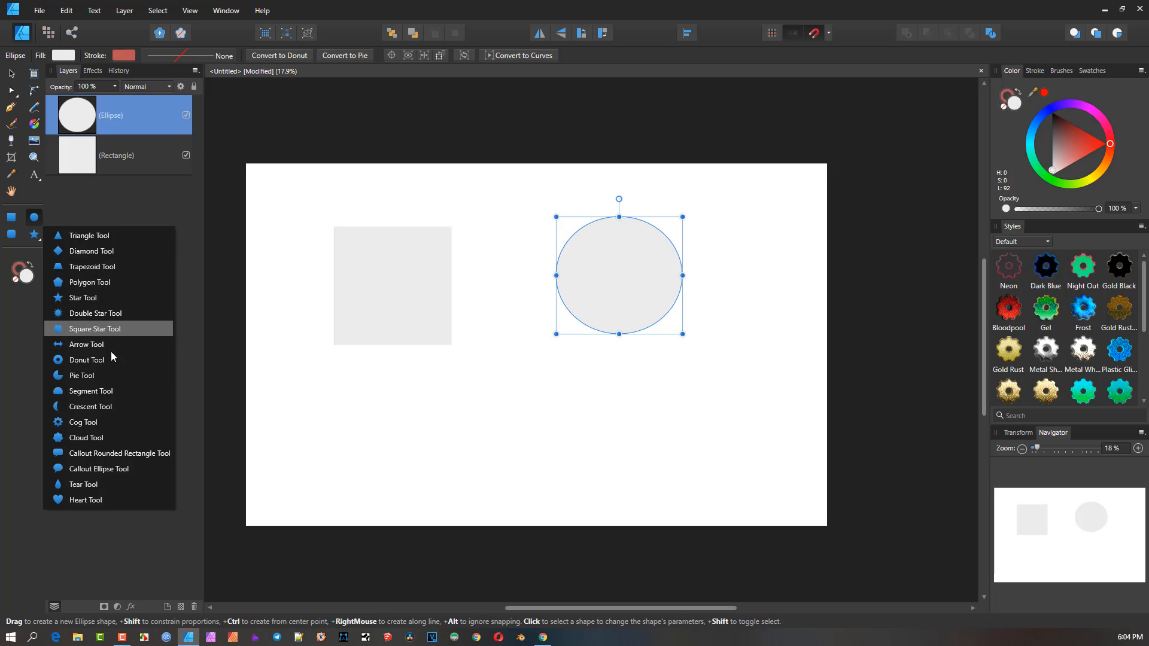
click(84, 485)
drag(489, 361, 572, 490)
click(11, 74)
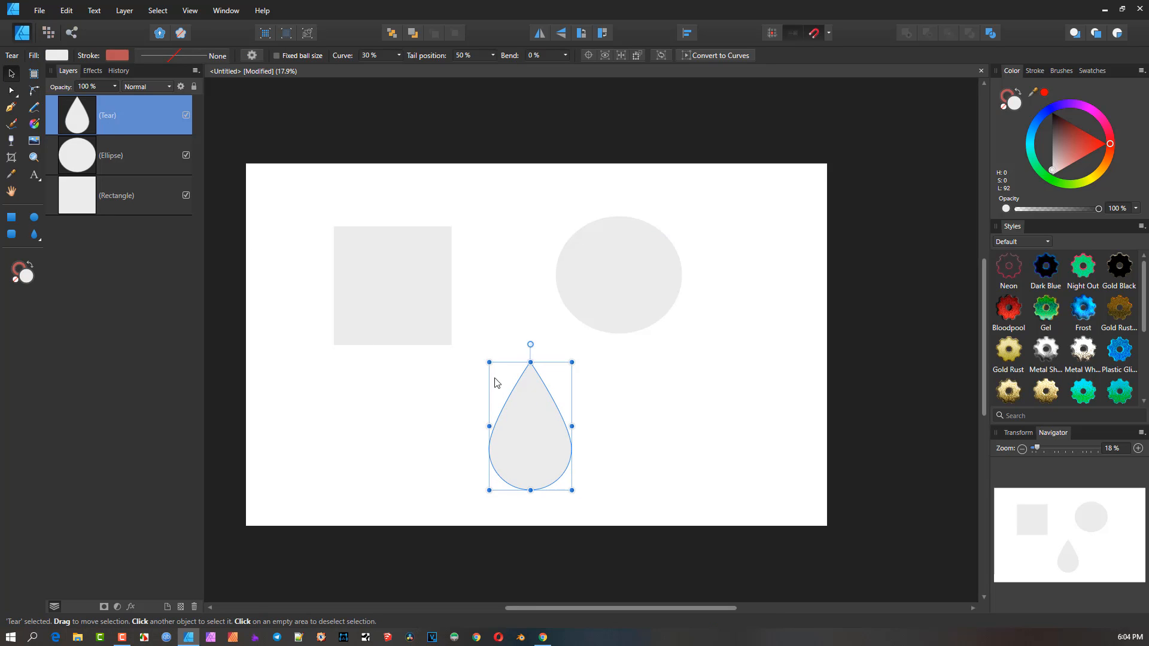
Step: Fill the ellipse with orange (H 27, S 100, L 50) and the teardrop with dark red (H 0, S 77, L 35)
drag(1075, 157, 1044, 158)
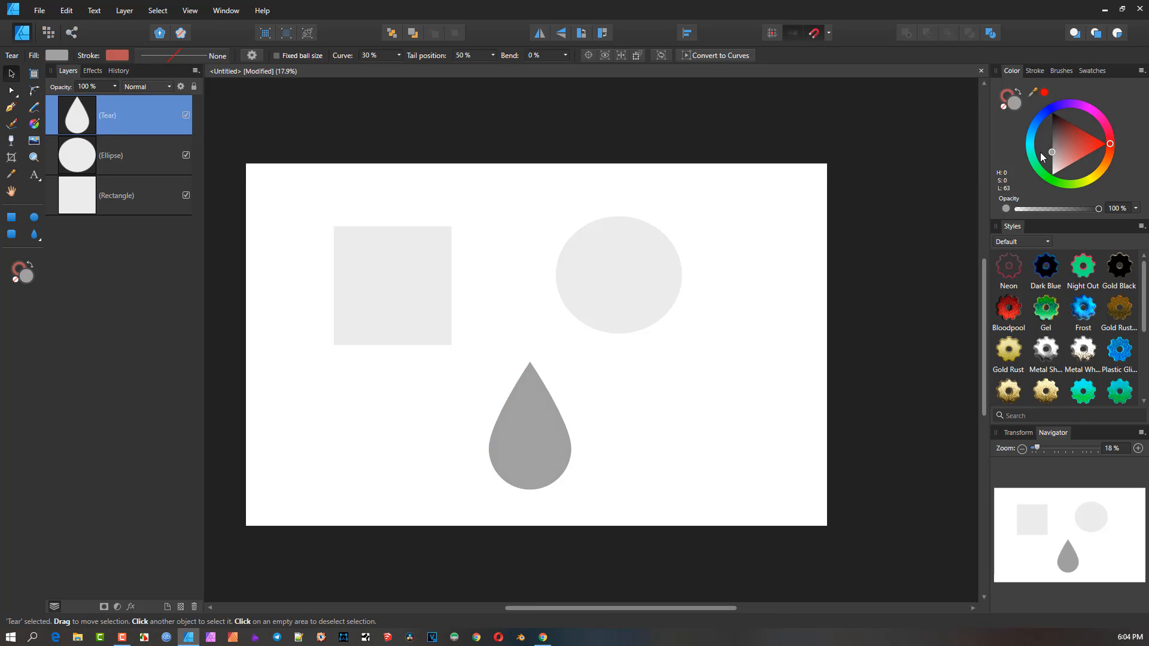
click(591, 267)
click(1110, 167)
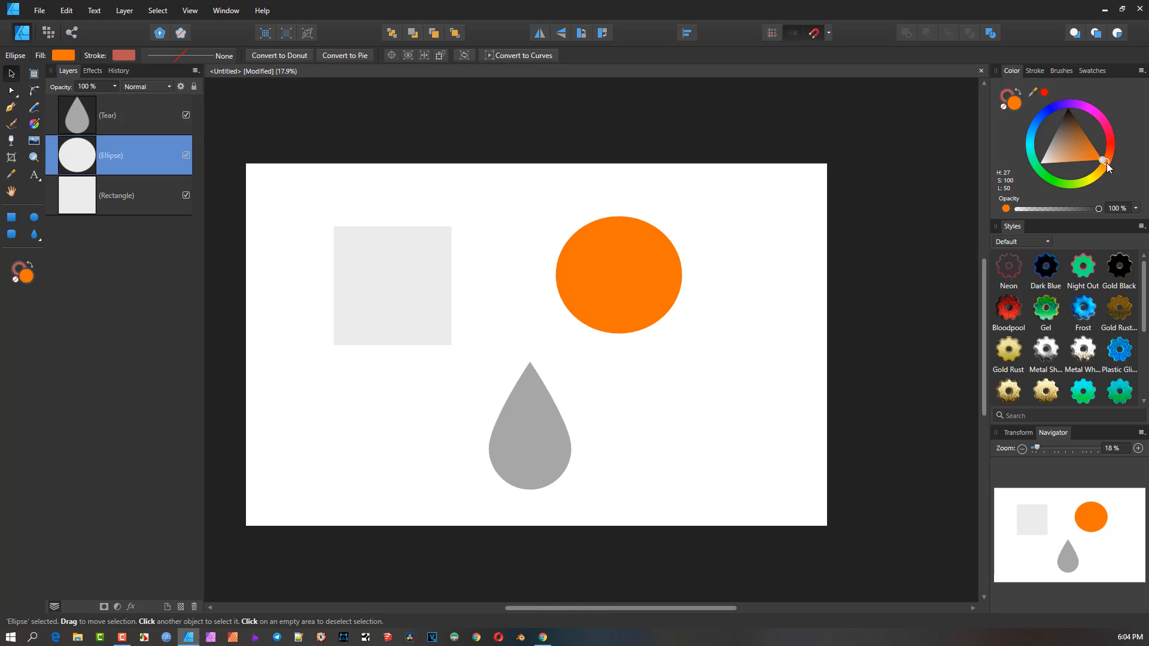
click(535, 419)
drag(1054, 120, 1081, 134)
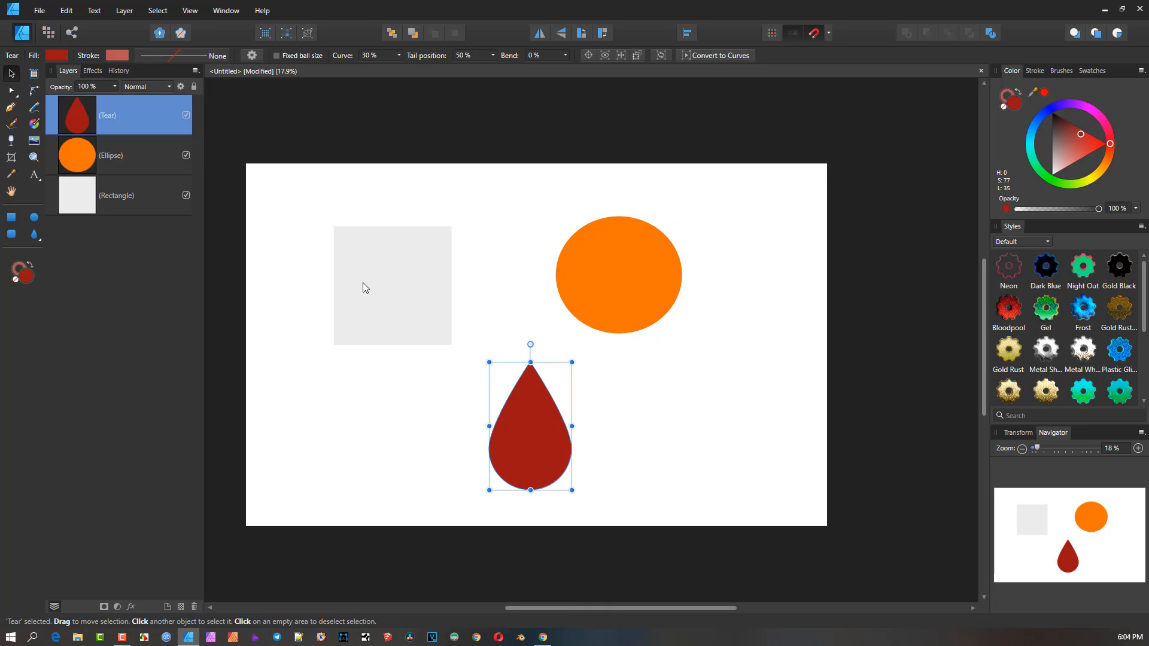
Step: Move the light grey square slightly down and to the right
drag(403, 294, 429, 303)
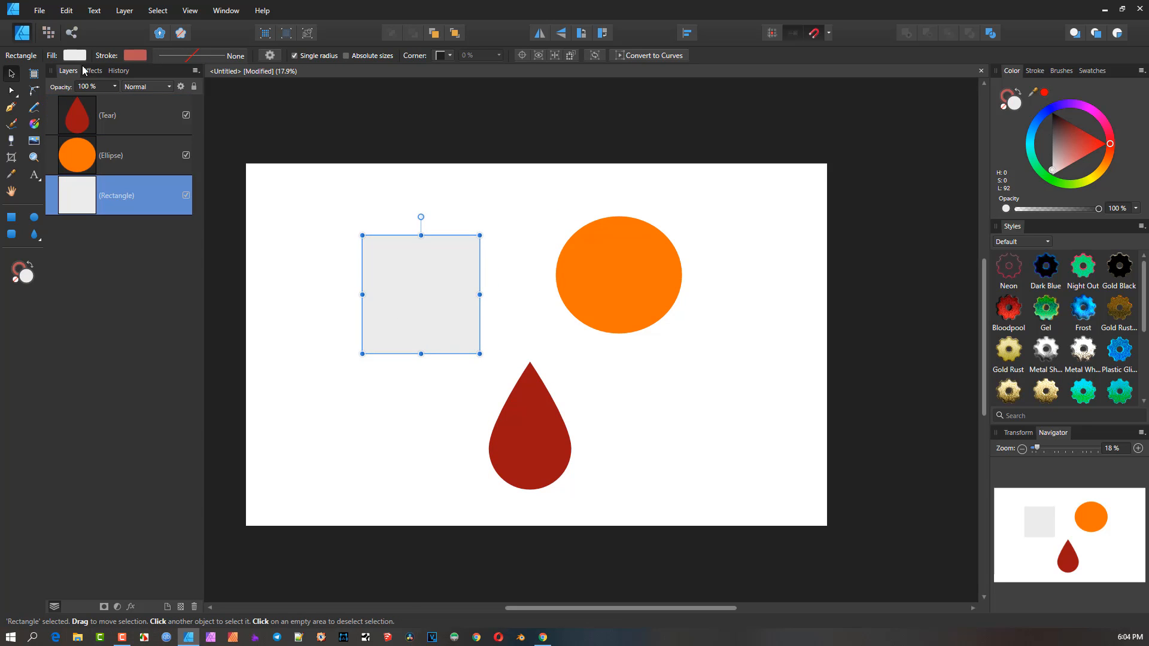
click(85, 10)
mouse_move(127, 13)
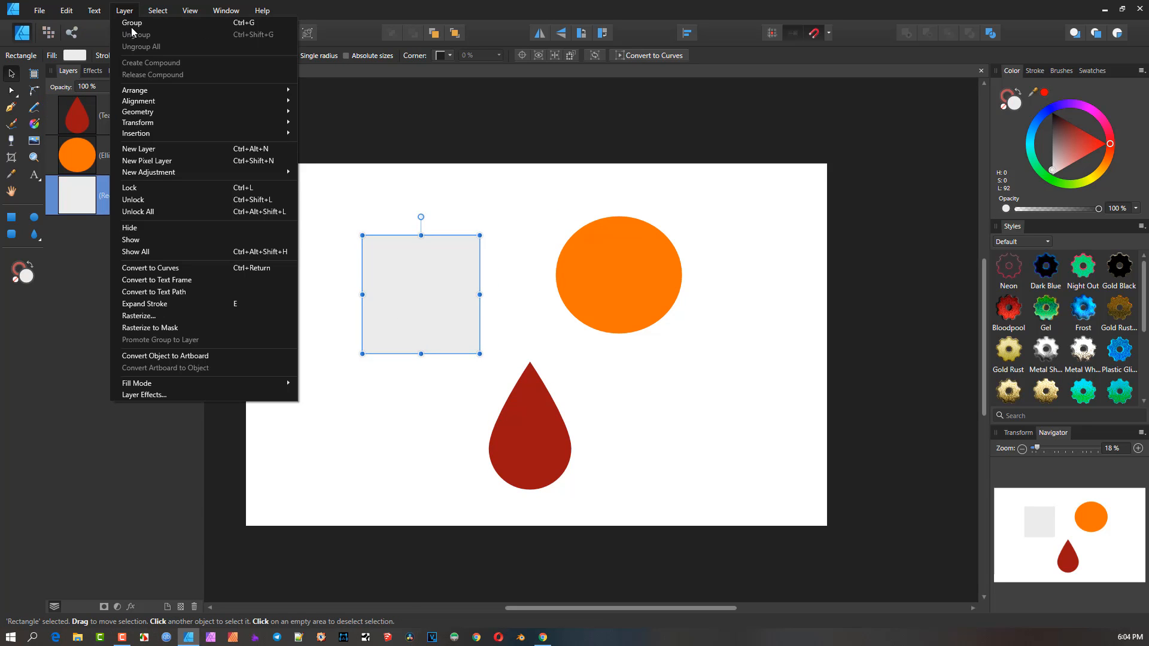
click(440, 289)
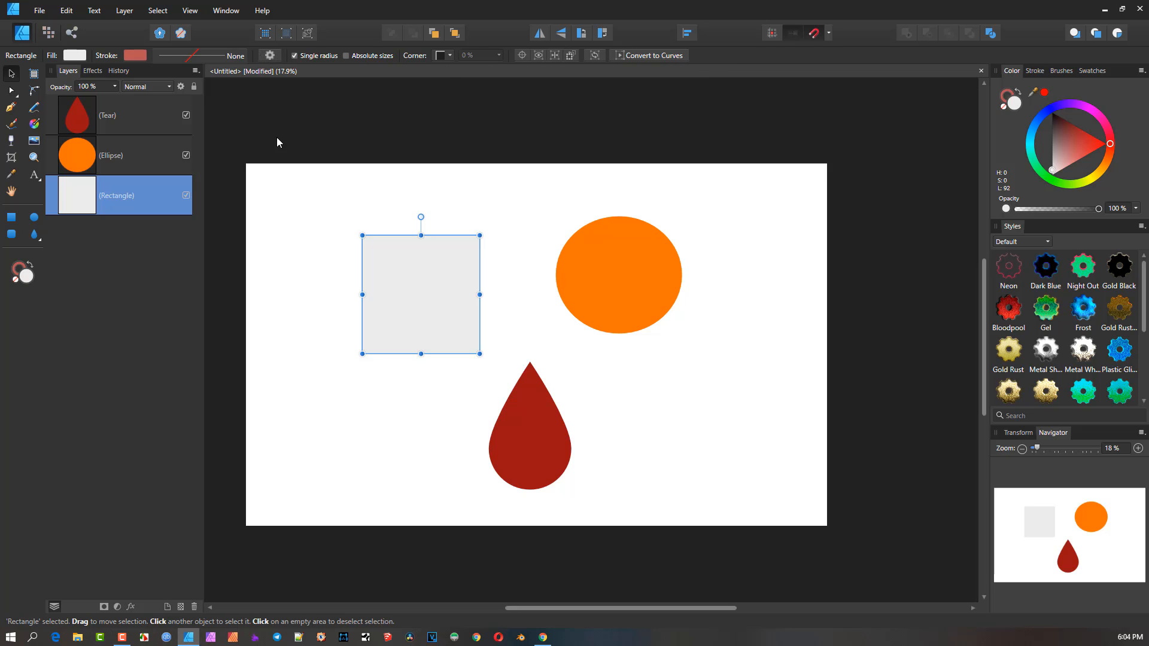
Step: Select the square and the teardrop together with a marquee, leaving out the ellipse
drag(297, 199, 592, 509)
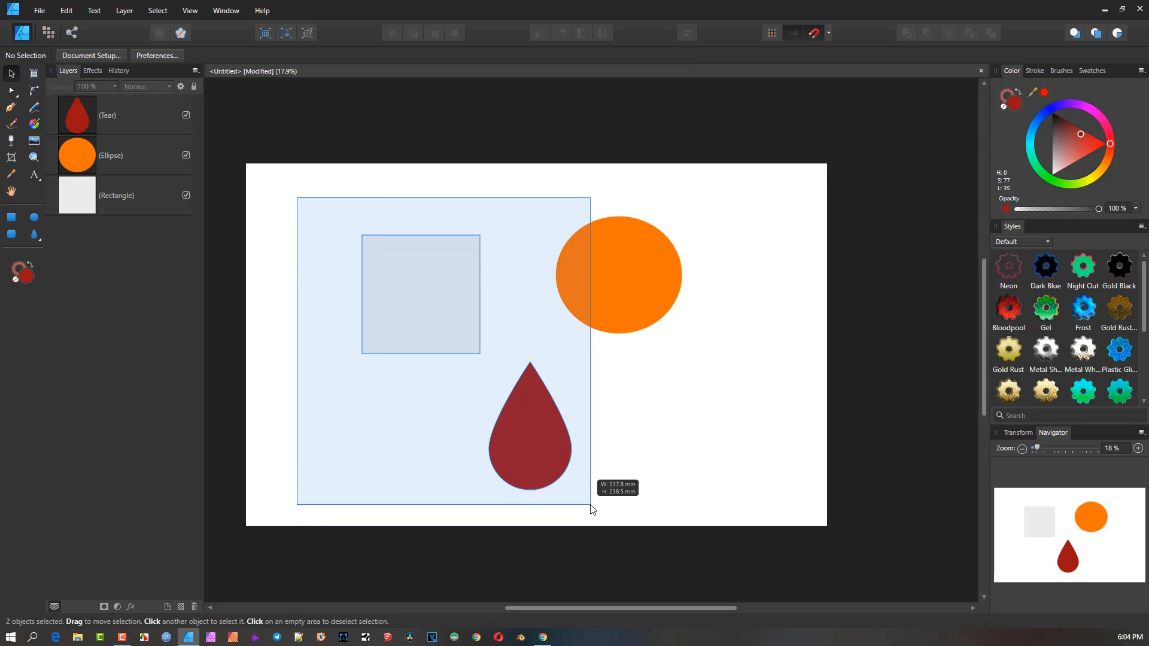
mouse_move(592, 510)
mouse_down()
mouse_move(509, 431)
mouse_move(506, 367)
mouse_move(608, 526)
mouse_up()
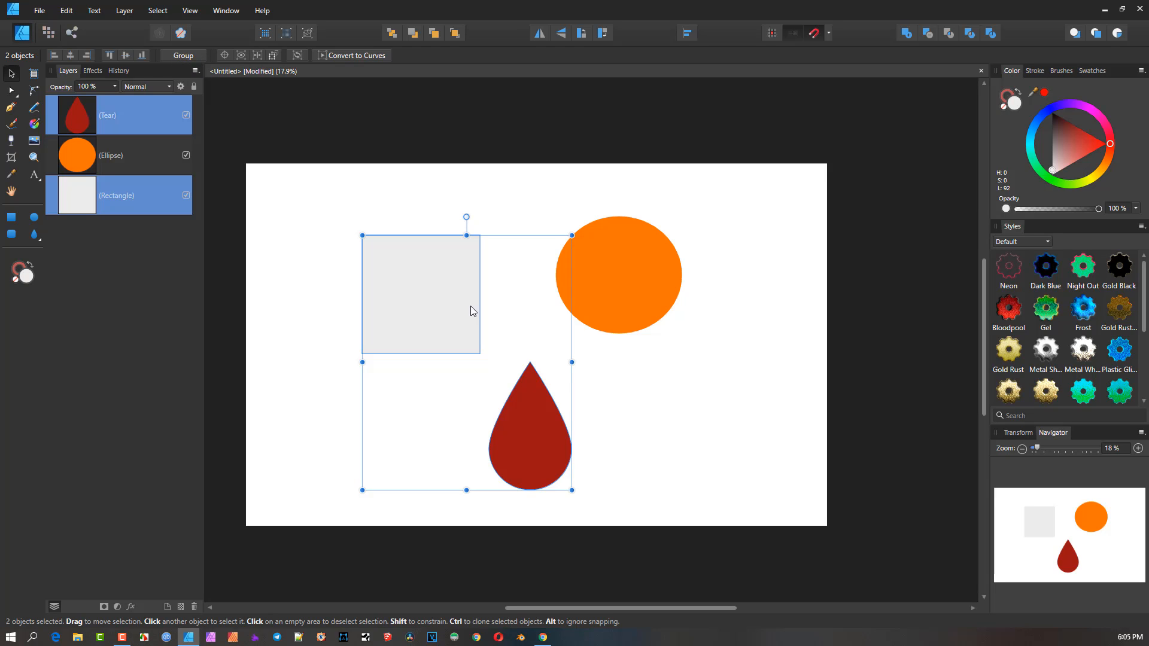
click(127, 11)
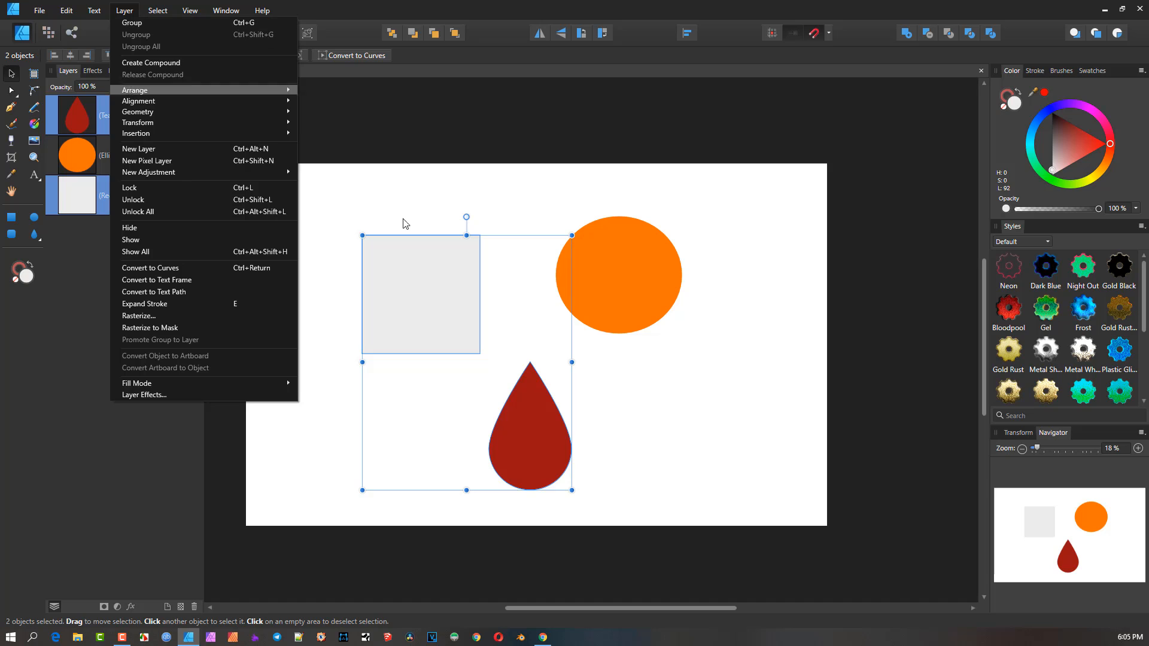
click(501, 205)
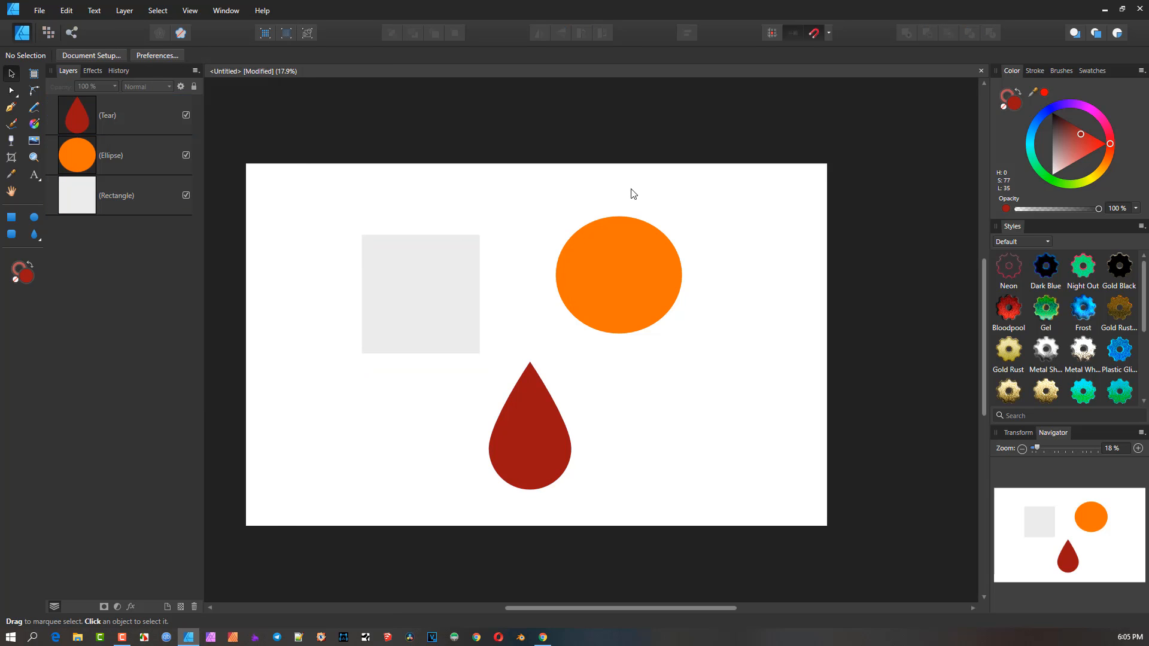
drag(622, 177, 309, 529)
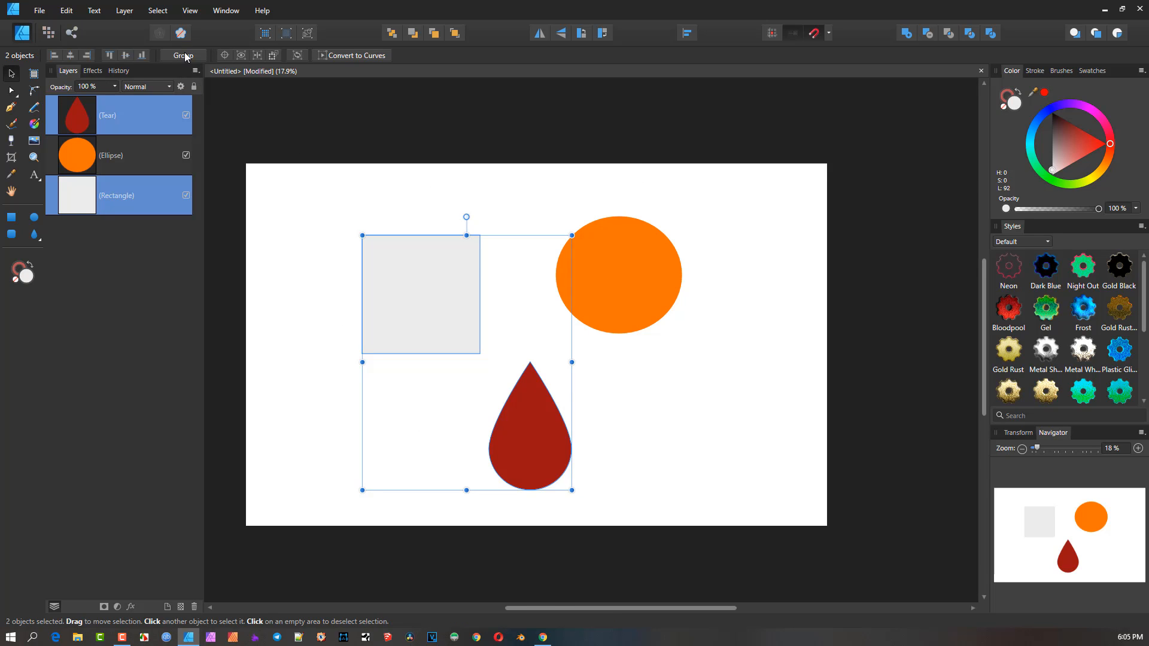
Step: Move the square to the left and slightly up, and group it on its own
click(449, 323)
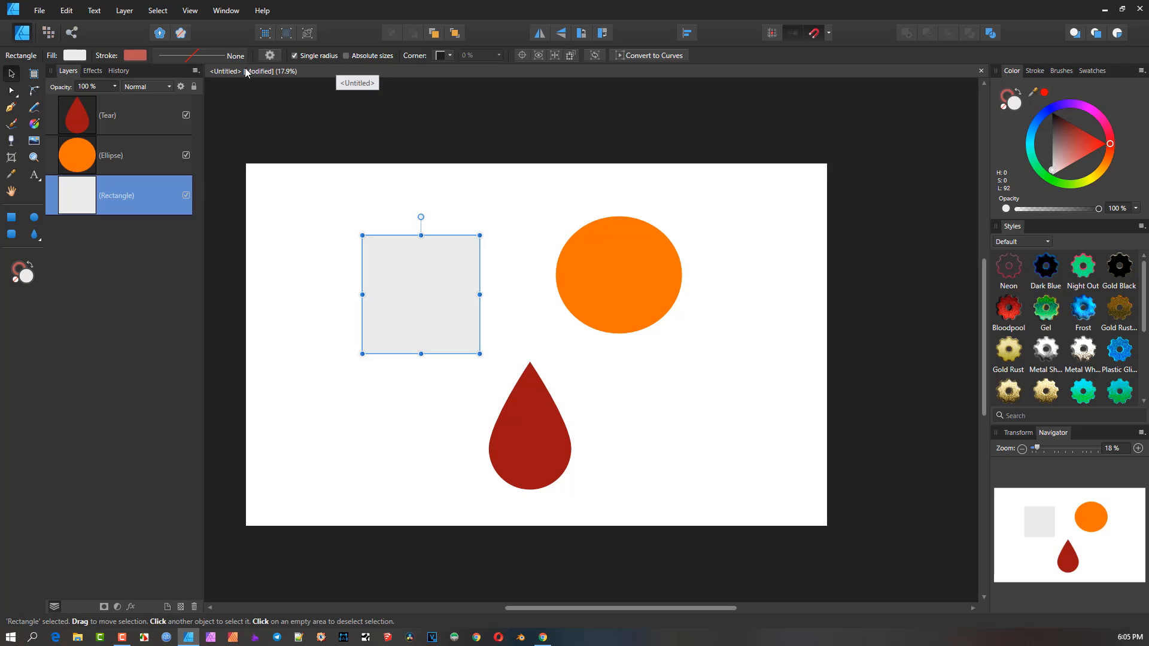
drag(453, 318, 398, 310)
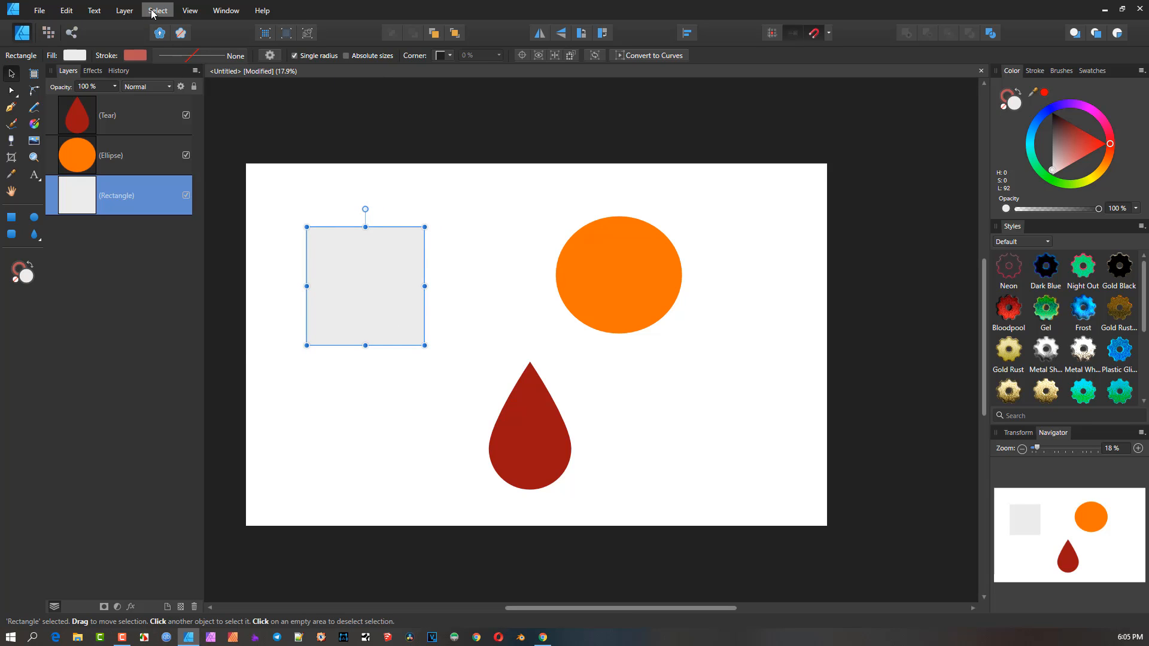
click(126, 10)
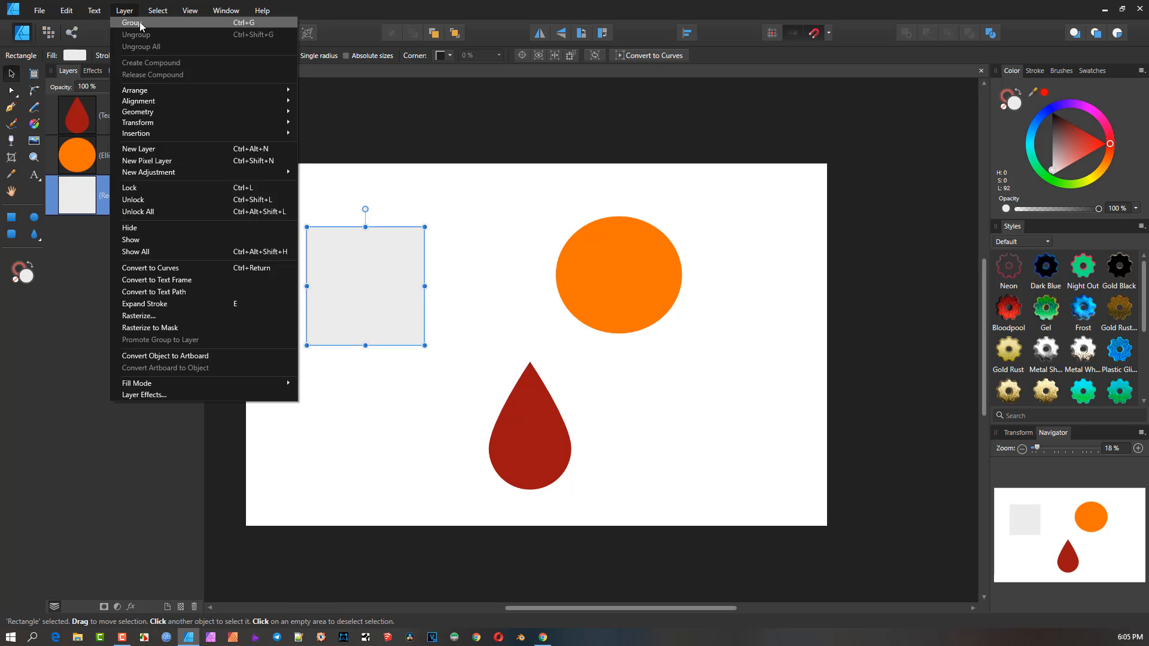
click(142, 24)
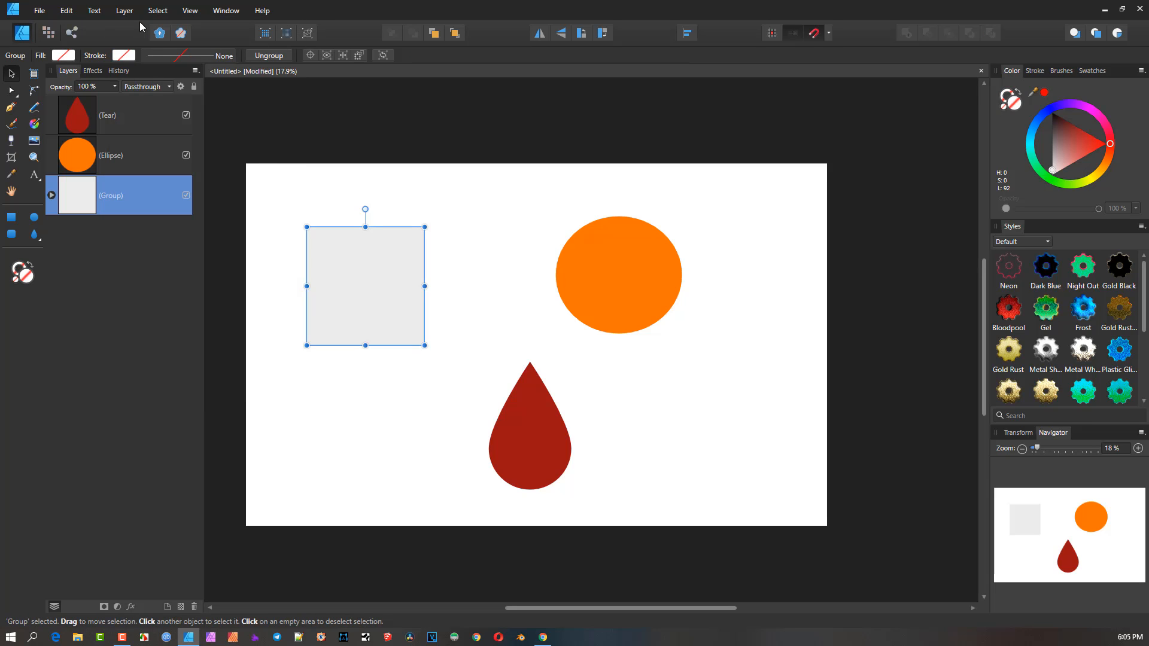
Step: Expand the single-object group in the layer stack and ungroup the square
click(51, 196)
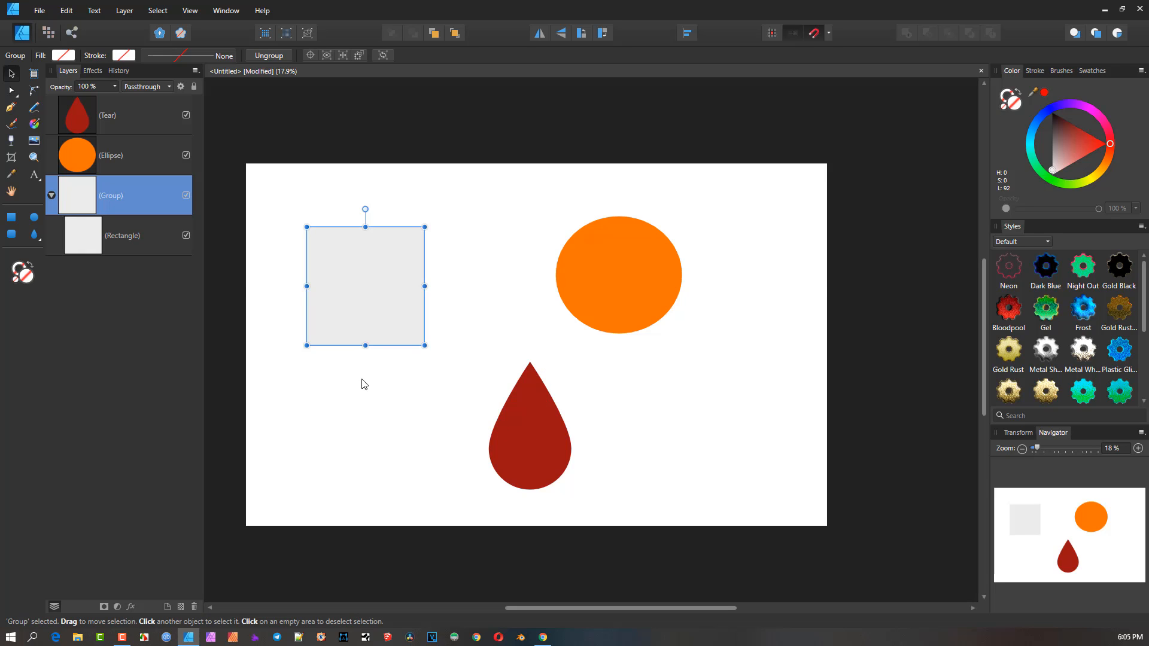
key(alt)
key(ctrl+shift+g)
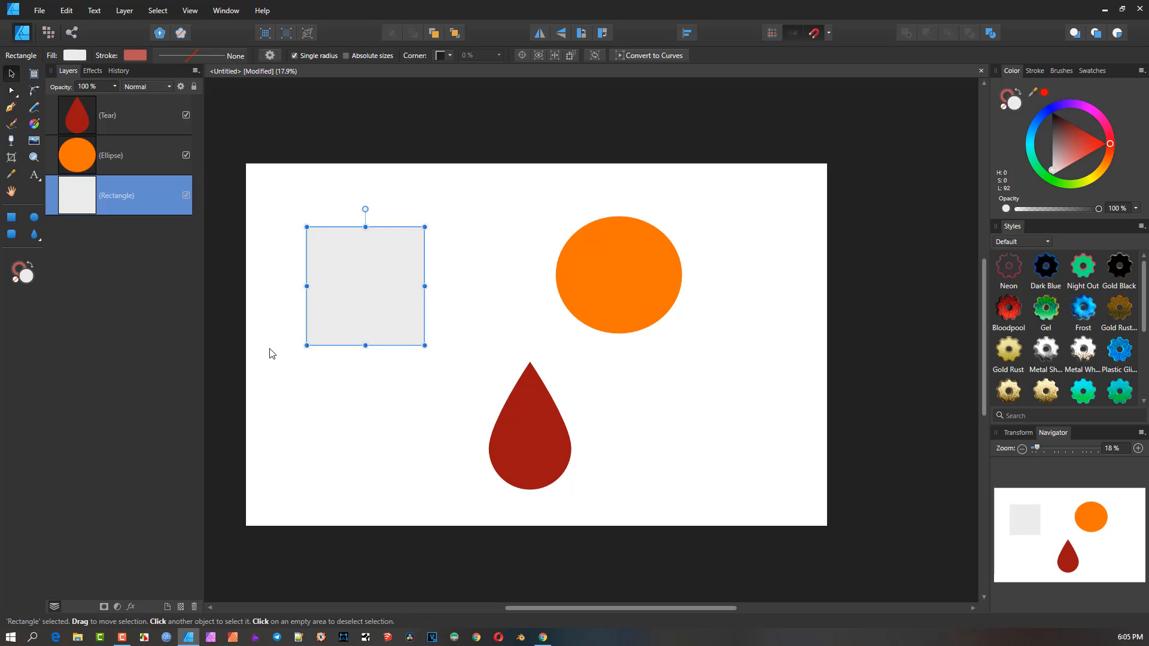
Step: Move the teardrop to the left so that it sits beneath the square
click(126, 156)
click(149, 196)
drag(549, 424, 397, 422)
Step: Select the square and the teardrop together and group them
drag(268, 193, 477, 528)
click(123, 9)
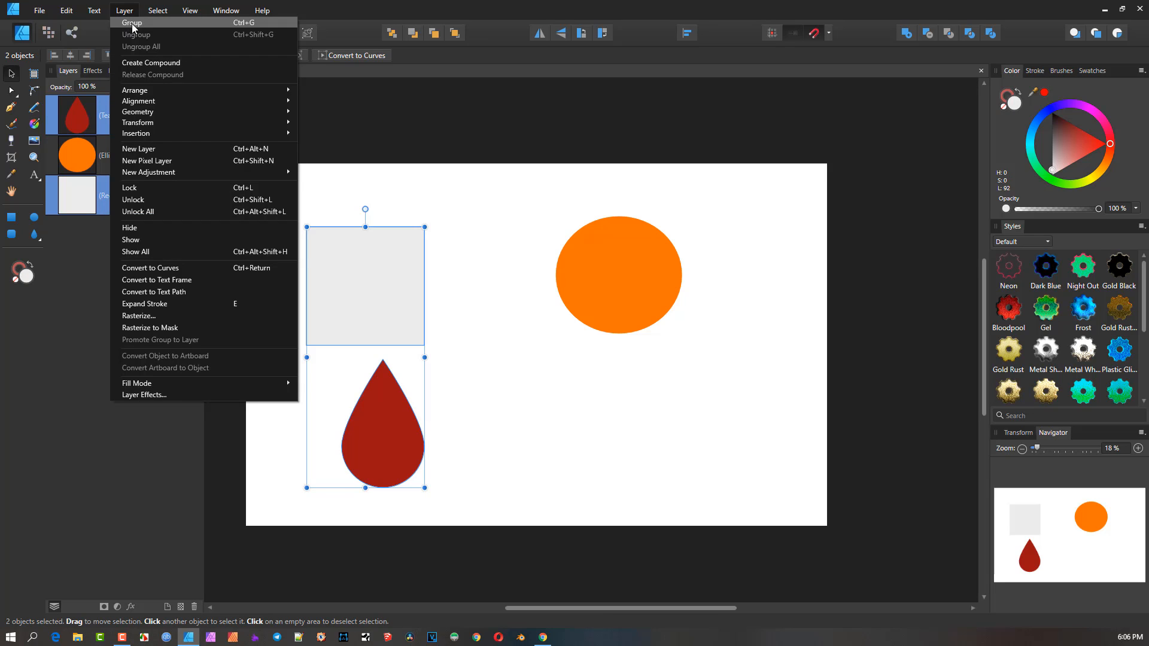
click(138, 24)
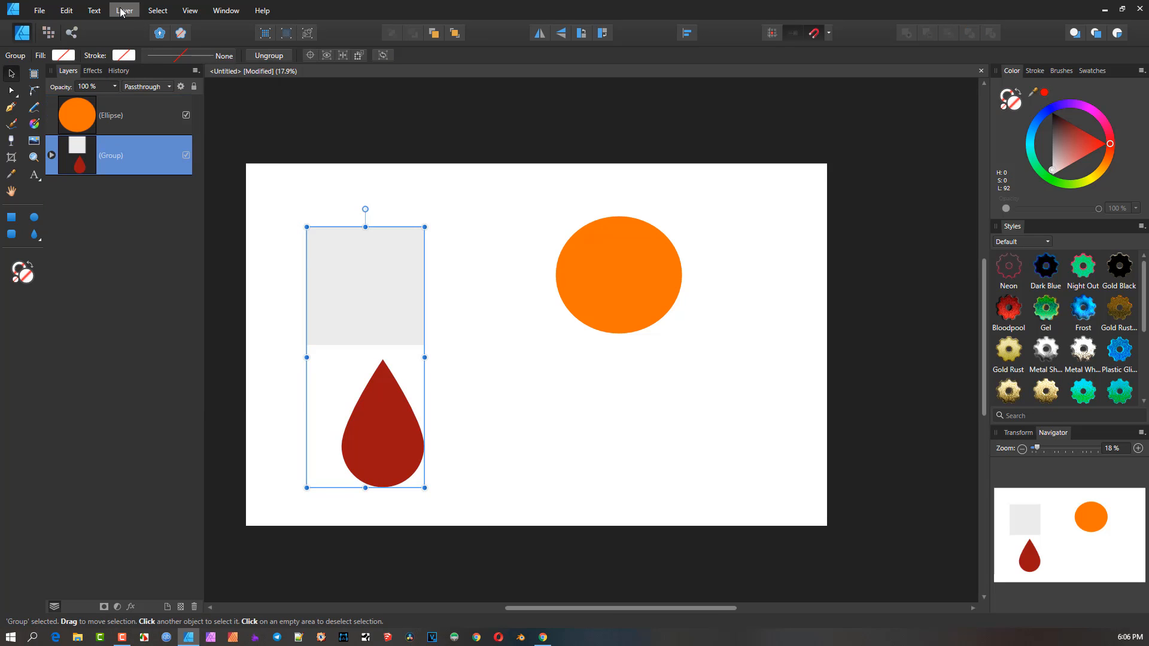
Step: Expand the group in the layer stack and examine its teardrop and square layers individually
click(124, 12)
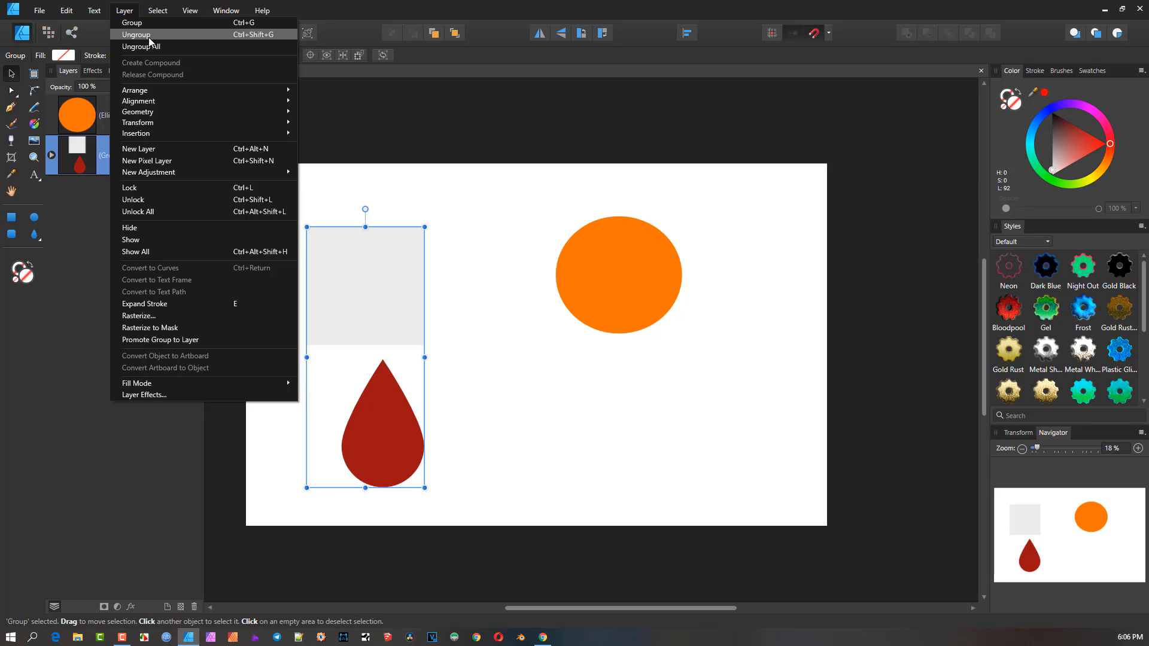
click(71, 237)
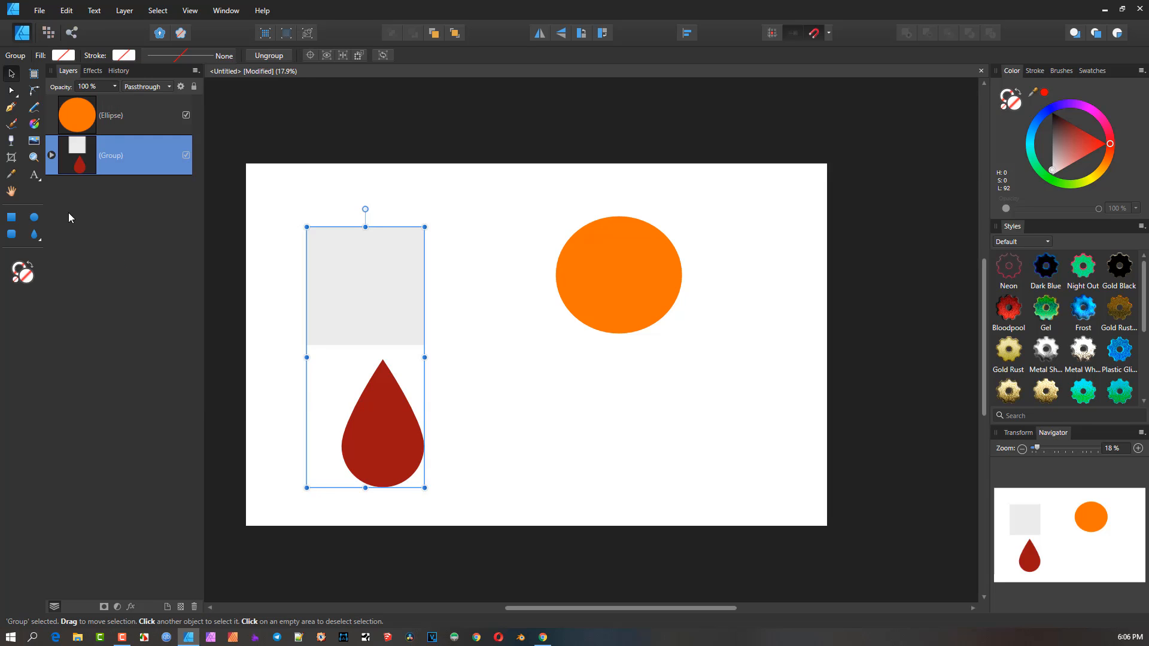
click(52, 156)
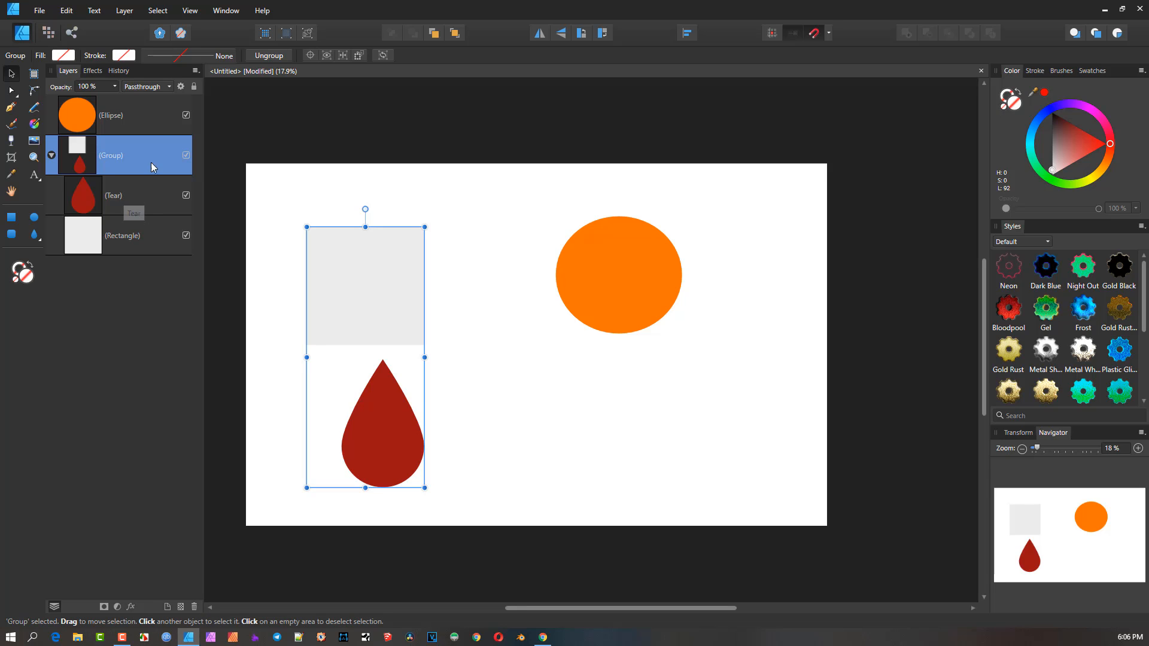
click(128, 194)
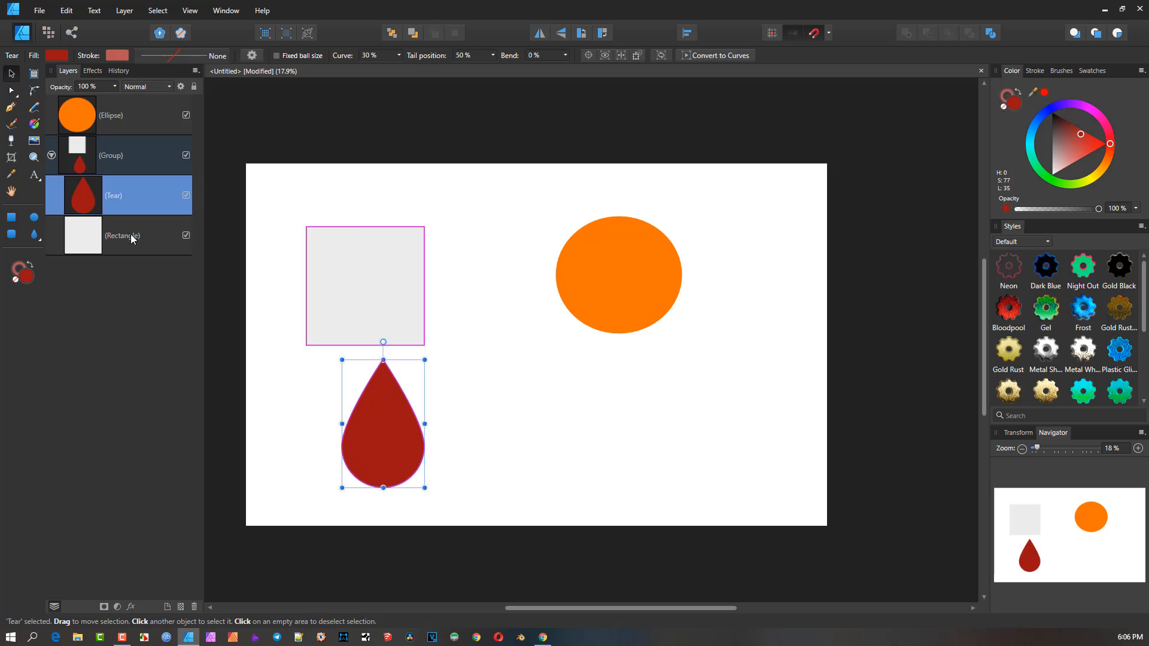
click(133, 240)
click(124, 191)
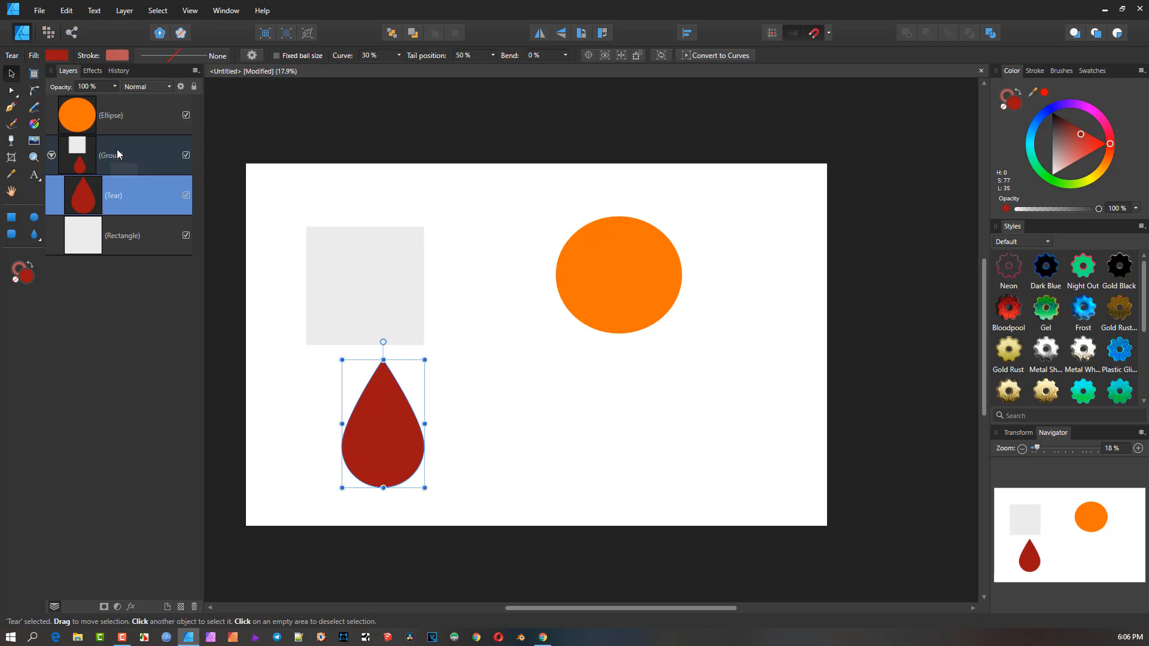
Step: Select the whole group and ungroup it into the separate teardrop and square
click(117, 154)
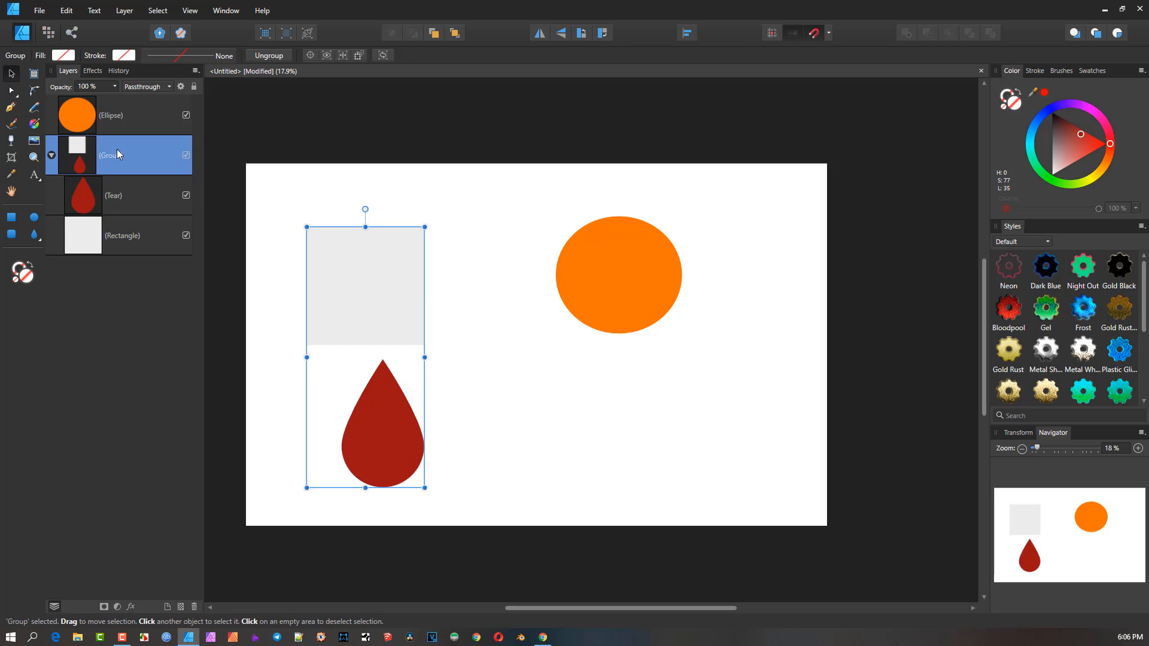
click(131, 12)
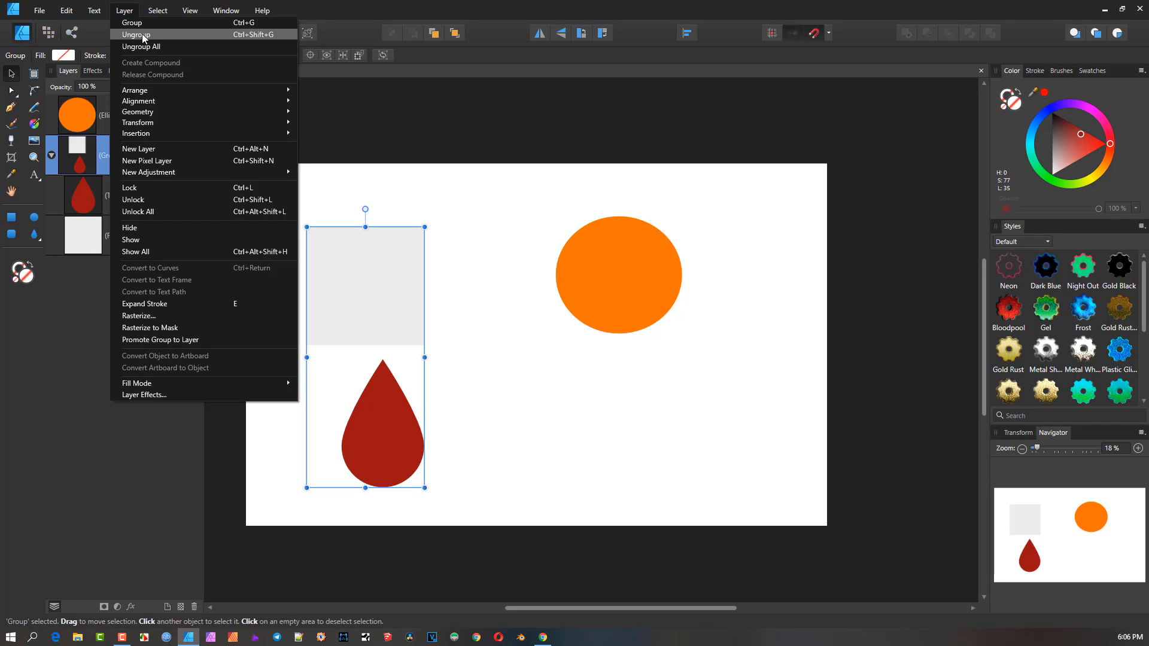
click(144, 36)
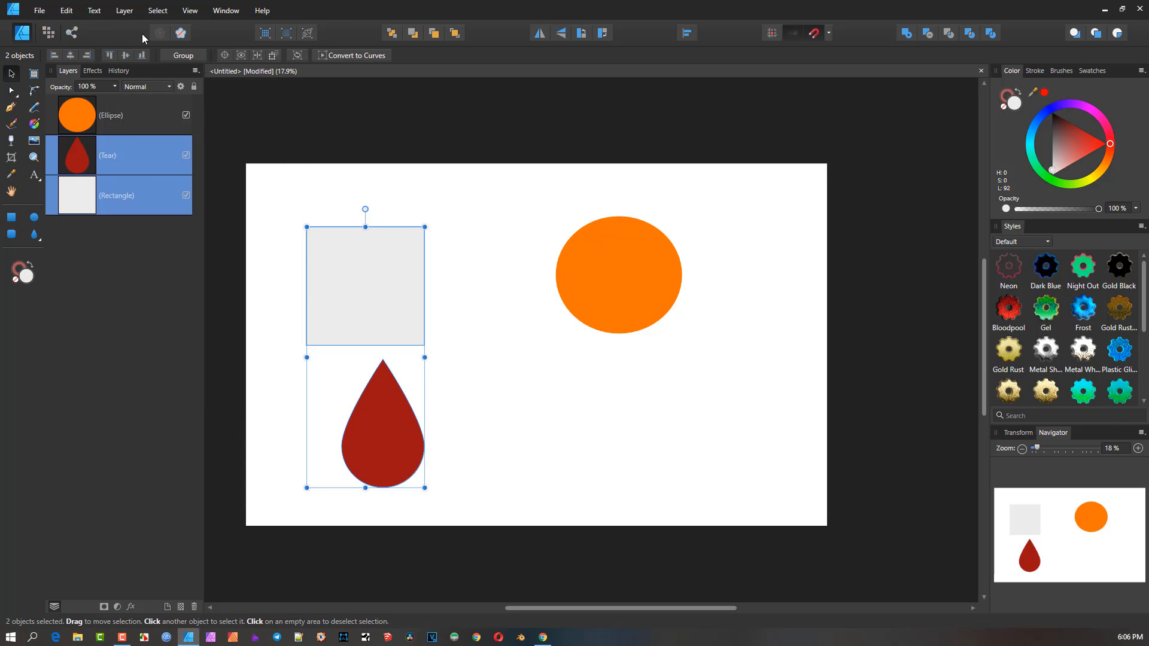
Step: Select the teardrop and square layers one at a time to check that they are separate, and review the grouping commands
click(131, 153)
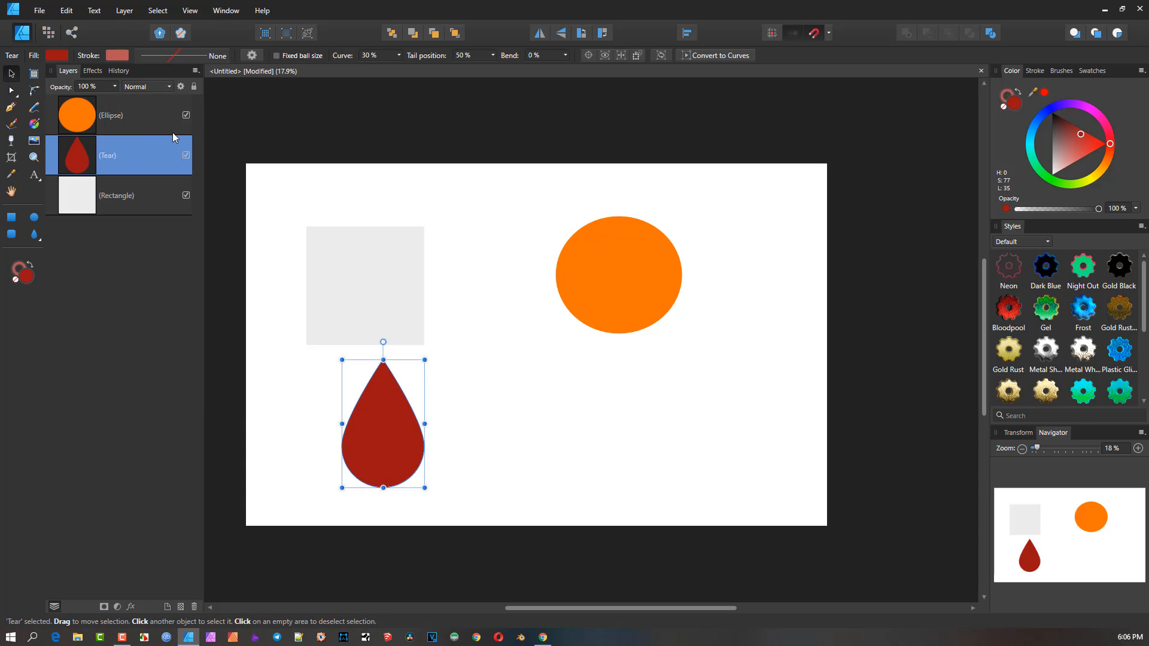
click(131, 197)
click(129, 150)
click(128, 193)
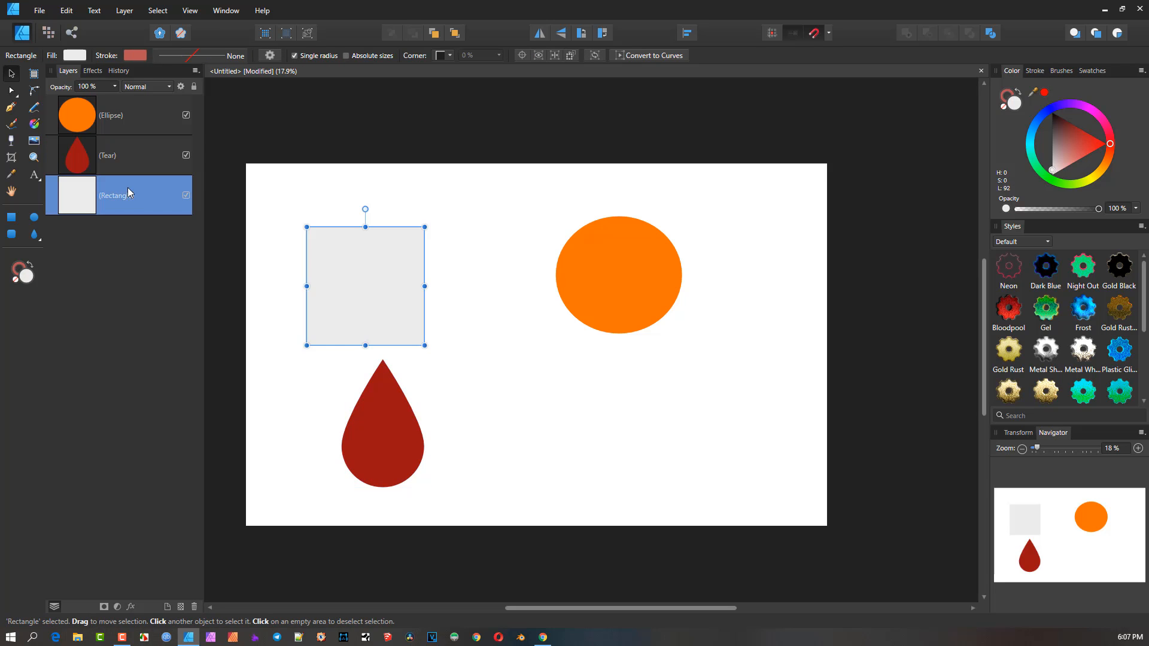
click(122, 8)
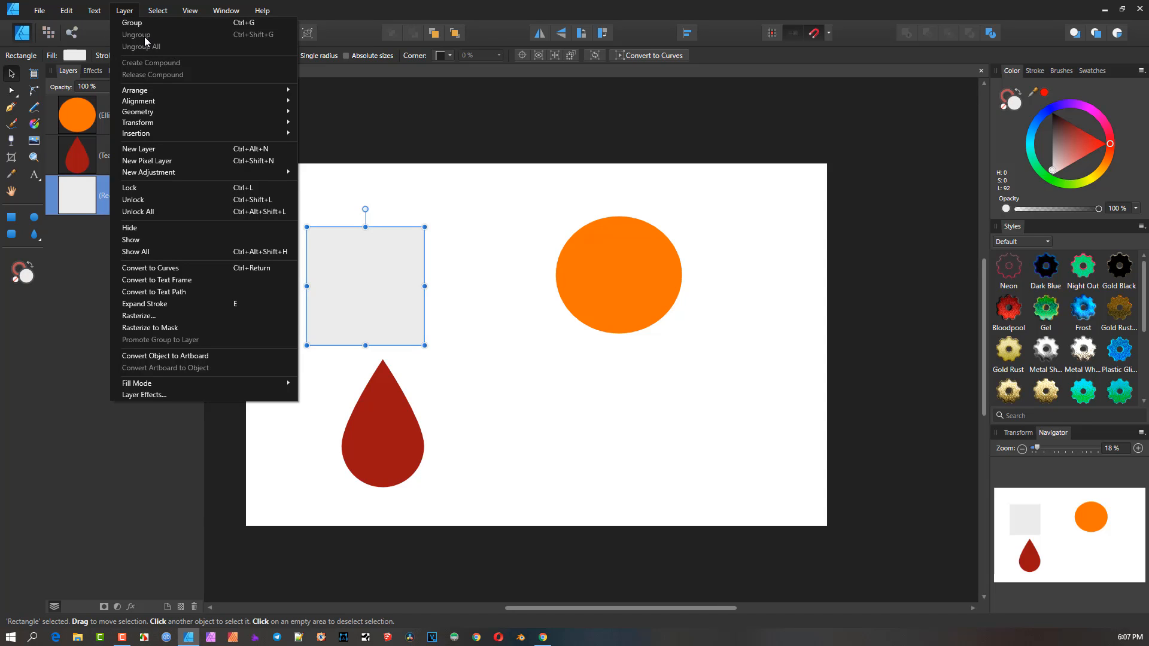
click(327, 5)
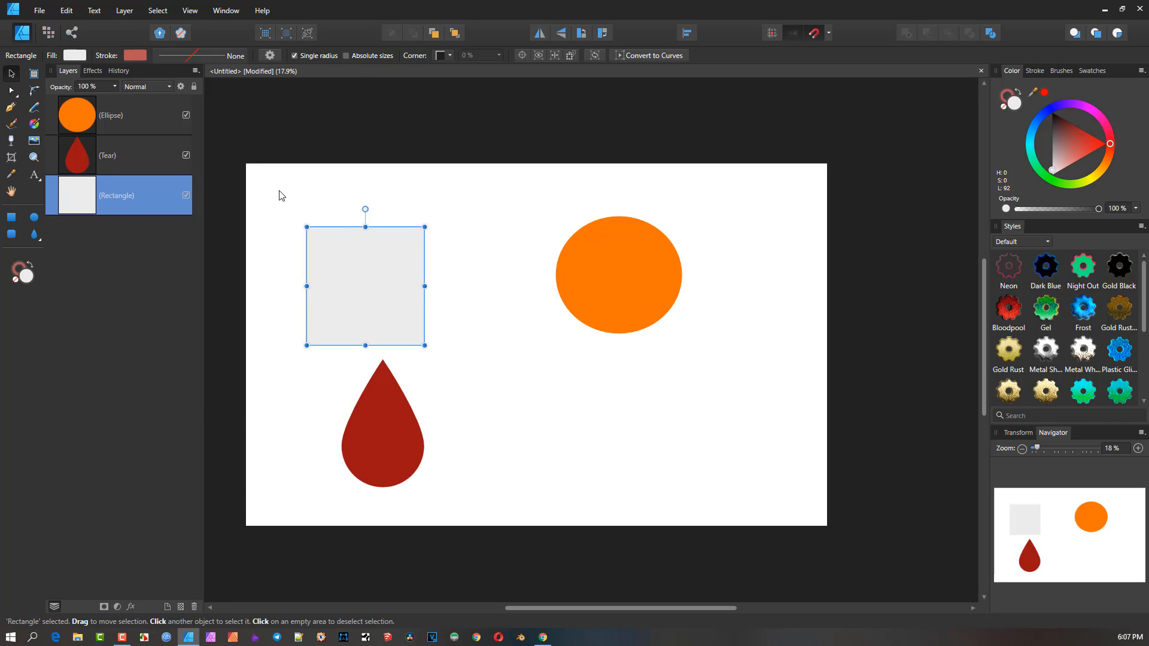
Step: Group the square with the teardrop, and combine that group with the orange ellipse in an outer group
drag(279, 188, 513, 529)
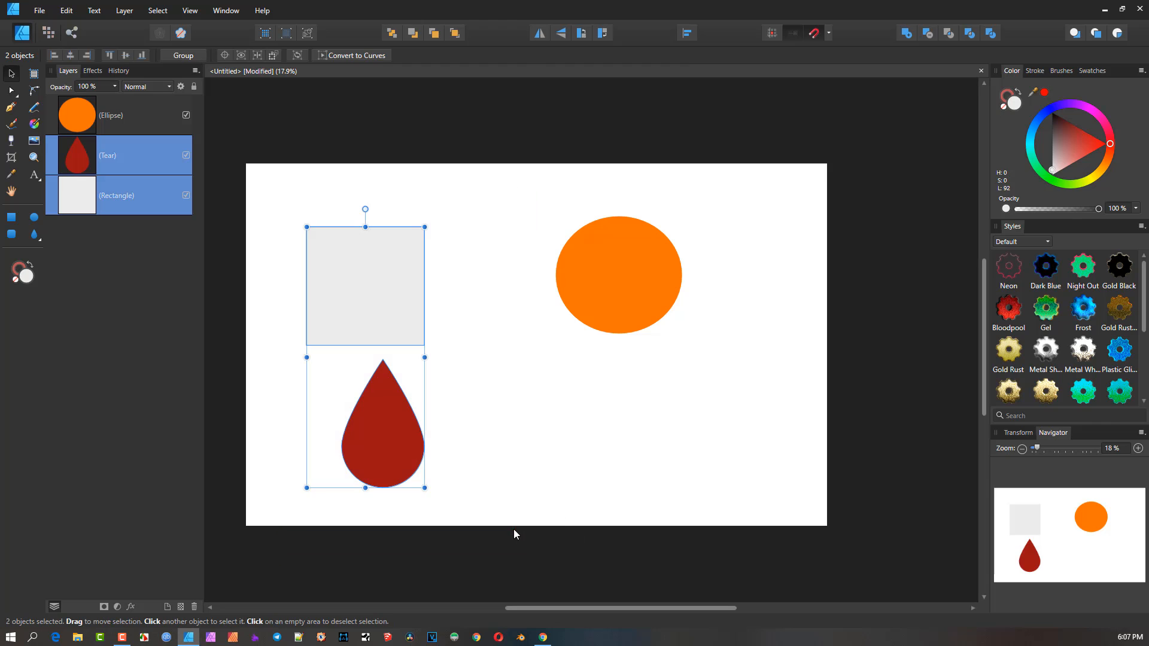
click(188, 56)
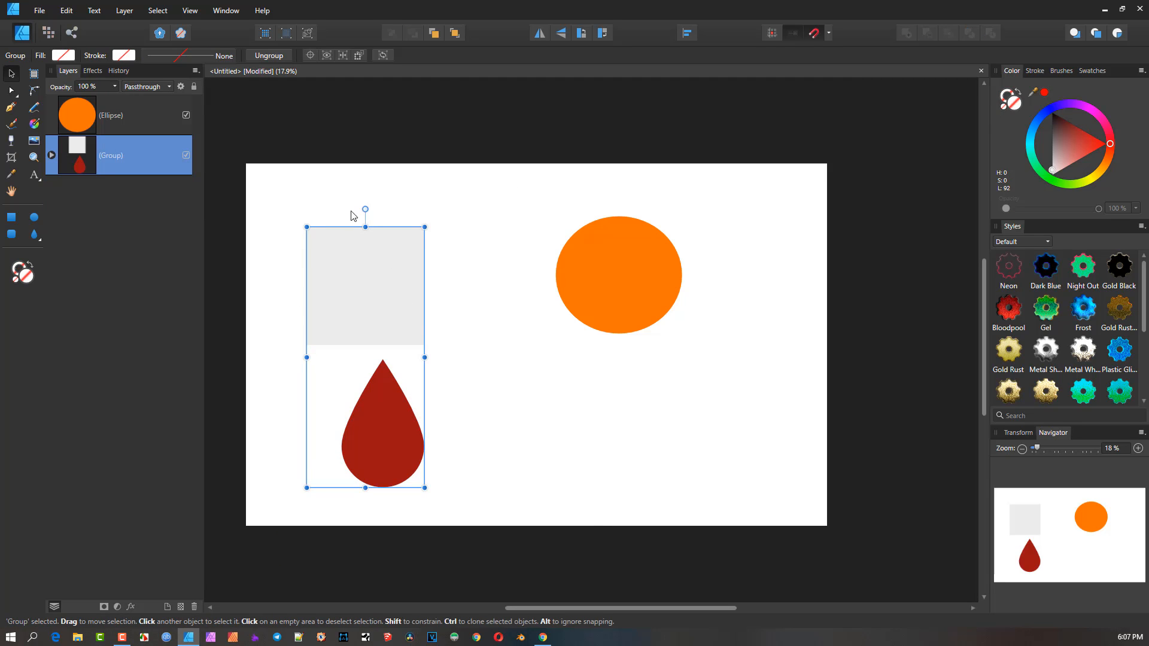
drag(277, 173, 745, 562)
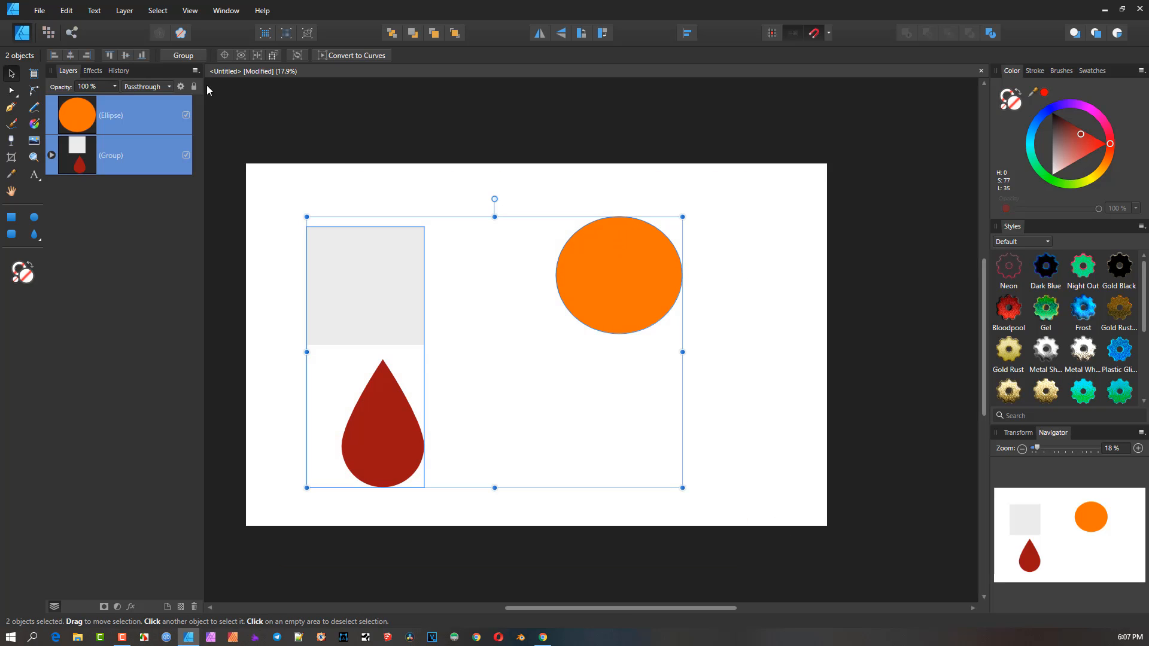
click(177, 56)
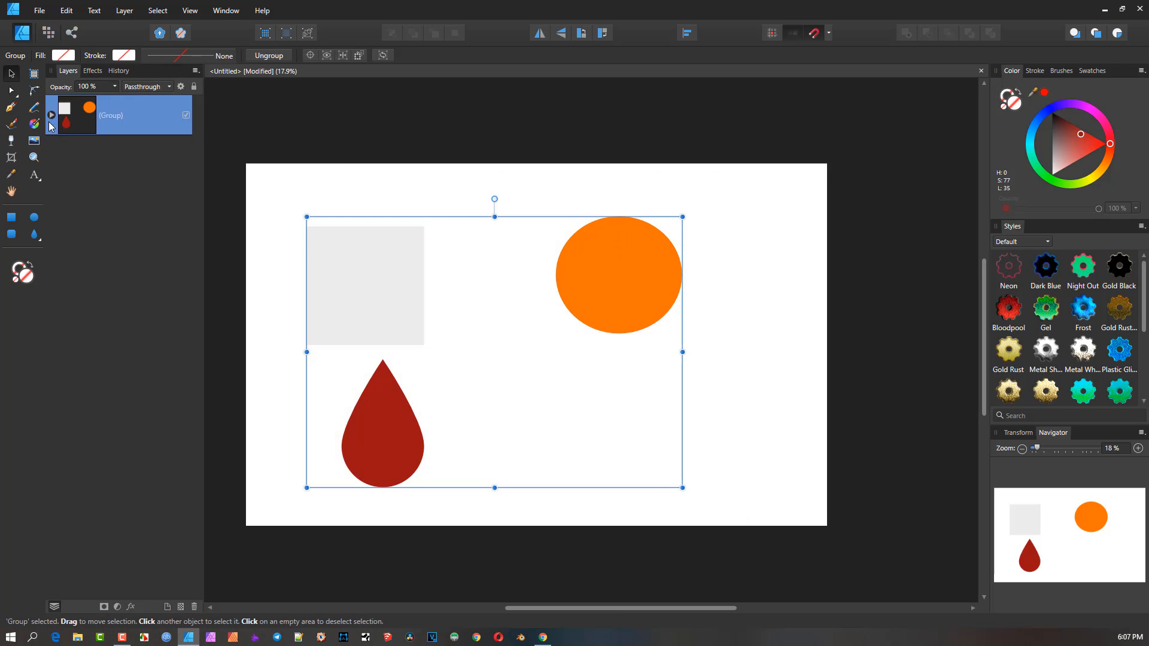
Step: Expand the outer group and its nested group to examine the layer hierarchy, and collapse both again
click(51, 116)
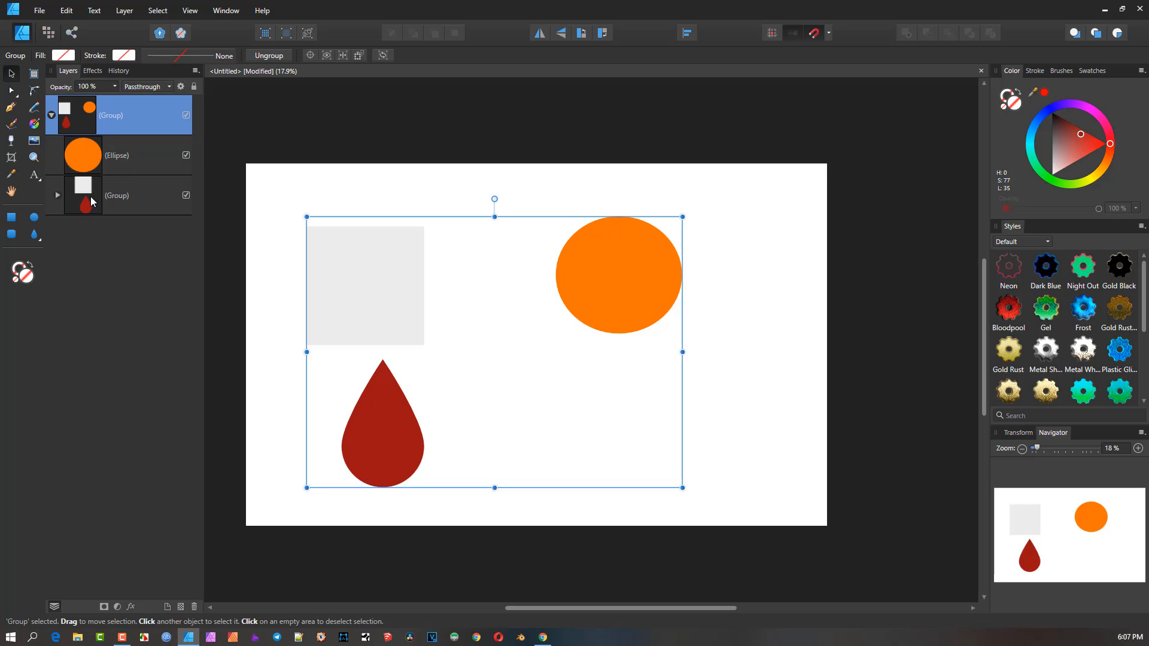
click(58, 196)
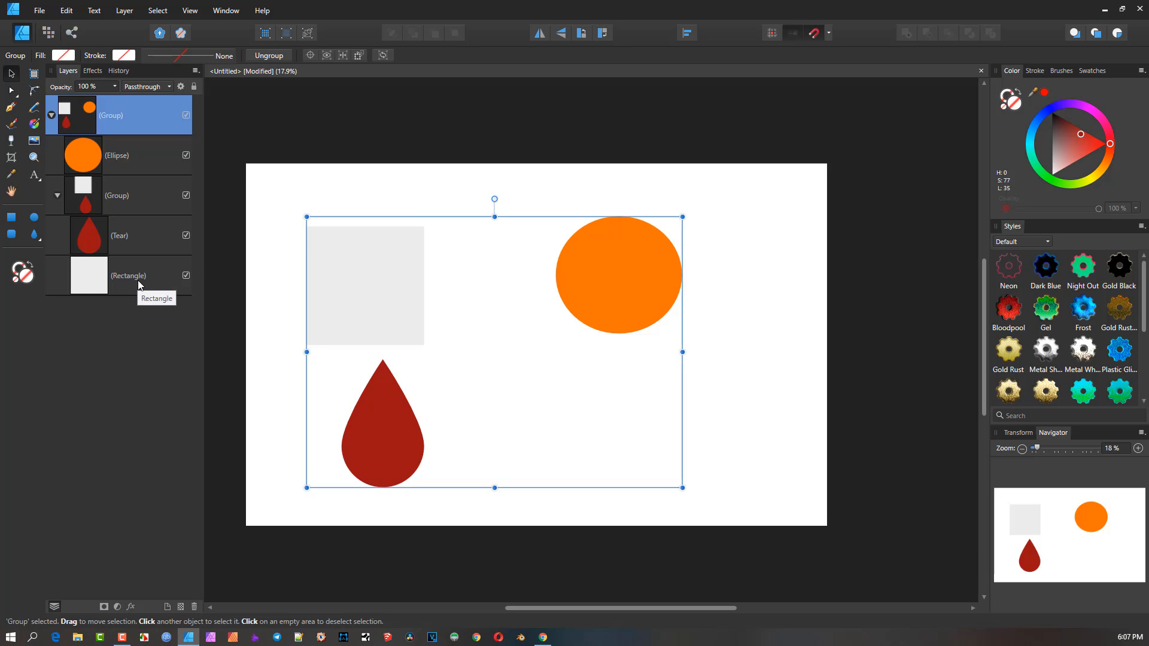
click(58, 196)
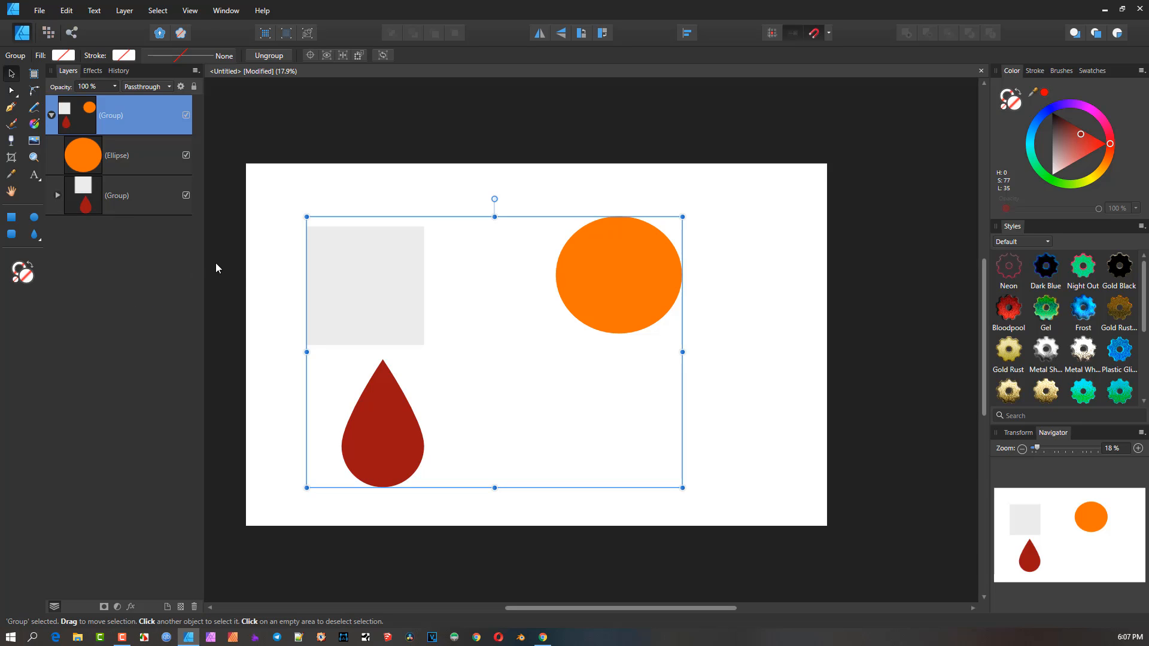
click(271, 252)
click(346, 270)
click(52, 115)
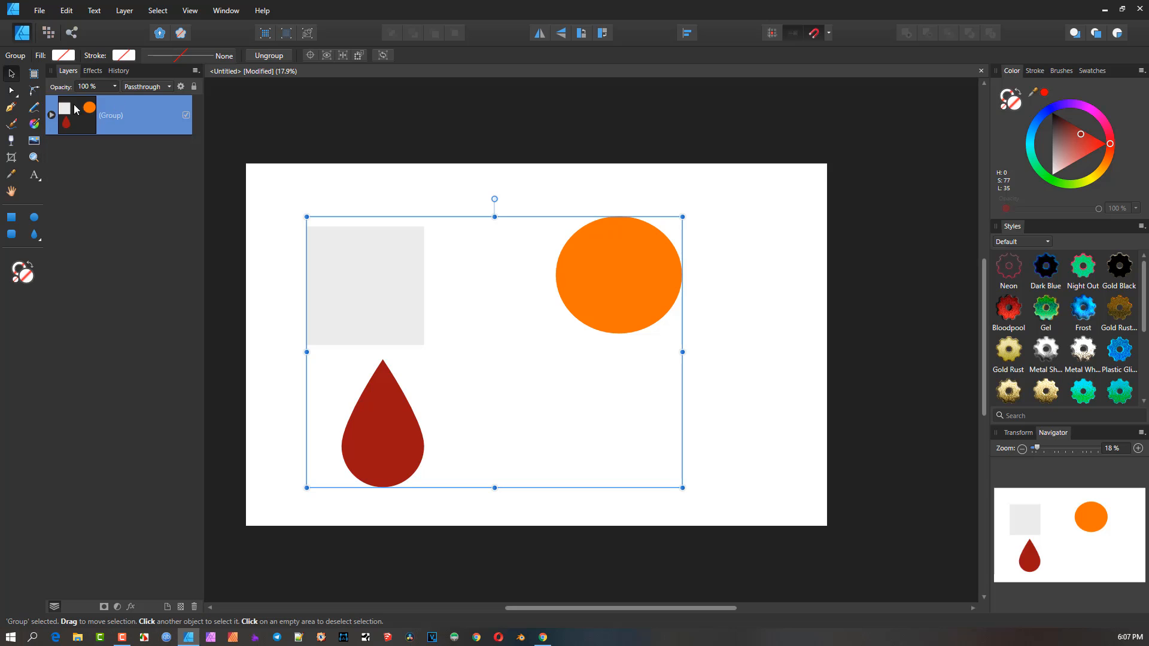
Step: Break up the outer and nested groups together with Ungroup All, and select each shape individually to check the separation
click(125, 11)
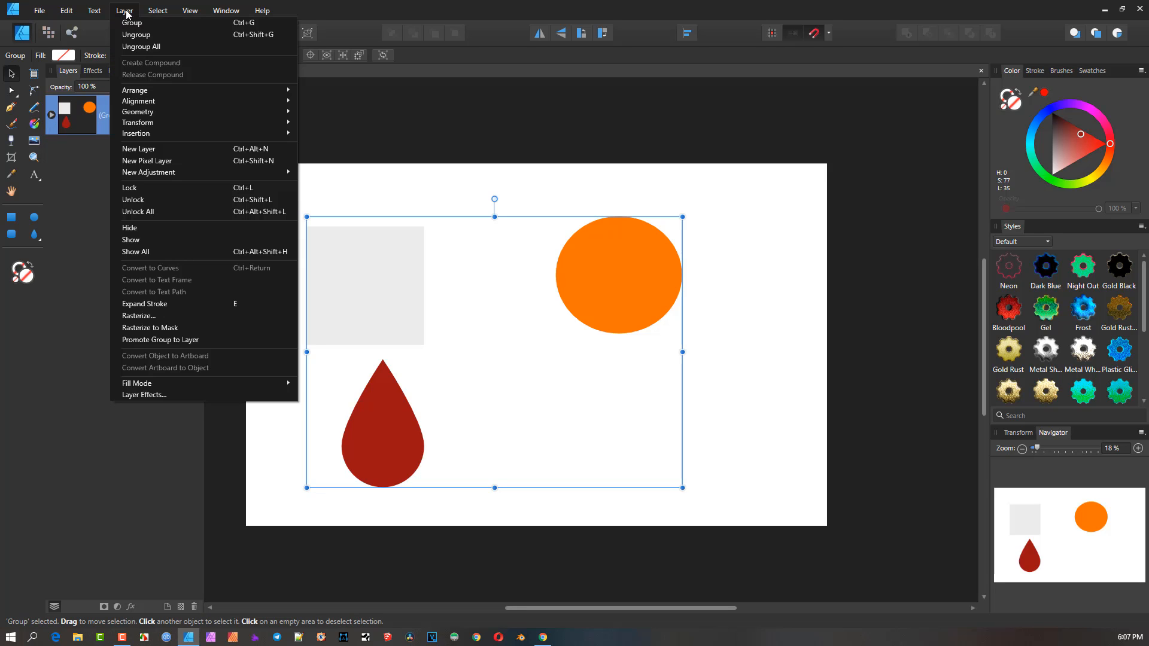
click(139, 46)
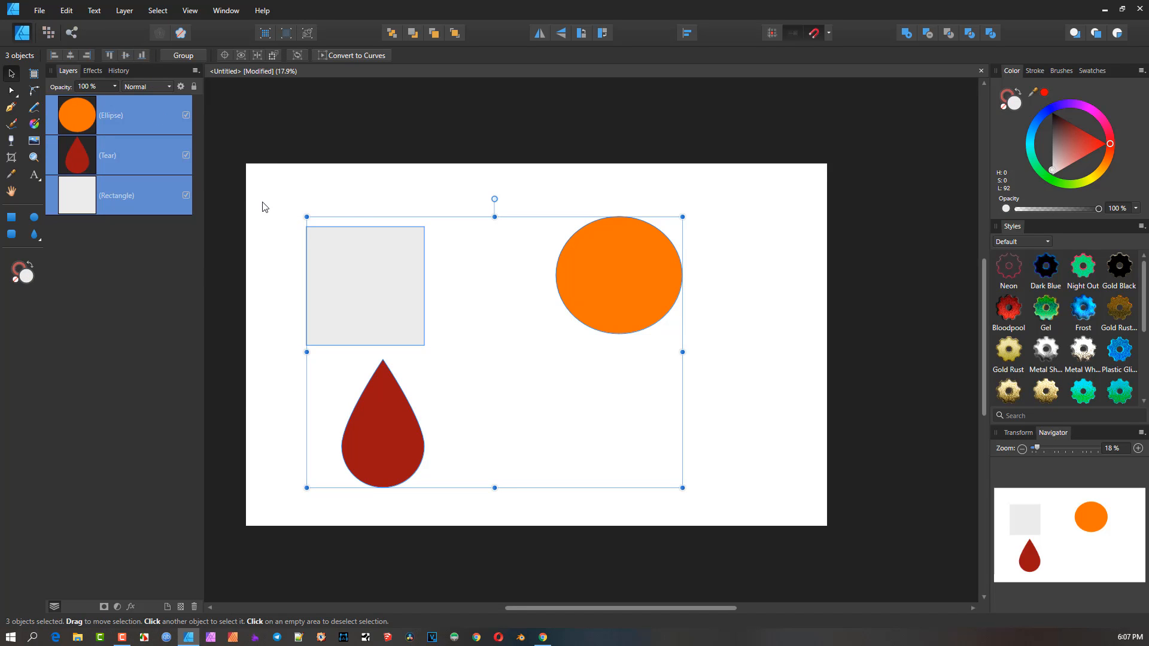
click(367, 189)
click(357, 282)
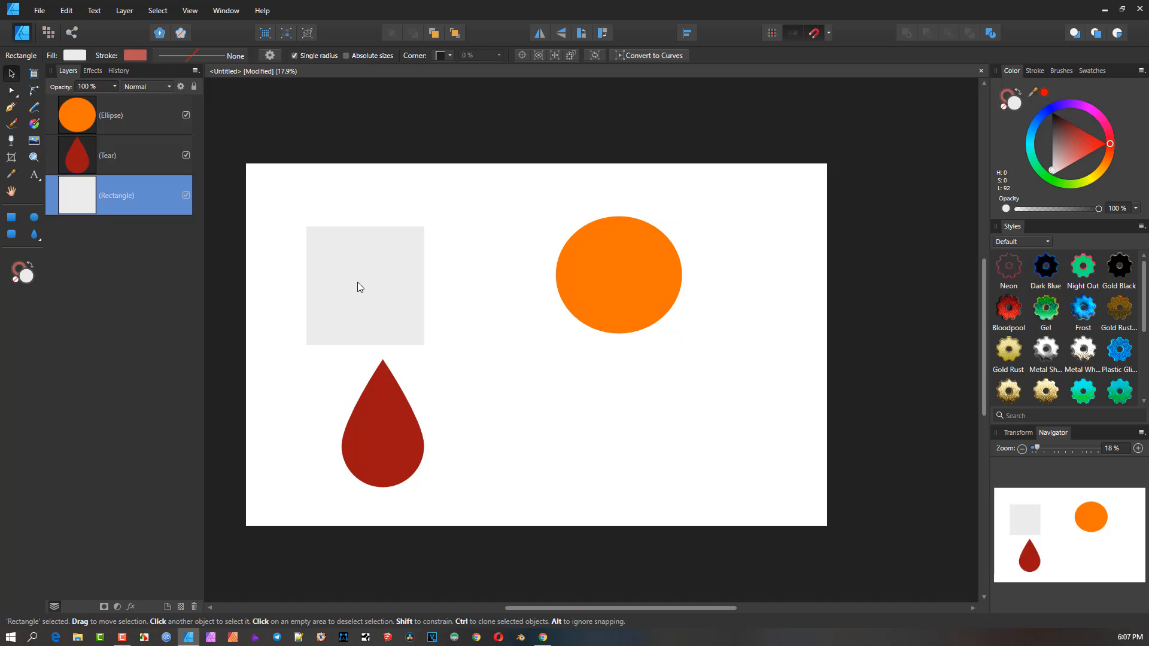
click(376, 394)
click(652, 269)
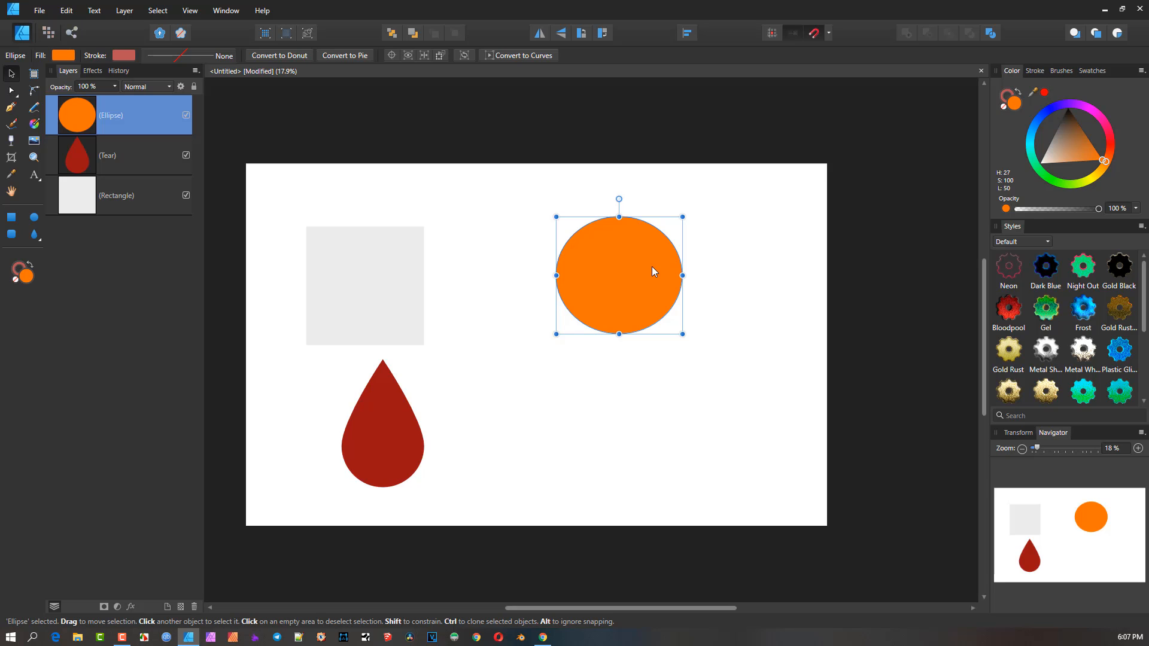
Step: Move the orange ellipse further right, and move the teardrop up so that it overlaps the square's lower part
click(127, 11)
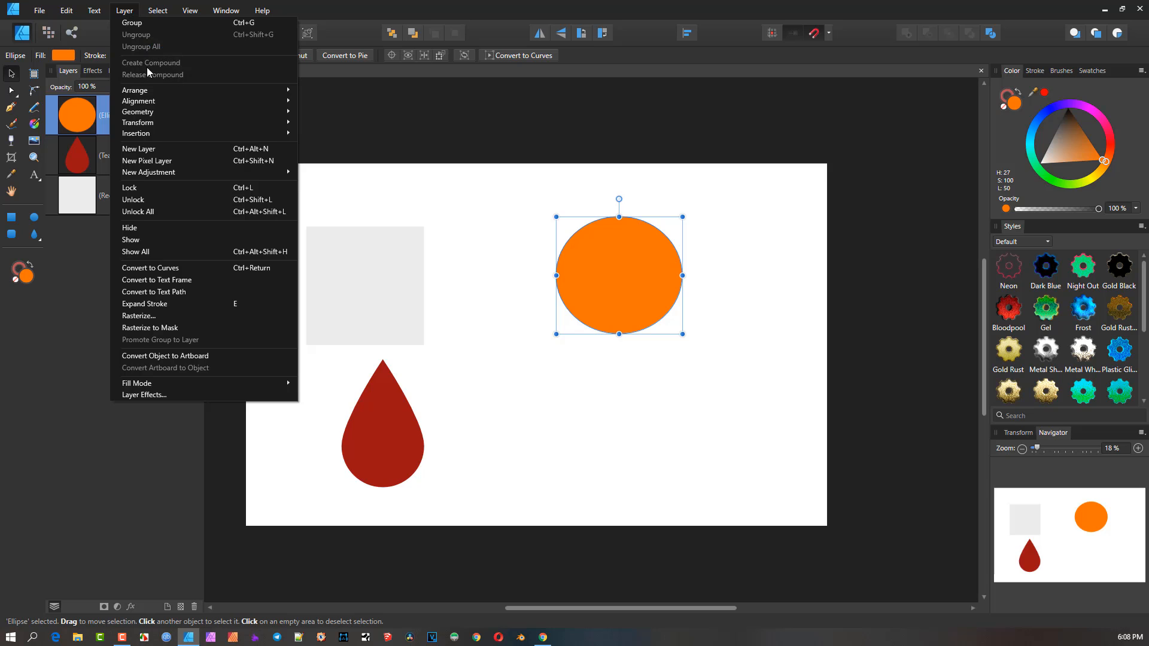
click(388, 287)
drag(623, 280, 685, 295)
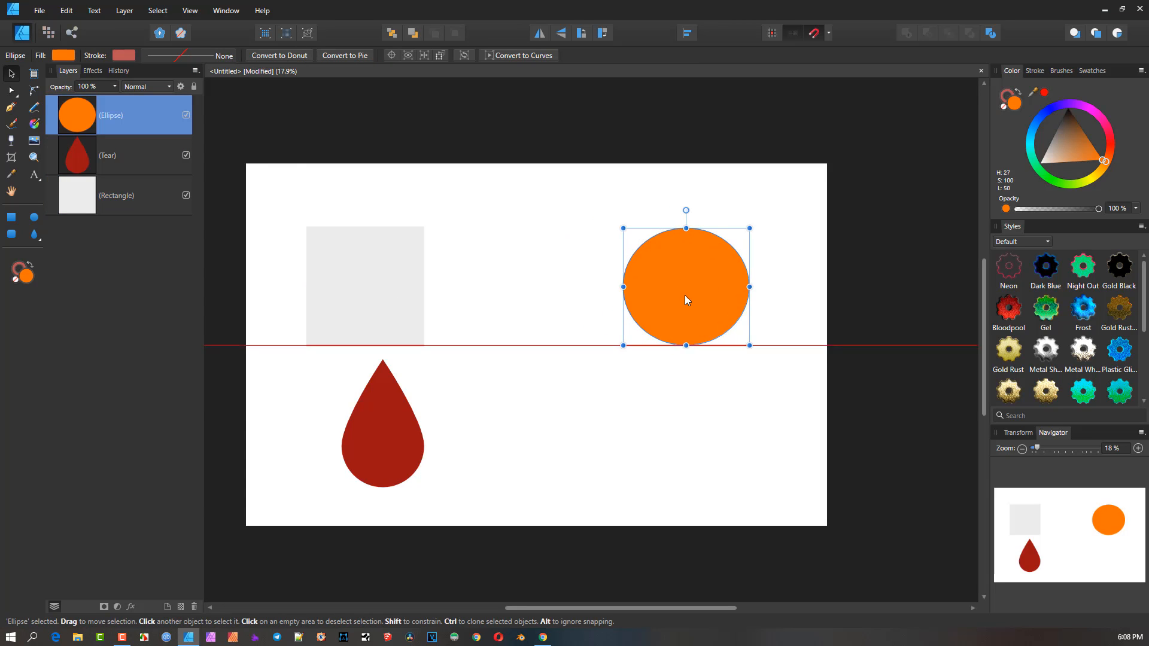
drag(397, 440, 380, 352)
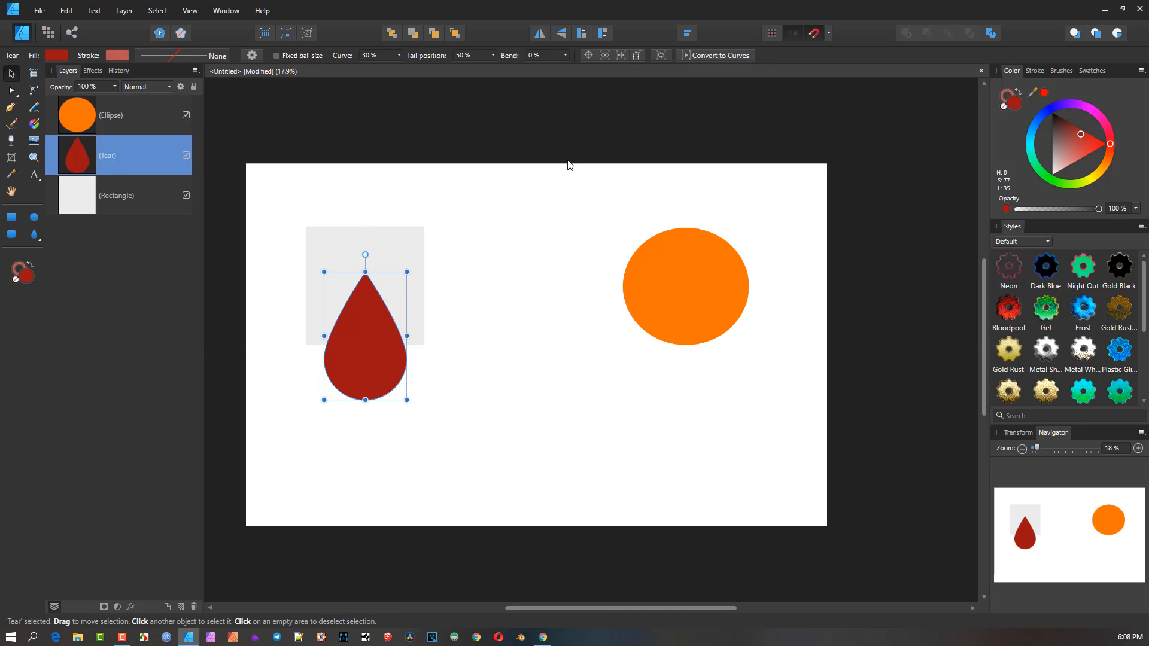
Step: Examine the layer insertion and geometry commands with only the teardrop selected, and the geometry commands with the teardrop and square selected together
click(123, 11)
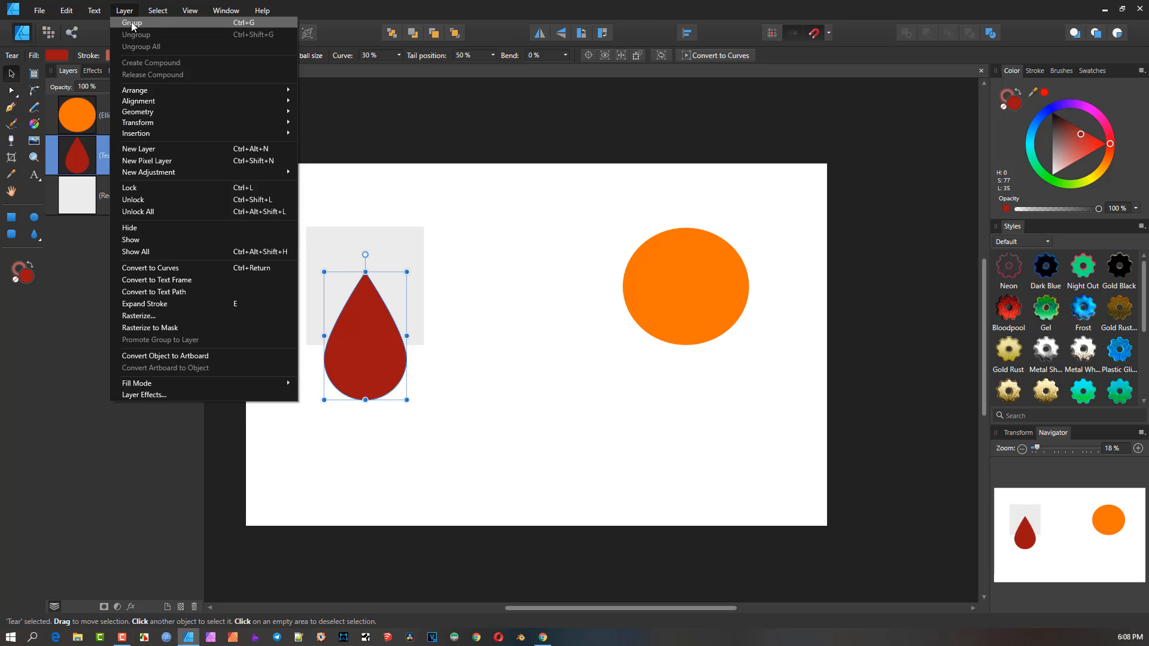
mouse_move(158, 137)
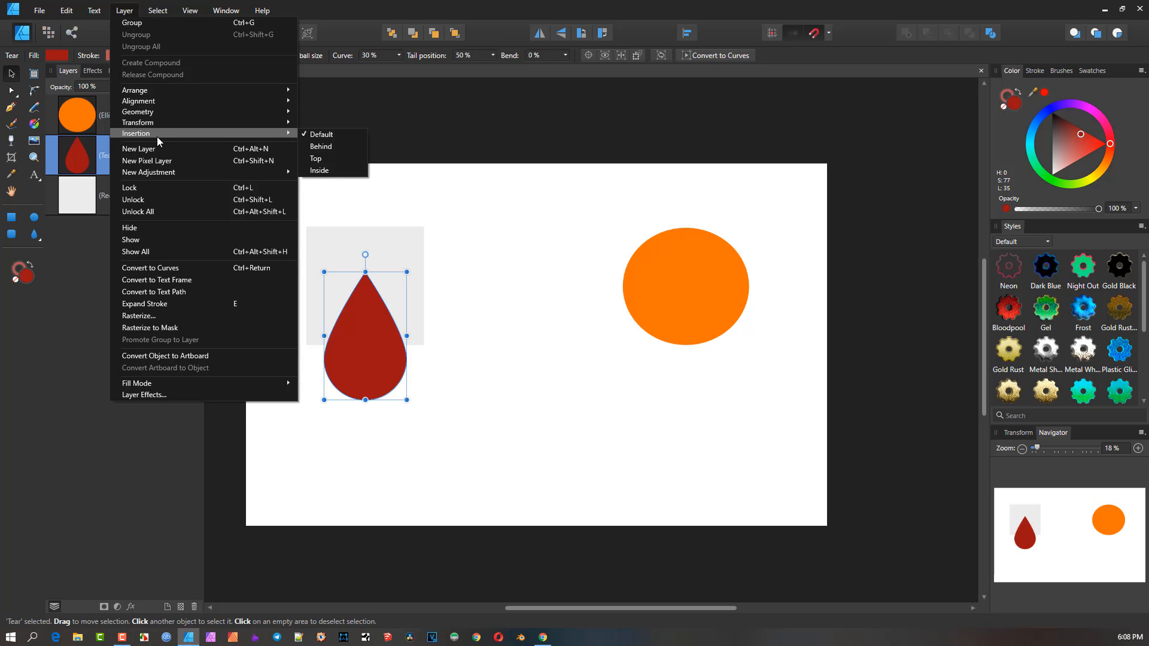
mouse_move(157, 101)
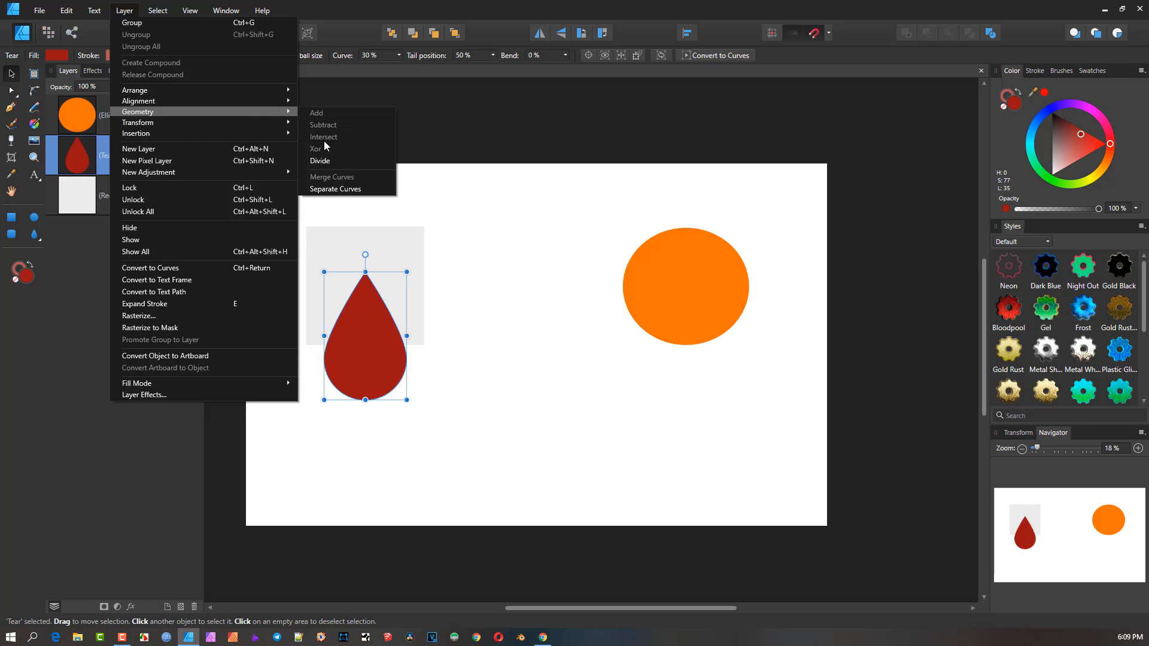
click(383, 258)
click(370, 249)
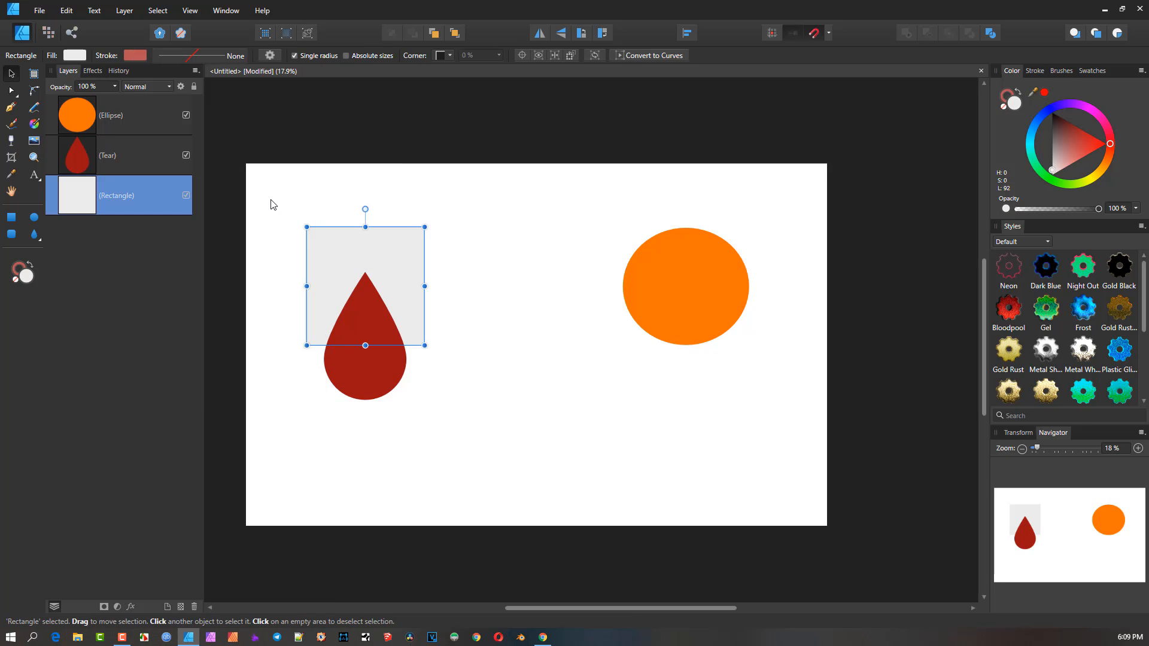
drag(270, 200, 472, 447)
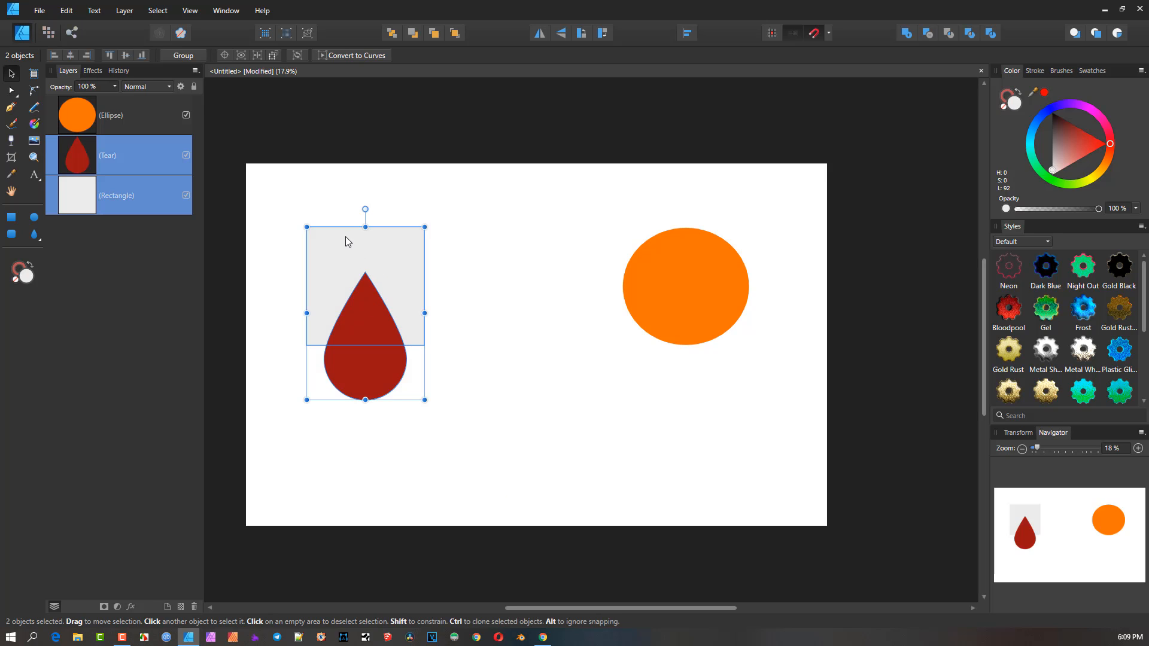
click(491, 256)
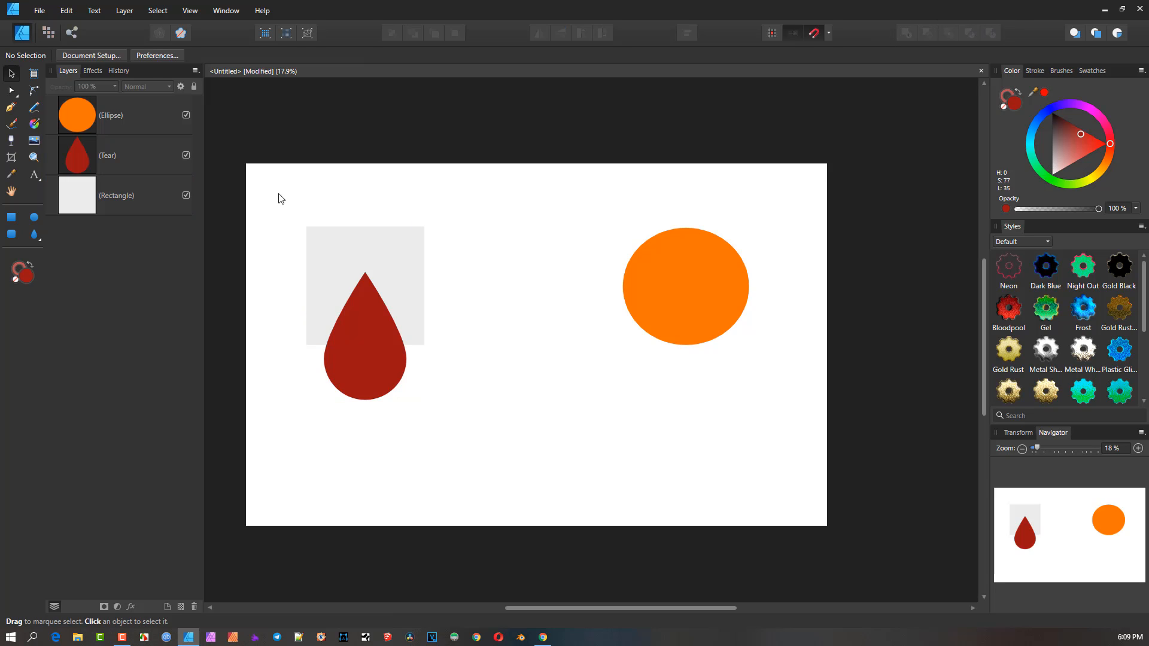
drag(274, 194, 502, 486)
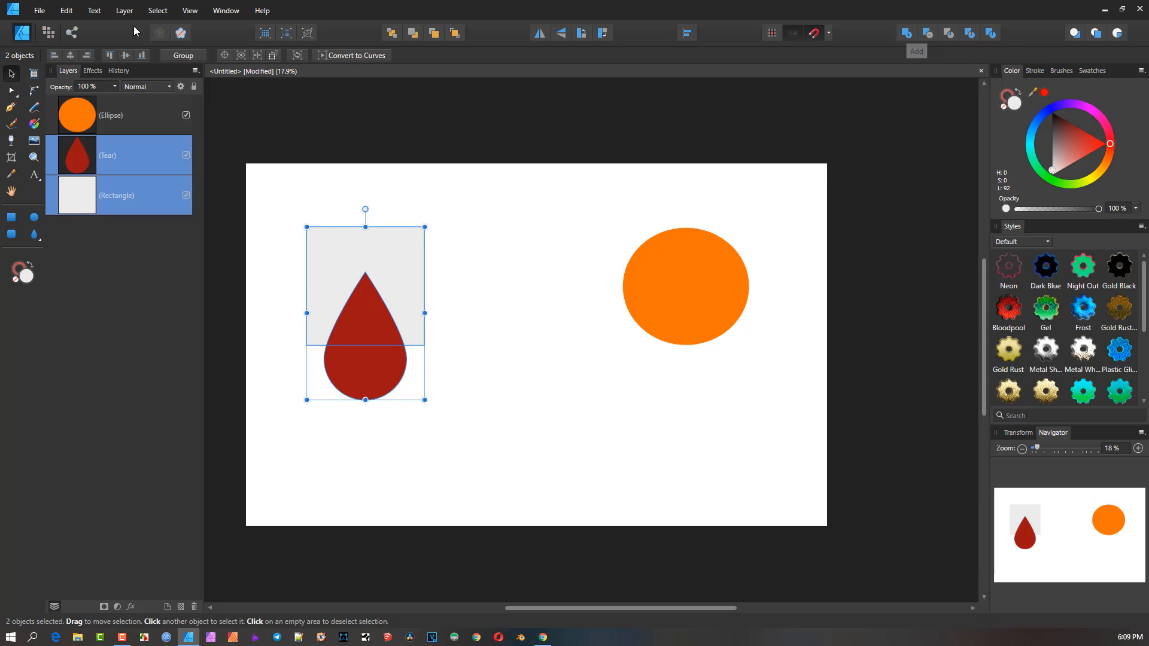
click(124, 10)
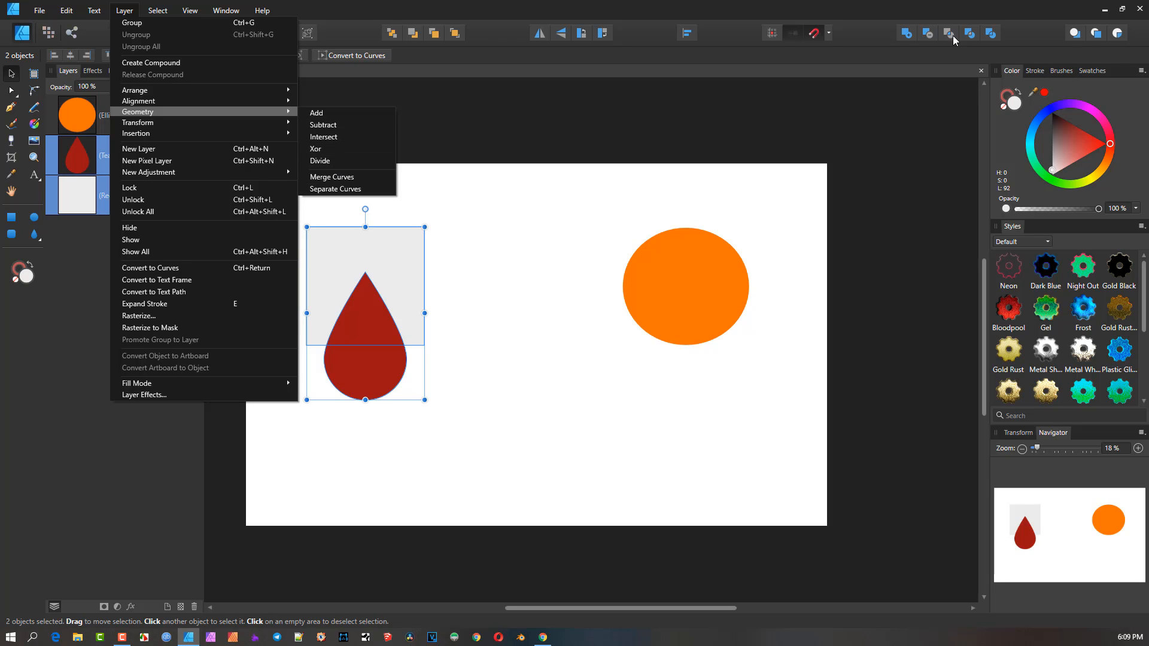
click(473, 273)
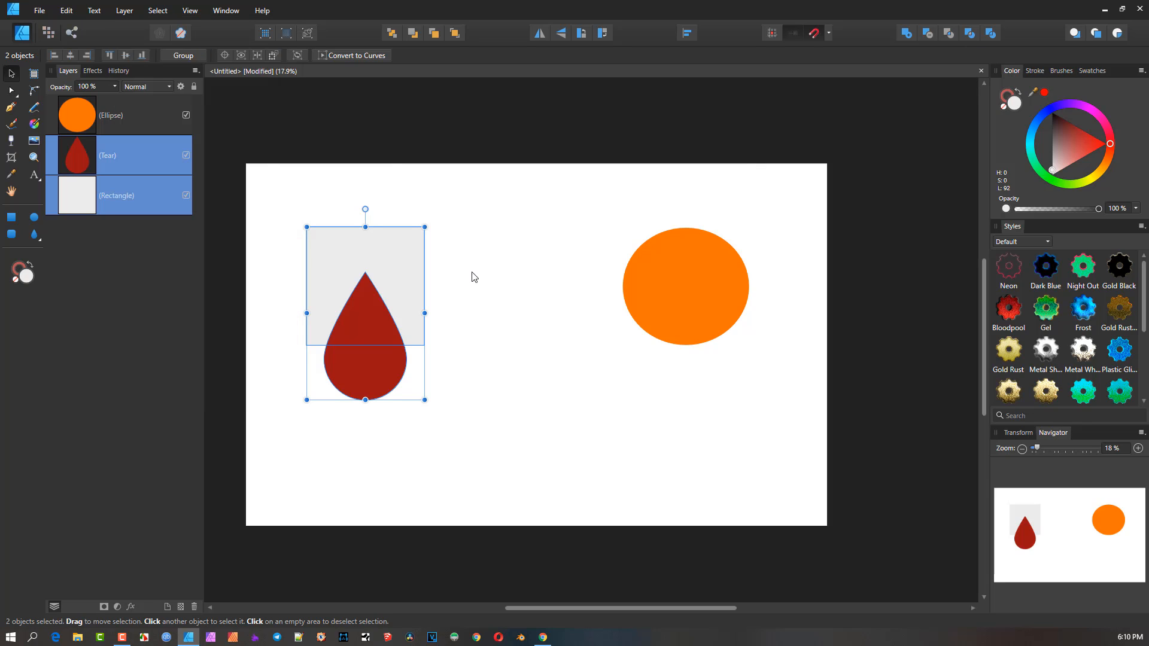
Step: Try merging the overlapping square and teardrop with the Add geometry operation, and undo it
drag(280, 202, 497, 506)
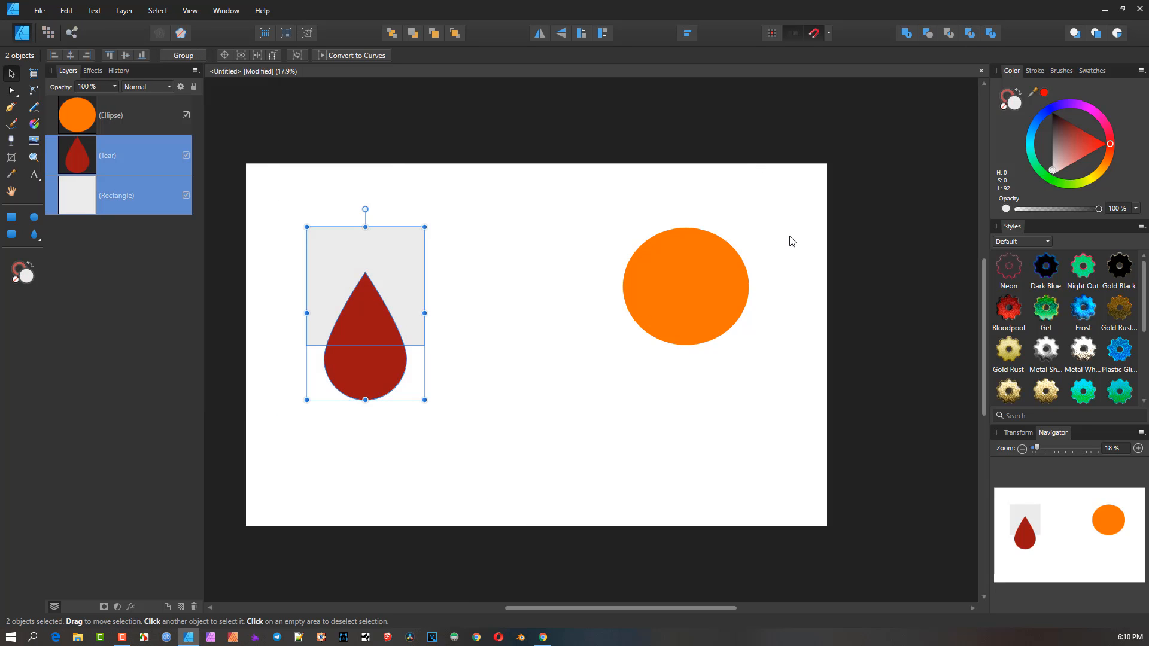
click(906, 35)
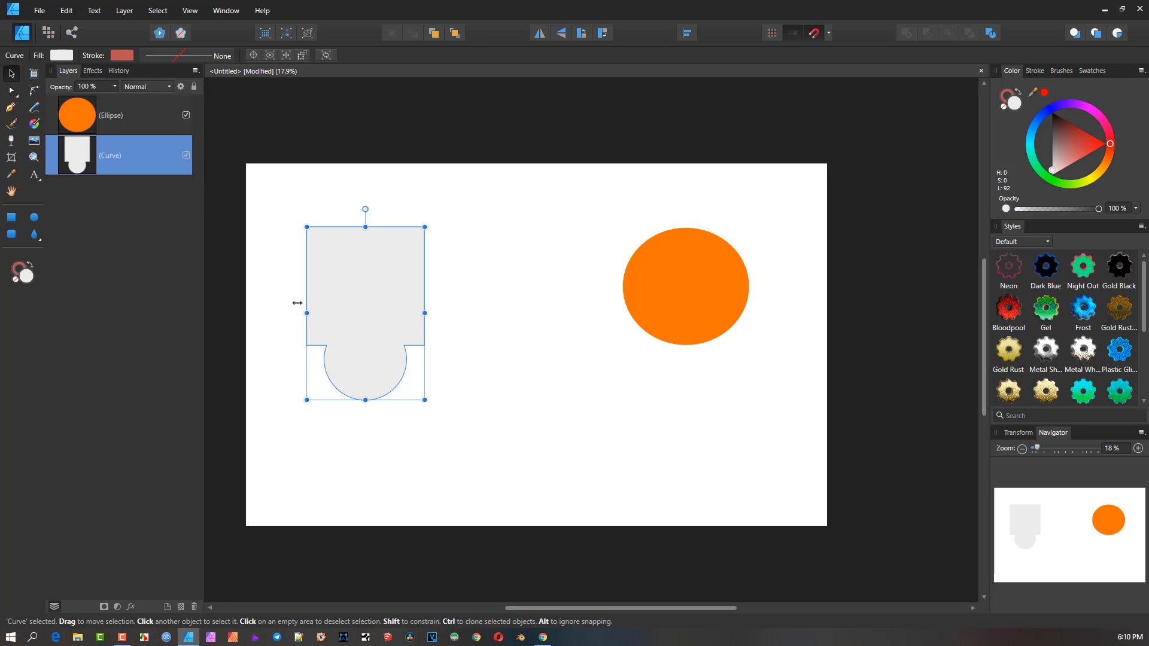
key(ctrl+z)
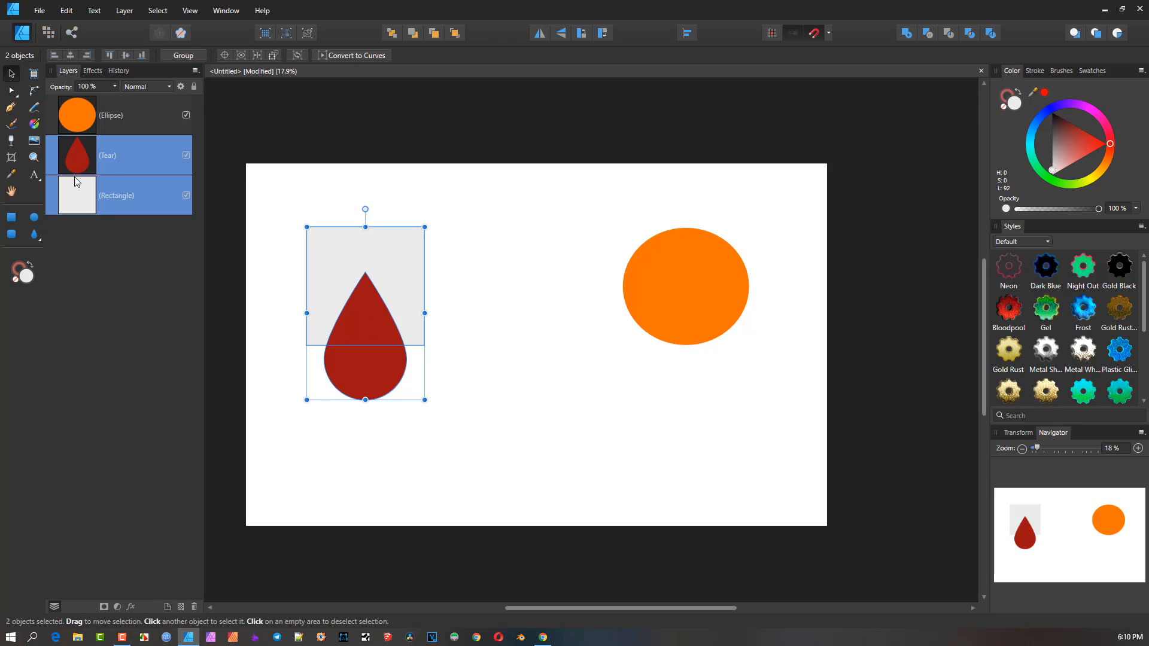
Step: Try the Subtract and Intersect geometry operations in turn on the square and teardrop, undoing each one
click(929, 34)
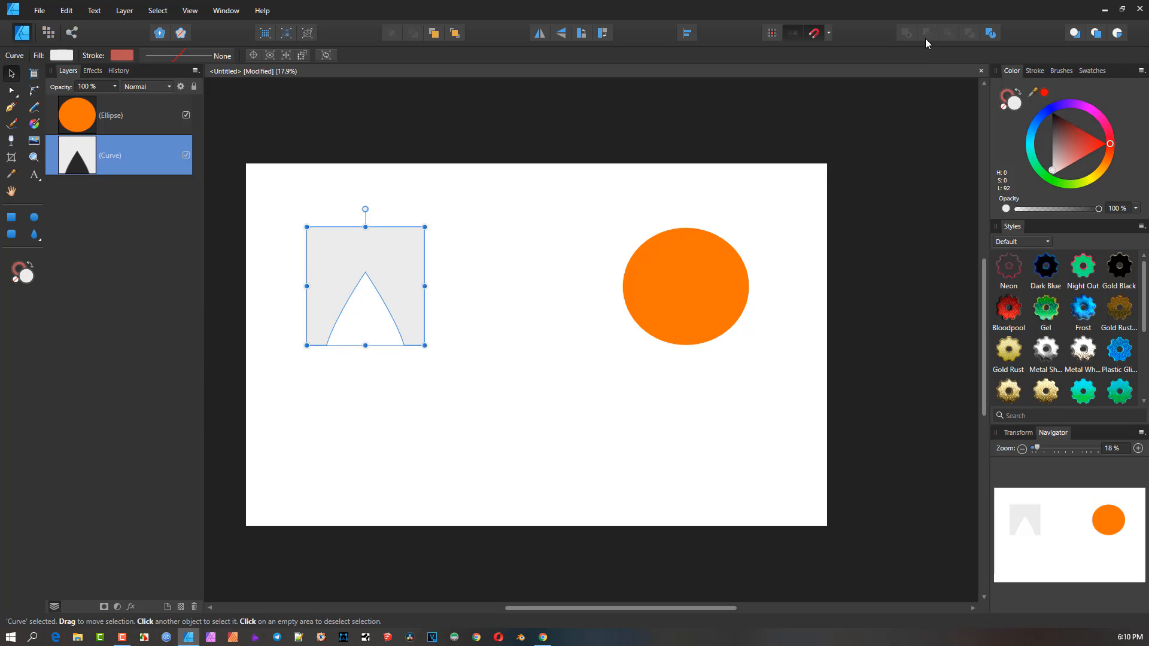
key(ctrl+z)
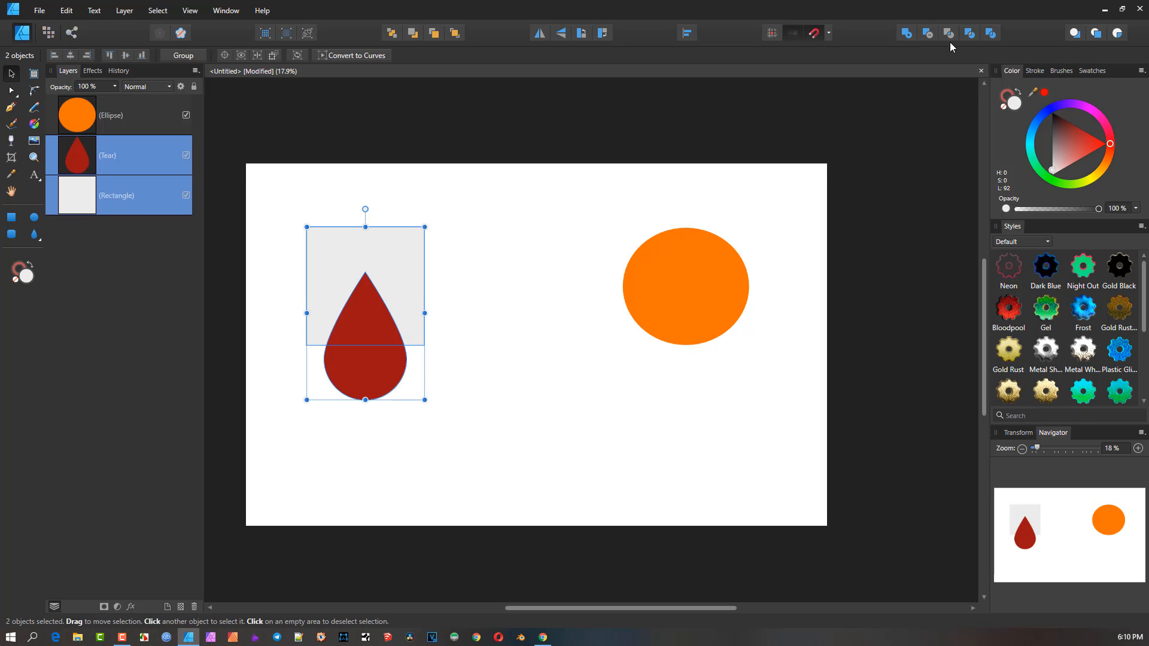
click(950, 33)
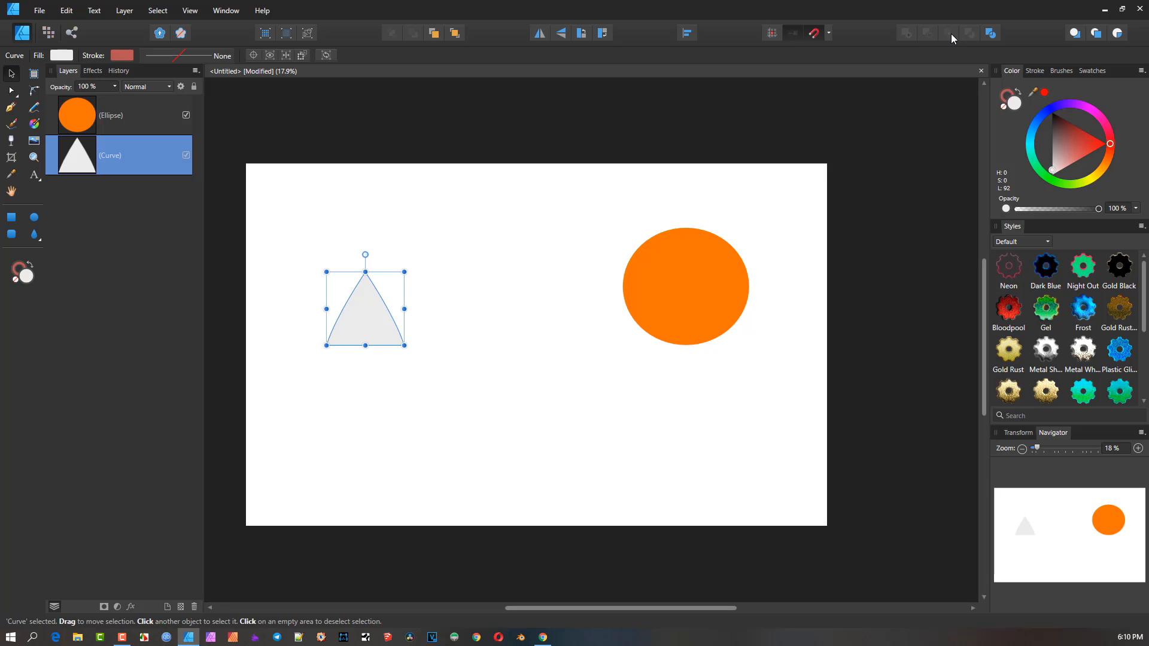
key(ctrl+z)
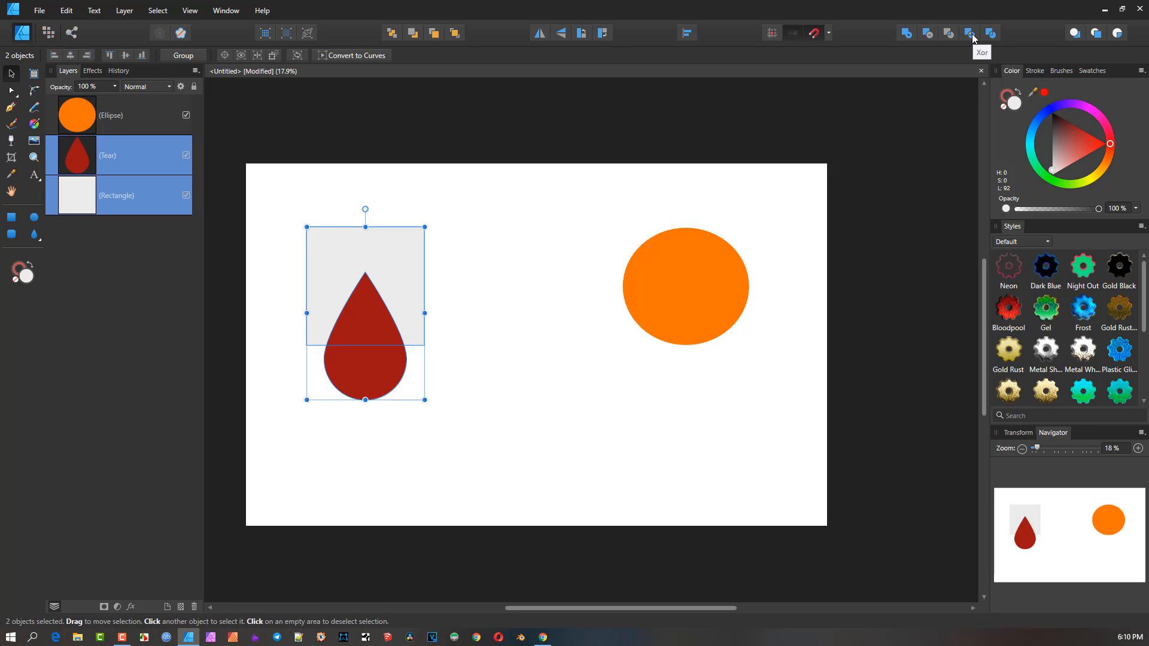
Step: Try the Xor and Divide geometry operations in turn on the square and teardrop, moving the divided red pieces downward, and undo everything
click(970, 32)
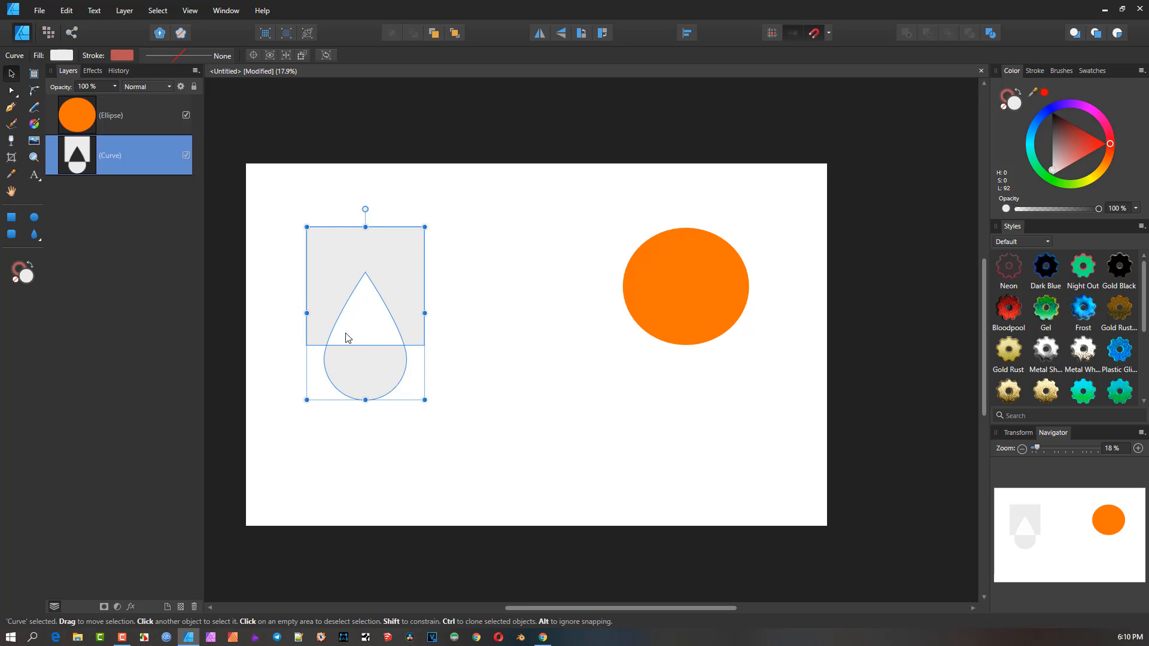
key(ctrl+z)
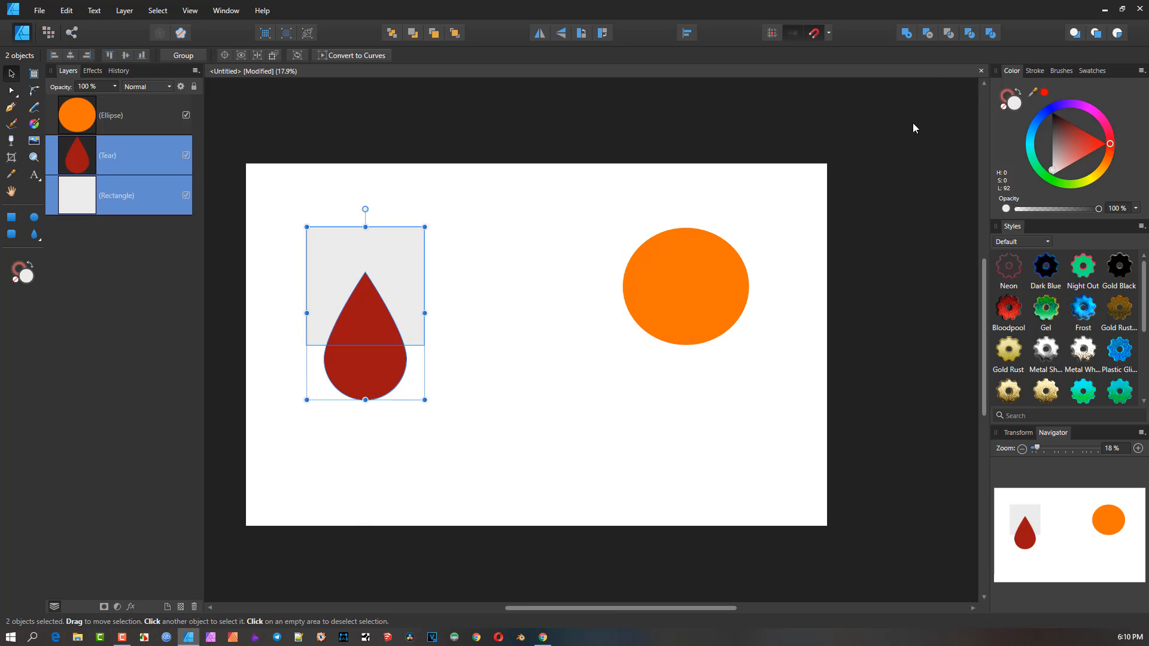
click(992, 33)
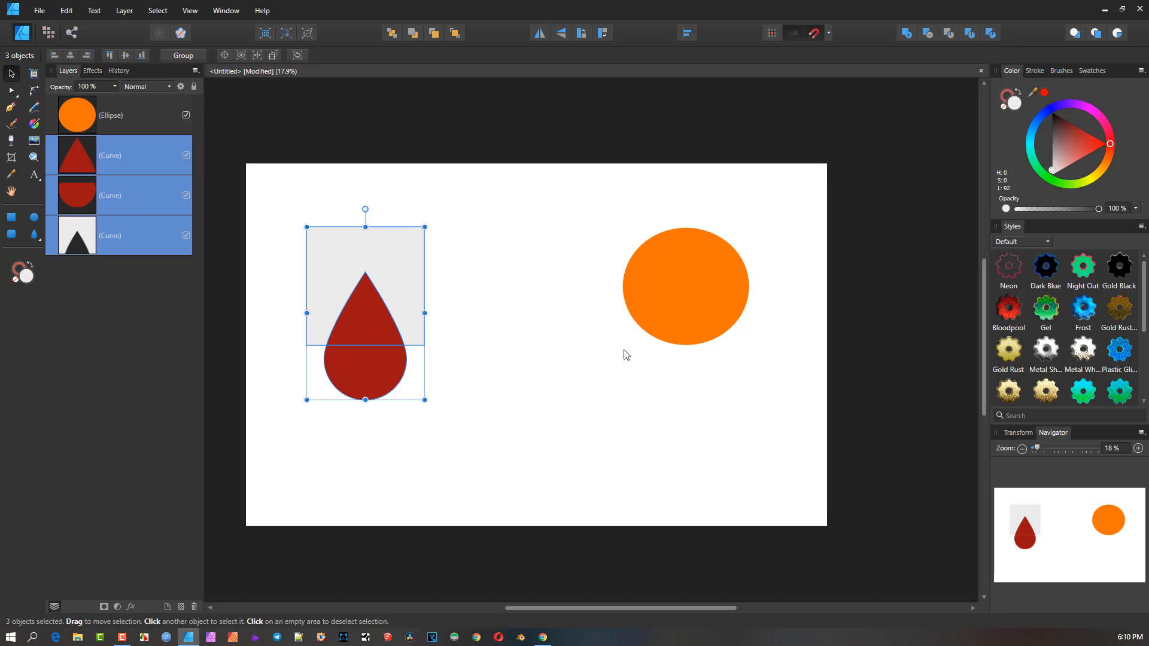
click(371, 388)
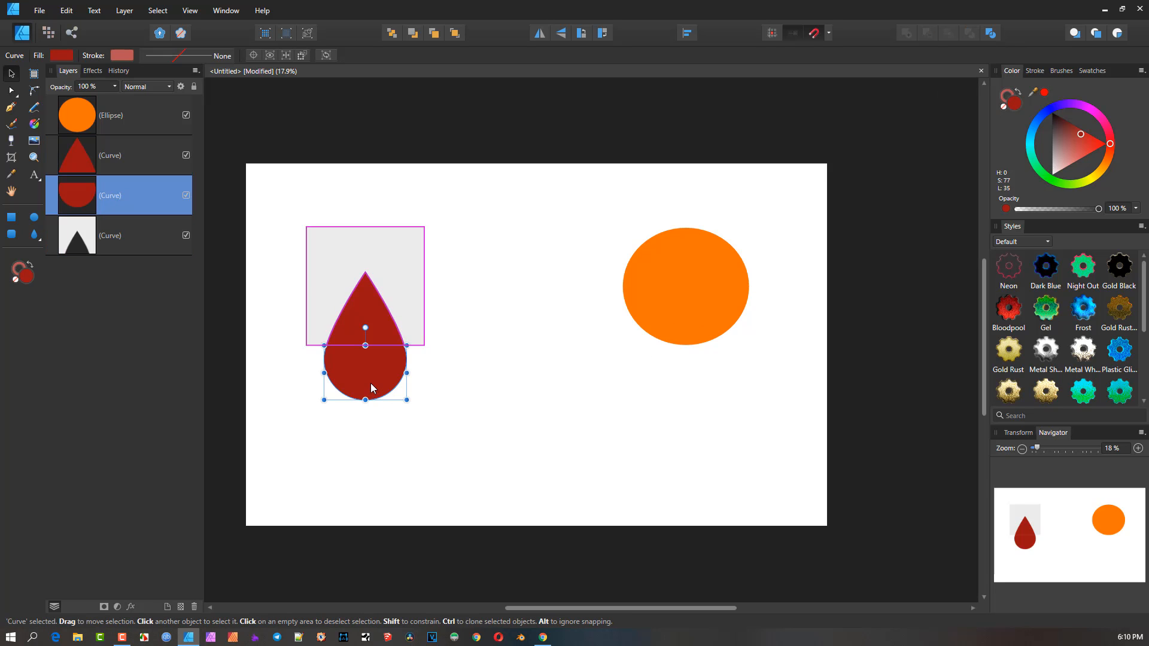
drag(372, 388, 369, 483)
drag(379, 329, 380, 413)
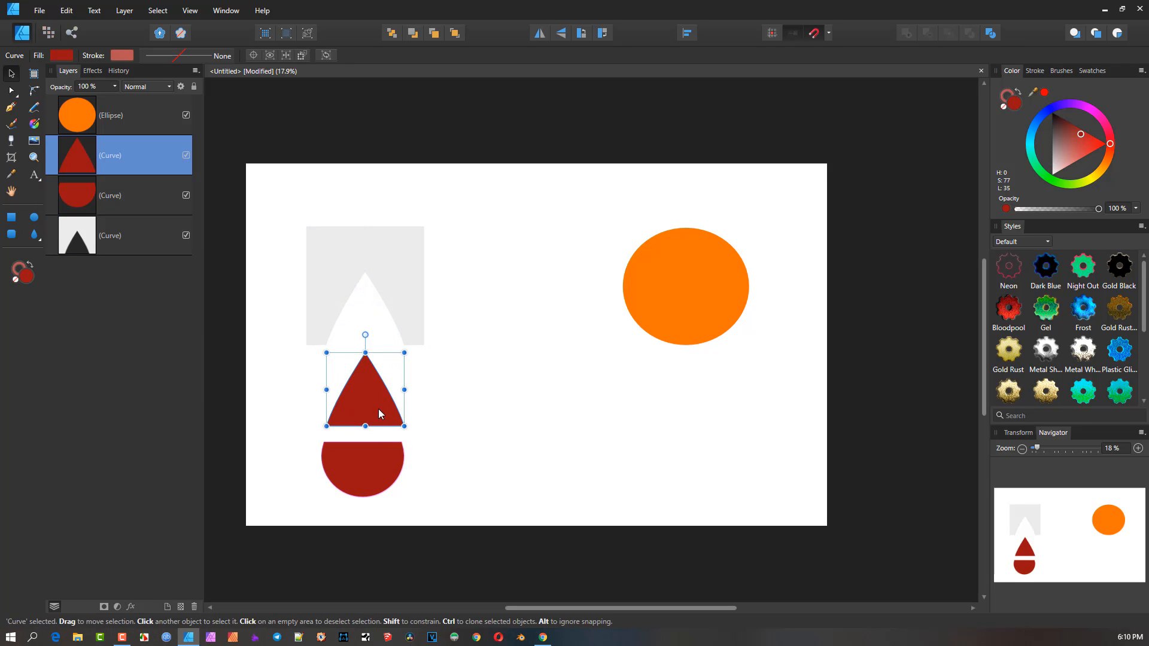
key(ctrl+z)
key(ctrl+z)
key(ctrl+z)
key(ctrl+z)
key(ctrl+z)
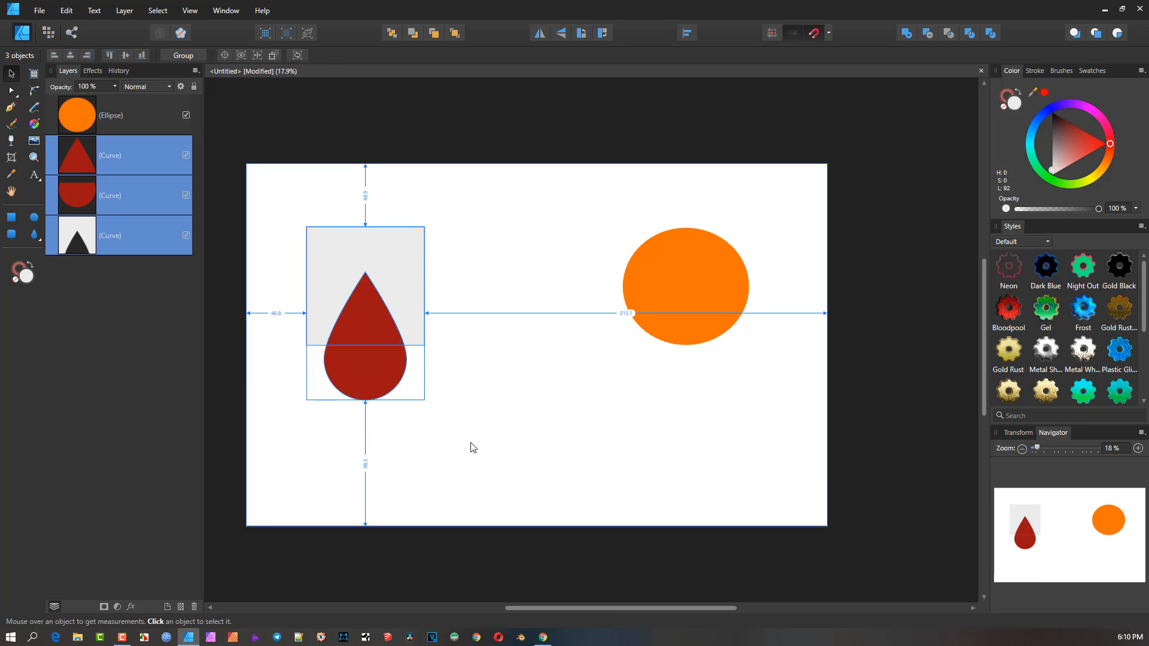
key(ctrl+z)
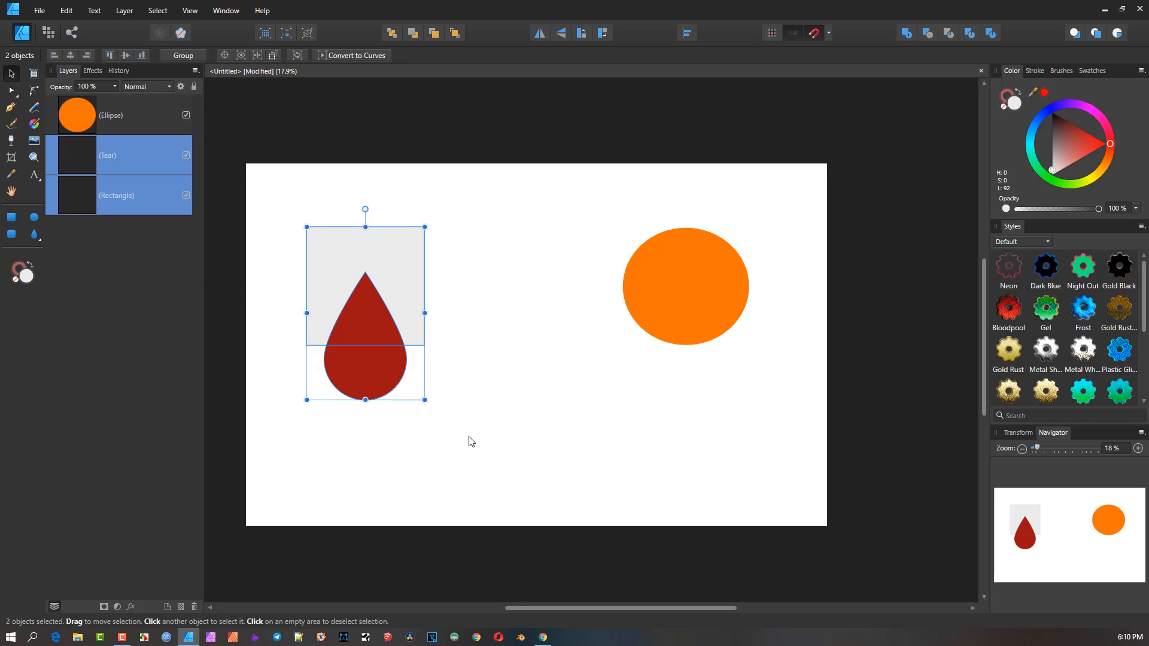
Step: Try the Subtract geometry operation on the square and teardrop again, move the cut shape up and to the left, and undo both changes
click(476, 359)
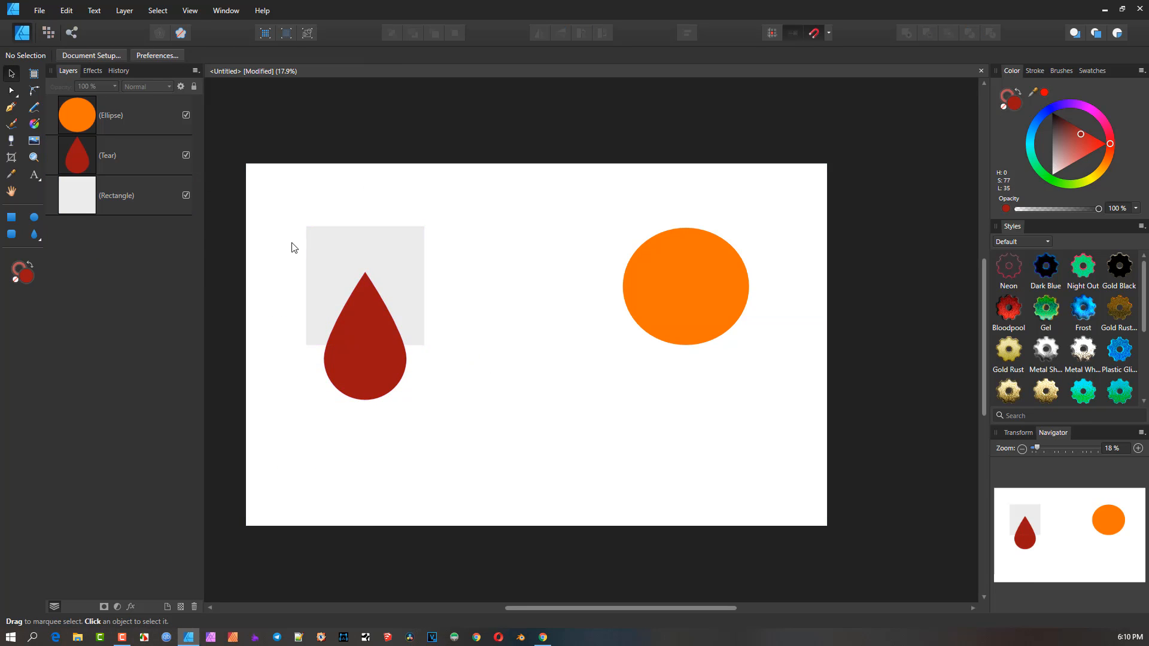
click(123, 11)
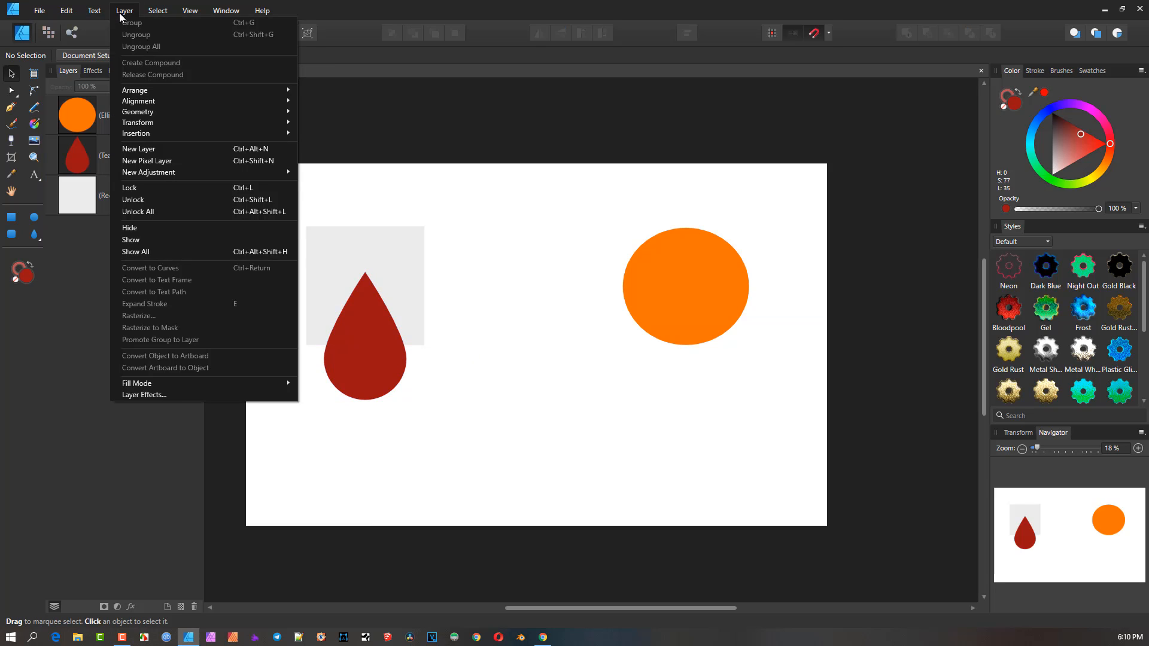
click(412, 269)
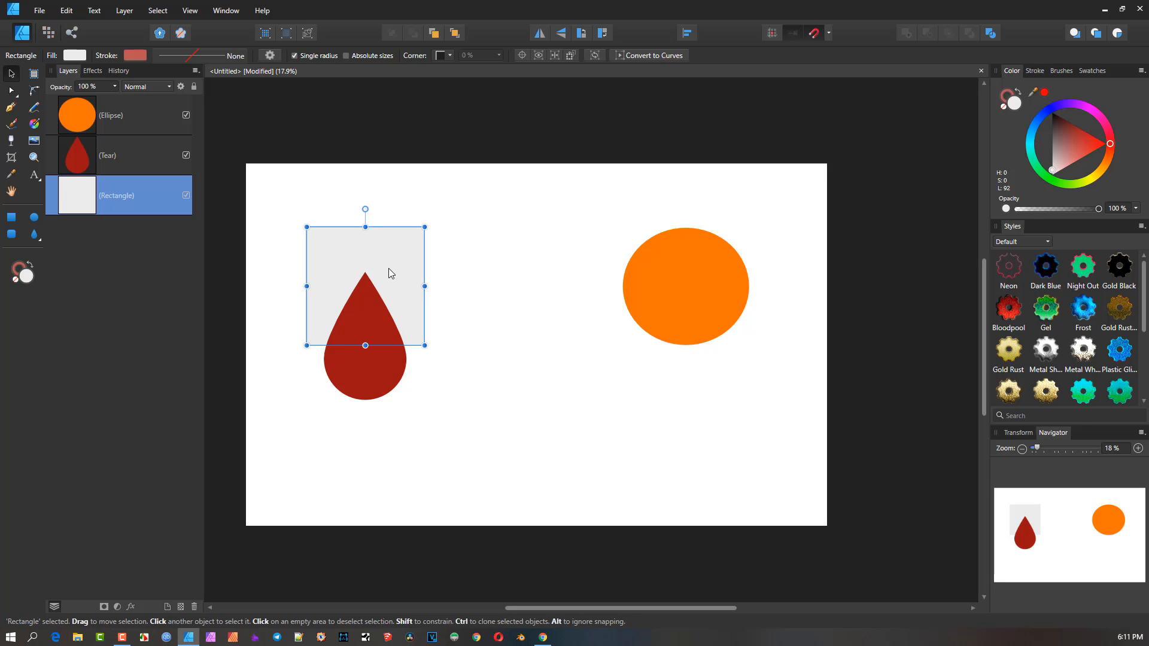
shift+click(369, 379)
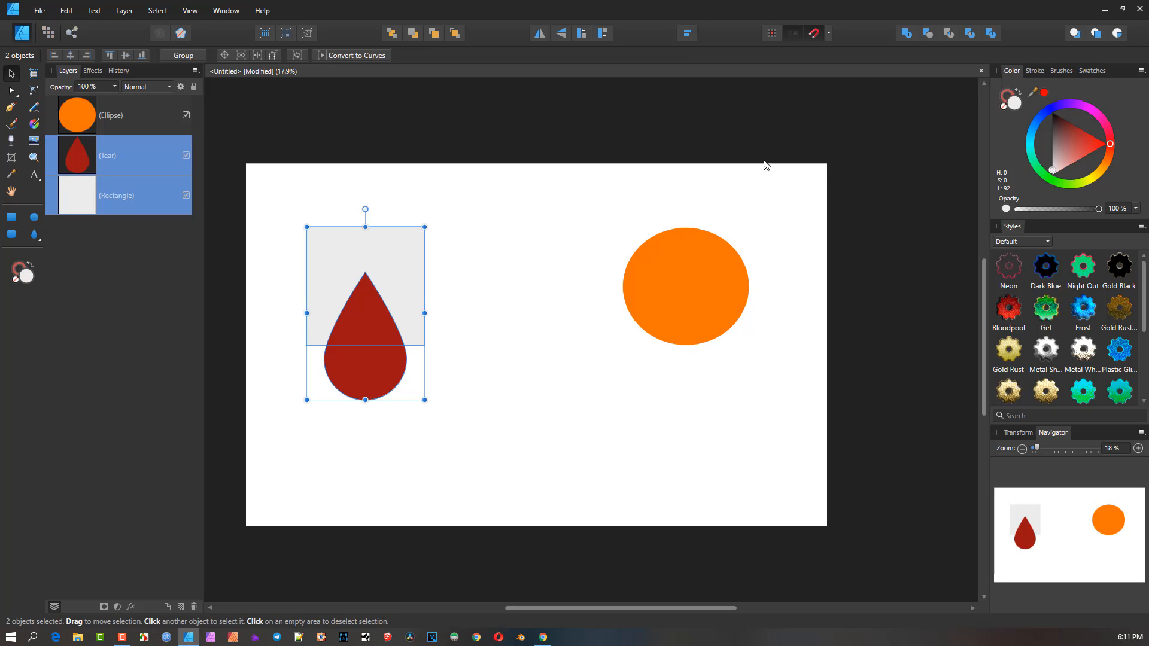
click(928, 35)
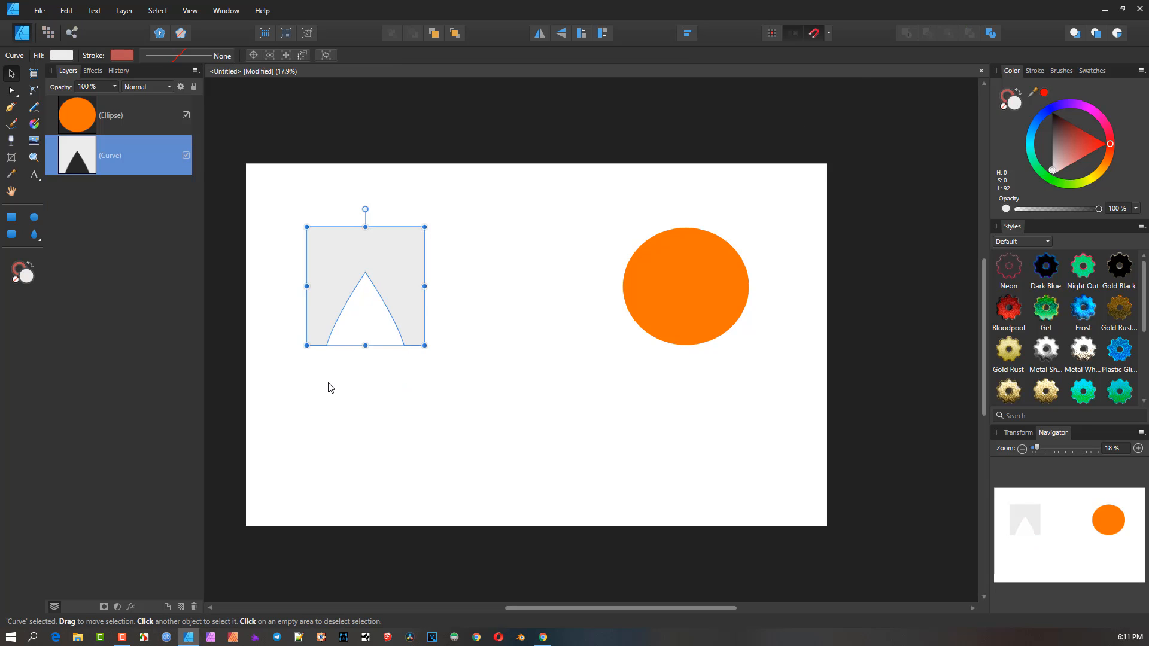
click(477, 298)
drag(402, 280, 374, 246)
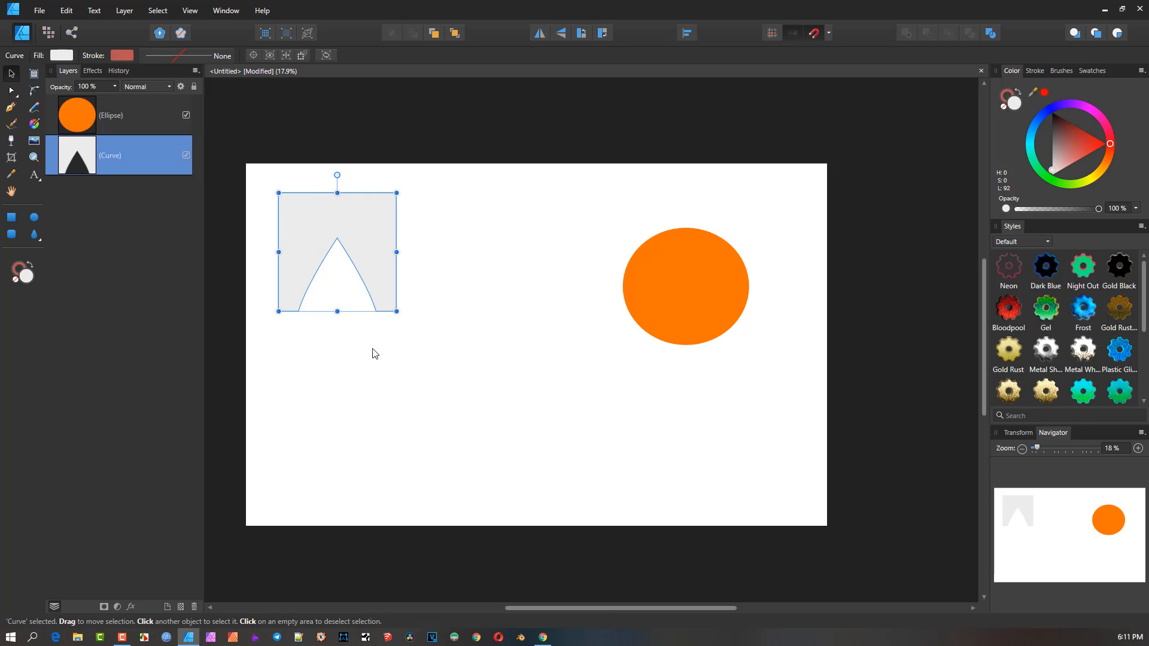
key(ctrl+z)
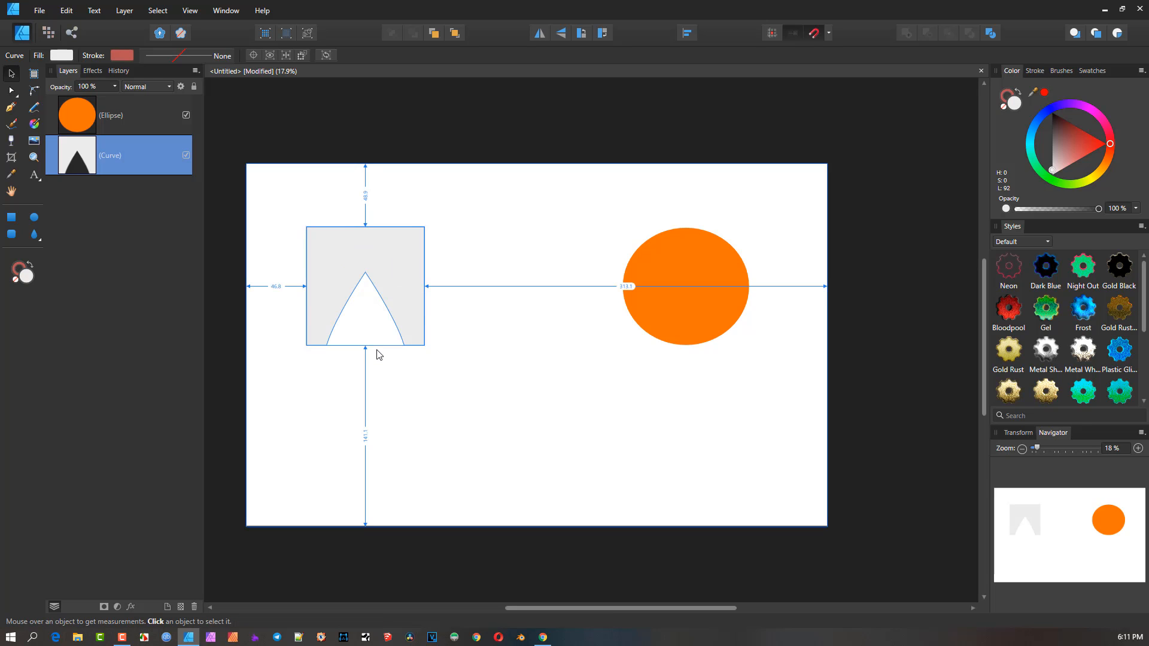
key(ctrl+z)
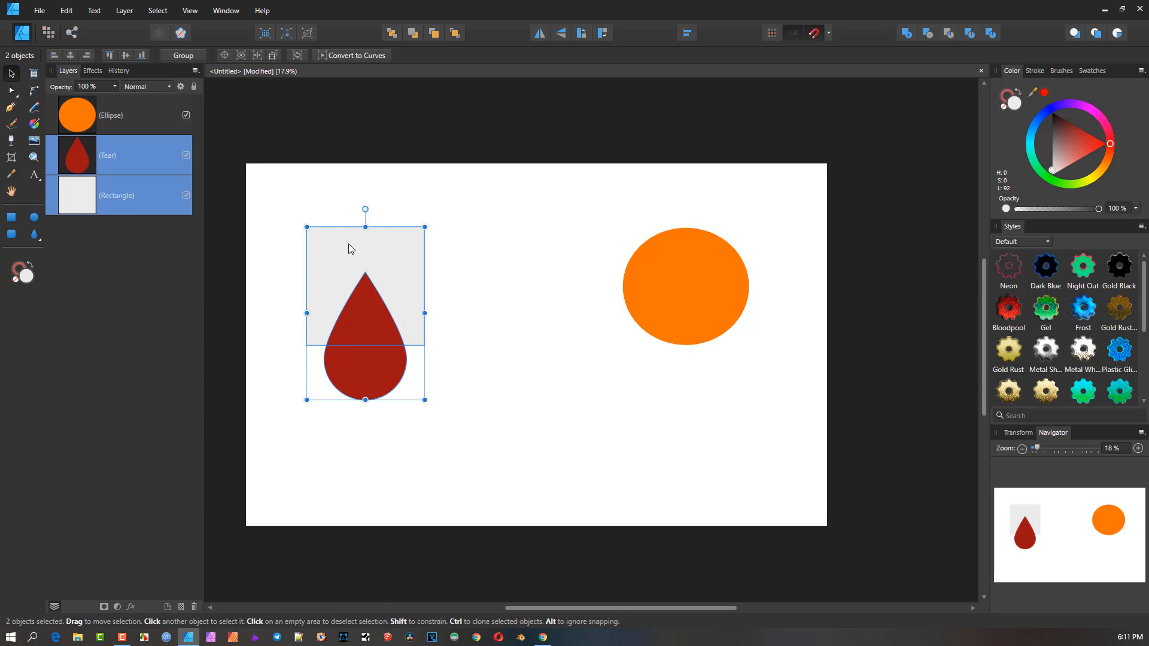
Step: Create a compound from the overlapping square and teardrop, and expand it in the layer list to show its members
click(272, 196)
drag(274, 206, 485, 478)
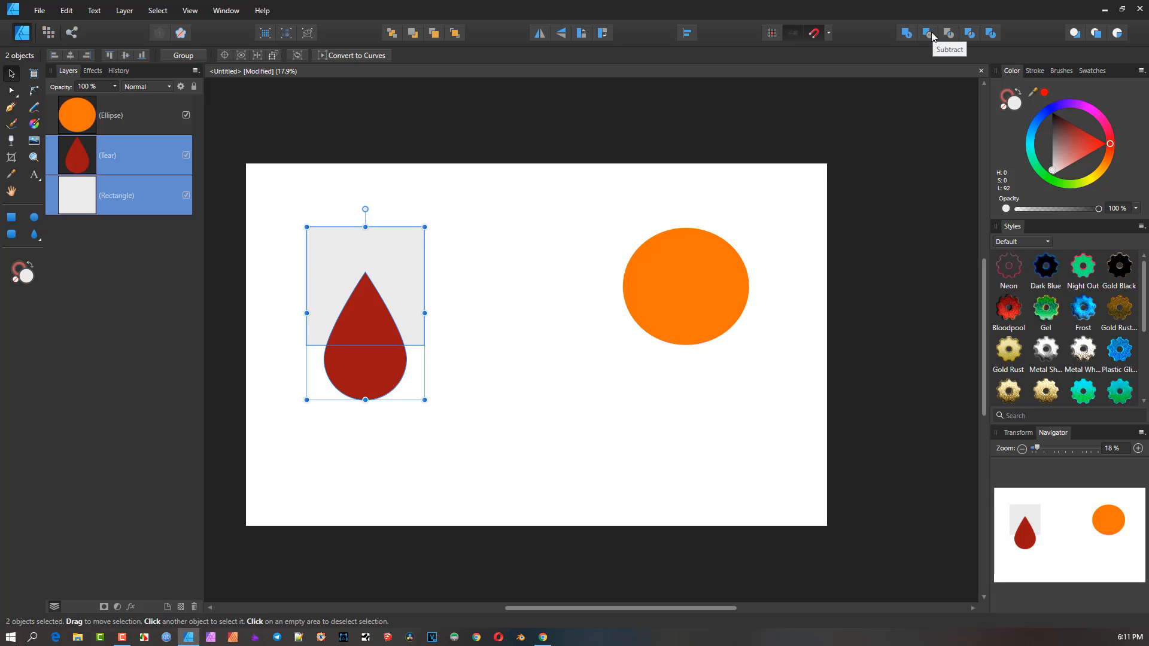
click(125, 11)
mouse_move(170, 114)
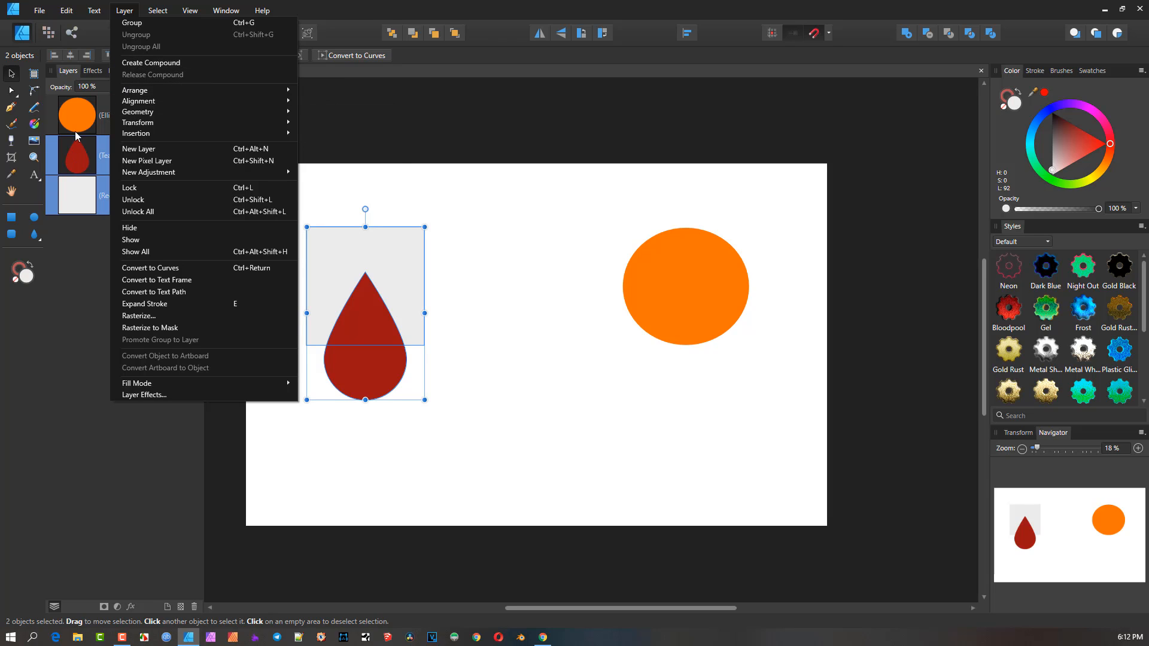
click(176, 60)
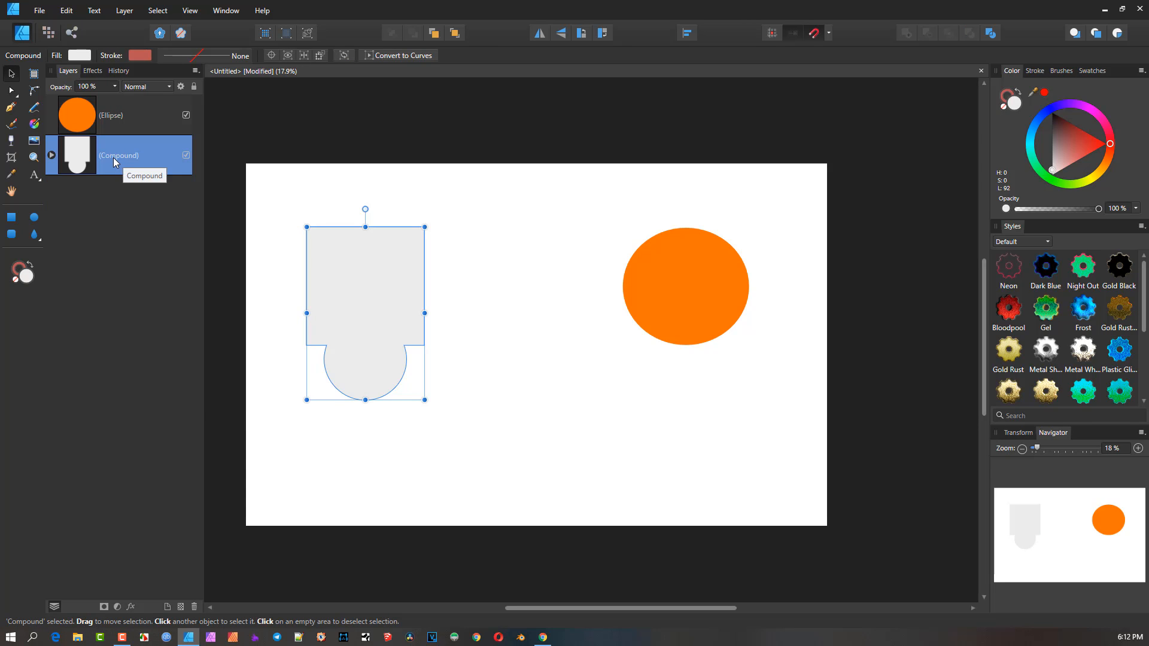
click(52, 155)
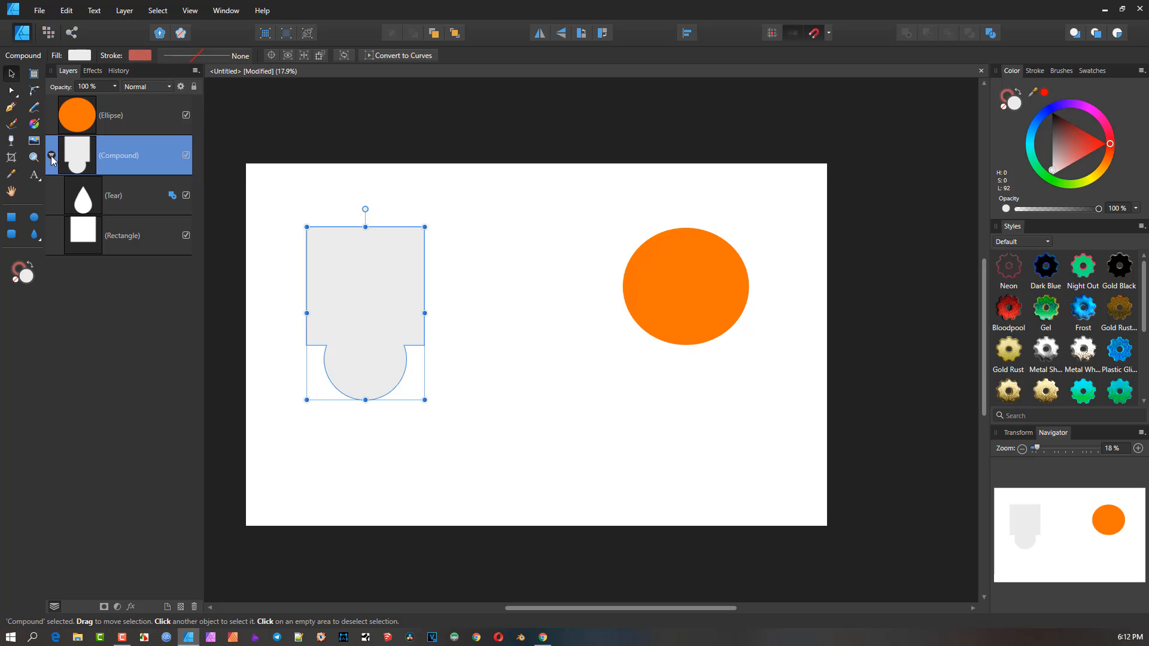
Step: Select the teardrop and the rectangle individually inside the compound, and move the teardrop slightly down while keeping it overlapping the square
click(125, 195)
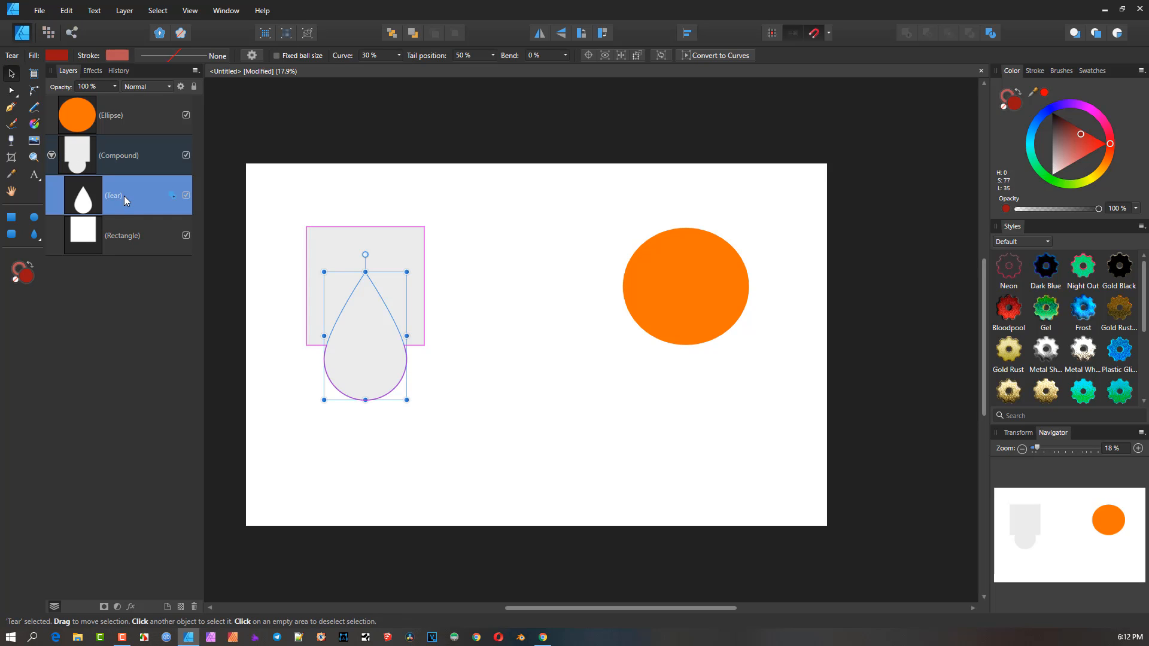
click(126, 229)
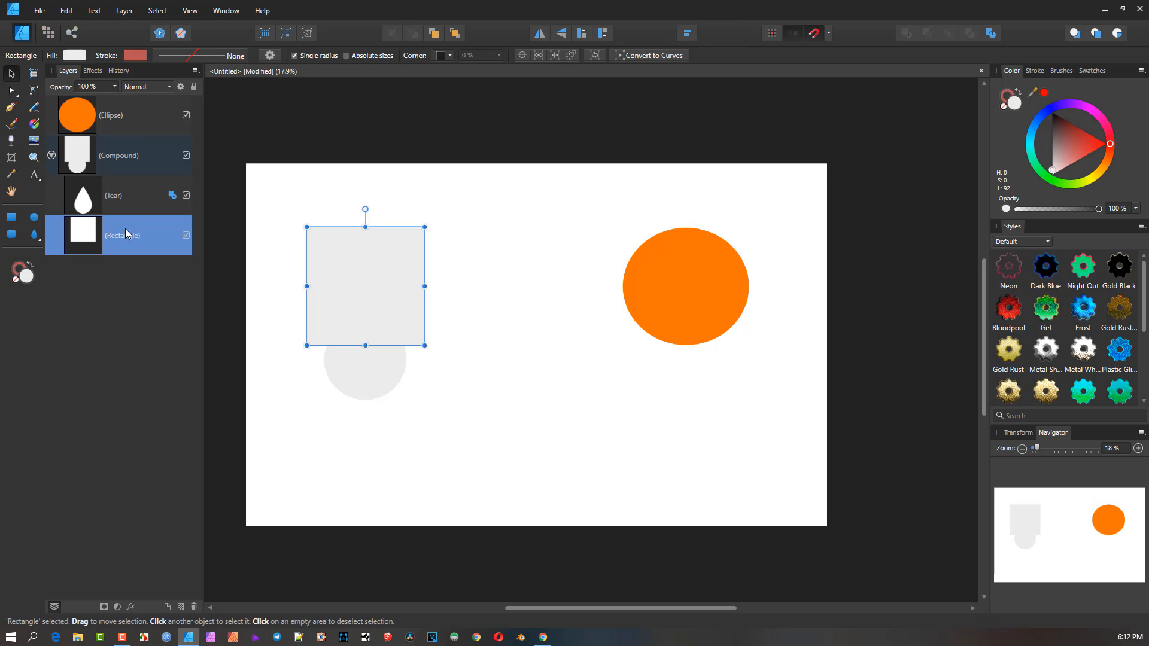
click(123, 196)
drag(389, 356, 378, 389)
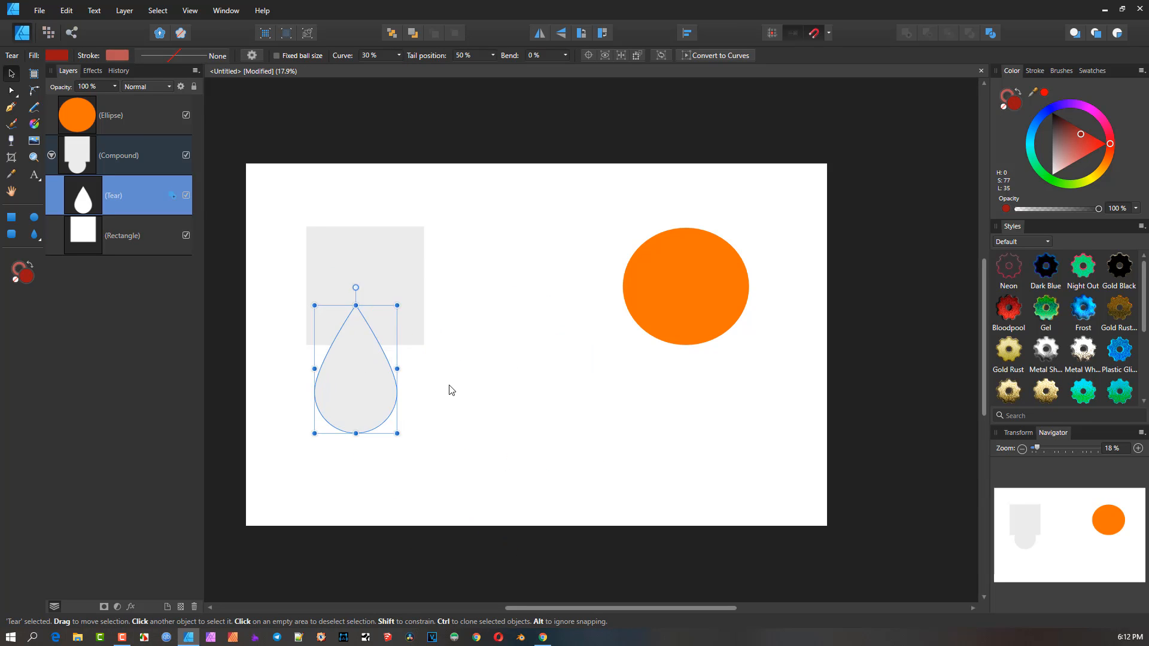
drag(451, 390, 378, 346)
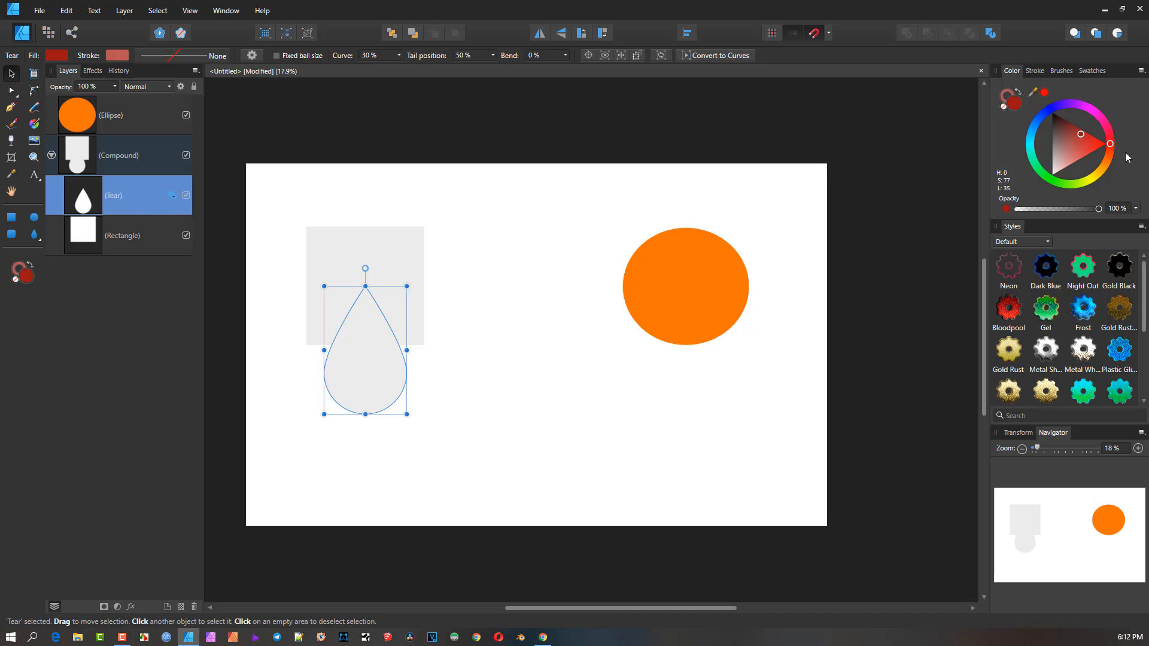
Step: Set the teardrop's own fill to light red (H 0, S 68, L 72) and the compound's fill to amber (H 41, S 100, L 50)
drag(1082, 154, 1072, 158)
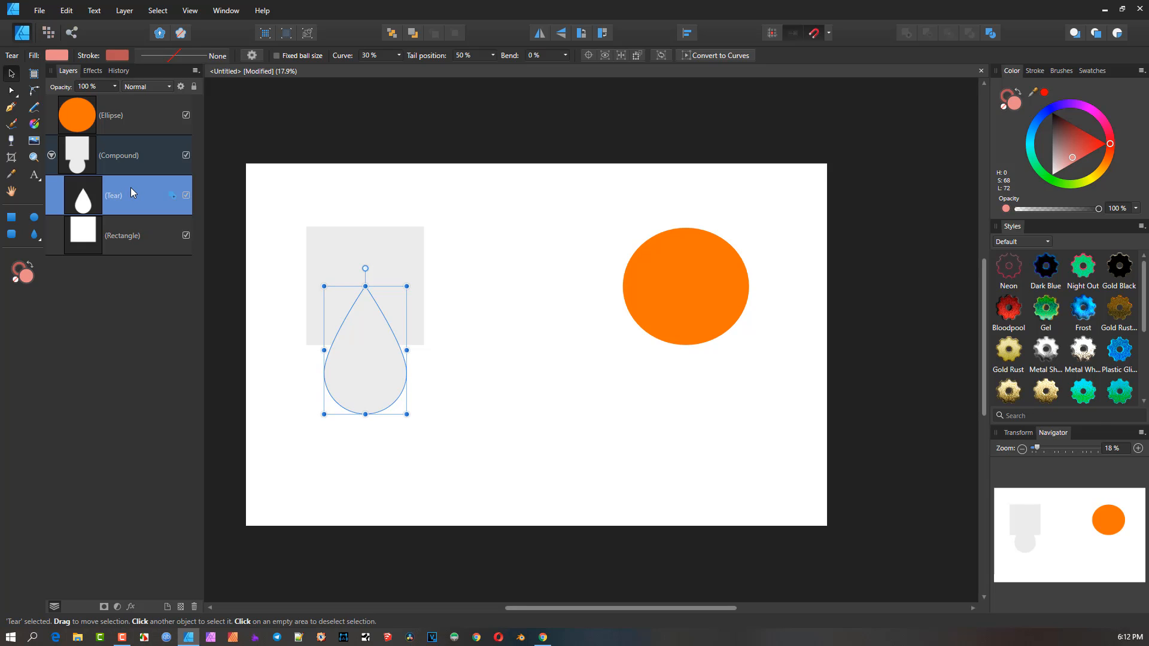
click(127, 157)
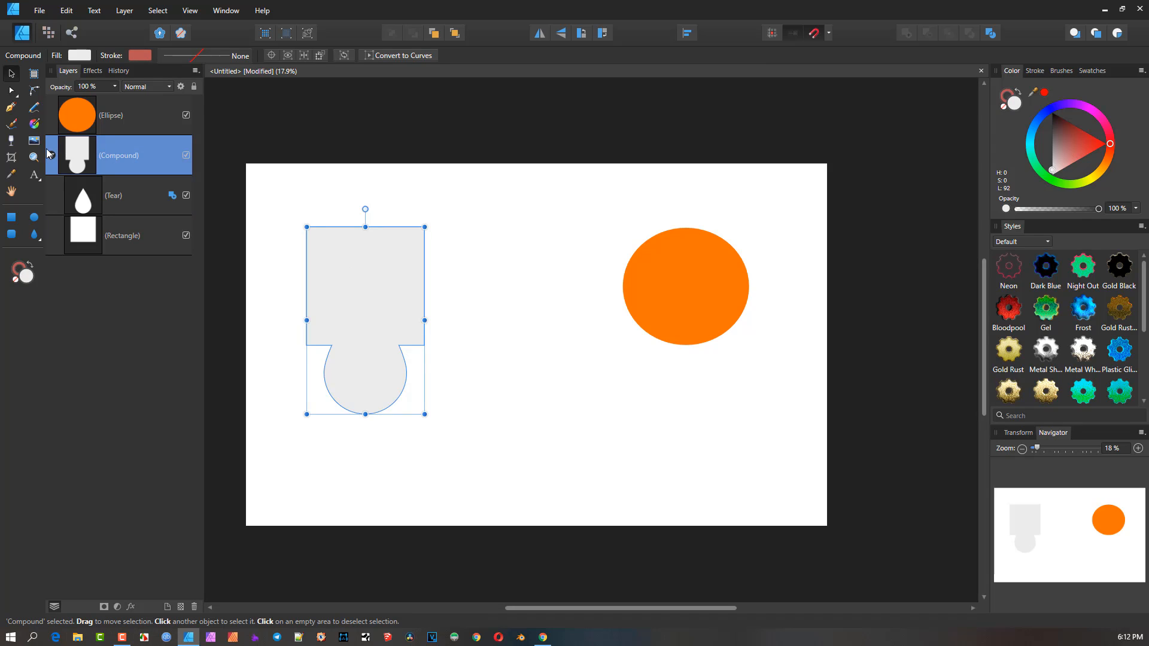
drag(1085, 110, 1115, 186)
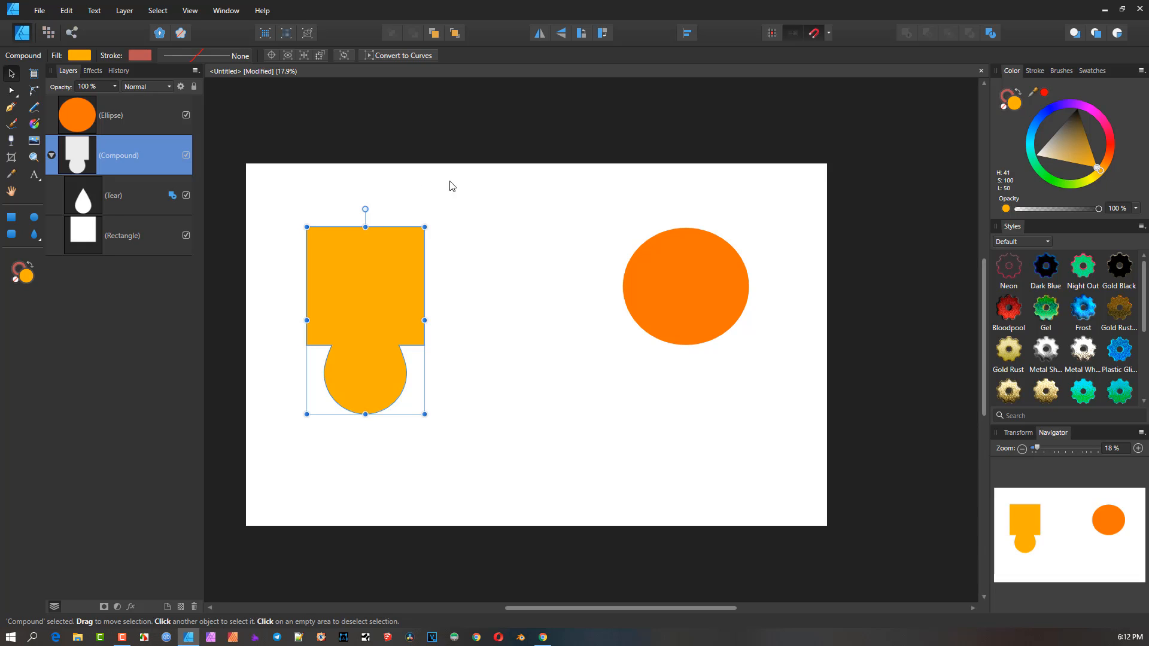
Step: Set the teardrop's boolean operation inside the compound to Subtract, and clear the selection
click(122, 206)
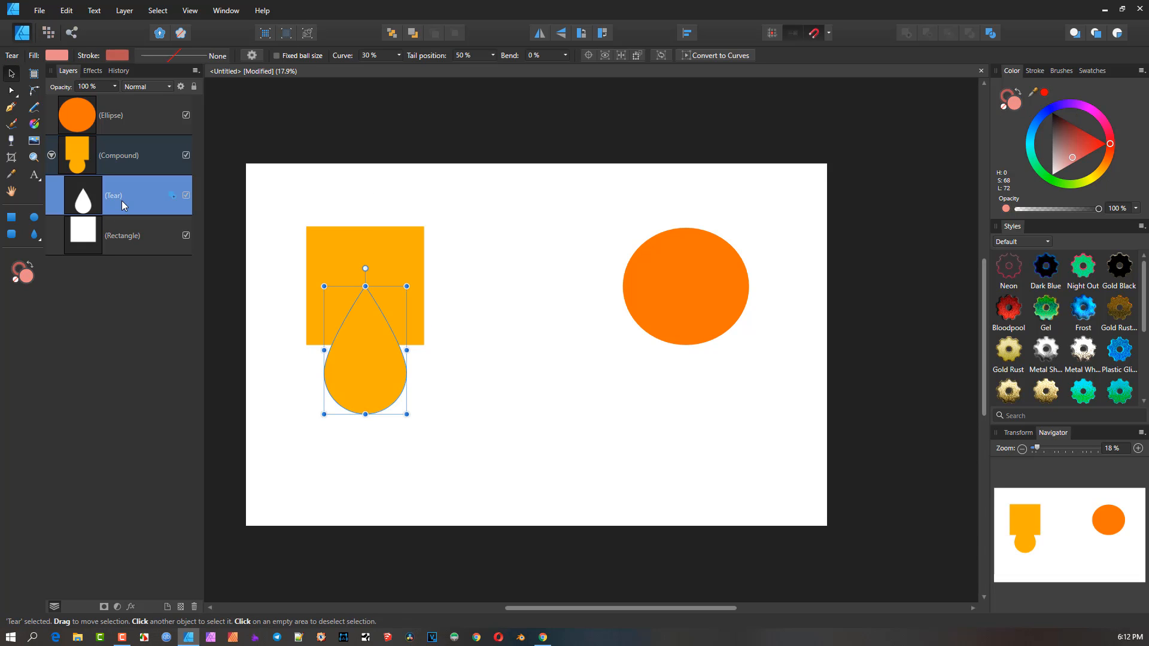
click(173, 195)
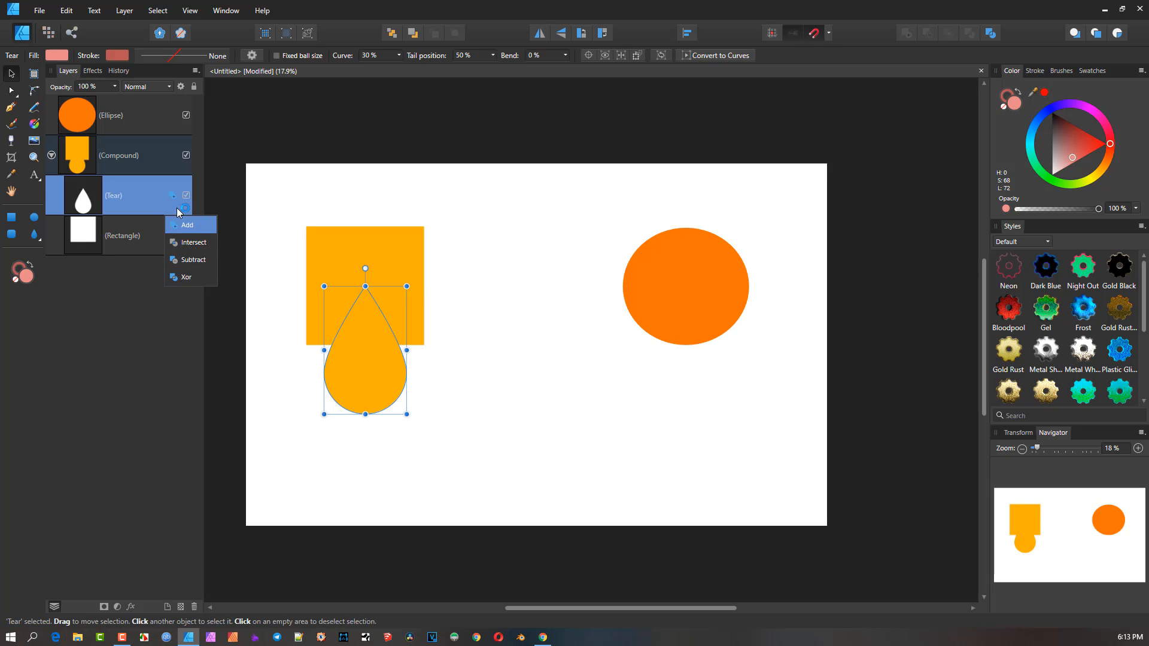
click(194, 261)
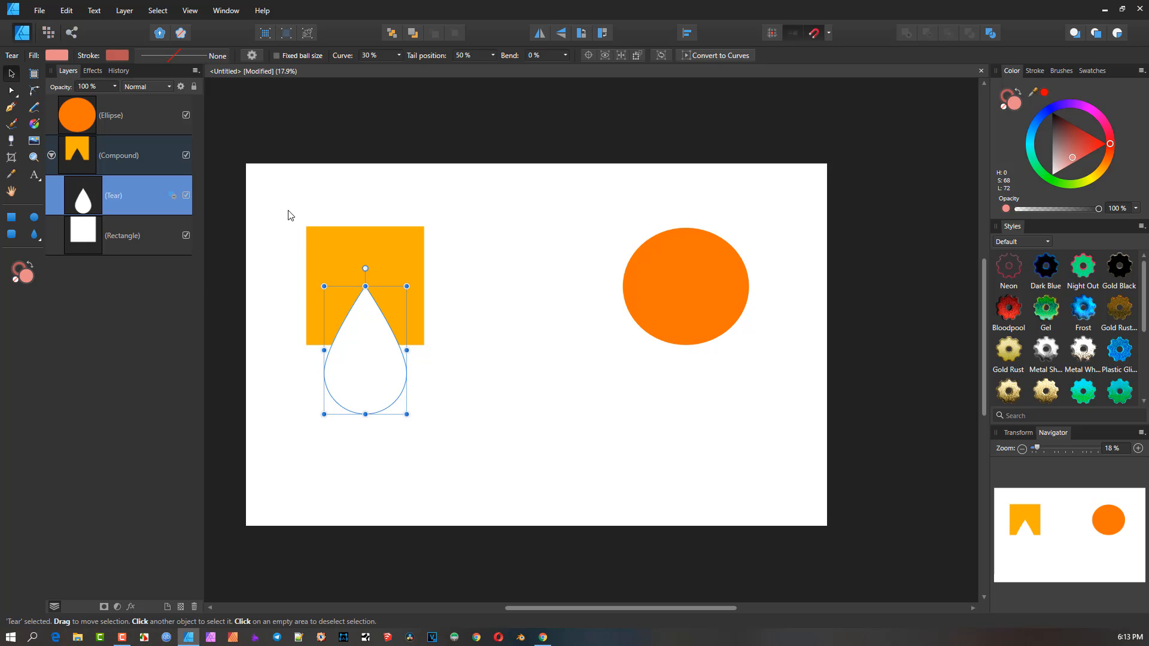
click(255, 197)
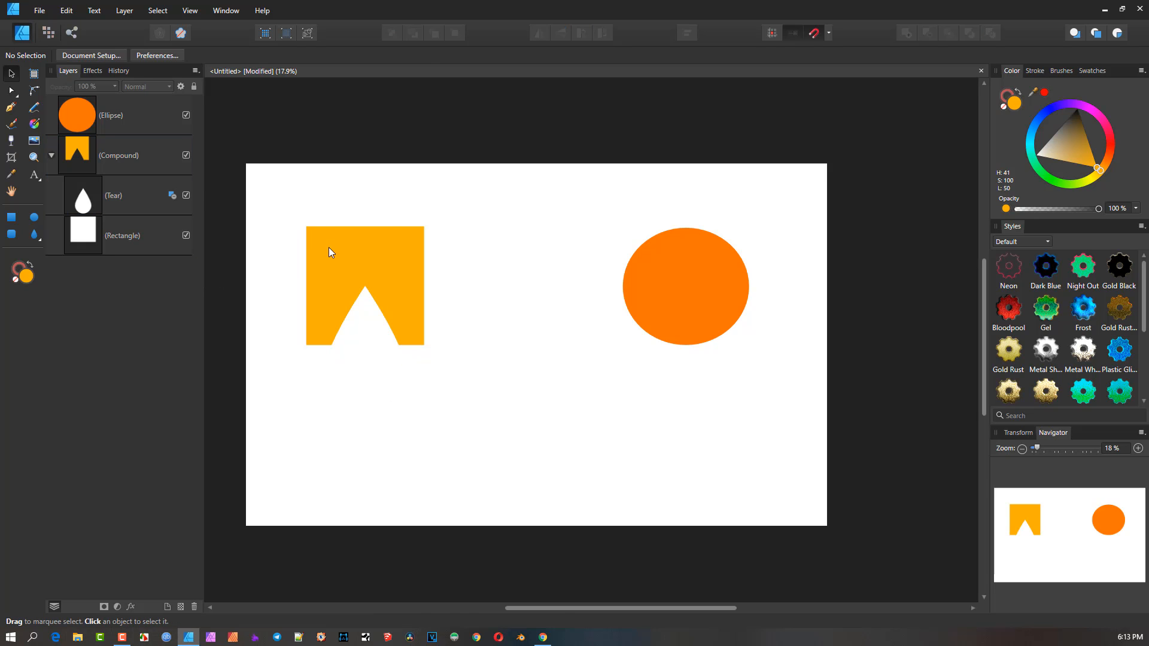
Step: Move the whole compound up and to the left, and raise the teardrop inside it so that it cuts deeper into the square
mouse_move(329, 247)
mouse_down()
mouse_move(442, 237)
mouse_move(282, 254)
mouse_move(329, 230)
mouse_up()
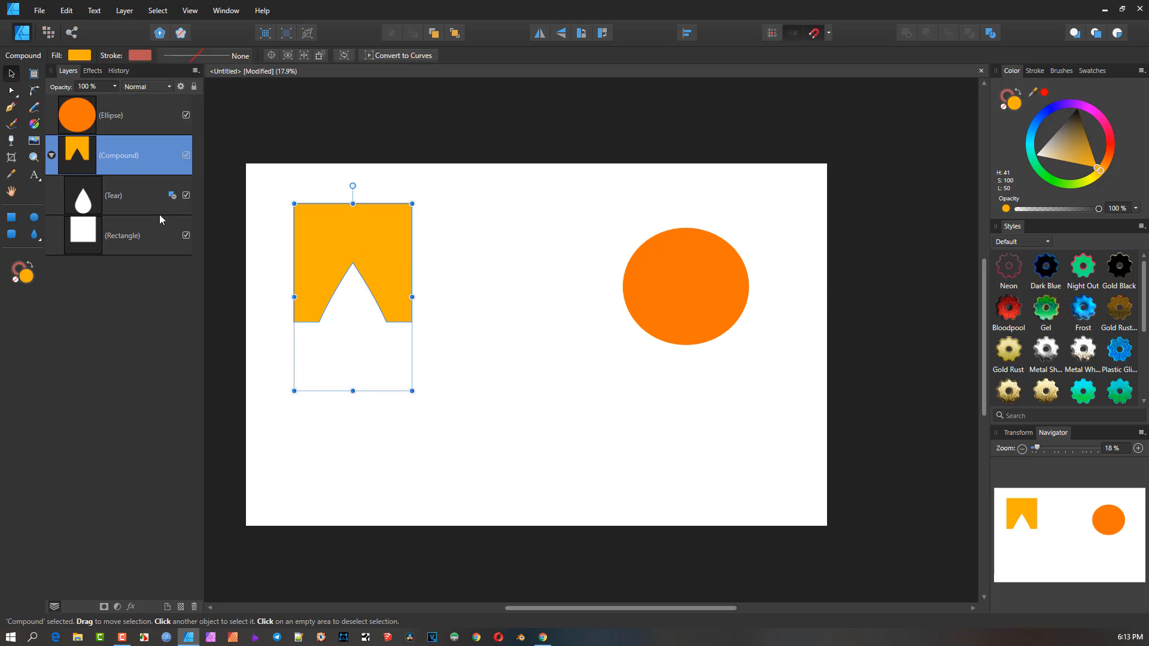
click(125, 190)
drag(378, 365, 374, 321)
click(473, 296)
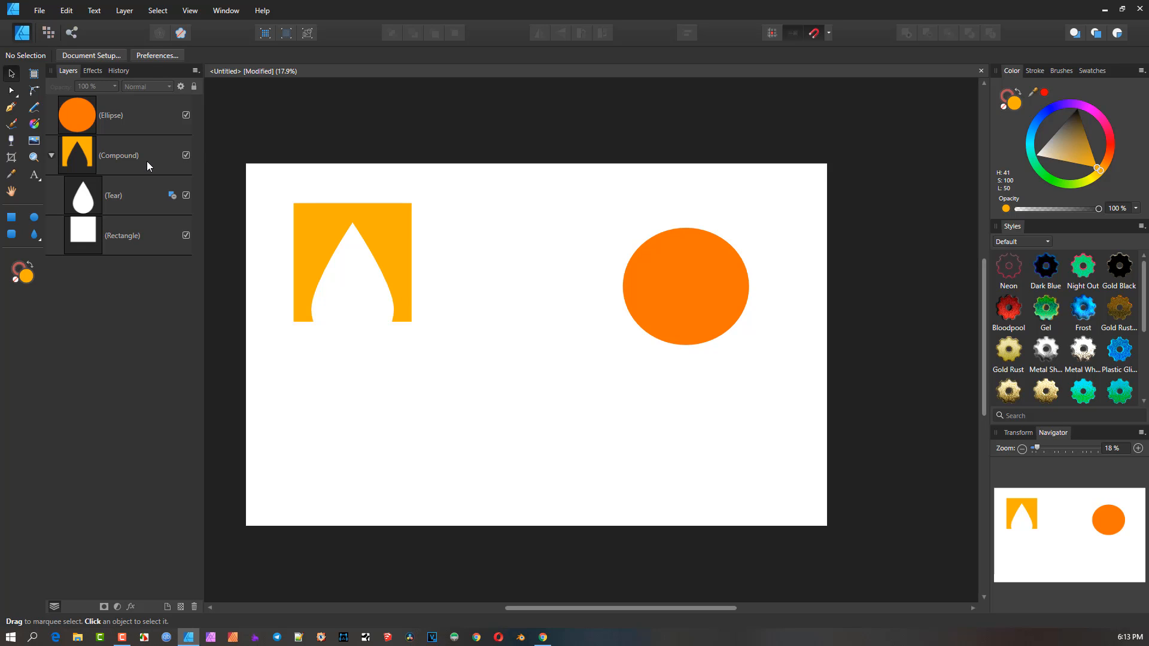
Step: Set the teardrop's boolean operation inside the compound to Add, and move the teardrop slightly down within the square
click(173, 196)
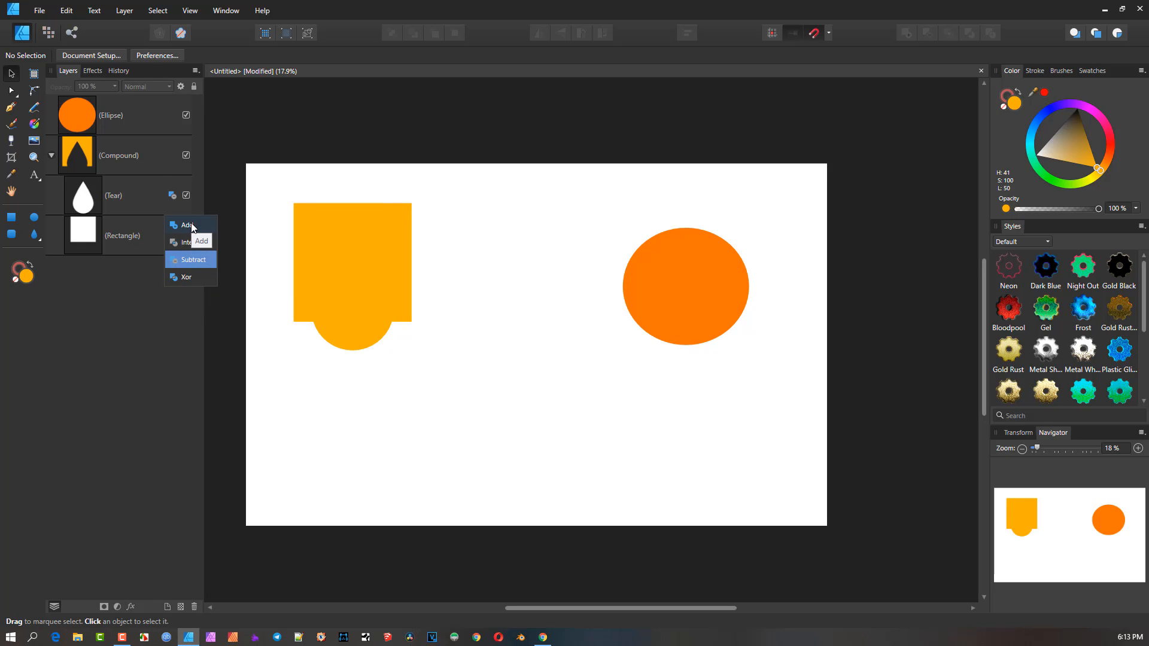
click(191, 225)
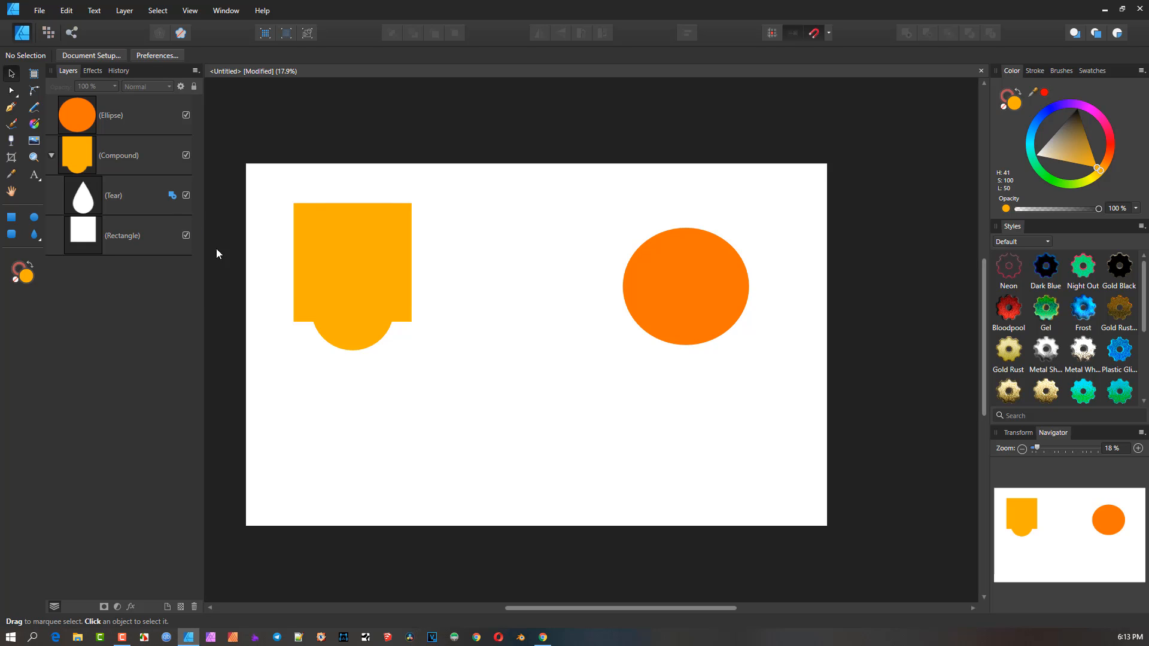
click(106, 198)
drag(349, 308, 346, 310)
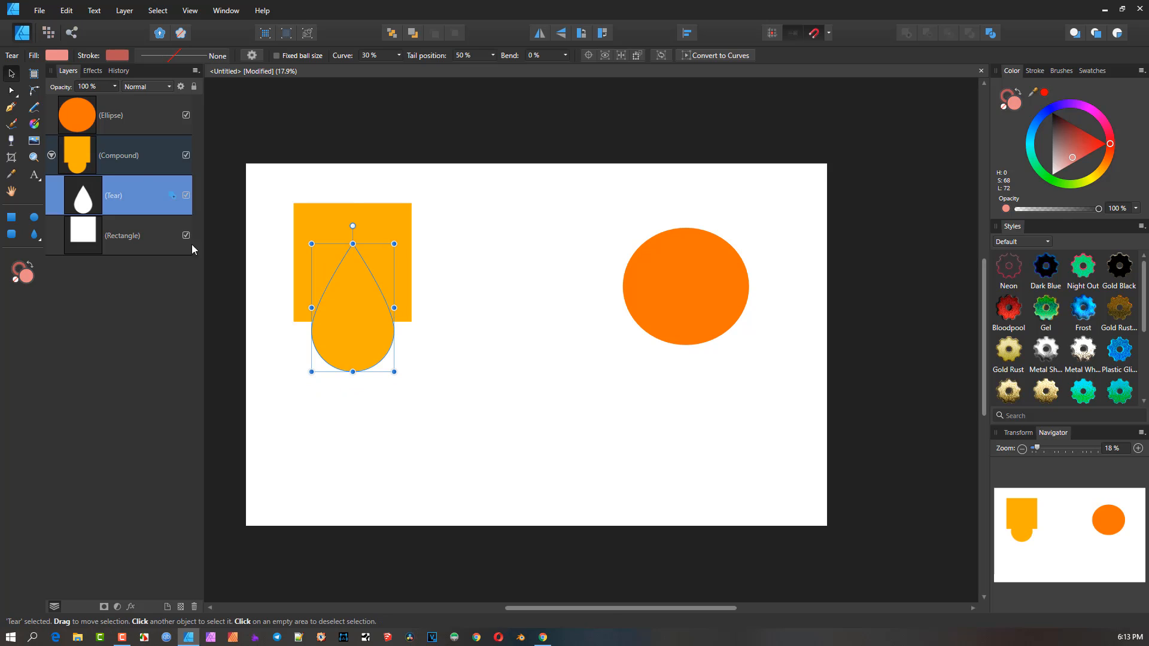
Step: Add the orange ellipse to the compound beneath the square, and move it left to overlap the square and the teardrop
click(111, 235)
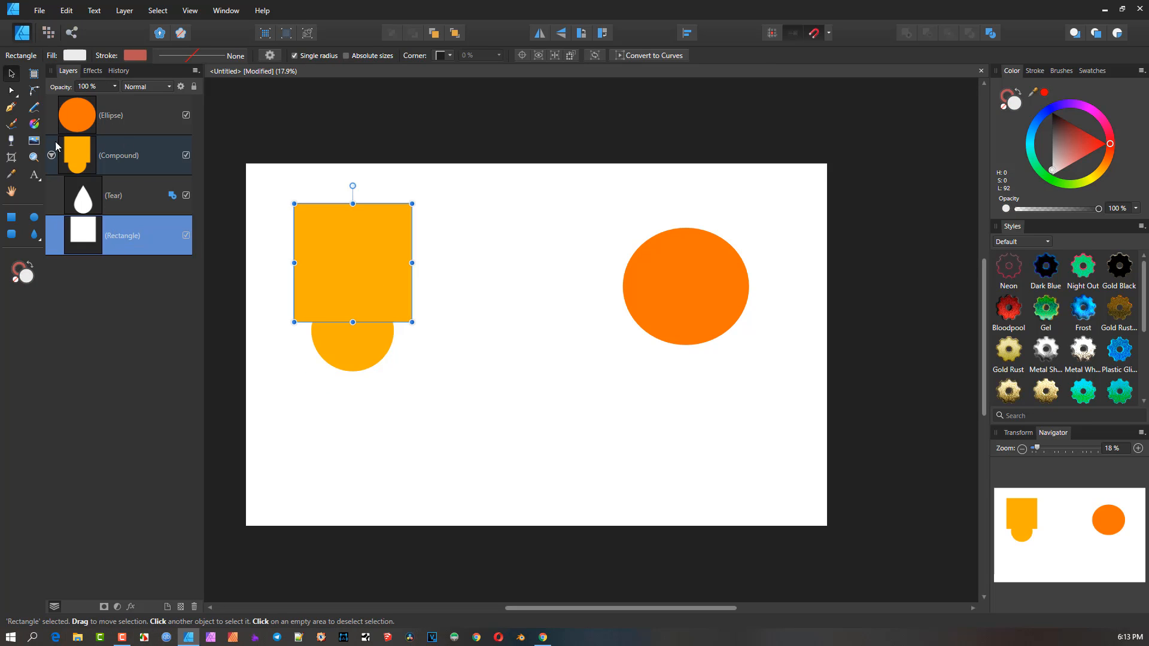
click(79, 113)
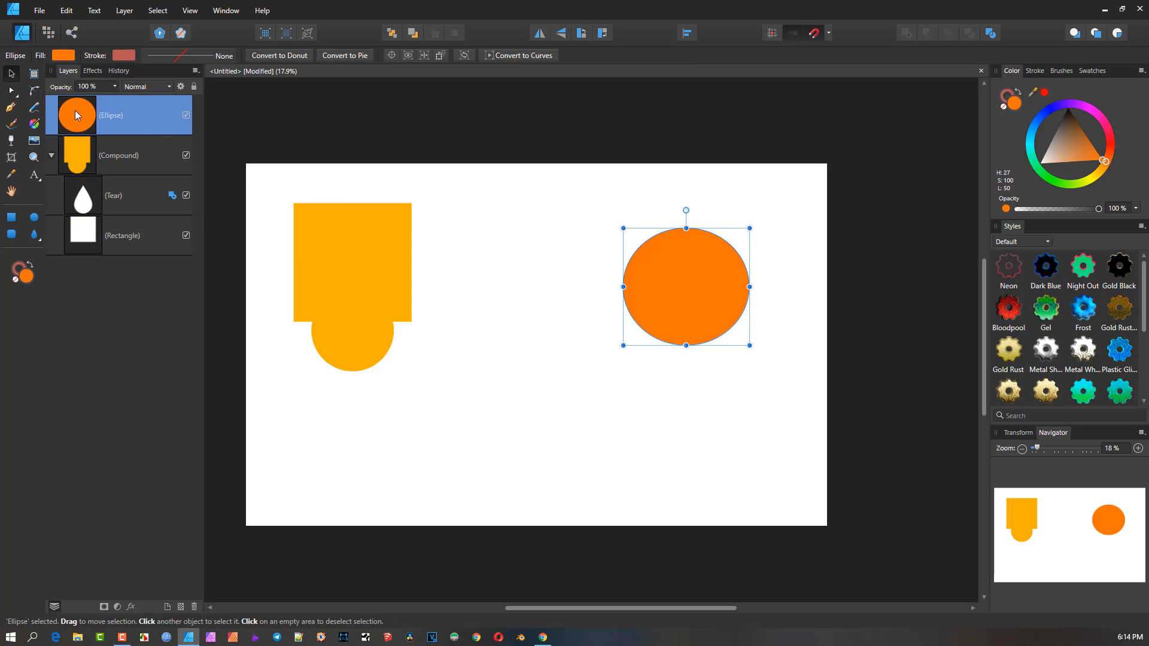
drag(76, 112, 87, 221)
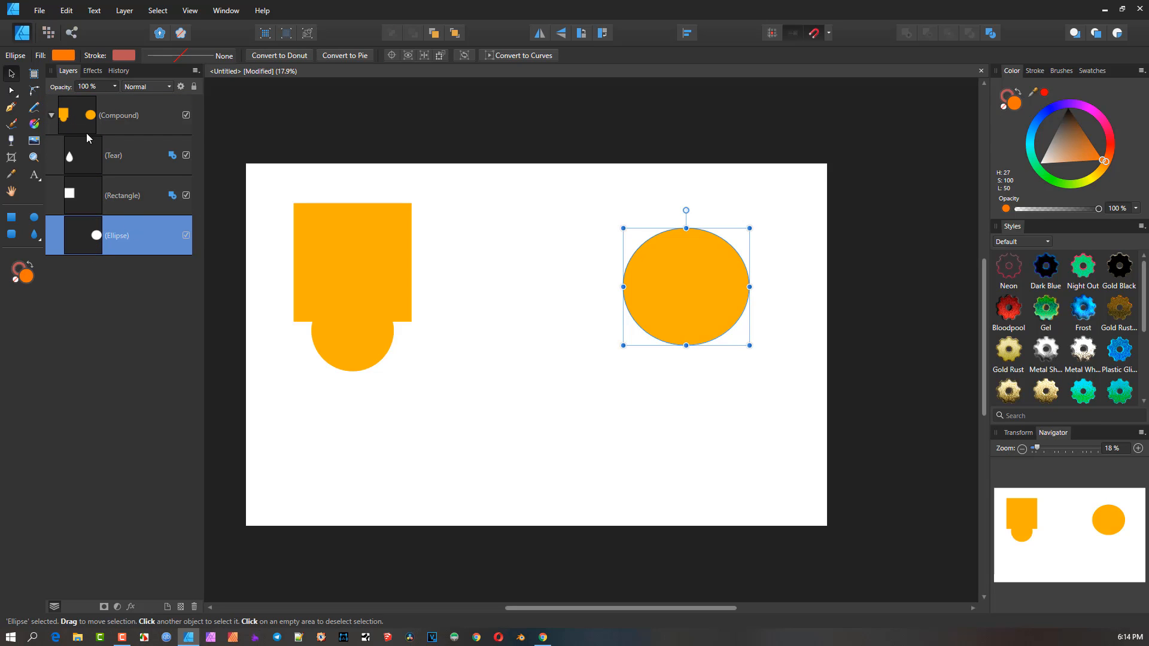
drag(644, 316, 412, 318)
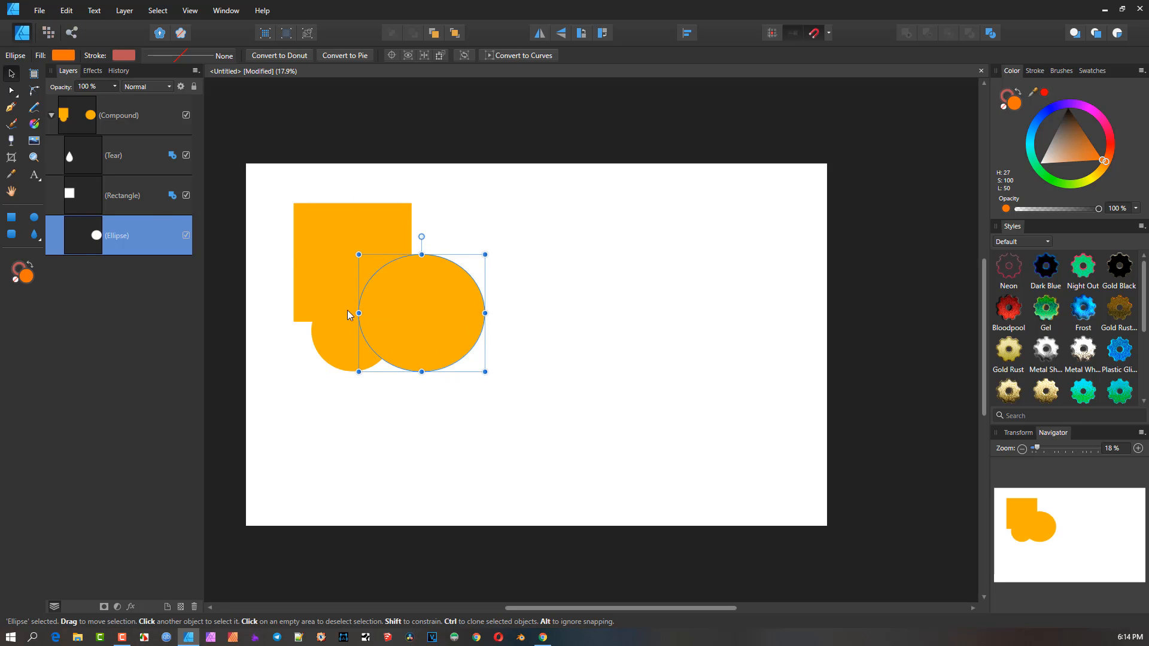
Step: Set the square's boolean operation inside the compound to Subtract, and move the ellipse up and left towards the teardrop
click(174, 197)
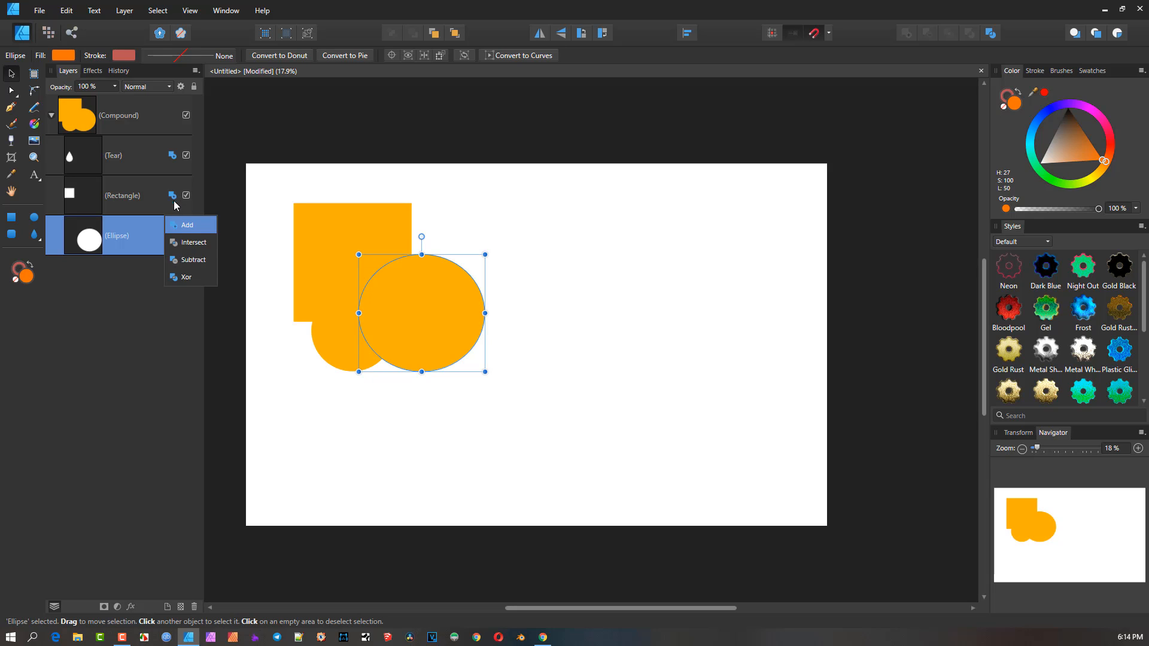
click(182, 260)
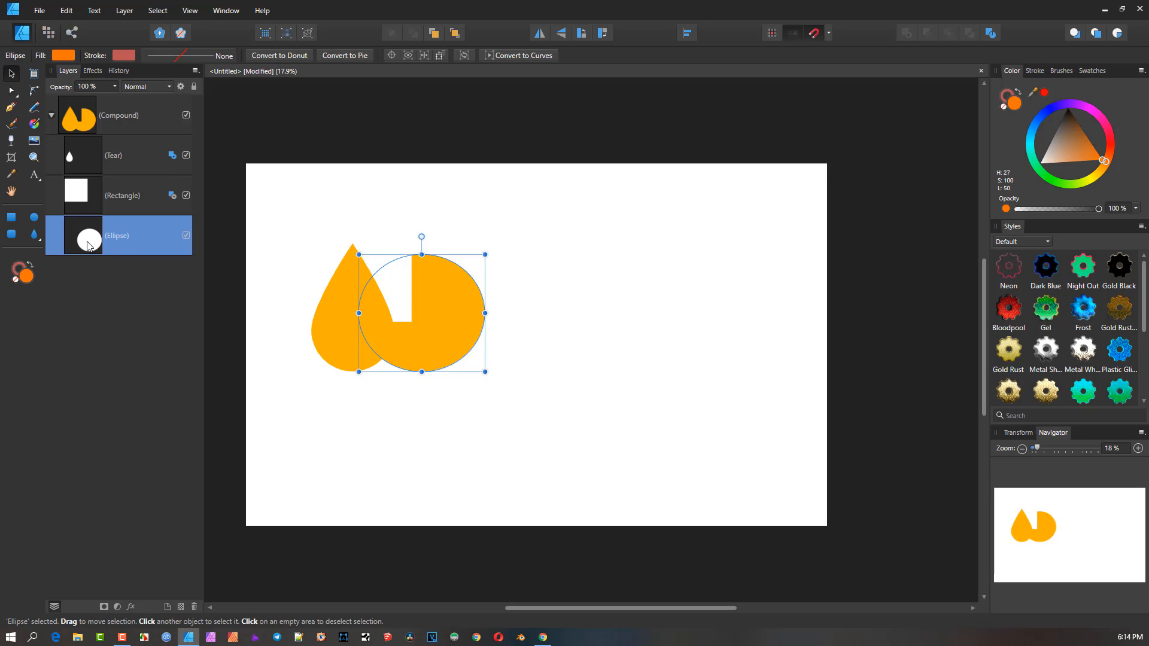
drag(472, 327, 384, 312)
Step: Move the square slightly right and down and shrink it so it cuts inside the ellipse, with Subtract as its operation
click(124, 194)
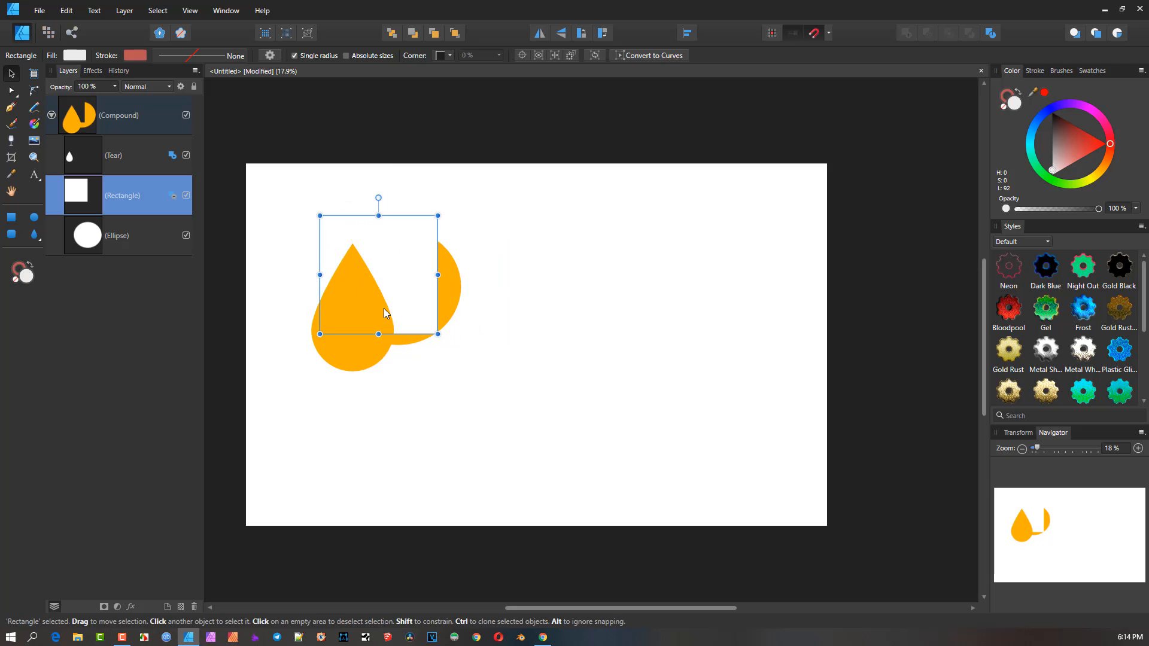
drag(438, 216, 408, 259)
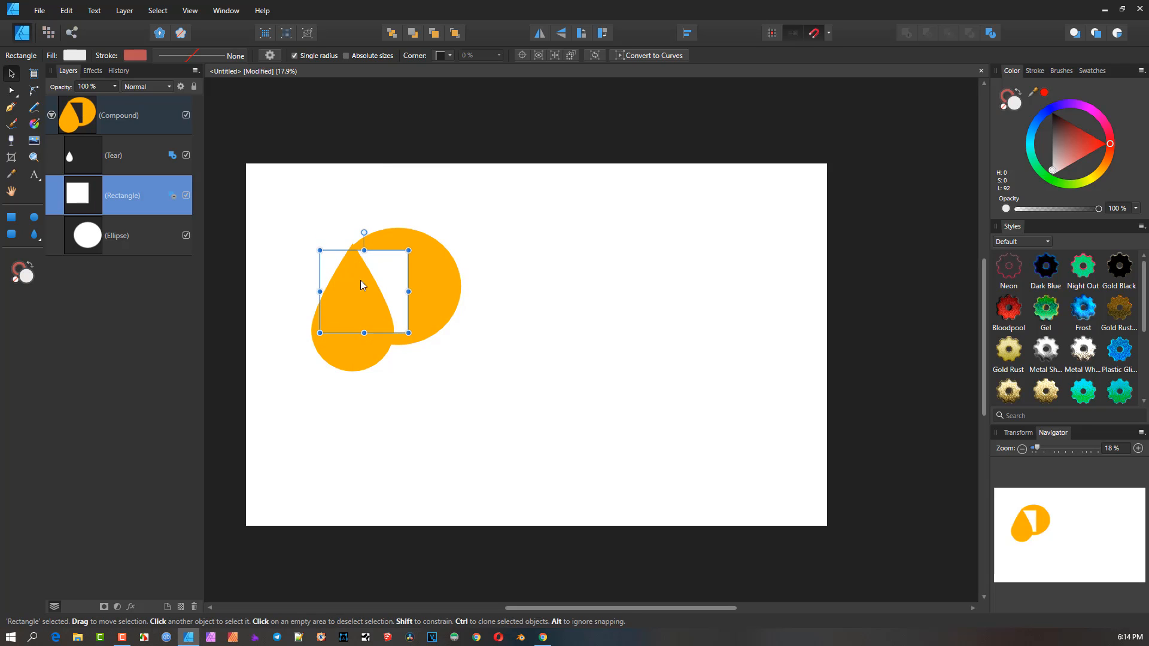
click(172, 195)
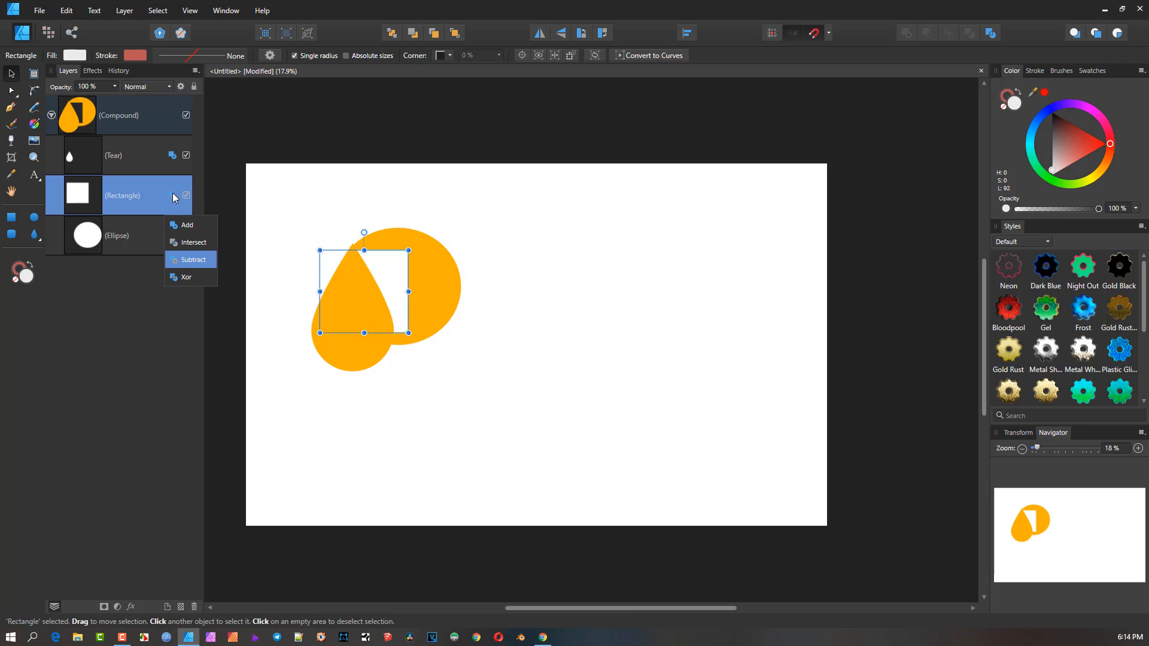
click(182, 259)
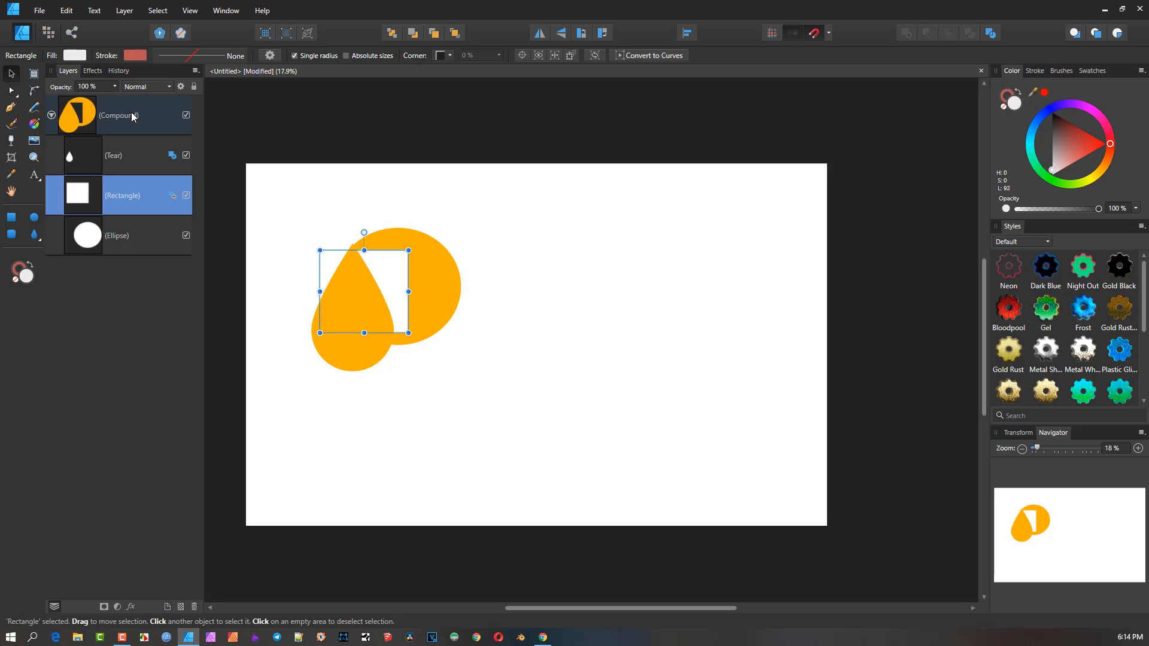
Step: Select the whole compound, collapse it and release it into its separate teardrop, square and ellipse
click(127, 11)
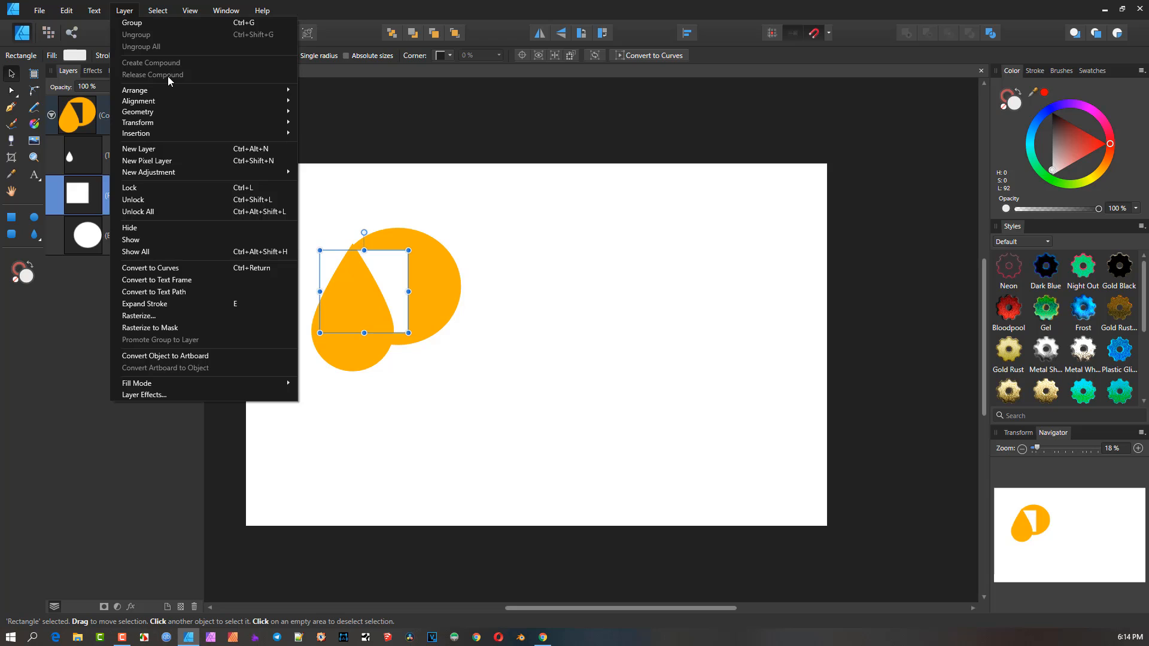
click(510, 230)
drag(253, 166, 636, 513)
click(52, 114)
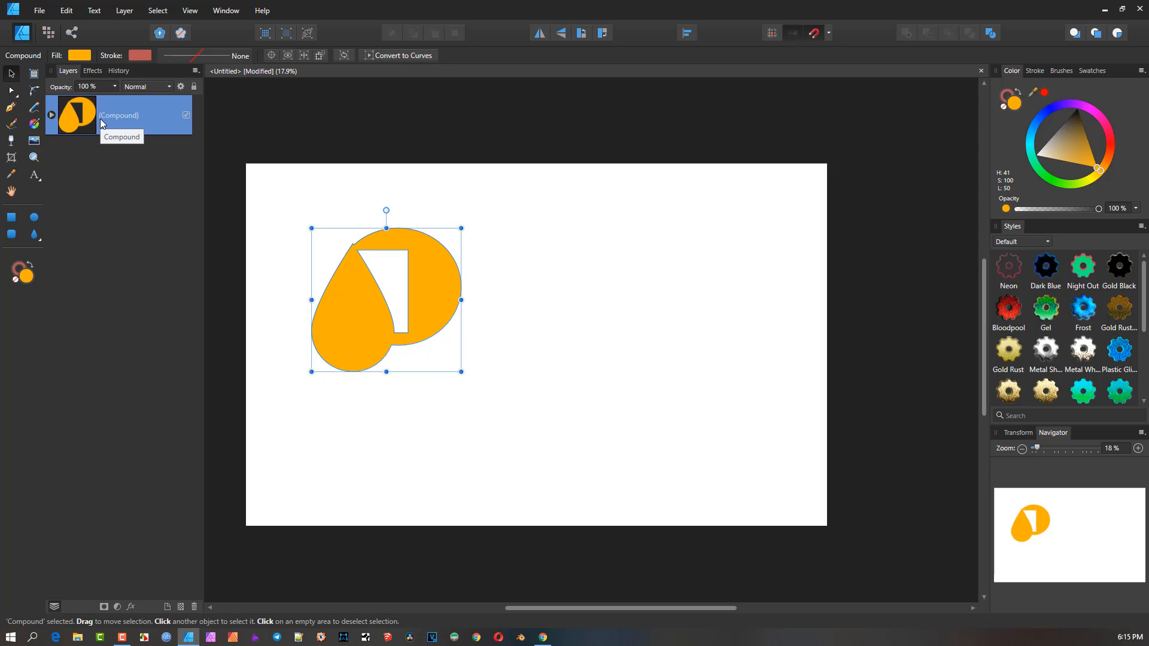
click(125, 11)
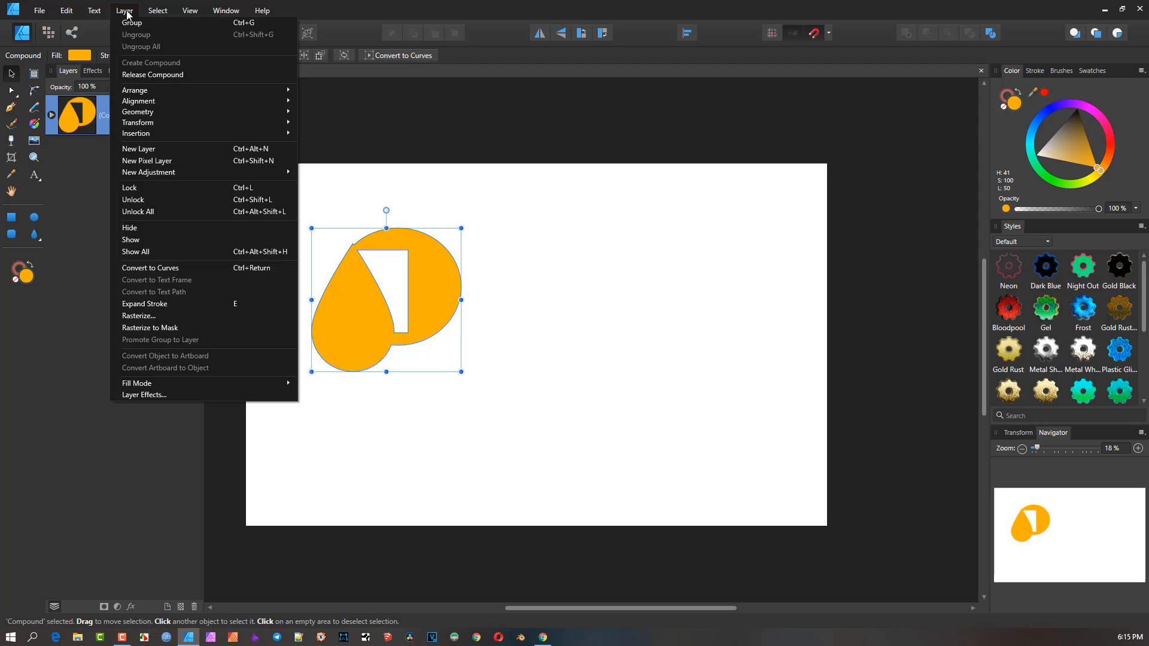
click(150, 77)
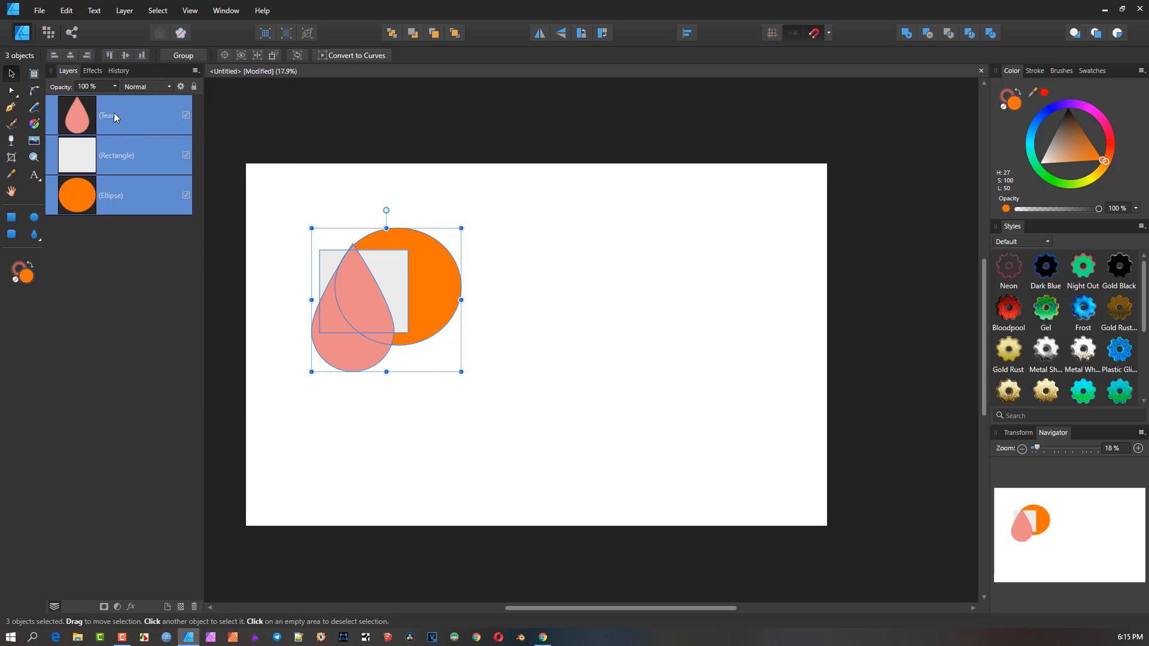
Step: Move the orange ellipse to the right, and place the light grey square between the teardrop and the ellipse
click(541, 326)
drag(453, 301, 572, 295)
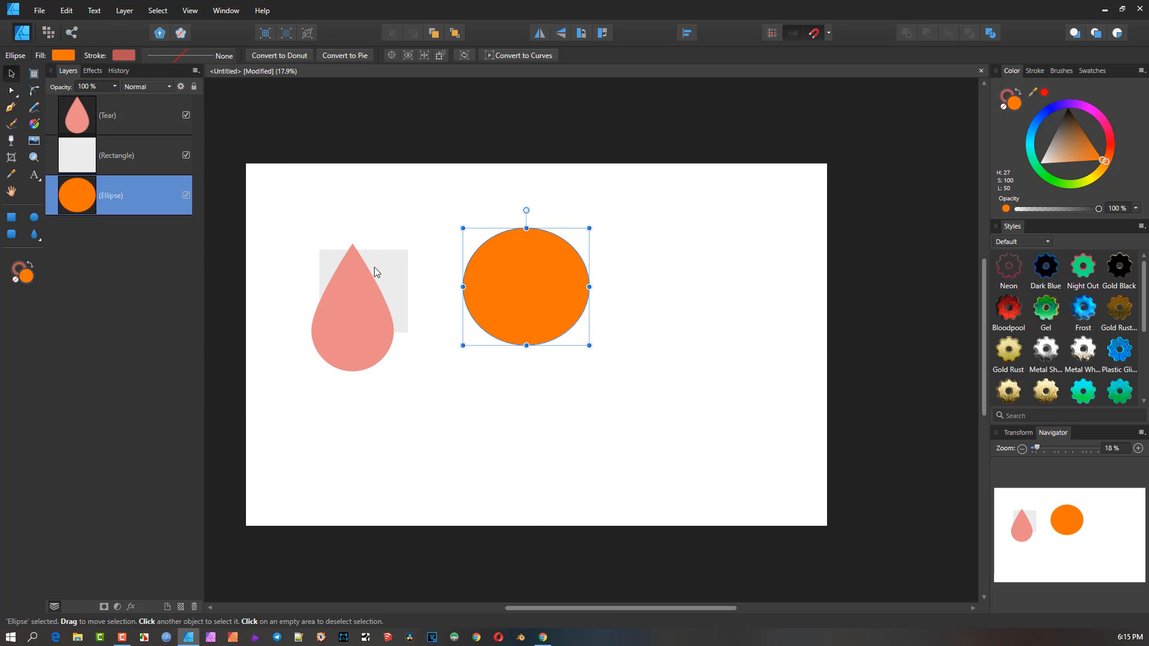
drag(375, 273, 447, 257)
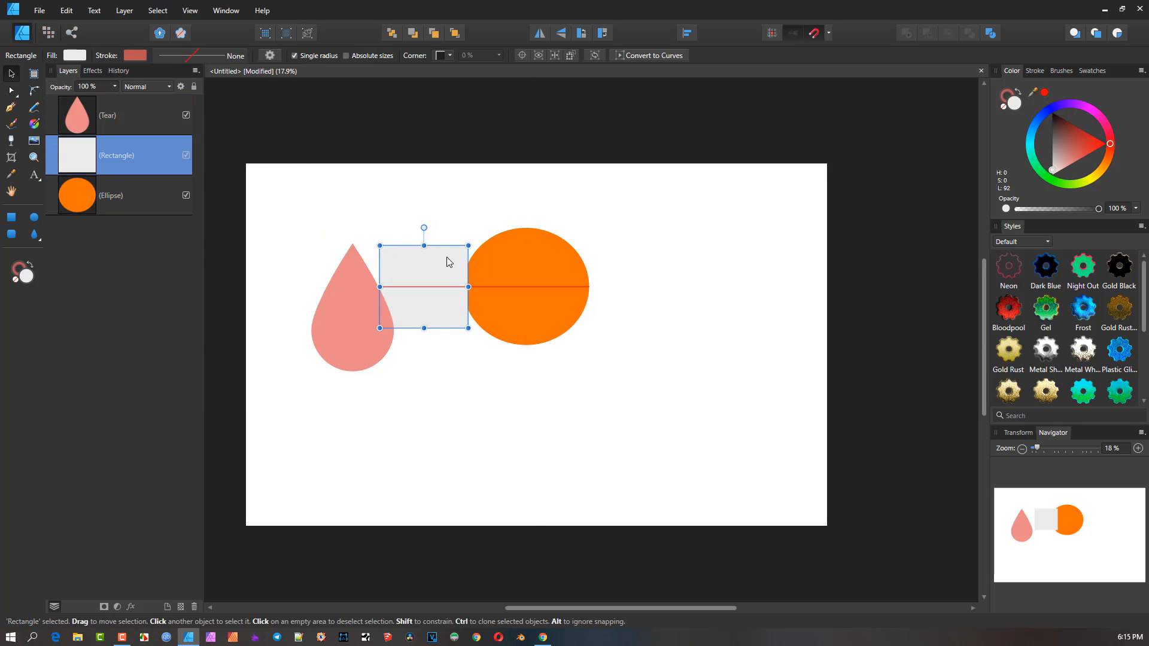
click(125, 11)
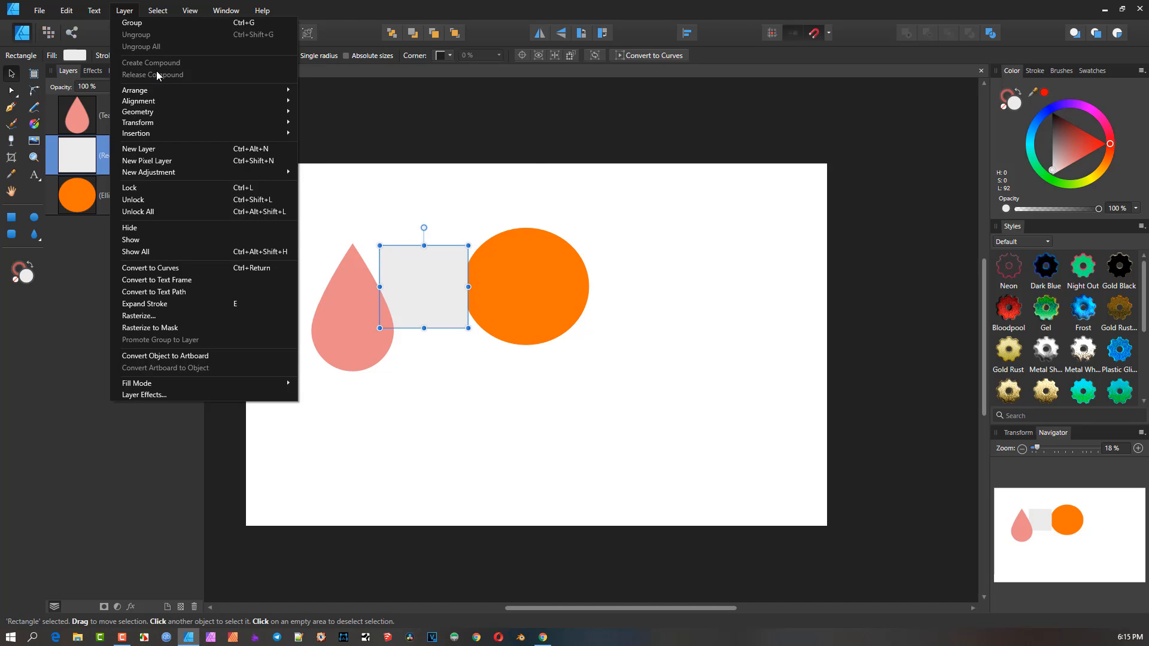
mouse_move(145, 114)
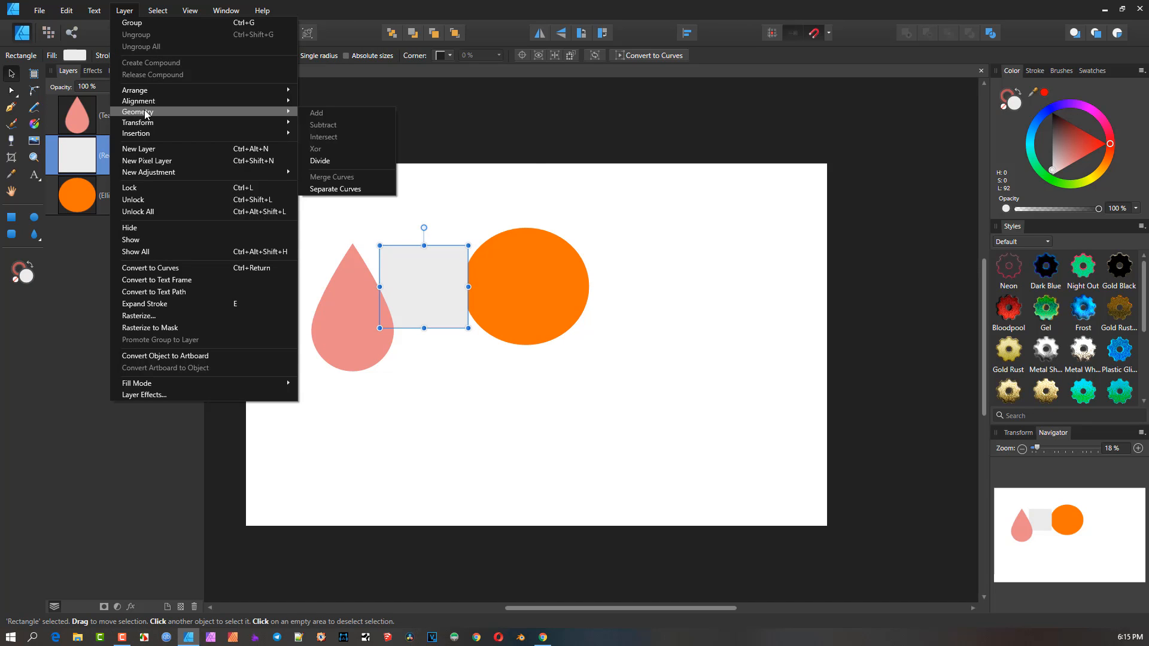
mouse_move(165, 94)
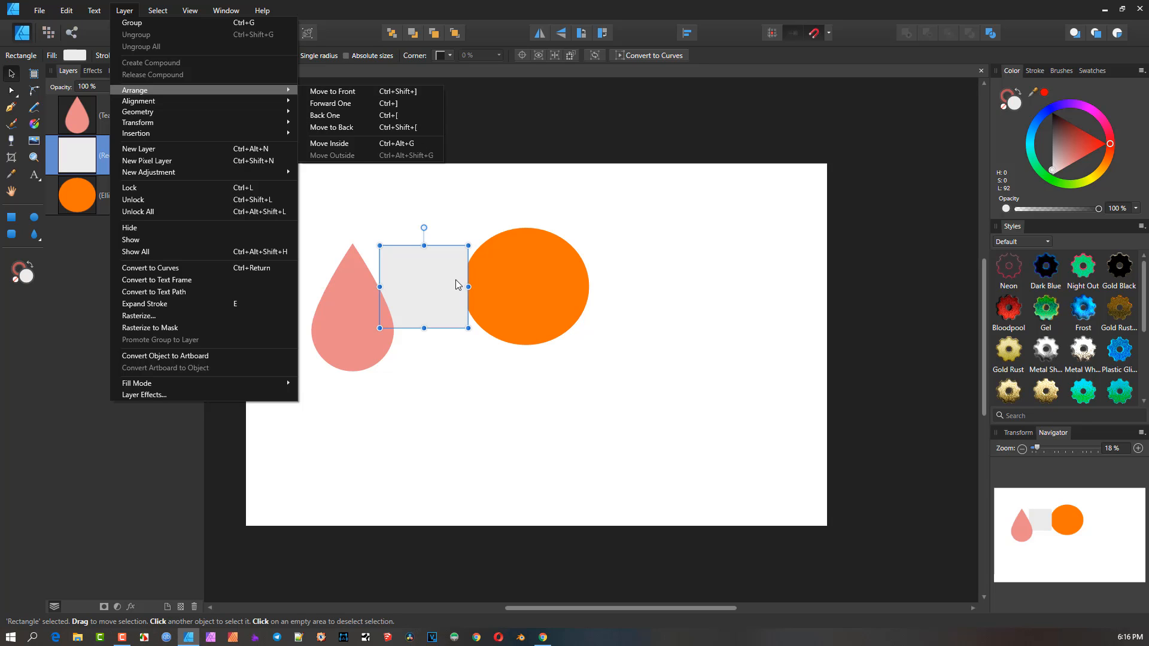
click(511, 278)
Step: Move the ellipse left behind the square and the teardrop right over both, so that all three shapes overlap
click(505, 289)
drag(504, 289, 437, 282)
drag(324, 304, 408, 297)
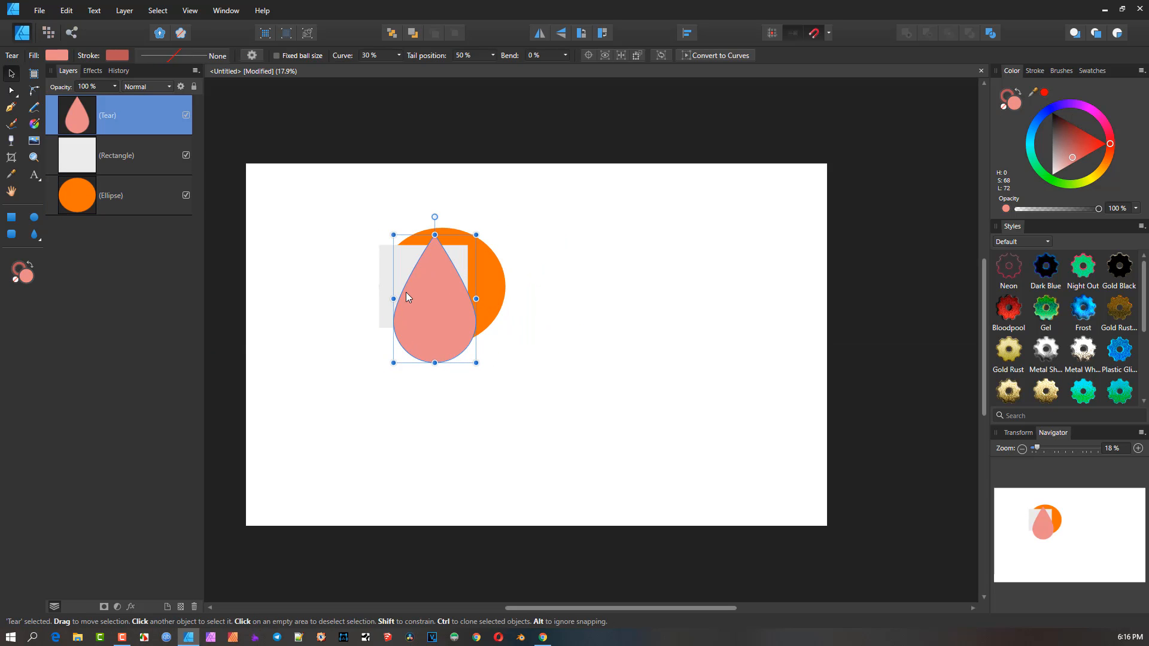
Step: Bring the ellipse forward two levels to the front and send it back two levels behind the other shapes, repeatedly
click(491, 266)
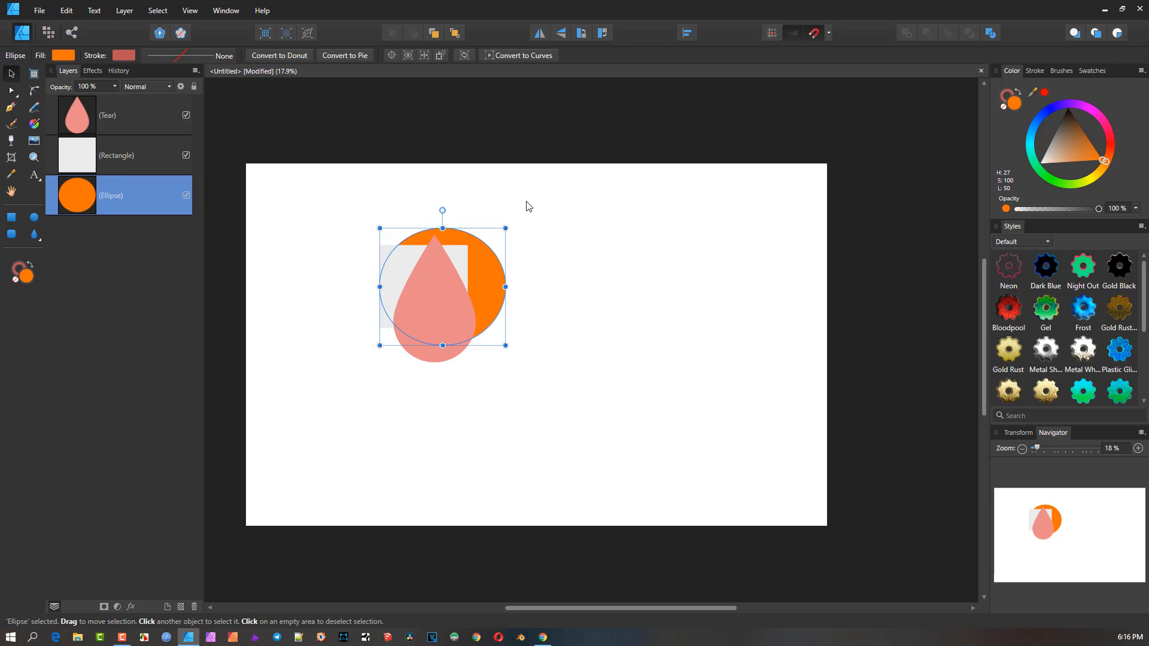
key(ctrl+bracketright)
key(ctrl+bracketright)
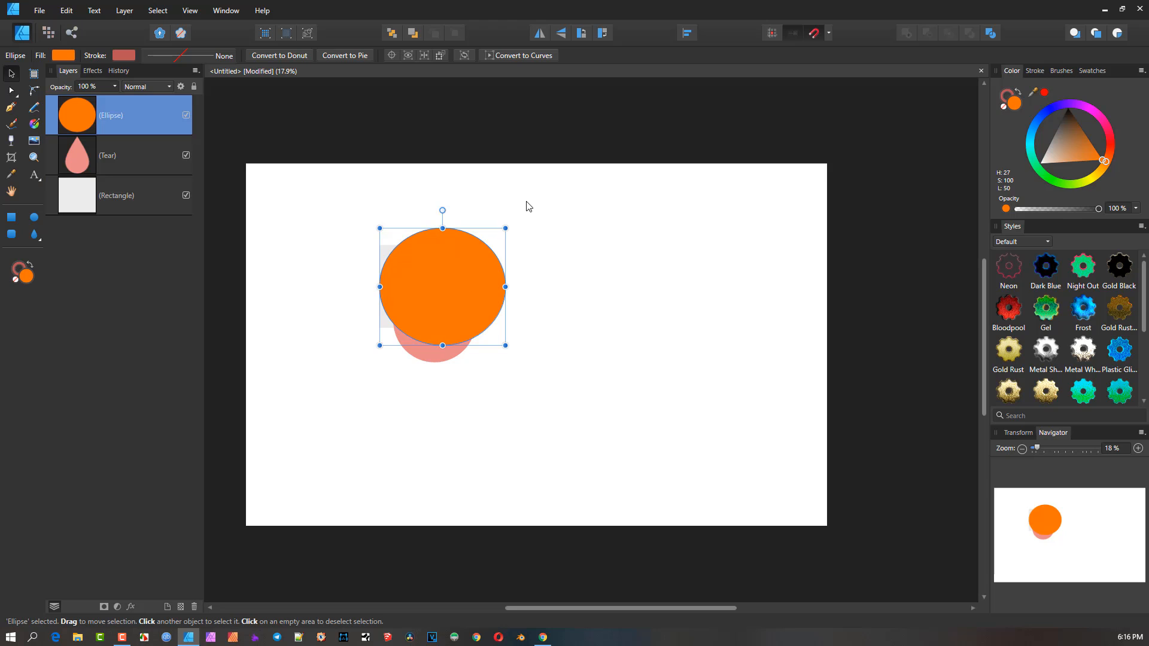
key(ctrl+bracketleft)
key(ctrl+bracketleft)
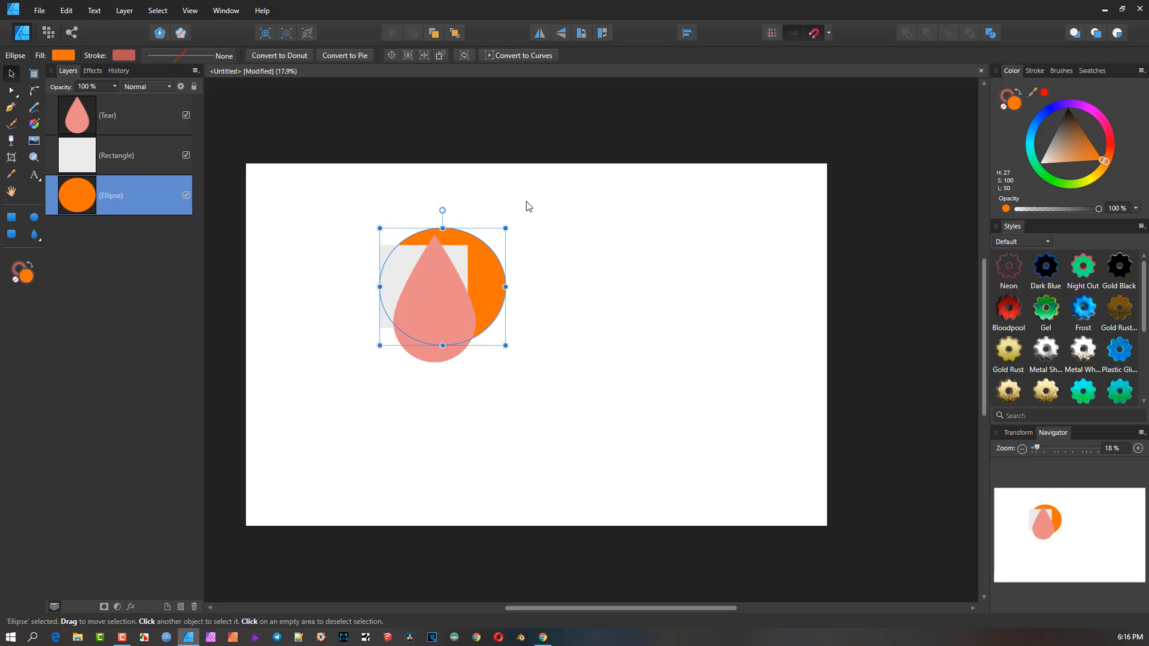
key(ctrl+bracketright)
key(ctrl+bracketright)
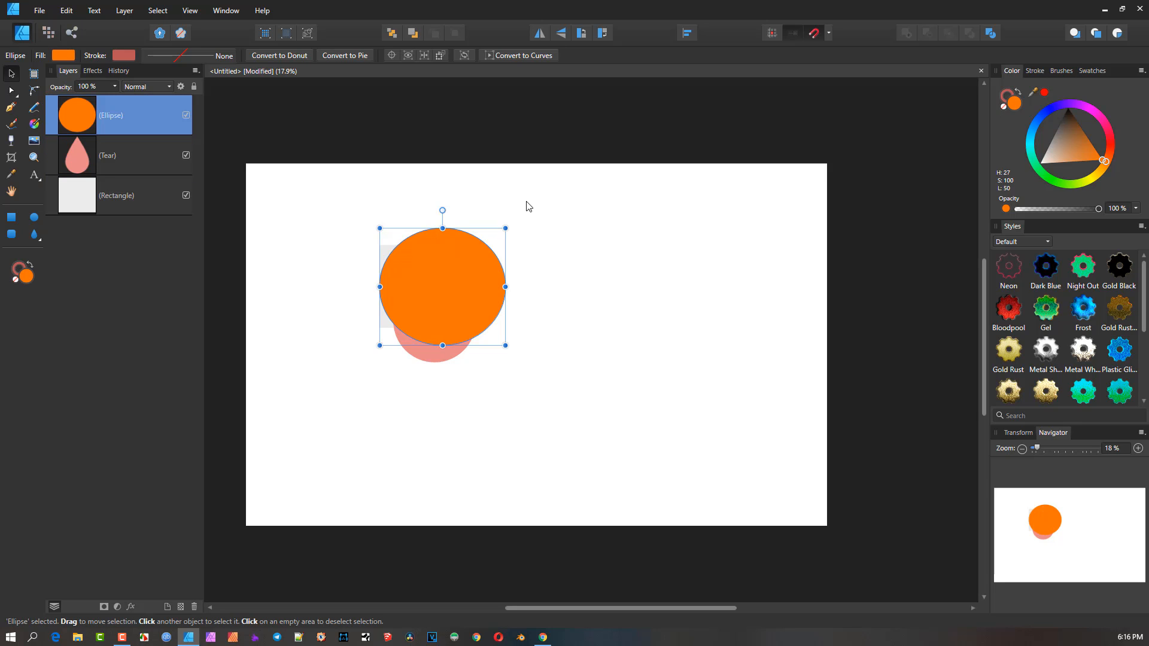
key(alt)
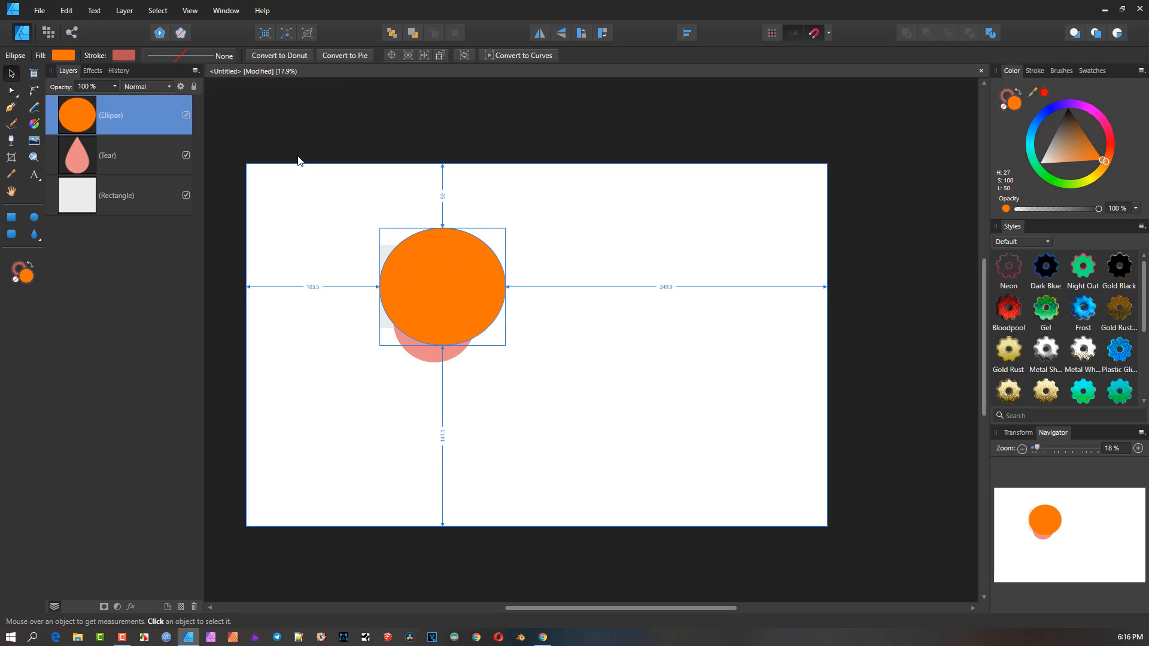
key(ctrl+bracketleft)
key(ctrl+bracketleft)
key(ctrl+bracketright)
key(ctrl+bracketright)
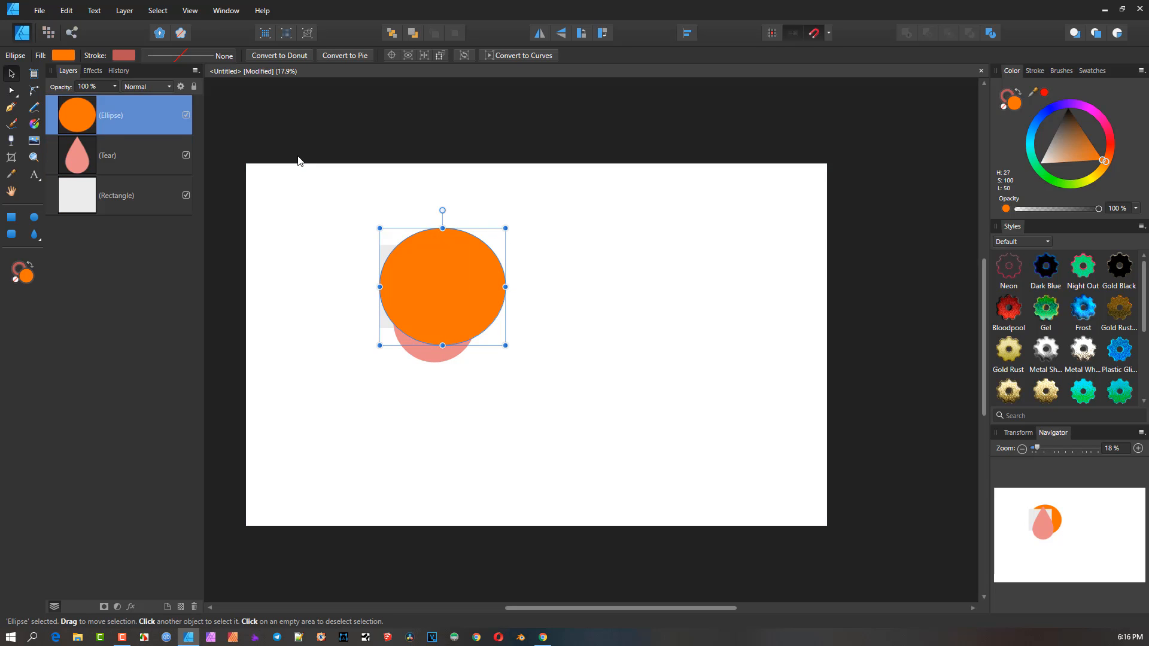
key(ctrl+bracketleft)
key(ctrl+bracketleft)
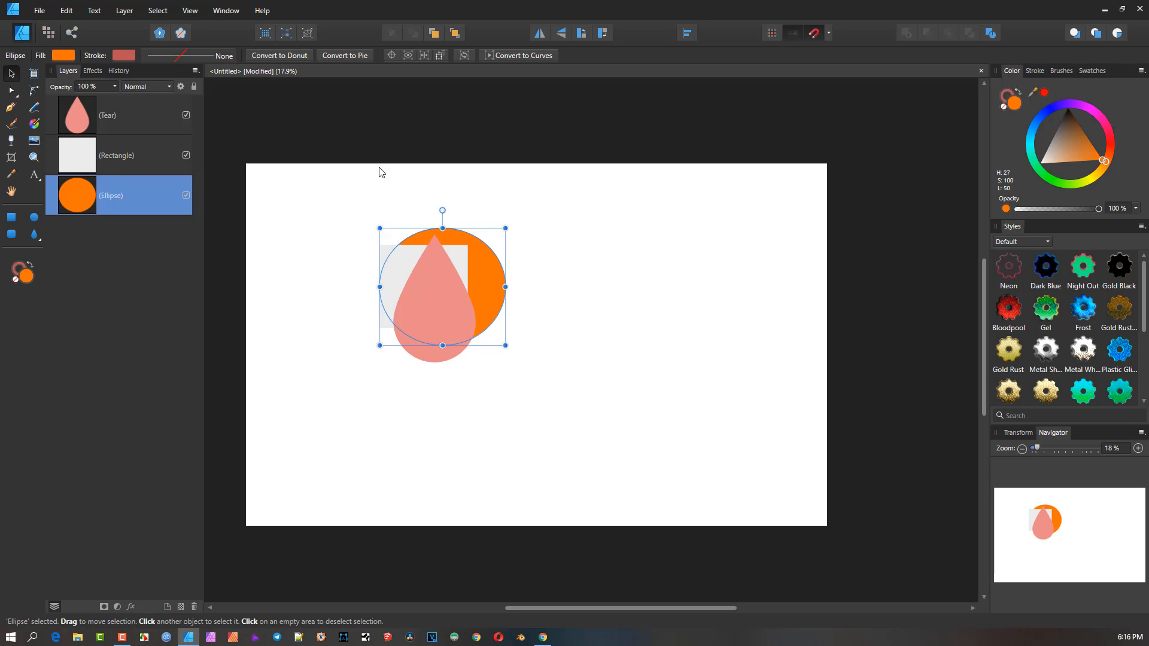
key(ctrl+bracketright)
key(ctrl+bracketright)
key(ctrl+bracketleft)
key(ctrl+bracketleft)
Step: Select the square above the ellipse, bring it forward one level, and send it back two levels behind the ellipse
key(alt+bracketright)
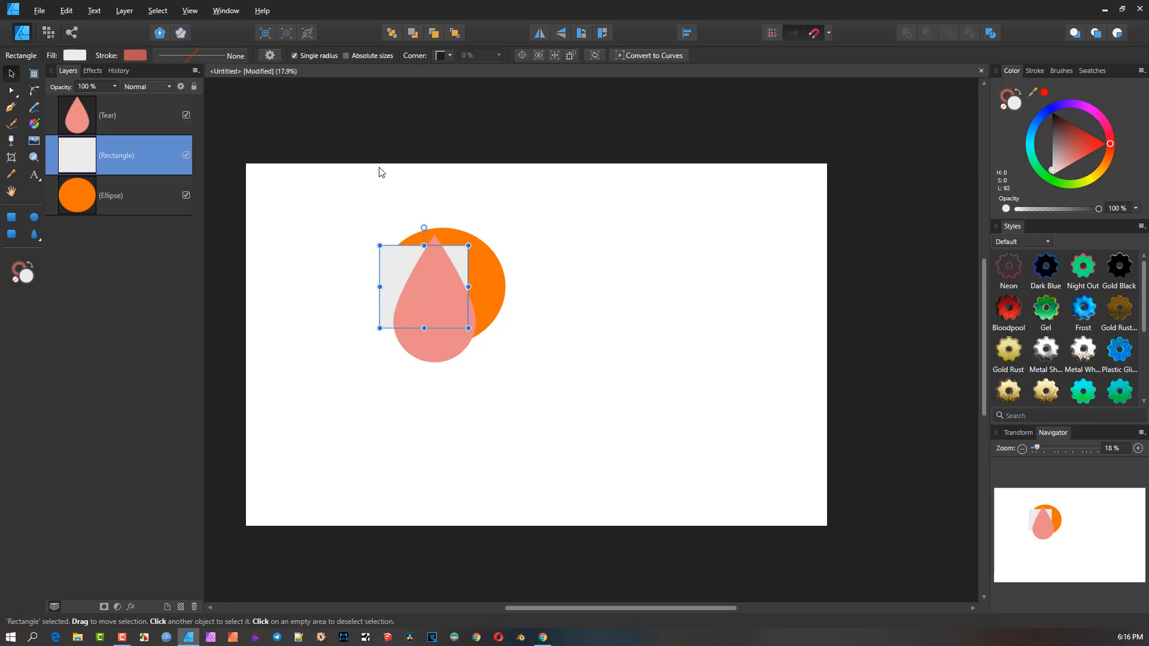
key(ctrl+bracketright)
key(ctrl+bracketleft)
key(ctrl+bracketleft)
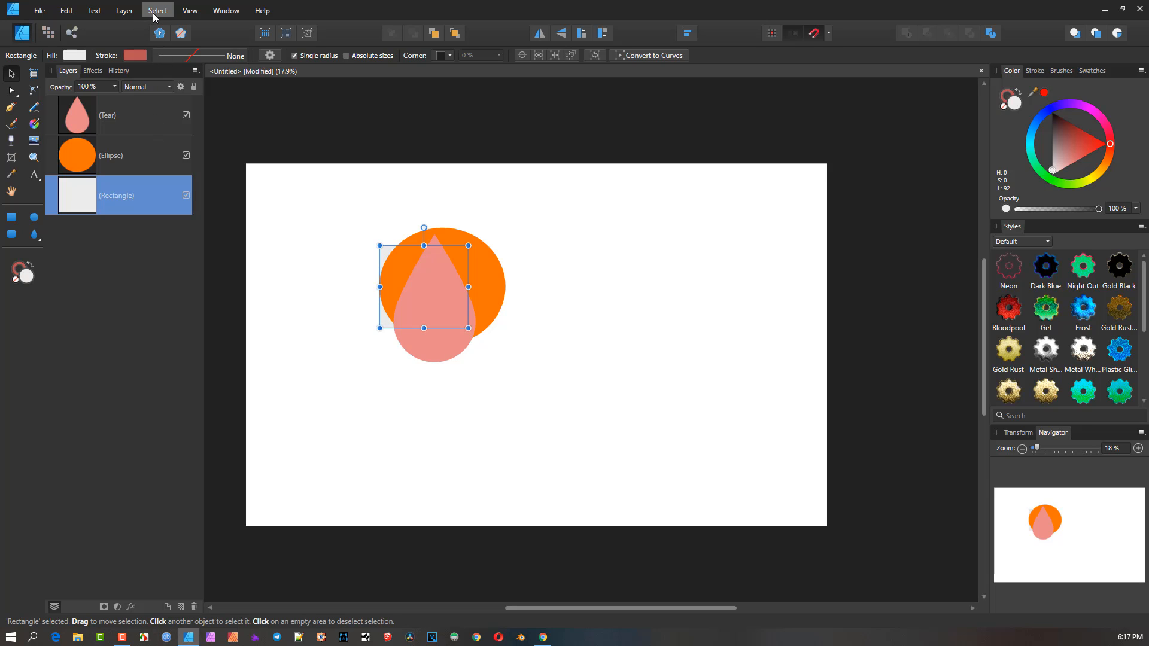
Step: Examine the Arrange and Alignment commands available for the square at the back of the stack
click(132, 15)
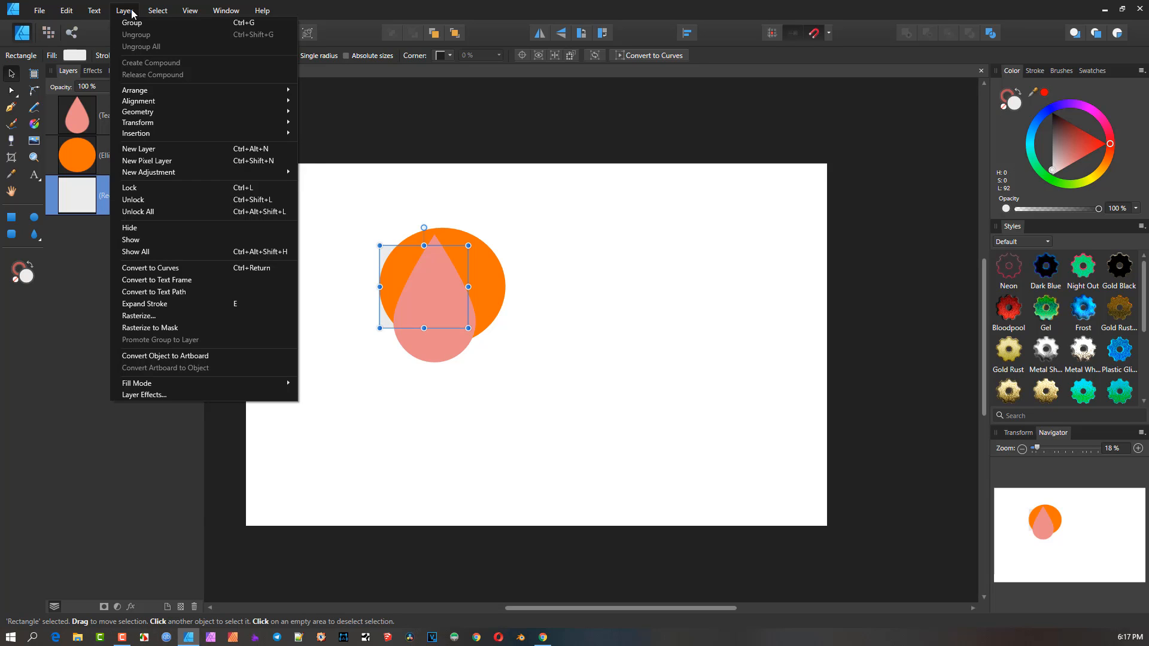
mouse_move(149, 92)
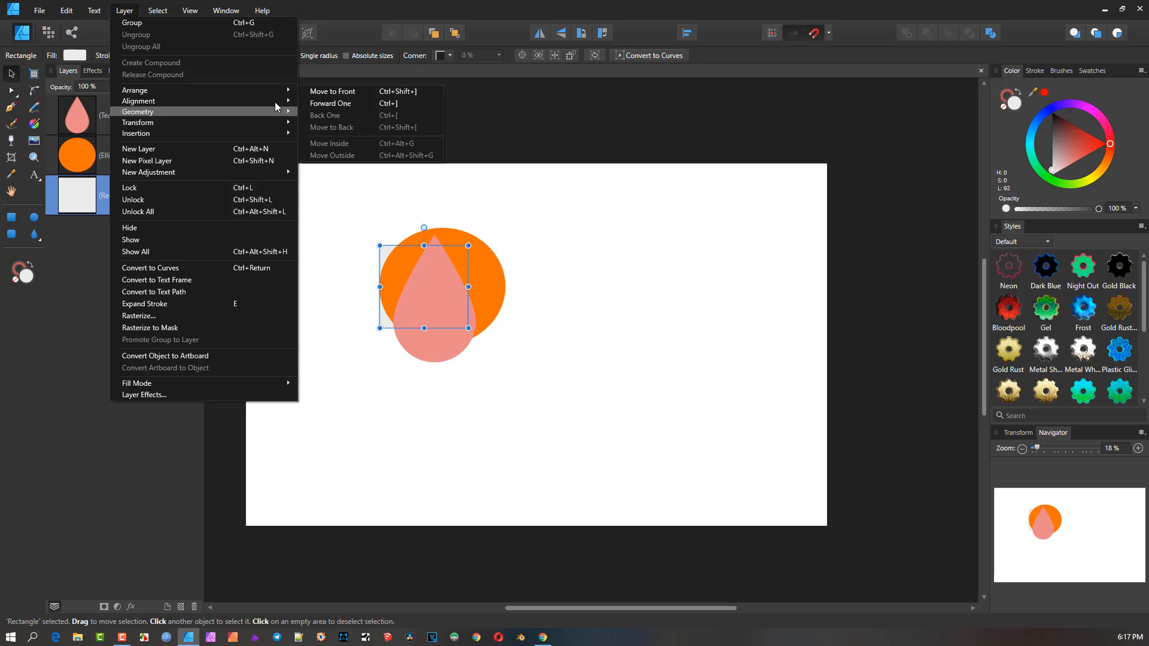
click(77, 112)
click(77, 112)
click(78, 200)
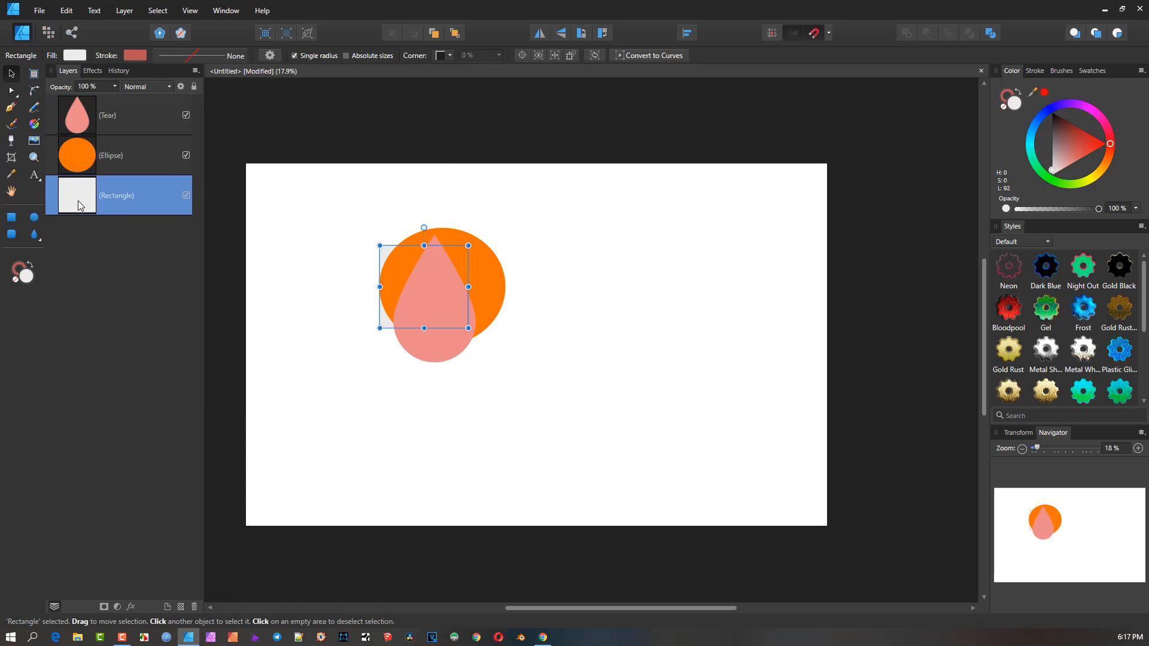
mouse_move(78, 200)
mouse_down()
mouse_move(71, 132)
mouse_move(73, 192)
mouse_move(60, 223)
mouse_up()
click(122, 11)
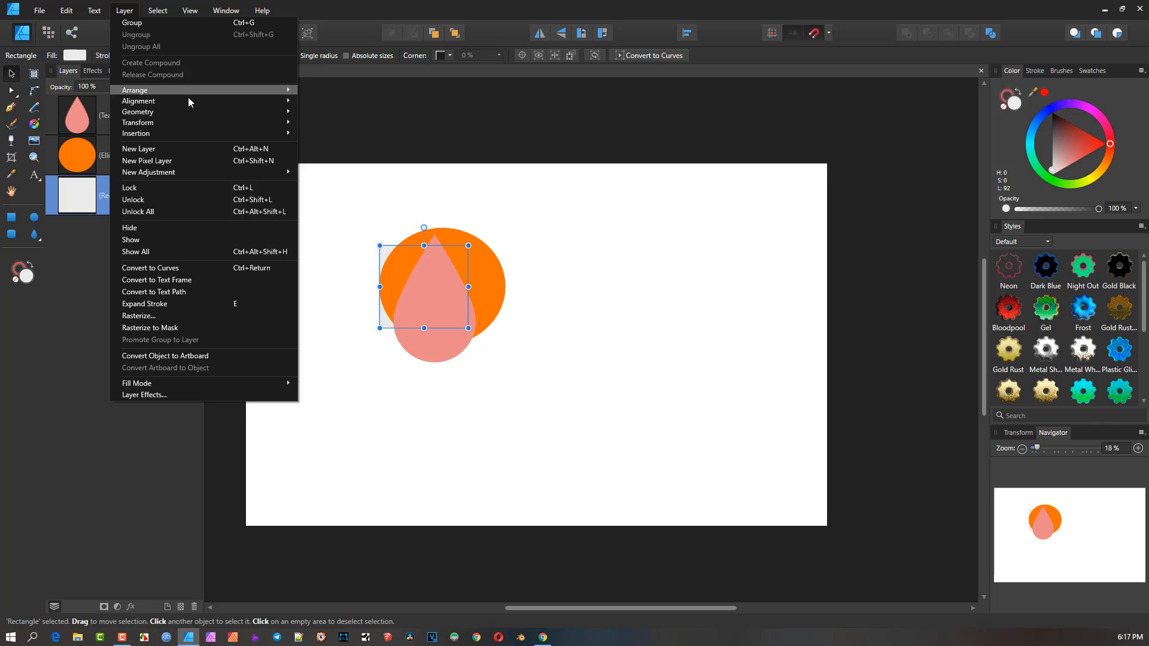
mouse_move(187, 103)
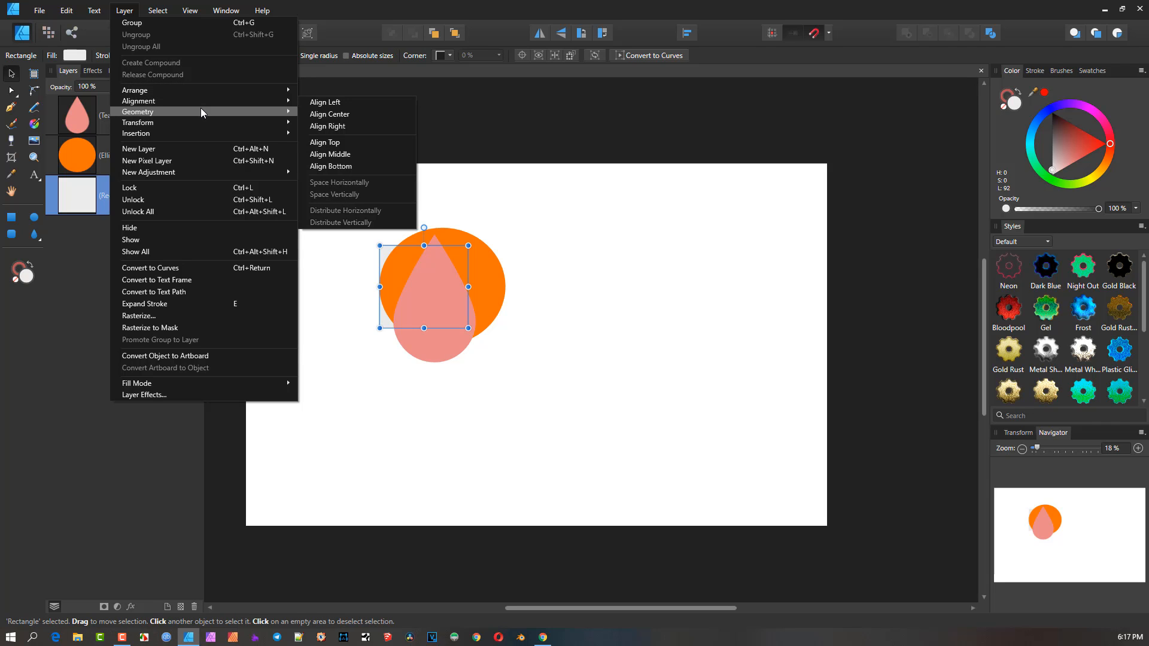
mouse_move(253, 114)
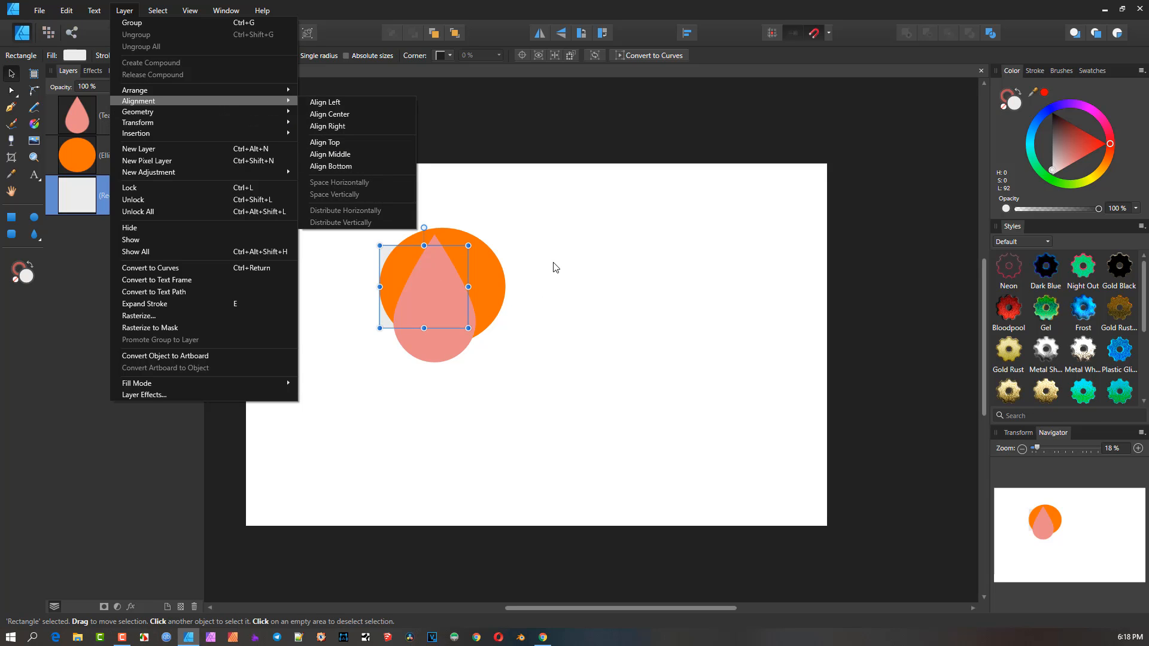
Step: Select the teardrop and square together, align them horizontally to the left, and switch to centre alignment against the last selected shape
click(489, 259)
drag(318, 194, 568, 426)
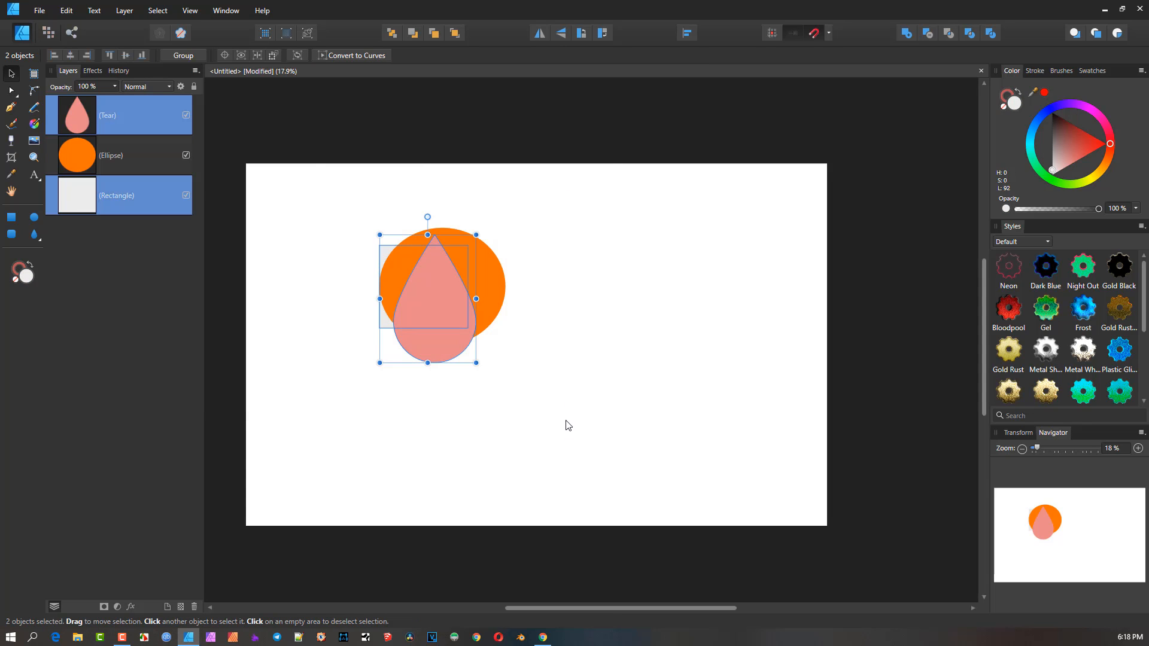
click(123, 10)
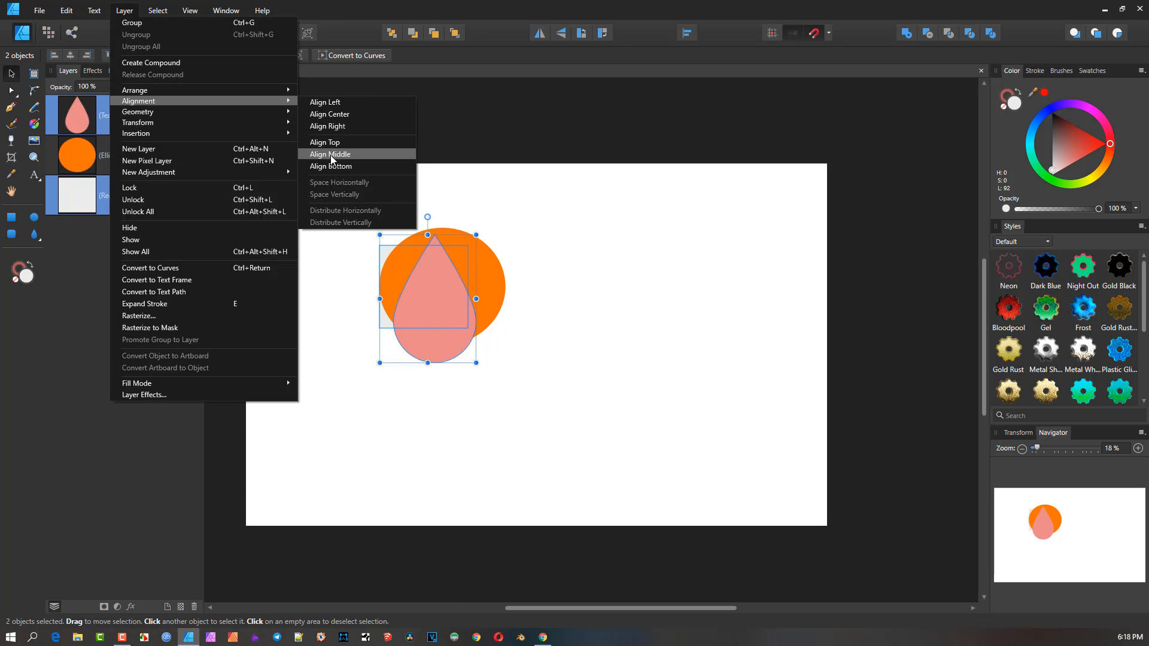
click(689, 36)
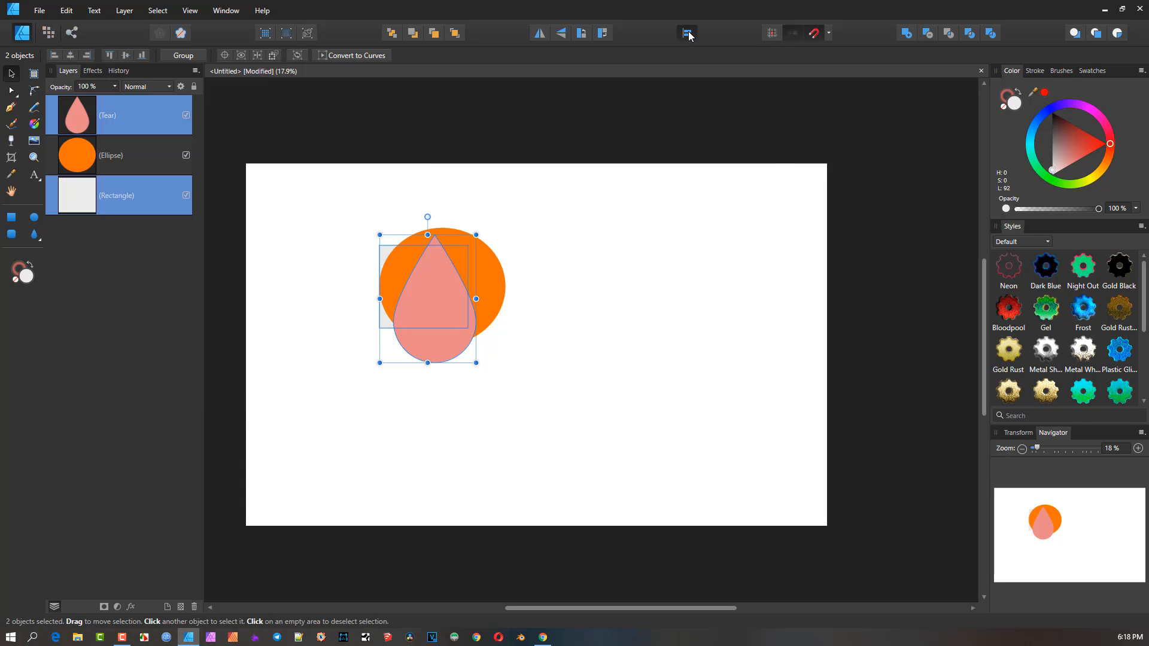
click(688, 33)
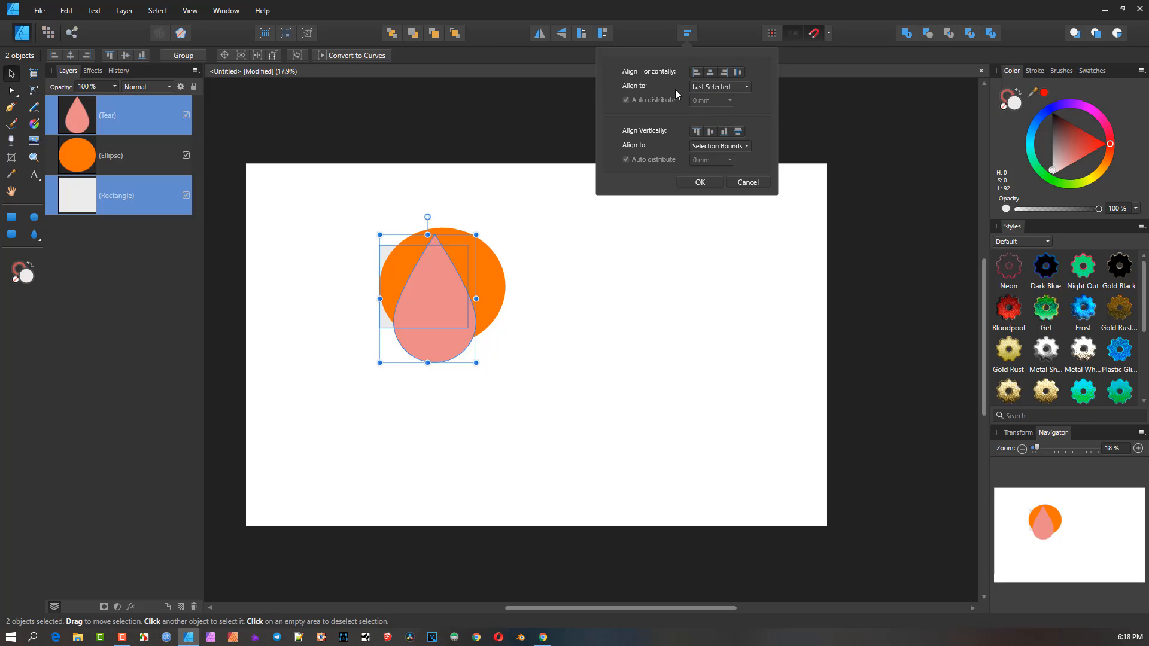
click(739, 90)
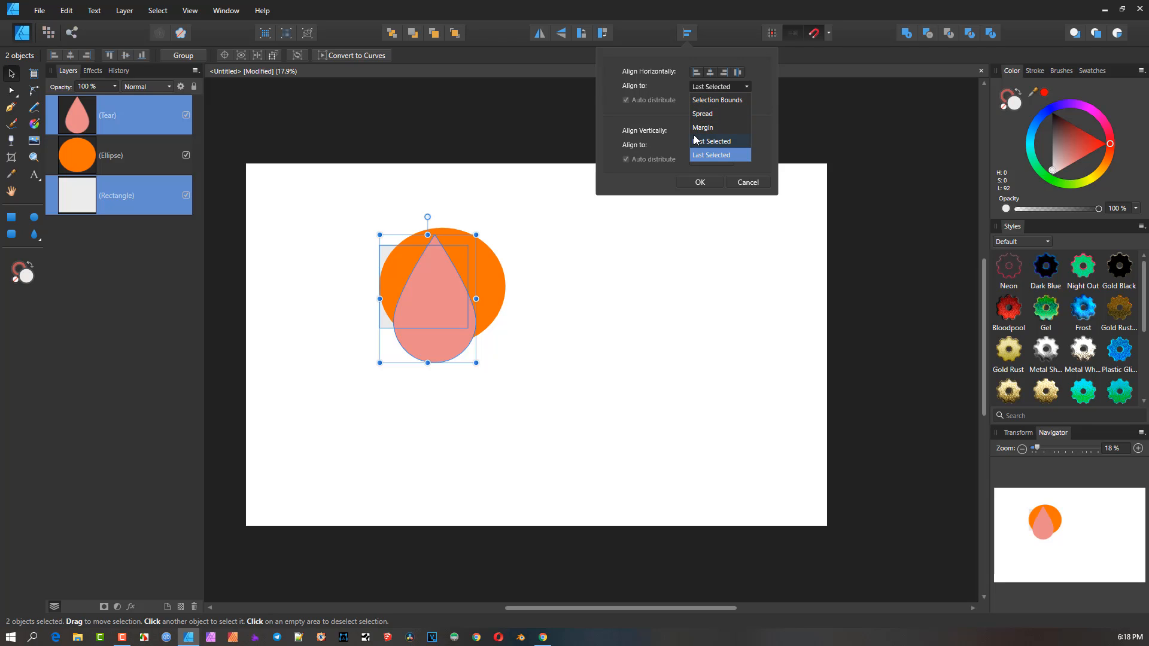
click(705, 54)
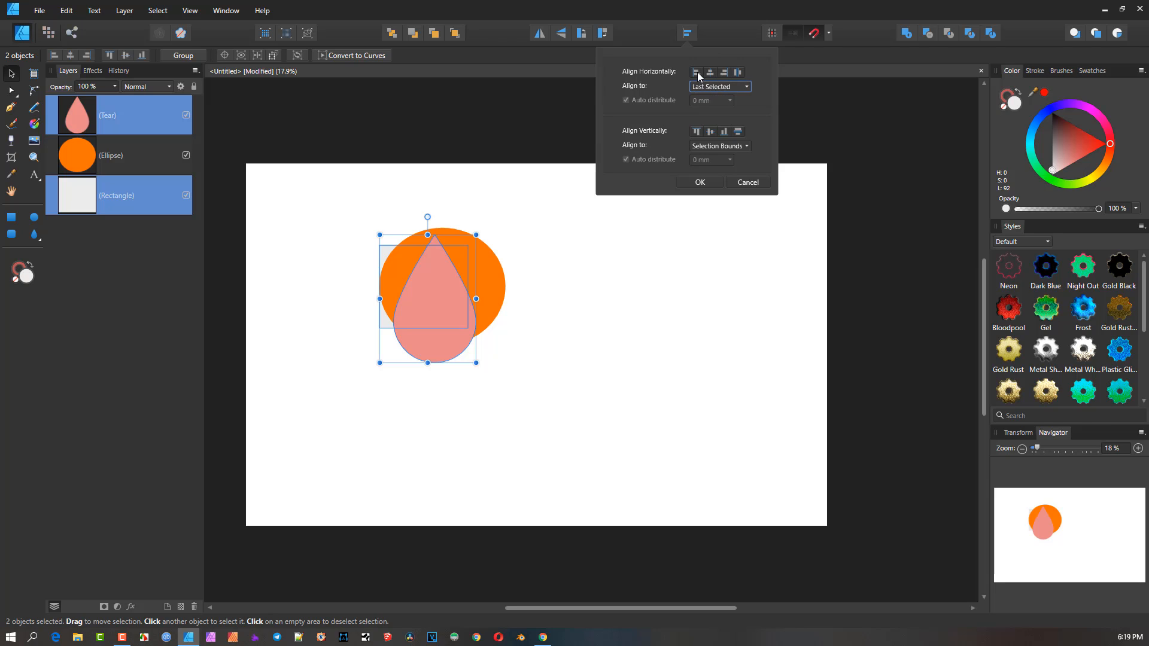
click(698, 71)
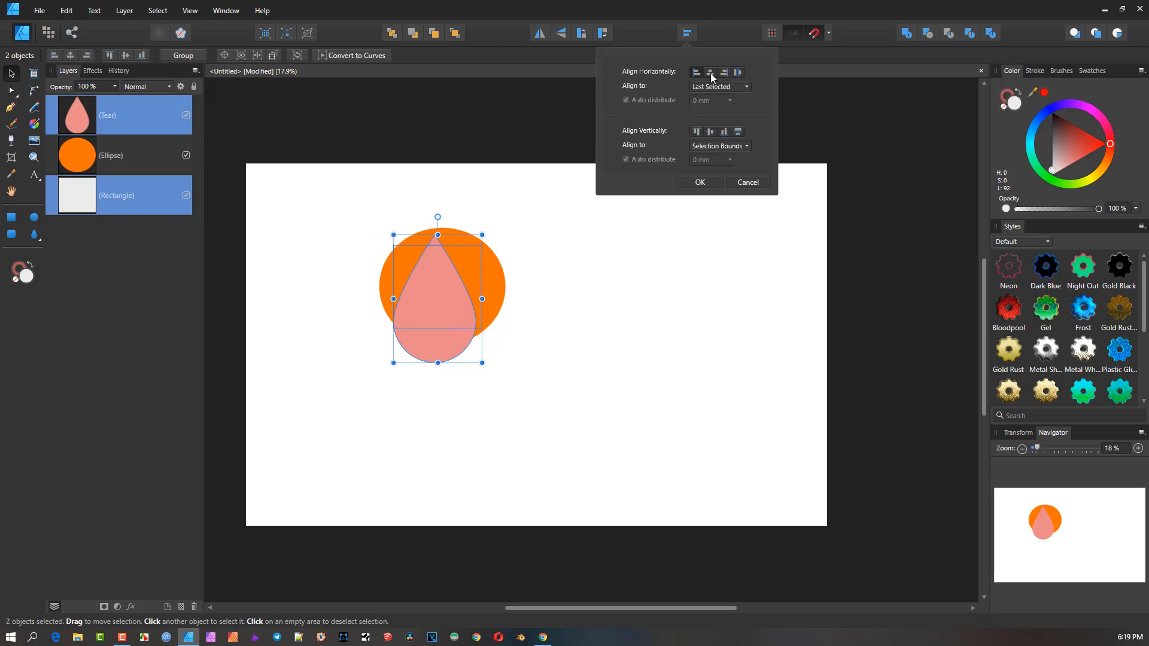
click(710, 73)
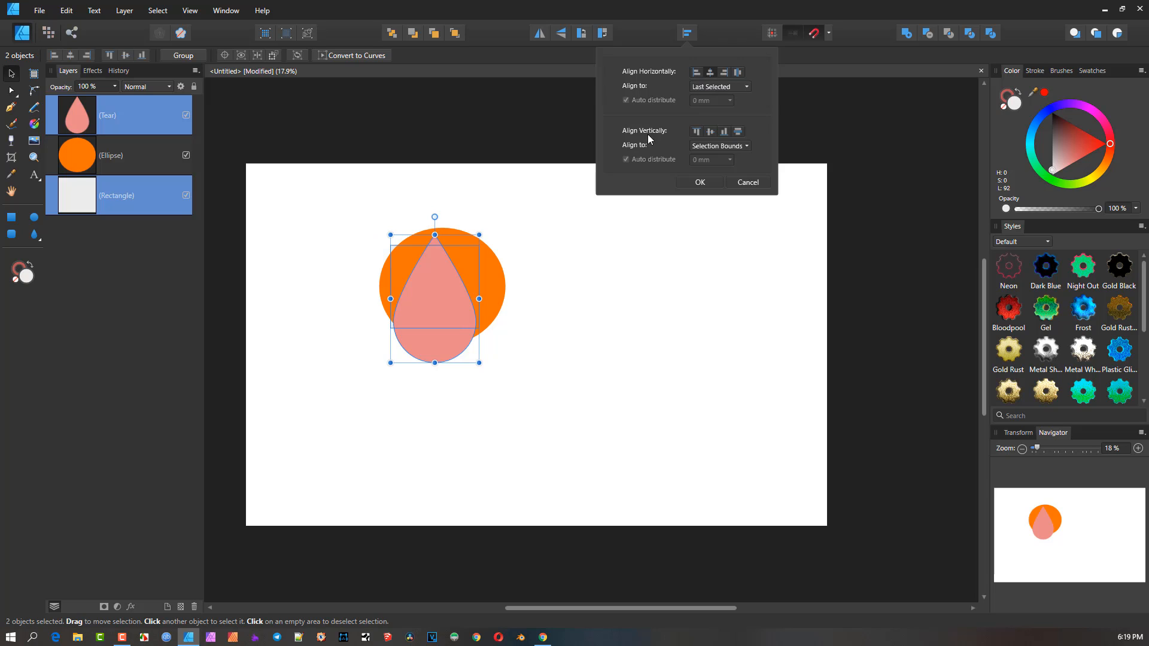
Step: Select all three shapes and align them horizontally to the left, centre and right in turn against the last selected shape
drag(322, 134, 598, 479)
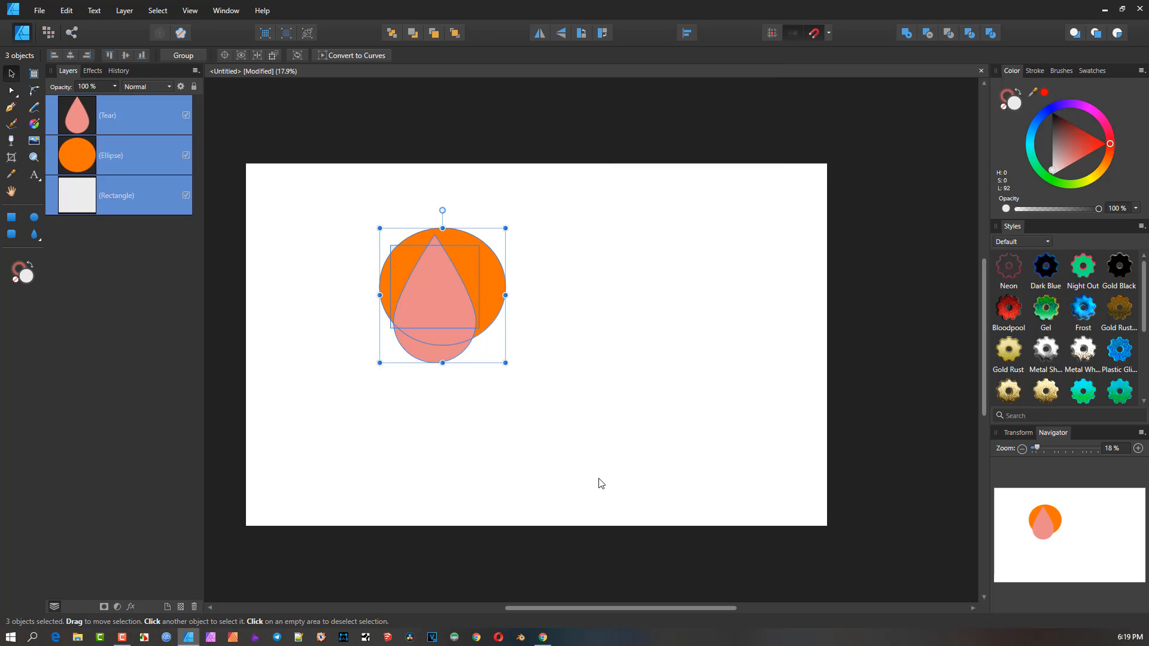
click(687, 33)
click(695, 73)
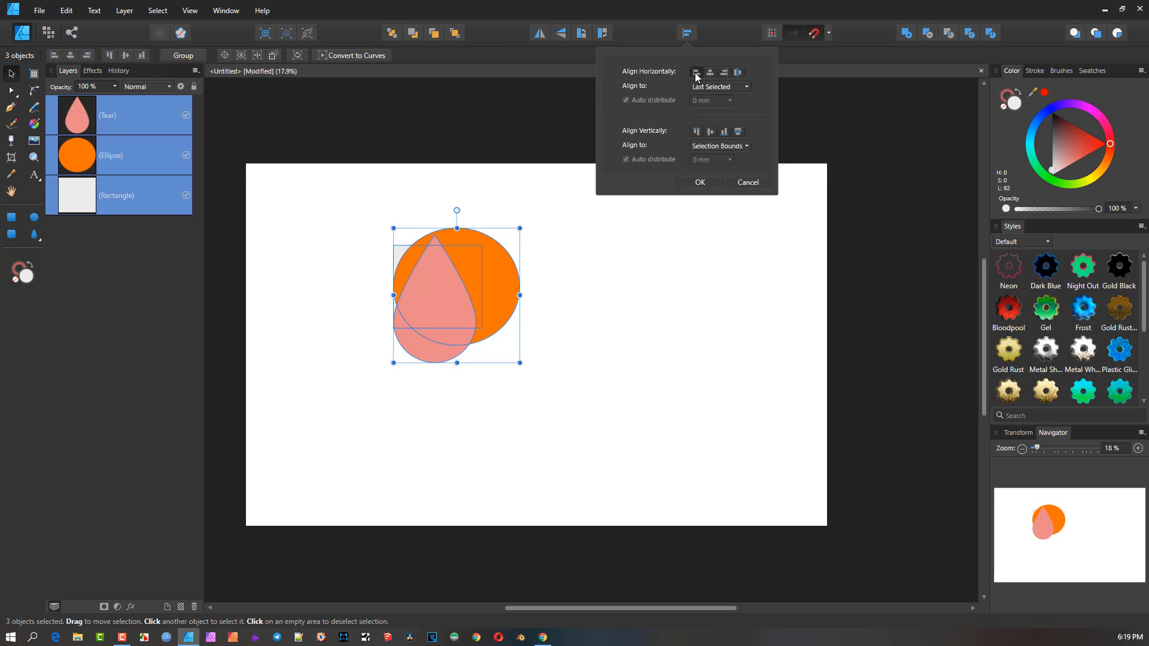
click(711, 74)
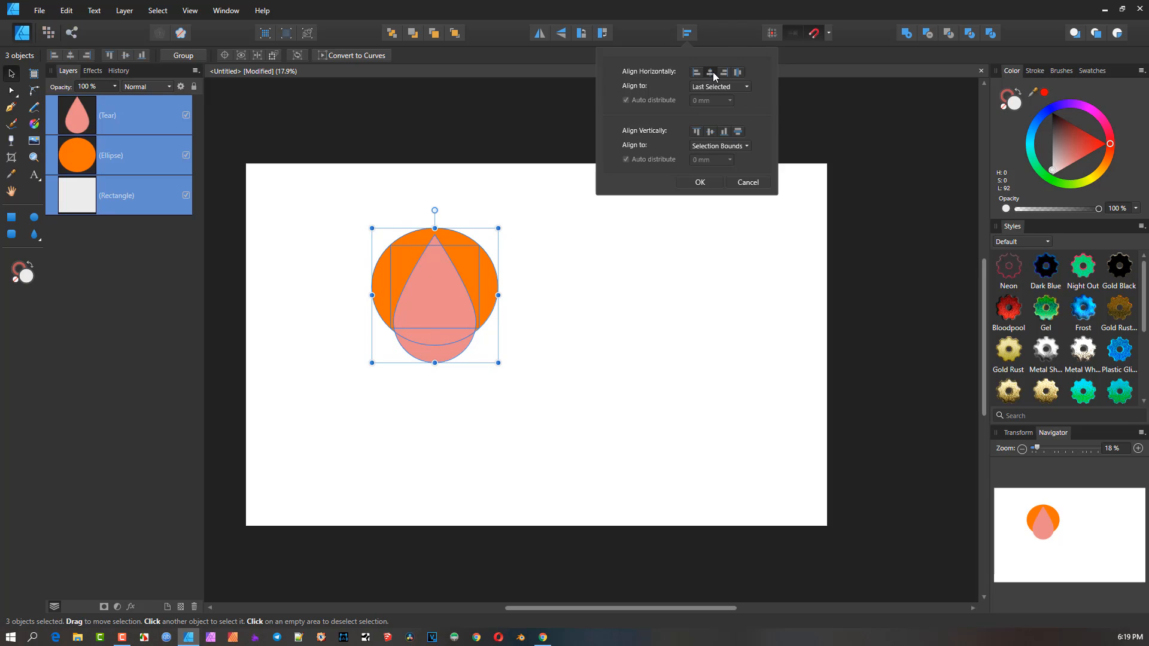
click(726, 72)
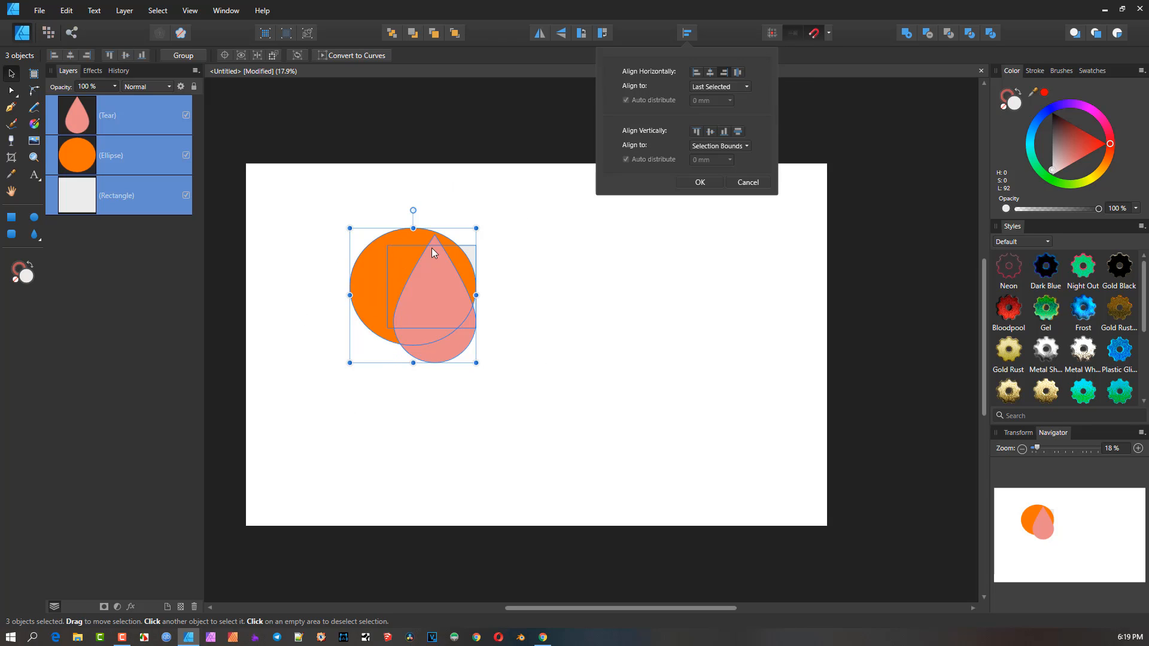
Step: Space the three shapes horizontally, trying a fixed gap of 8 mm before restoring automatic distribution
click(739, 72)
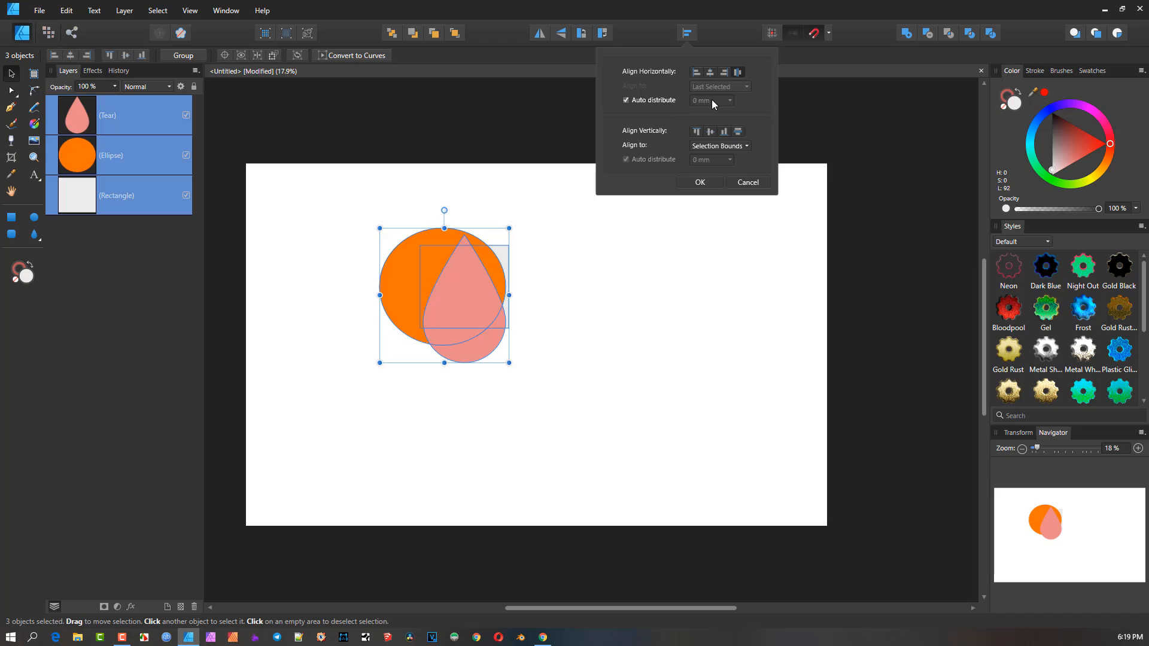
click(626, 100)
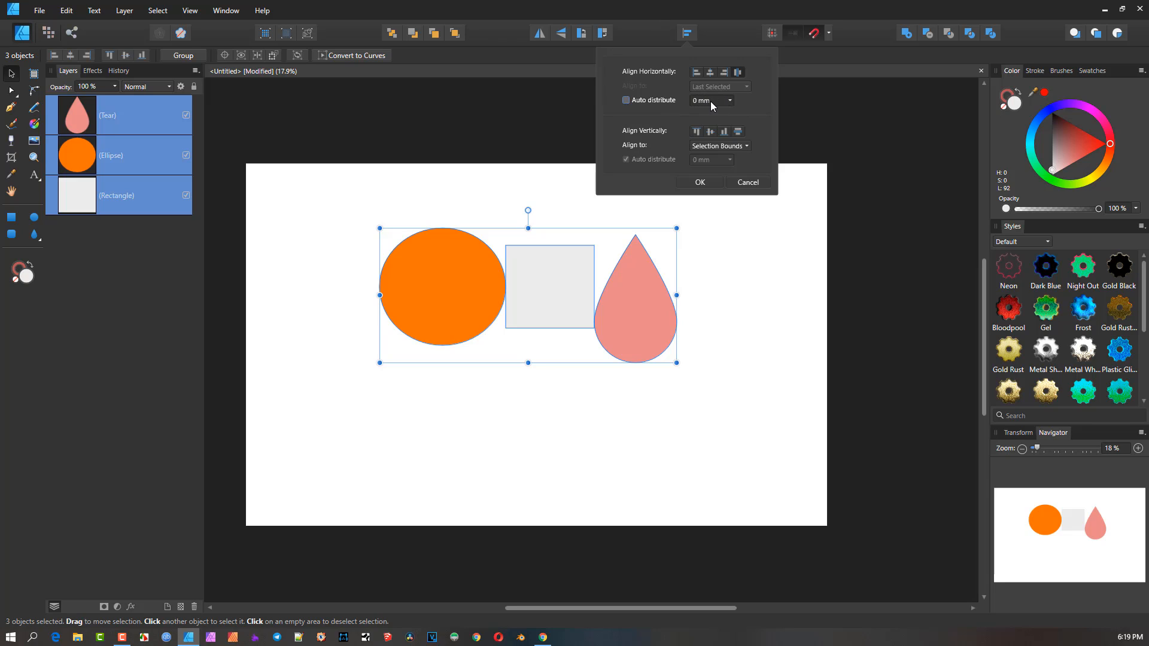
scroll(711, 101, up, 5)
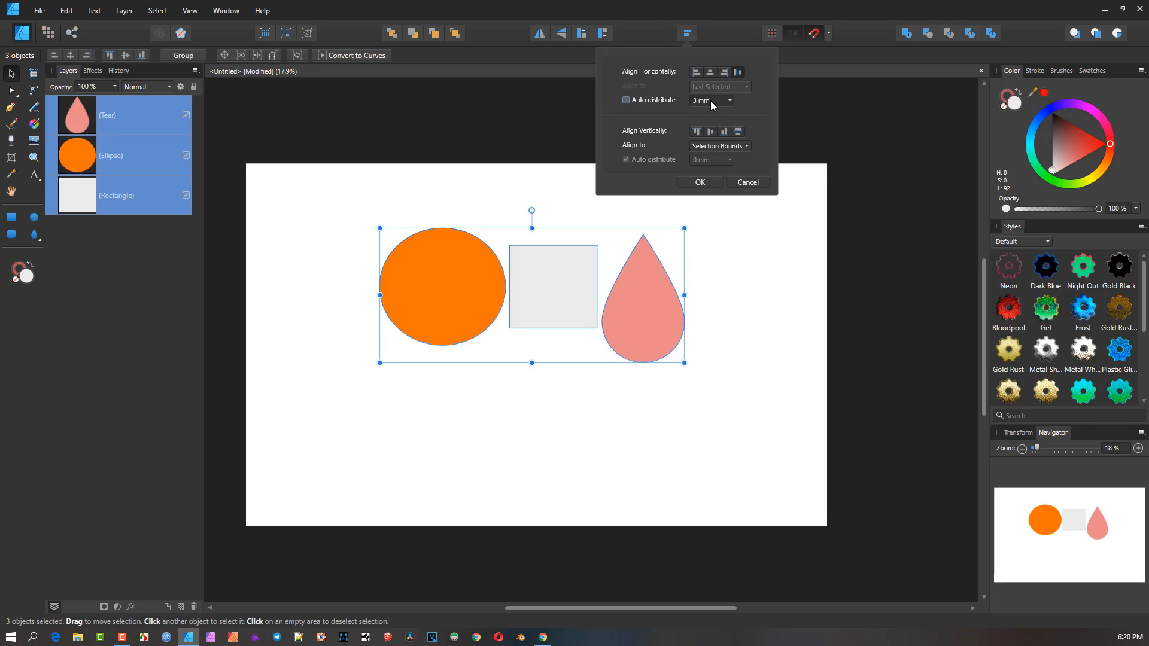
scroll(709, 101, up, 3)
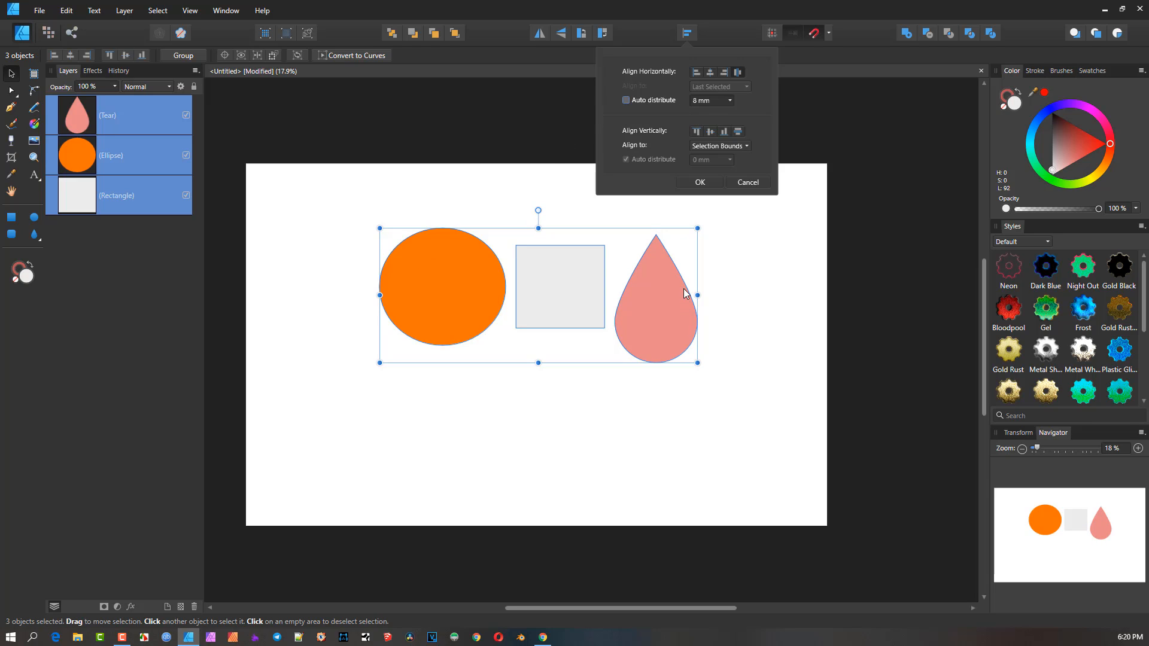
click(626, 101)
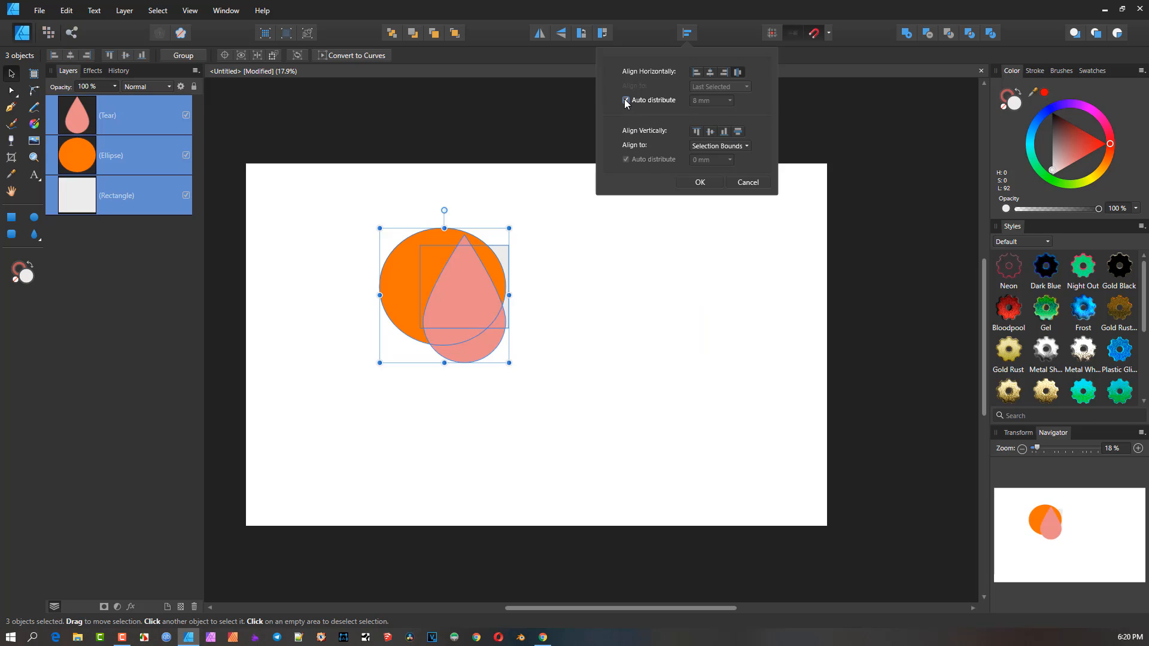
Step: Reselect all three shapes, try spacing them horizontally with a fixed 7 mm gap, and cancel the alignment change
click(341, 169)
drag(350, 184, 629, 440)
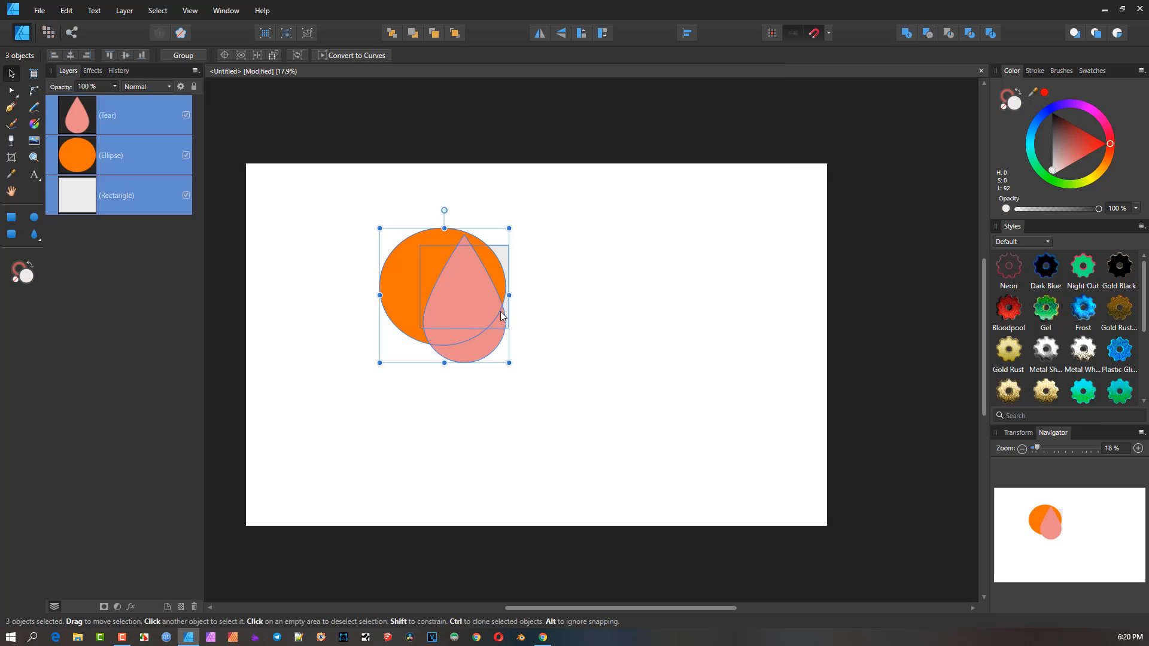
click(688, 34)
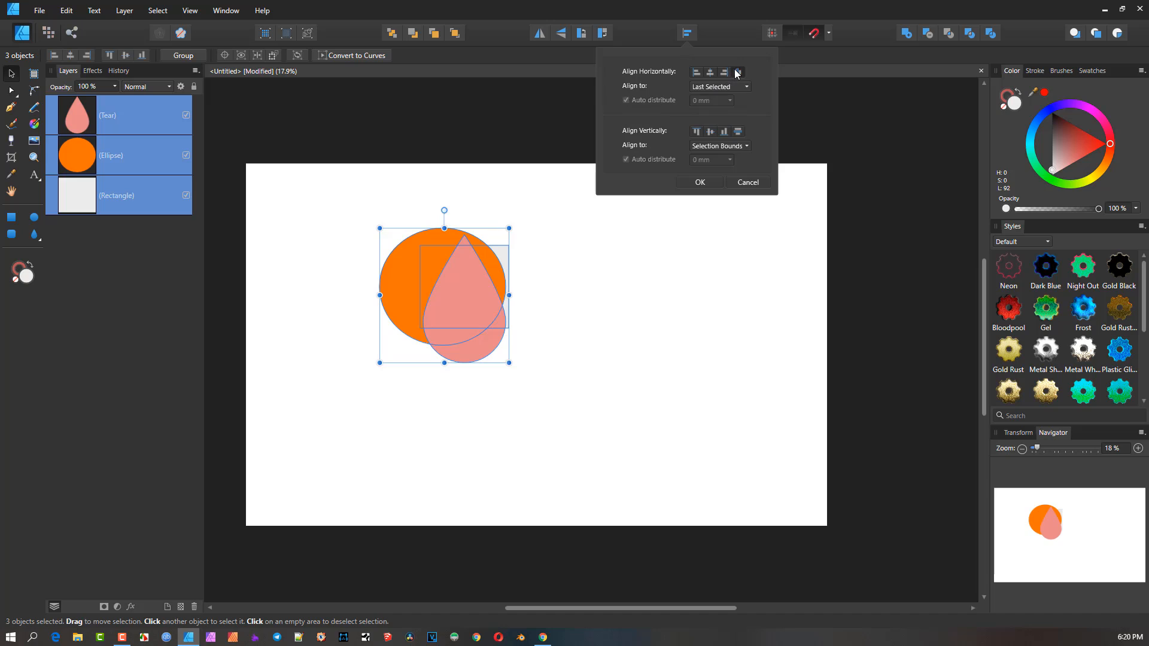
click(626, 100)
click(627, 100)
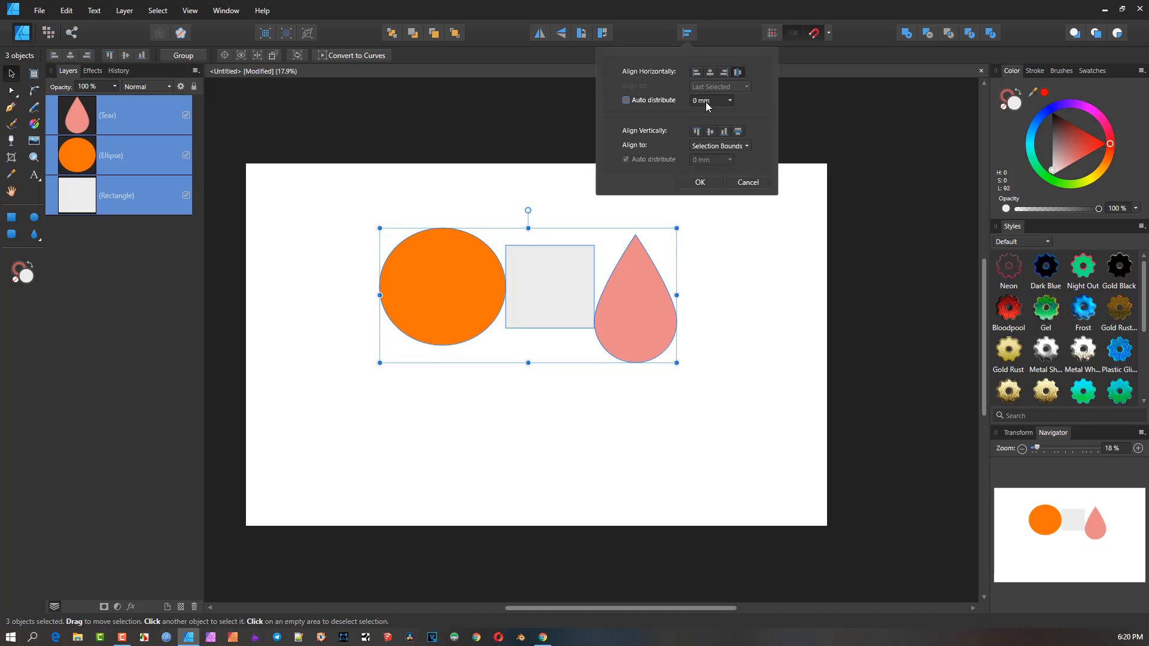
scroll(709, 102, up, 4)
scroll(709, 102, up, 3)
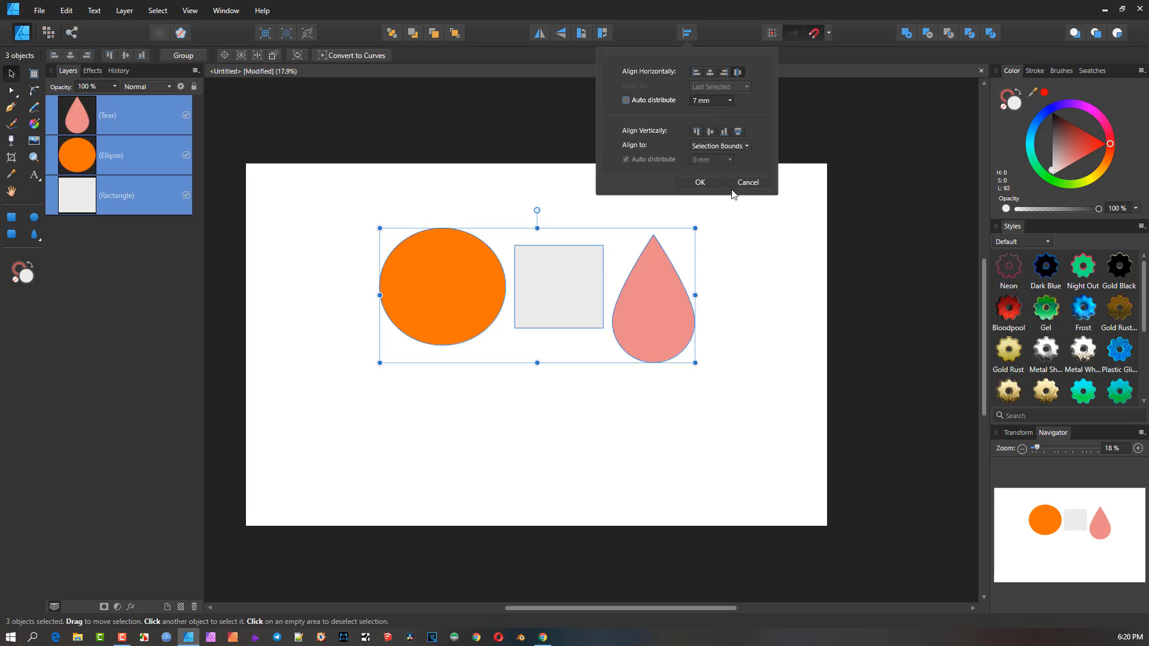
click(748, 182)
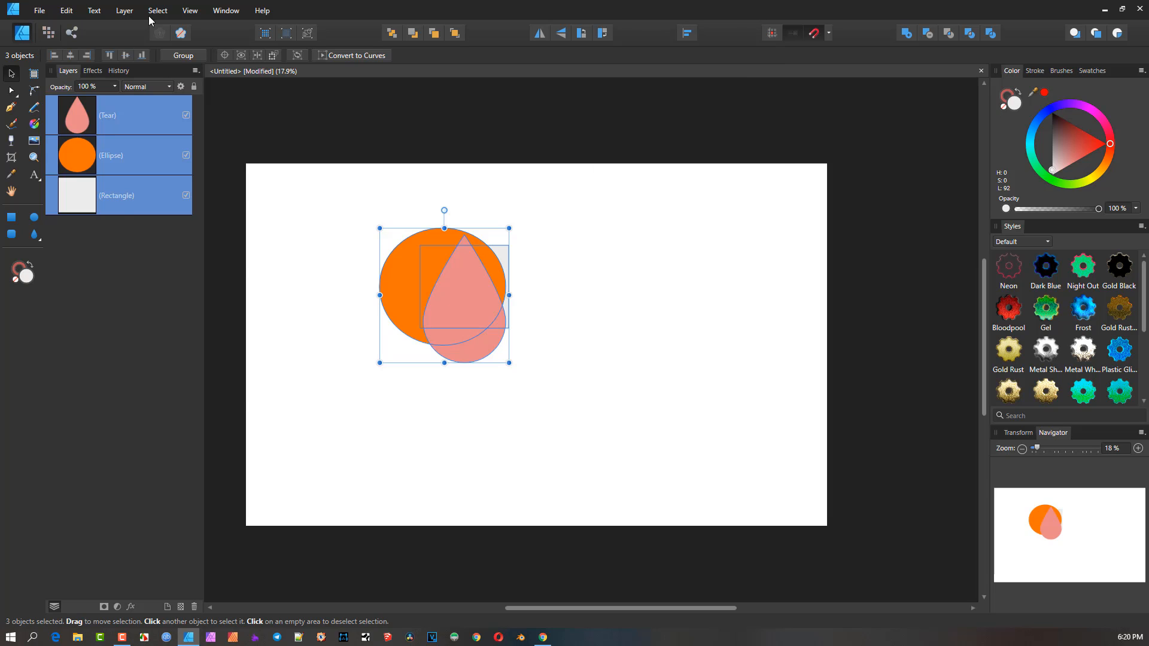
Step: Review the Alignment and Transform commands, and rotate the three selected shapes counter-clockwise and back clockwise
click(124, 10)
mouse_move(156, 92)
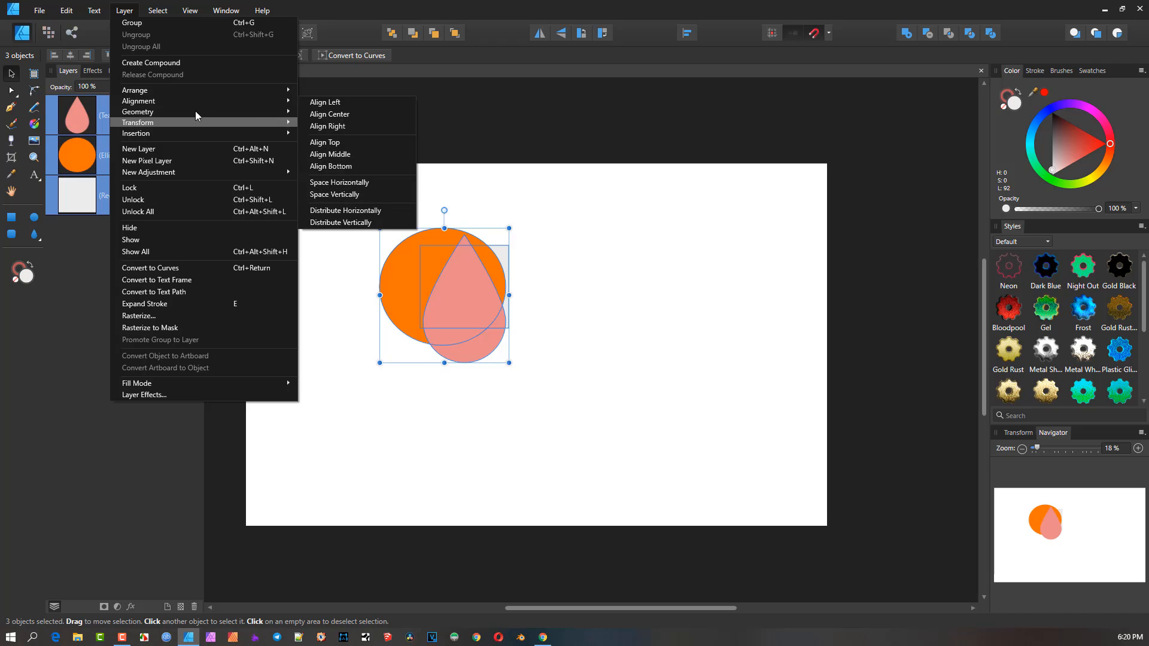
mouse_move(196, 113)
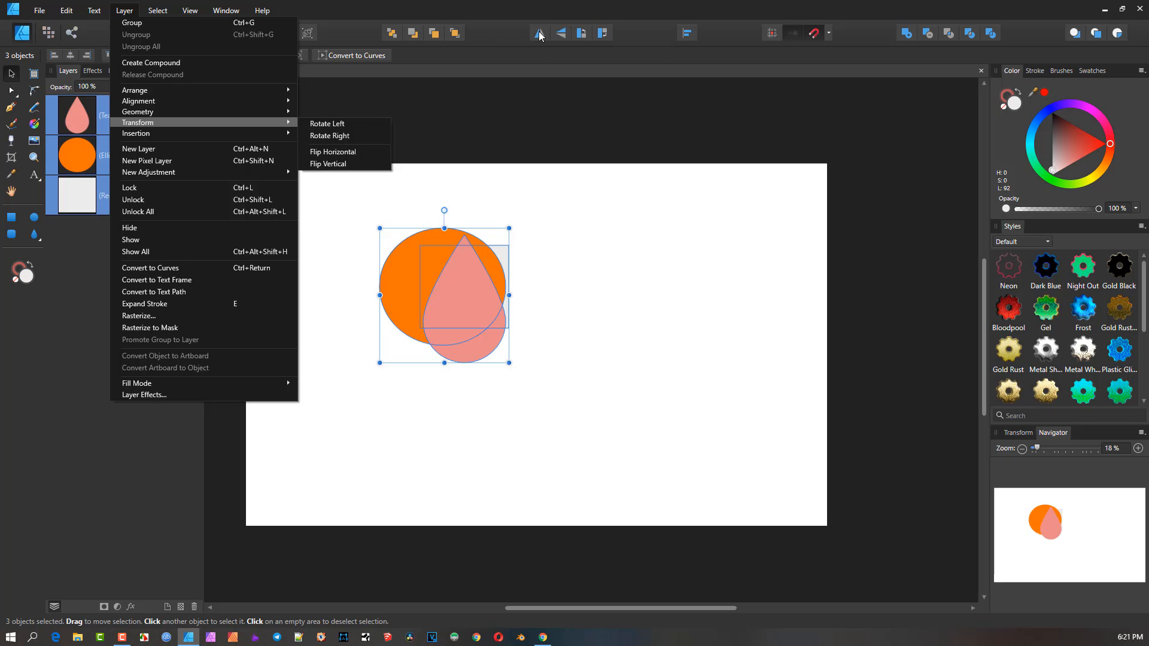
click(580, 36)
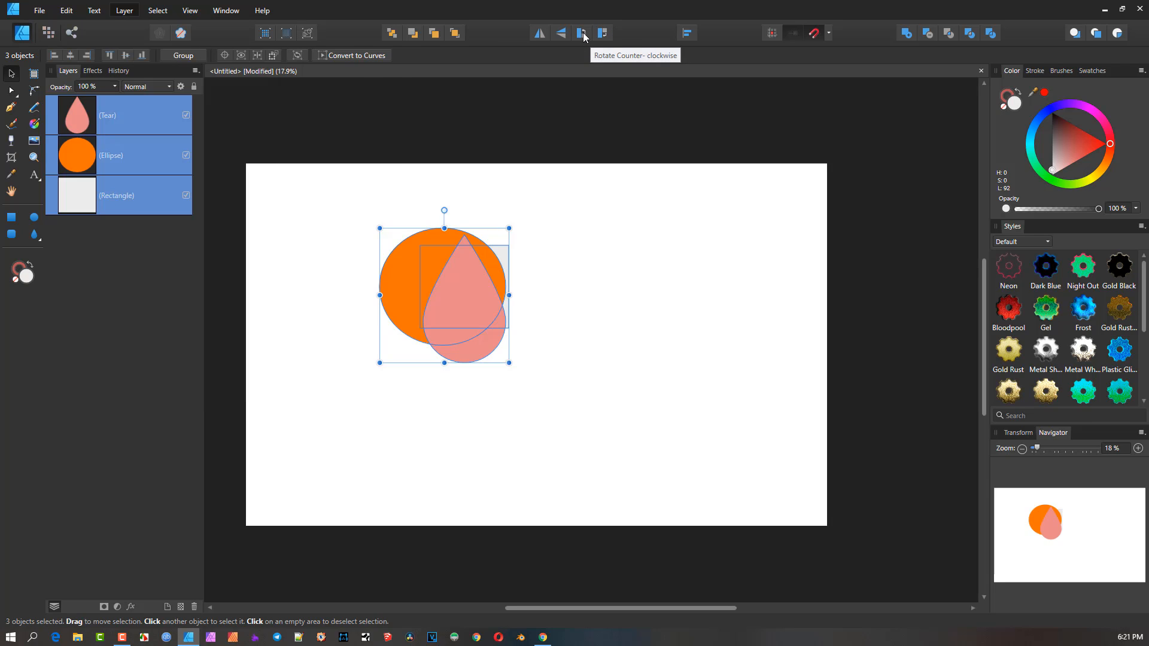
click(581, 35)
click(603, 34)
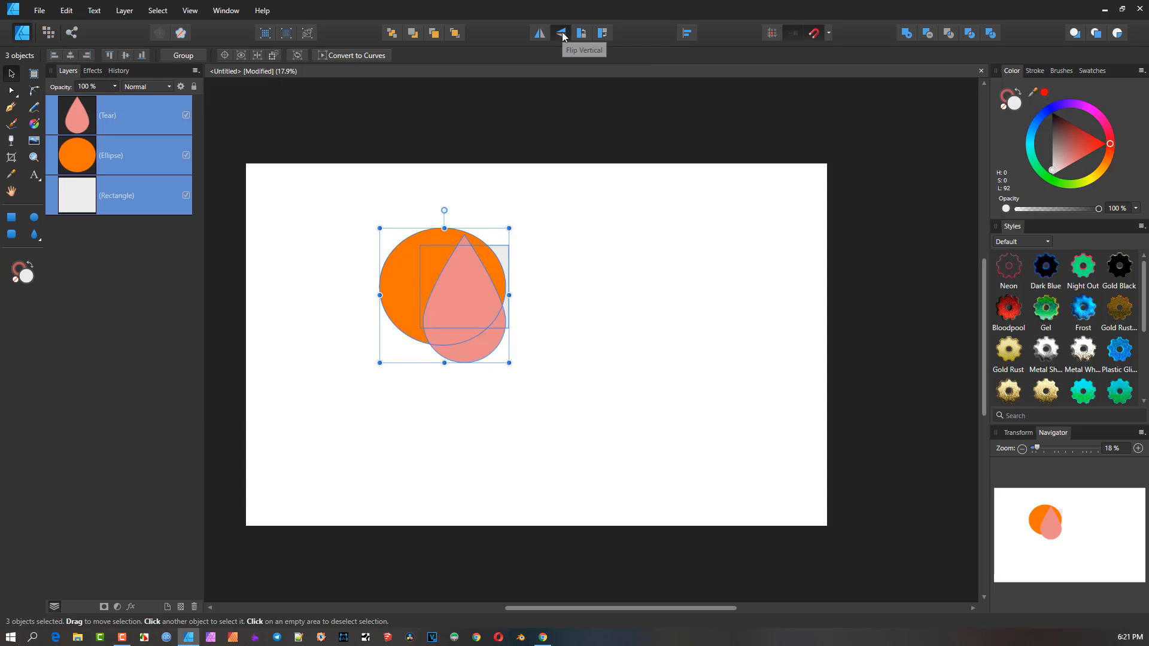
Step: Flip the three selected shapes vertically, and flip them horizontally twice
click(564, 34)
click(541, 32)
click(541, 32)
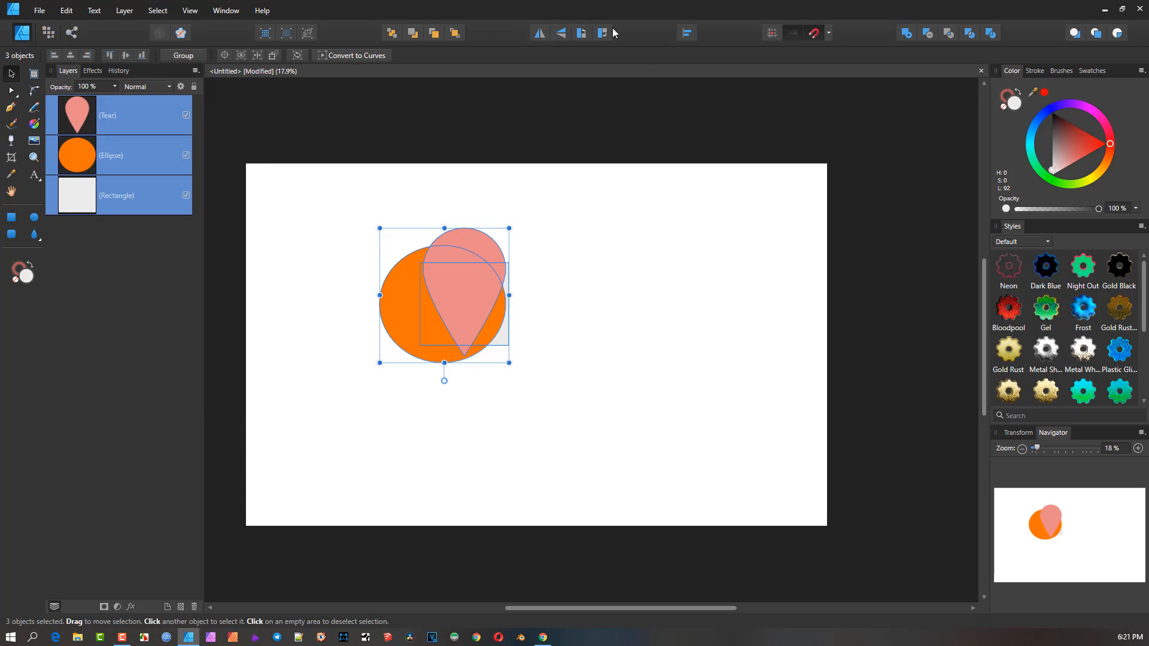
Step: Cut the teardrop and paste it back directly behind the selected ellipse using the insert-behind option
click(128, 11)
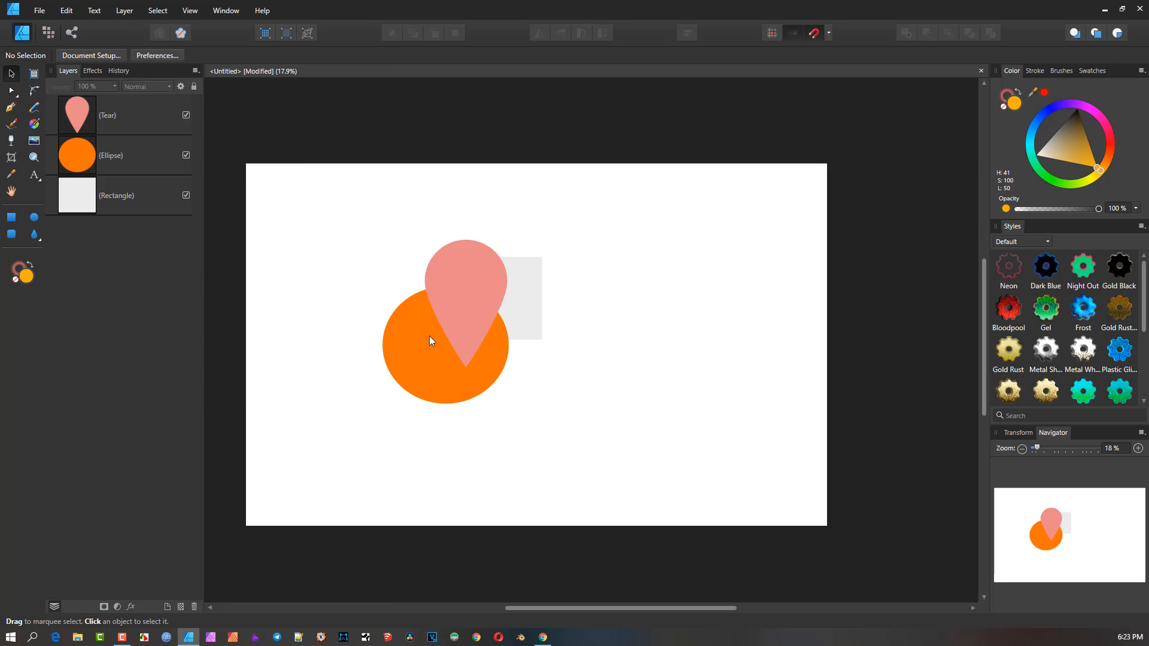
click(466, 313)
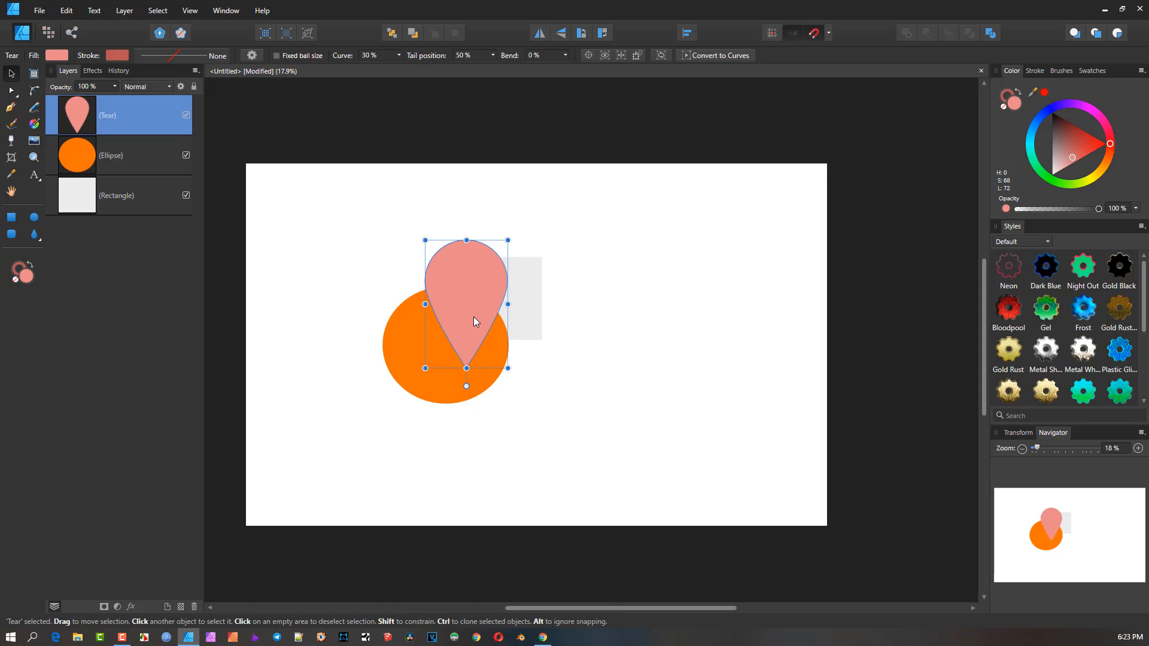
key(Delete)
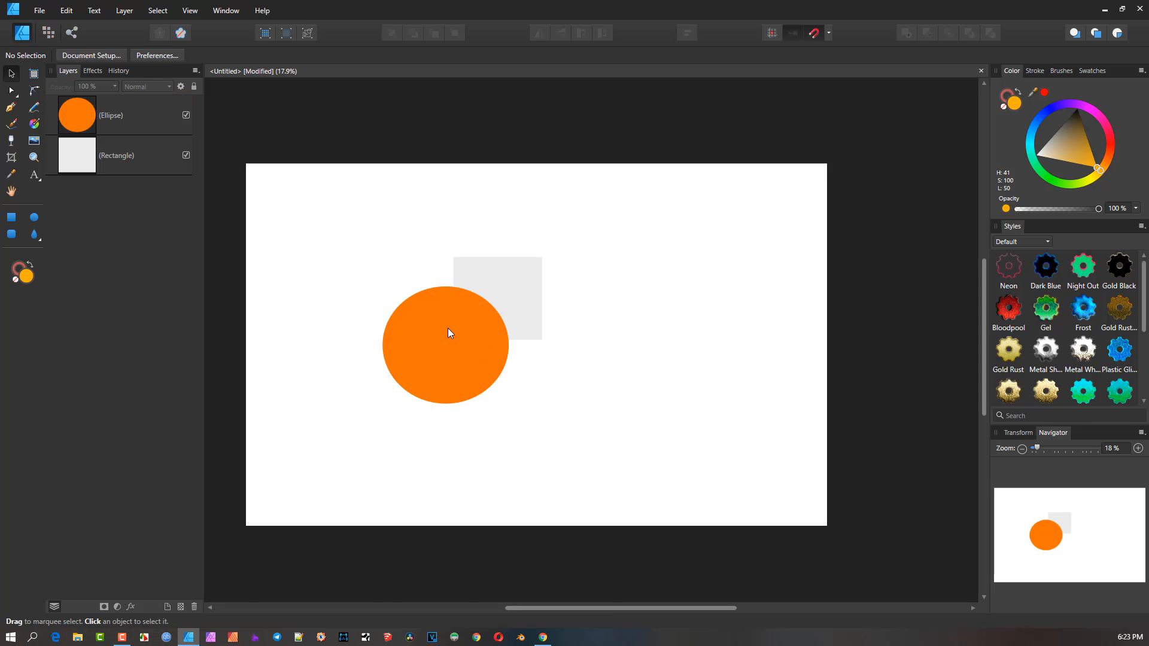
click(448, 328)
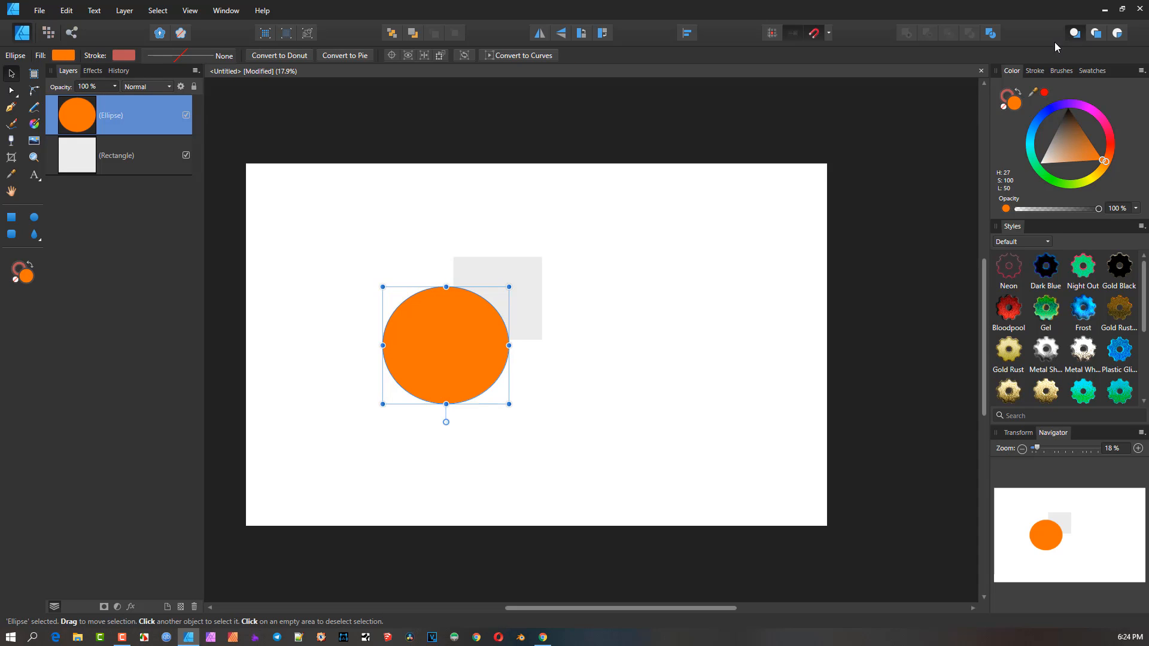
key(ctrl+z)
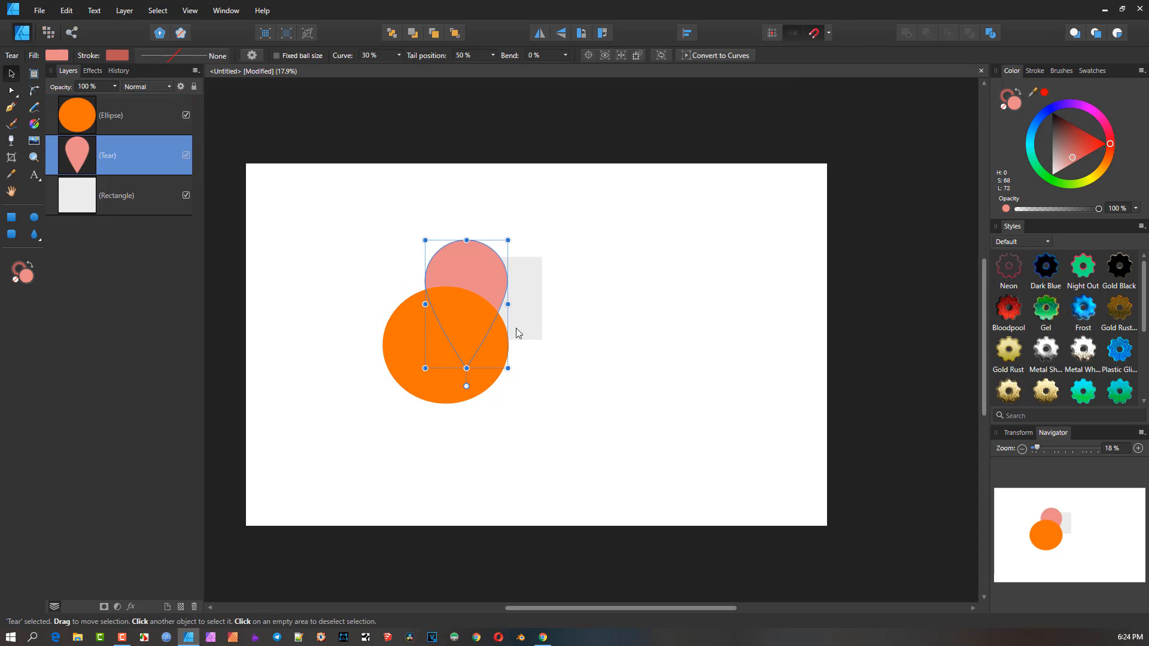
Step: Reposition the teardrop and the ellipse so that the ellipse overlaps both the teardrop and the square
drag(475, 272, 445, 315)
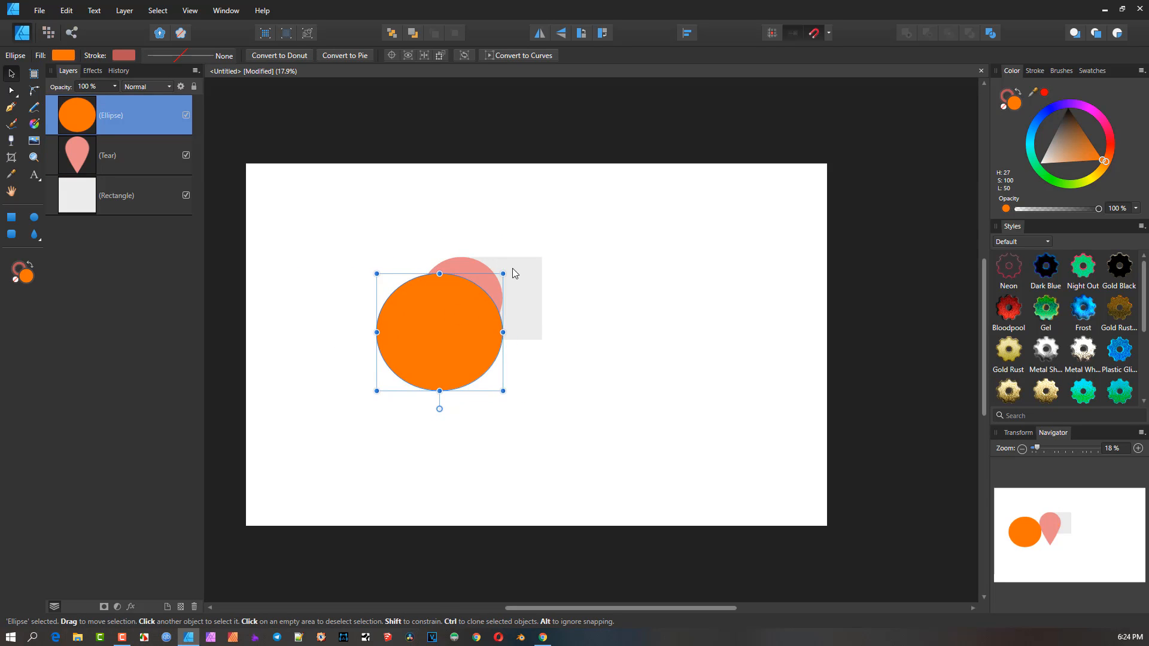
click(533, 267)
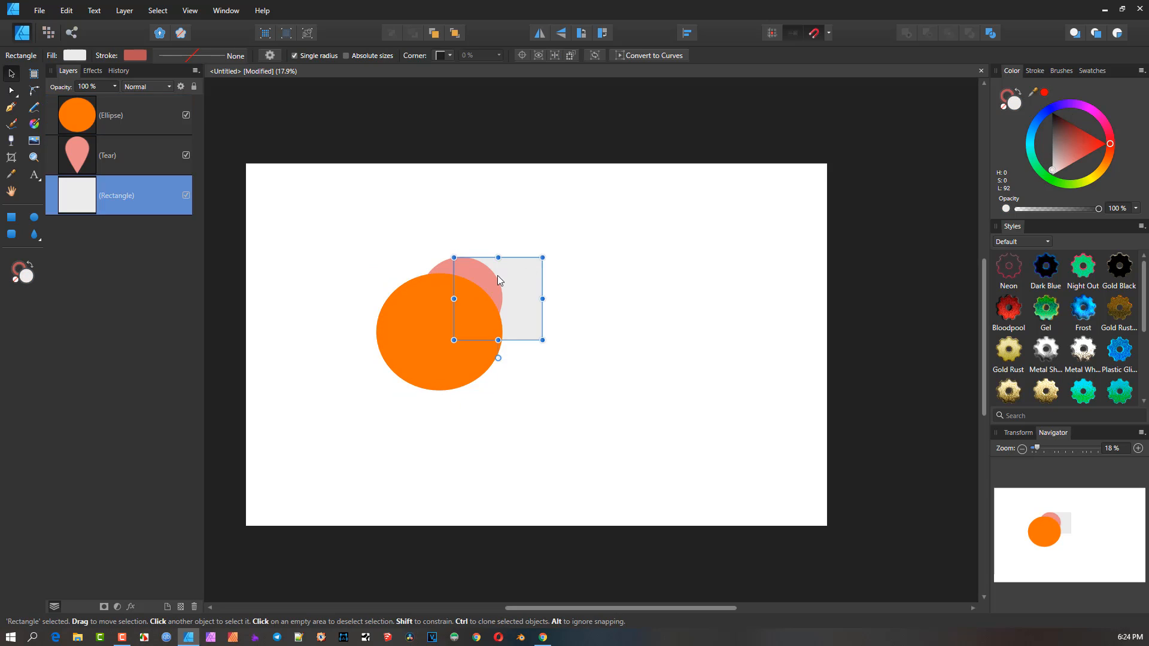
click(430, 297)
drag(432, 310, 477, 318)
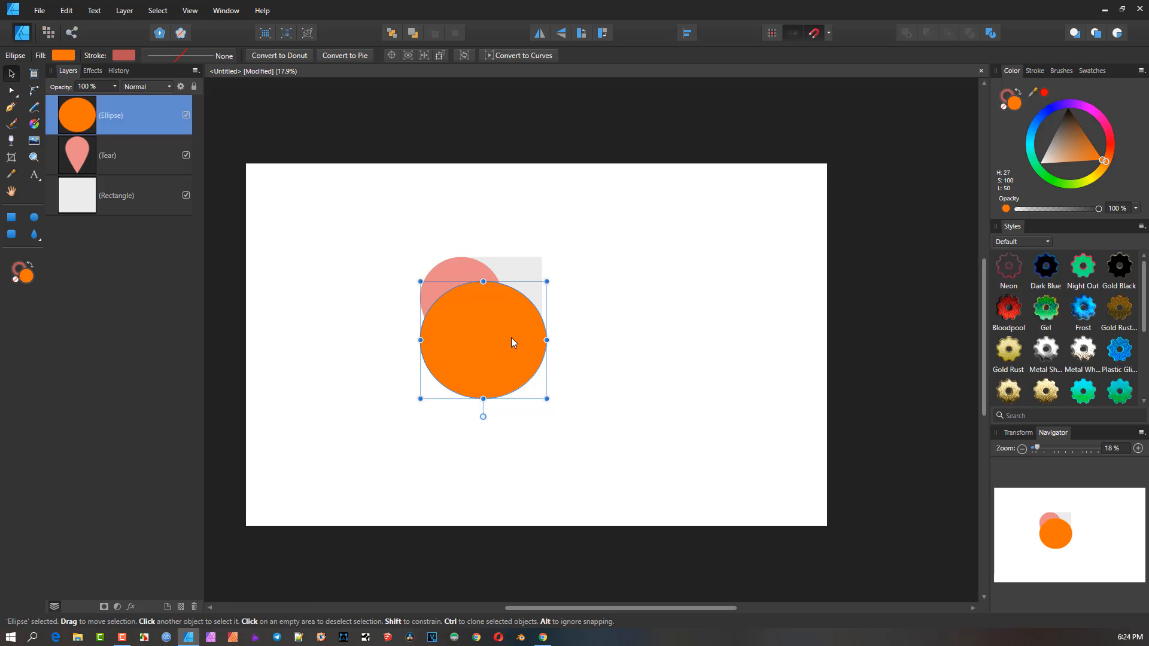
Step: Cut the ellipse, paste it directly behind the square using the insert-behind option, and move it up behind the teardrop and square
key(Delete)
click(526, 266)
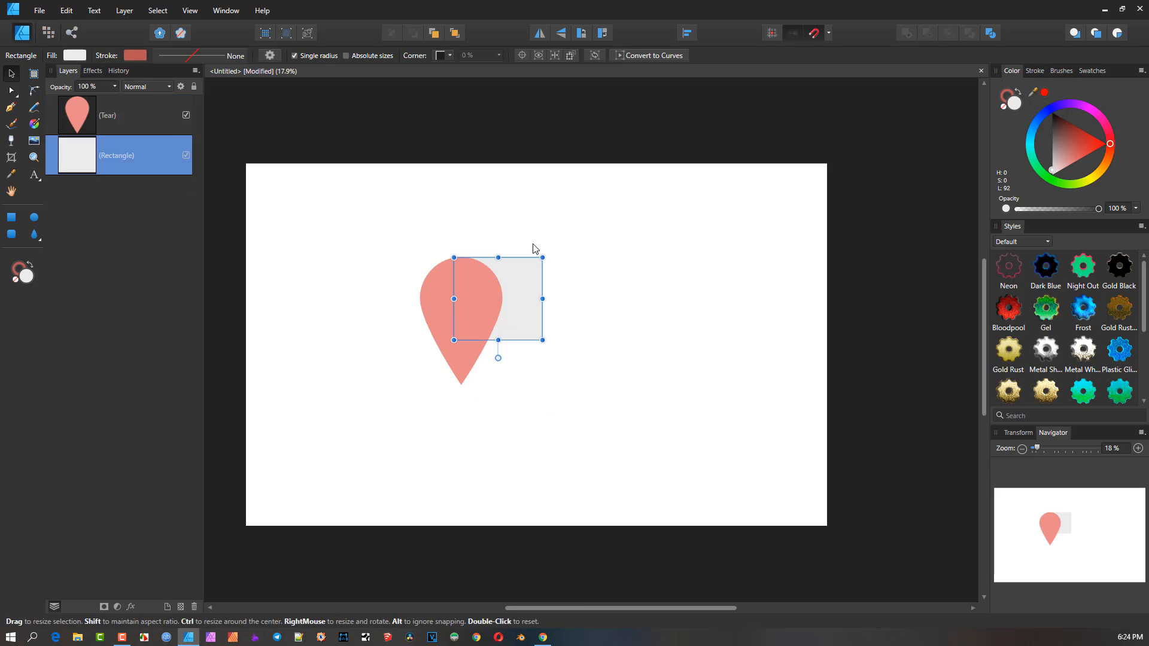
click(1076, 33)
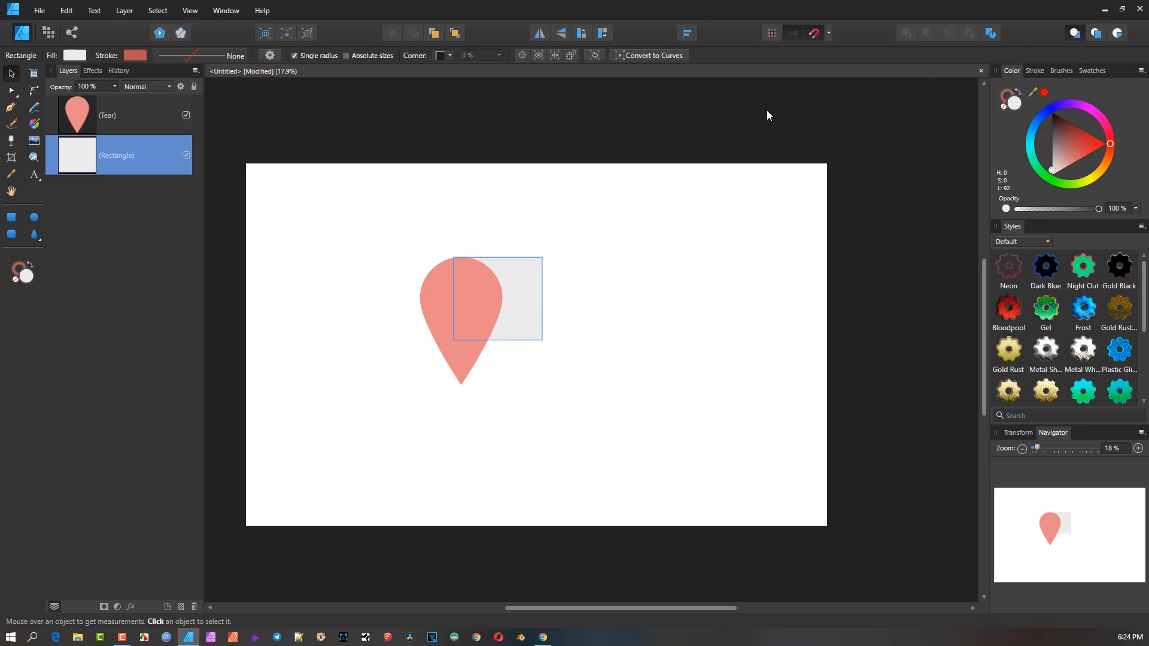
key(ctrl+v)
drag(507, 369, 502, 333)
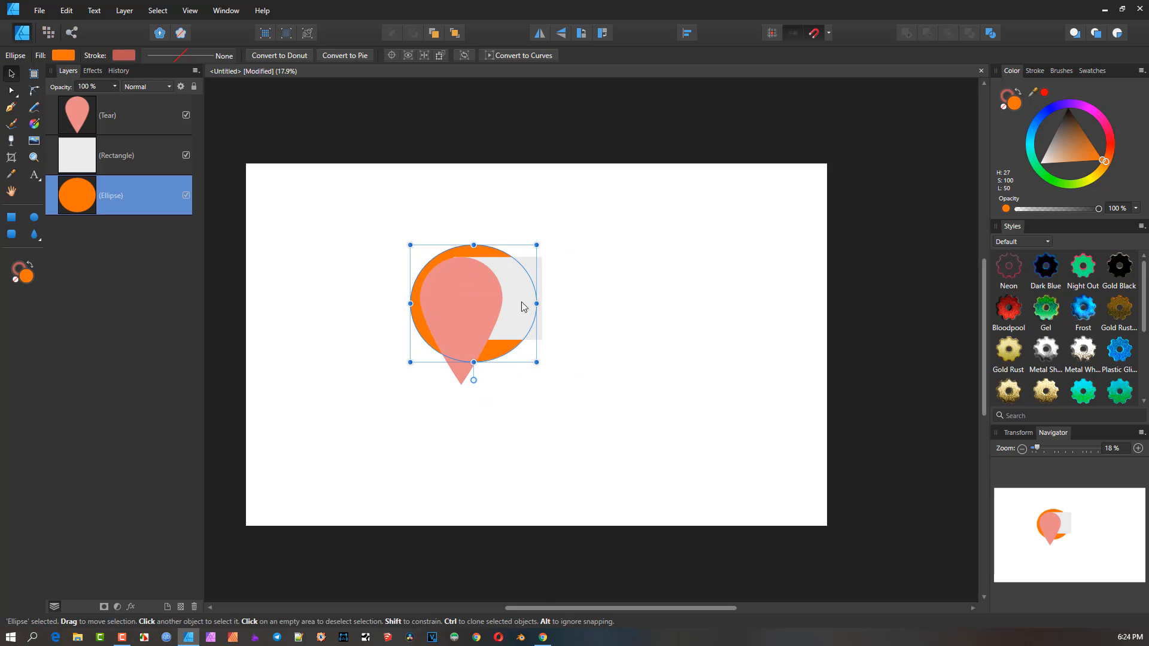
click(520, 281)
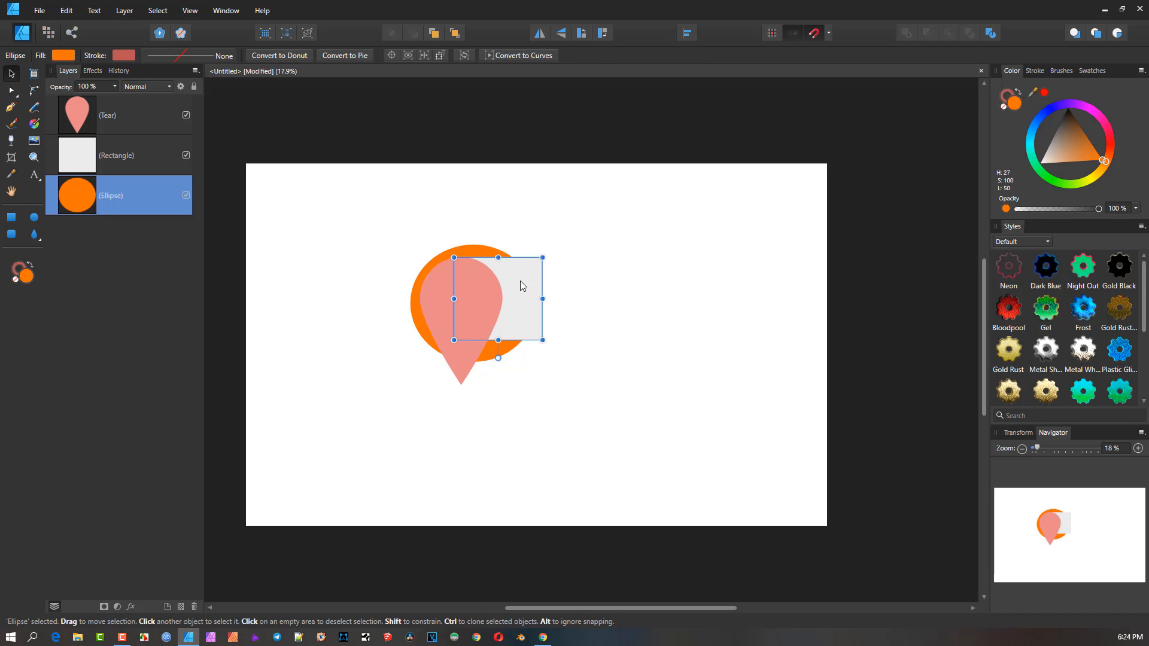
click(447, 286)
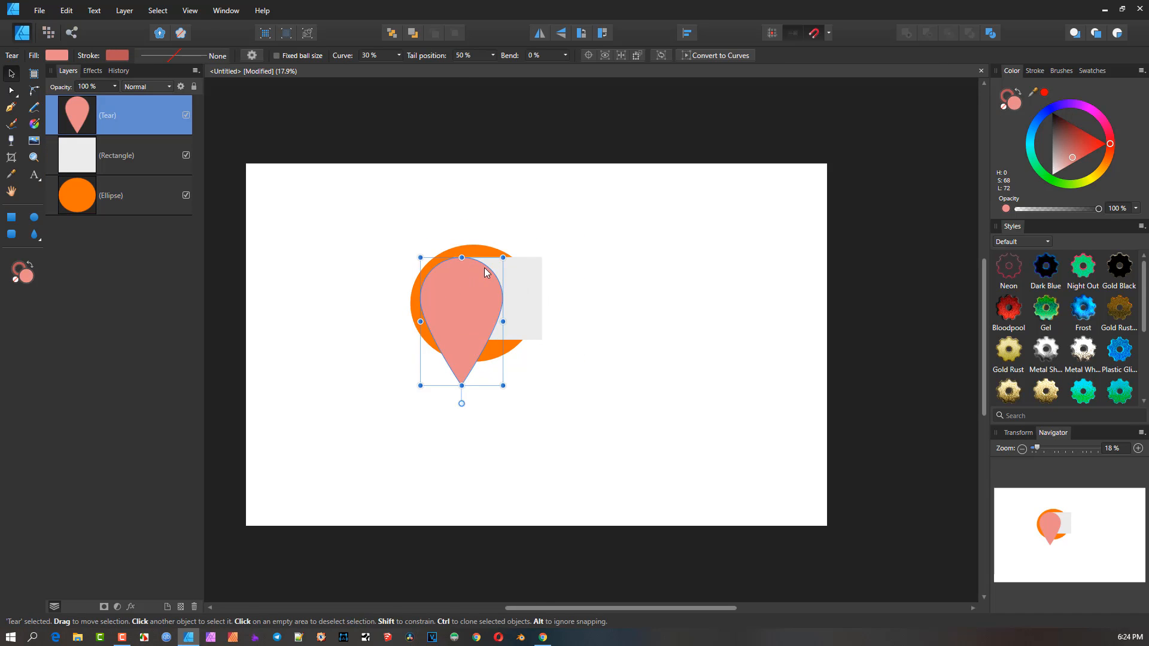
click(1098, 35)
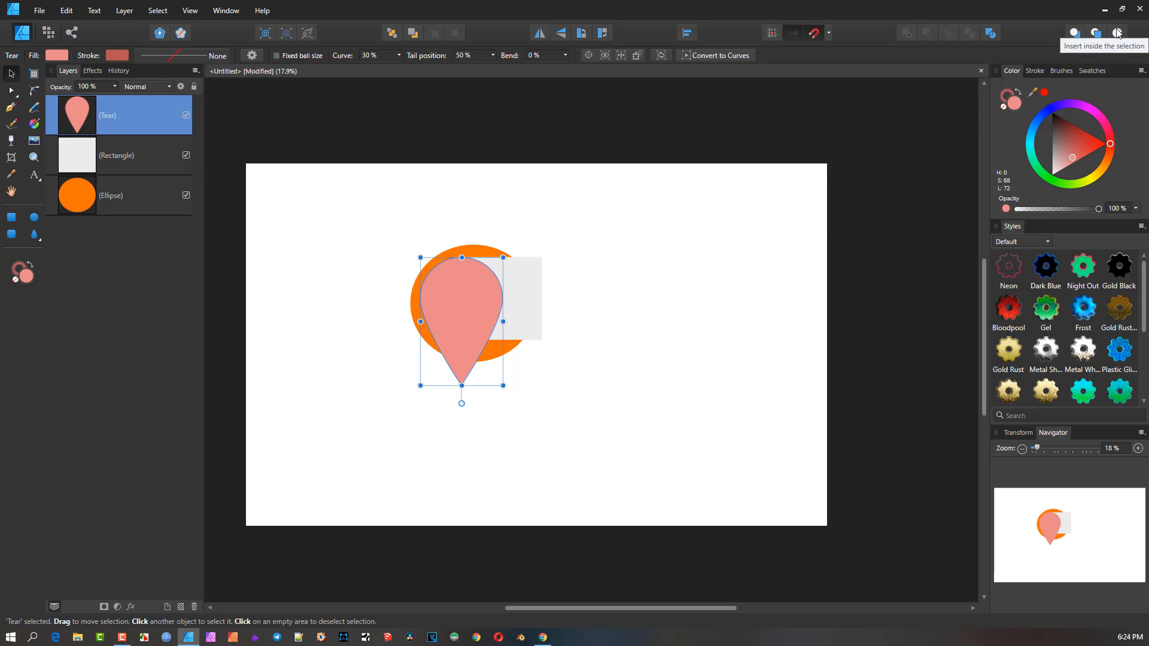
Step: Move the teardrop clear of the ellipse and delete the square
drag(471, 299, 629, 350)
click(494, 293)
key(Delete)
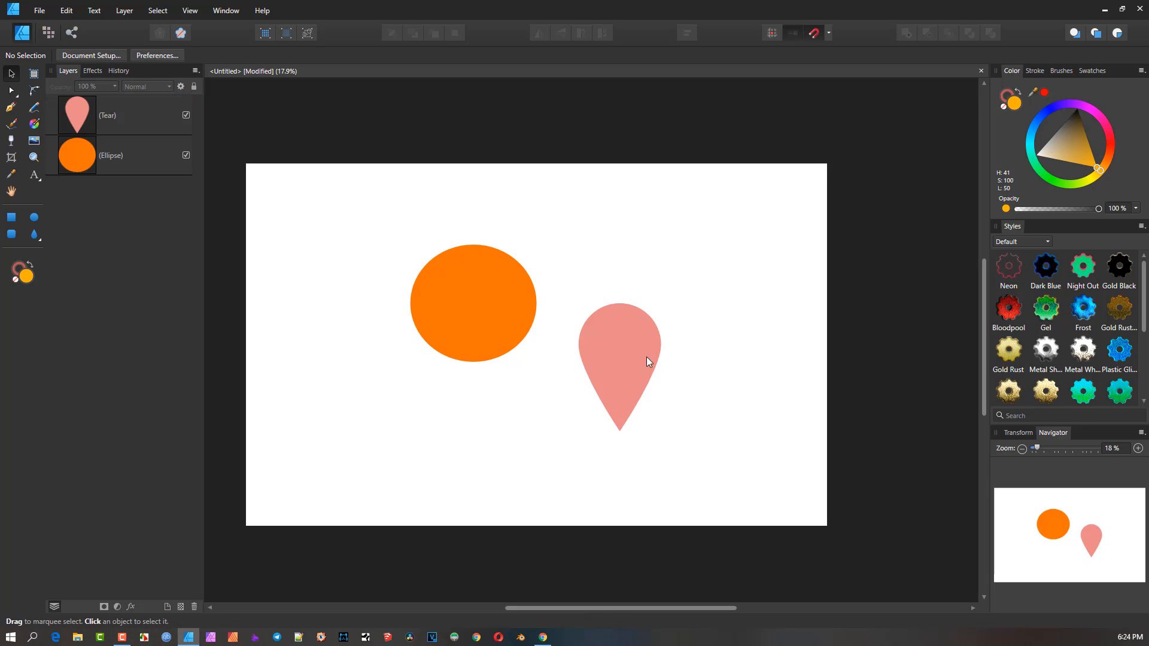
Step: Recolour the teardrop light purple and centre it horizontally over the orange ellipse
click(647, 357)
drag(1099, 134, 1064, 103)
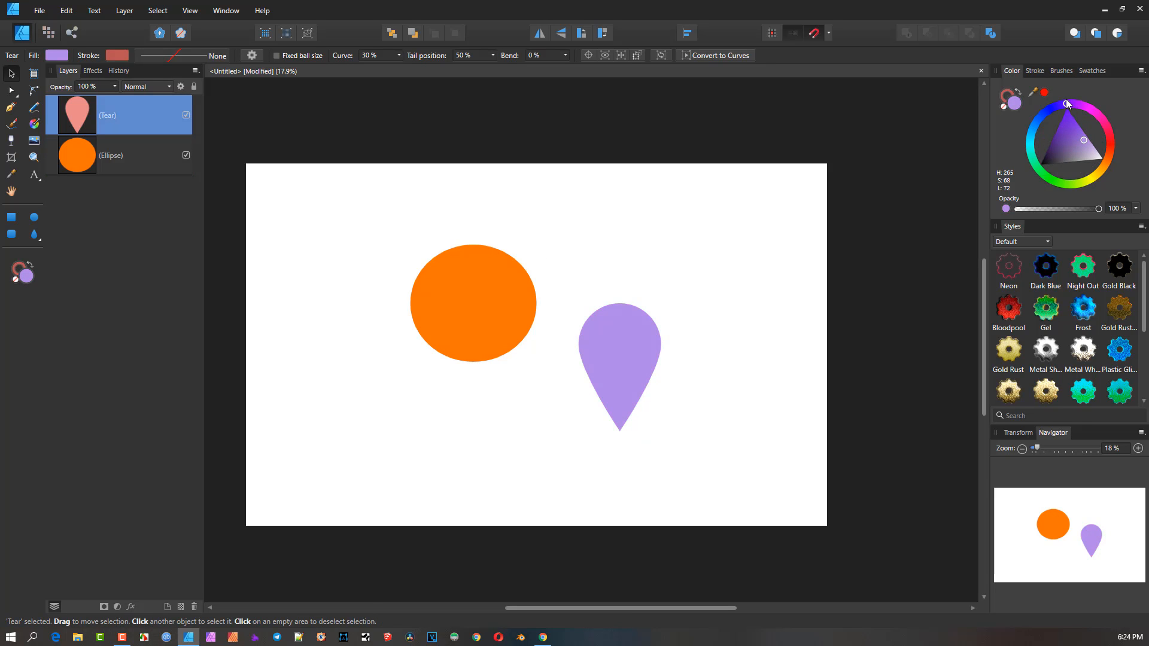
drag(633, 338, 486, 303)
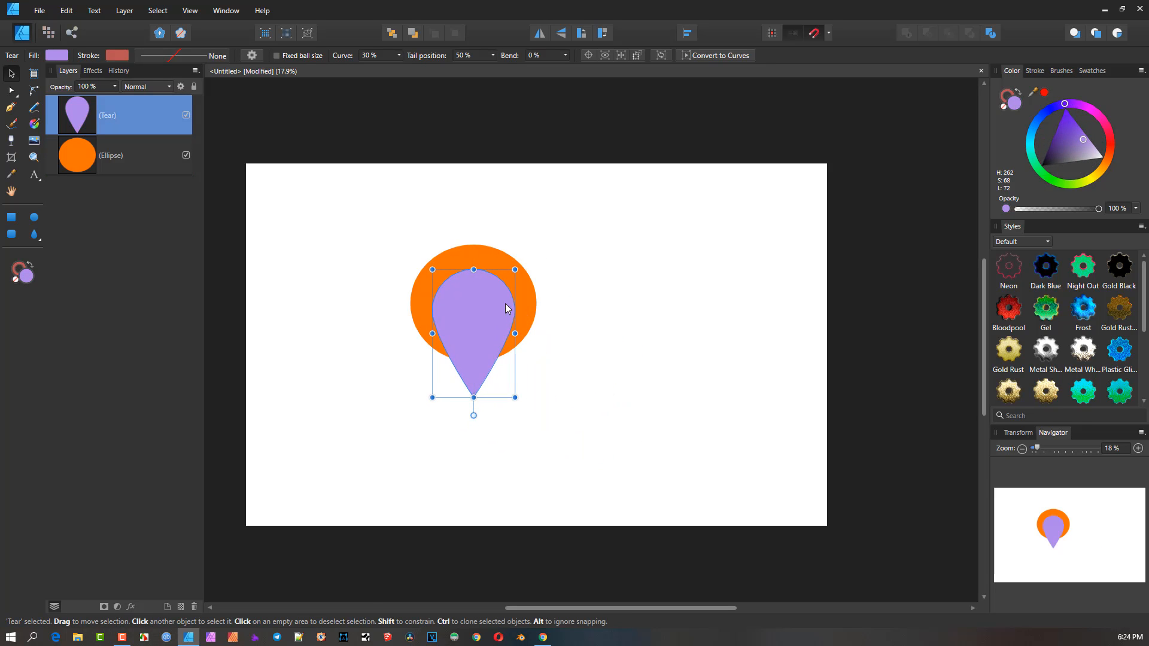
Step: Cut the teardrop and paste it inside the ellipse using the insert-inside option, with its rounded end at the ellipse's upper edge
click(494, 255)
click(466, 307)
key(Delete)
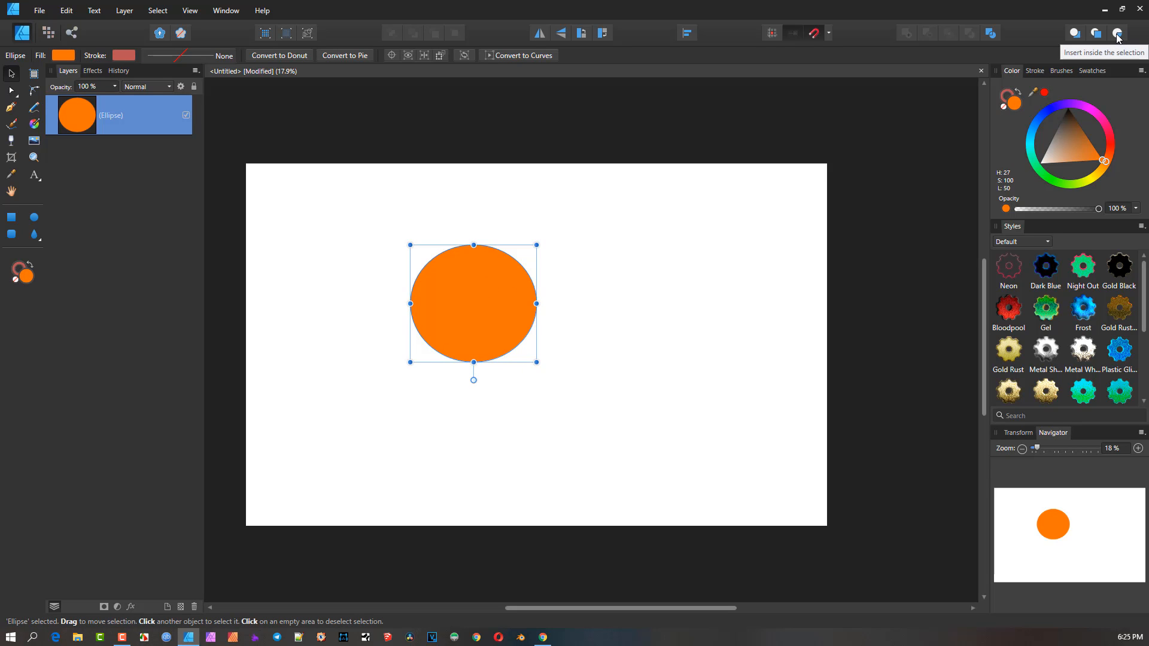
click(701, 129)
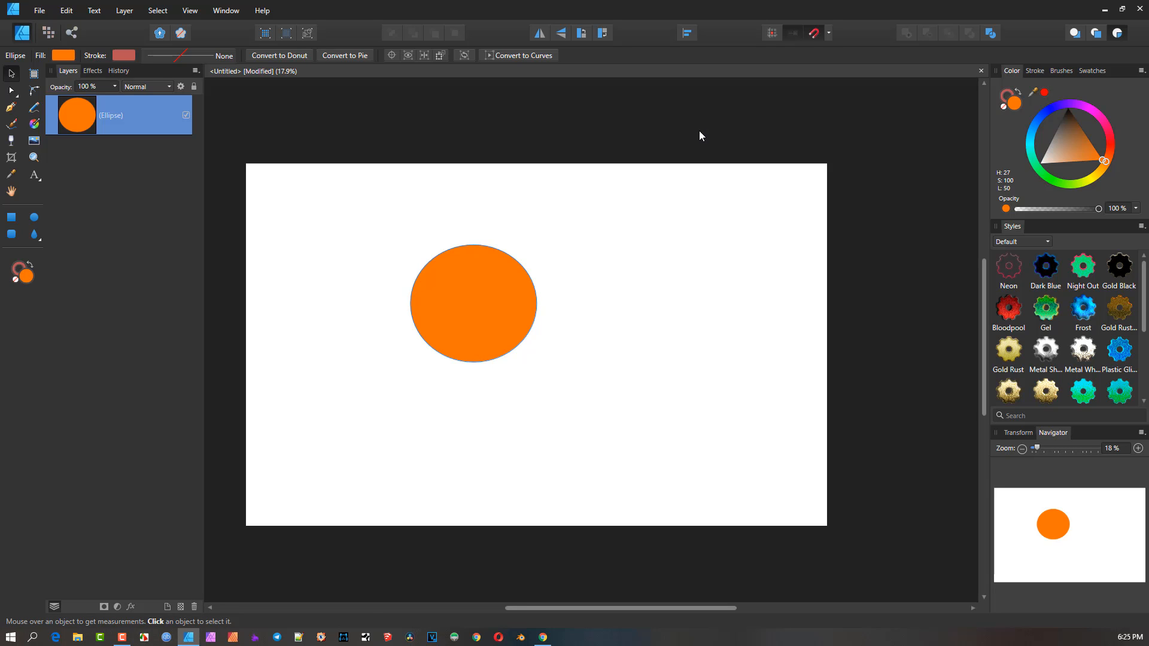
key(ctrl+v)
drag(468, 347, 470, 320)
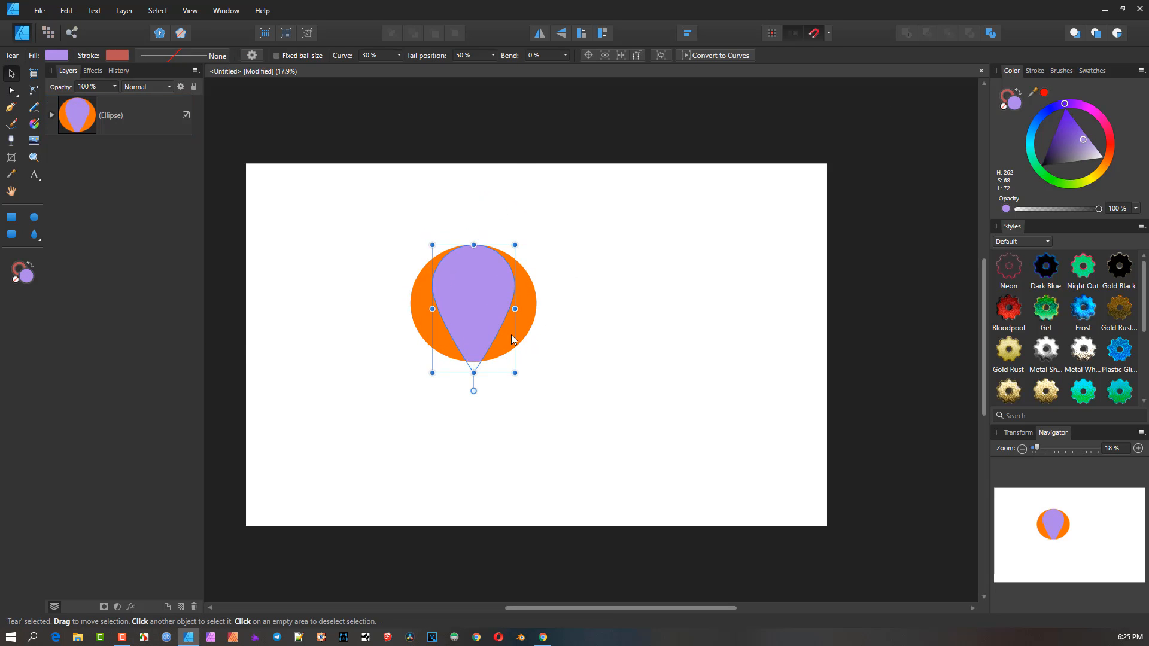
Step: Enlarge the nested teardrop beyond the ellipse's outline and shift it around within the clipping shape
drag(515, 373, 606, 495)
drag(523, 379, 468, 335)
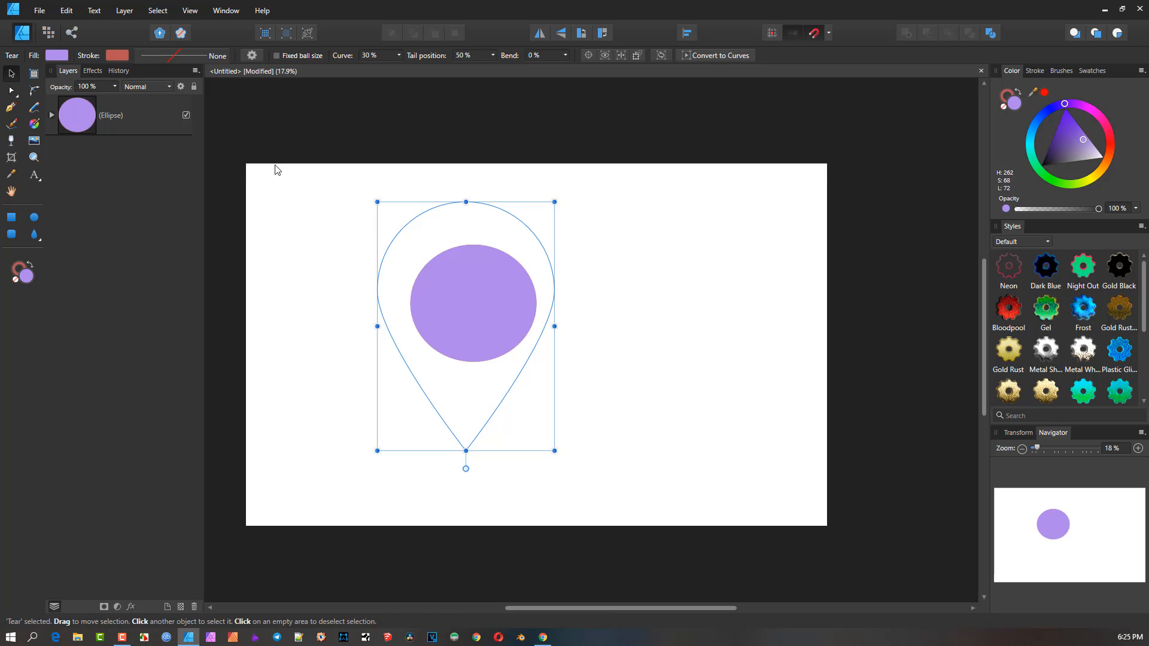
drag(468, 369, 507, 382)
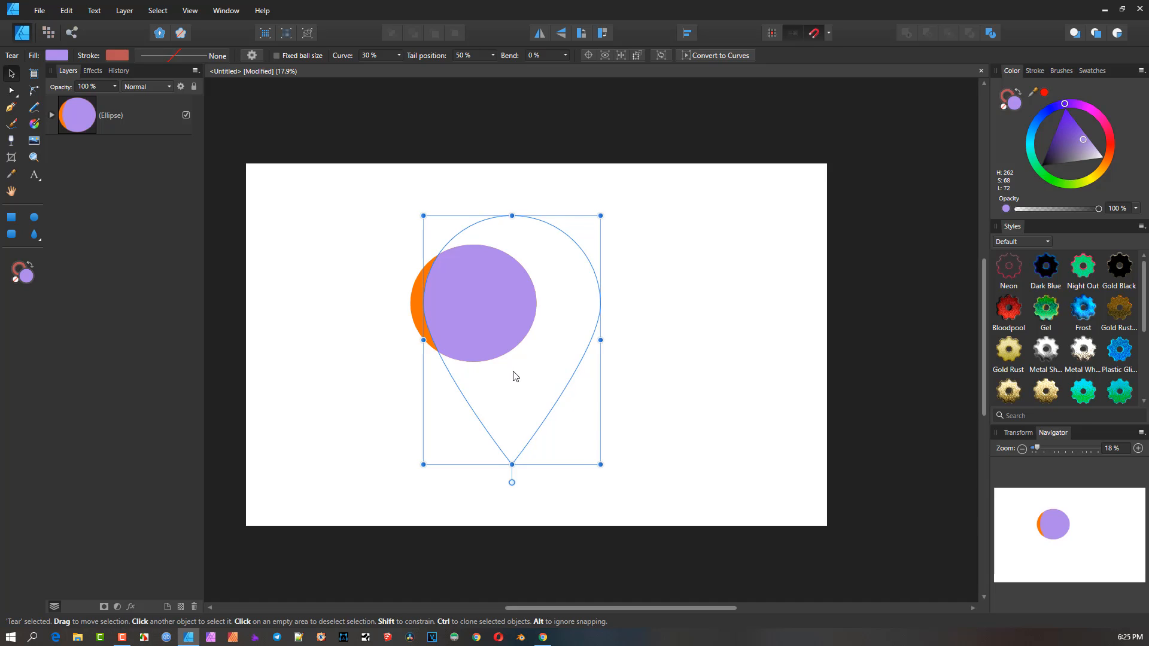
Step: Replace the nested teardrop with the portrait photo, placed inside the ellipse and positioned so the face fills it
key(Delete)
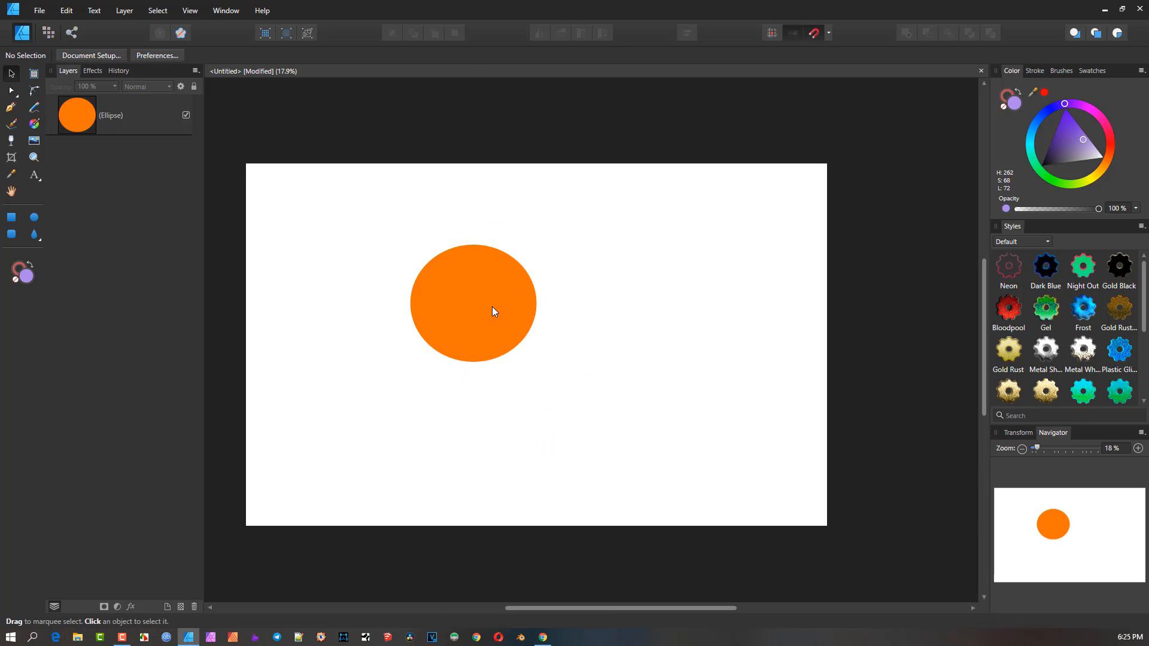
click(492, 307)
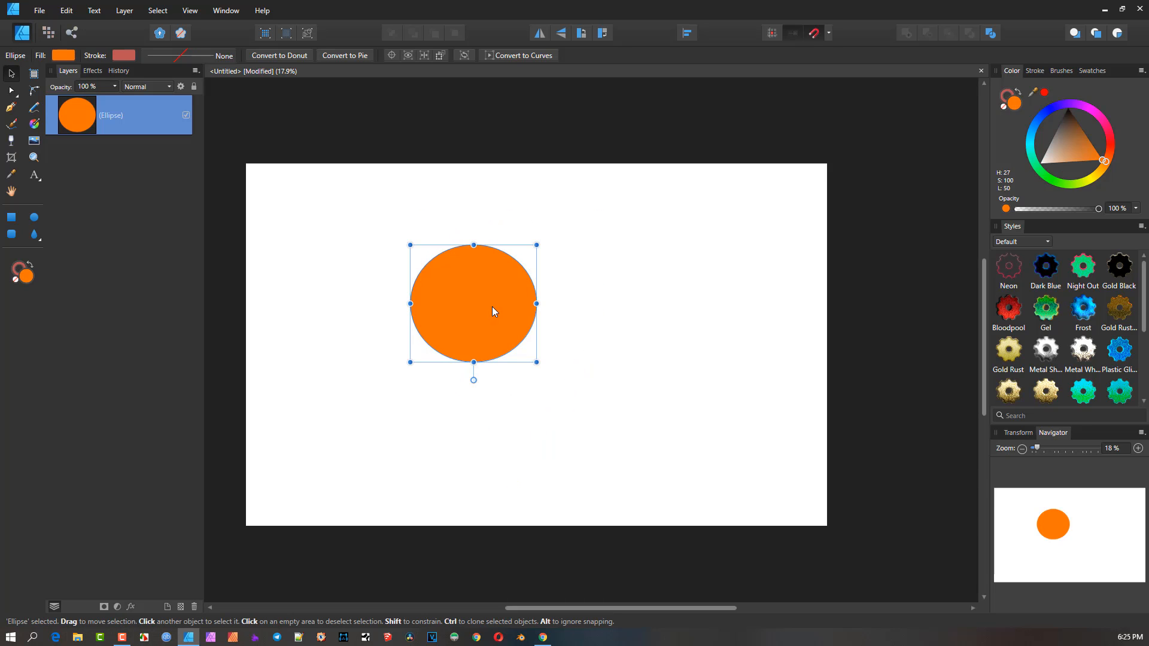
click(1118, 34)
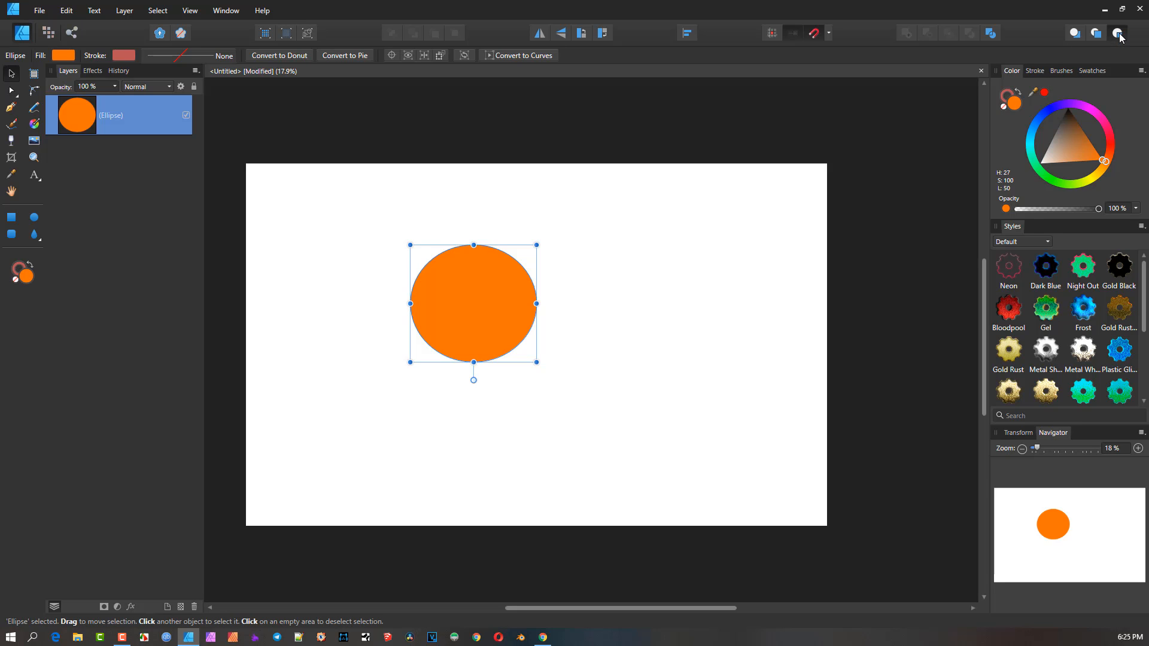
click(43, 11)
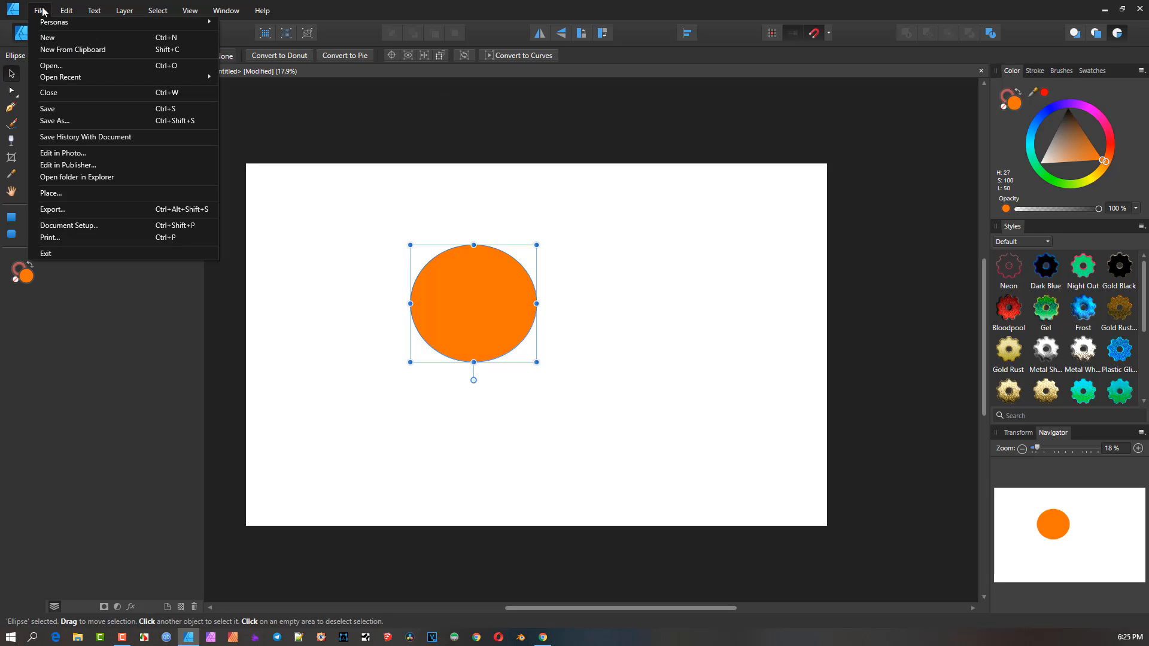
click(57, 193)
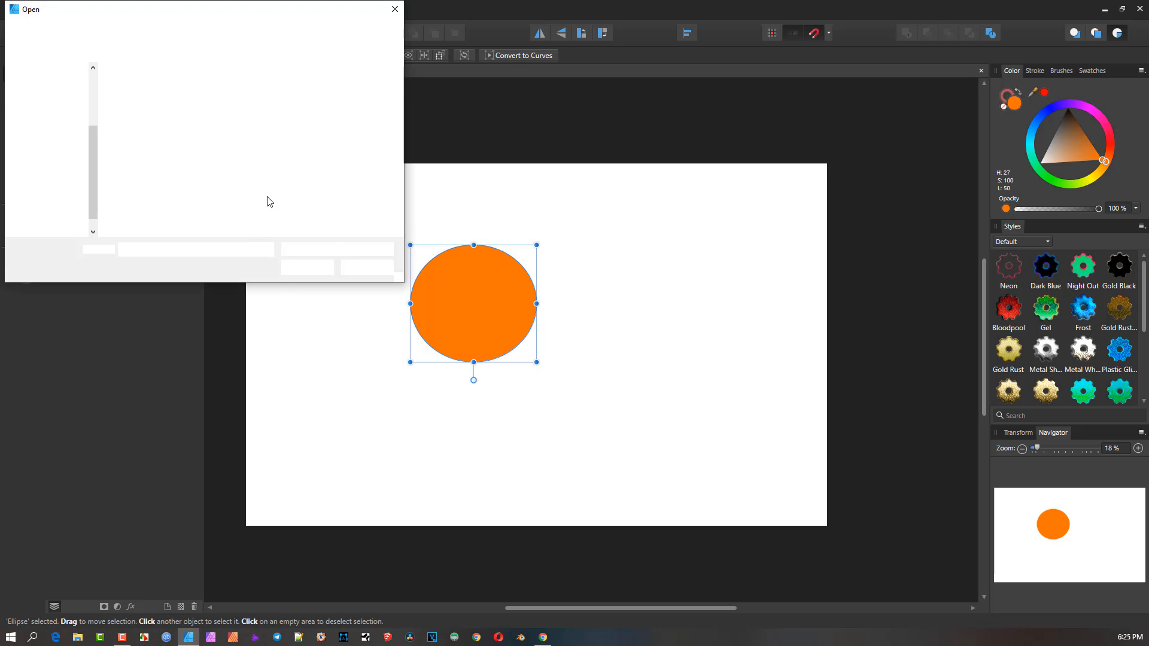
click(148, 96)
double_click(147, 96)
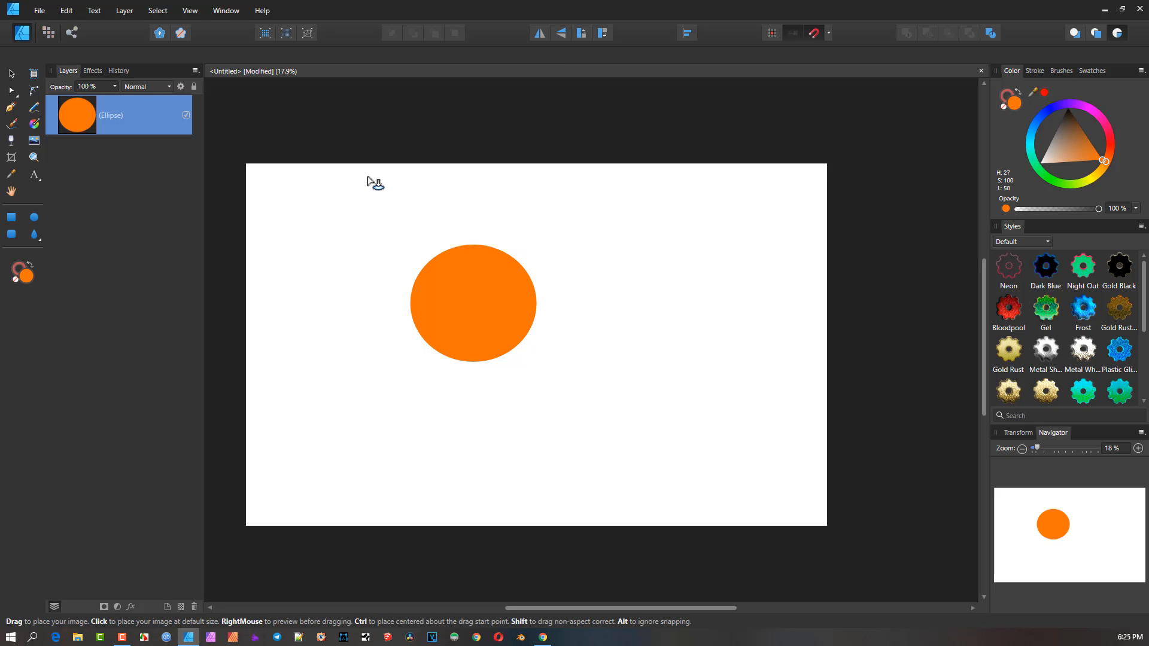
drag(352, 174, 663, 501)
mouse_move(522, 447)
mouse_down()
mouse_move(562, 432)
mouse_move(540, 438)
mouse_up()
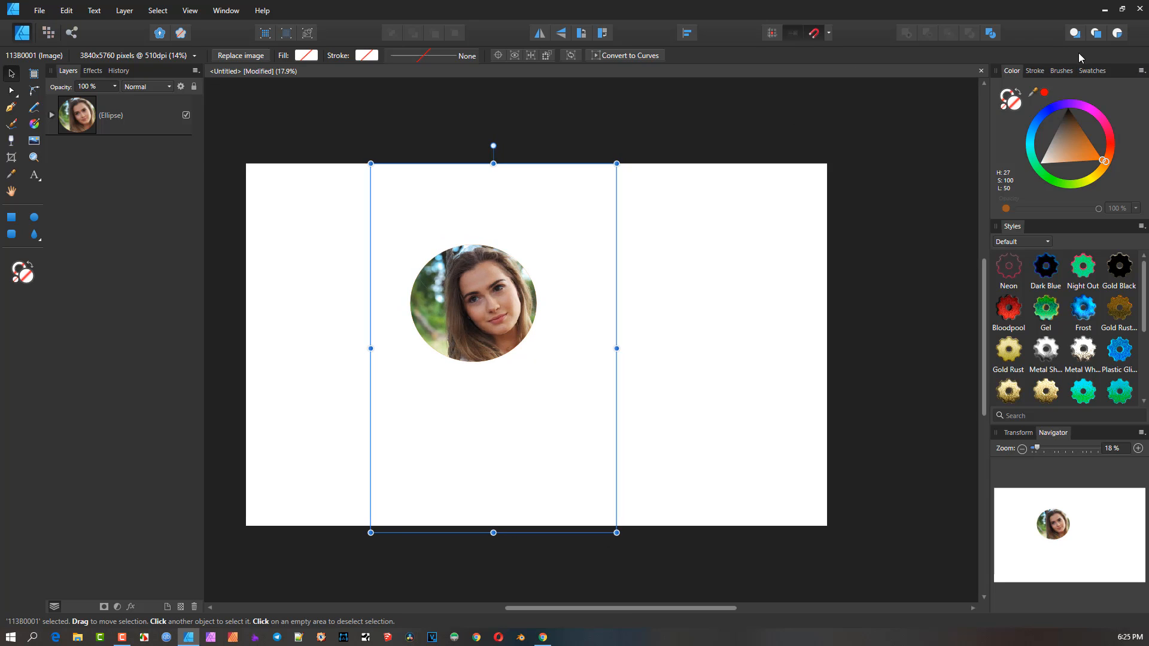
click(124, 11)
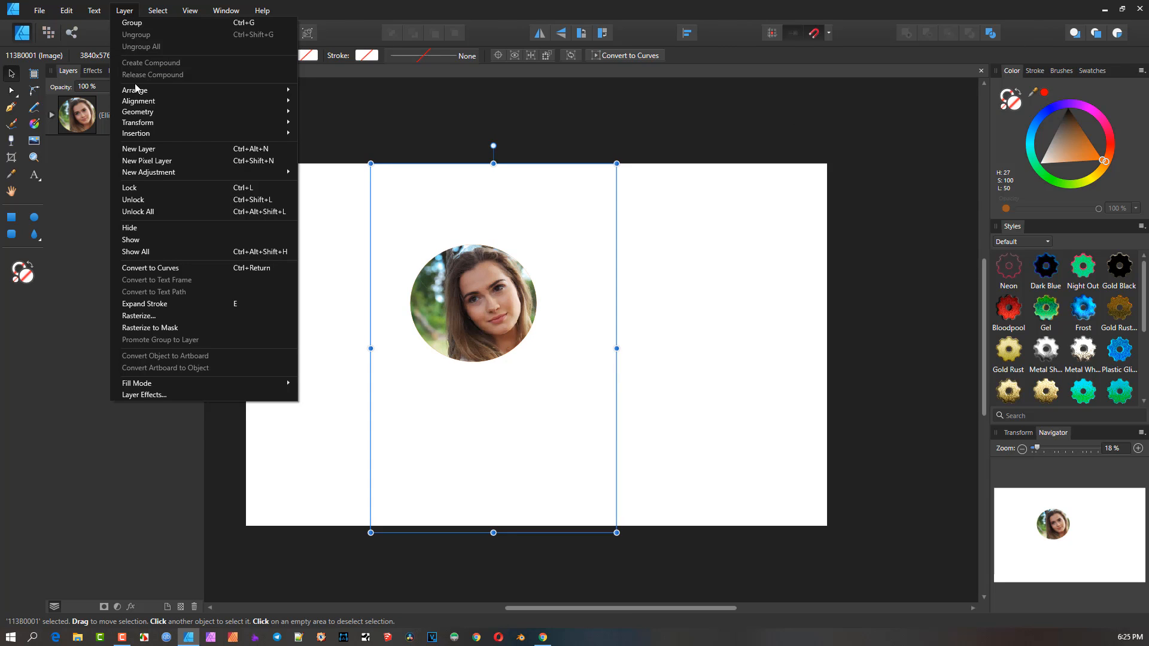
mouse_move(148, 137)
click(460, 9)
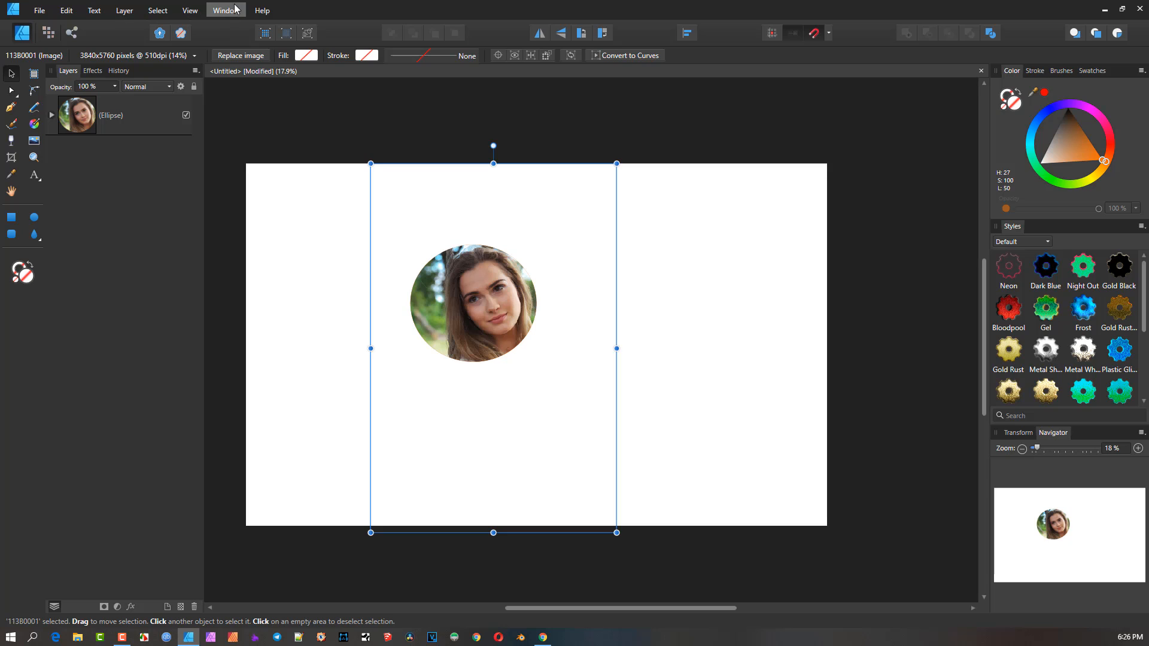
Step: Customize the toolbar by adding the Assistant Manager item between the Transform and Alignment items
click(195, 11)
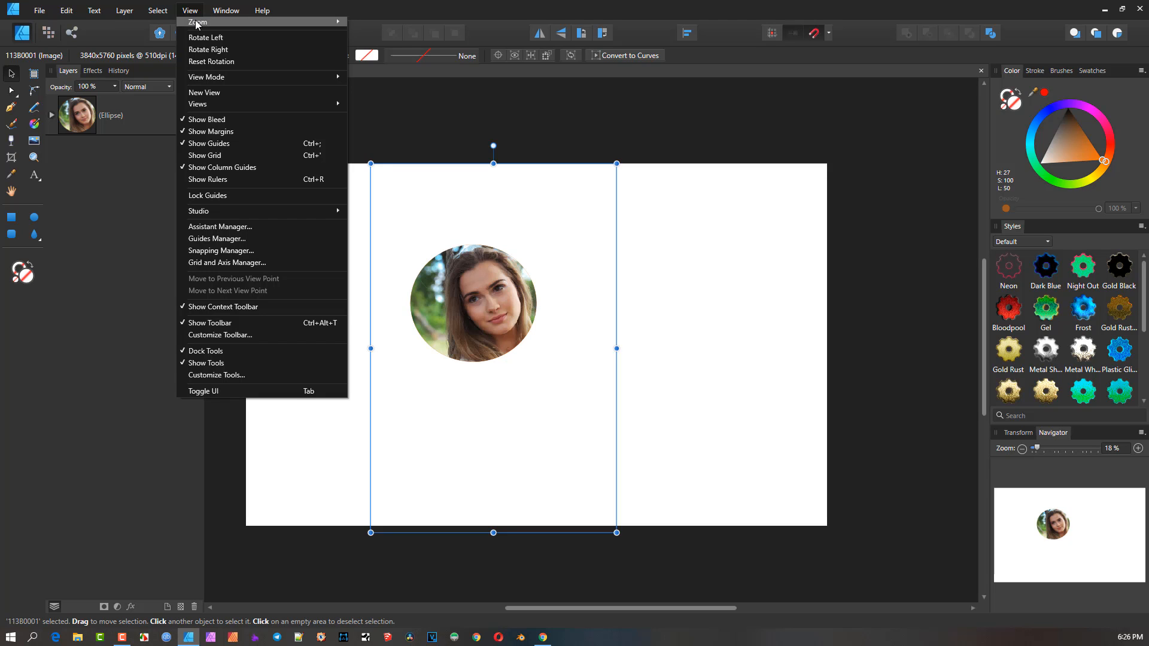
mouse_move(197, 24)
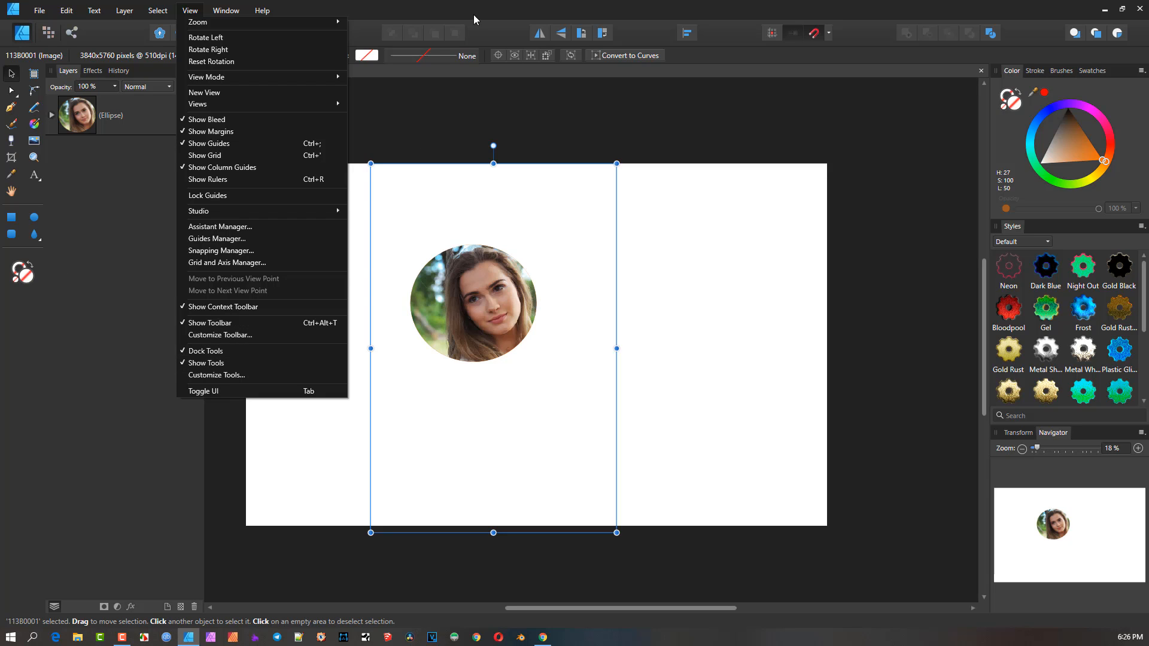
click(236, 335)
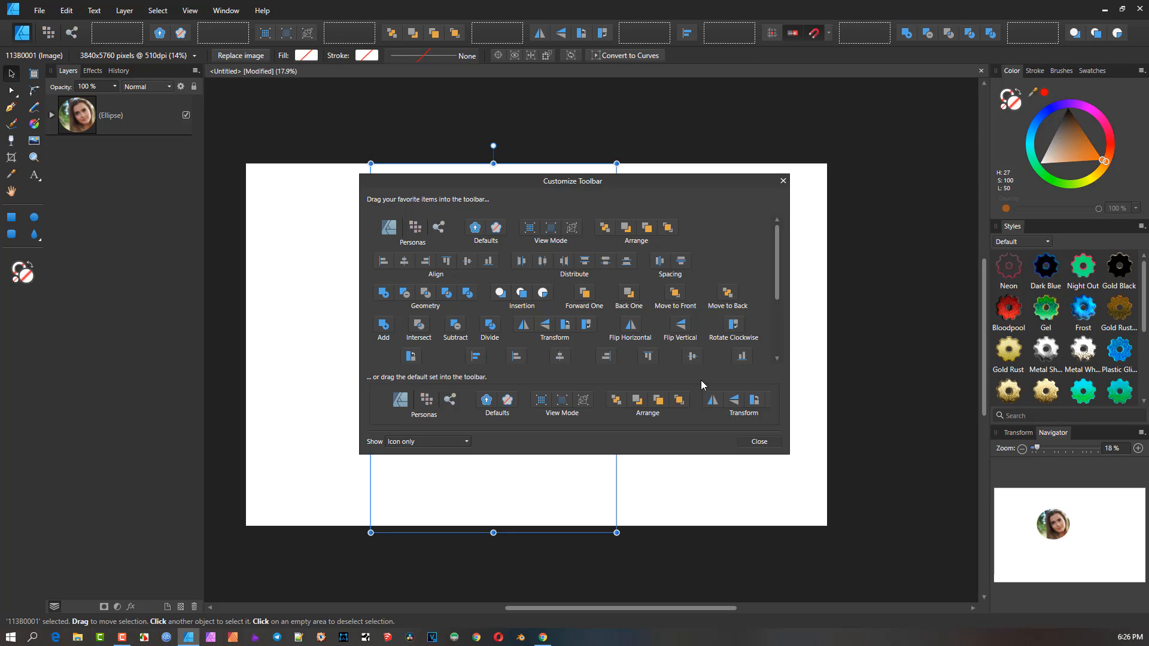
drag(777, 277, 777, 332)
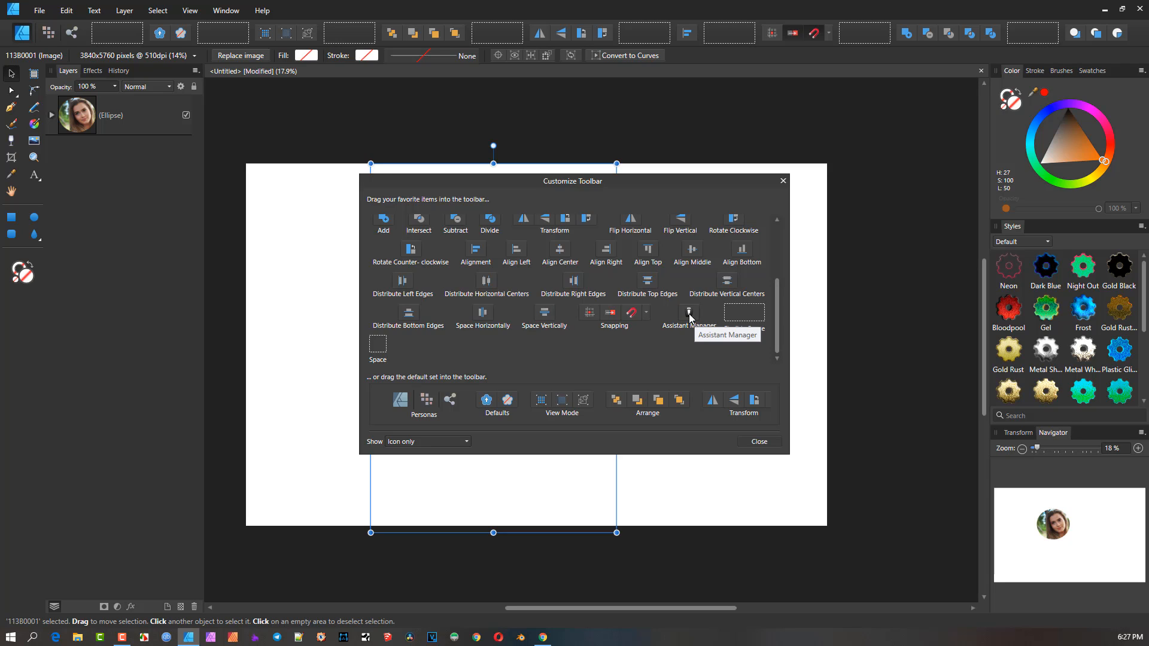
drag(690, 317, 677, 34)
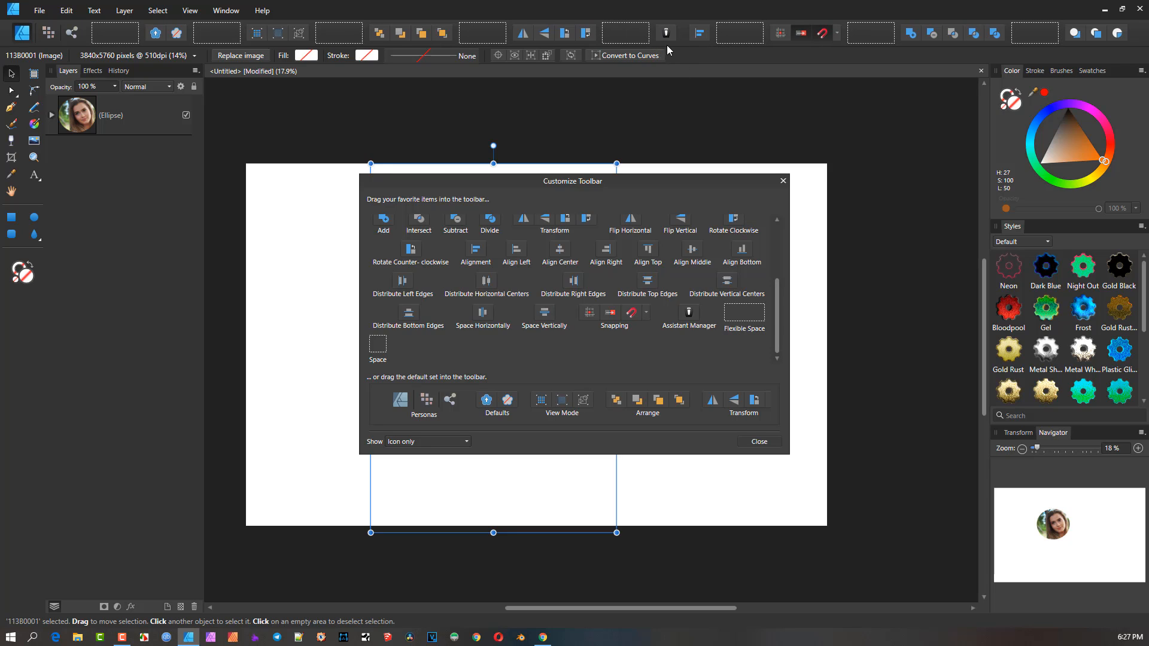
click(760, 442)
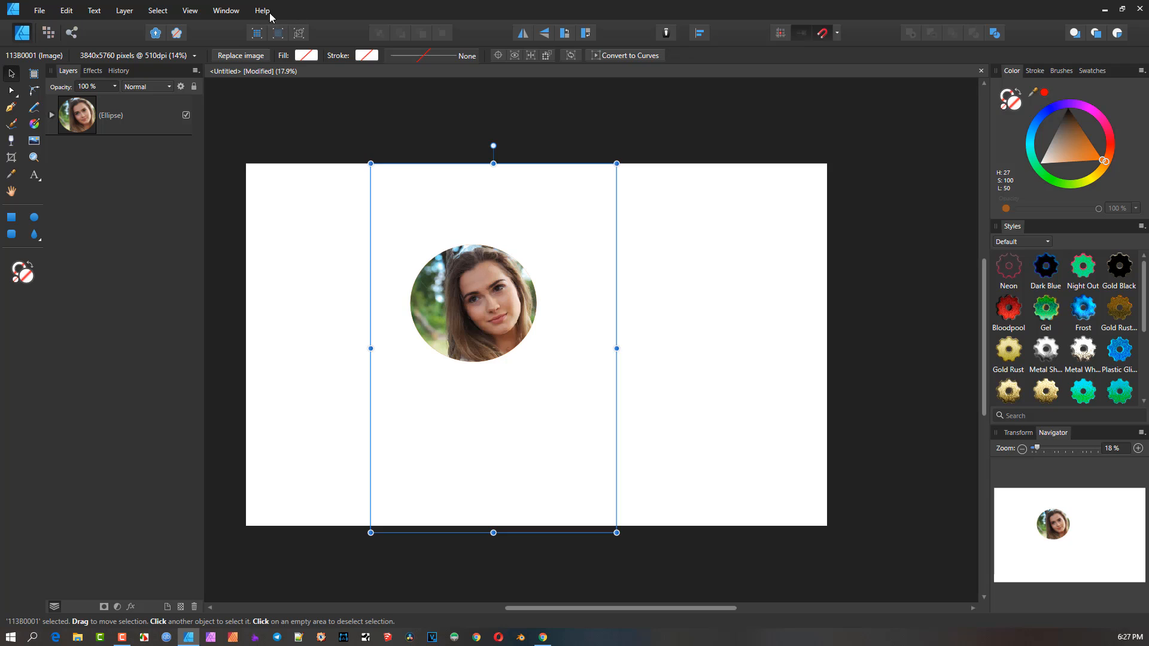
Step: Remove the Assistant Manager item from the toolbar through toolbar customization
click(196, 12)
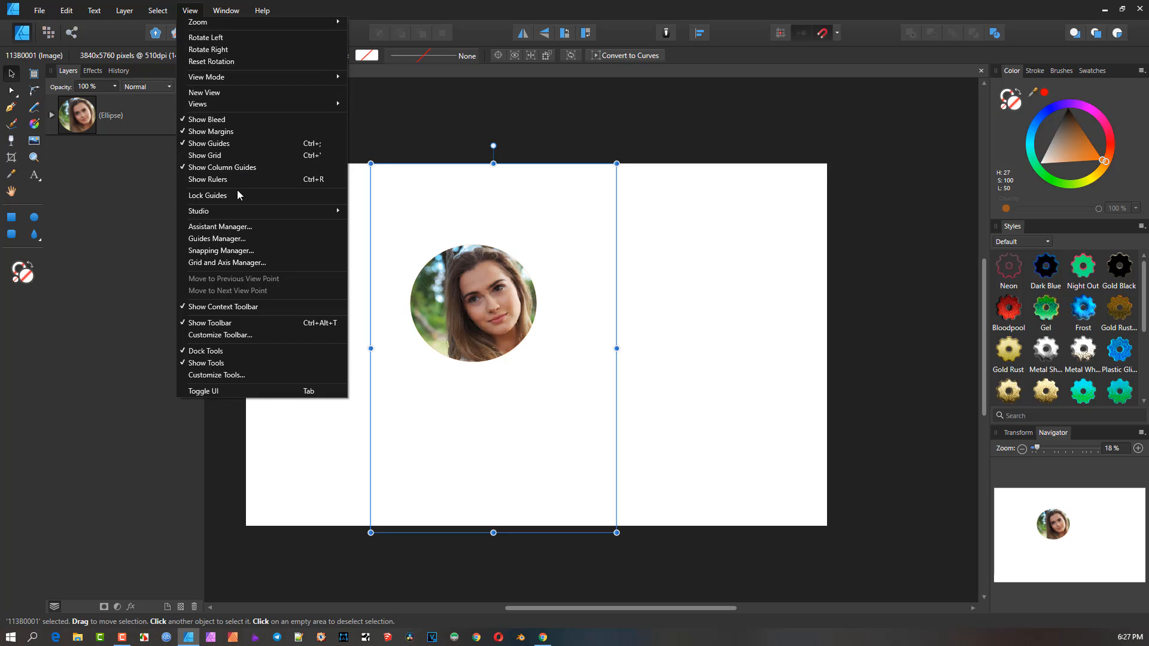
click(230, 336)
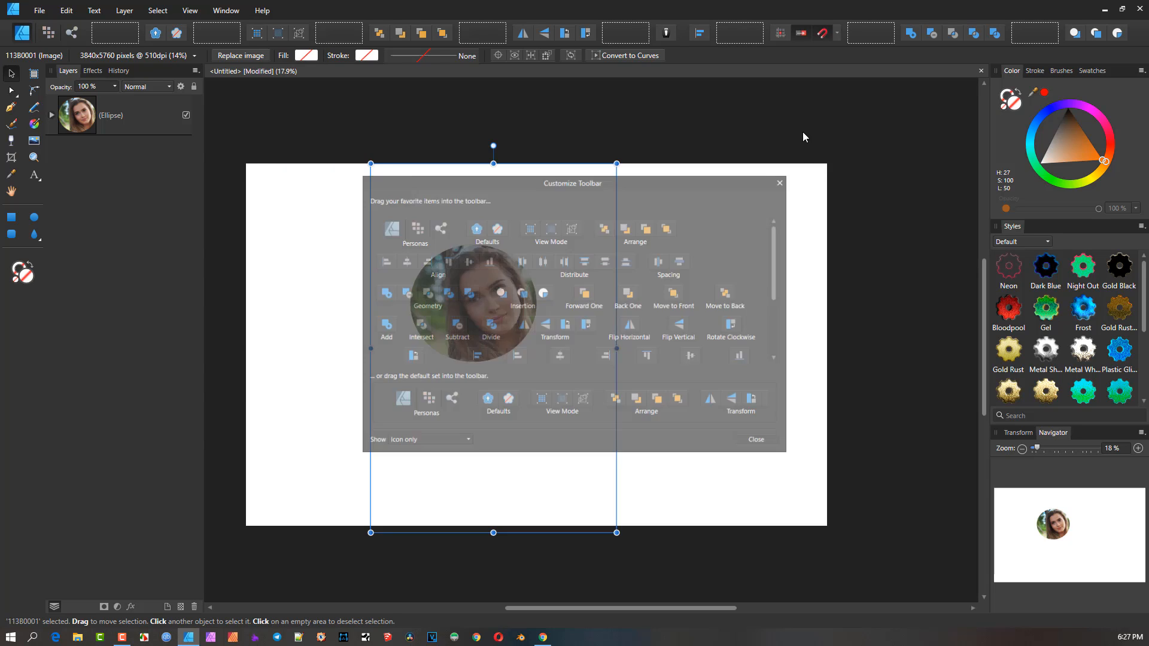
drag(666, 35, 737, 258)
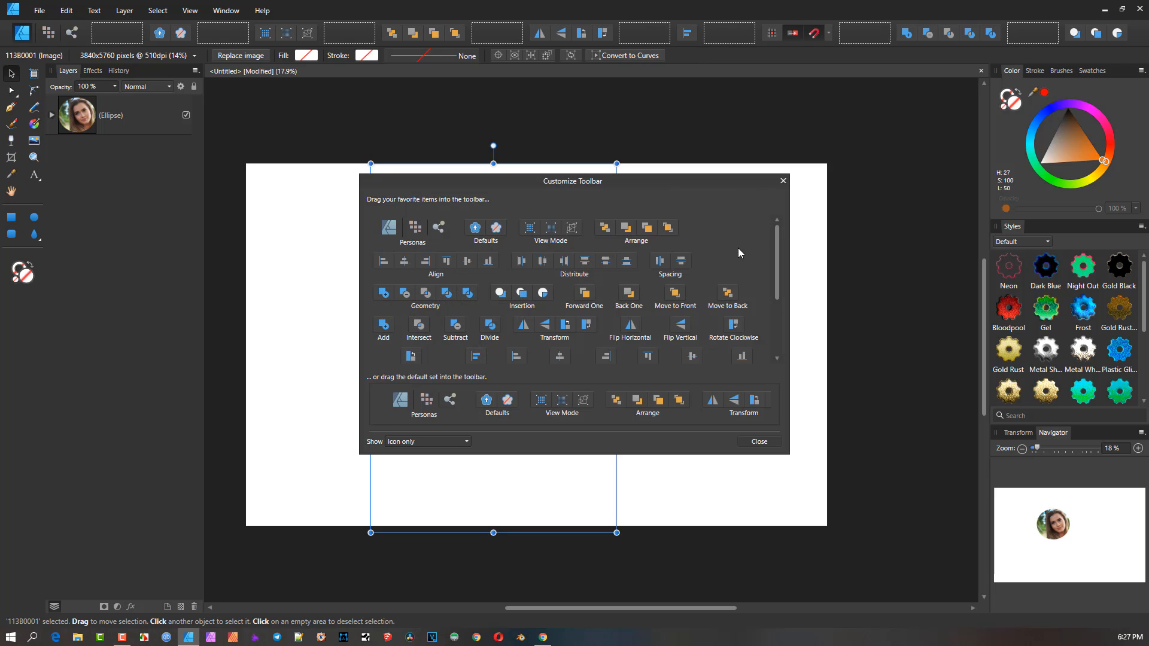
click(759, 442)
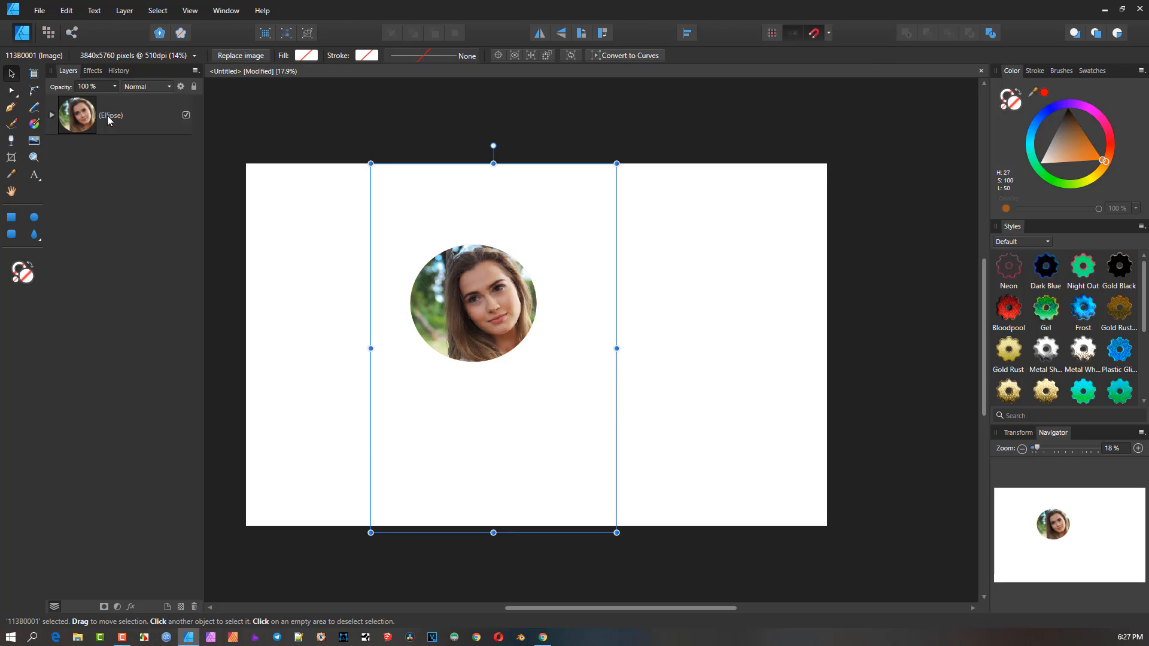
Step: Add an empty pixel layer above the ellipse and a regular layer on top of it
click(125, 11)
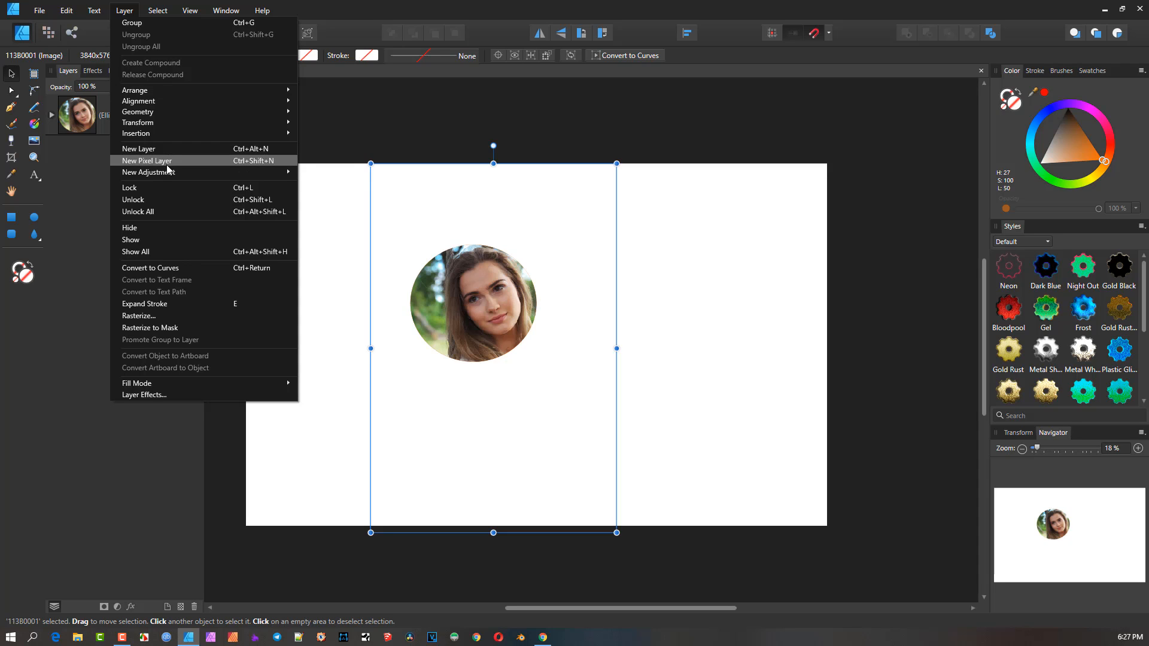
mouse_move(169, 174)
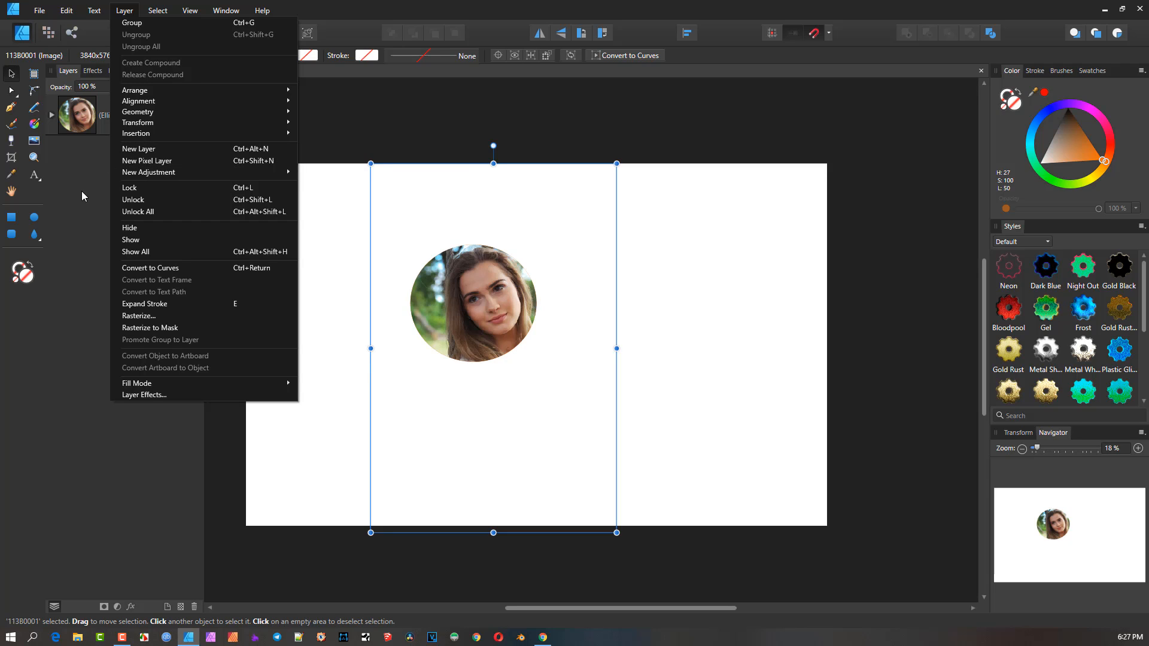
click(87, 392)
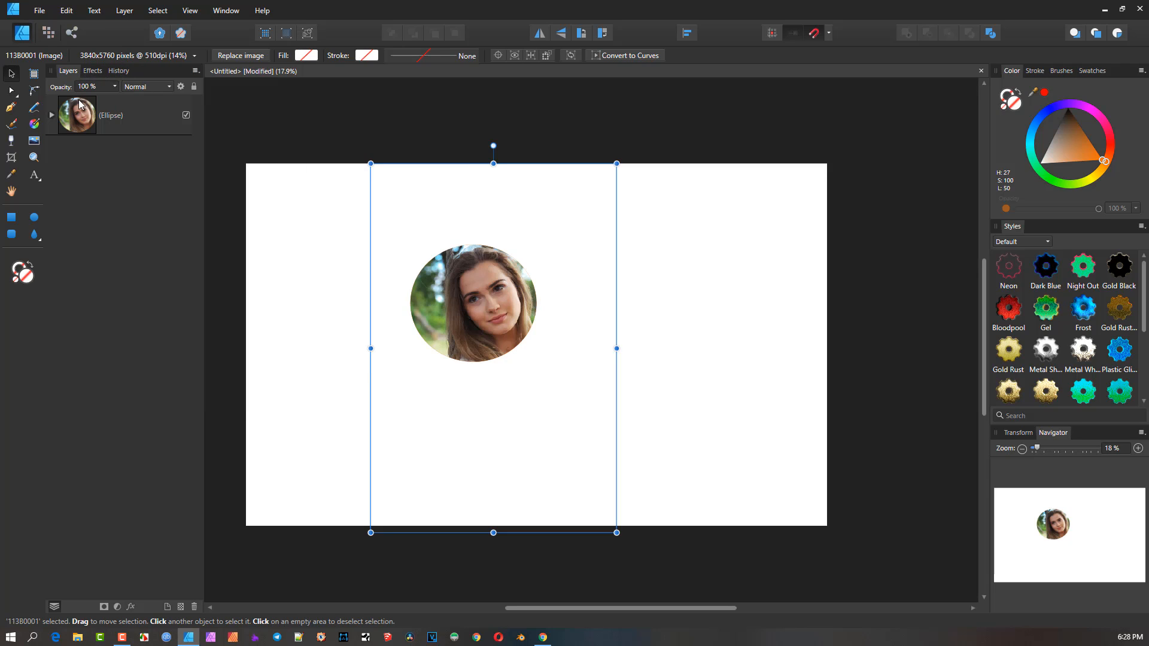
click(127, 120)
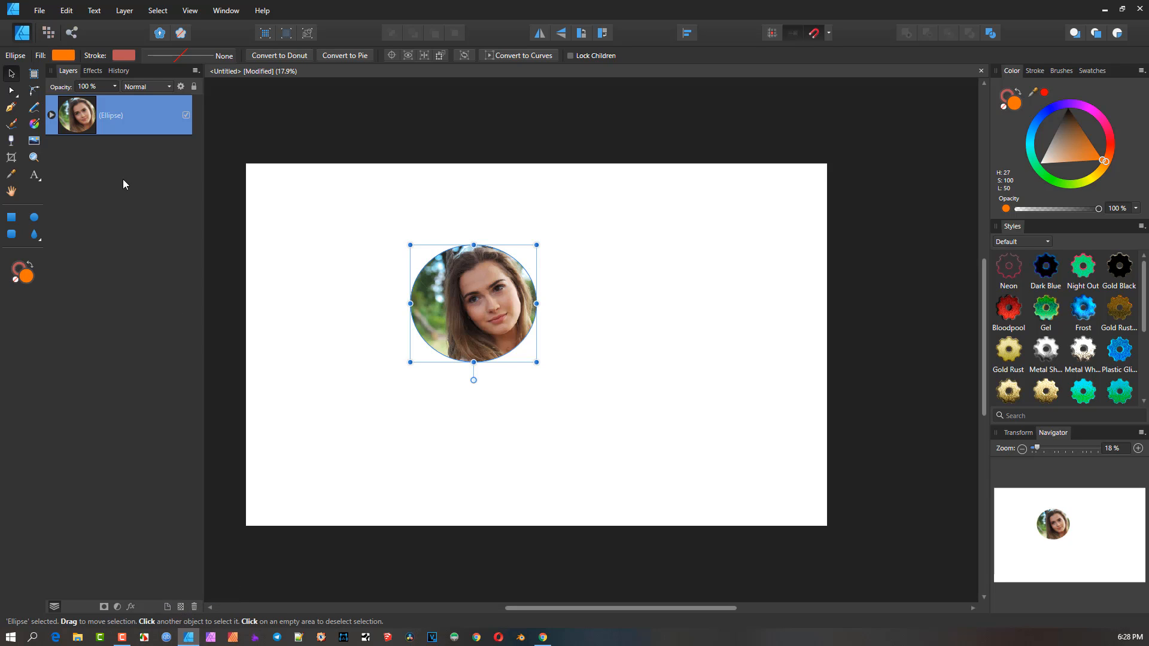
click(182, 607)
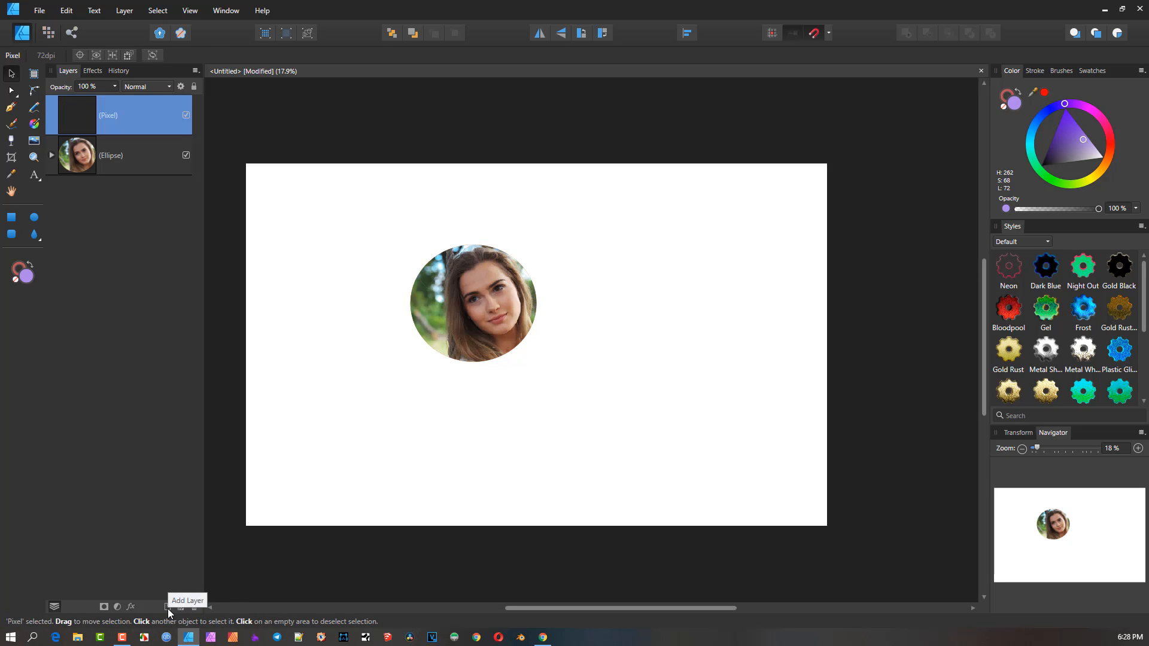
click(168, 607)
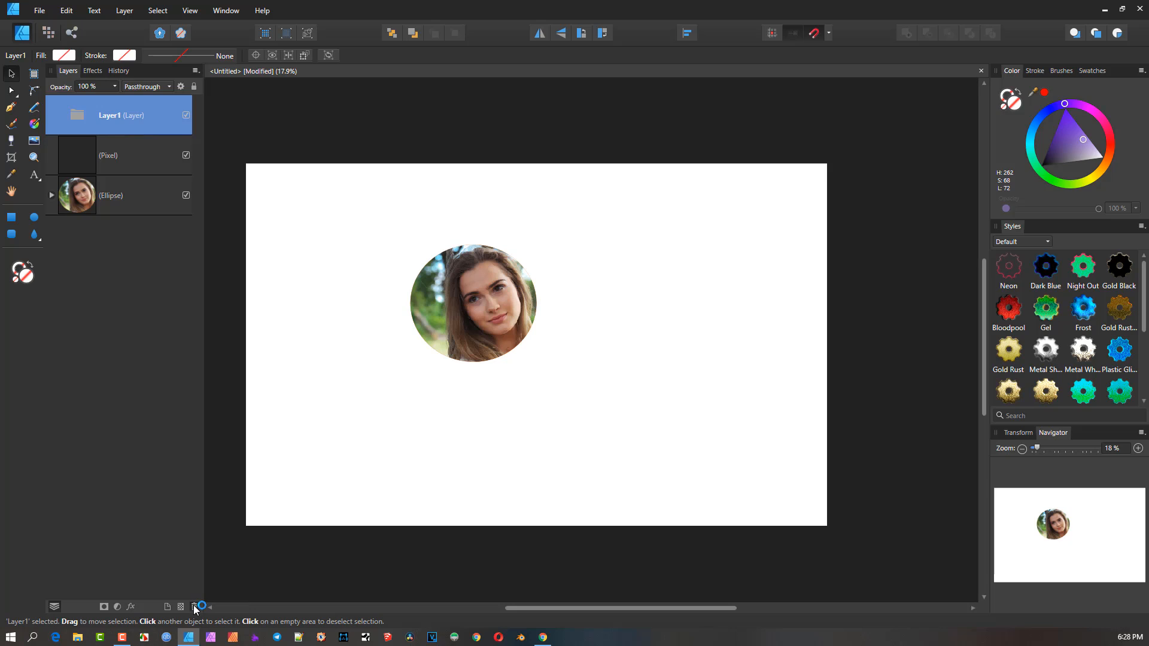
Step: Delete the new regular layer and the empty pixel layer, keeping only the ellipse
click(195, 607)
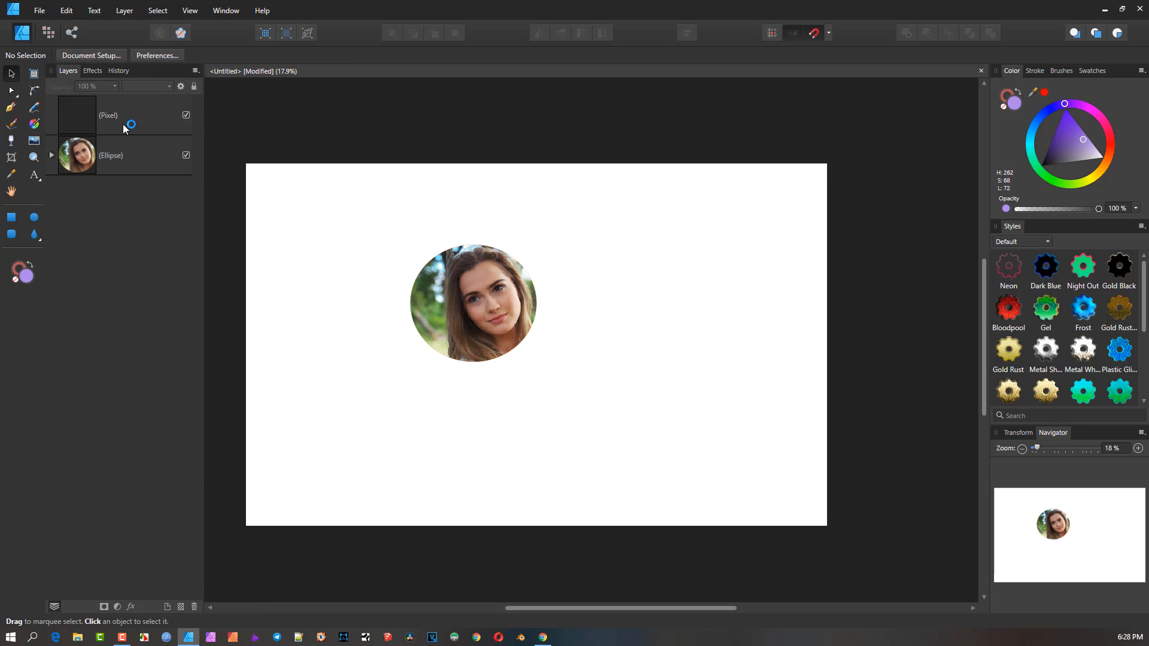
drag(123, 116, 195, 608)
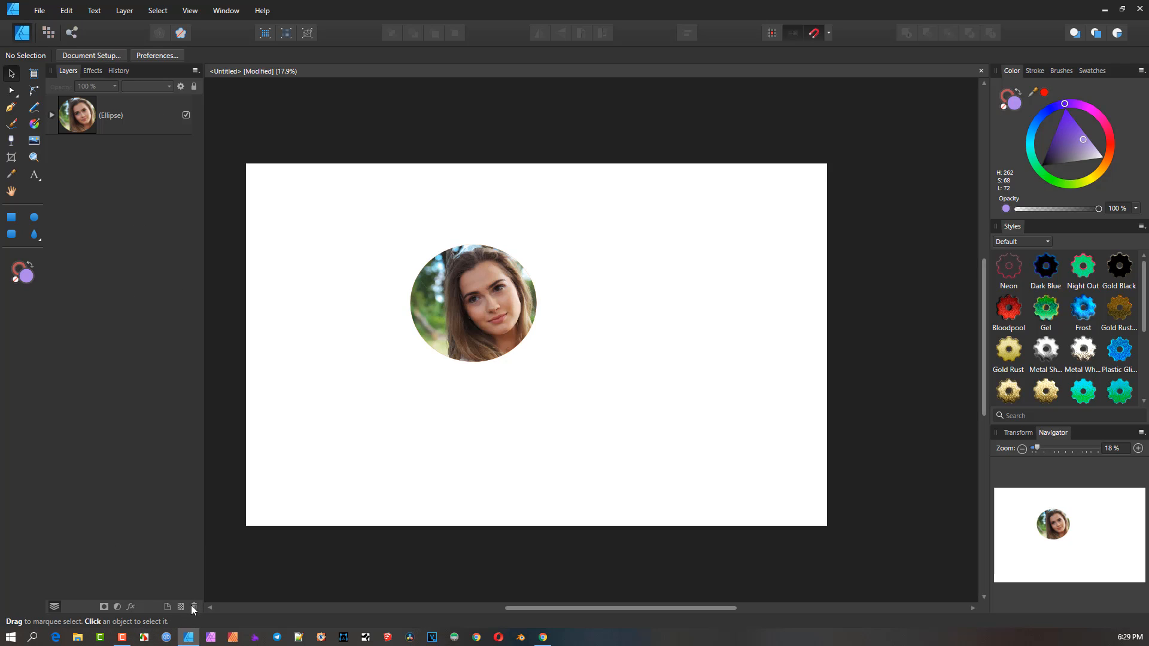
click(131, 607)
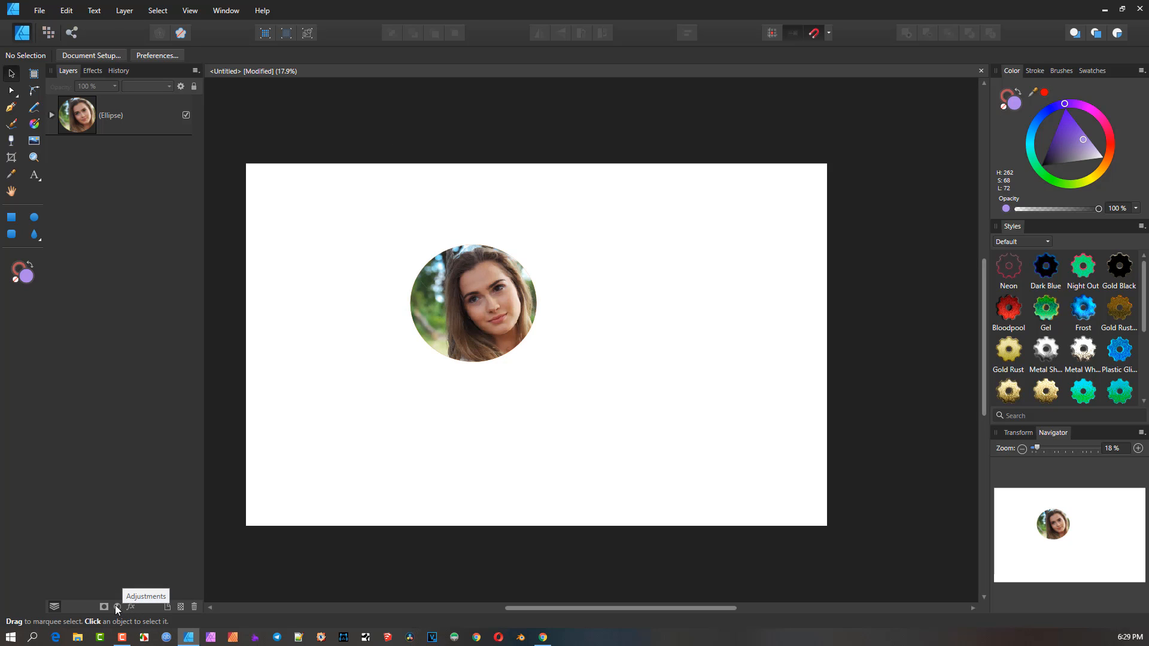
Step: Apply a Black and White adjustment to the ellipse containing the portrait
click(124, 11)
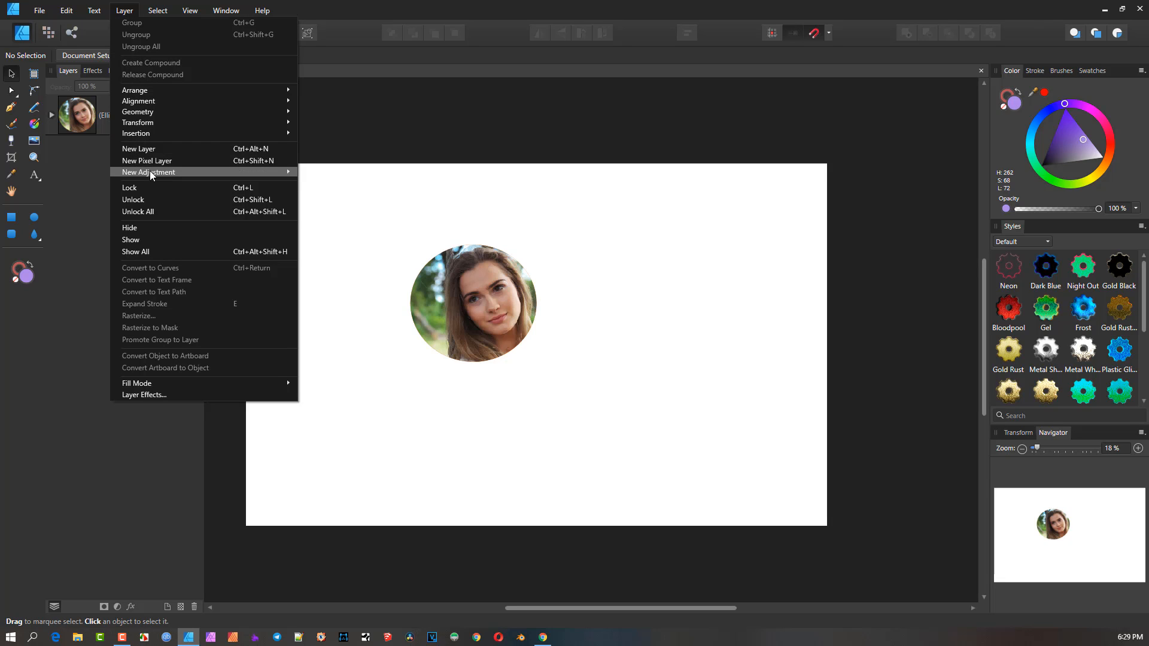
mouse_move(151, 171)
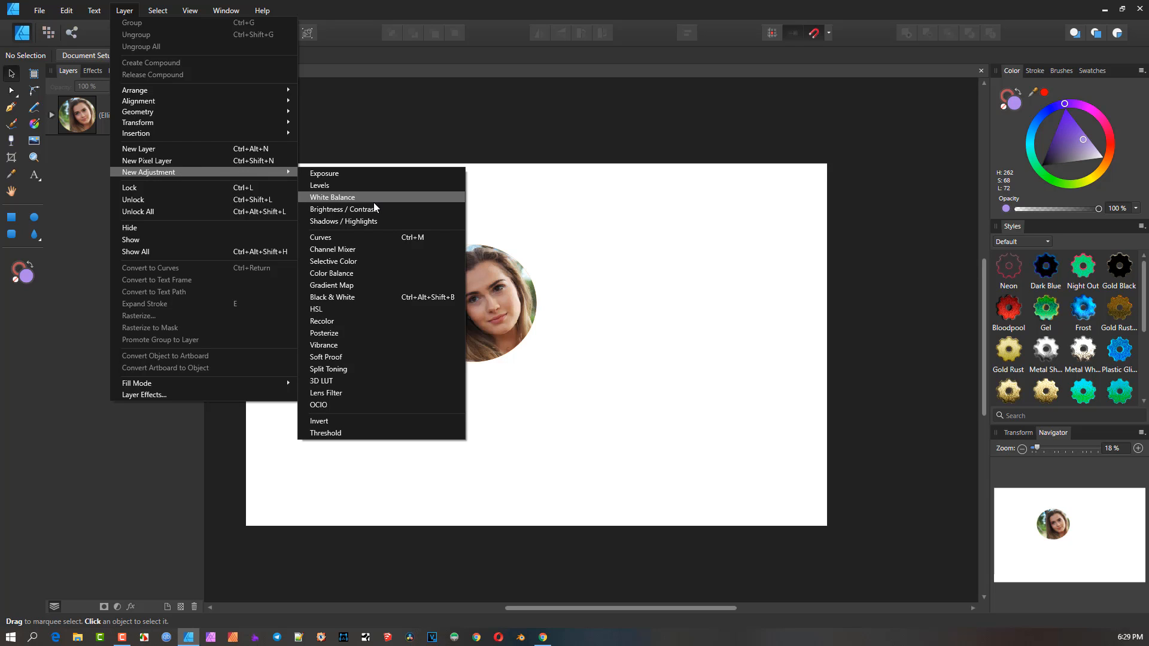
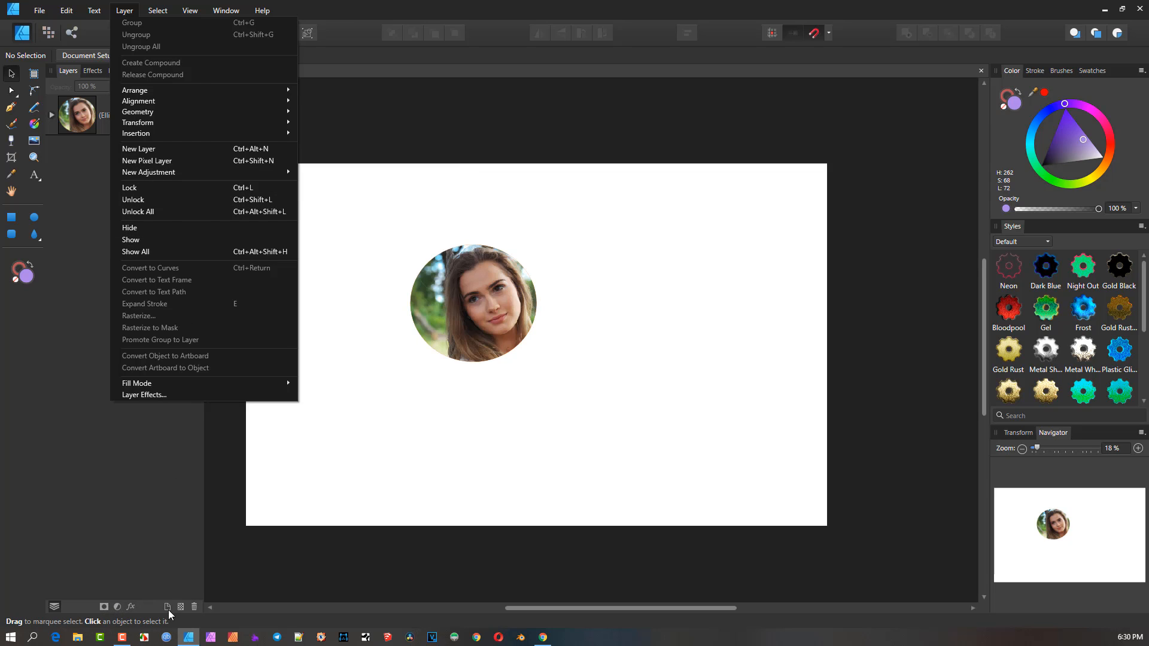
click(152, 608)
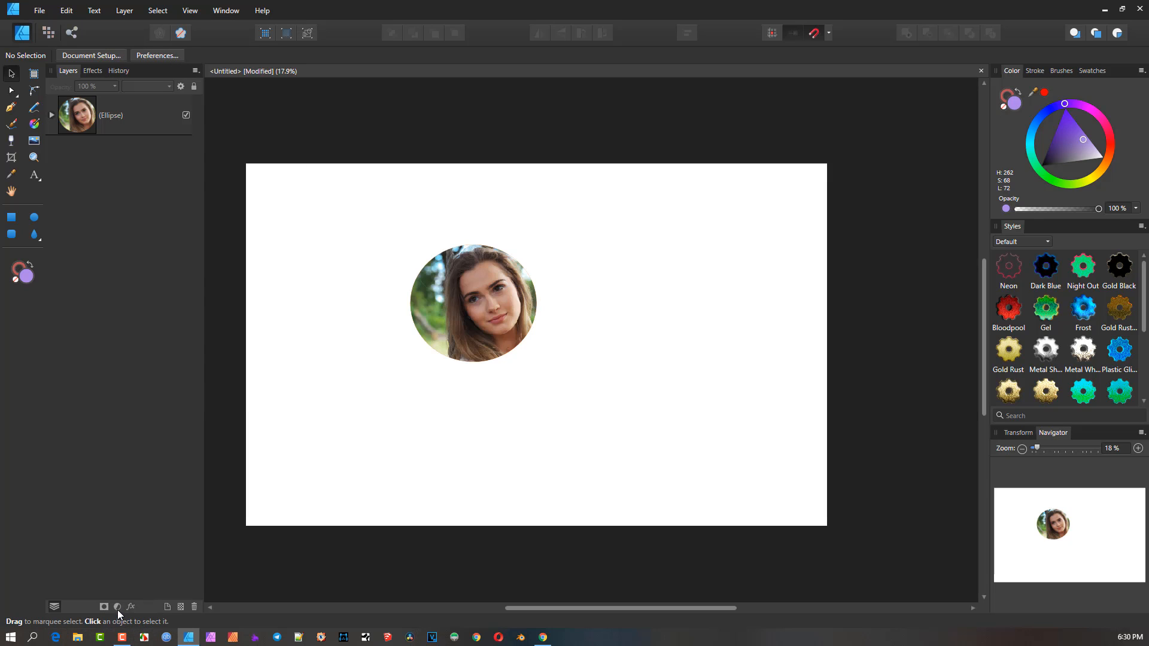
click(113, 110)
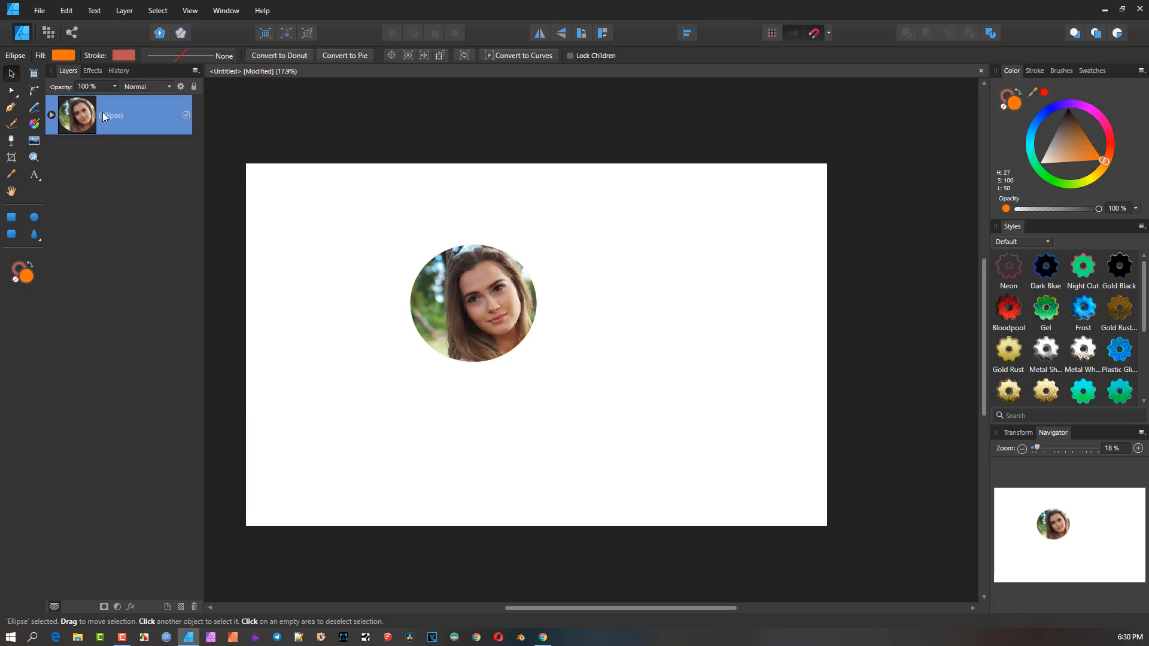
click(117, 607)
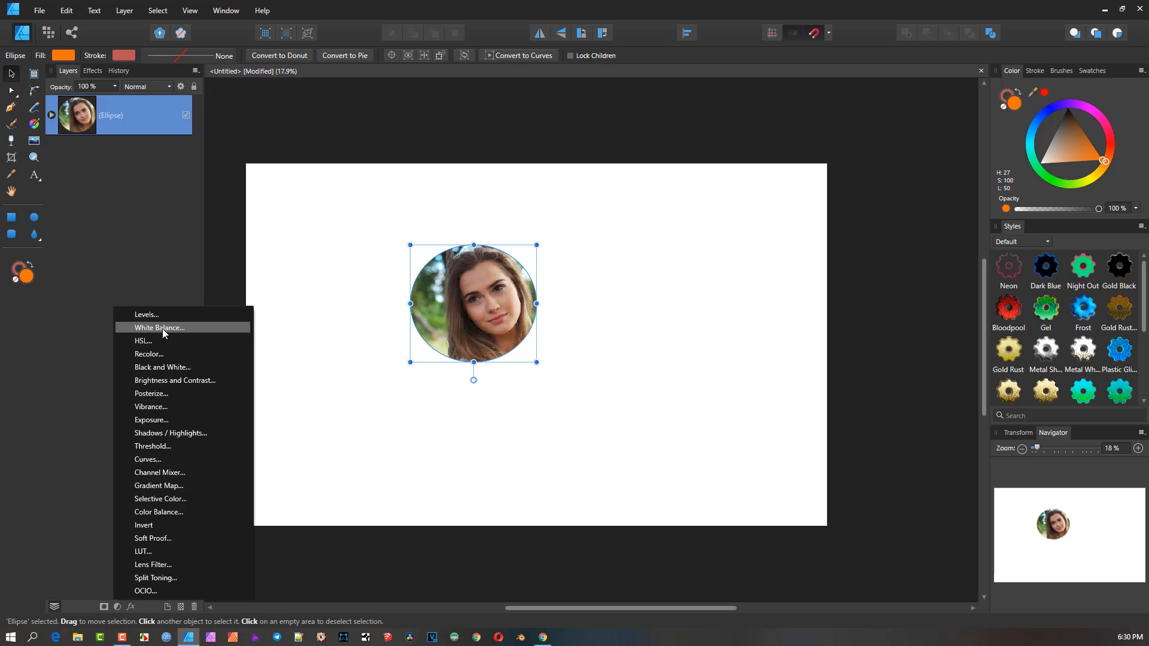
click(173, 369)
Step: Lower the Red level of the Black & White adjustment to 86%
scroll(485, 297, up, 1)
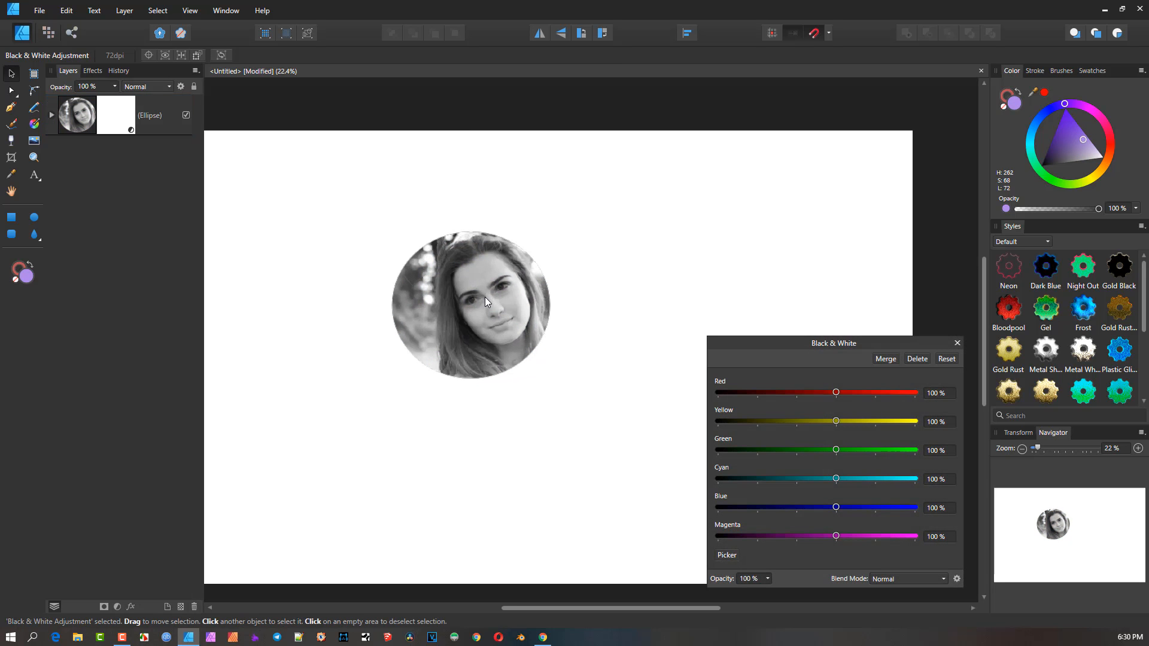
scroll(512, 293, up, 1)
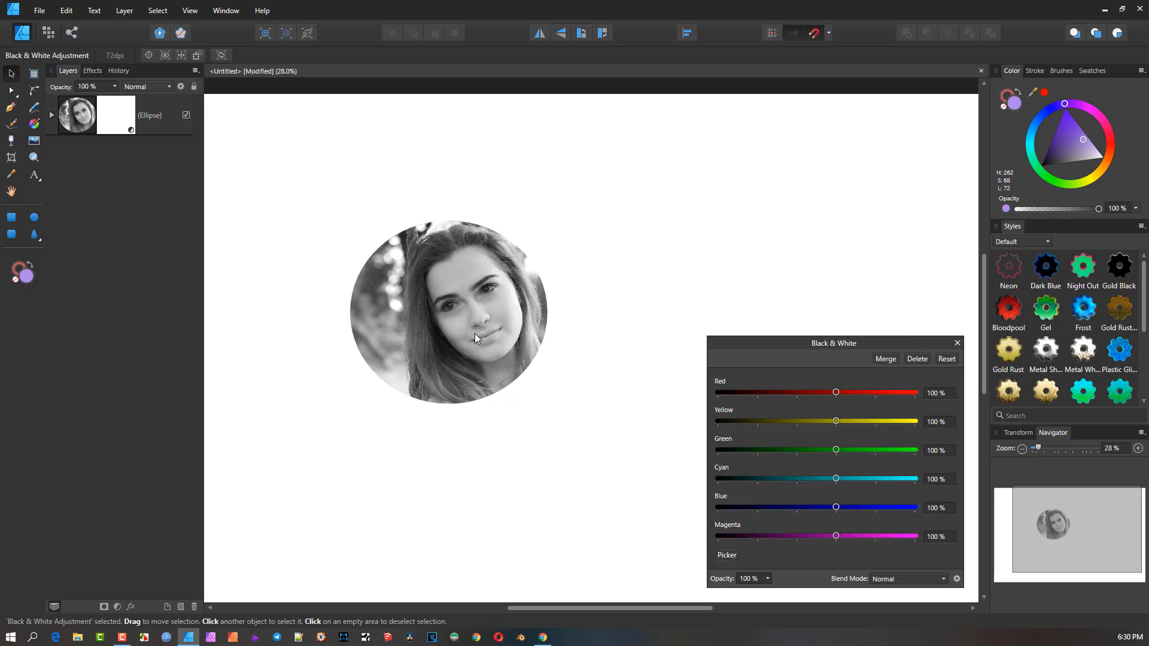
drag(838, 343, 749, 172)
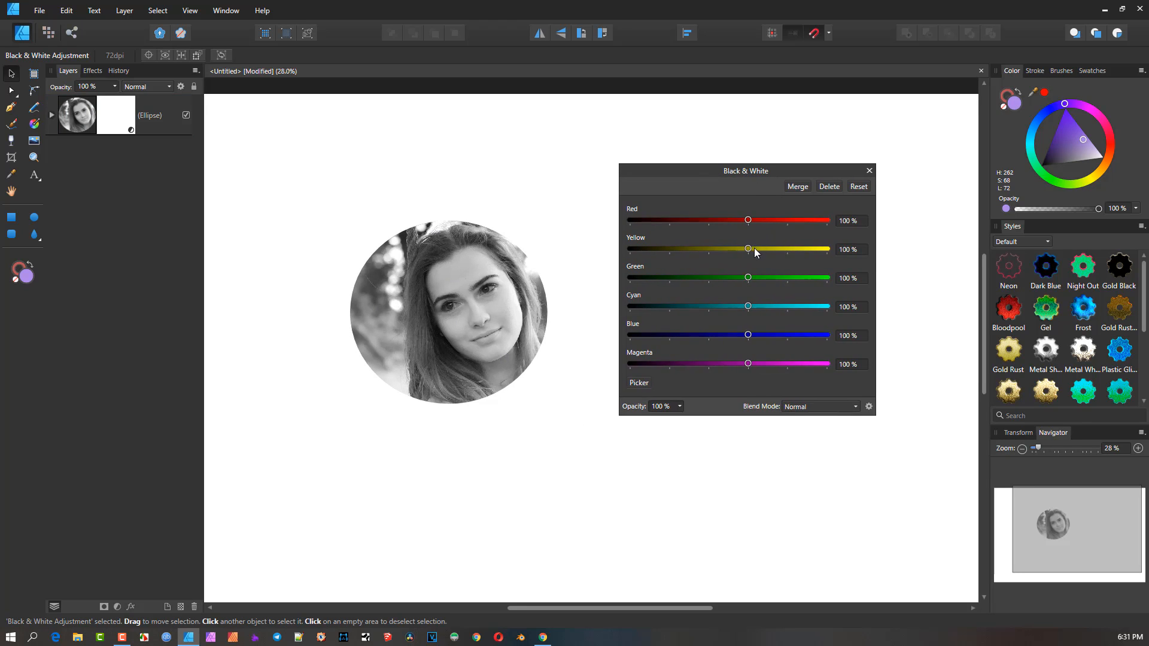
drag(749, 220, 745, 247)
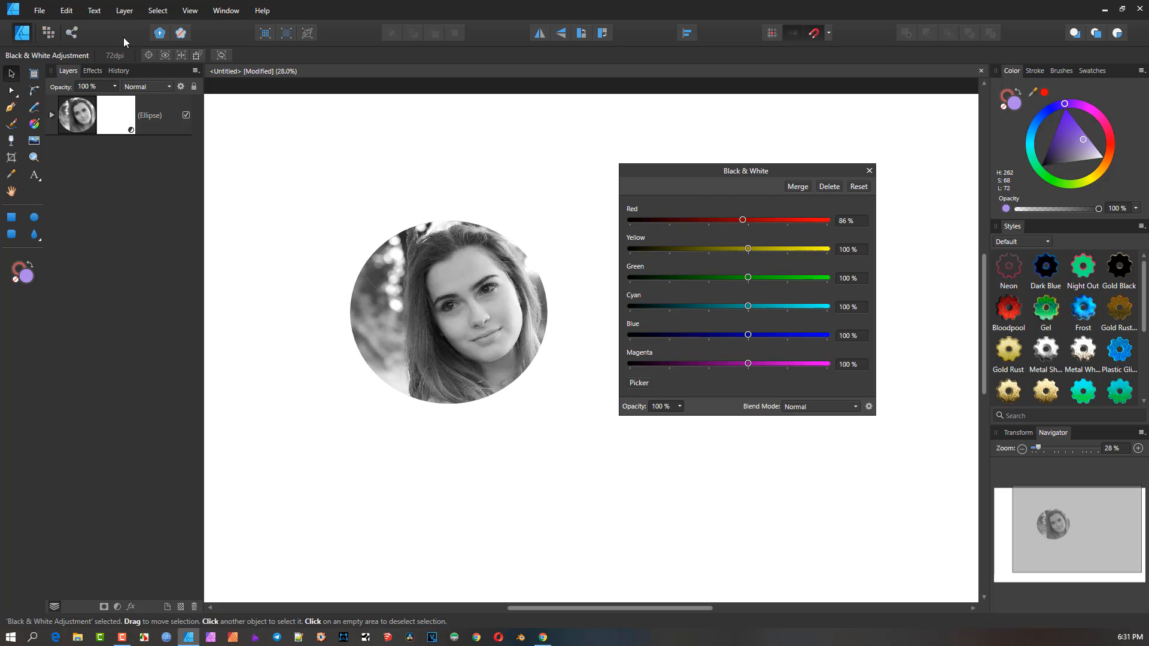
click(126, 11)
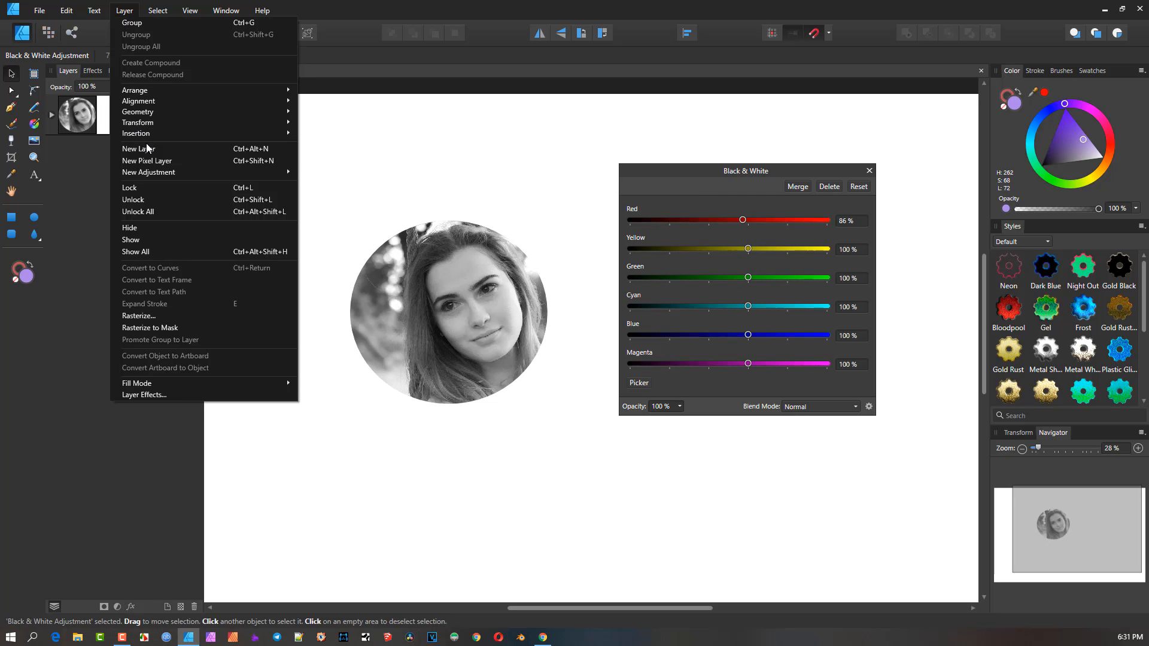
mouse_move(149, 172)
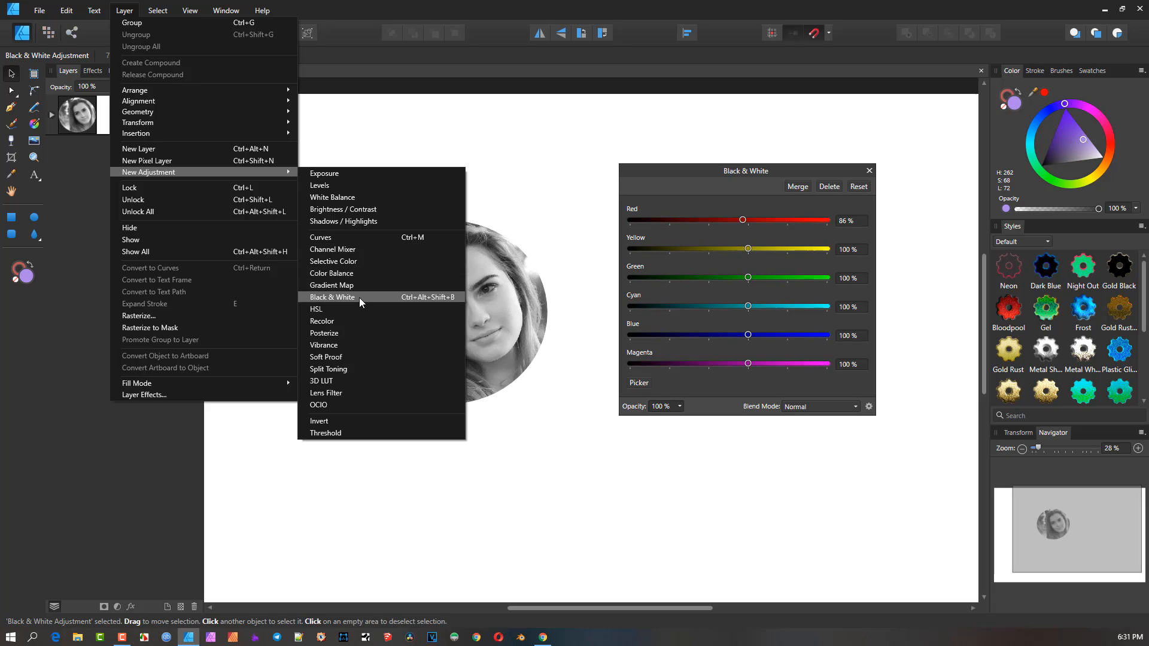
click(104, 531)
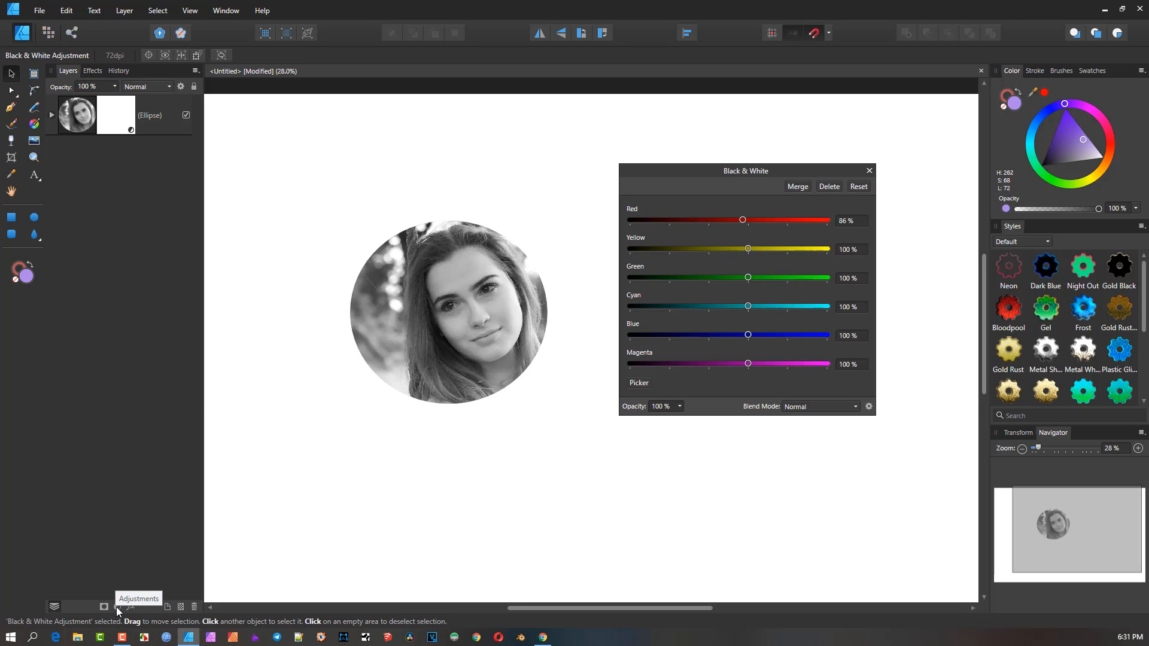
click(118, 607)
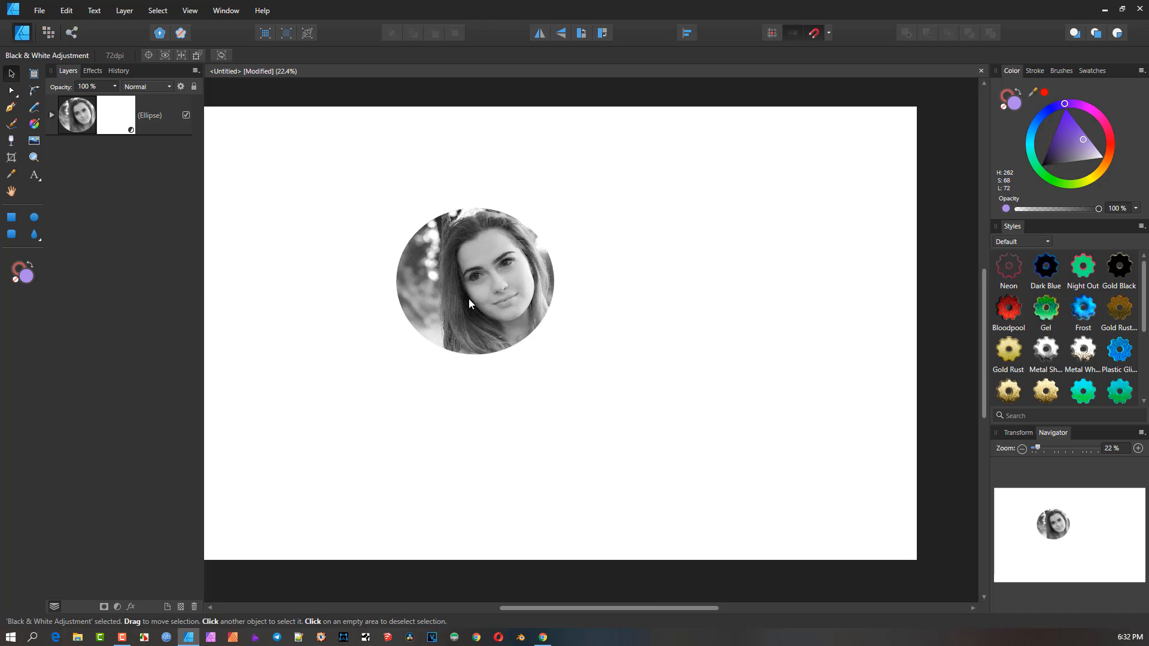
Step: Check the Black & White adjustment's settings, then expand the ellipse's layer and toggle the nested adjustment's visibility off and back on
double_click(117, 117)
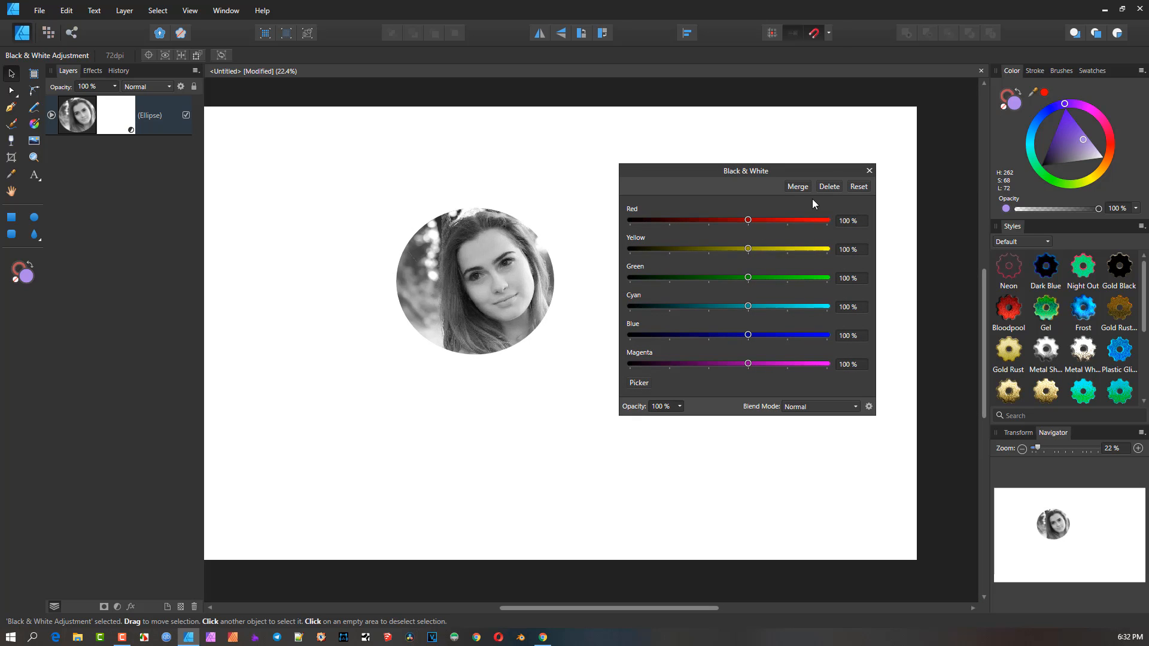
click(870, 172)
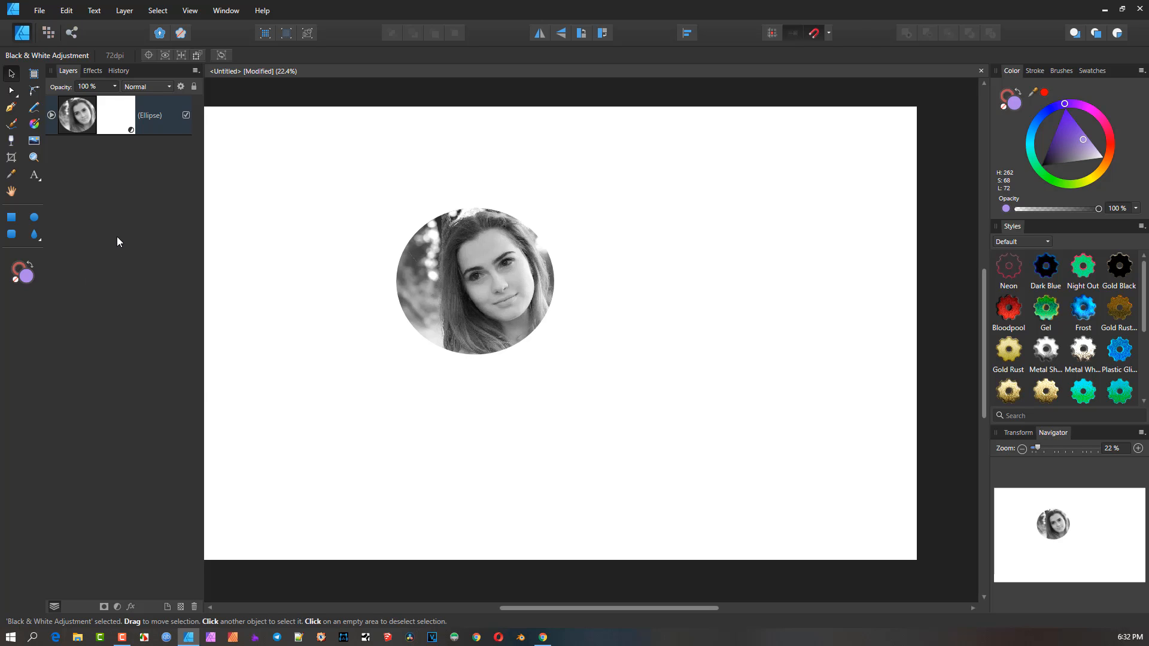
click(51, 115)
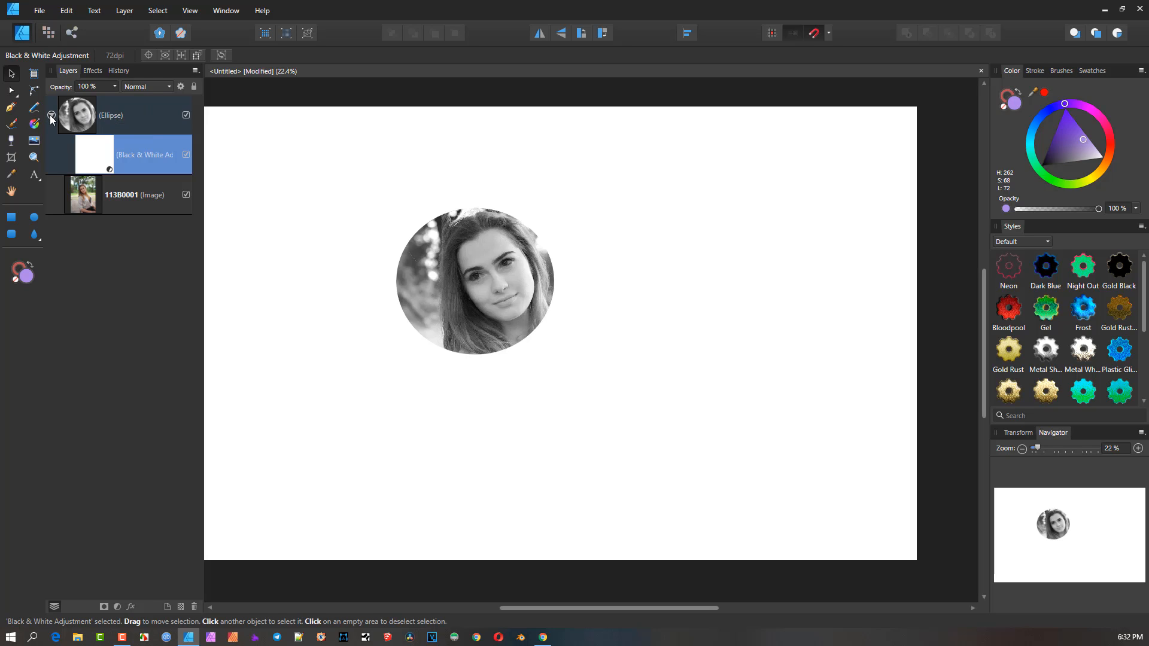
click(187, 154)
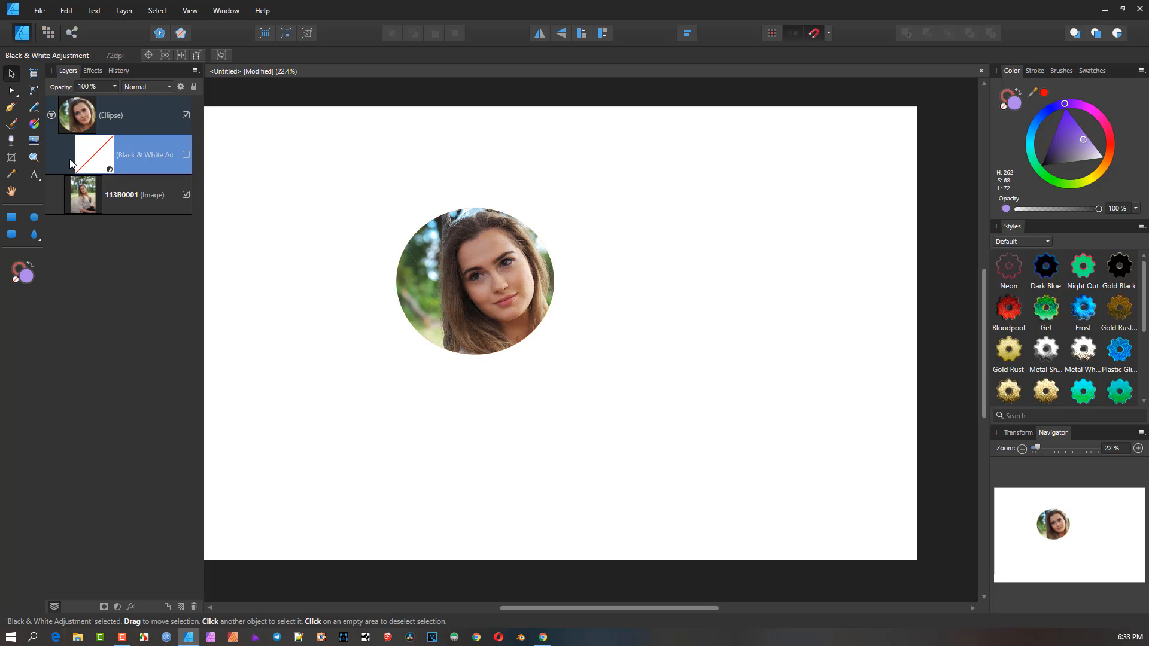
click(186, 155)
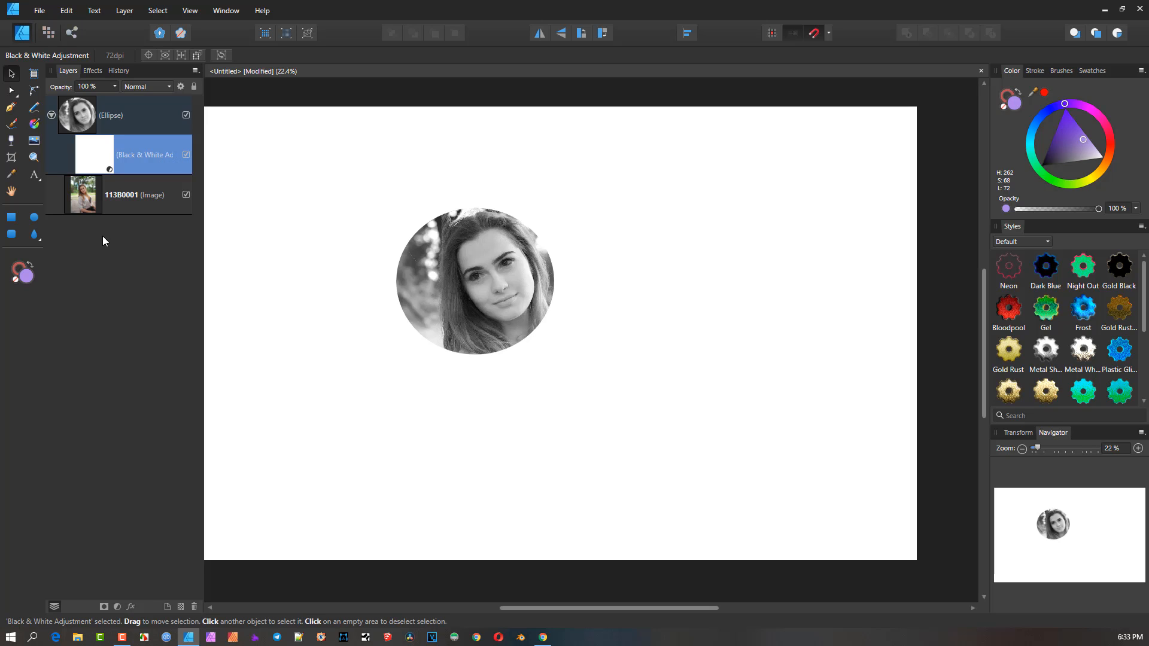
Step: Try moving the Black & White adjustment out of the ellipse to below it, then undo the move
drag(93, 155, 88, 256)
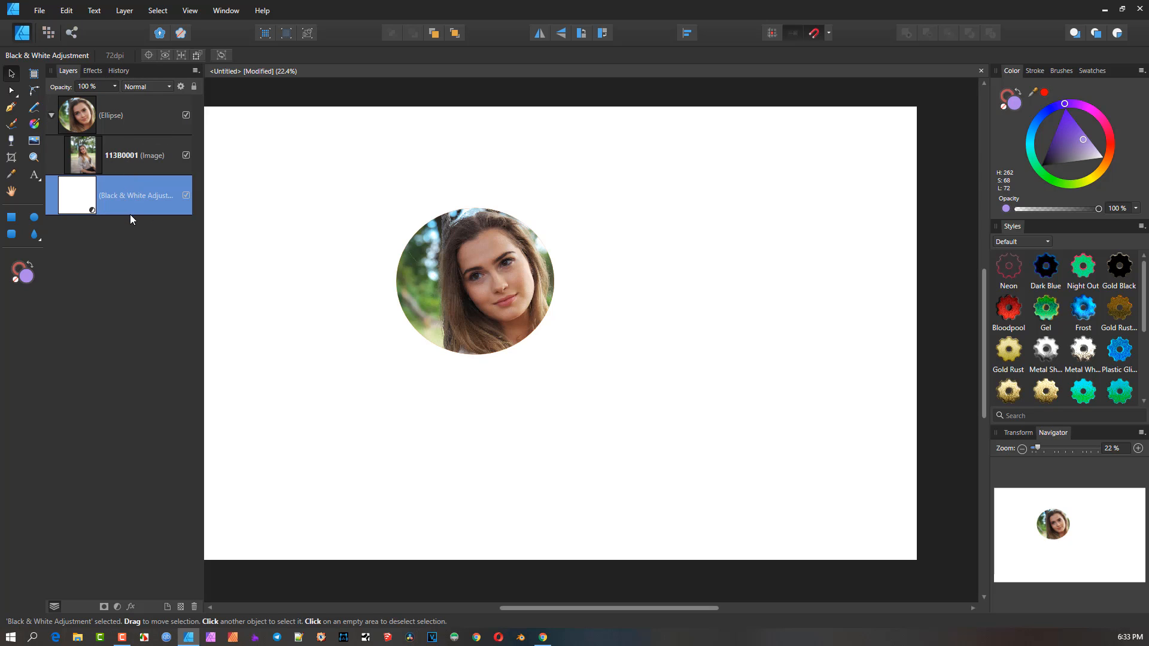
key(ctrl+z)
click(171, 120)
click(119, 118)
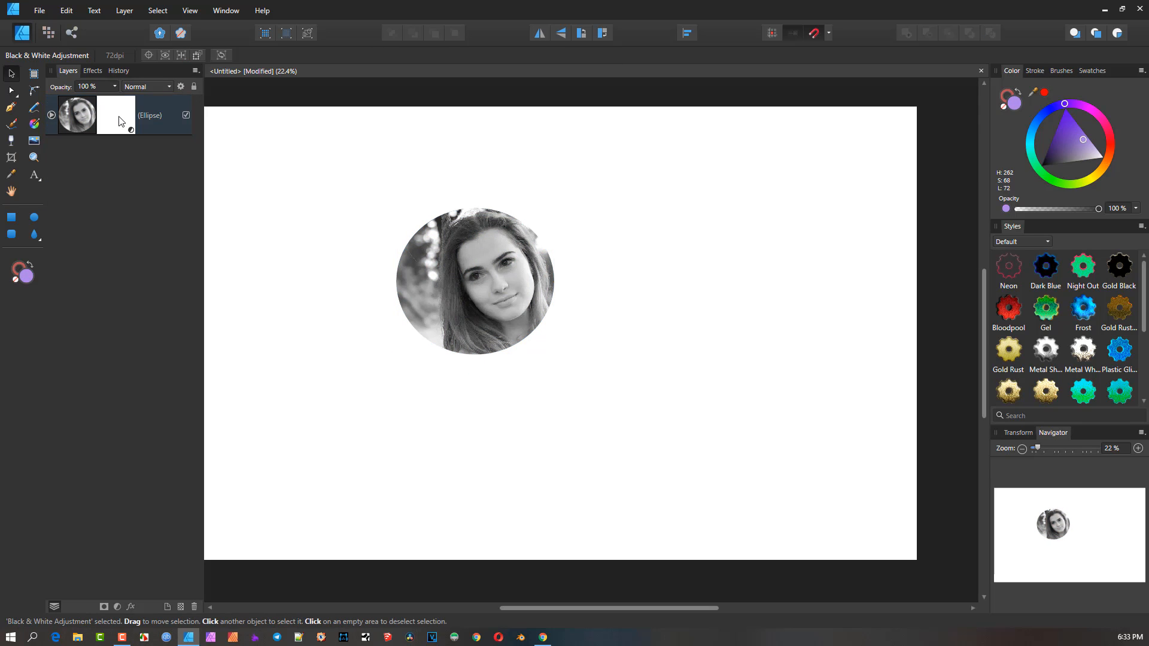
Step: Release the Black & White adjustment from the ellipse and toggle its visibility off and back on
right_click(119, 118)
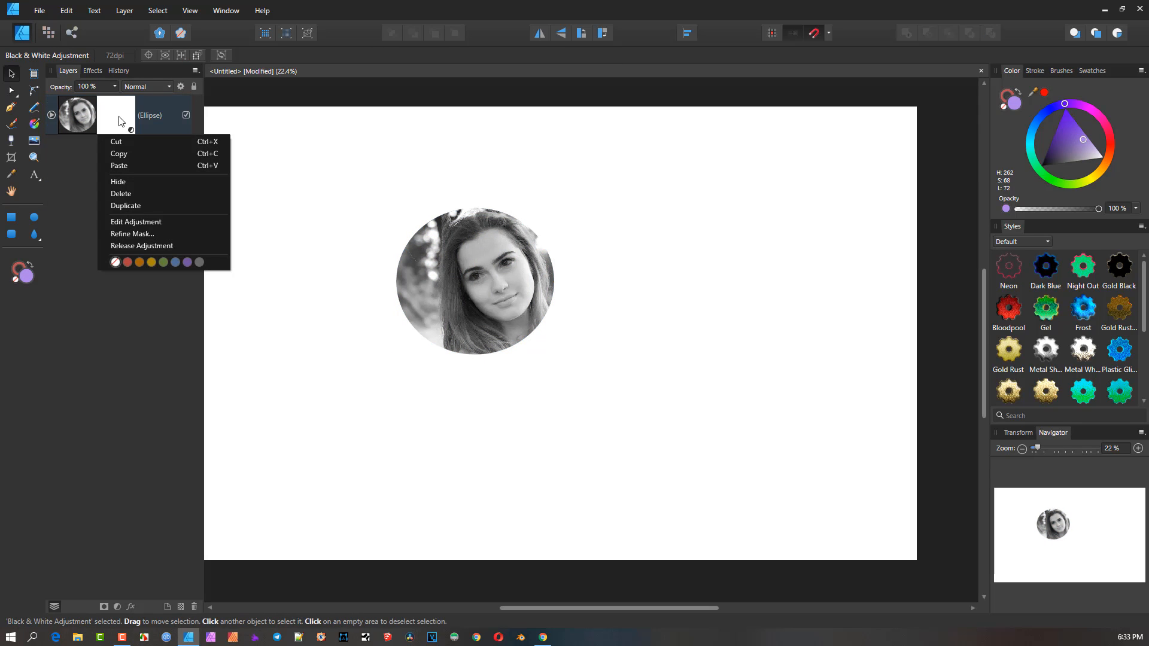
click(170, 248)
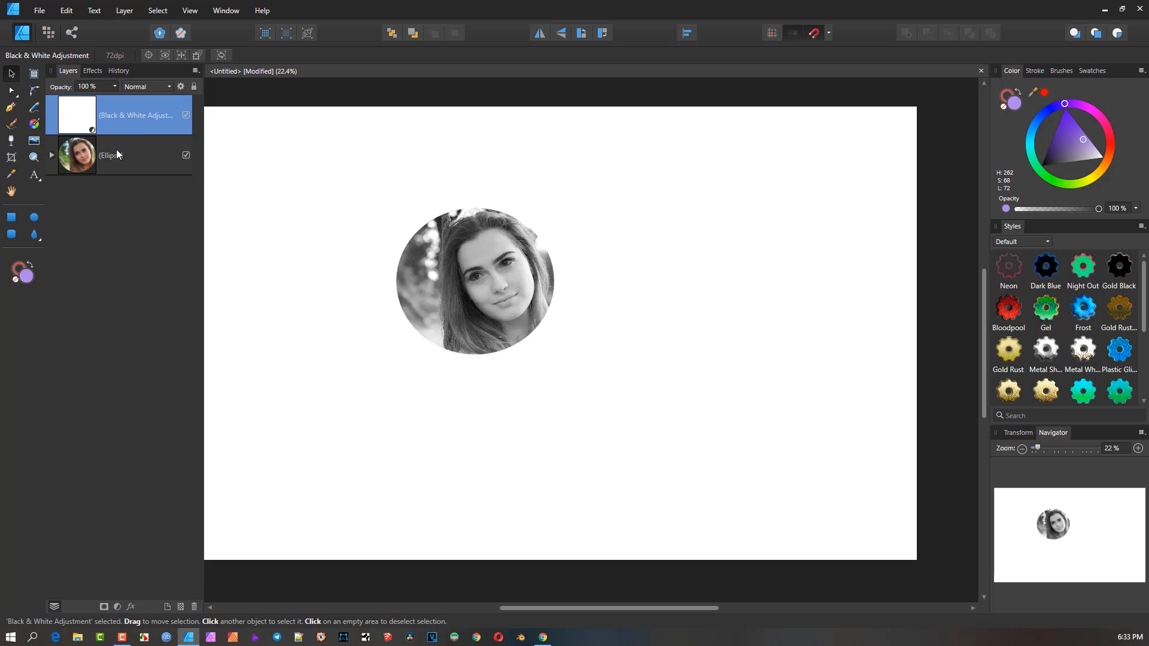
click(186, 116)
click(186, 116)
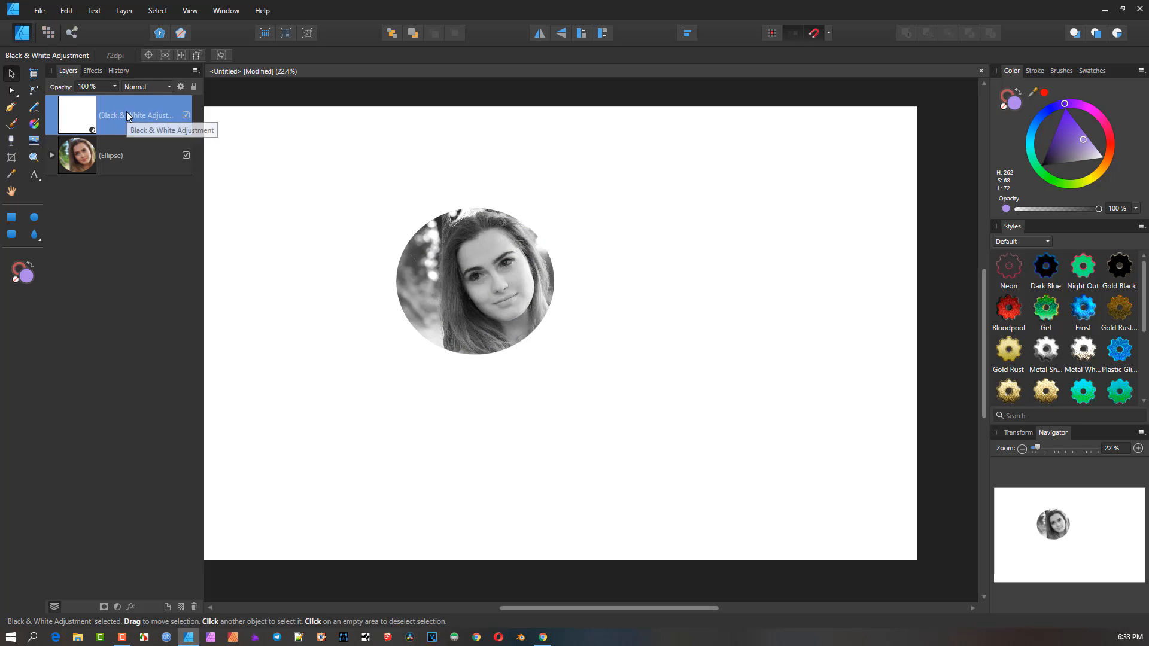
Step: Delete the released Black & White adjustment layer and expand the ellipse's layer to list the nested image
click(194, 607)
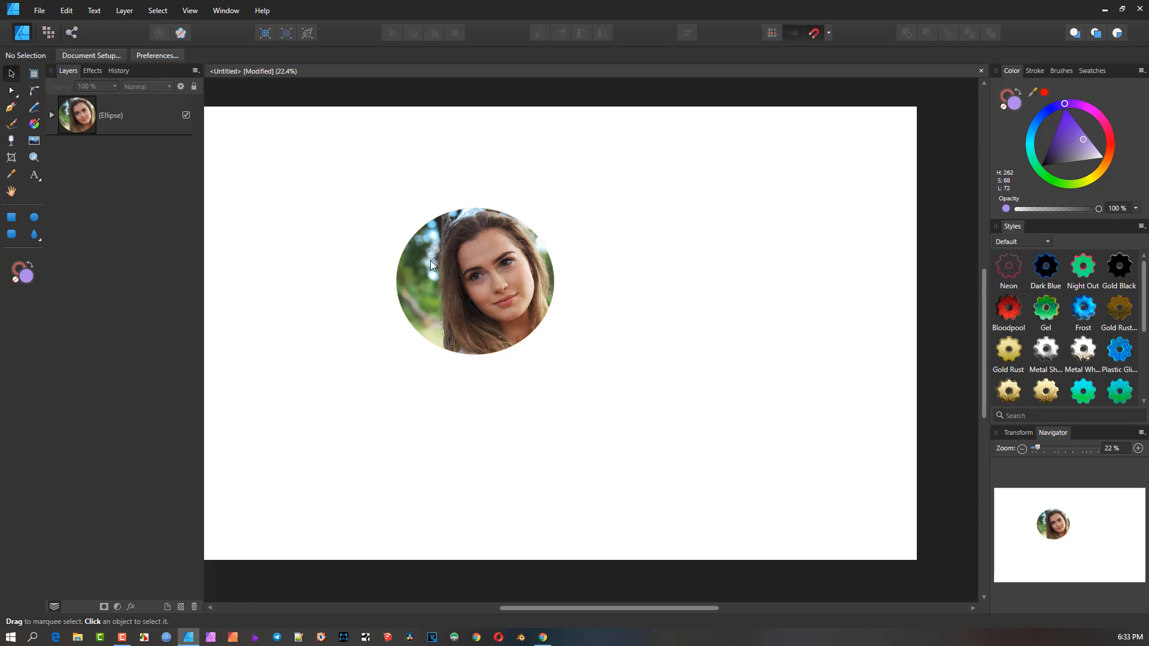
click(52, 116)
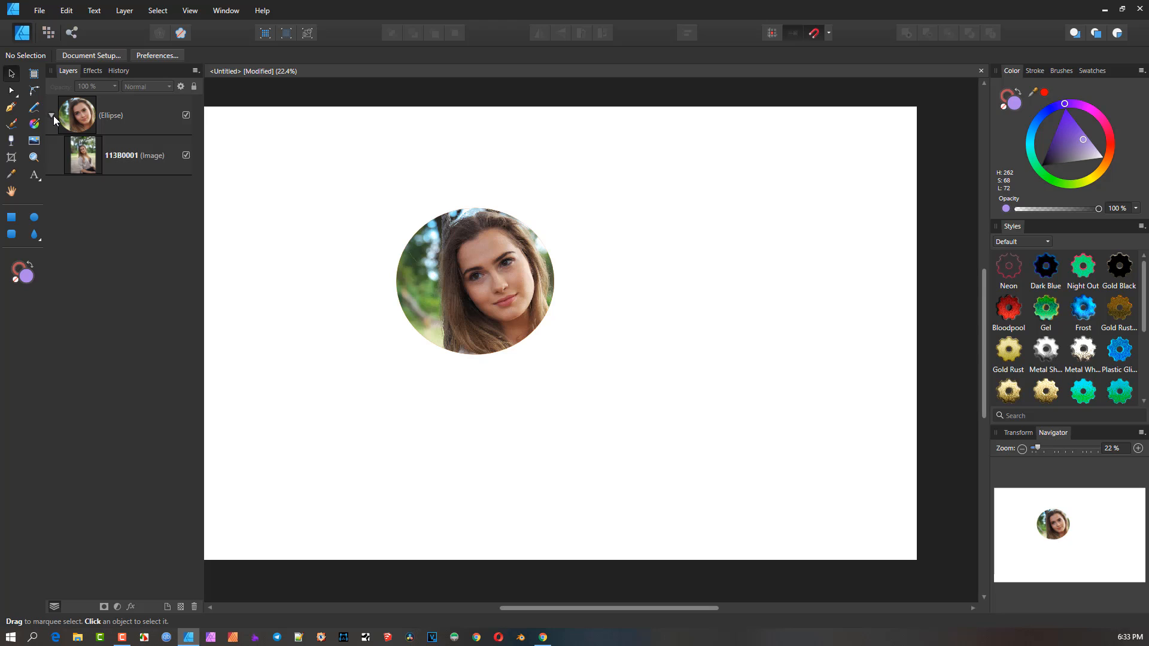
Step: Add an HSL adjustment to the ellipse and retarget its yellow colour range to a hue sampled from the portrait's forehead
click(112, 113)
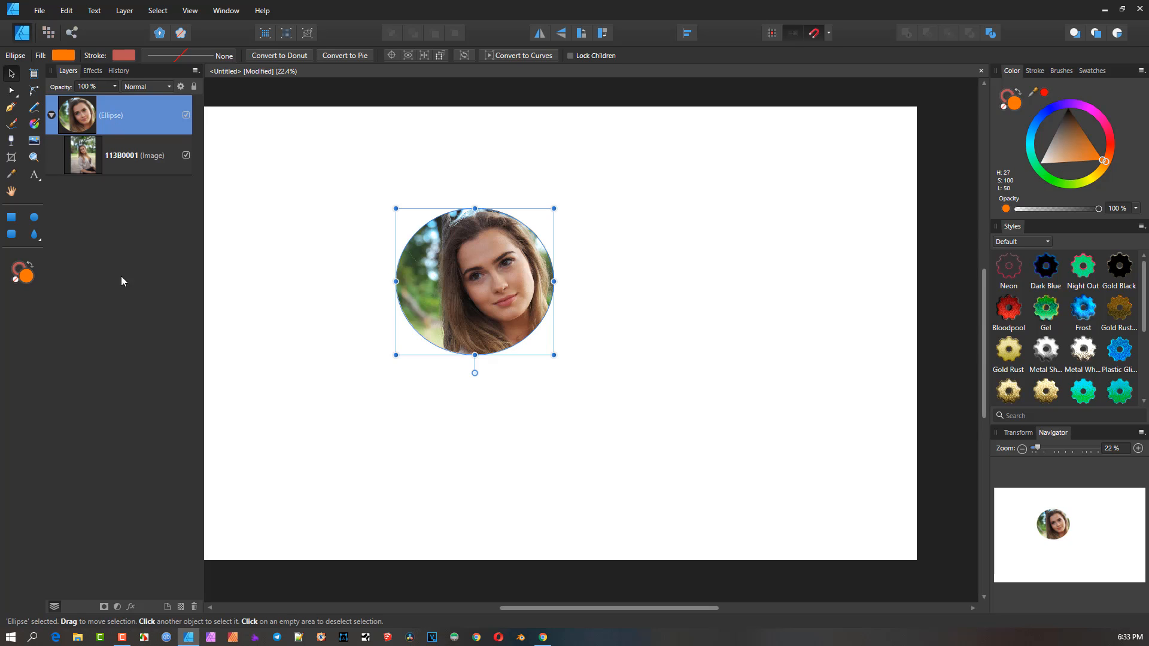
click(118, 608)
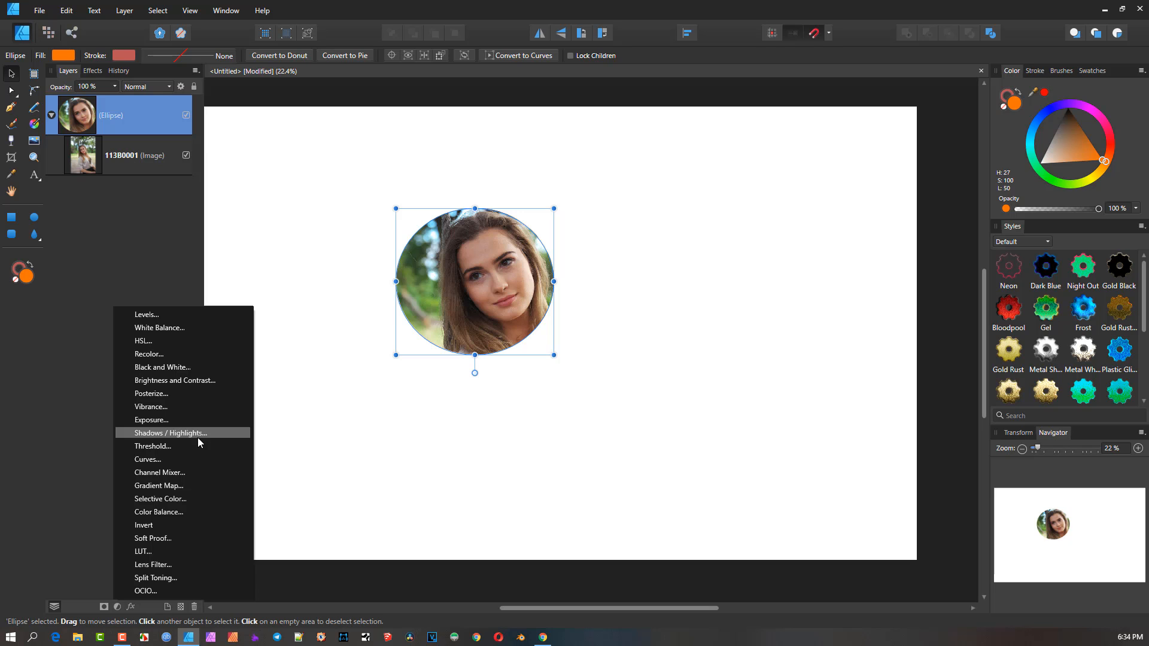
click(174, 341)
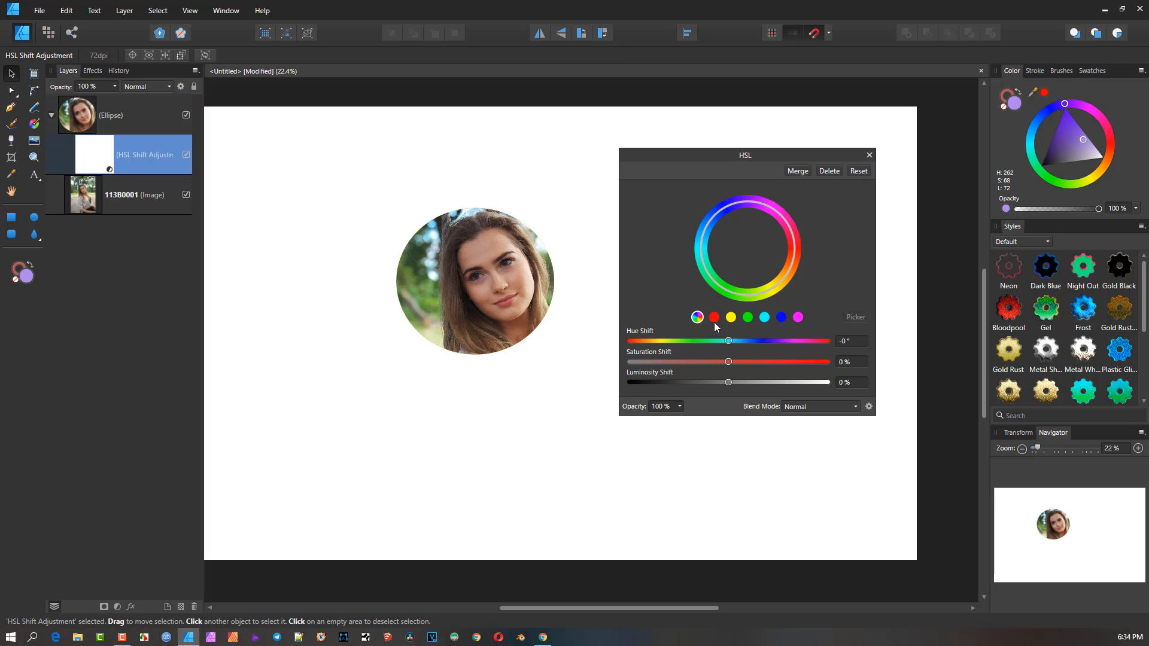
click(714, 320)
click(731, 318)
click(857, 319)
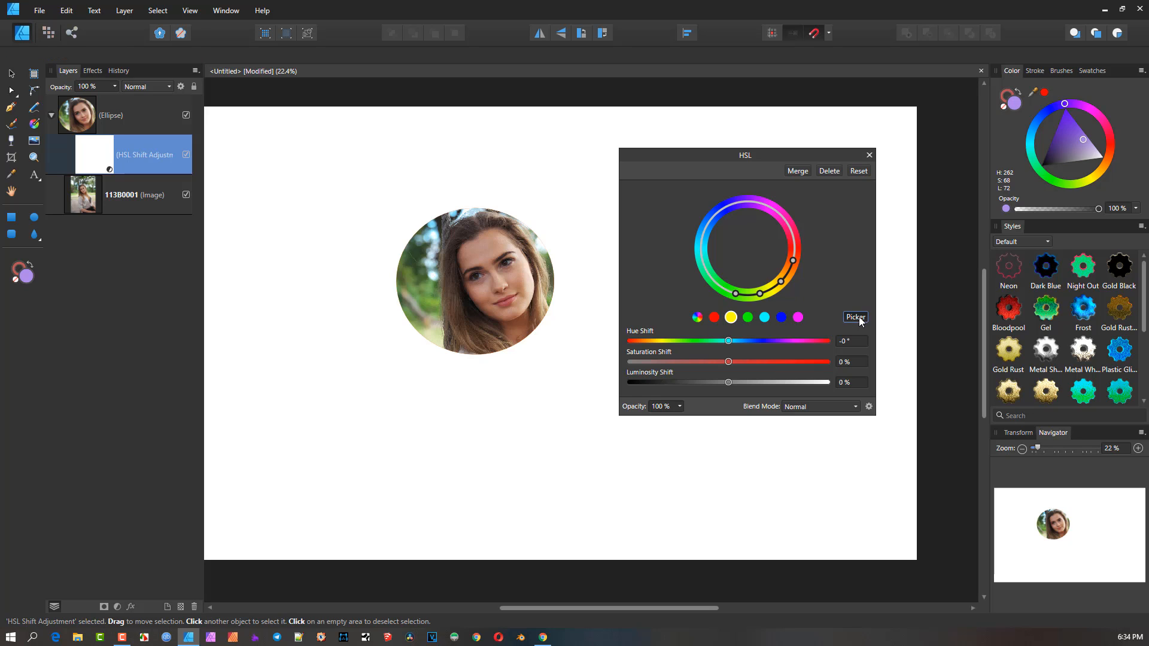
click(486, 245)
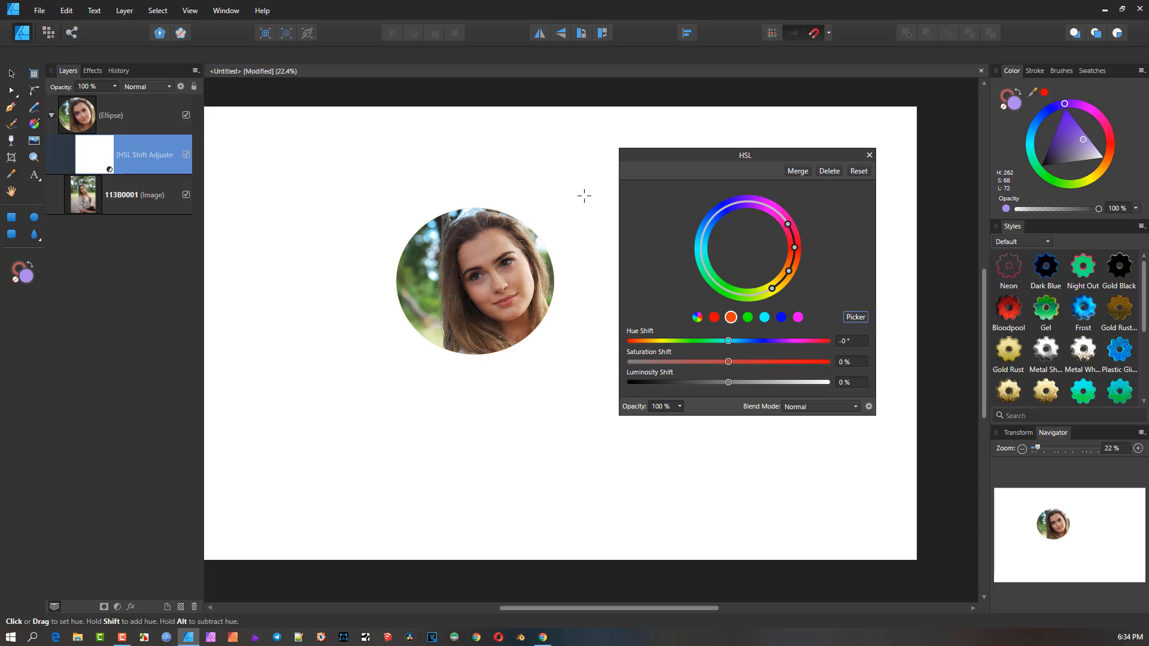
Step: Set the sampled colour range's saturation shift to -87% and toggle the HSL adjustment's visibility off and back on
click(118, 607)
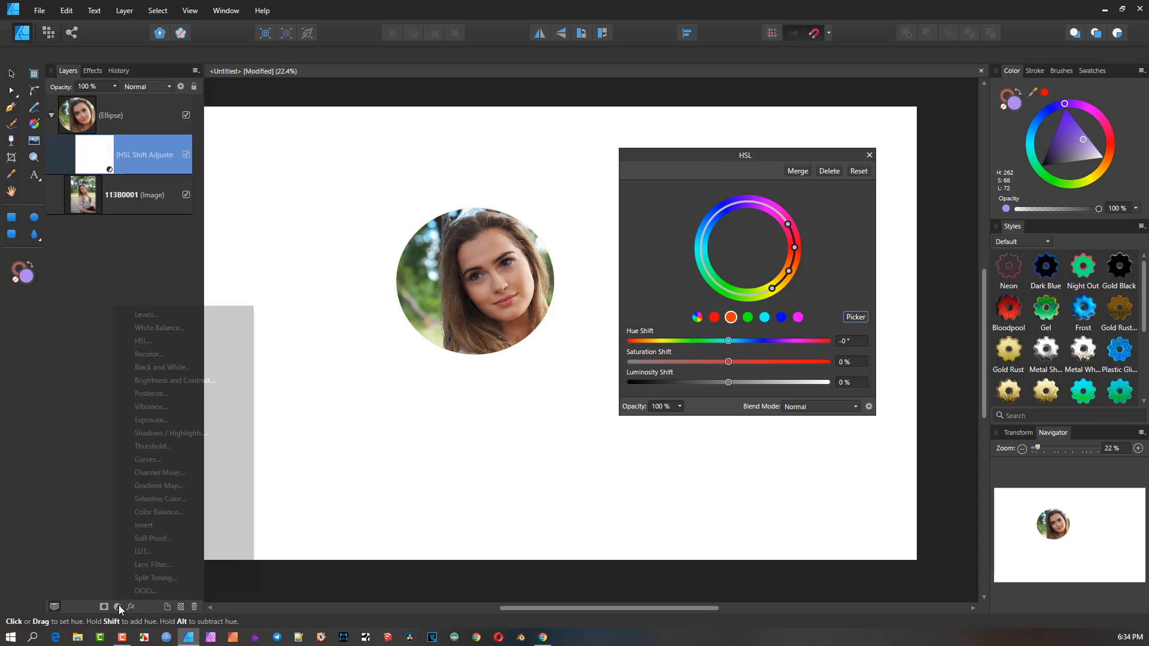
drag(727, 360, 644, 372)
scroll(553, 309, up, 2)
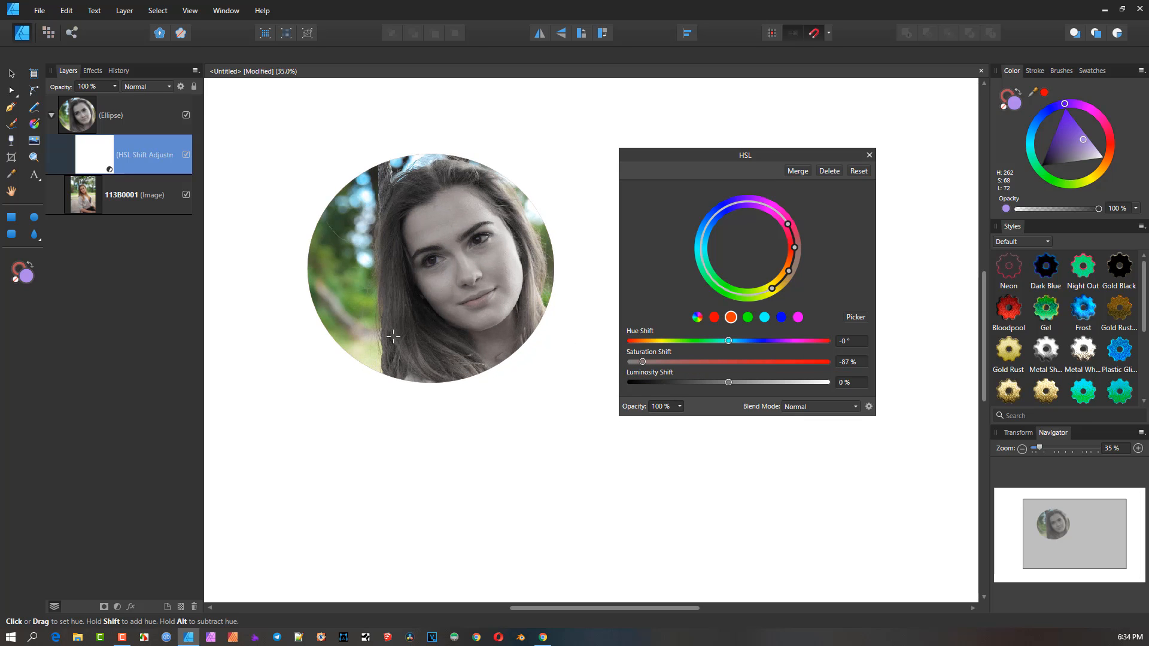
click(187, 157)
click(187, 156)
Step: Move the HSL adjustment out of the ellipse to below it in the layer stack and delete it
drag(116, 149, 91, 334)
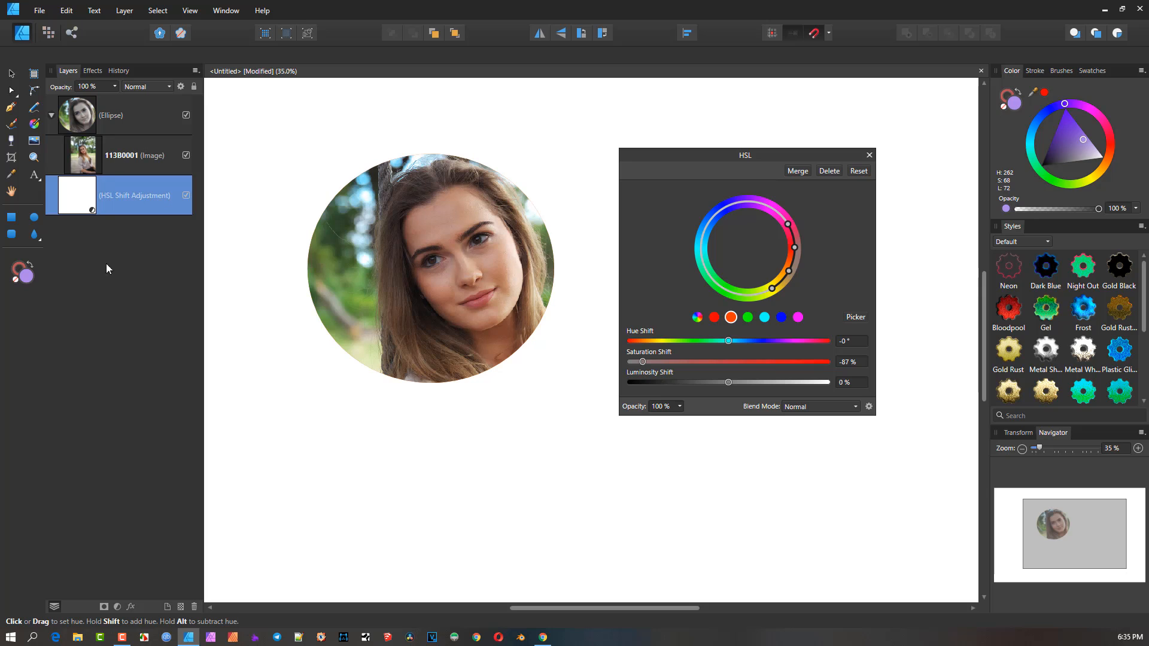
click(194, 607)
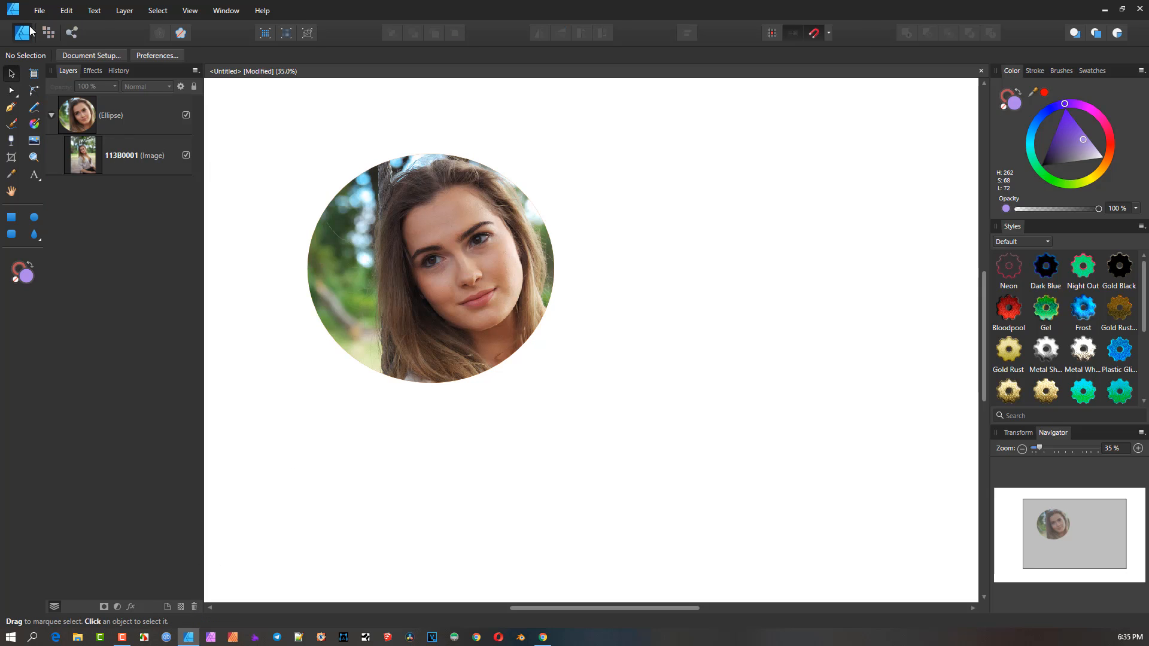
click(124, 10)
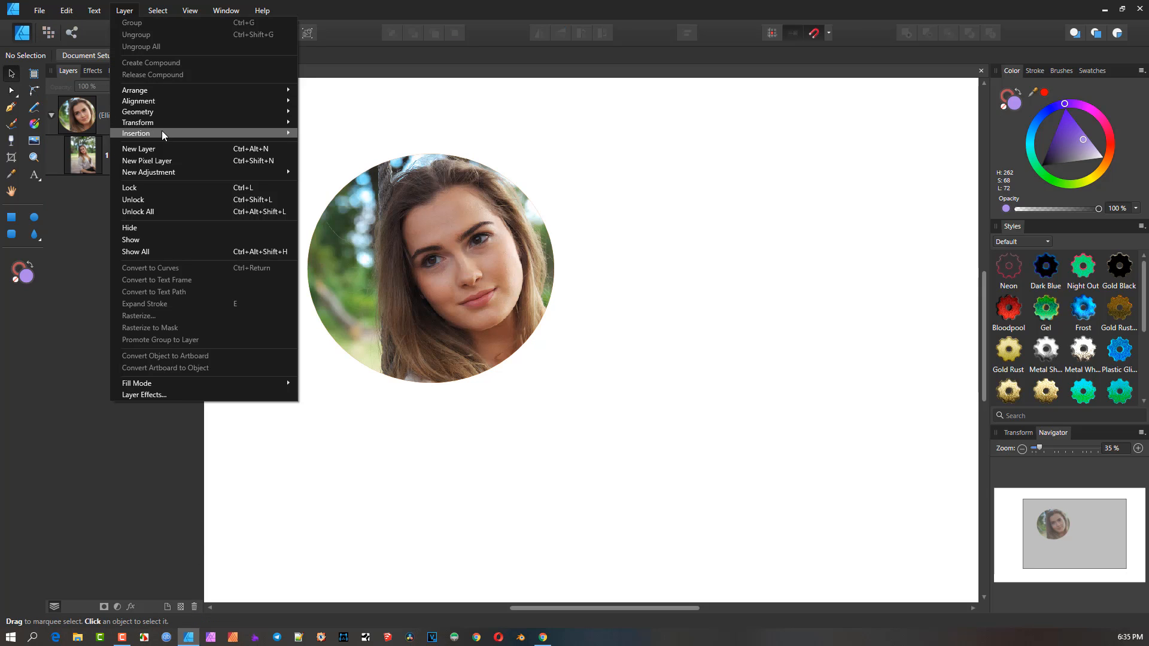
mouse_move(170, 173)
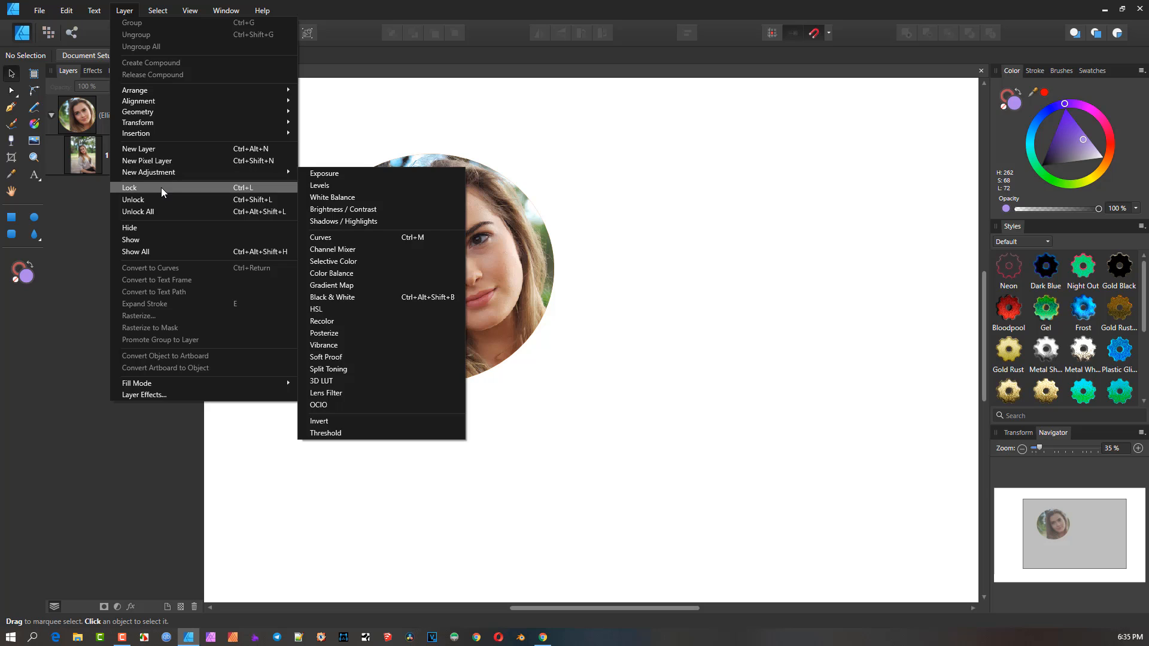
click(91, 225)
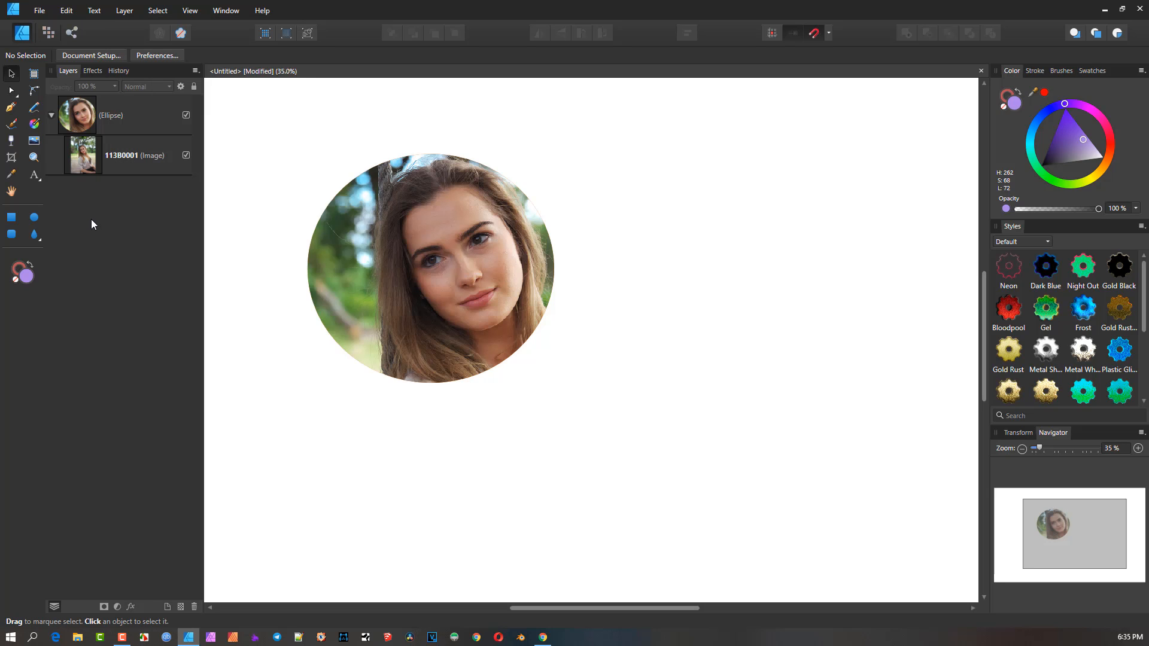
Step: Select the image nested inside the ellipse
click(136, 158)
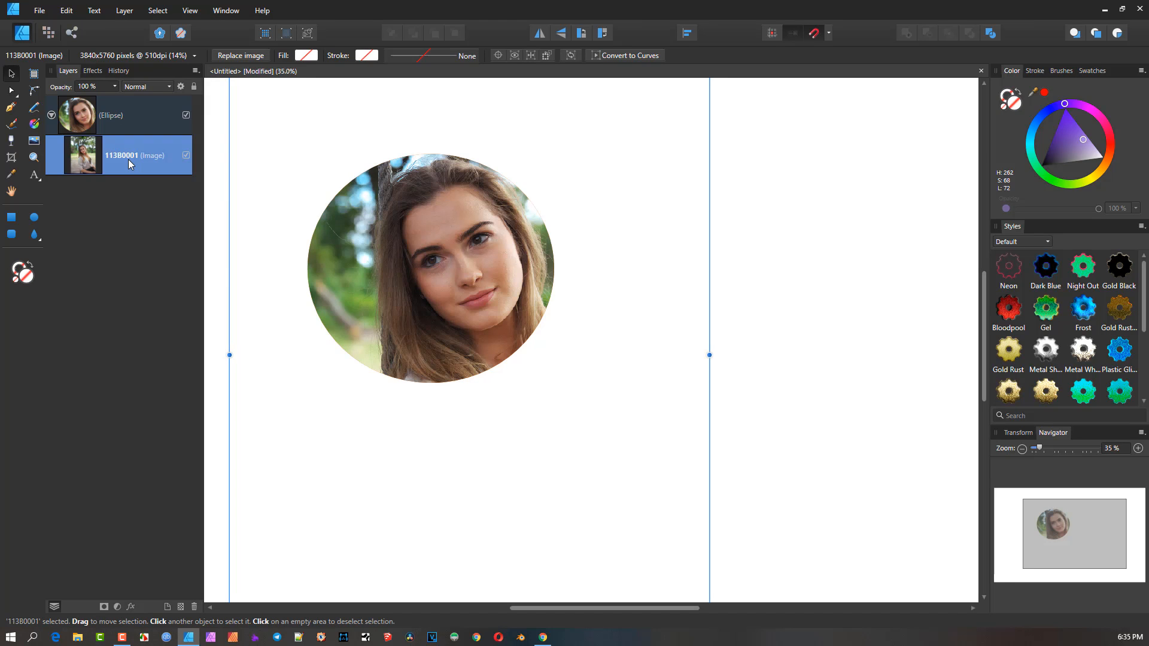
Step: Take the photo out of the ellipse's clipping so it is a separate layer, and delete the ellipse
drag(130, 164, 92, 230)
click(119, 124)
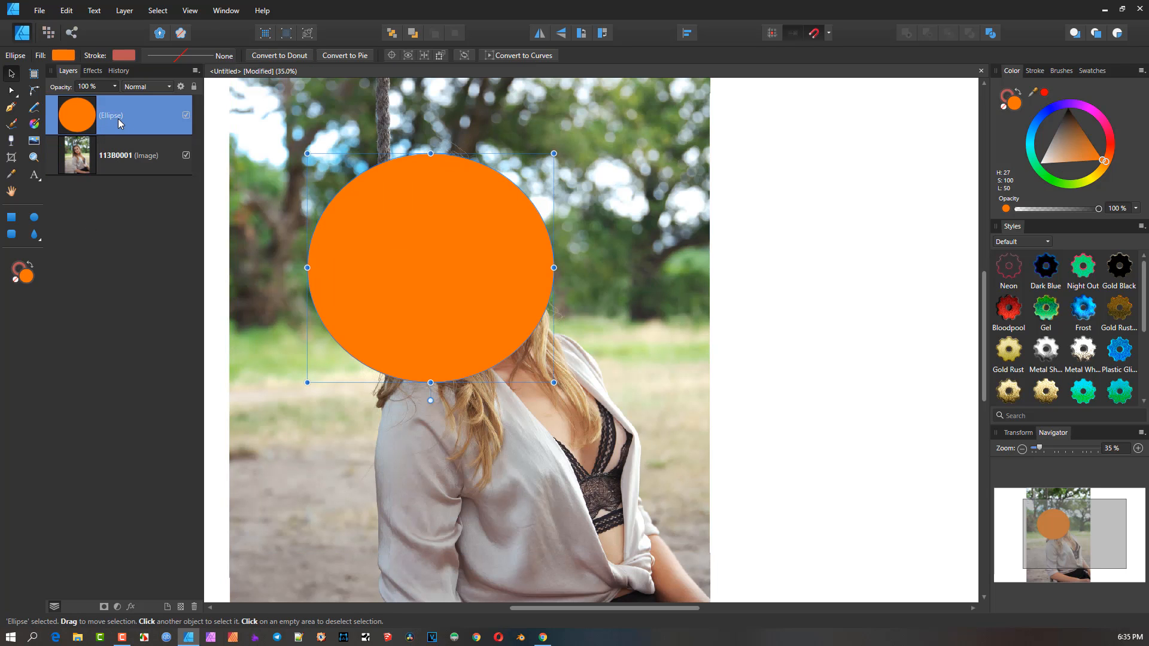
key(Delete)
Step: Duplicate the photo layer and move the copy straight down so it covers the lower part of the original
click(124, 118)
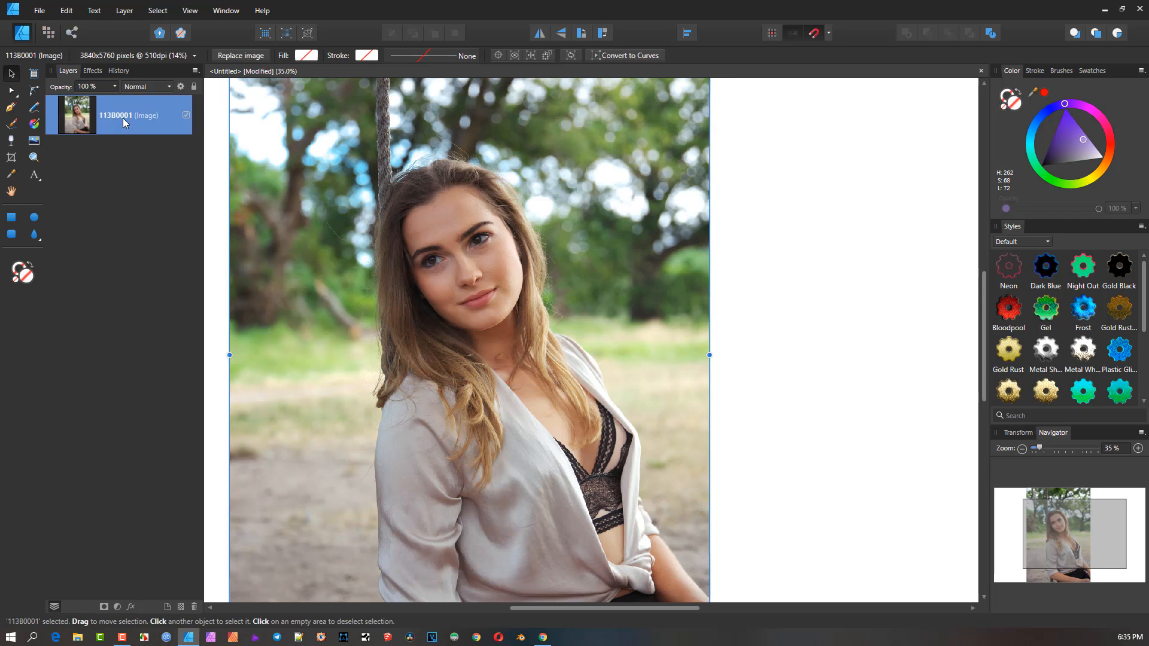
key(ctrl+j)
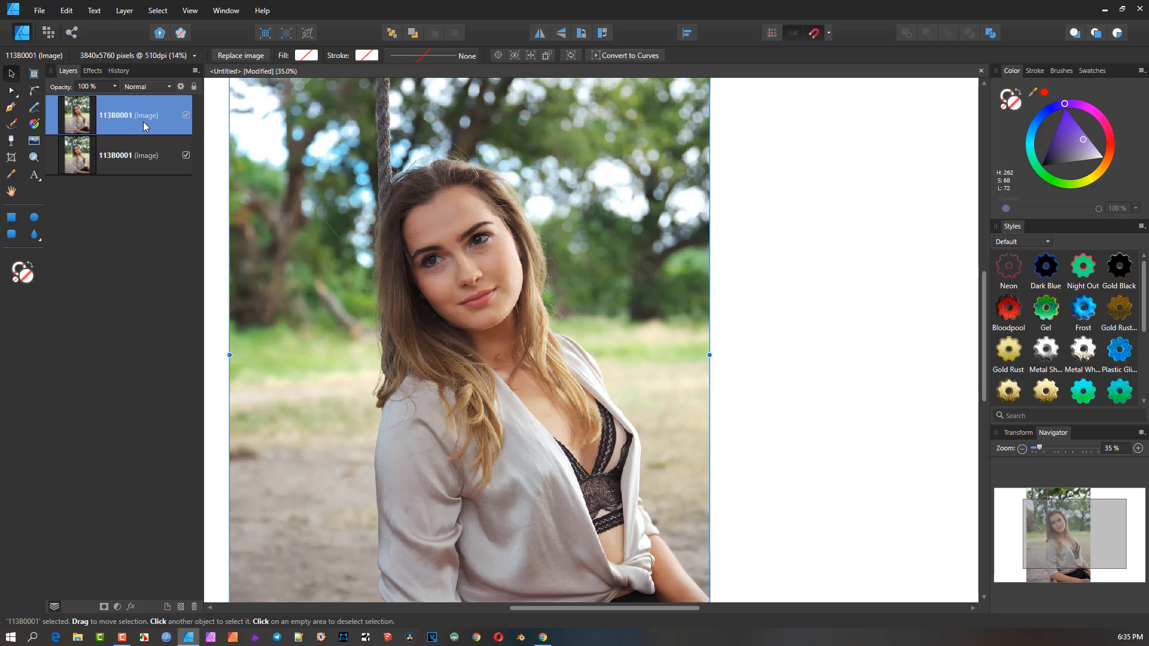
click(143, 155)
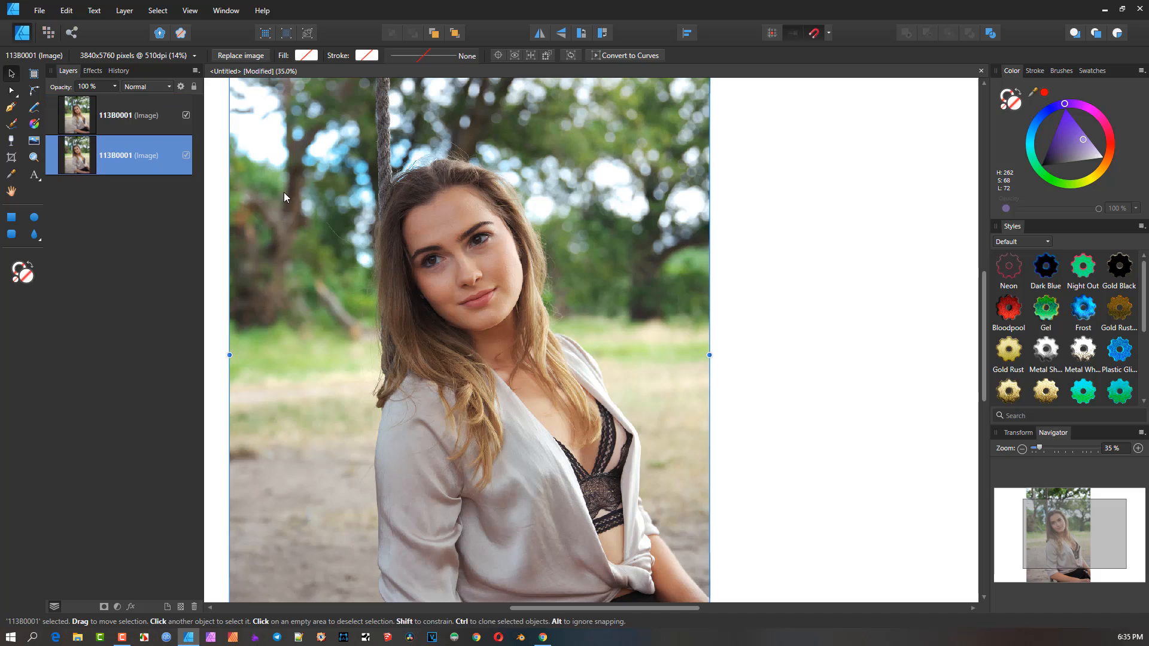
click(448, 162)
scroll(448, 162, down, 2)
drag(535, 108, 535, 291)
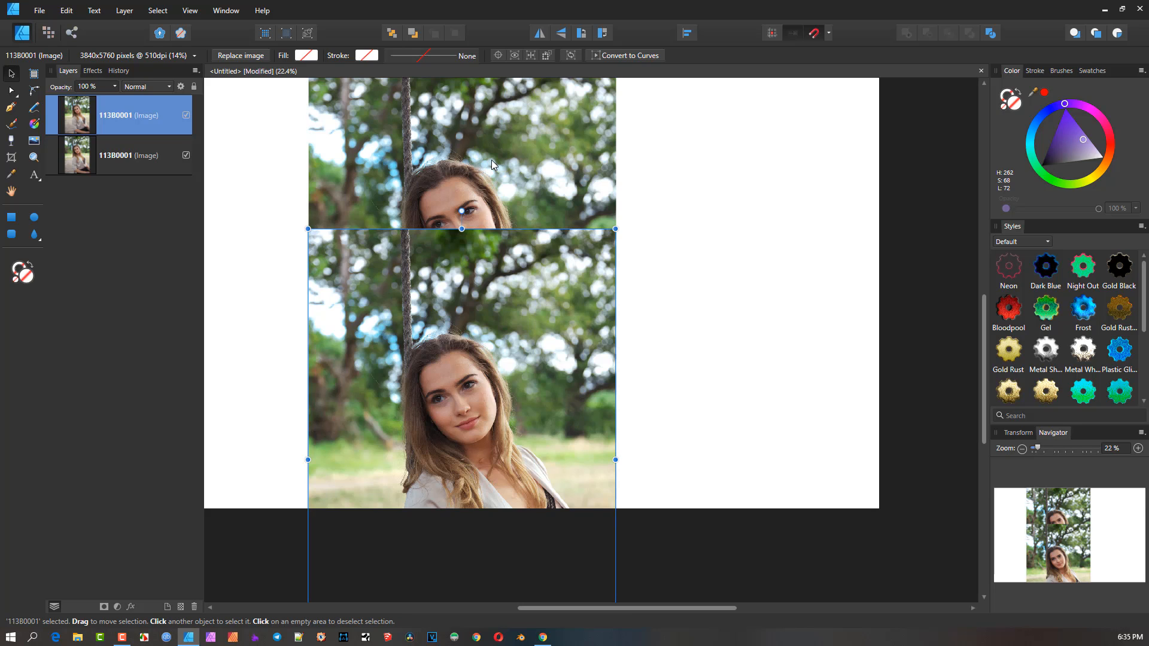
Step: Lock the original photo's layer and test the lock by trying to move it, shifting only the unlocked copy slightly up and left
click(162, 157)
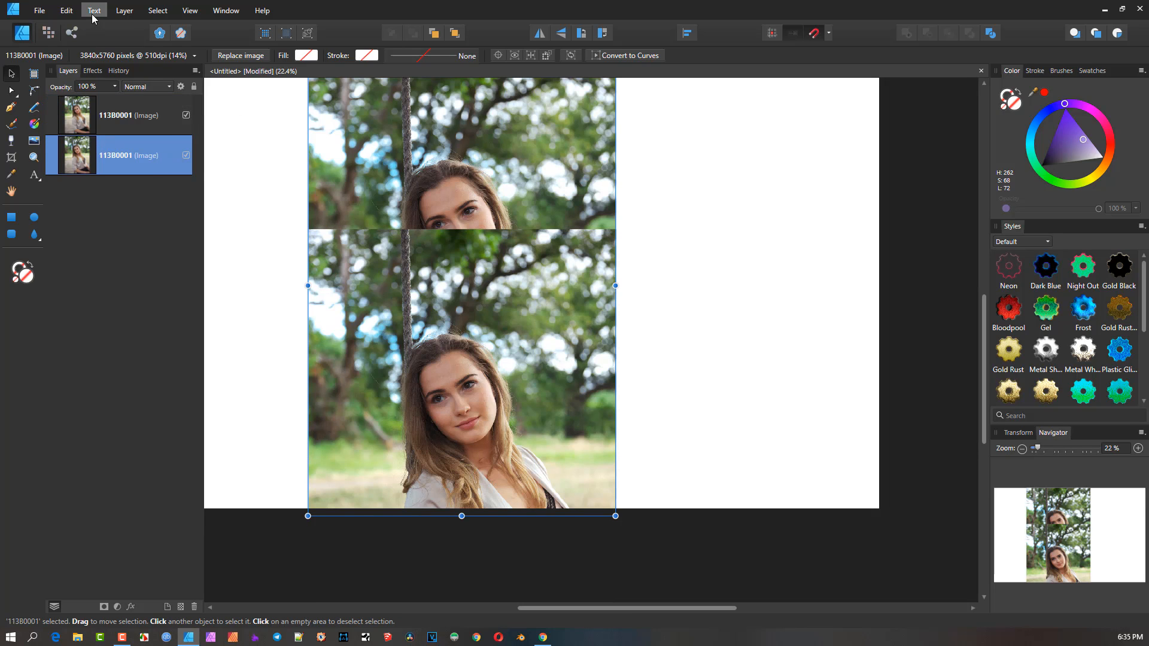
click(125, 11)
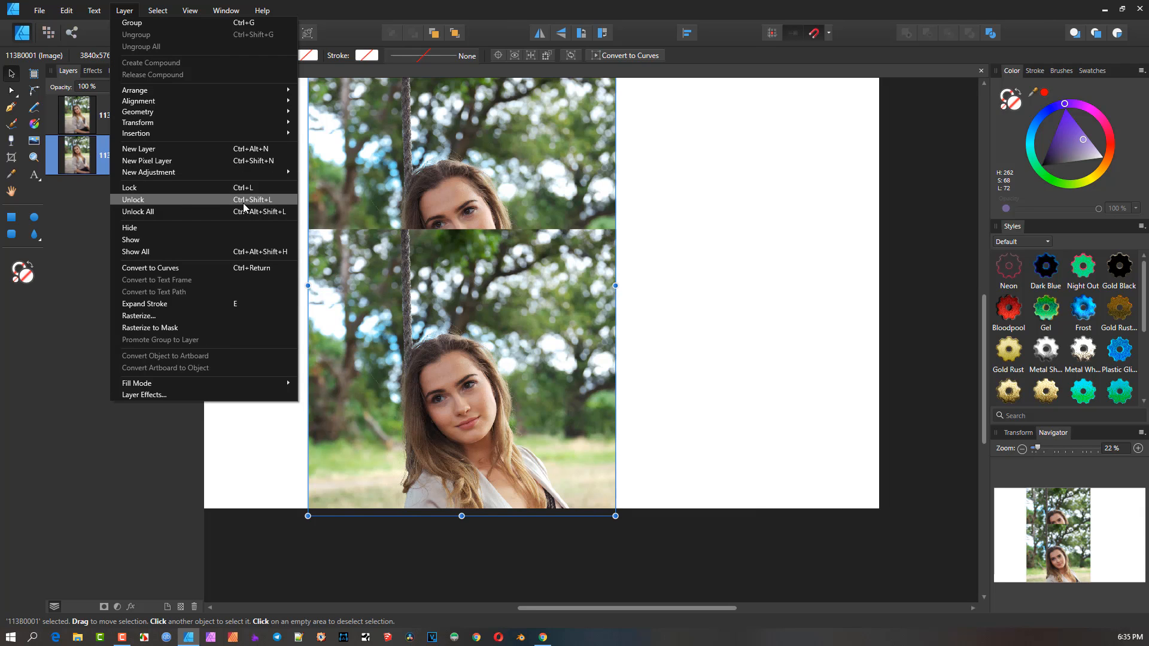
click(65, 196)
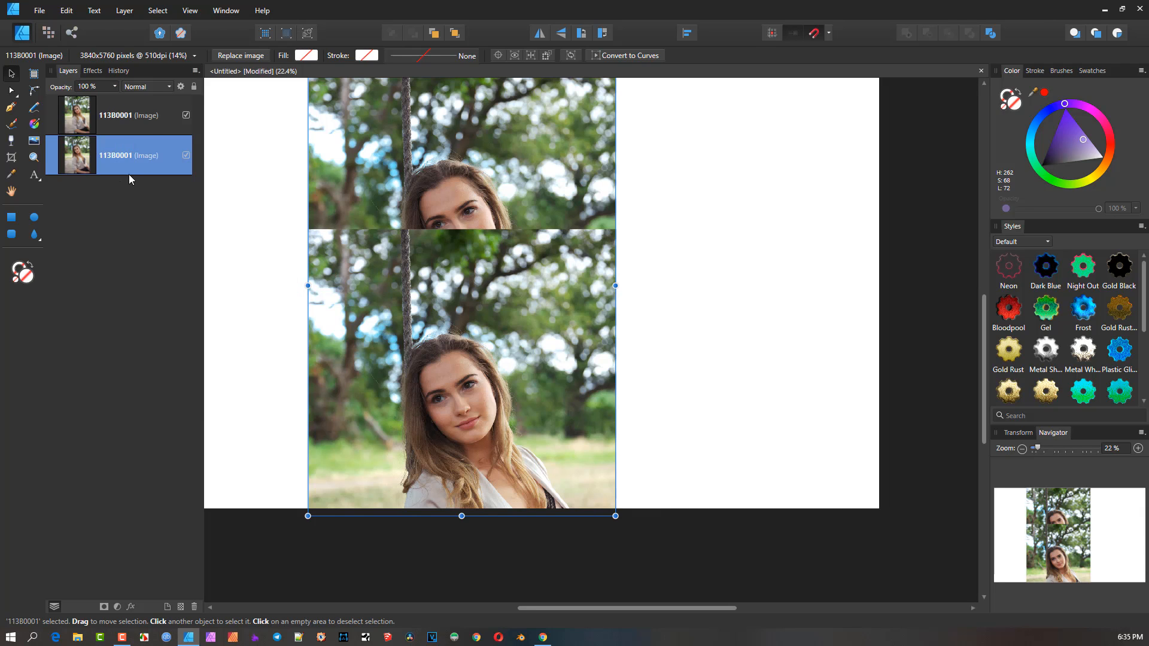
click(193, 86)
key(ctrl+d)
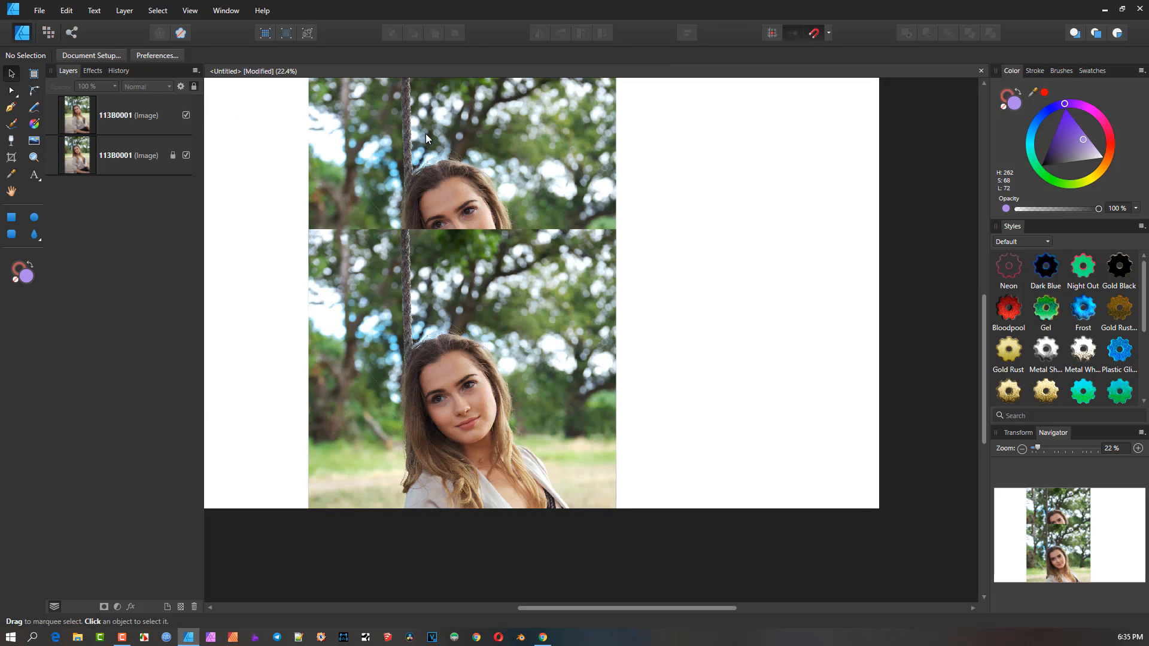
drag(435, 165, 459, 149)
drag(465, 338, 440, 318)
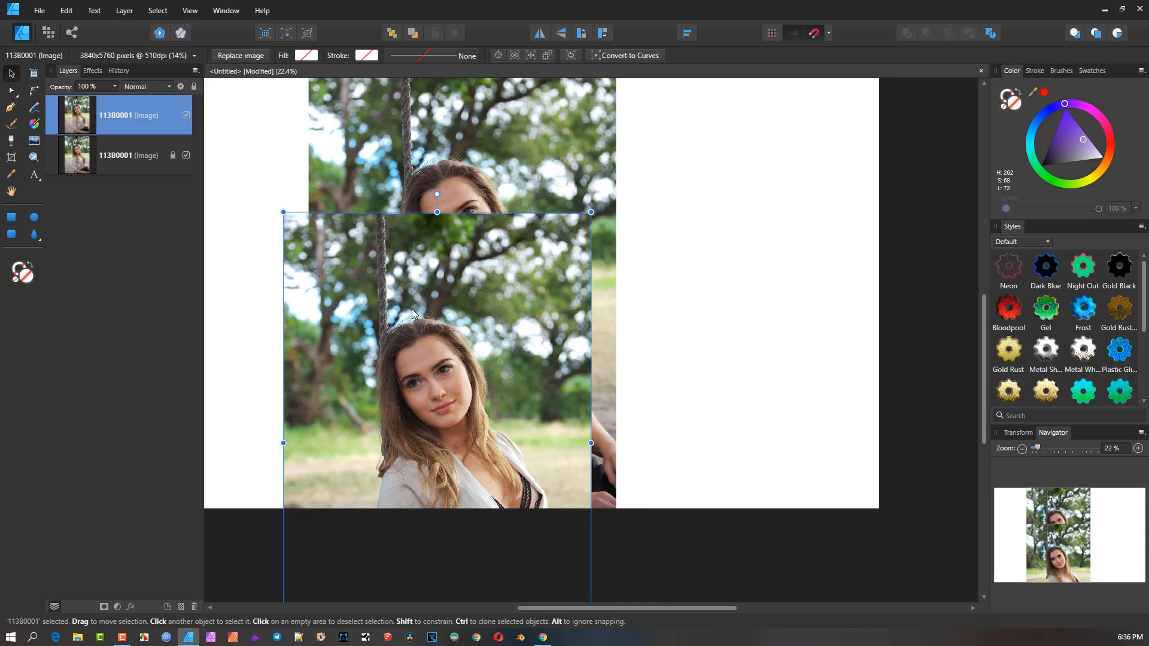
Step: Unlock the original photo, and lock both photo layers together
double_click(161, 116)
click(172, 155)
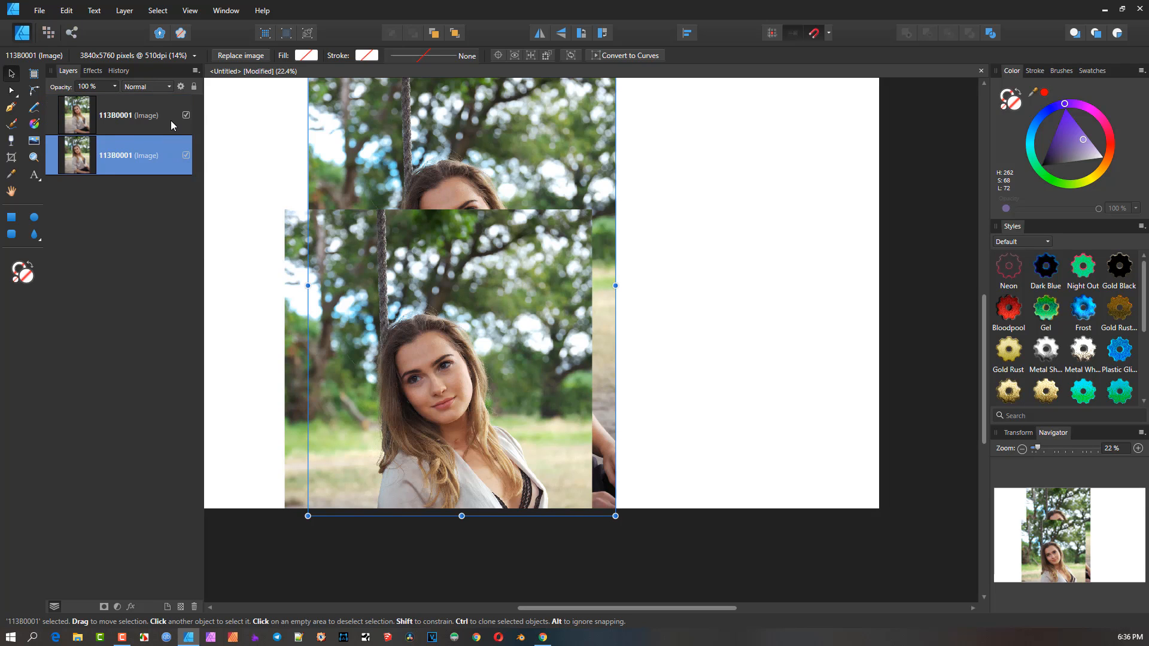
shift+click(174, 121)
click(193, 87)
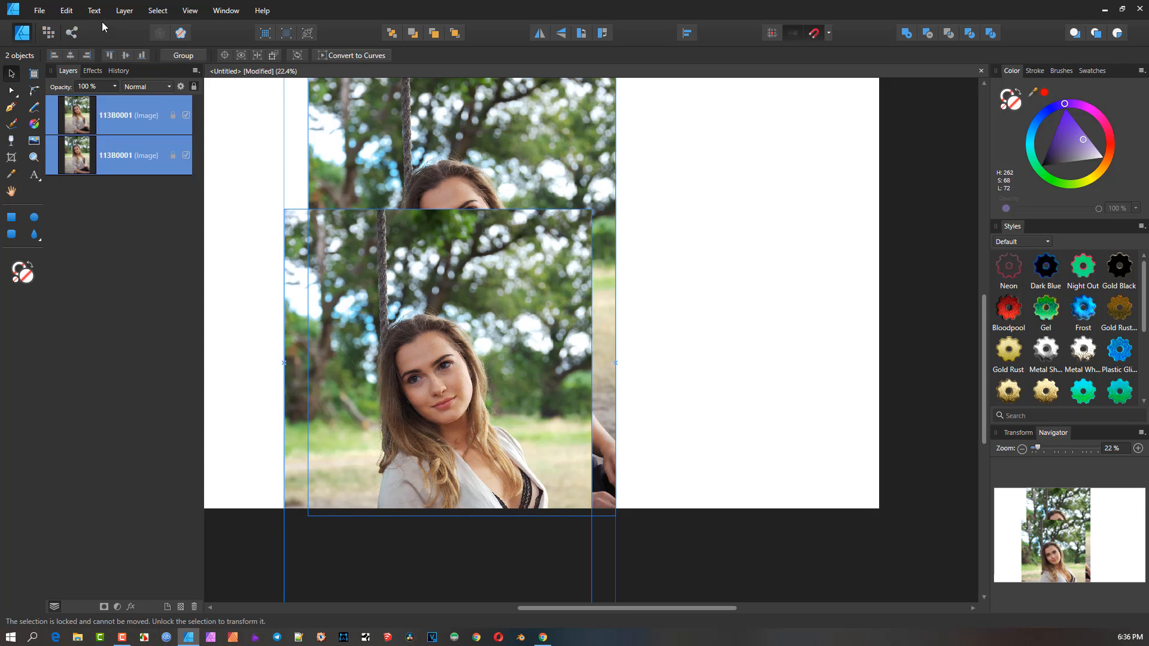
Step: Unlock all locked layers in the document at once
click(124, 11)
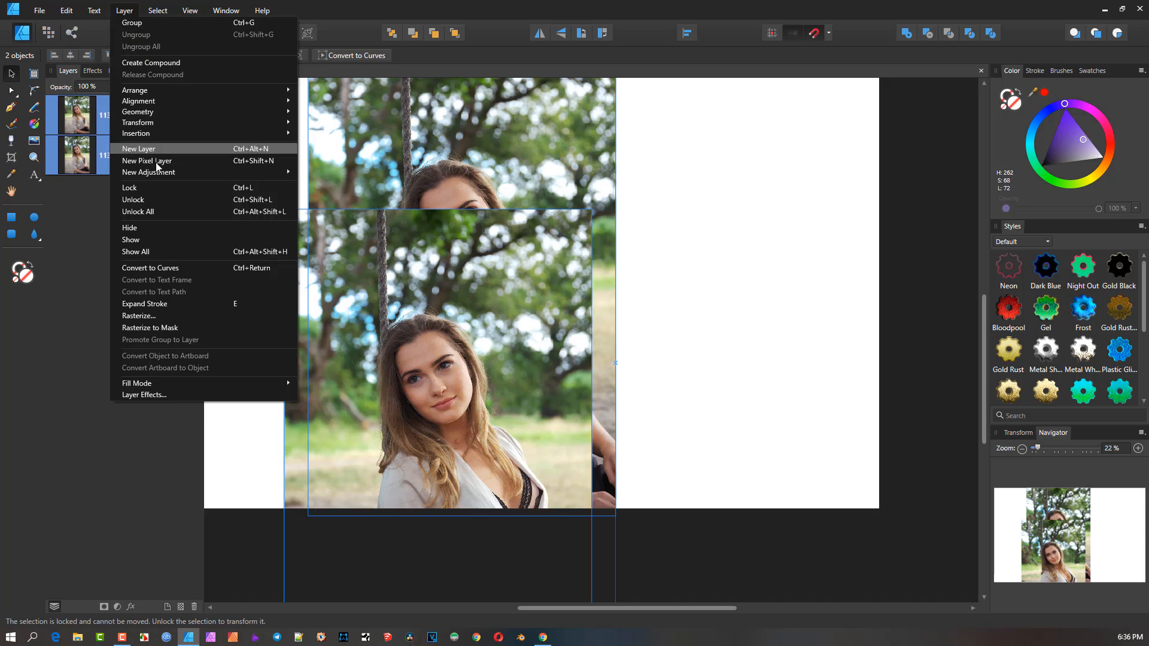
click(166, 217)
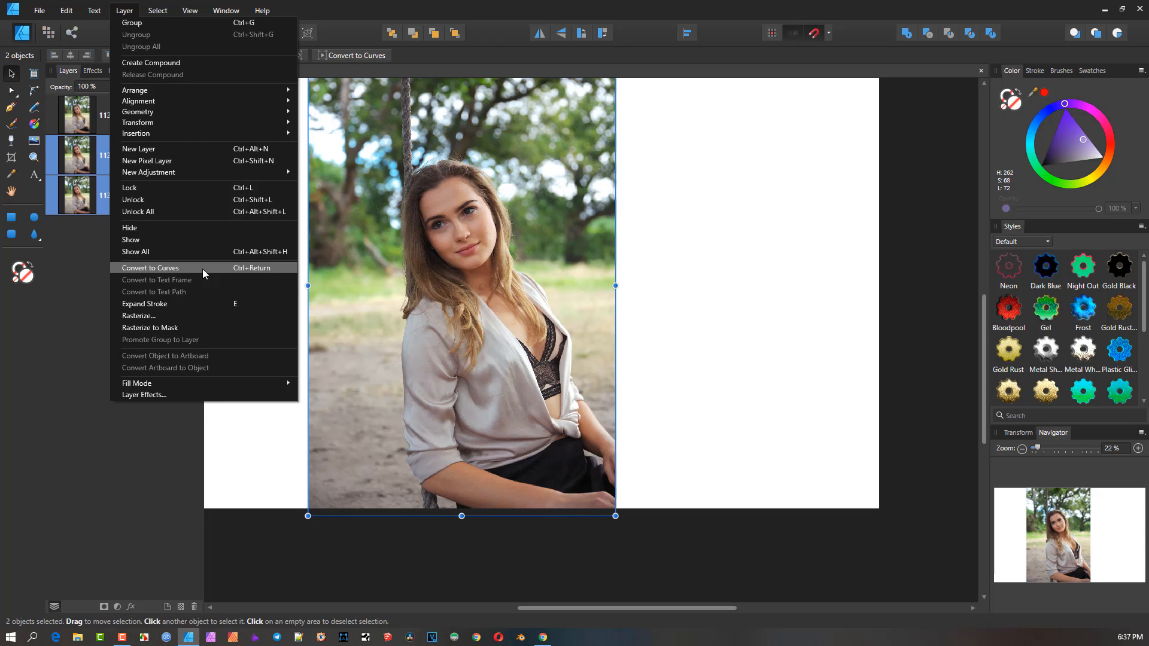
Step: Delete all three photo layers to leave the page empty
click(407, 238)
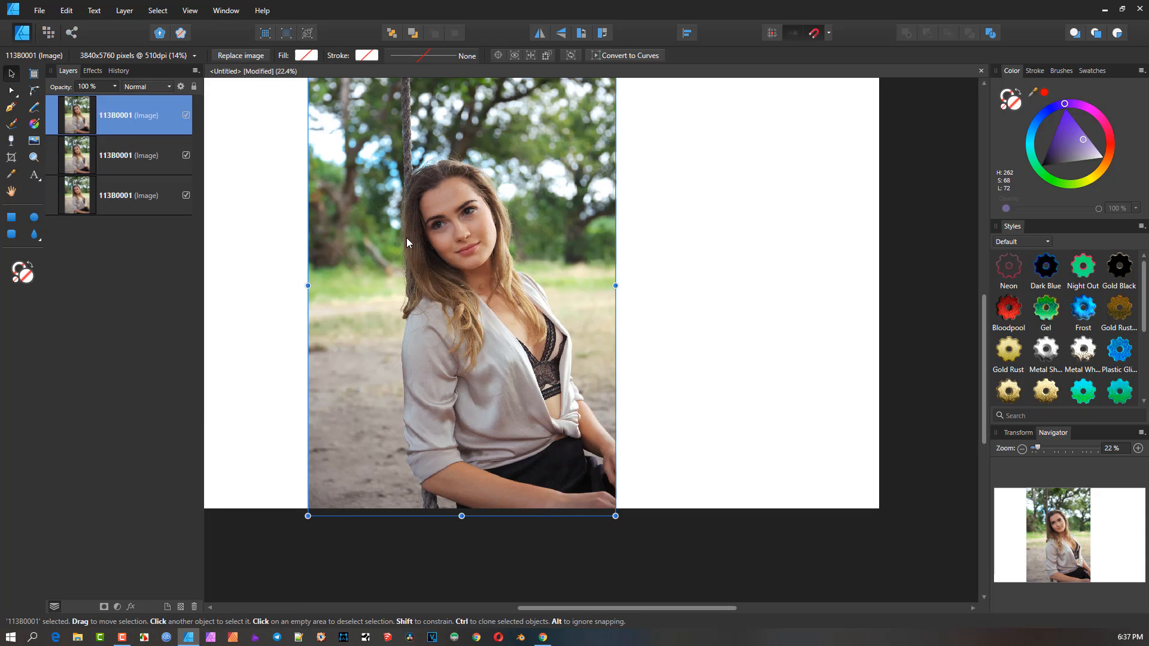
shift+click(144, 199)
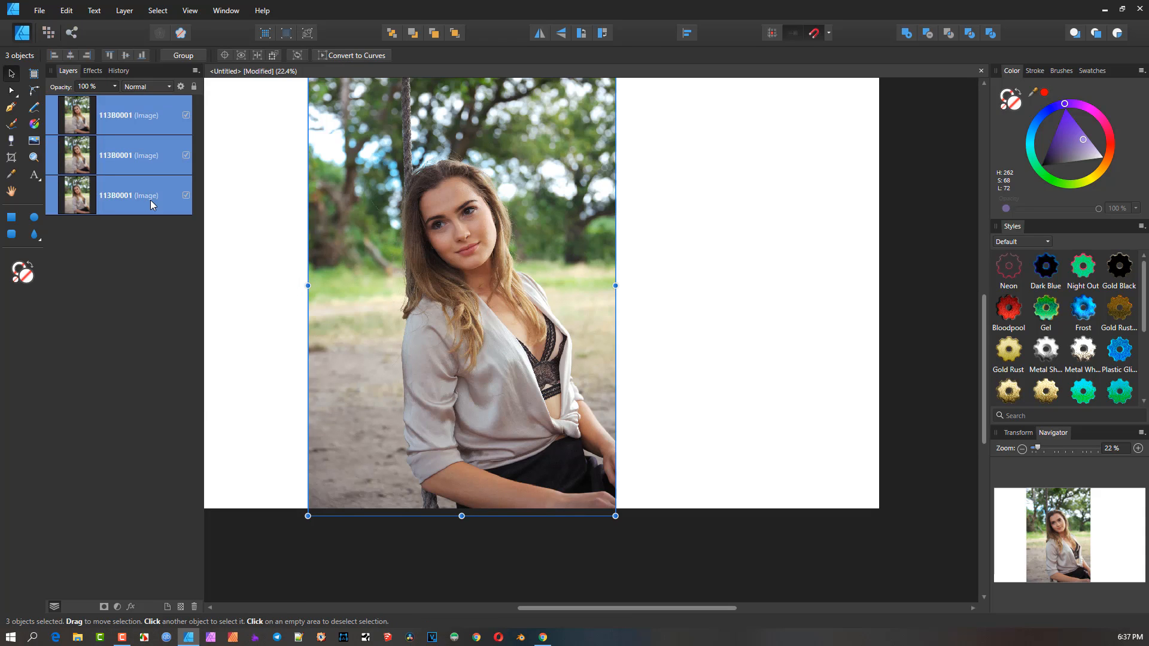
key(Delete)
Step: Draw a large purple circle on the left half of the blank page and move it slightly toward the centre
scroll(282, 216, down, 3)
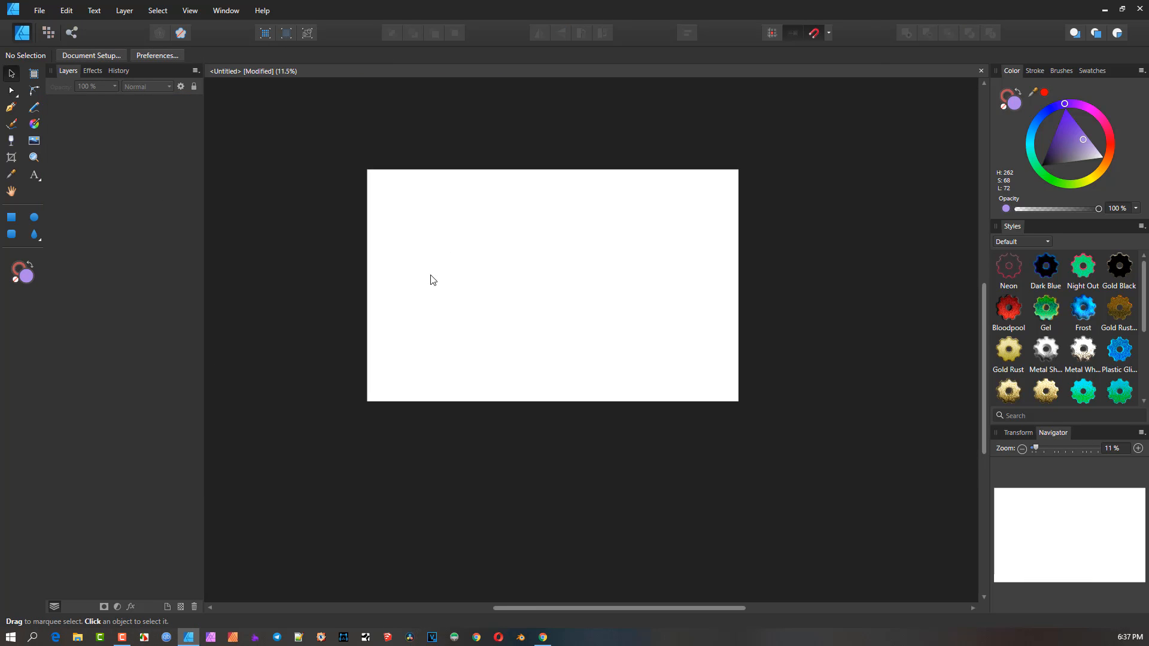
click(34, 217)
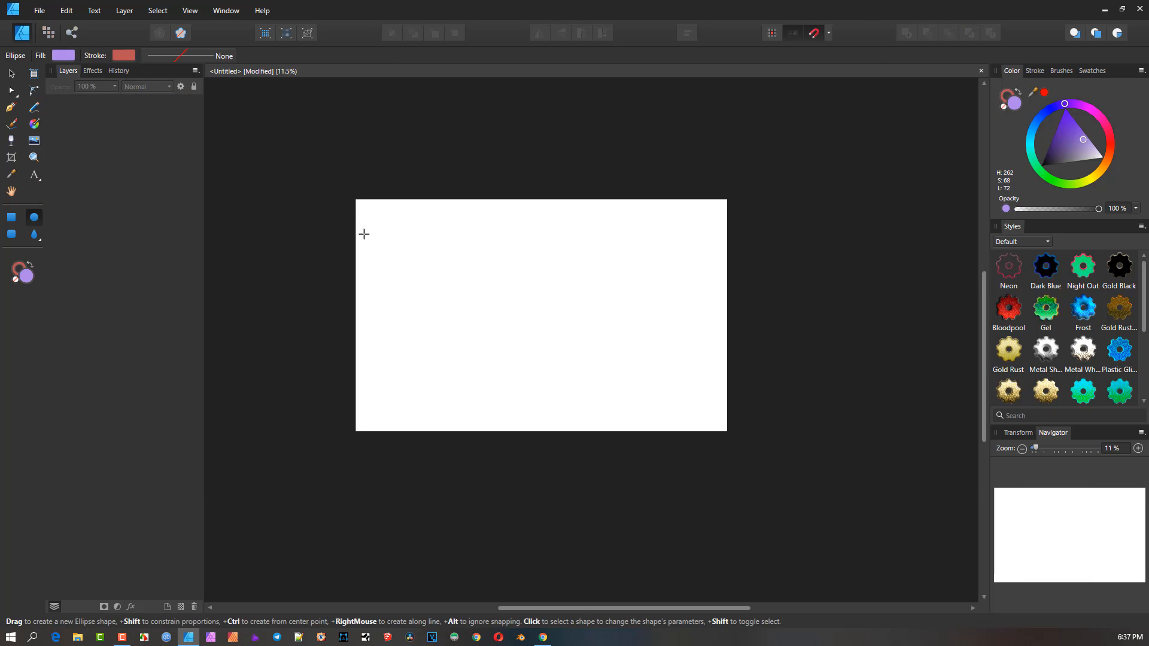
mouse_move(392, 242)
mouse_down()
mouse_move(454, 339)
mouse_move(536, 349)
mouse_move(523, 375)
mouse_move(470, 336)
mouse_up()
scroll(470, 336, up, 2)
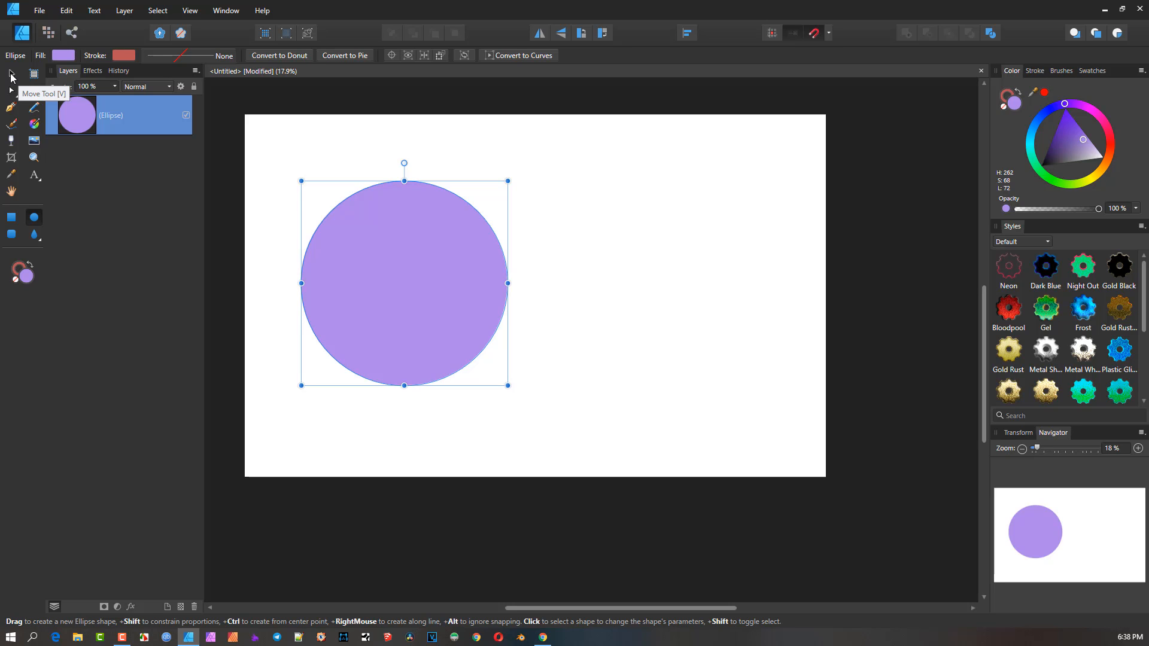
click(12, 77)
drag(358, 260, 418, 271)
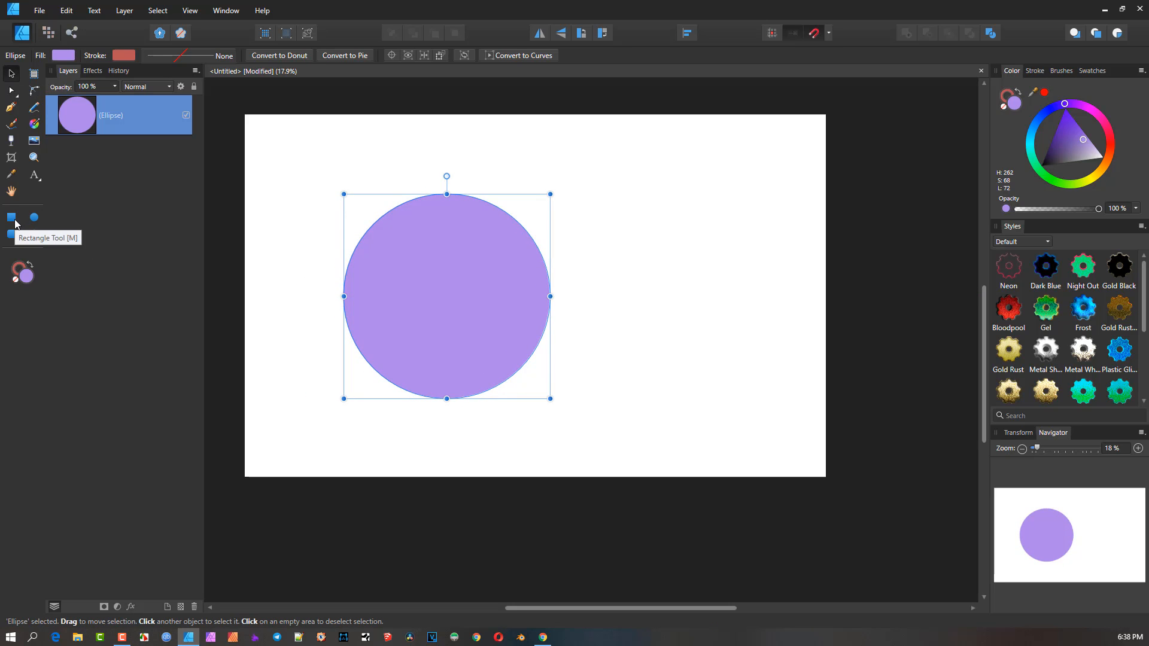
Step: Draw a purple triangle to the right of the circle with the Triangle Tool
click(34, 235)
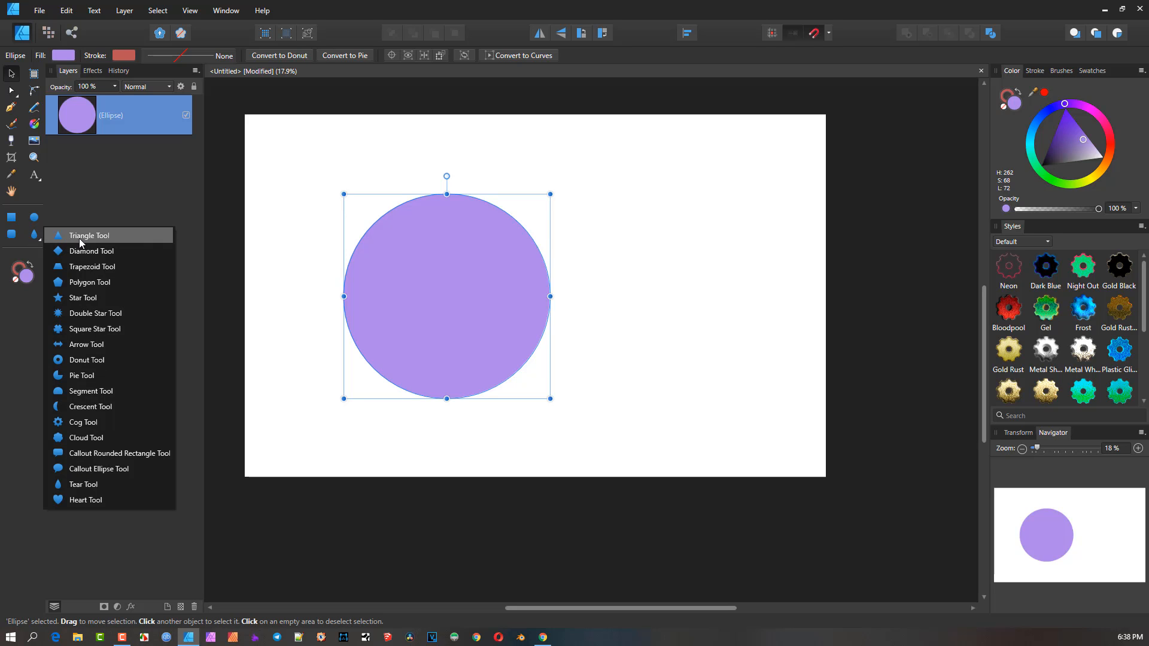
click(113, 238)
drag(630, 233, 786, 372)
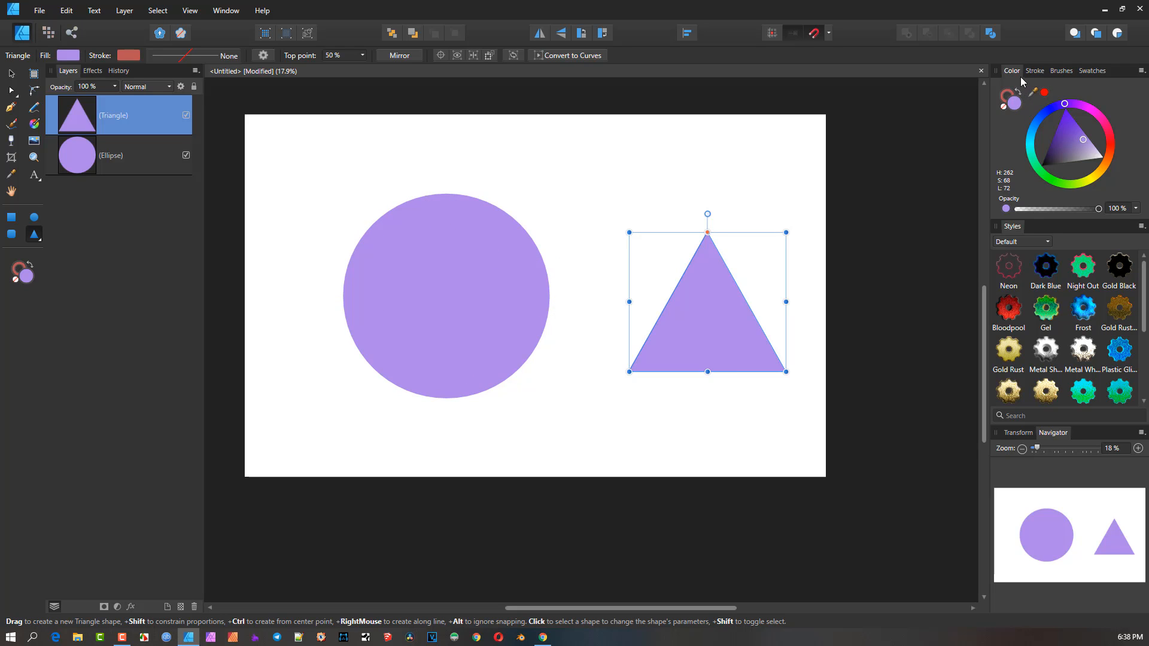
Step: Give the triangle a solid black stroke with a width of 6.5 pt
click(1034, 71)
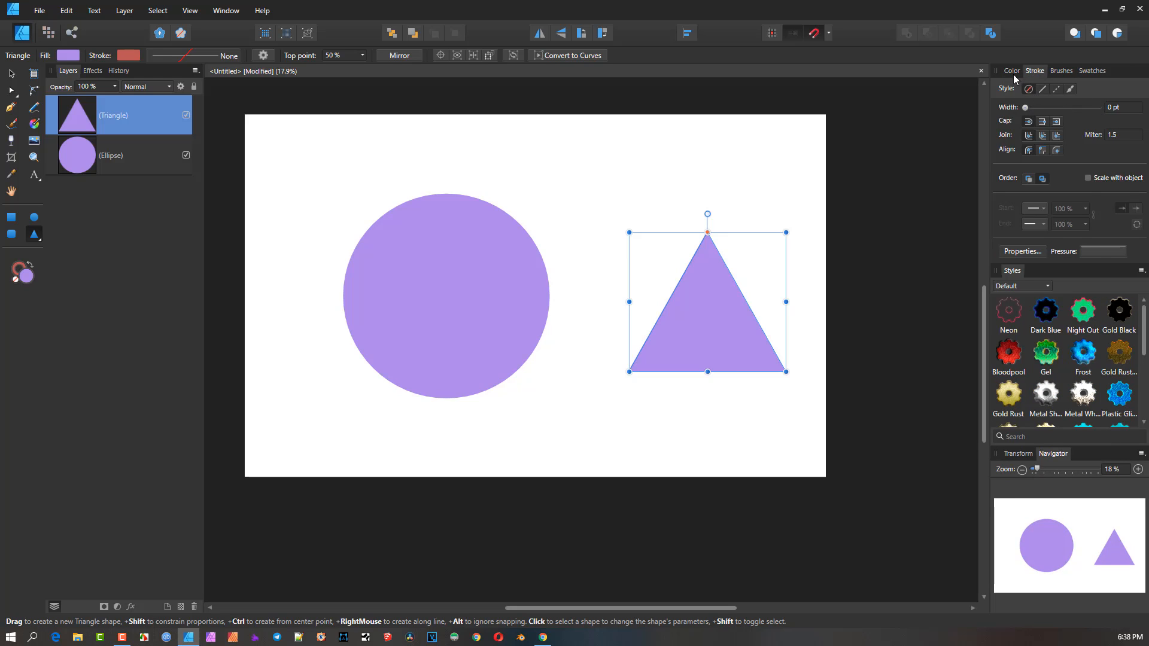
click(1013, 71)
click(1011, 94)
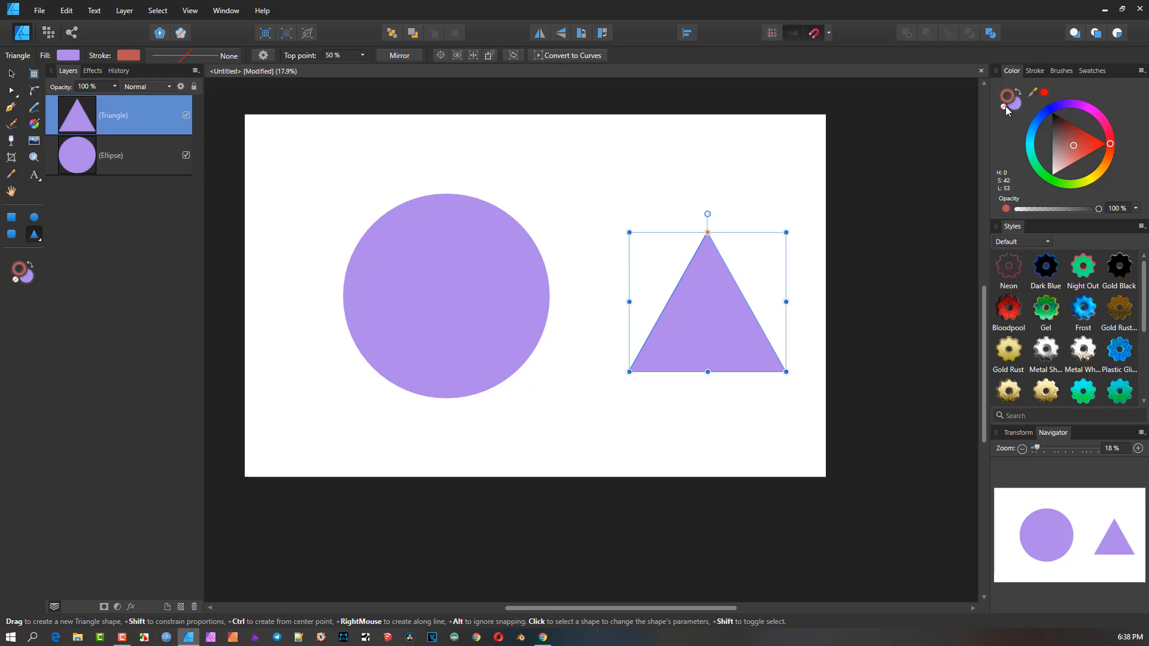
click(1061, 132)
click(1033, 72)
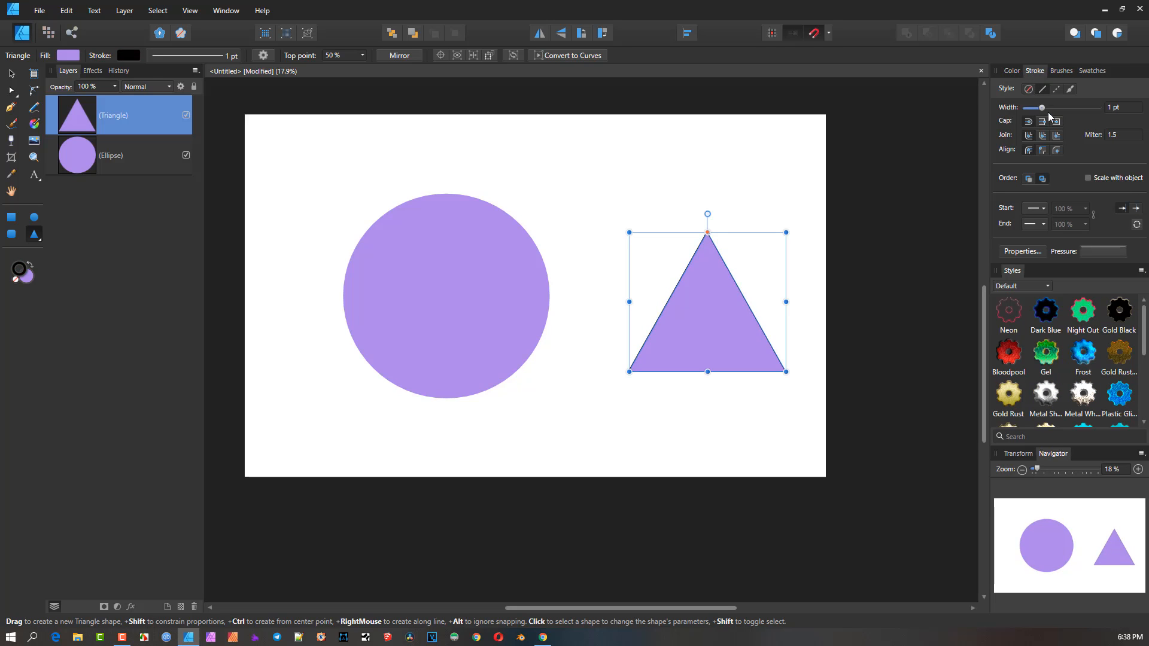
drag(1047, 109, 1051, 108)
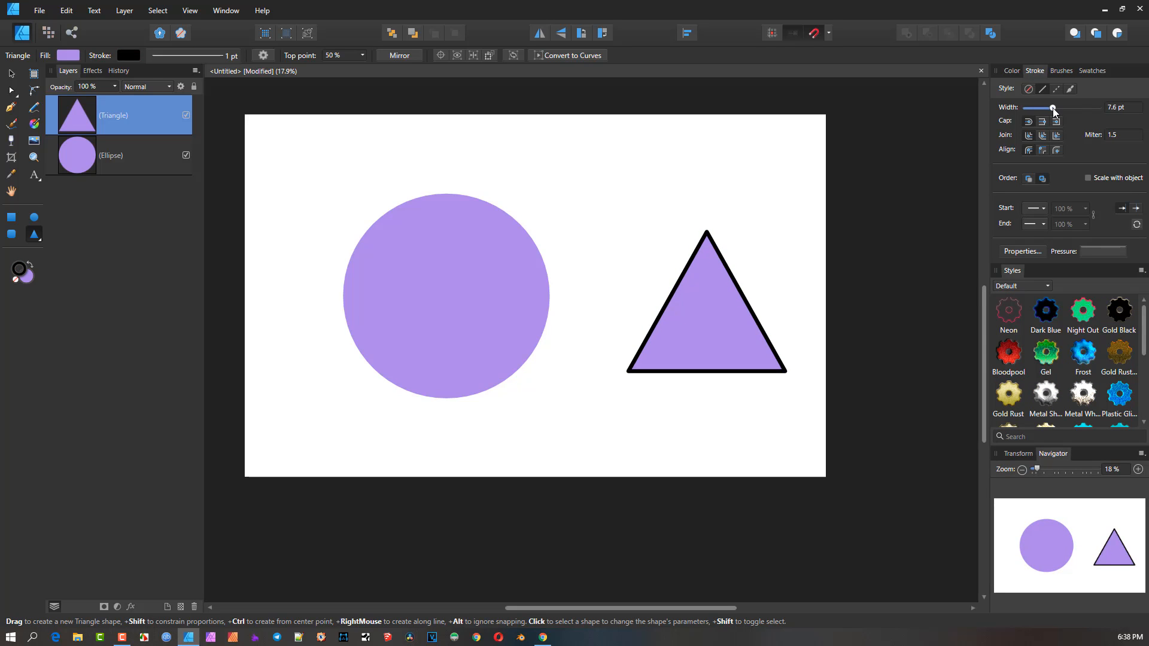
click(696, 253)
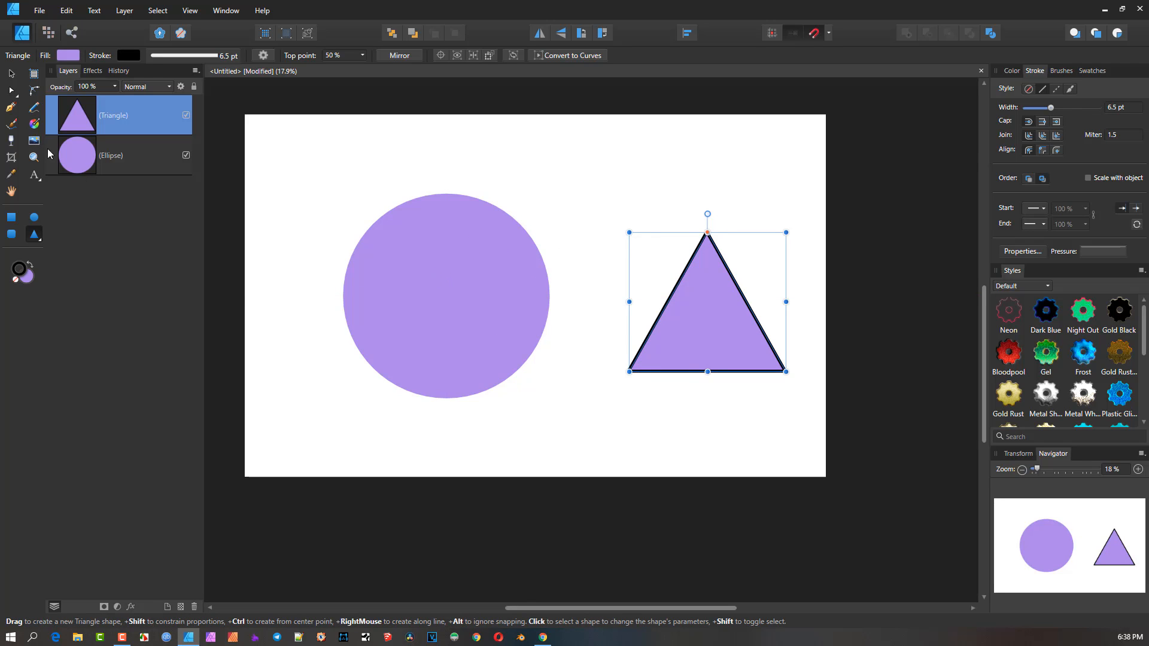
Step: Reduce the circle's height to about 156 mm from its top edge while using the Node Tool
click(391, 263)
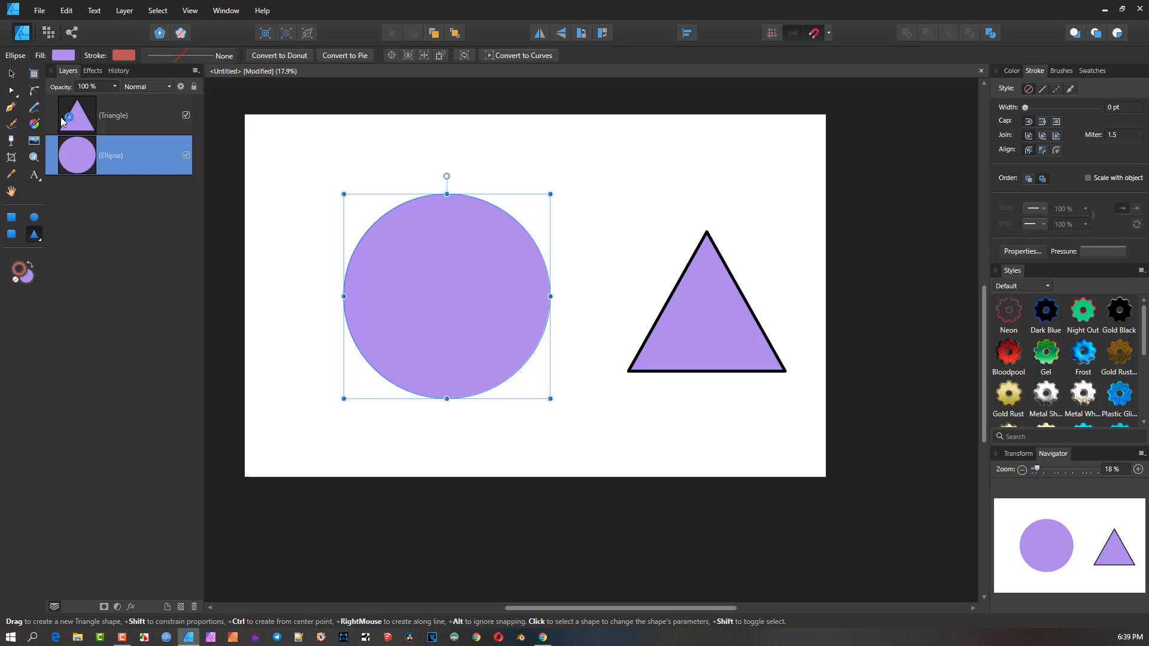
click(12, 73)
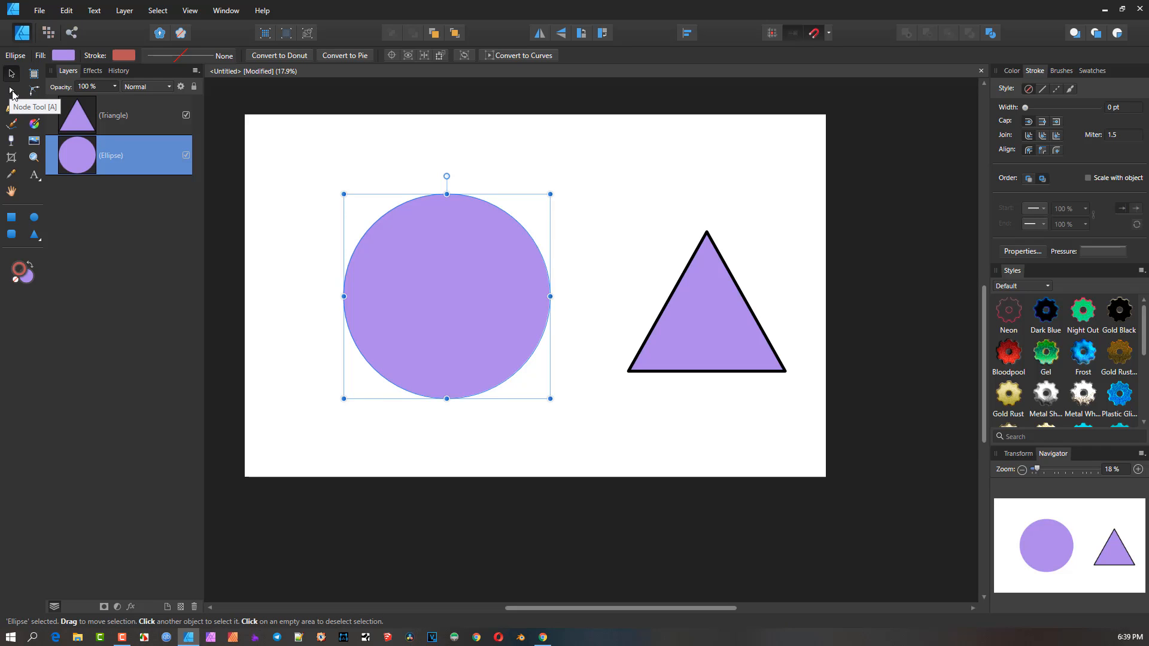
click(12, 92)
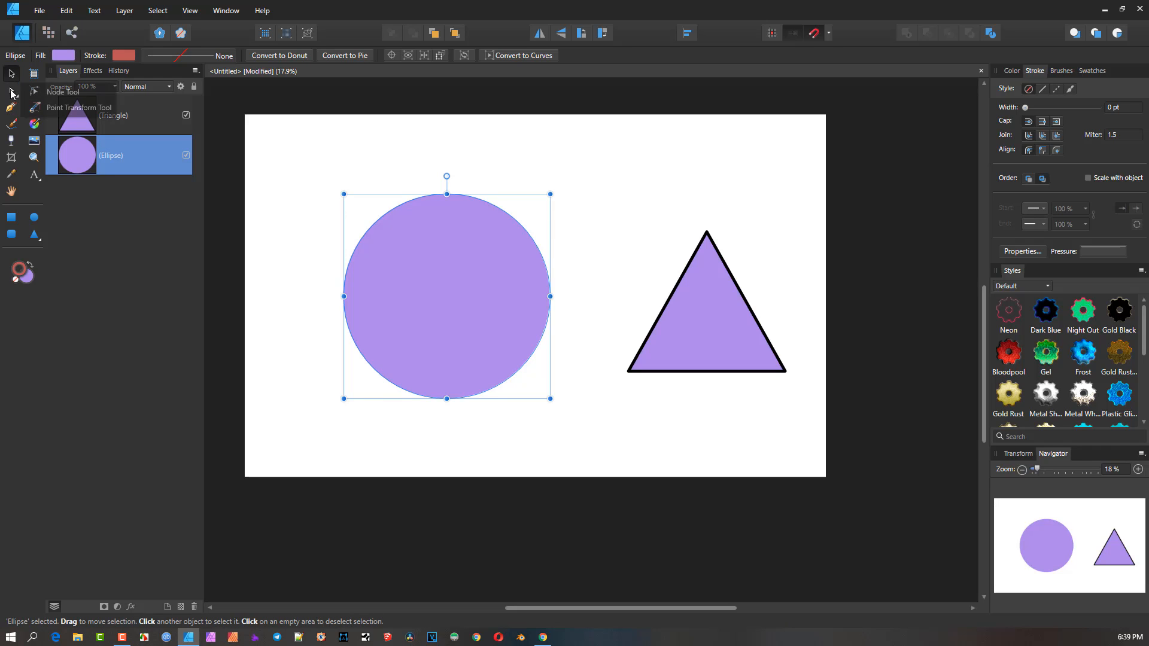
click(59, 92)
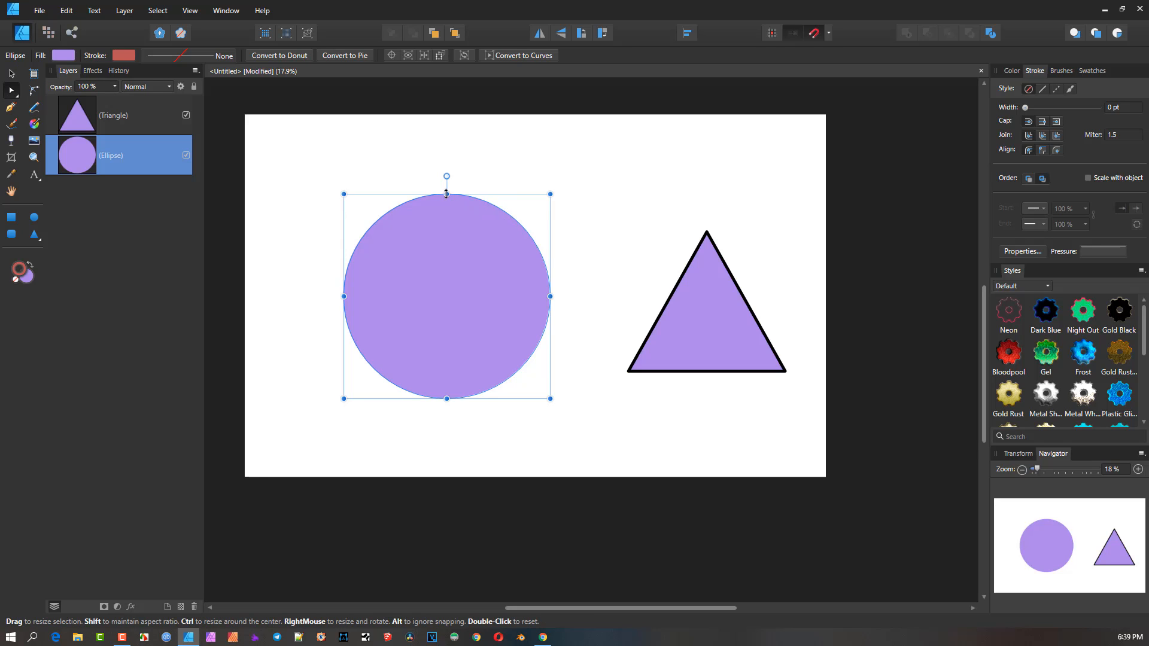
drag(446, 236, 446, 197)
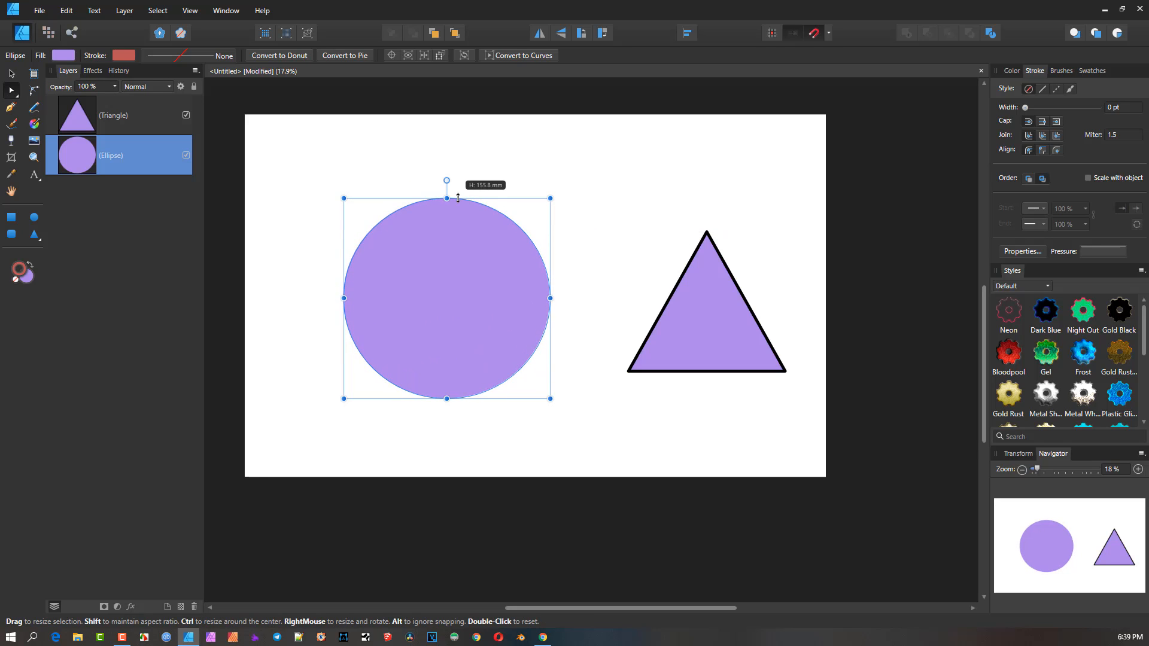
Step: Use the Move Tool to stretch the circle slightly upward and make the triangle slightly taller
click(11, 73)
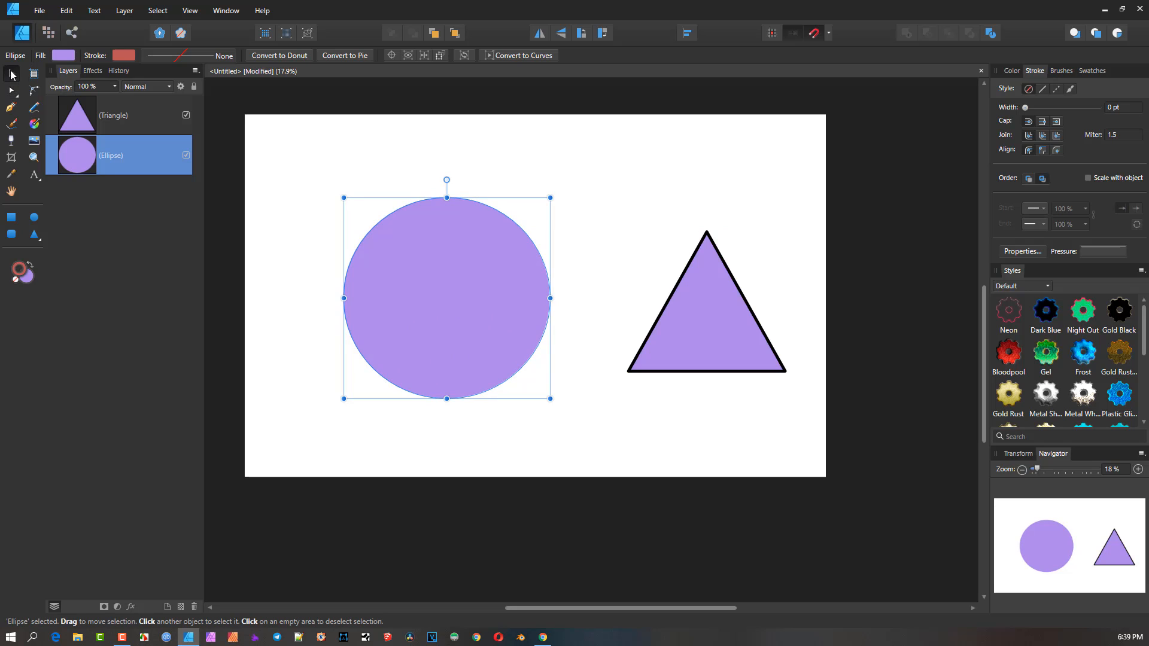
mouse_move(446, 197)
mouse_down()
mouse_move(449, 219)
mouse_move(449, 179)
mouse_move(469, 176)
mouse_move(467, 189)
mouse_up()
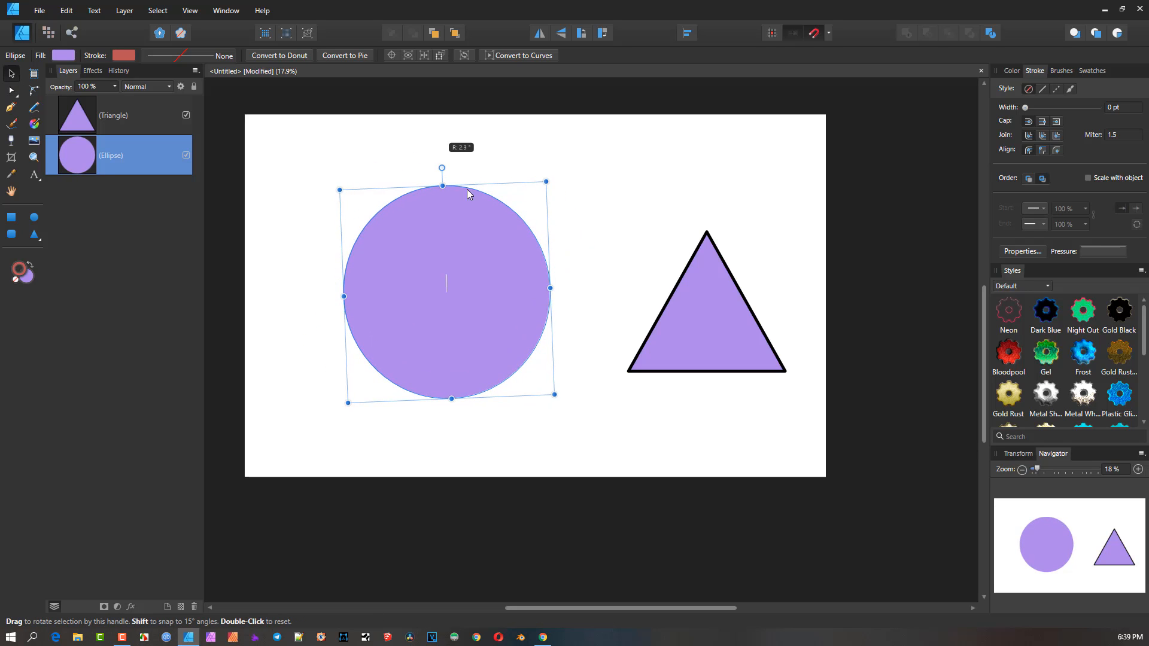
click(724, 304)
mouse_move(708, 232)
mouse_down()
mouse_move(707, 216)
mouse_move(704, 234)
mouse_up()
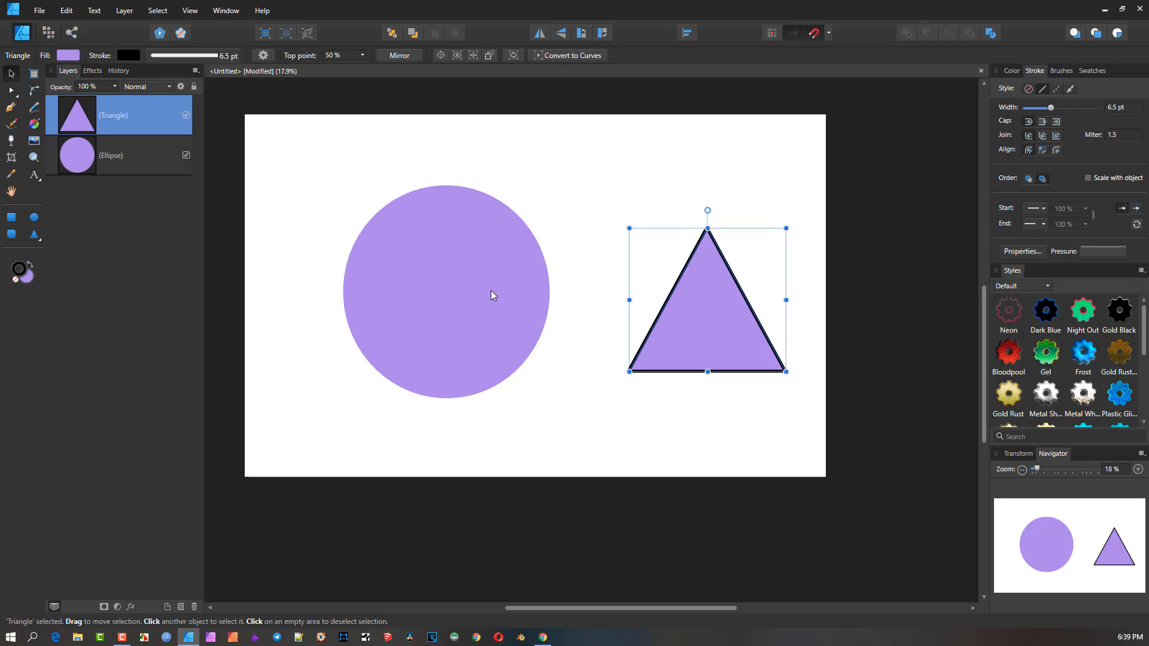
Step: Try converting the circle to curves and undo the conversion
click(458, 234)
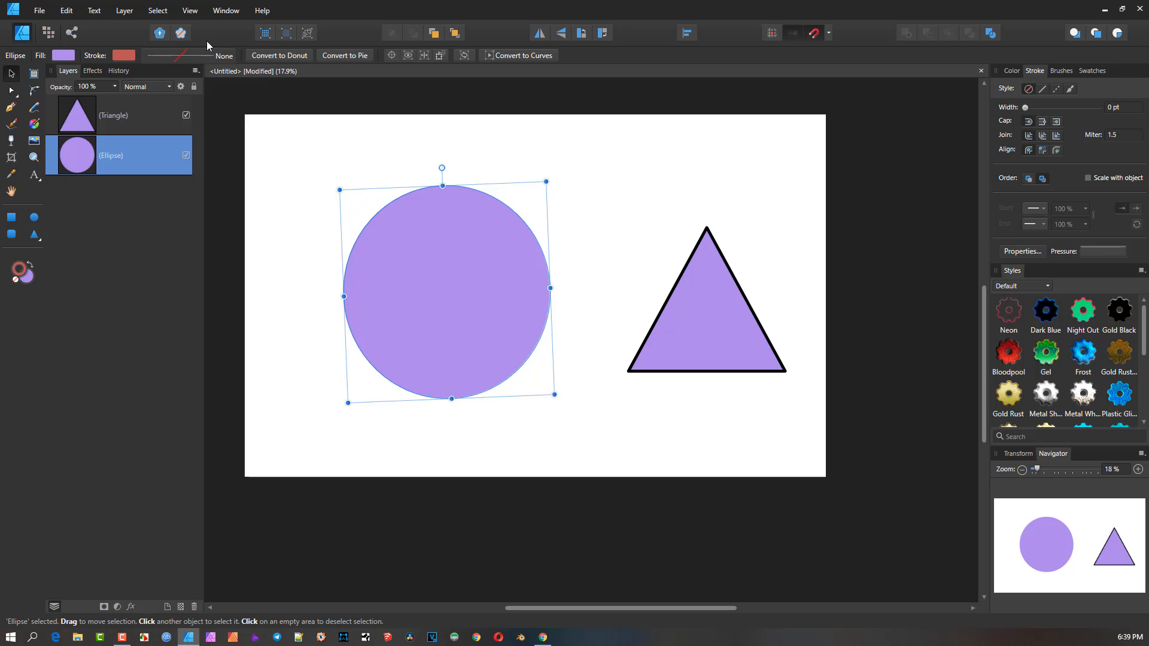
click(127, 12)
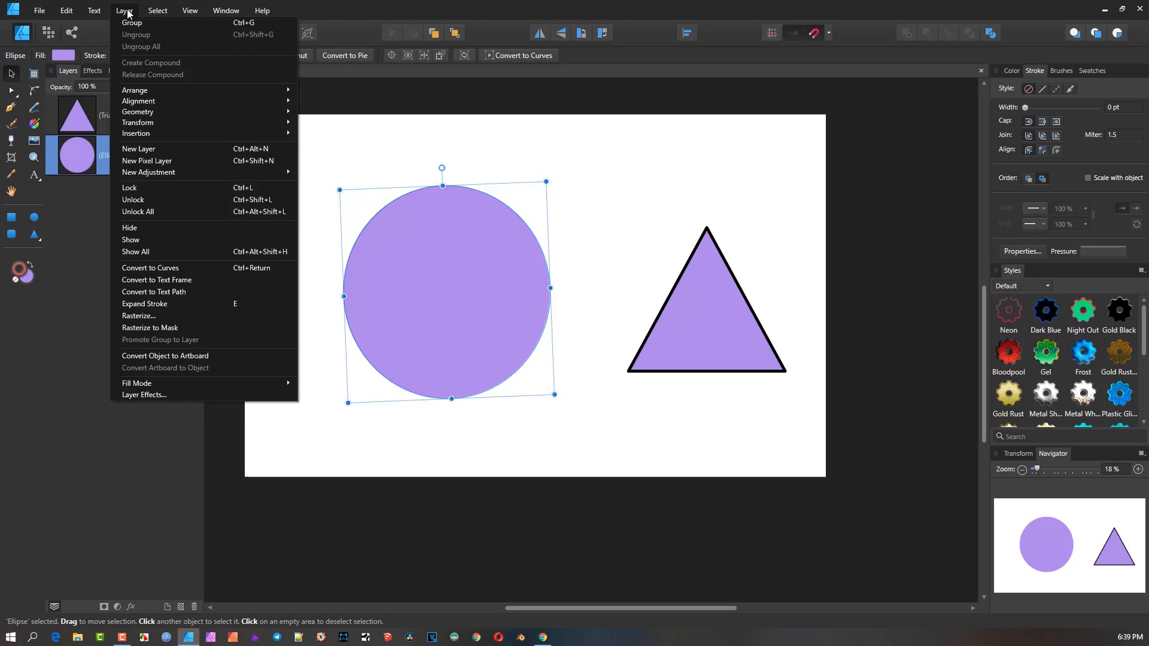
click(176, 268)
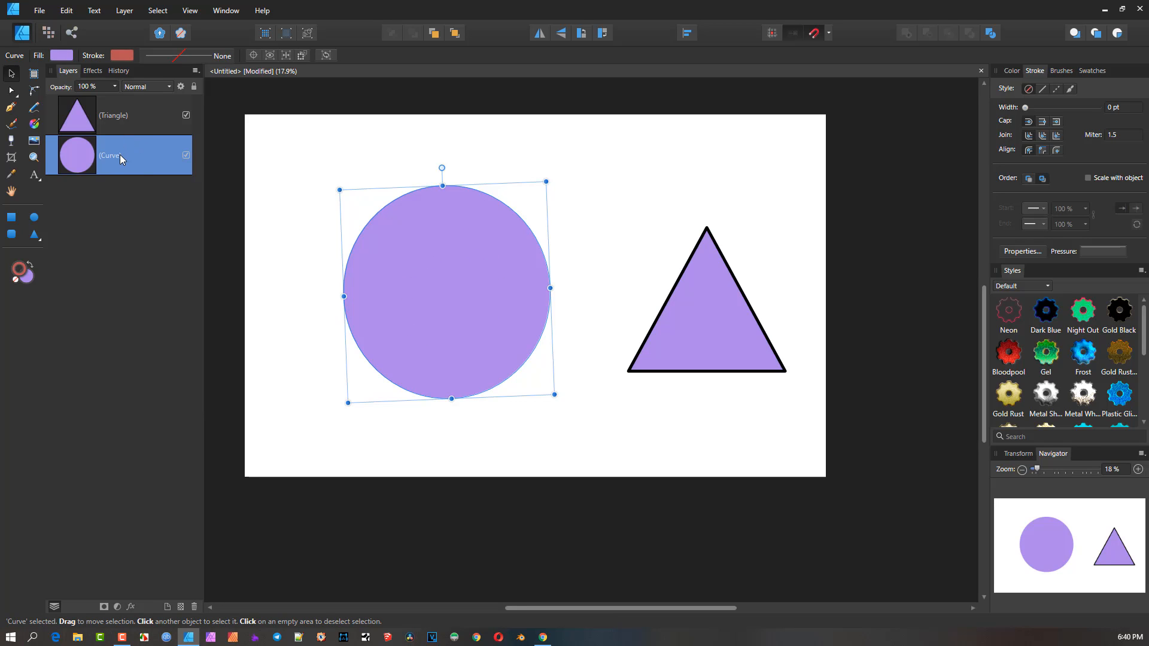
key(ctrl+z)
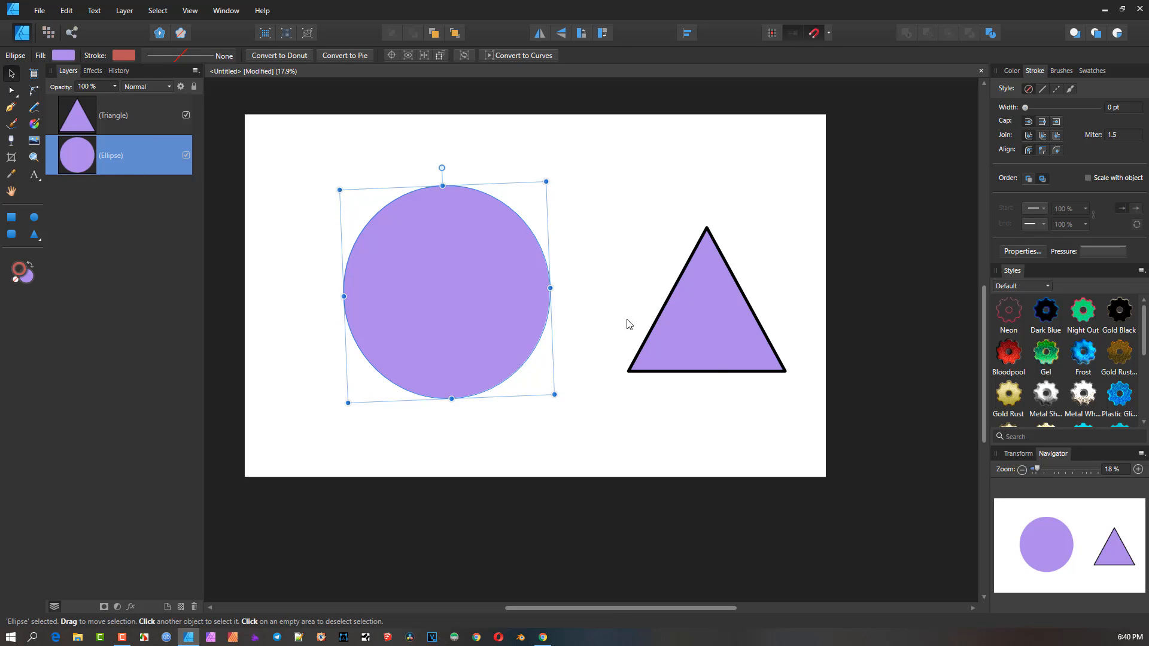
click(125, 10)
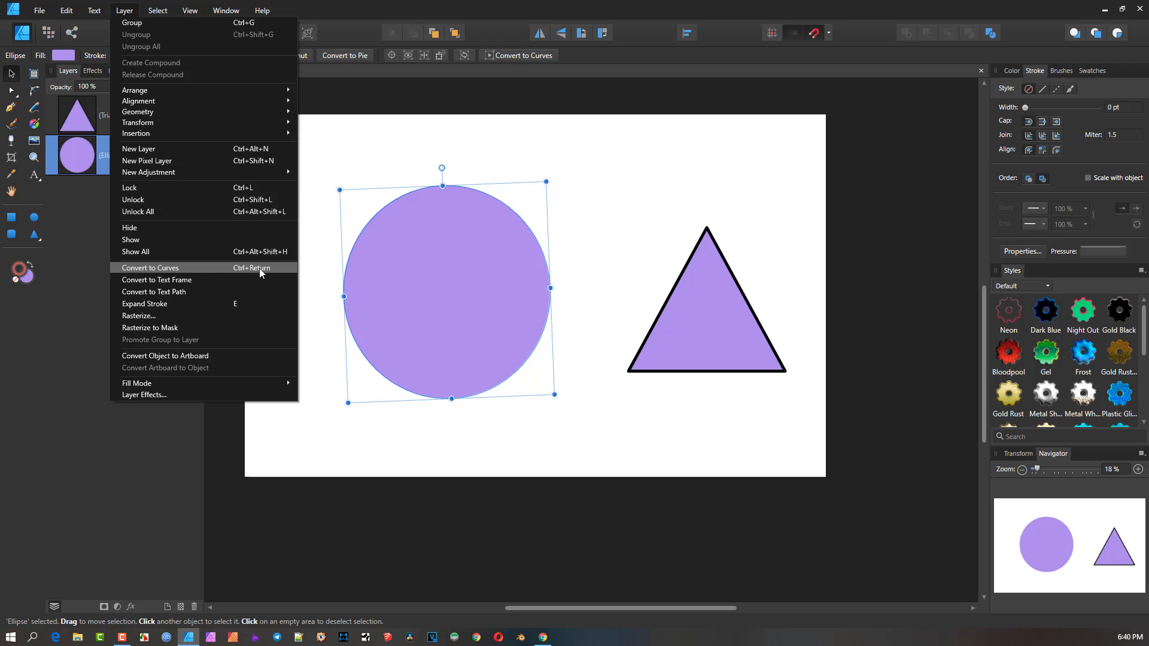
click(483, 250)
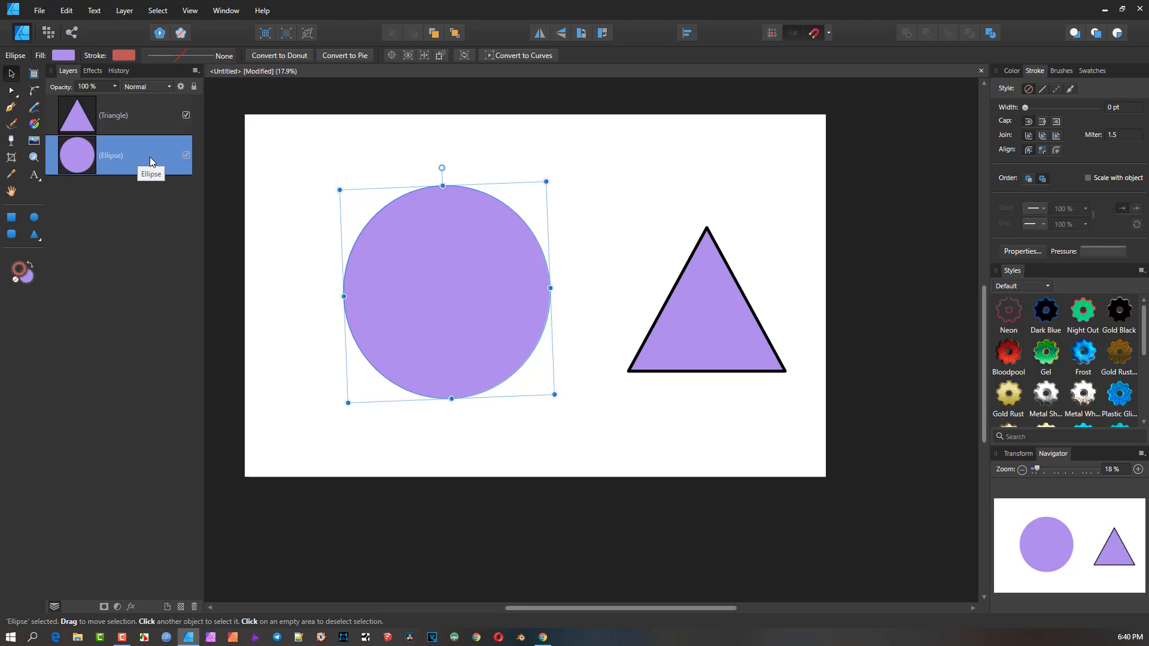
Step: Convert the circle and the triangle to curves
key(ctrl+Return)
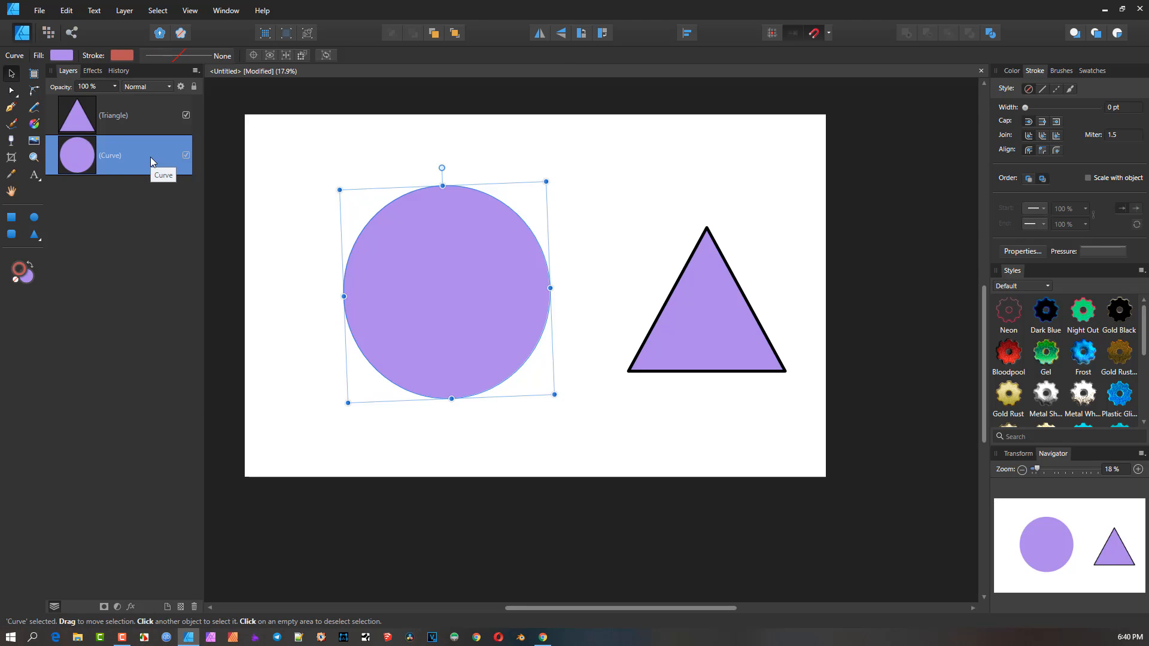
click(713, 319)
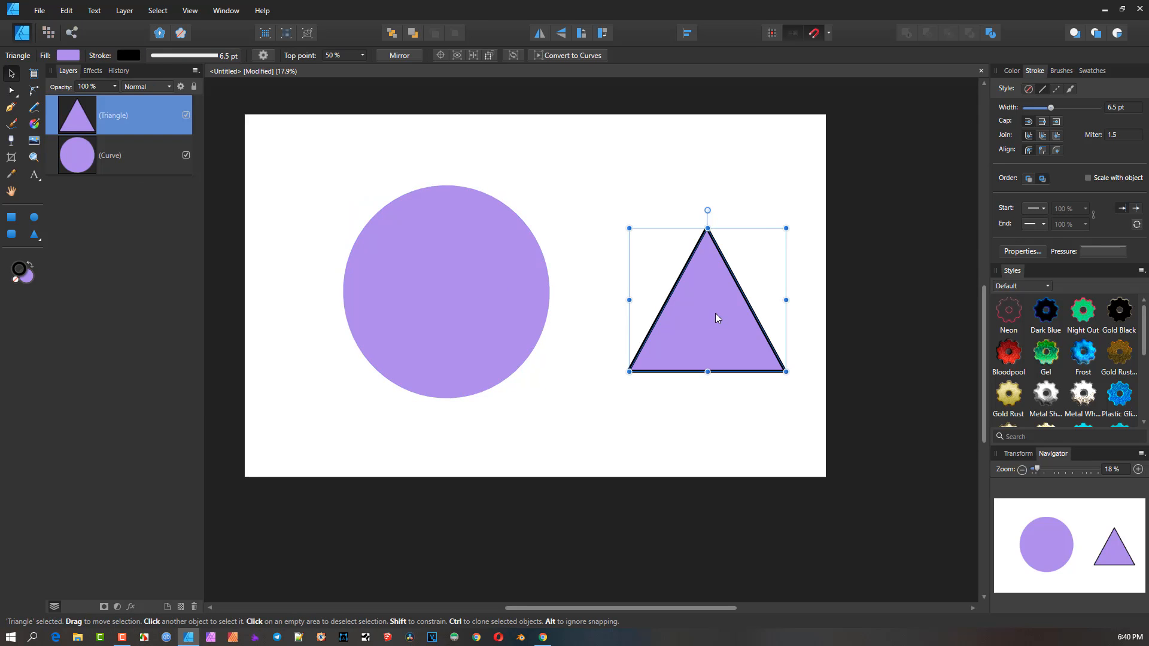
key(ctrl+Return)
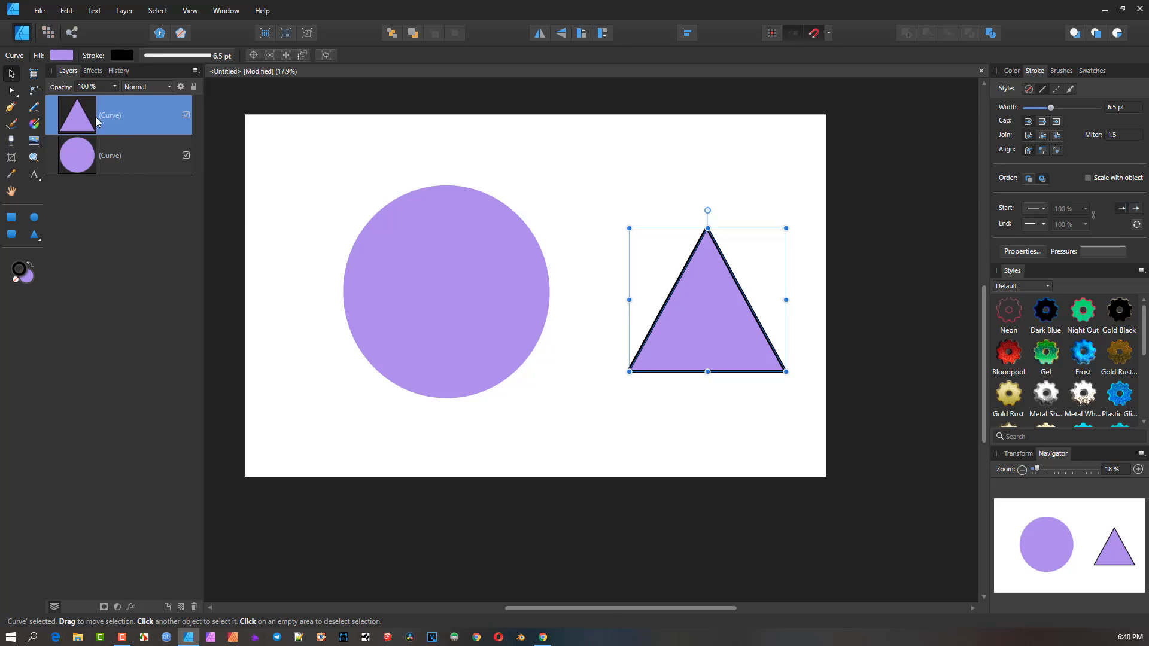
Step: Reshape the circle with the Node Tool by moving its top node up and to the left and lengthening that node's handle
click(13, 89)
click(58, 93)
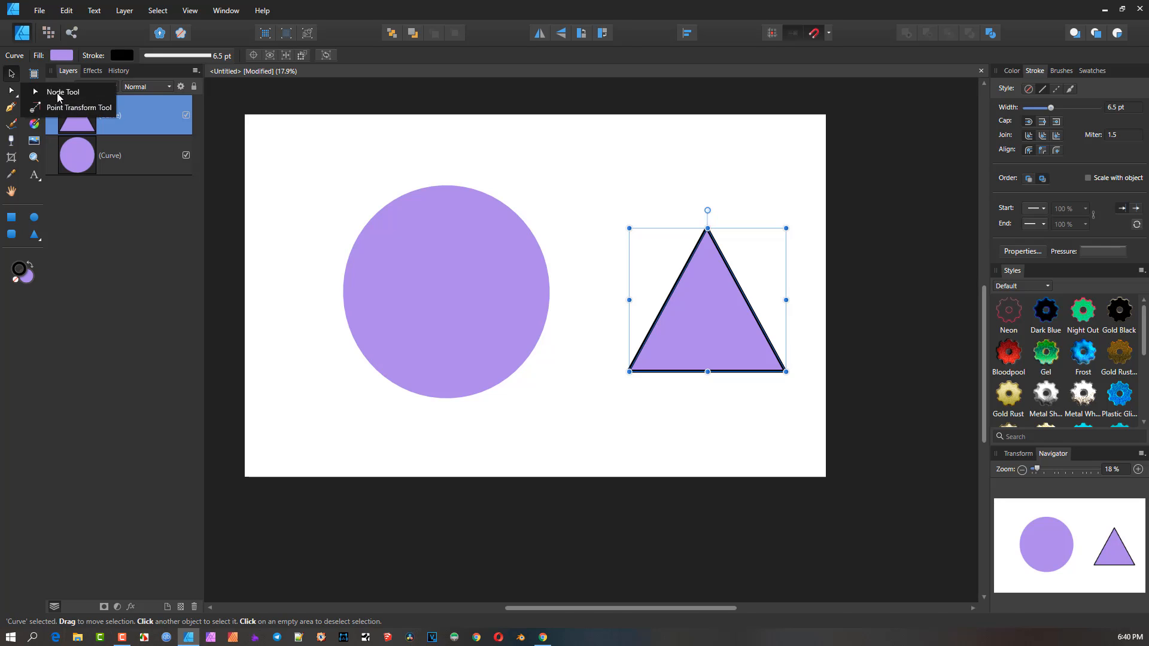
click(453, 228)
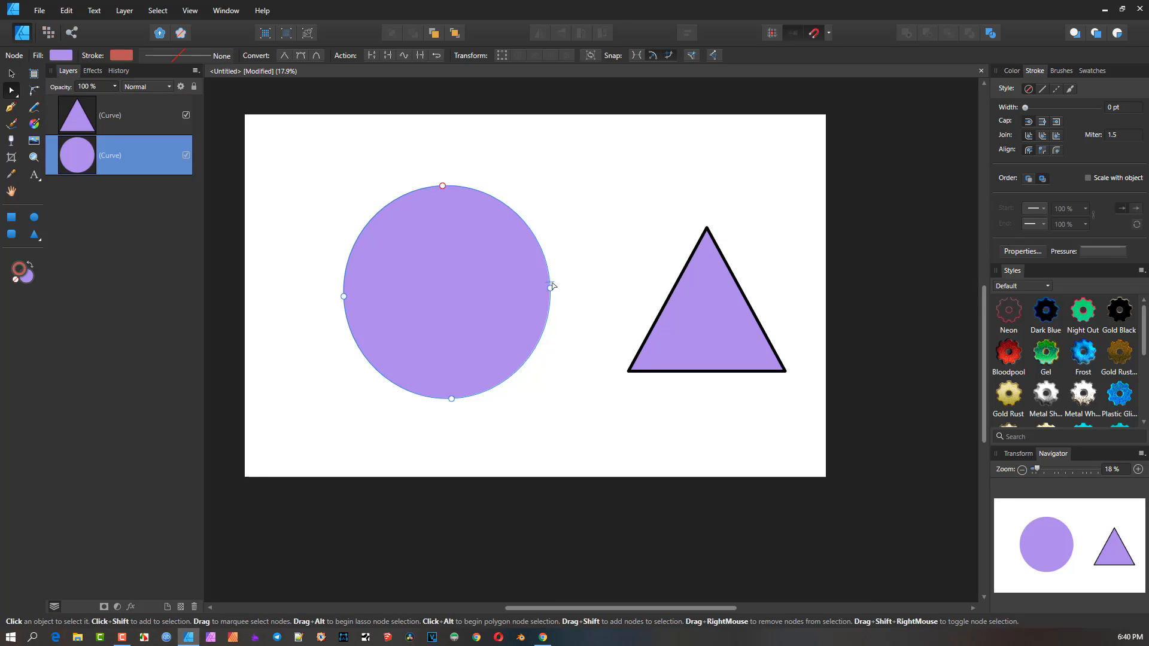
drag(443, 186, 606, 147)
mouse_move(490, 147)
mouse_down()
mouse_move(326, 150)
mouse_move(405, 180)
mouse_move(413, 164)
mouse_move(403, 163)
mouse_move(477, 129)
mouse_move(631, 128)
mouse_move(470, 156)
mouse_up()
drag(451, 195, 594, 191)
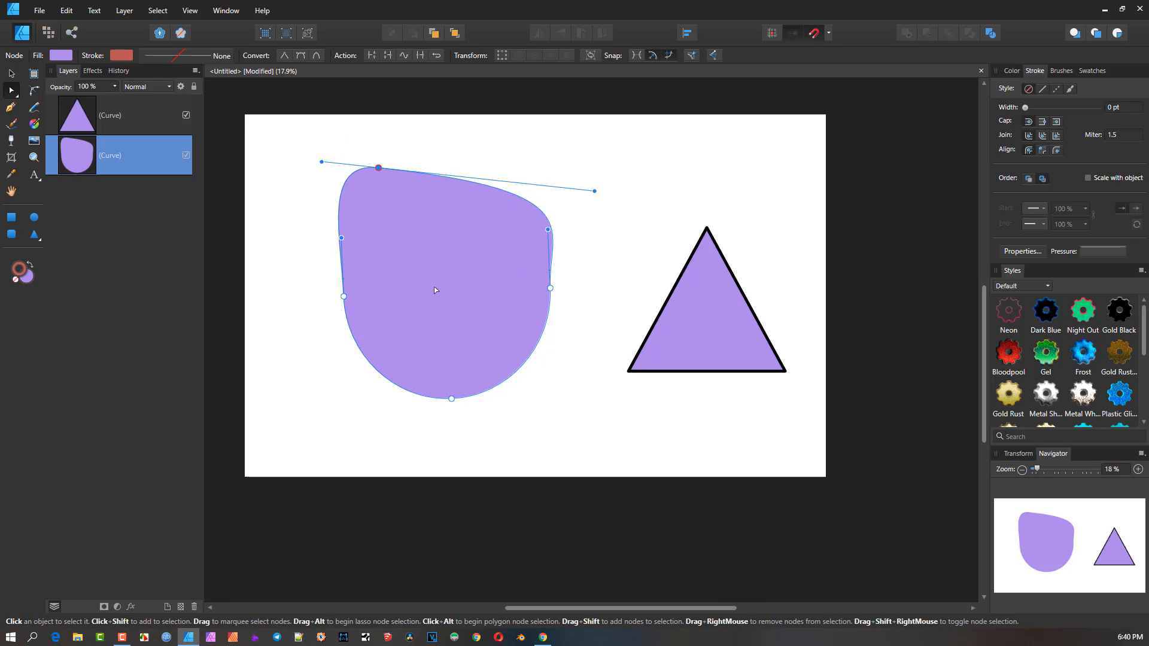
Step: Move the triangle's apex up and to the left, and bow its two slanted sides outward
click(720, 314)
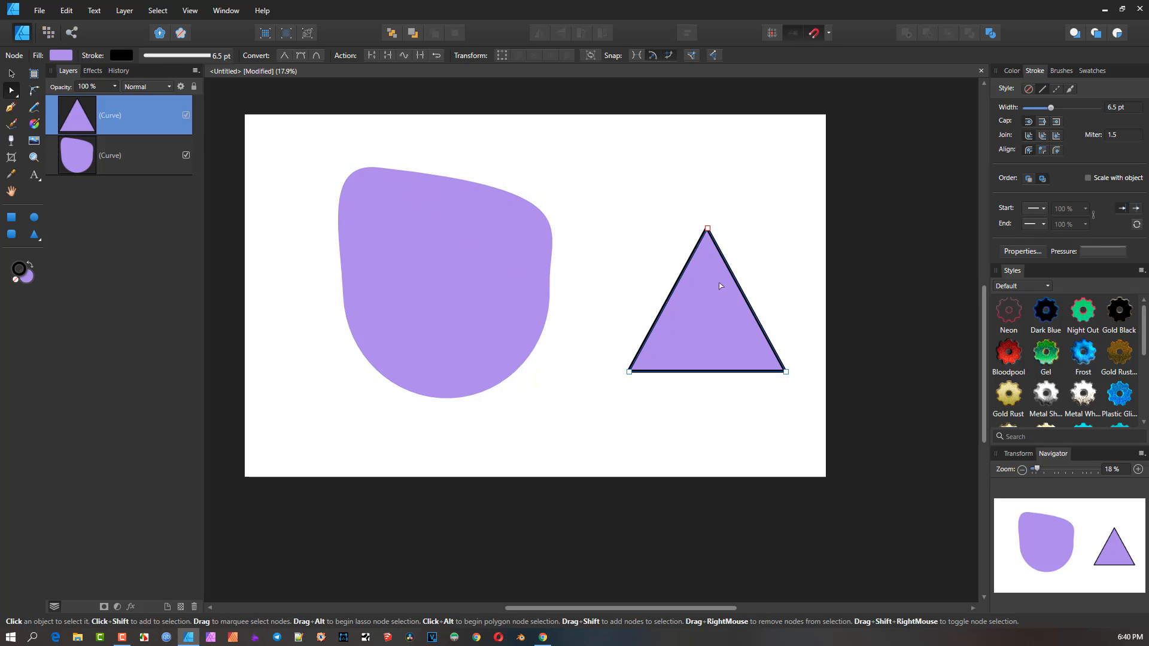
drag(707, 229, 669, 219)
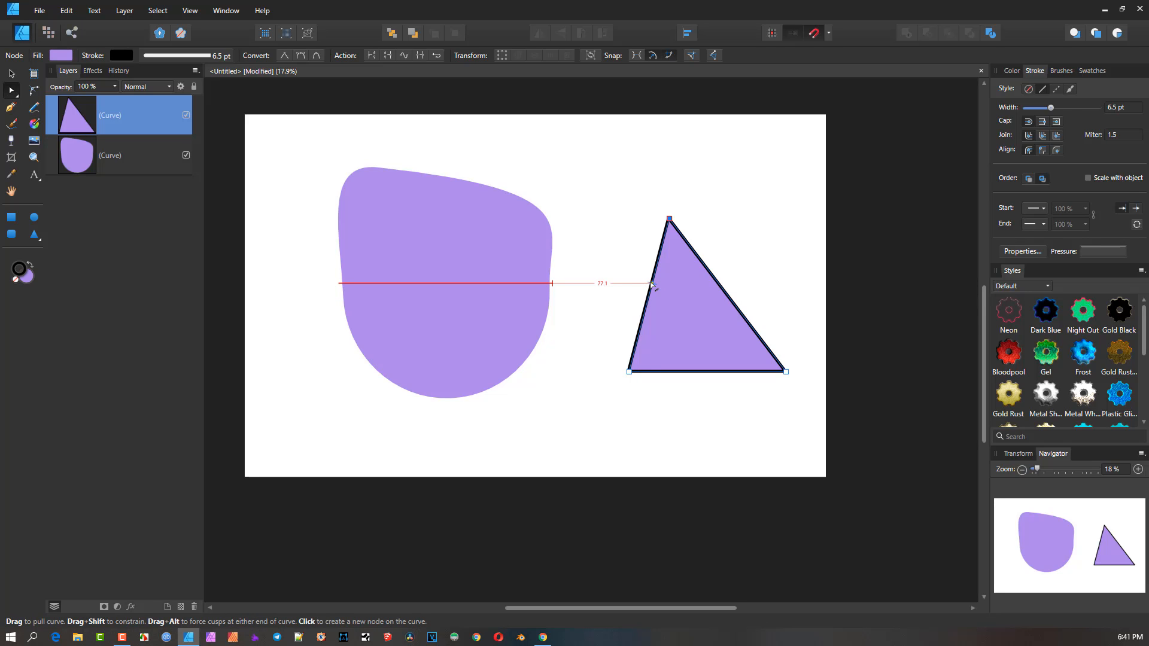
drag(651, 285, 624, 287)
drag(718, 282, 759, 262)
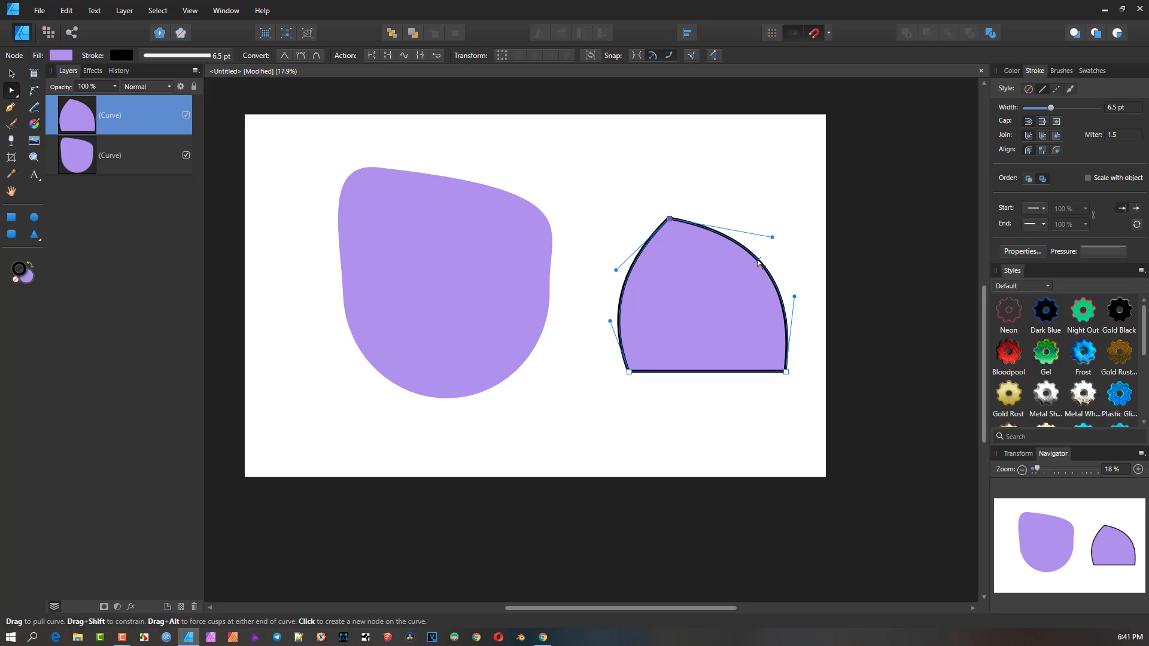
Step: Add a node on the upper-right edge of the triangle shape and of the circle shape, pulling each edge inward
click(759, 262)
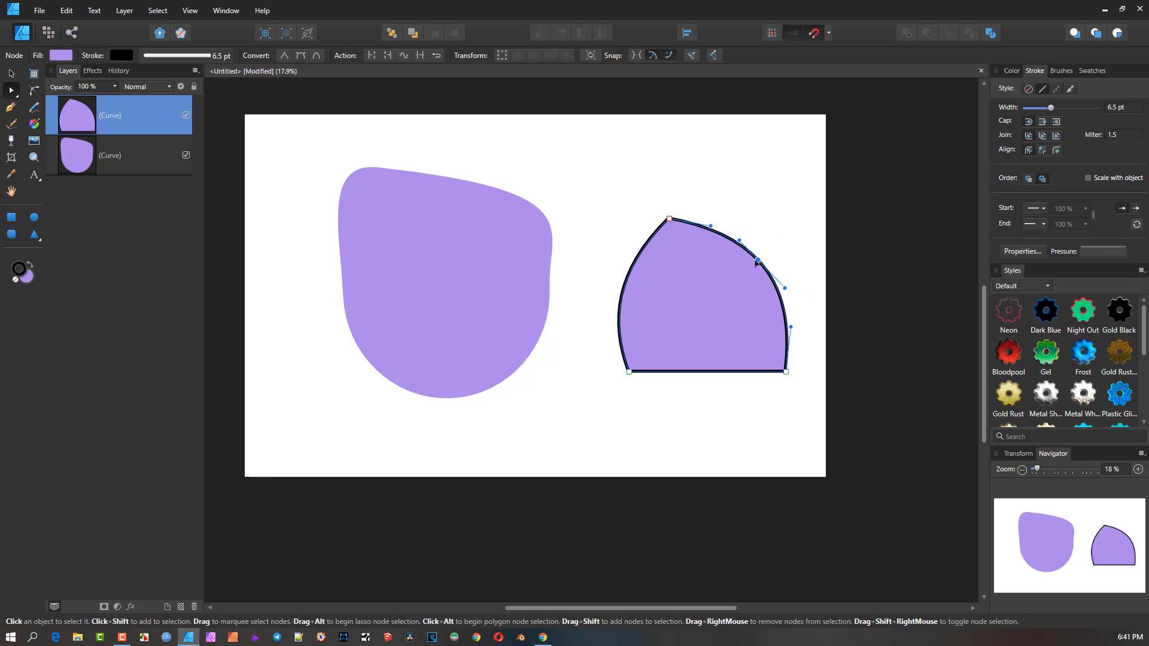
drag(758, 262, 712, 297)
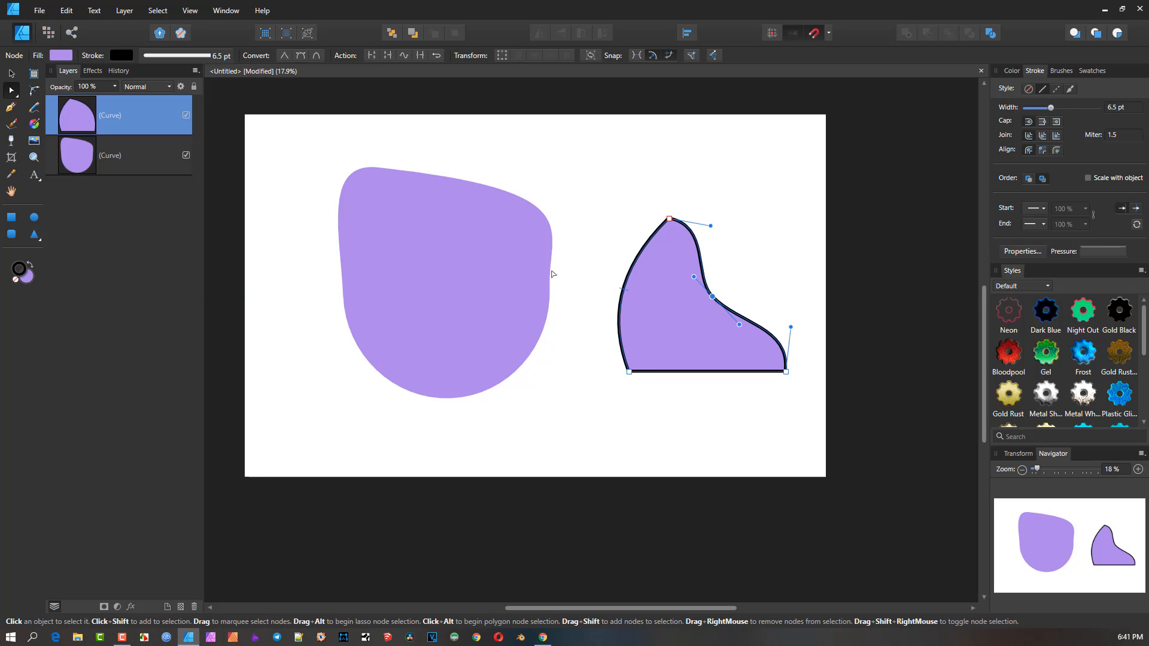
click(482, 236)
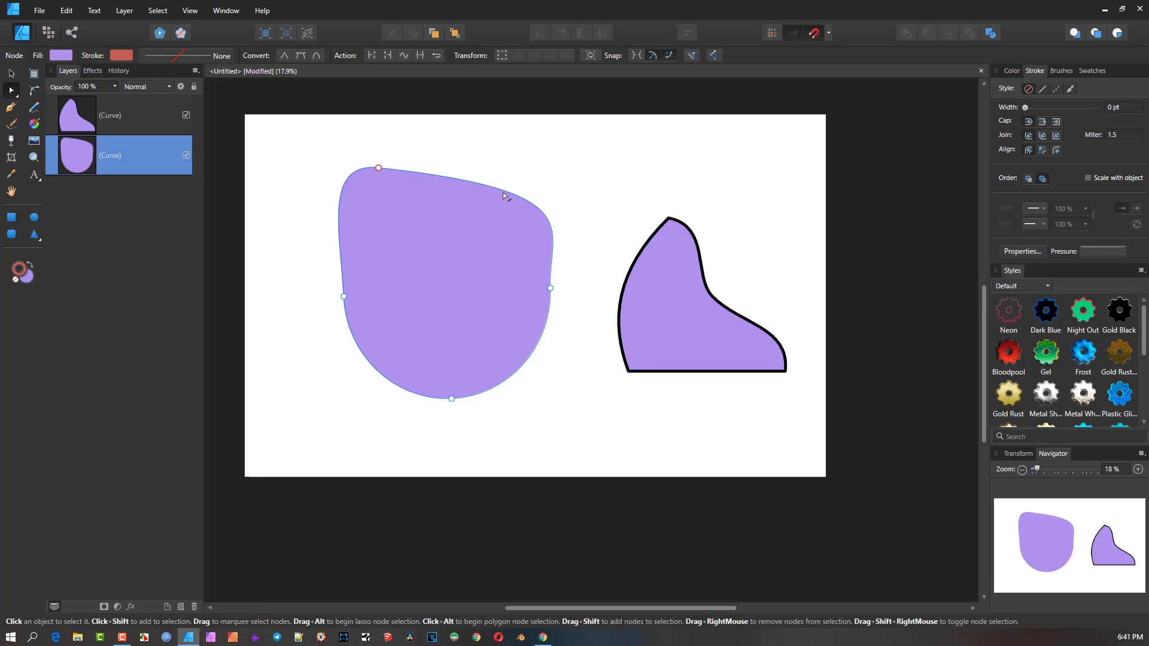
drag(504, 196, 421, 240)
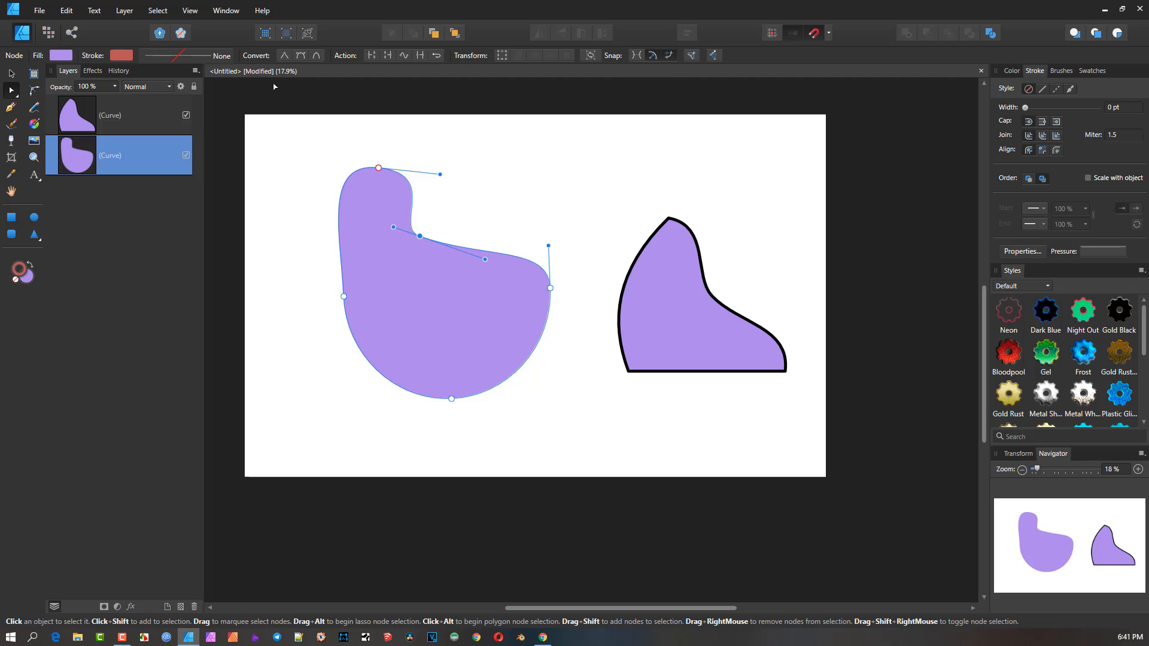
Step: Delete both reshaped curves from the page
click(392, 239)
shift+click(107, 125)
key(Delete)
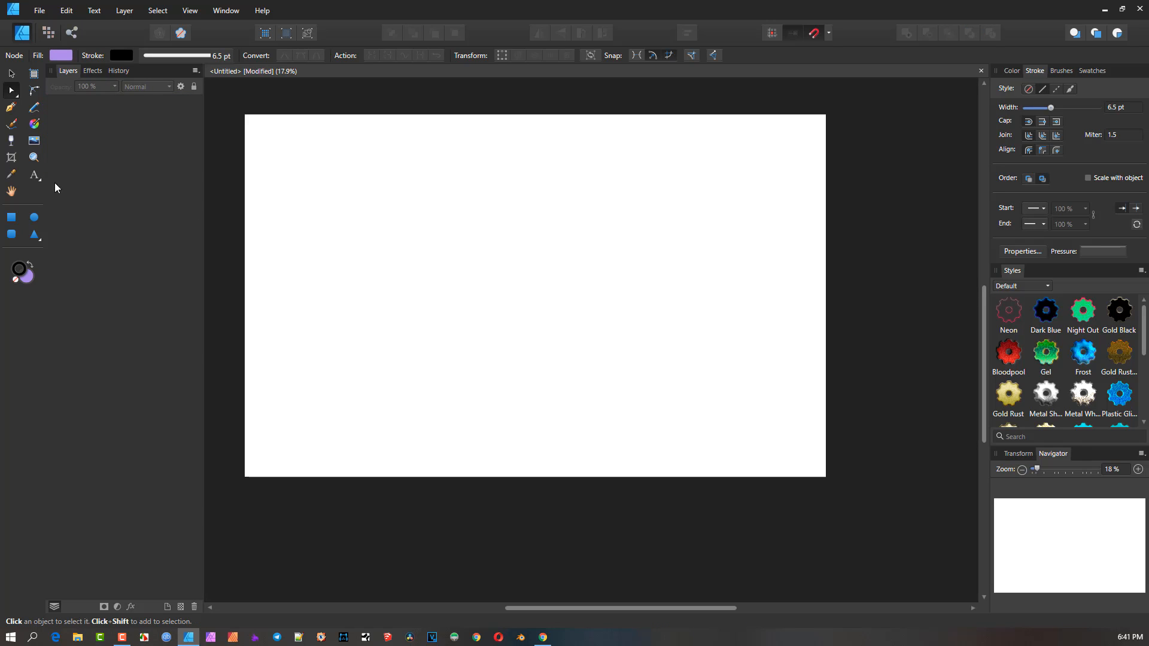
Step: Create the artistic text "DO" on the page and scale it down to about 344.9 pt
click(35, 174)
click(65, 173)
drag(307, 179, 377, 312)
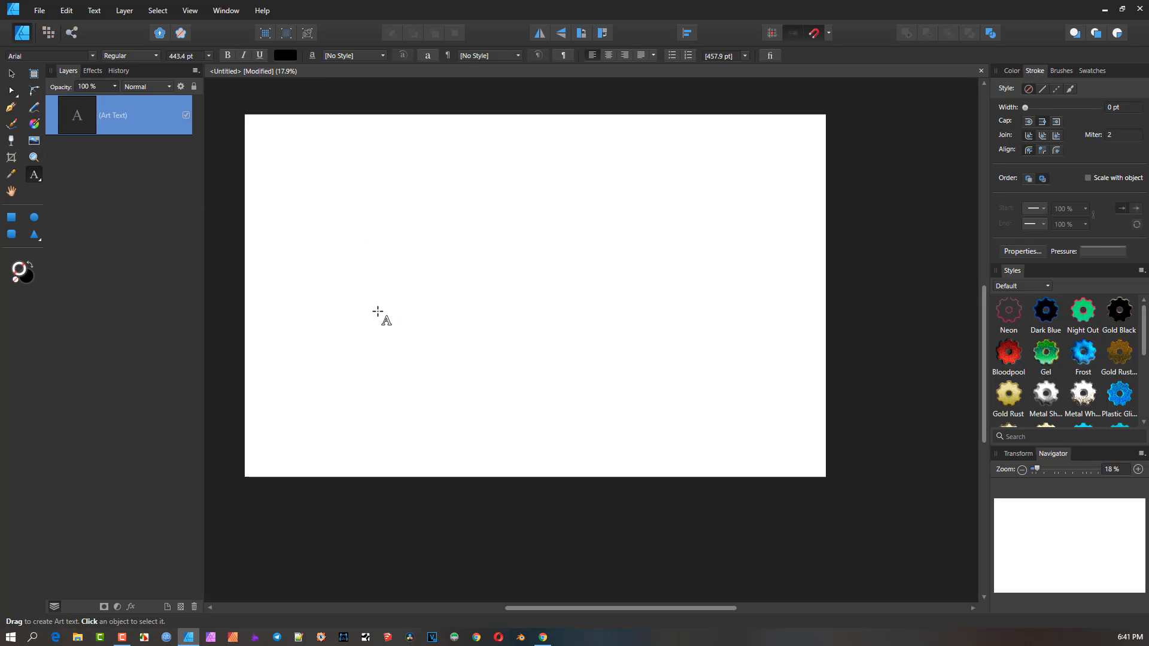
text(DO)
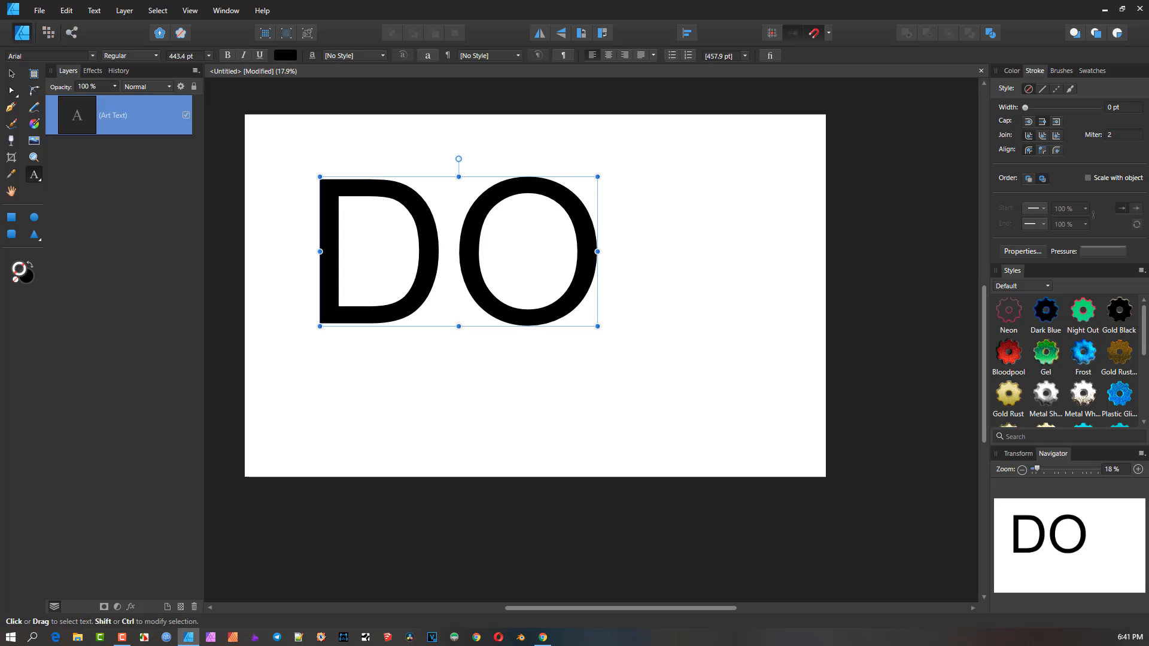
drag(598, 177, 536, 210)
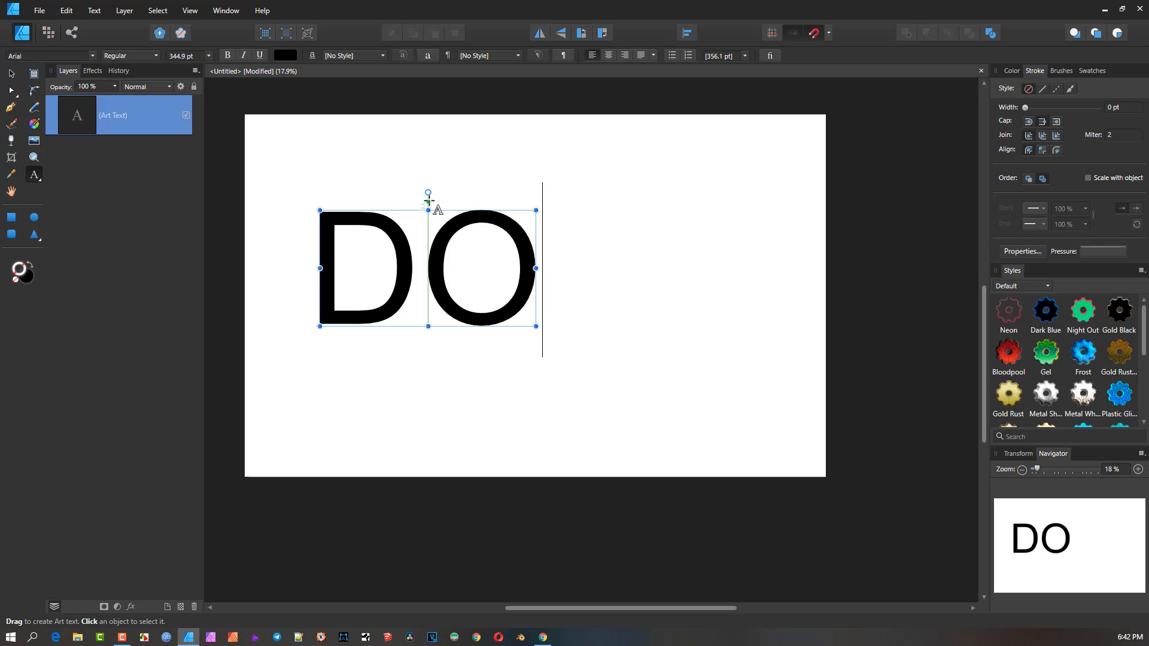
Step: Append the letter "R" to the artistic text to make it "DOR"
drag(428, 203, 366, 203)
key(ctrl+z)
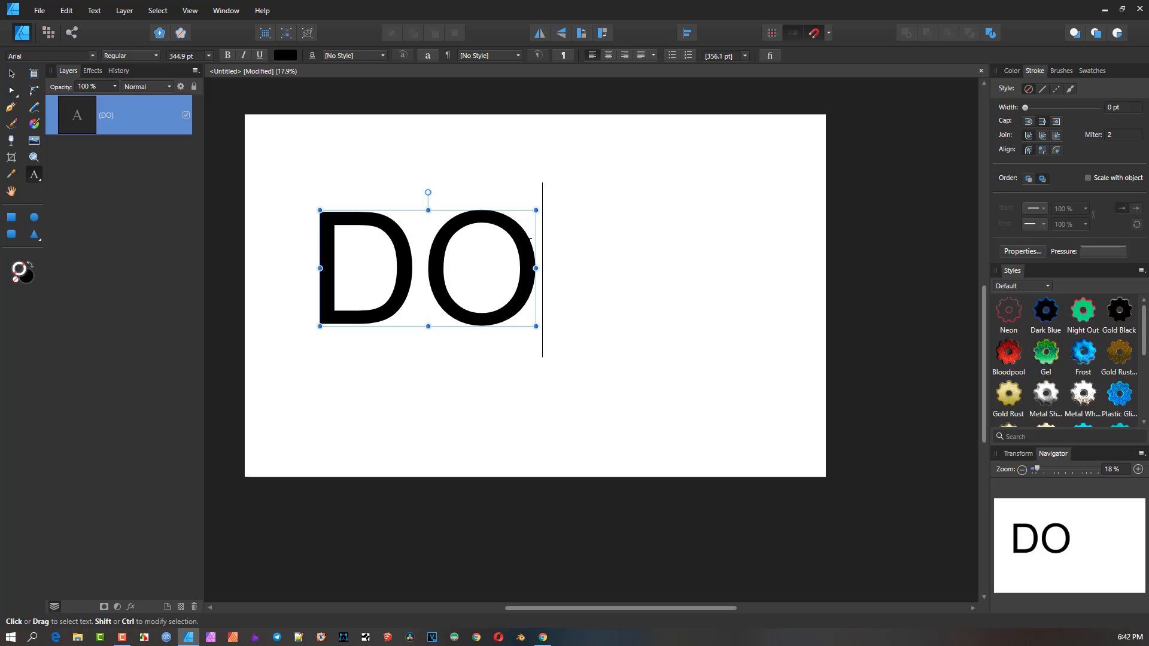
text(R)
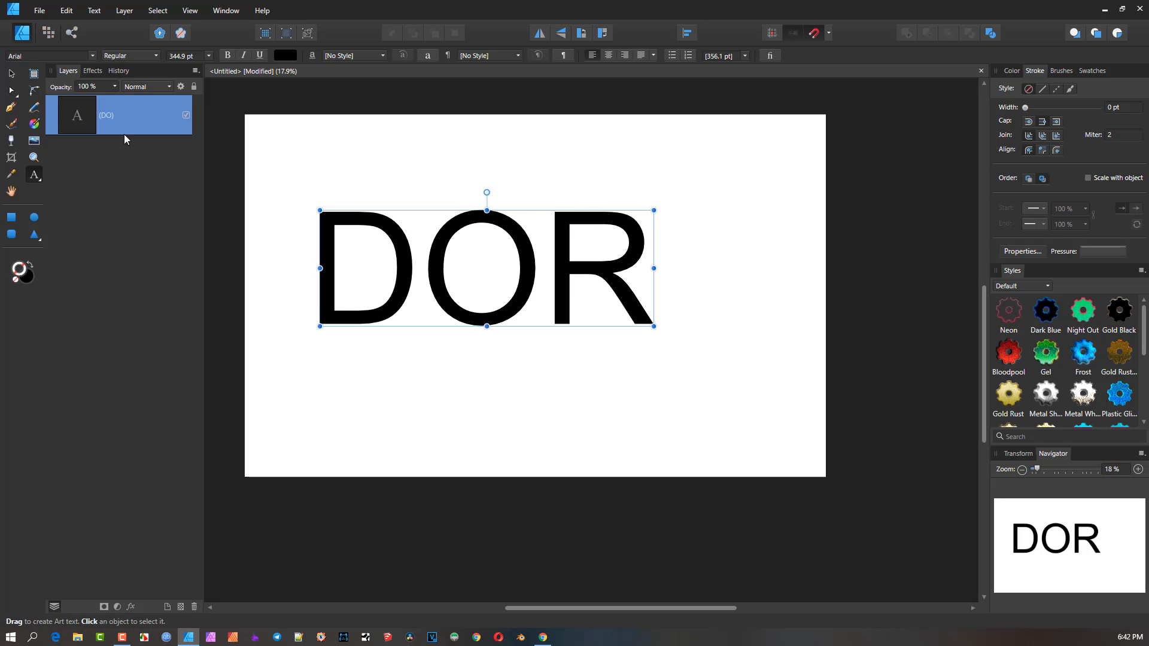
Step: Try converting the DOR text to curves and undo the conversion
click(12, 73)
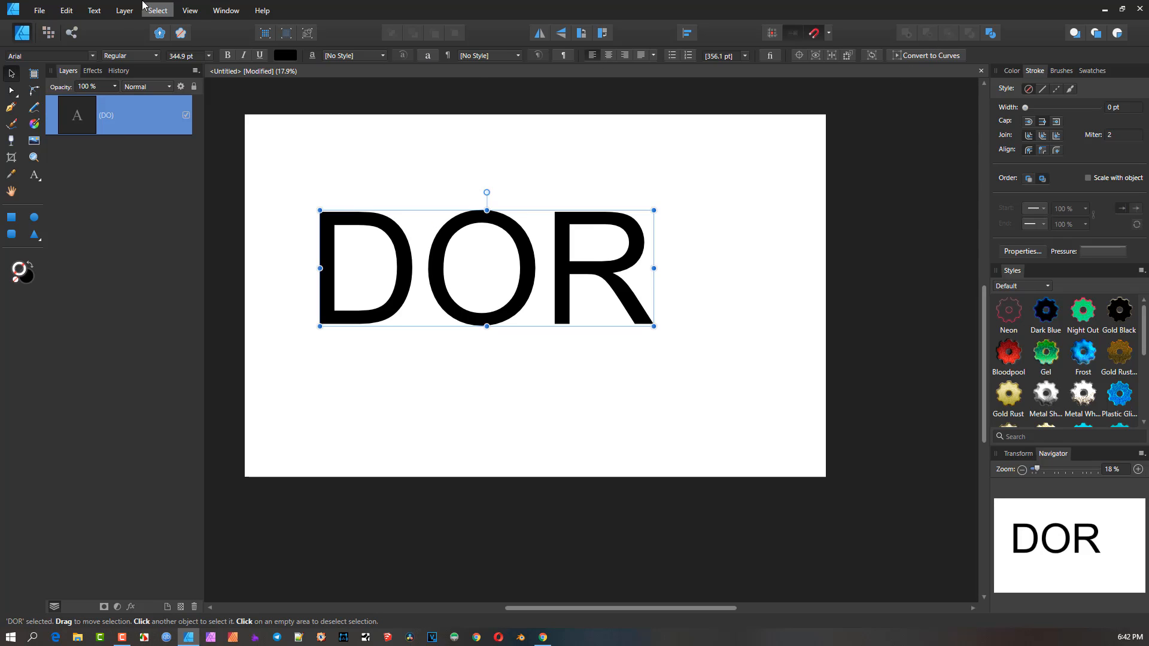
click(123, 12)
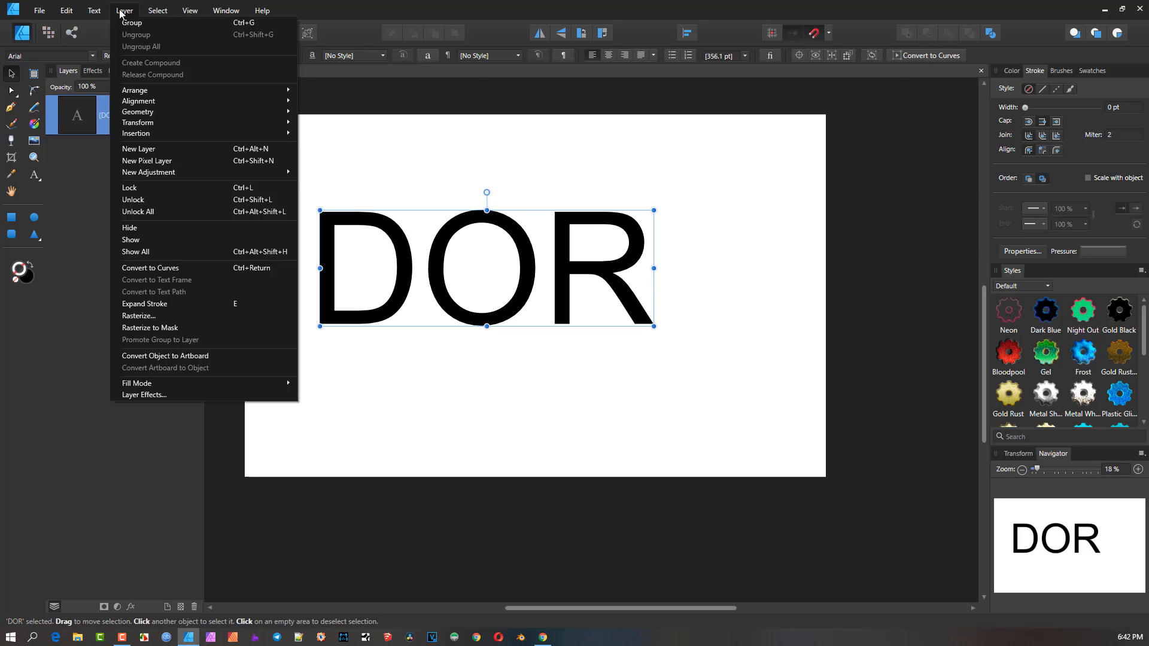
click(157, 268)
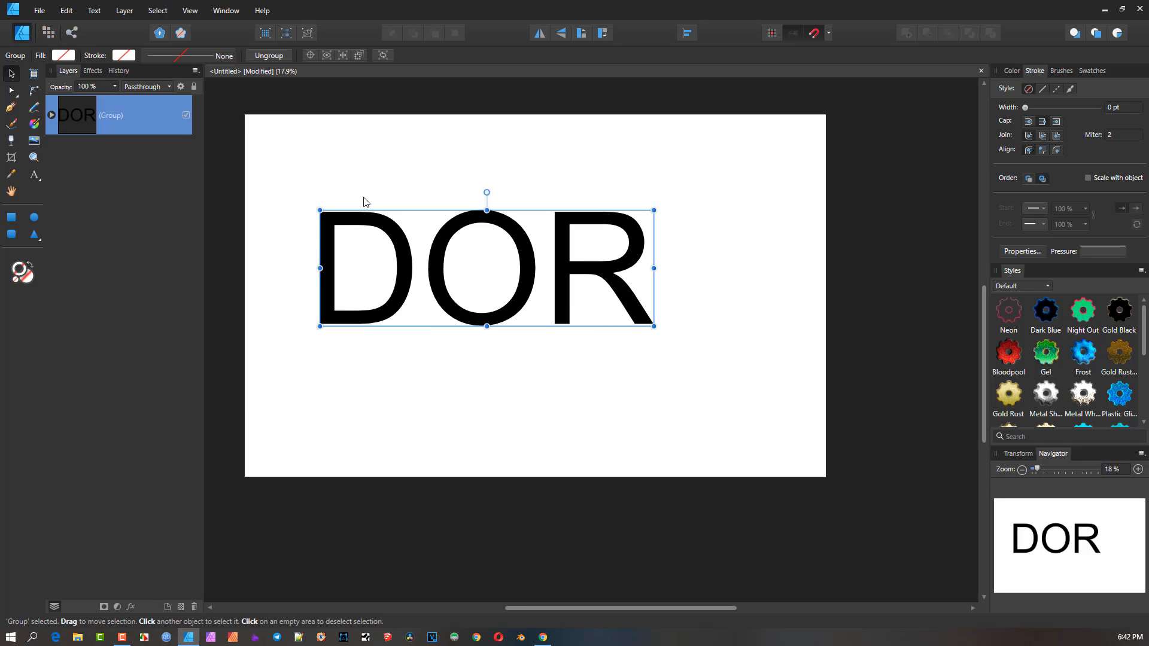
key(alt)
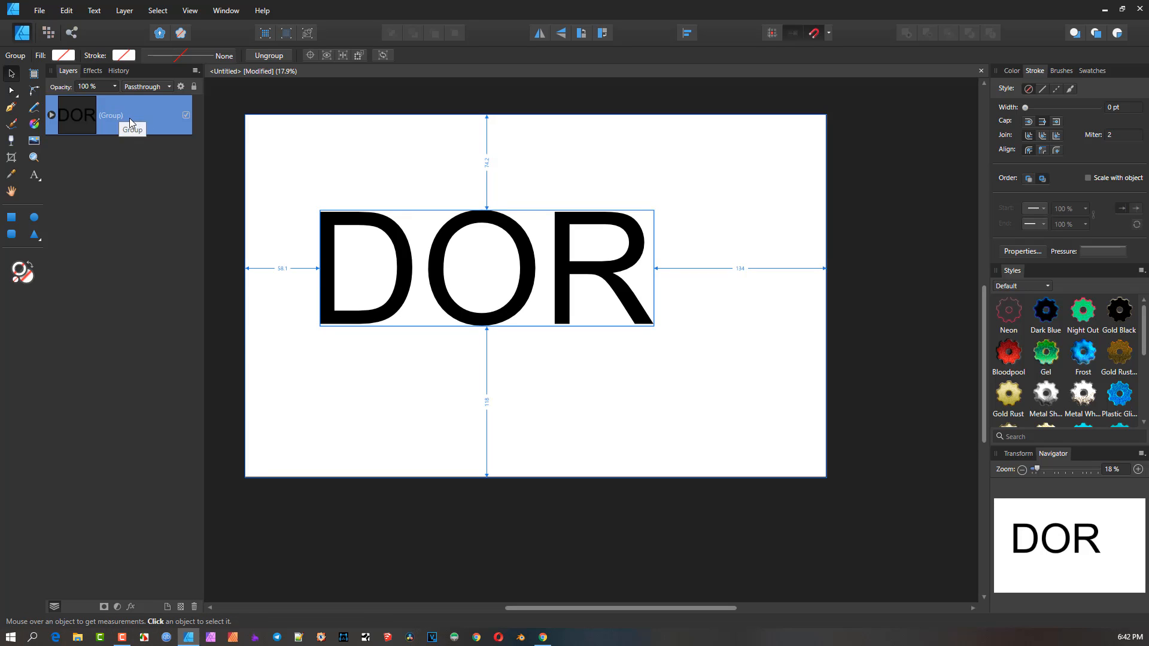
key(ctrl+z)
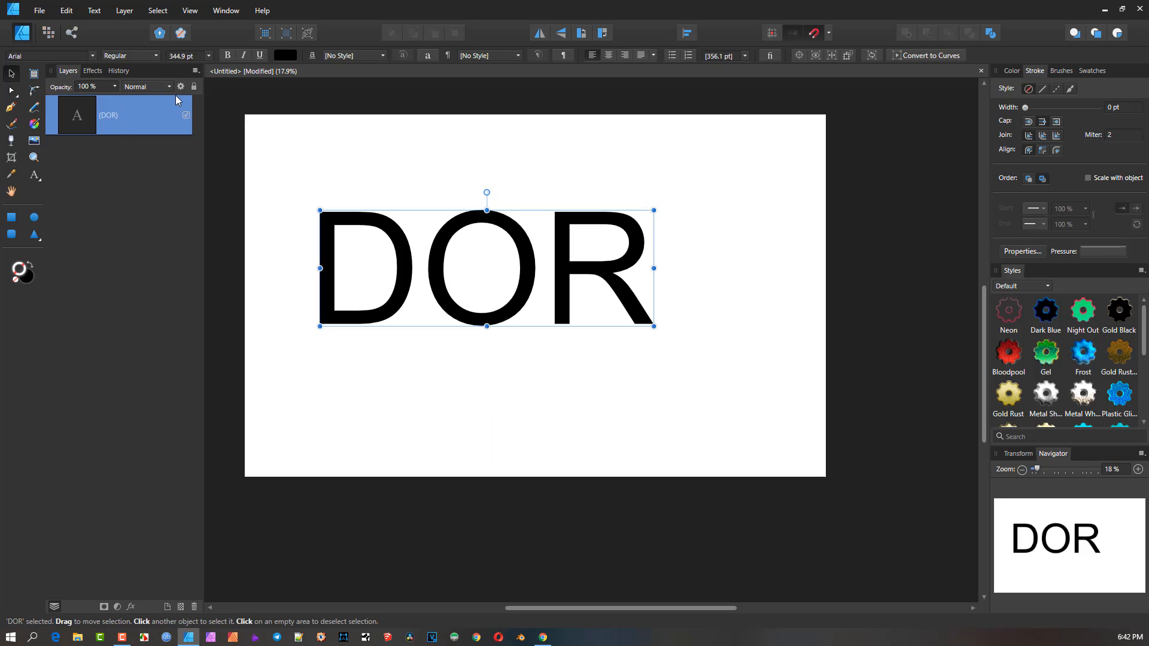
Step: Convert the DOR text to curves and expand the resulting group in the layer list
click(124, 12)
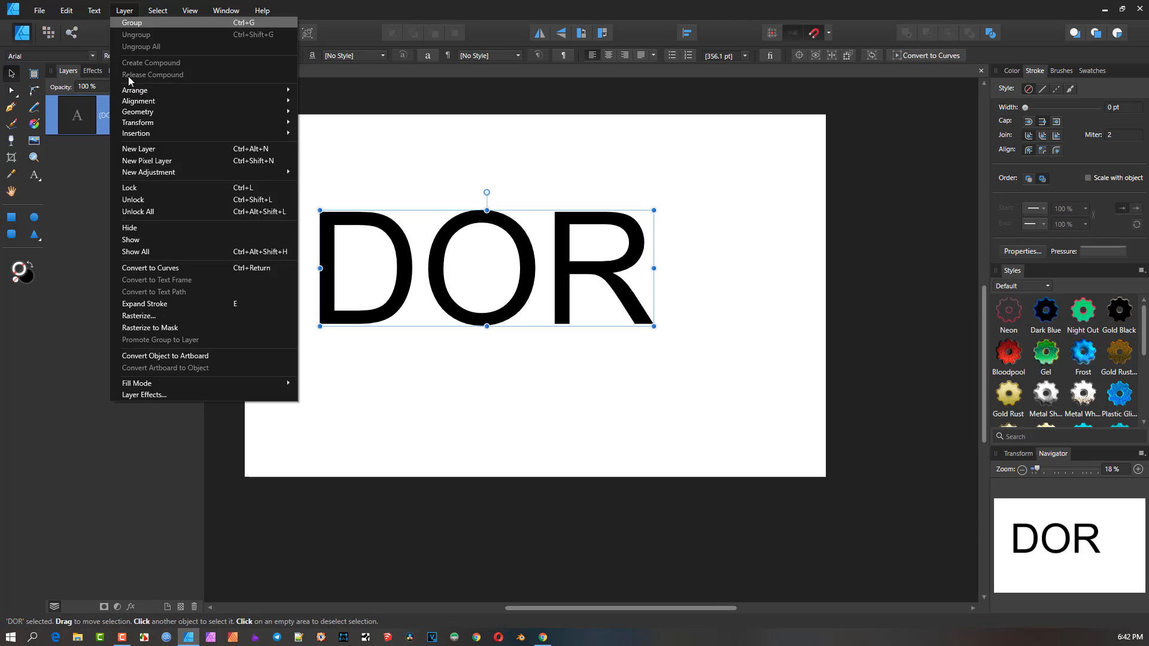
click(177, 268)
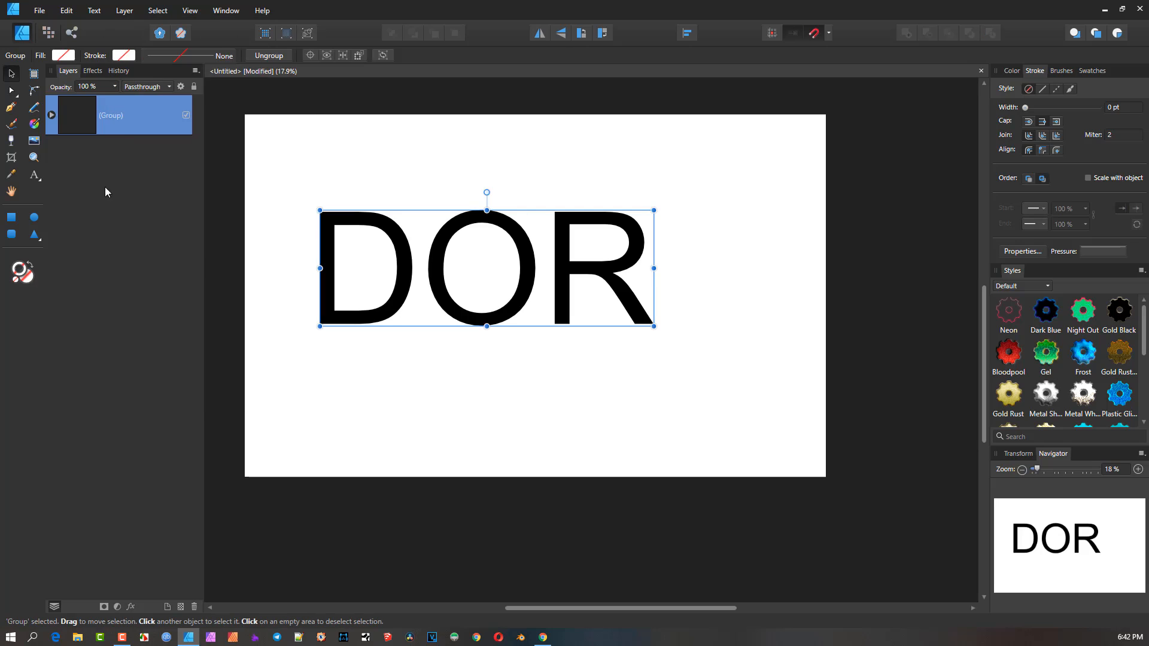
click(51, 115)
Step: Select the R, O and D curves one at a time, and try moving the D before undoing the move
click(117, 156)
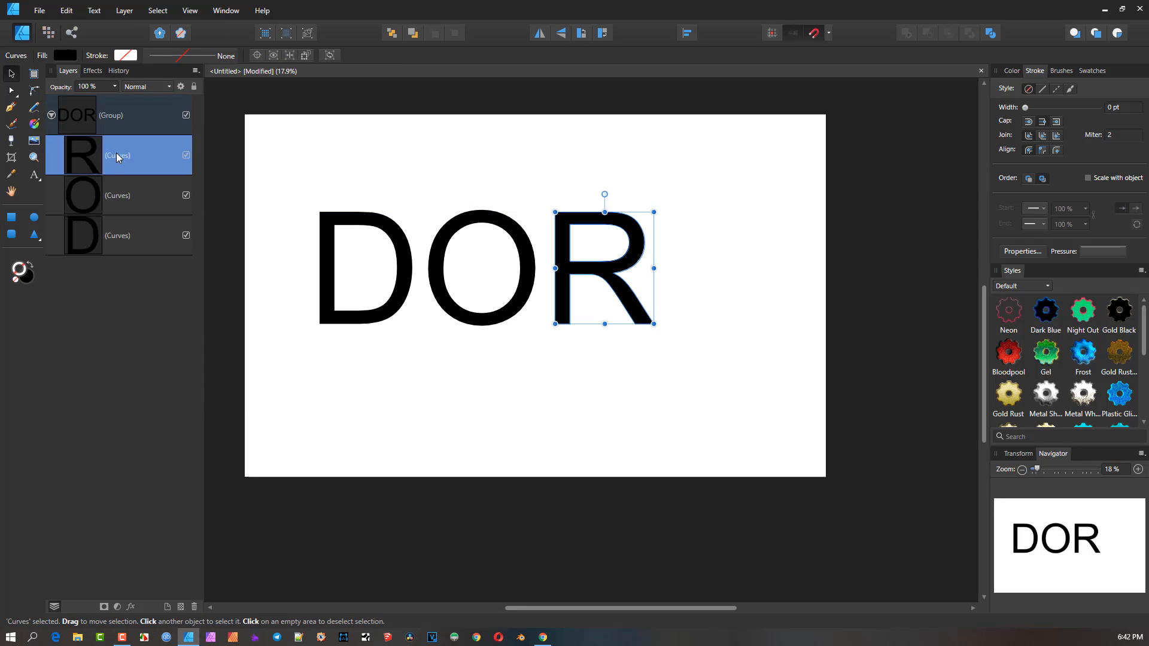
click(125, 198)
click(121, 237)
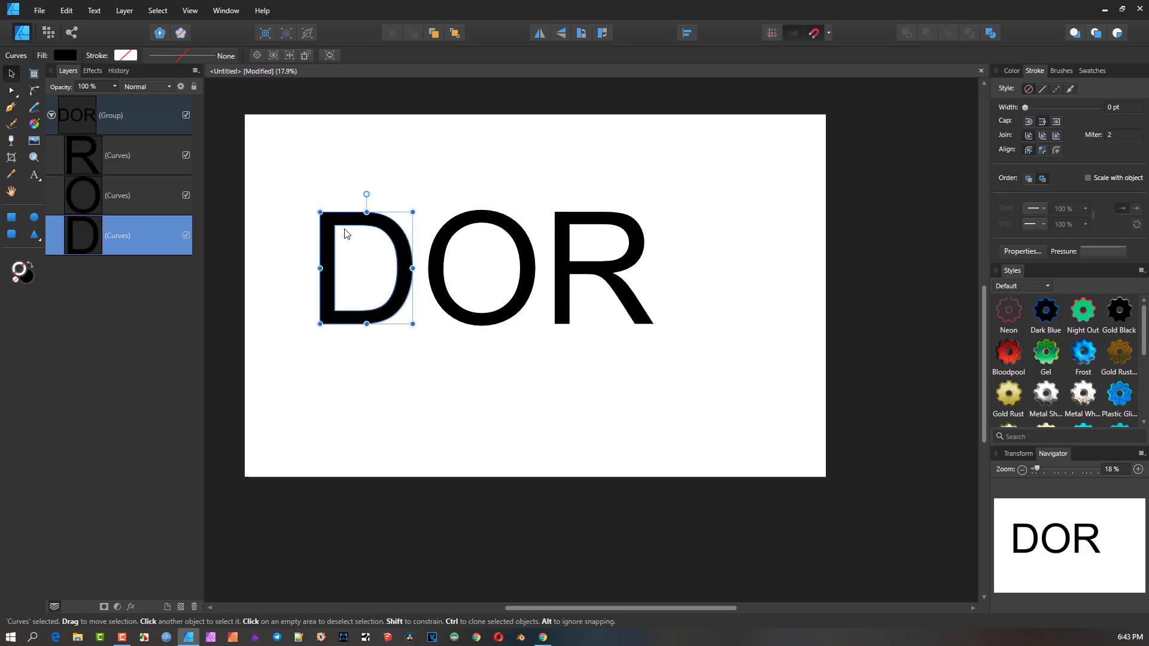
drag(343, 230, 369, 274)
key(ctrl+z)
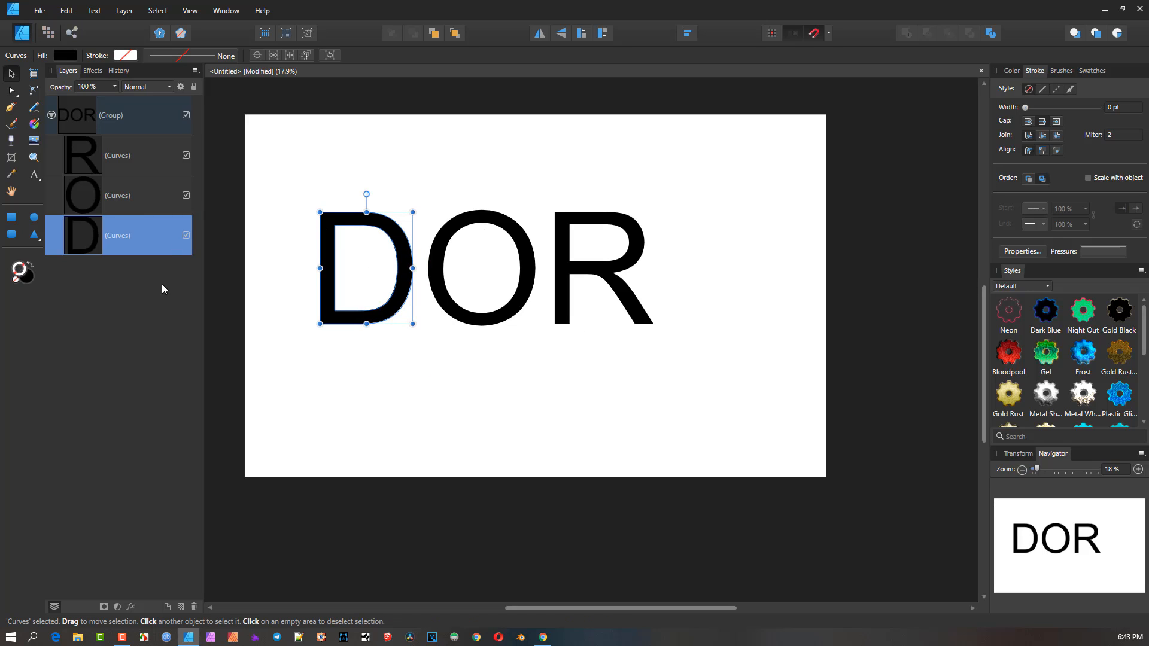
Step: Move the whole DOR group slightly down on the page, and select all three letter curves inside it
click(132, 117)
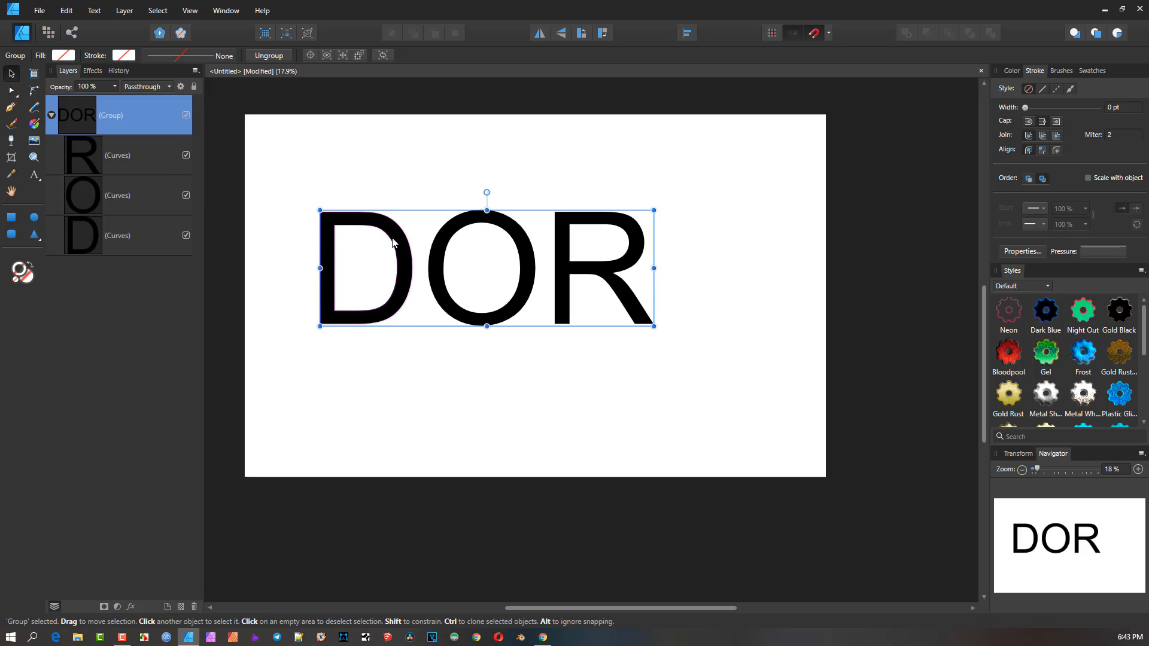
mouse_move(392, 240)
mouse_down()
mouse_move(483, 249)
mouse_move(452, 222)
mouse_move(399, 262)
mouse_up()
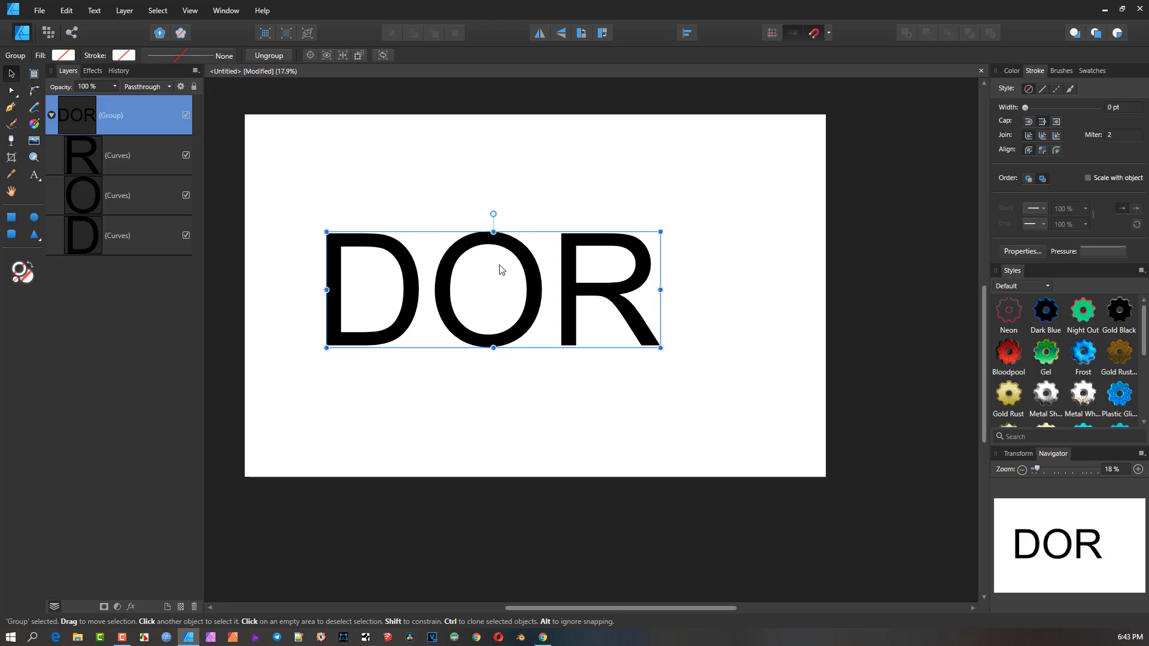
click(155, 155)
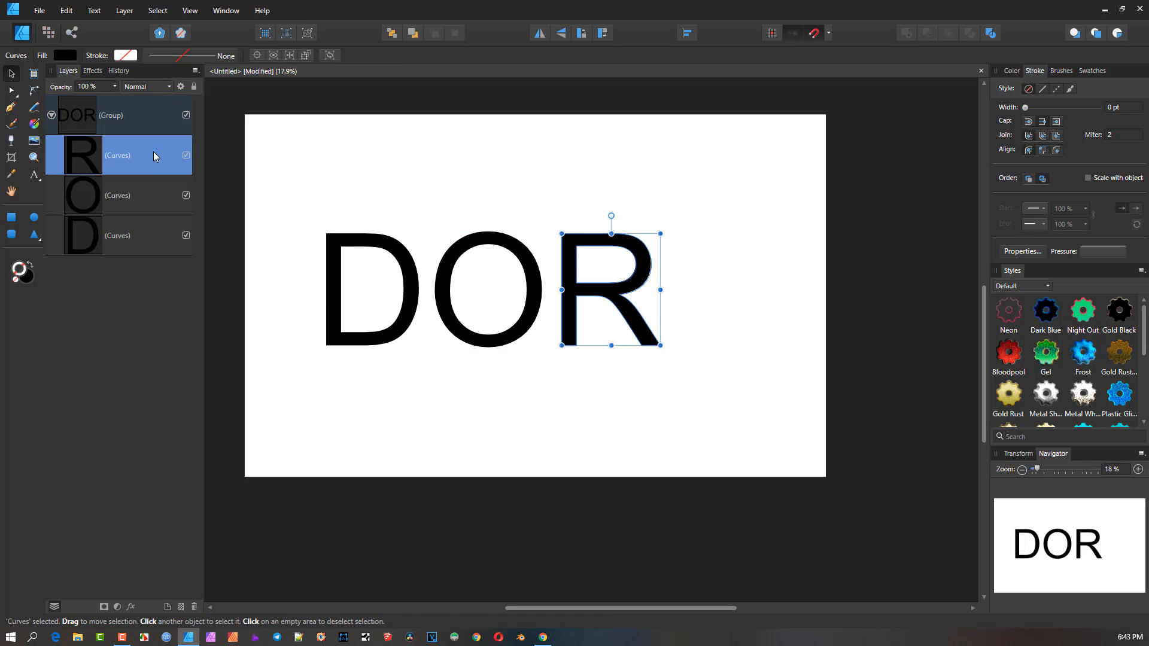
shift+click(139, 242)
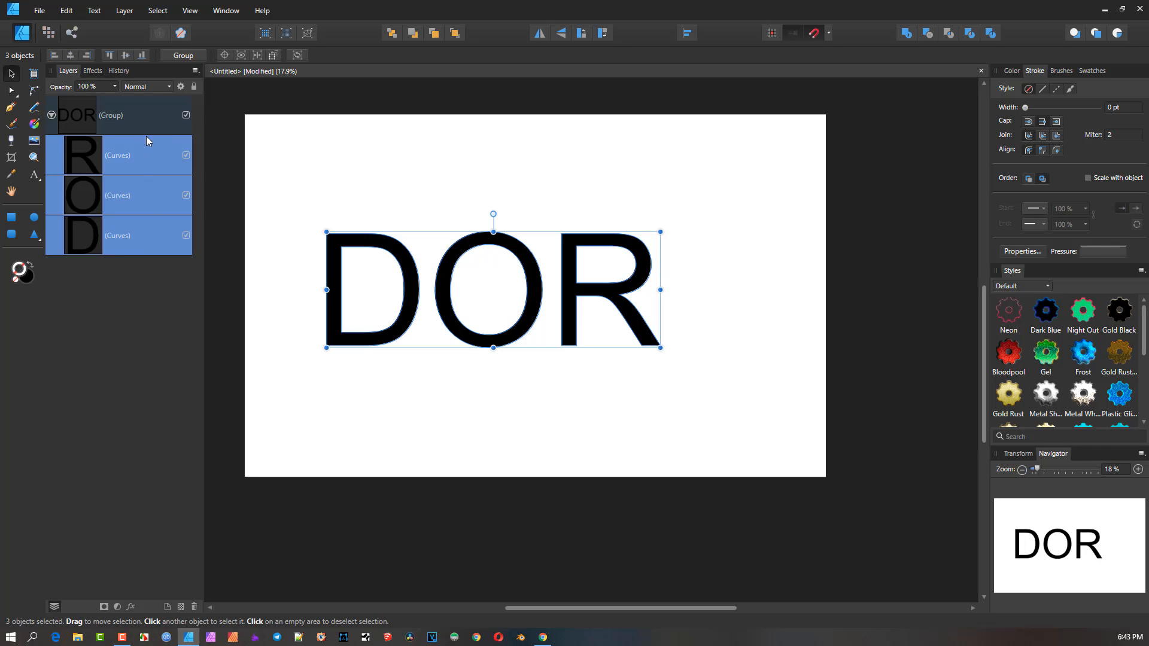
Step: Ungroup the DOR letters and select the O, R and D curves individually in the layer list
click(141, 118)
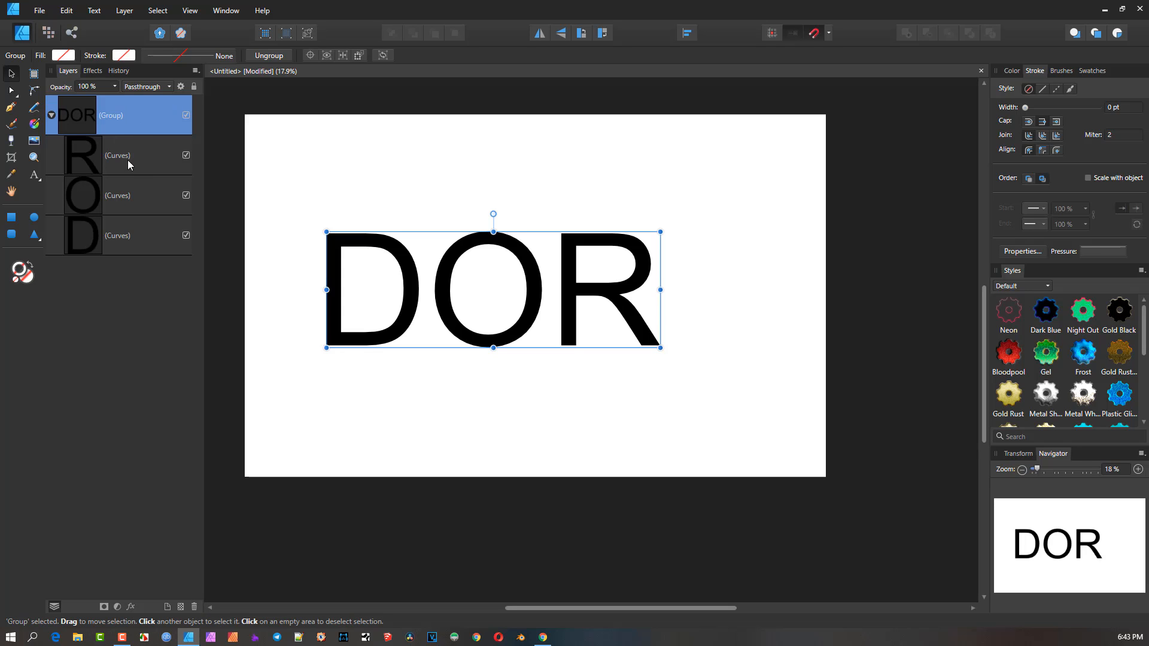
click(268, 55)
click(173, 152)
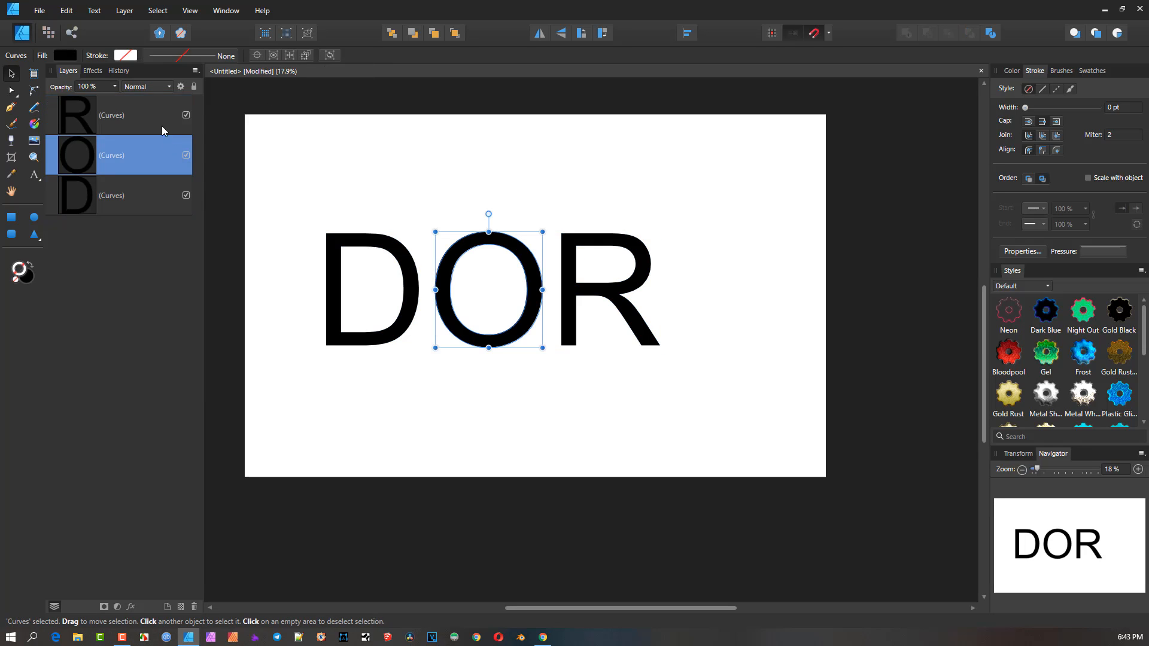
click(162, 126)
click(148, 195)
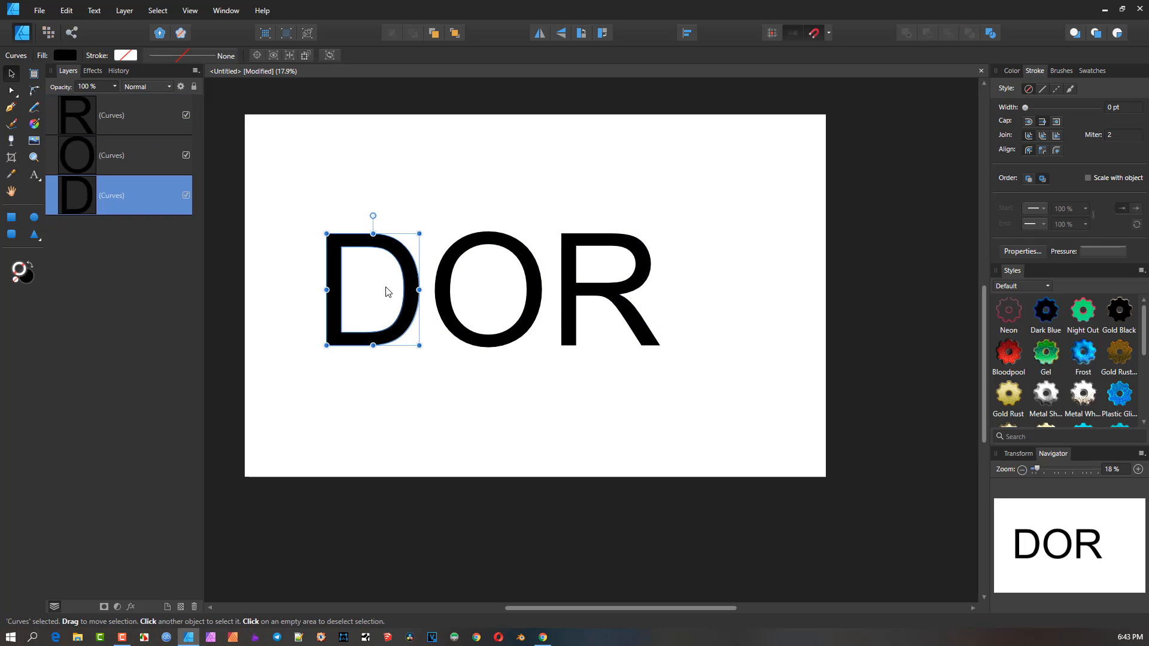
Step: Reshape the R with the Node tool by pulling its leg's outer corner outward and its lower bowl node into the counter
click(620, 292)
scroll(643, 290, up, 1)
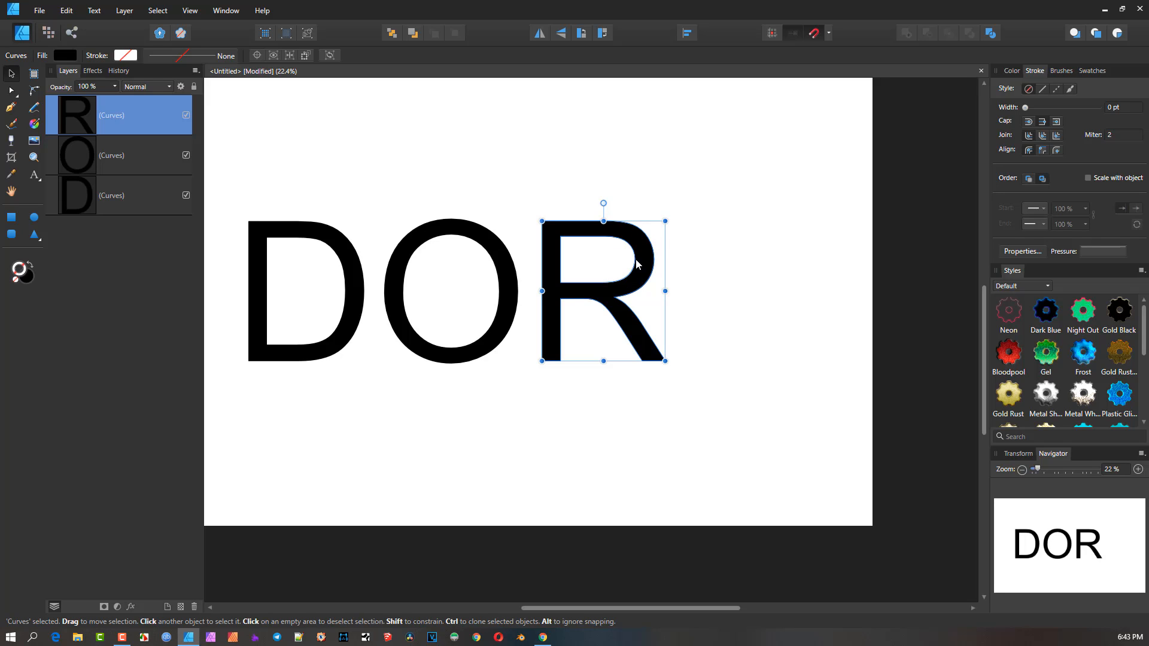
click(11, 90)
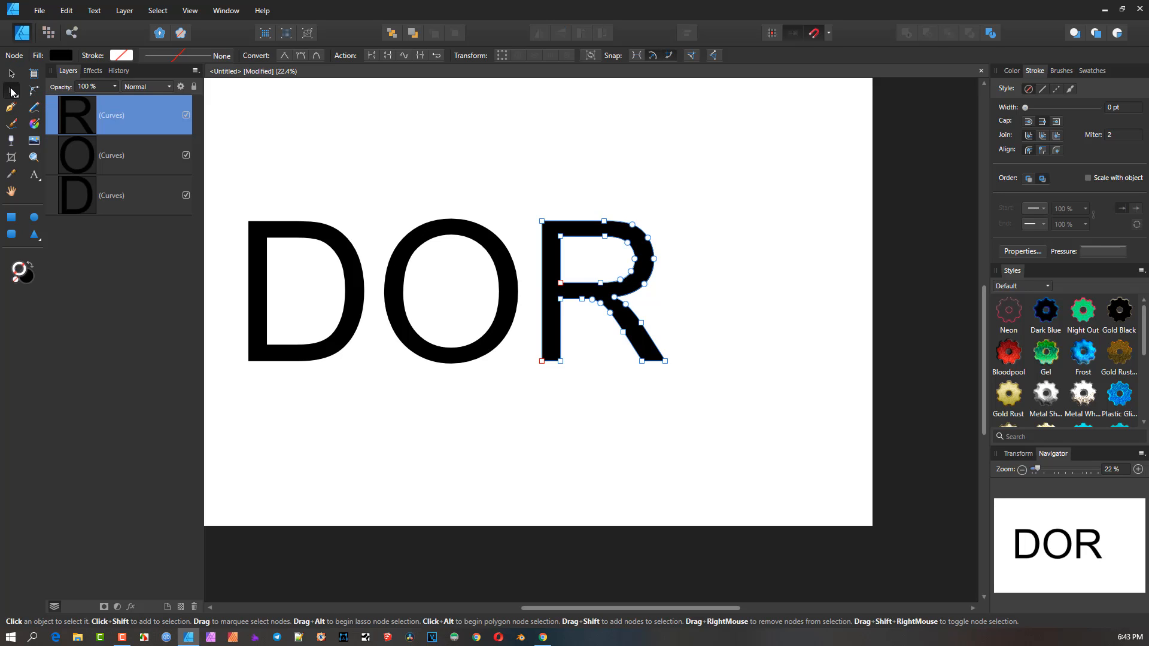
scroll(656, 296, up, 2)
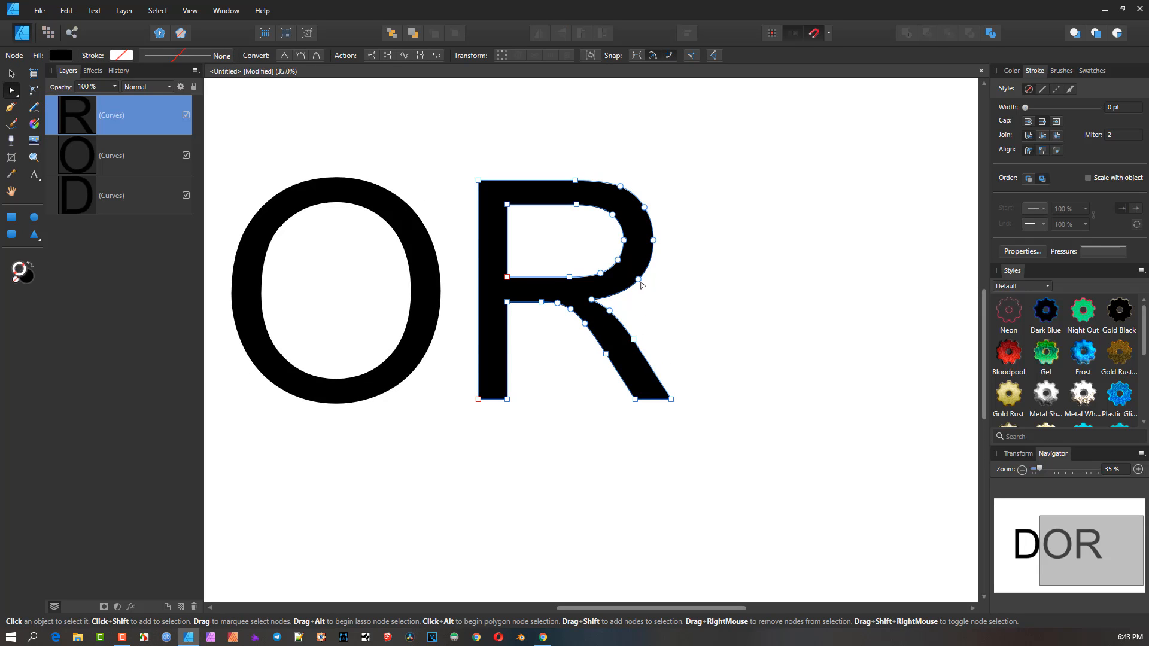
drag(638, 278, 693, 302)
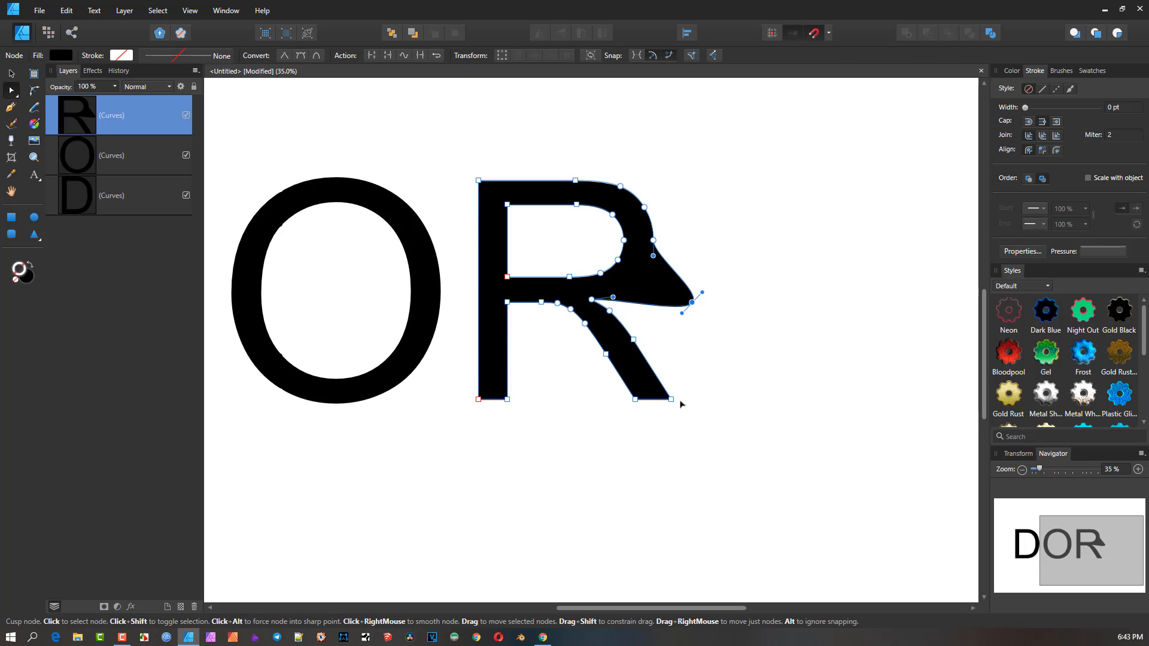
drag(671, 399, 785, 411)
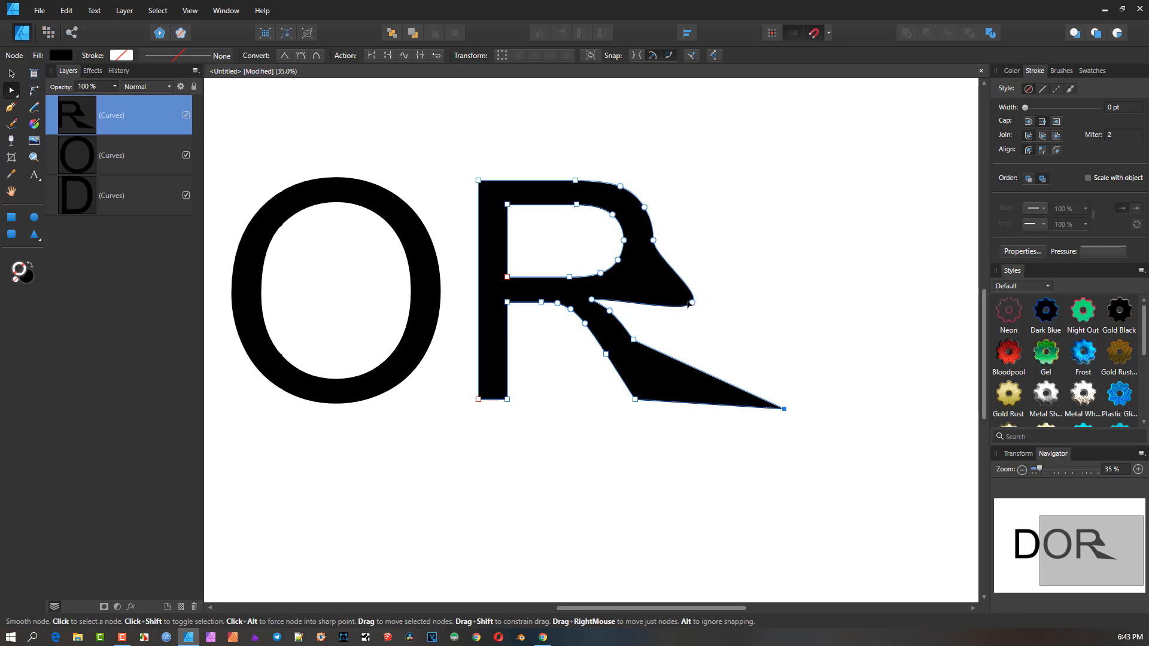
drag(692, 302, 560, 225)
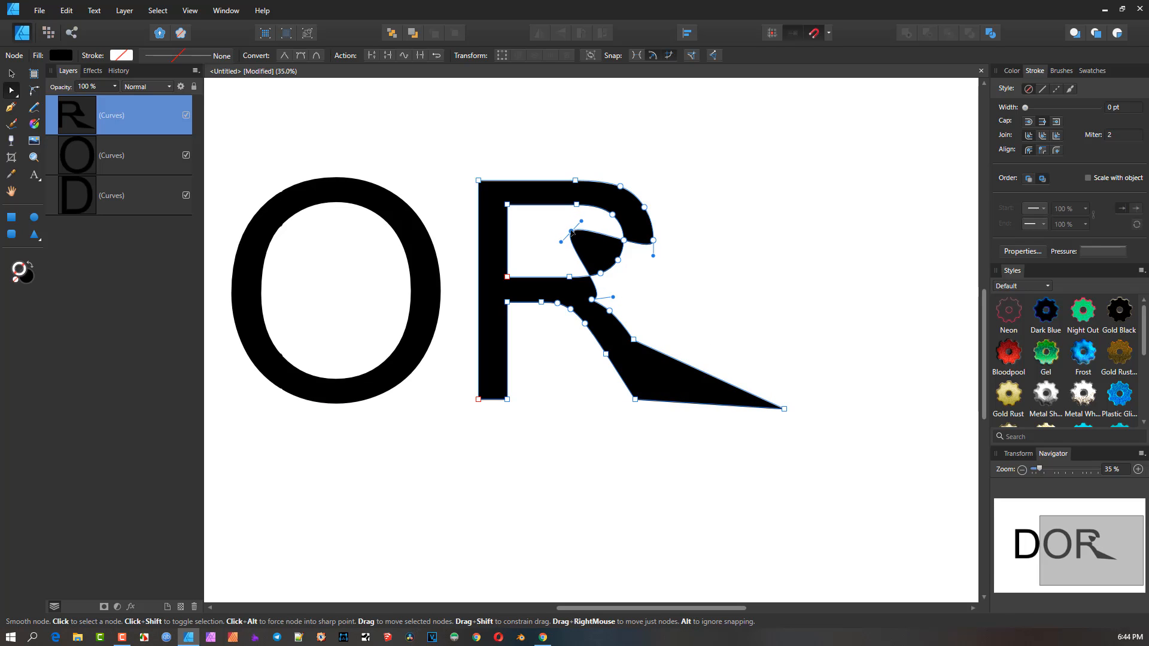
click(577, 379)
scroll(584, 368, down, 2)
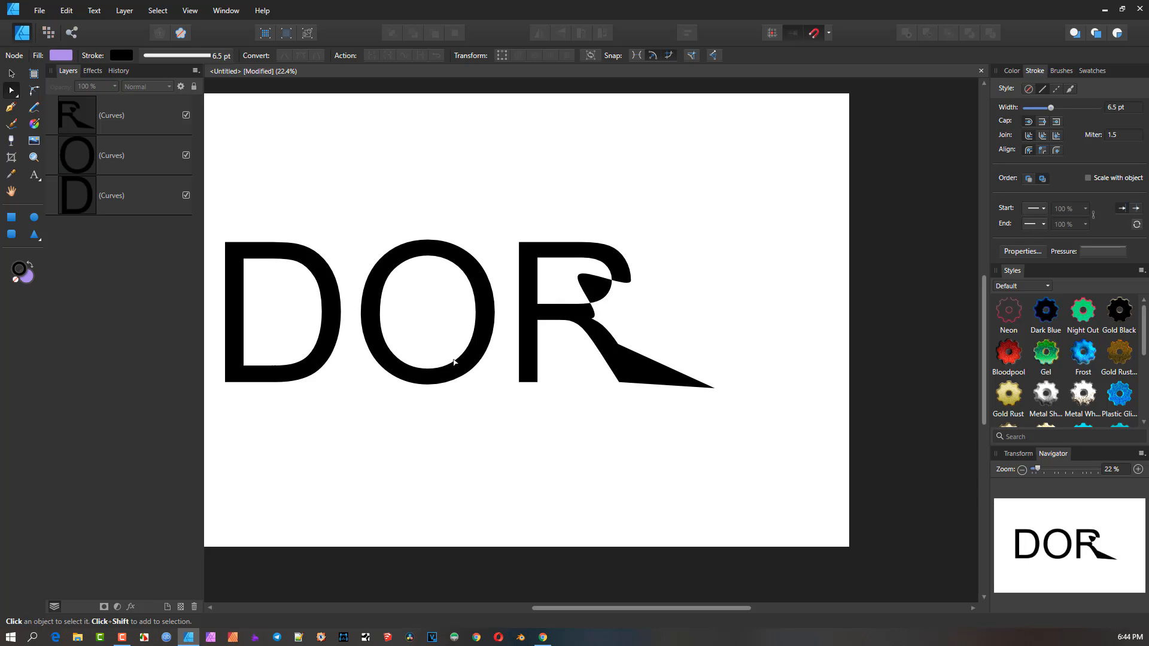
Step: Show the nodes of the O, and delete all three letter curves from the page
click(492, 310)
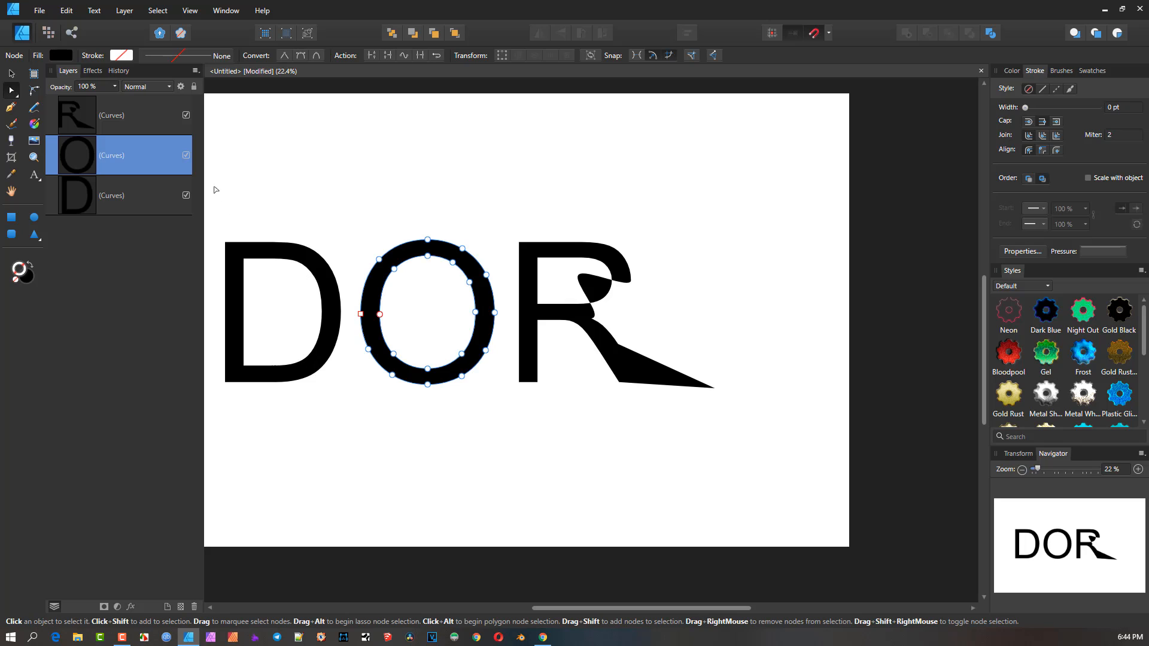
scroll(277, 210, down, 2)
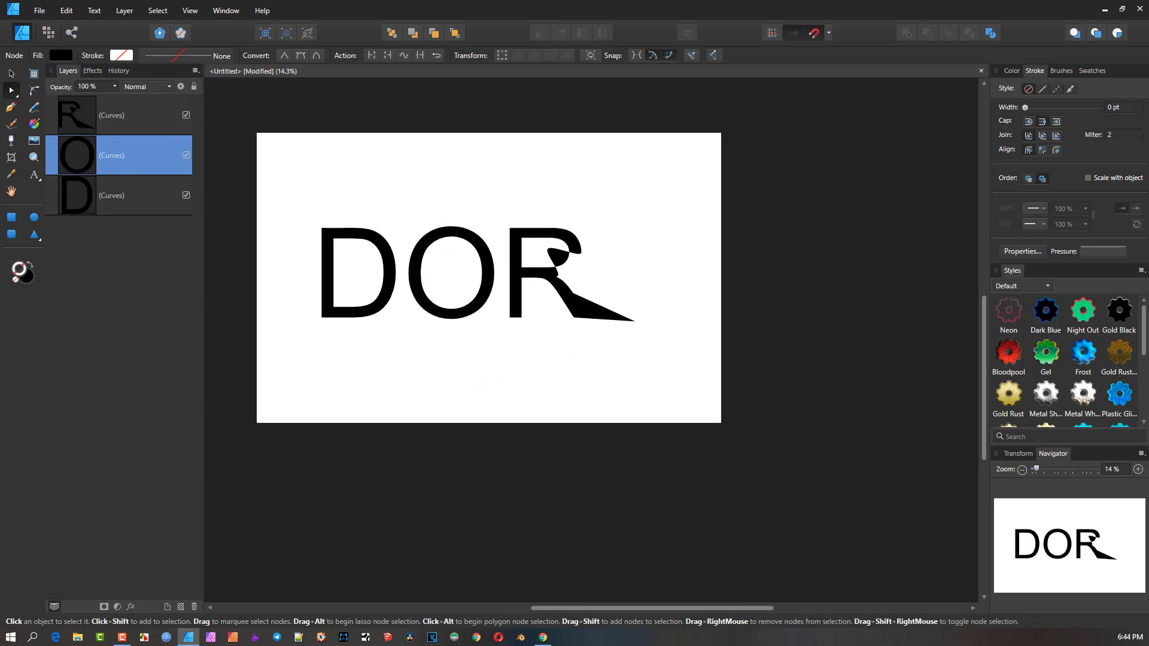
click(12, 73)
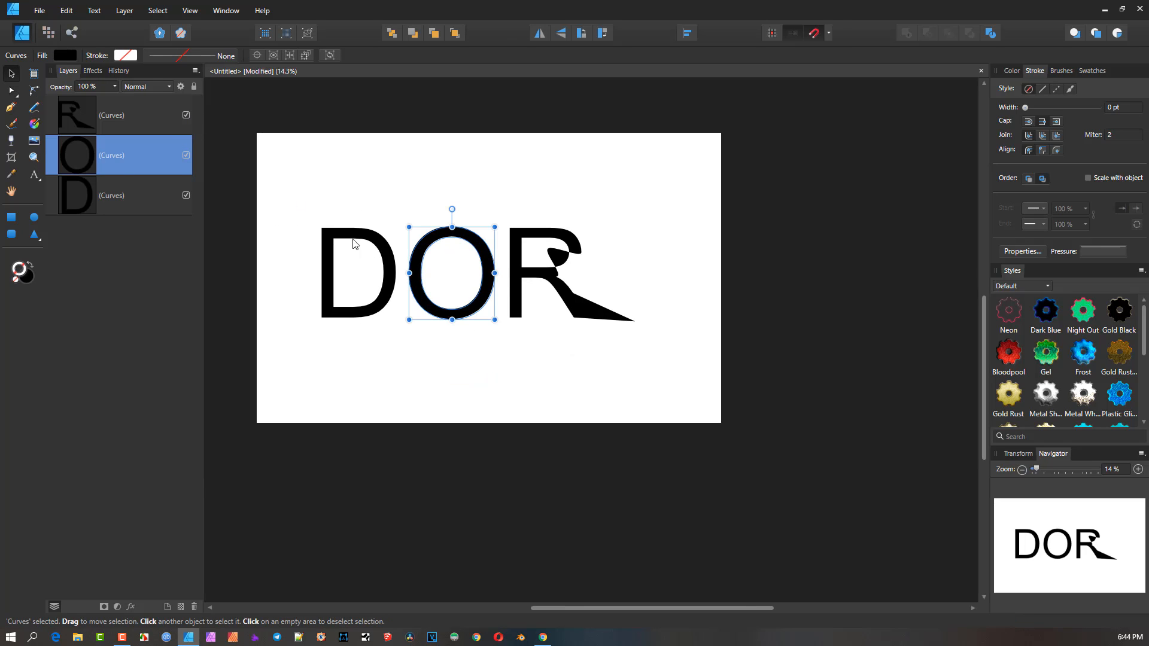
drag(289, 190, 672, 392)
key(Delete)
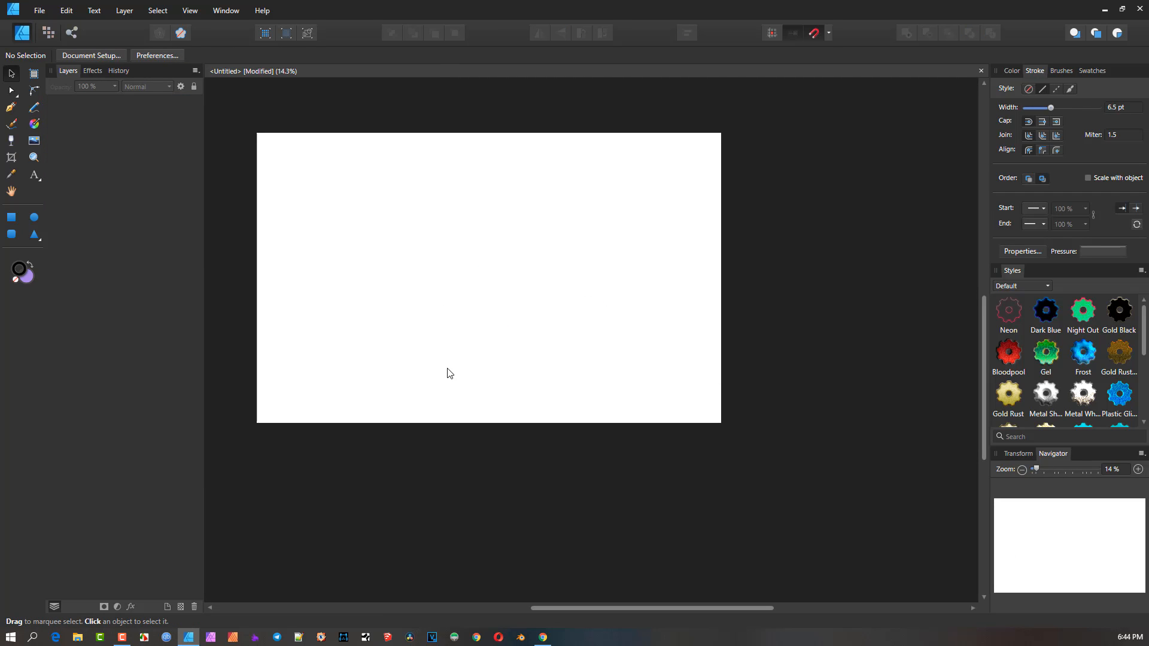
click(99, 12)
mouse_move(124, 10)
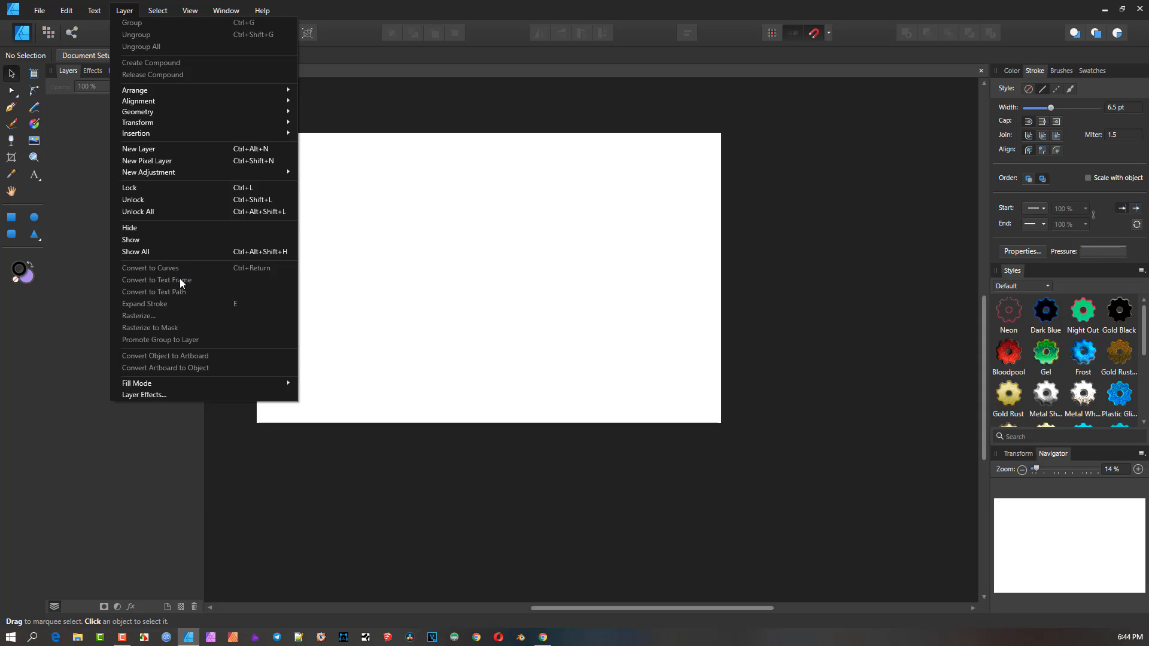
click(417, 79)
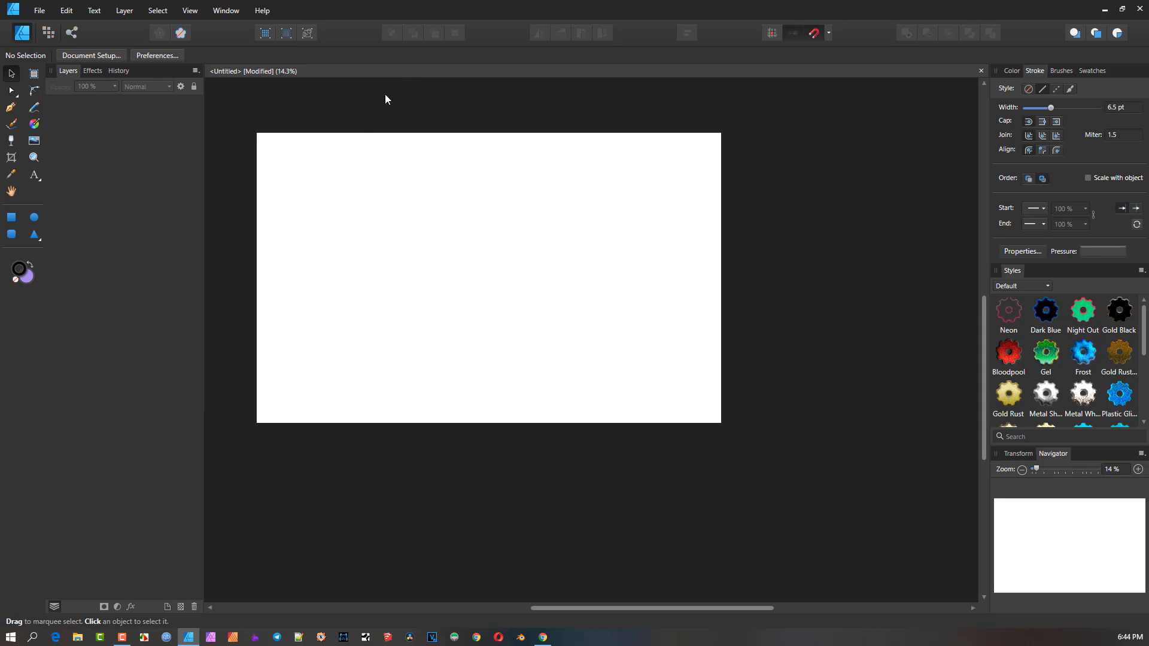
Step: Draw a tall teardrop with the Tear tool in the middle of the page
click(34, 235)
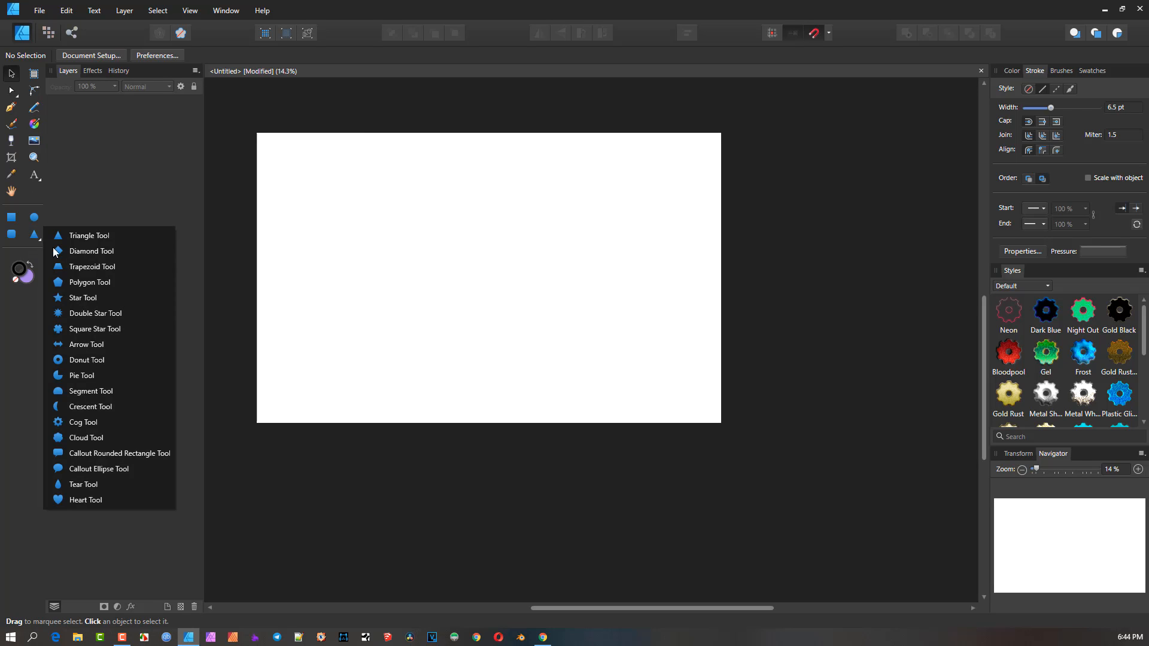
click(111, 482)
drag(446, 192, 558, 380)
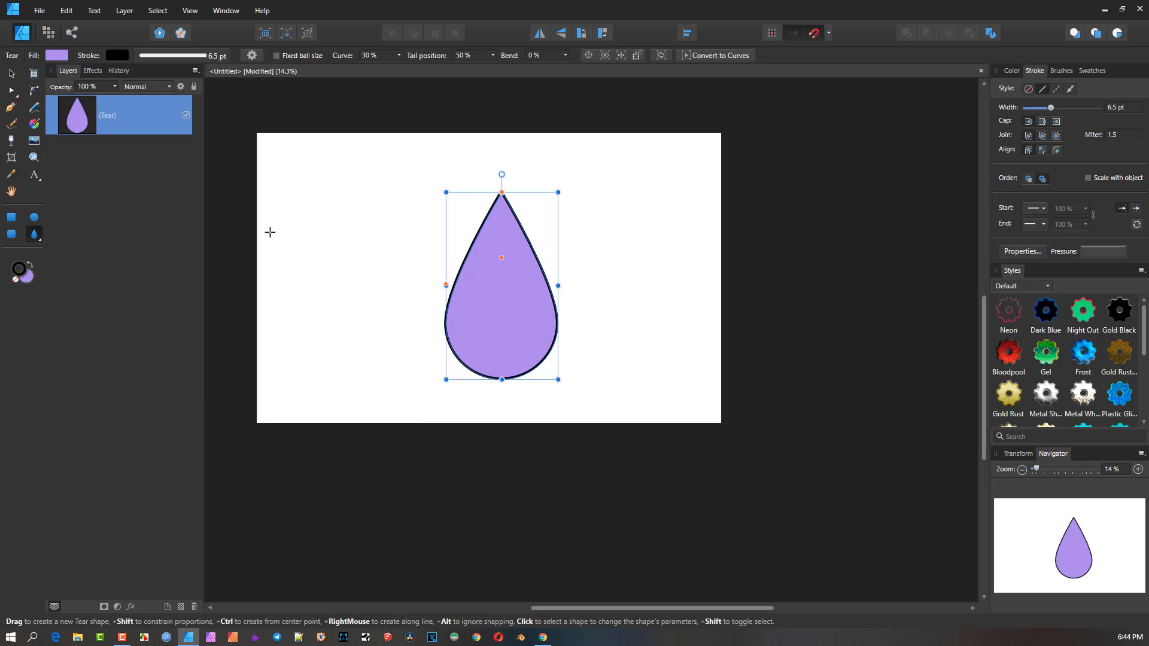
Step: Draw a large rectangle overlapping the left part of the teardrop and convert it to curves
click(11, 217)
drag(312, 198, 519, 380)
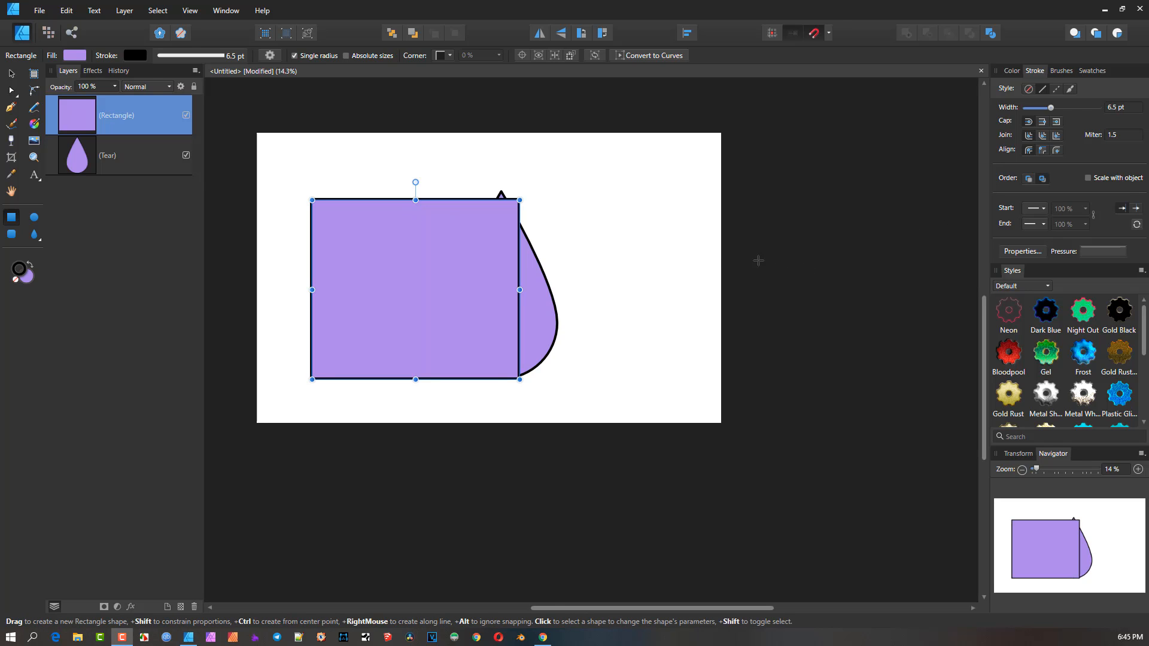
click(653, 59)
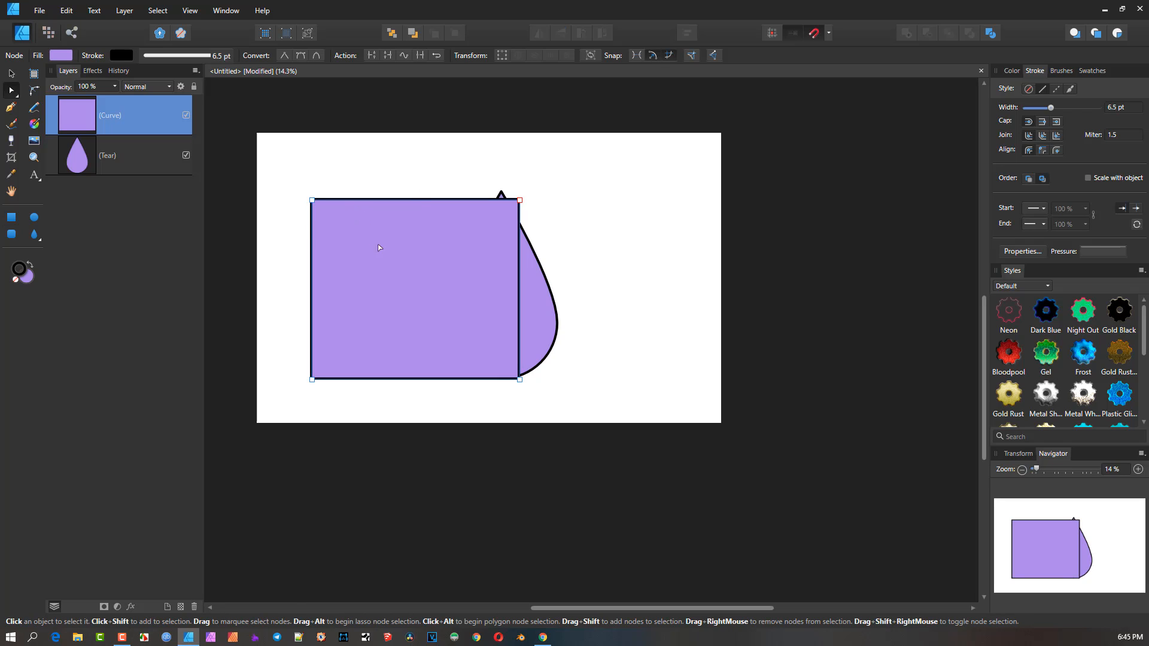
Step: Shift the two nodes on the rectangle's right edge and bend that edge inward to follow the teardrop's outline with a narrow gap
drag(500, 177, 569, 443)
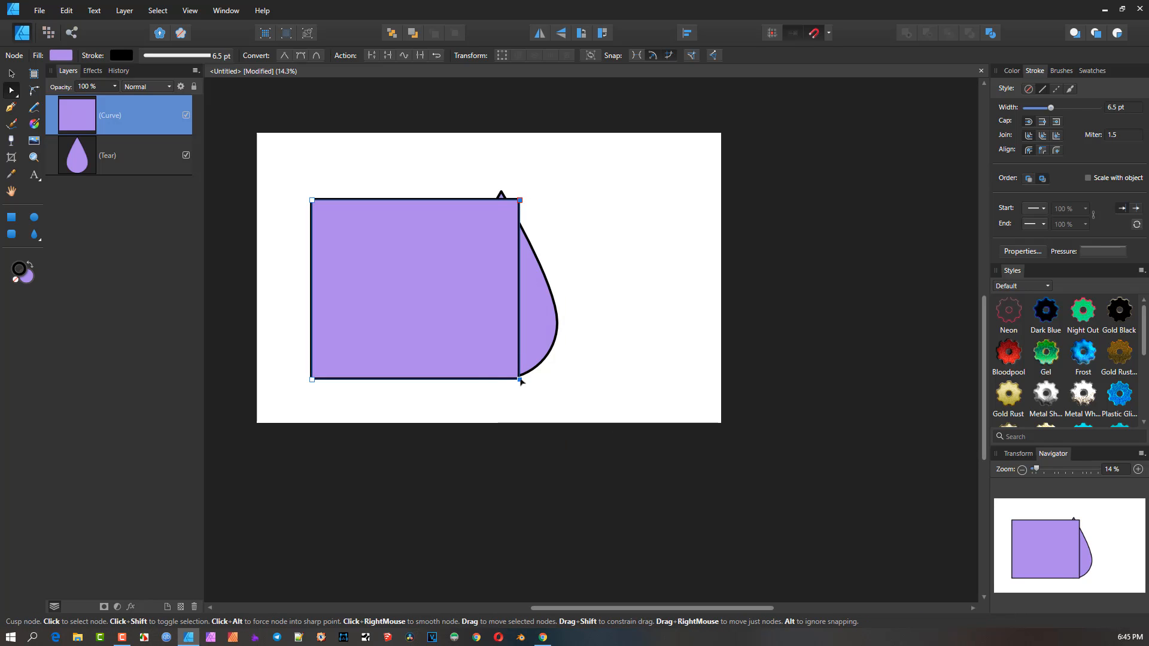
drag(520, 380, 436, 381)
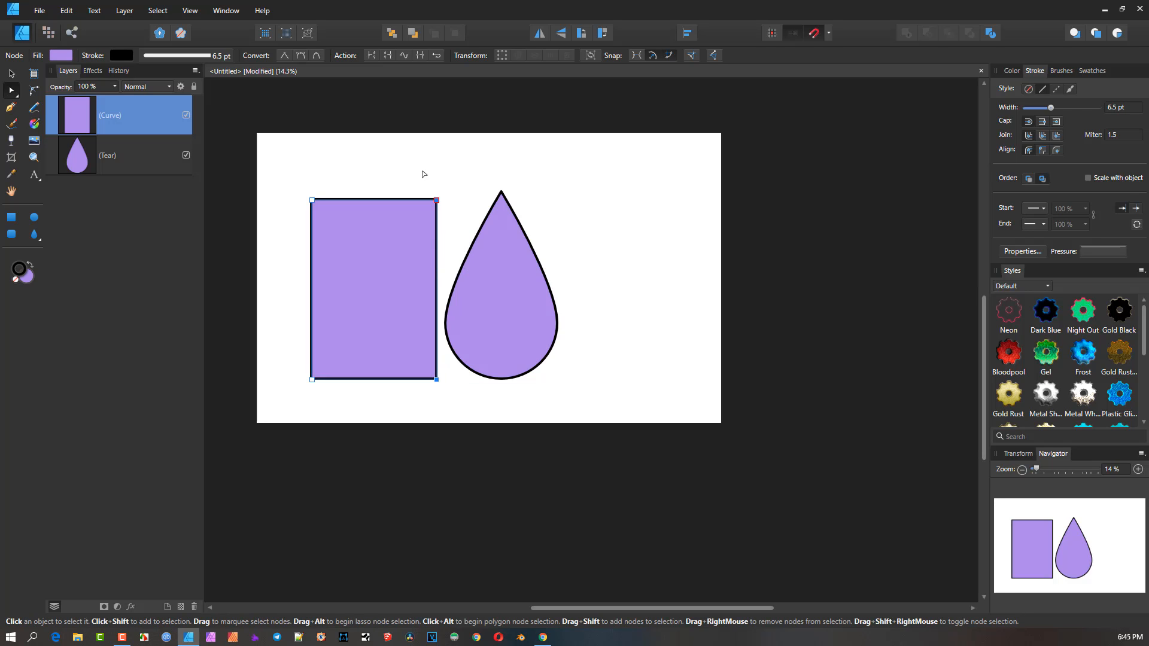
drag(423, 174, 465, 382)
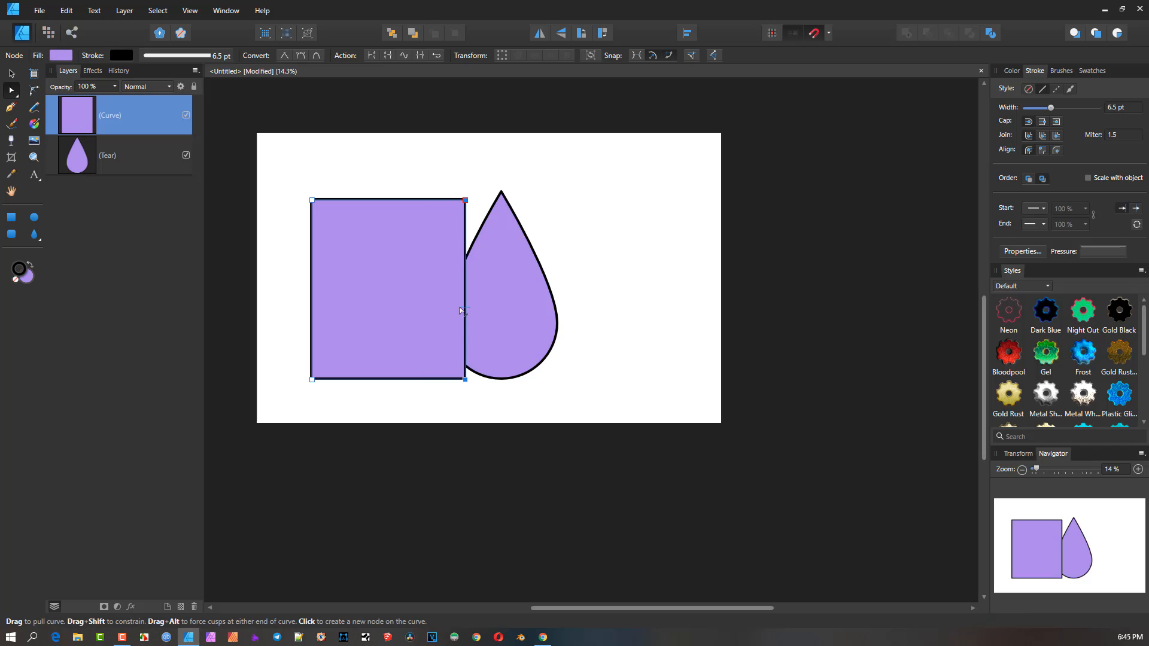
drag(462, 311, 438, 337)
drag(468, 203, 481, 217)
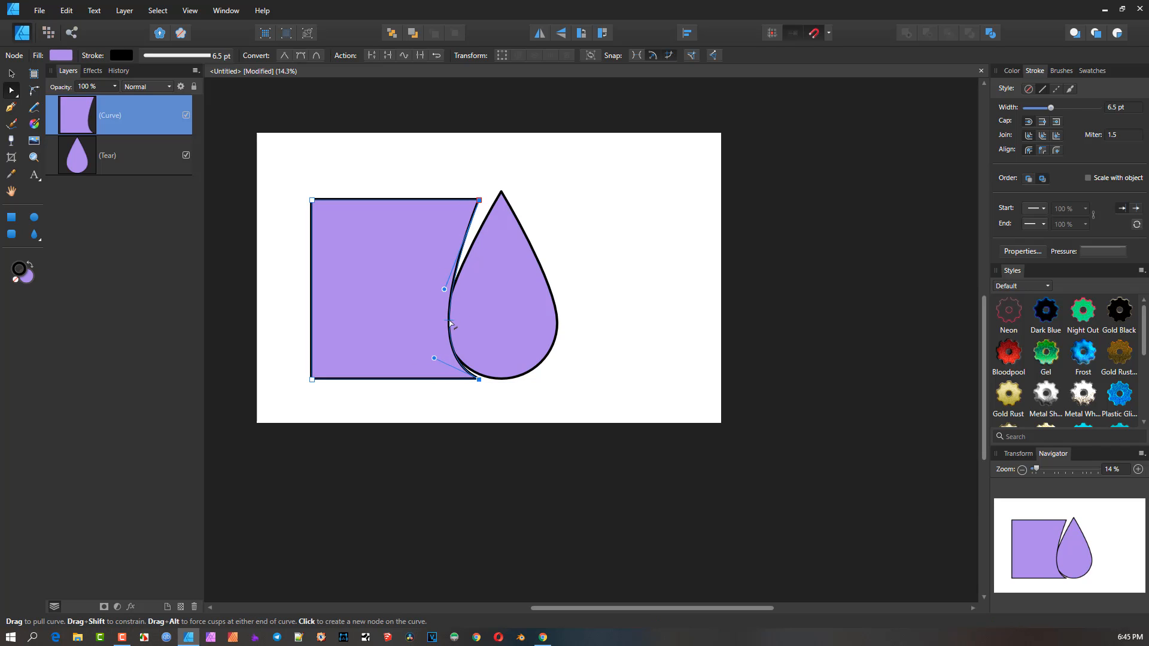
drag(453, 325, 437, 328)
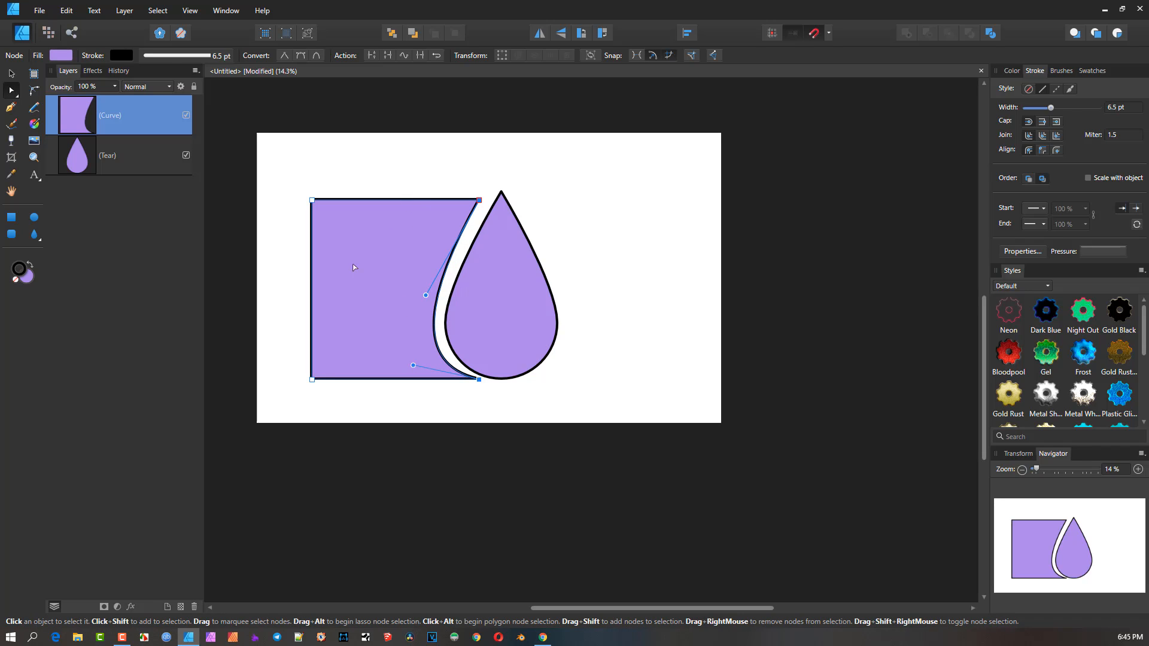
Step: Convert the reshaped rectangle curve to a text frame and insert filler text in it
click(123, 11)
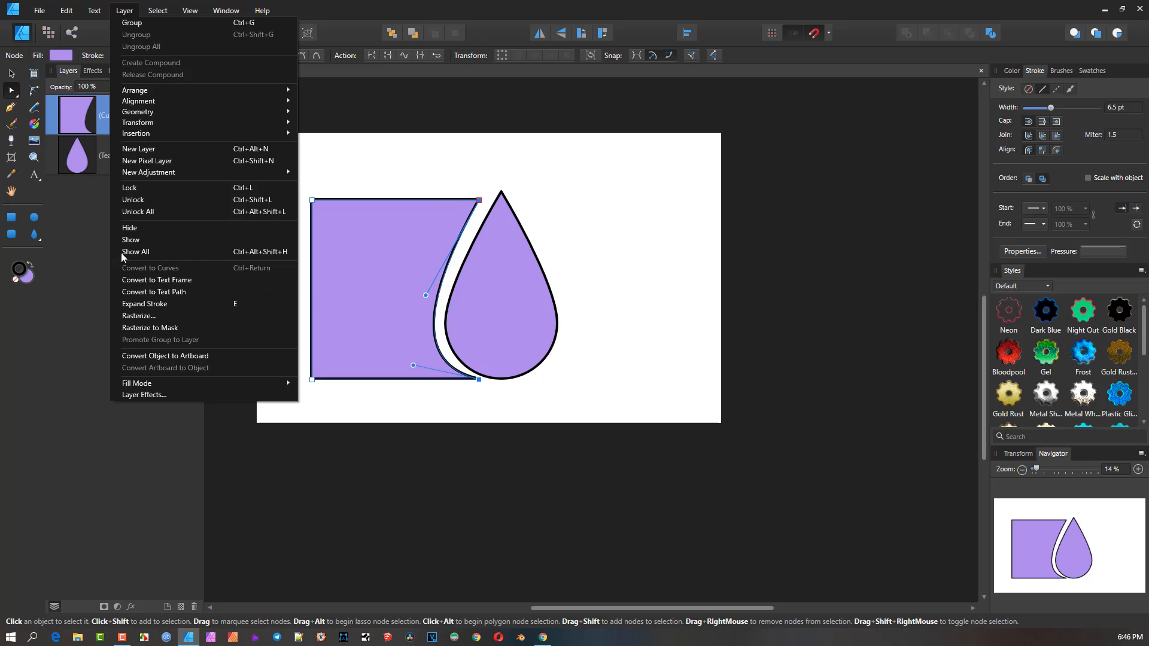
click(161, 281)
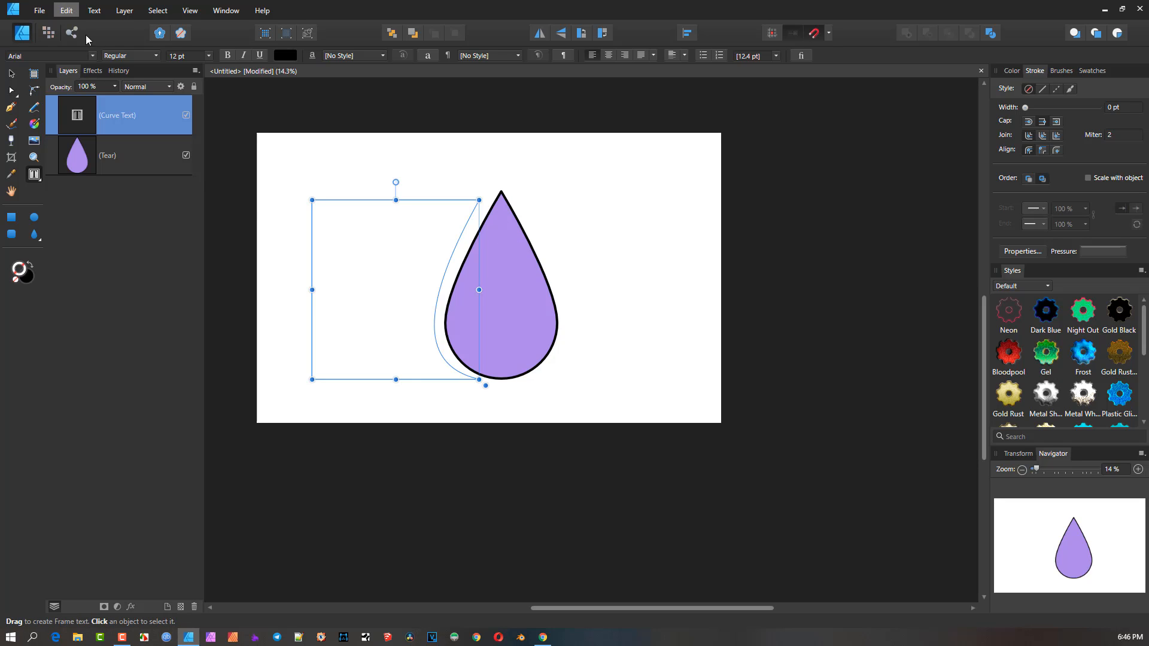
right_click(334, 216)
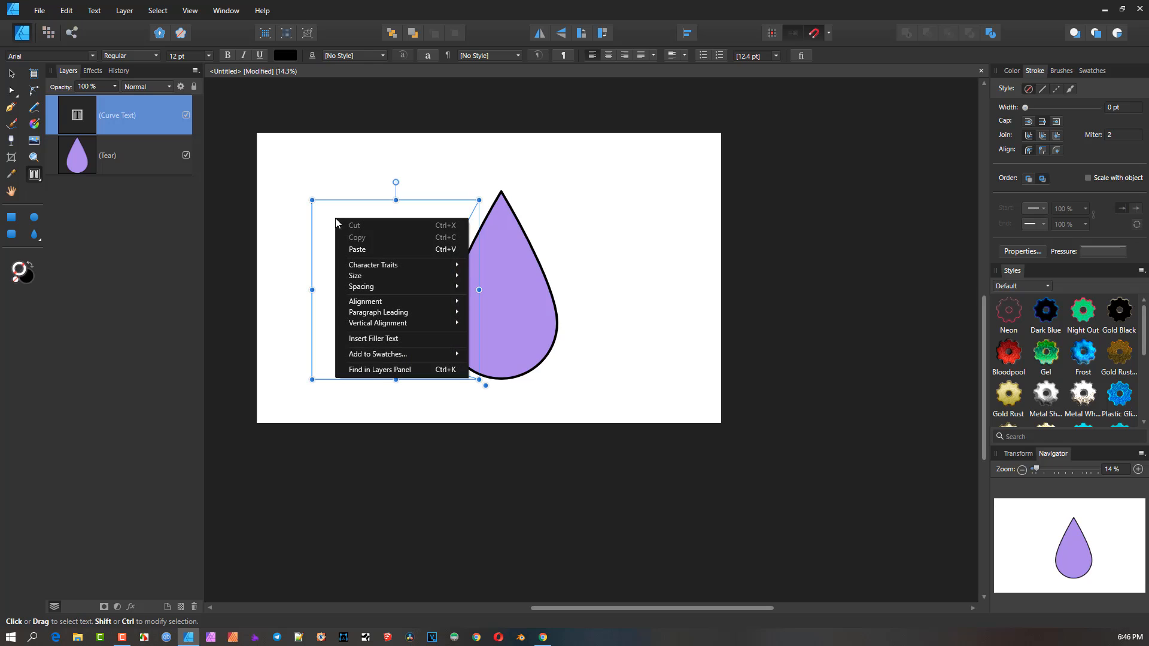
click(405, 338)
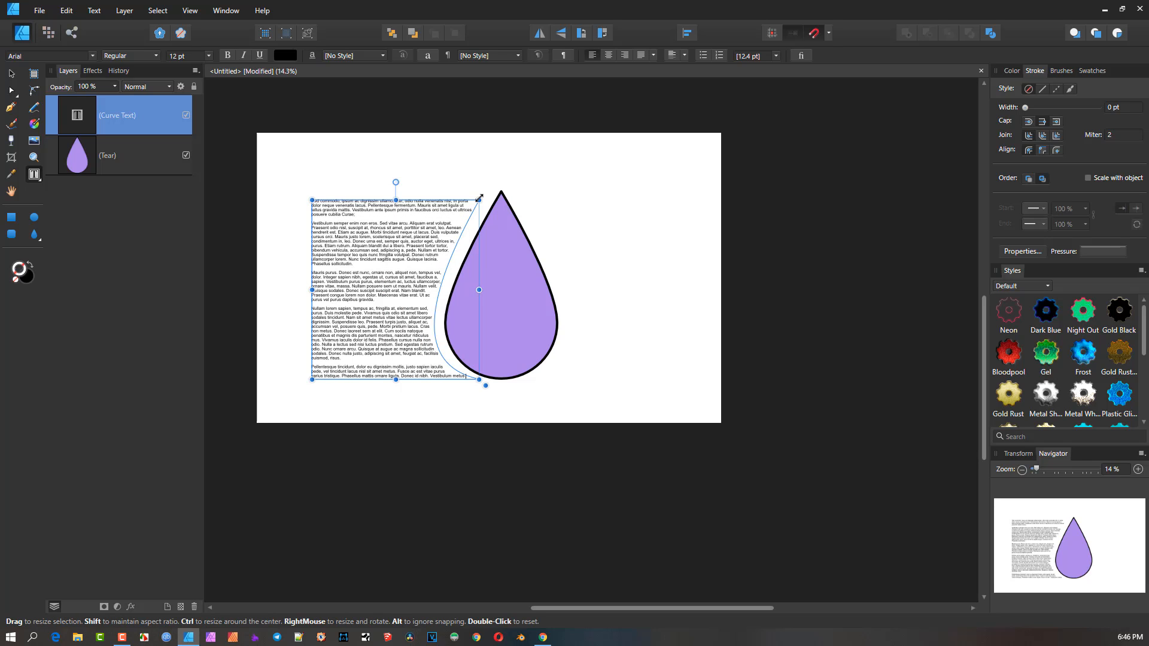
Step: Adjust the curved right edge of the text frame with the Node tool so the filler text reflows along it
click(12, 91)
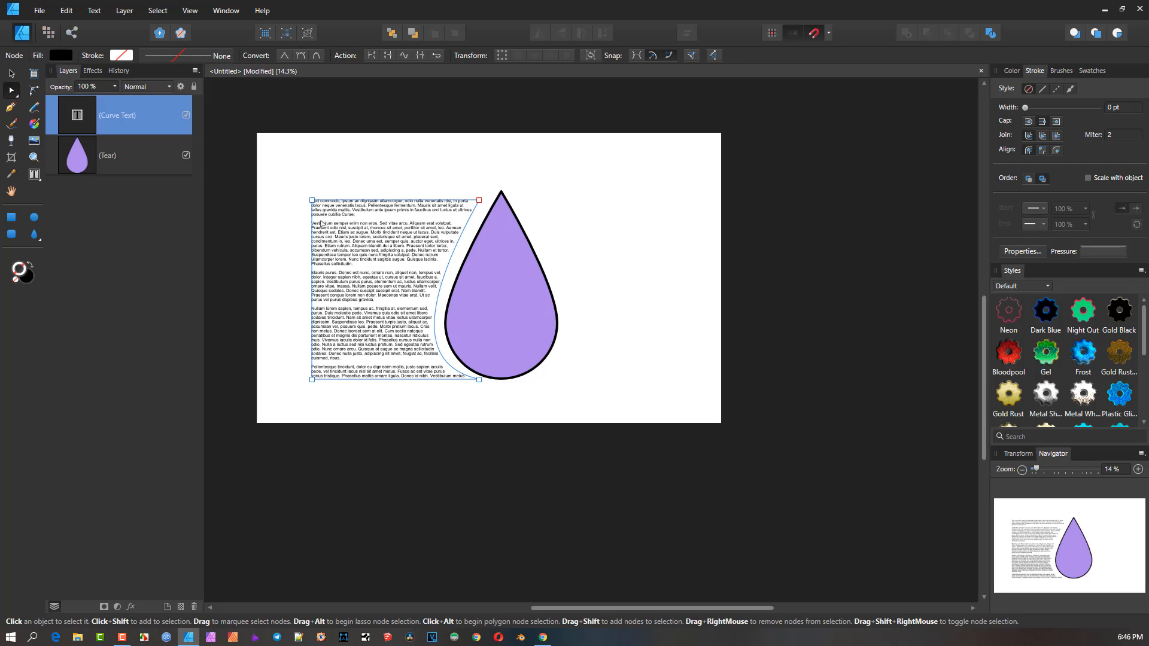
mouse_move(443, 286)
mouse_down()
mouse_move(388, 290)
mouse_move(474, 256)
mouse_move(584, 282)
mouse_move(707, 281)
mouse_move(439, 279)
mouse_move(473, 278)
mouse_move(443, 295)
mouse_up()
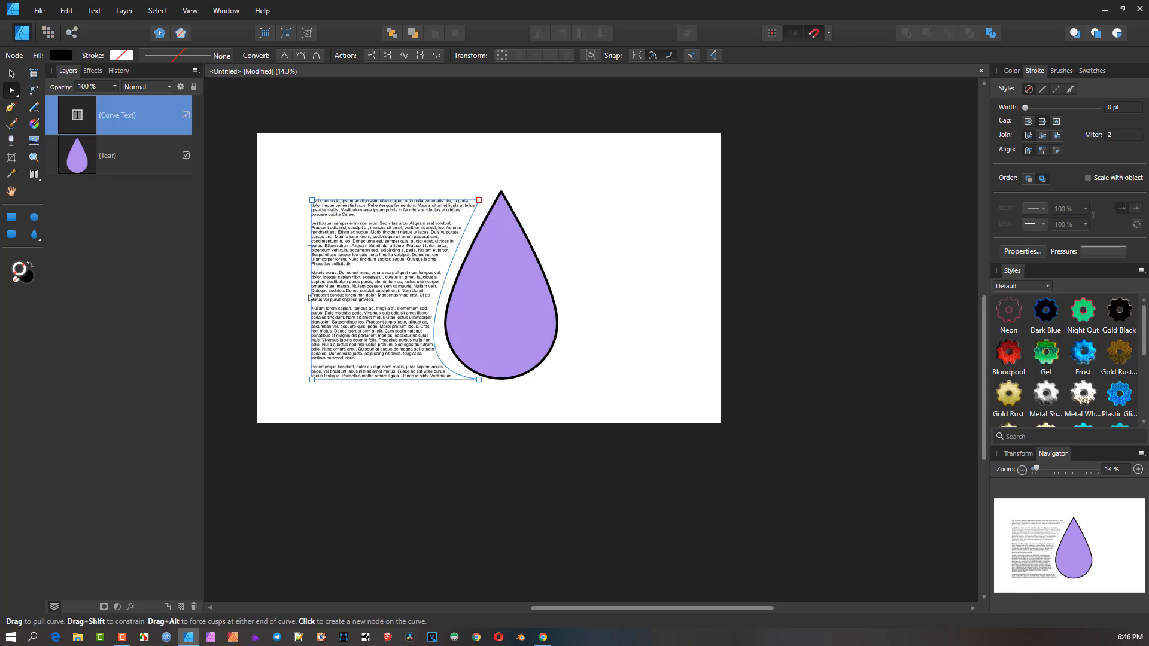
Step: Delete the filler text frame beside the teardrop
click(125, 10)
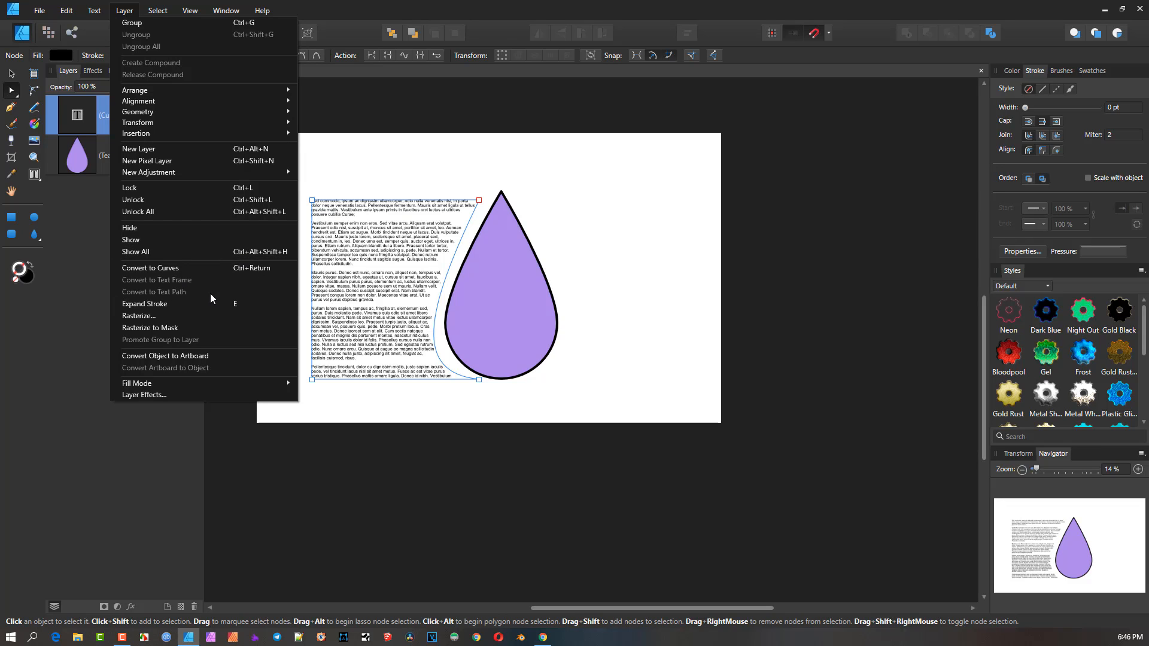
click(382, 98)
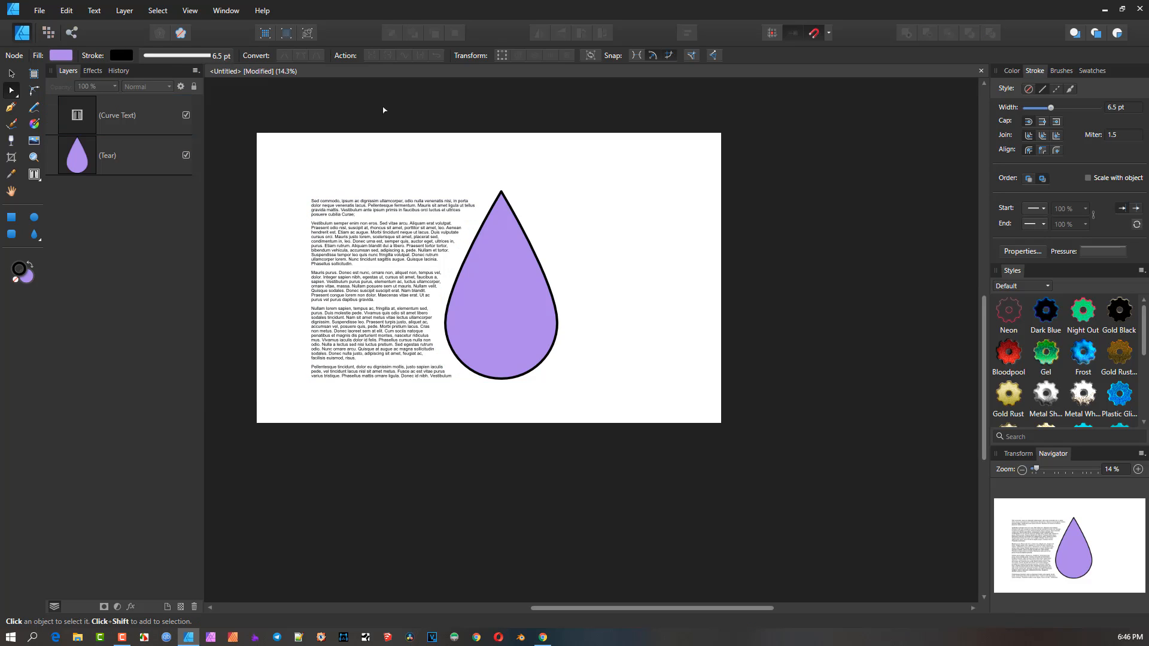
click(350, 220)
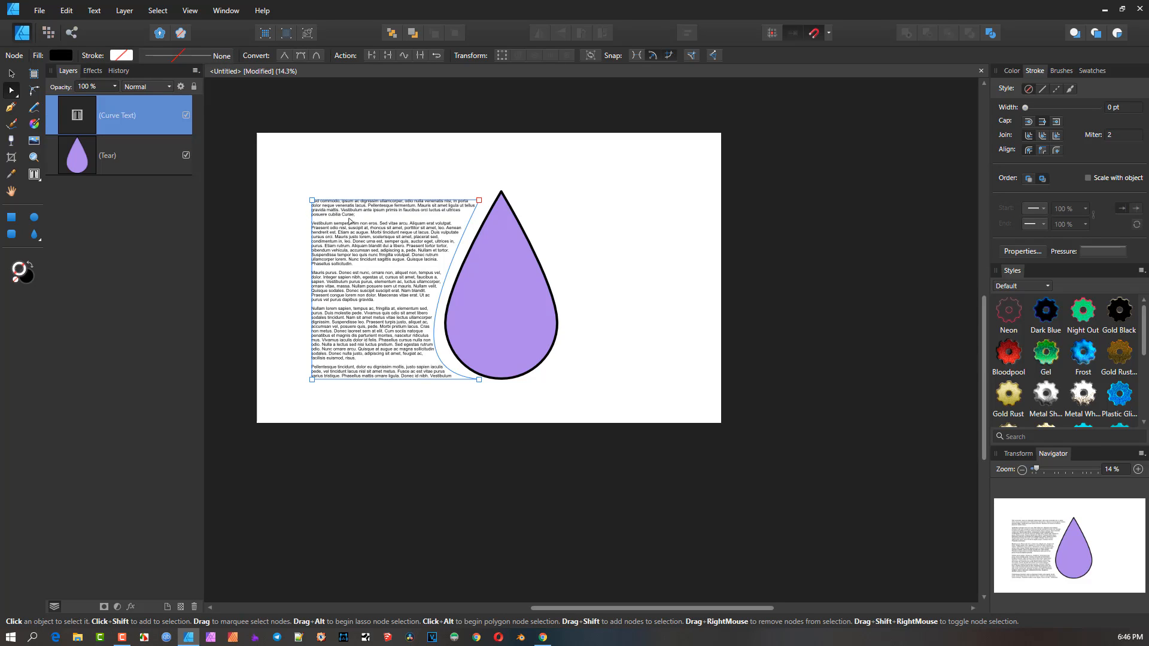
key(Delete)
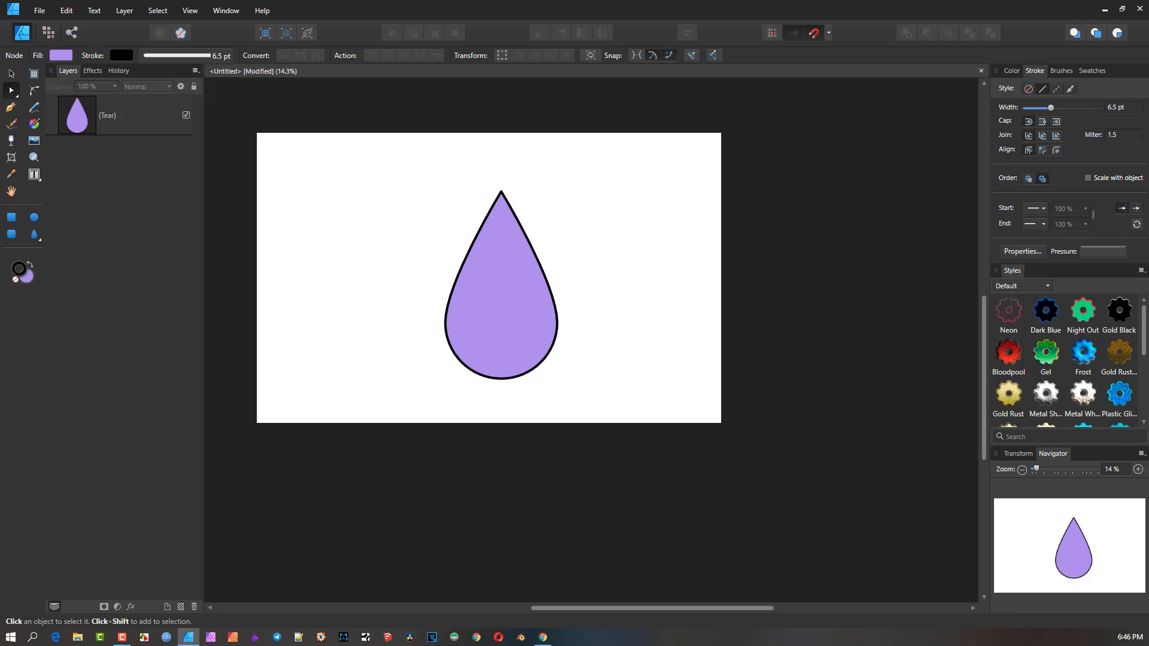
Step: Move the teardrop slightly left toward the page centre and convert it to a text path
click(12, 73)
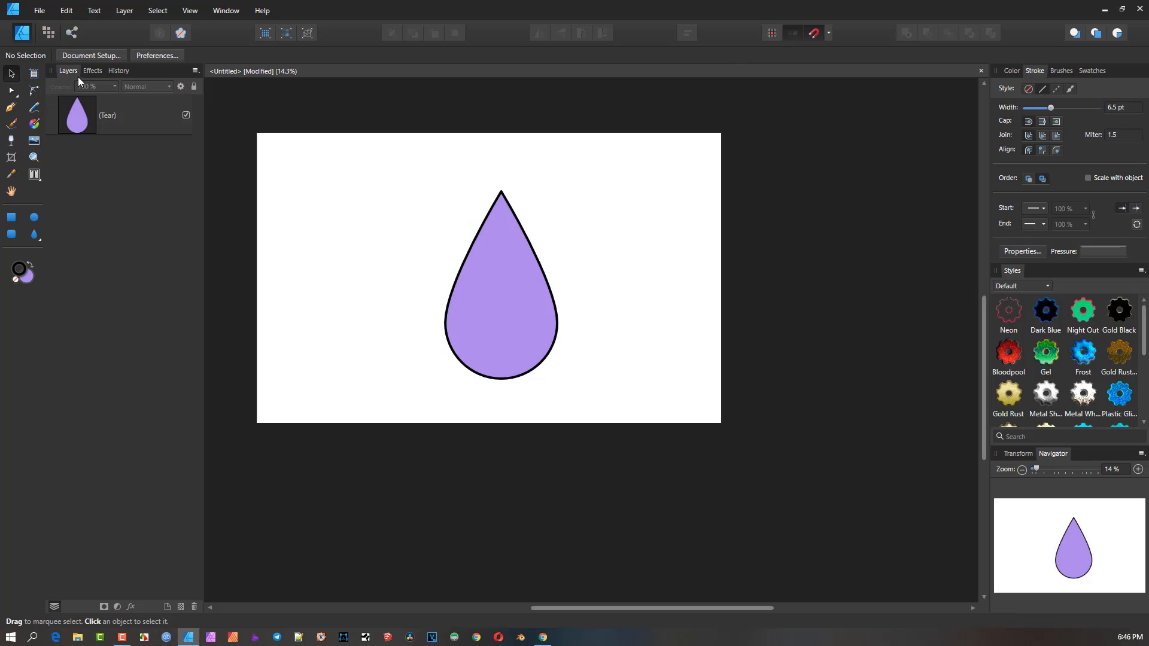
click(504, 239)
drag(504, 240, 460, 239)
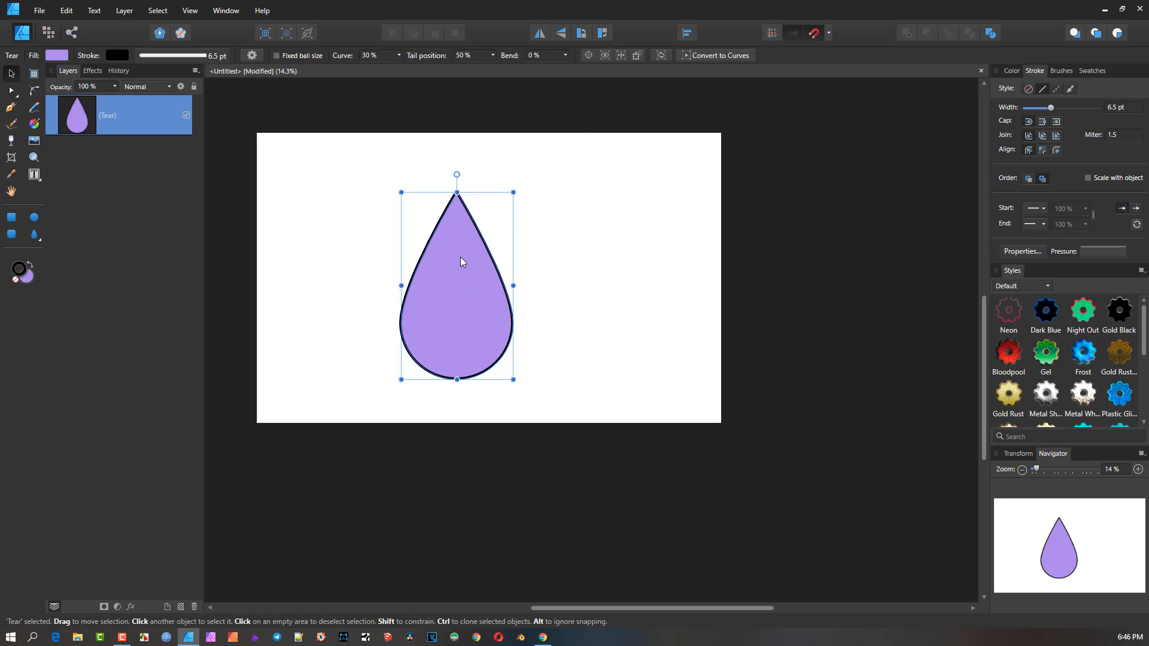
click(124, 11)
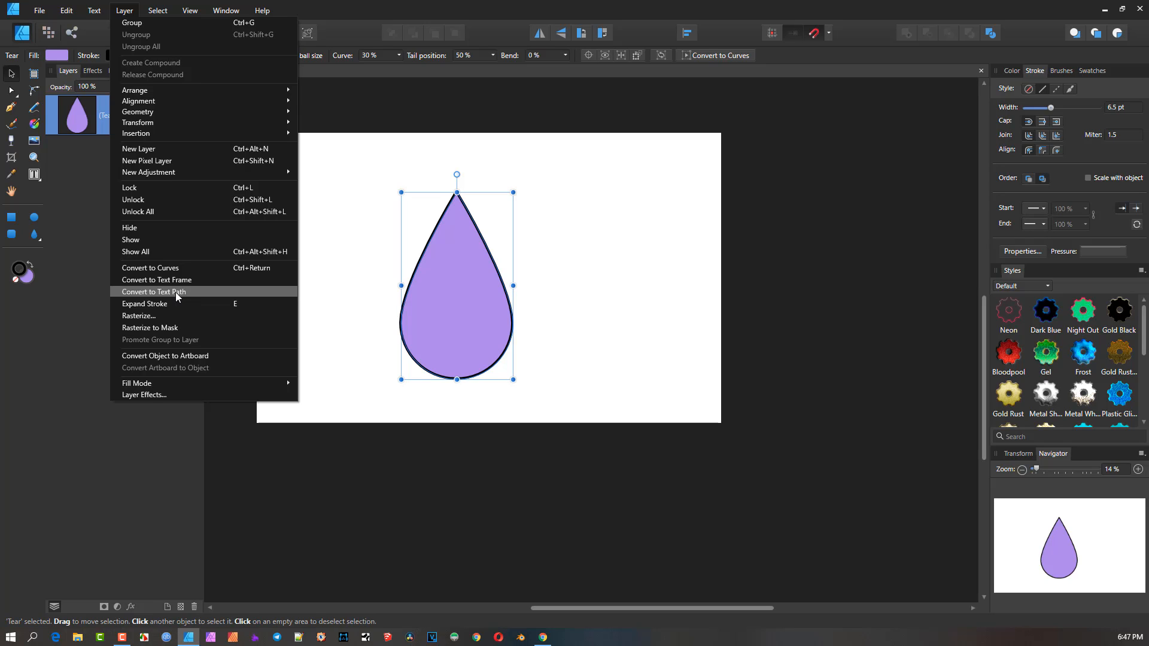
click(176, 292)
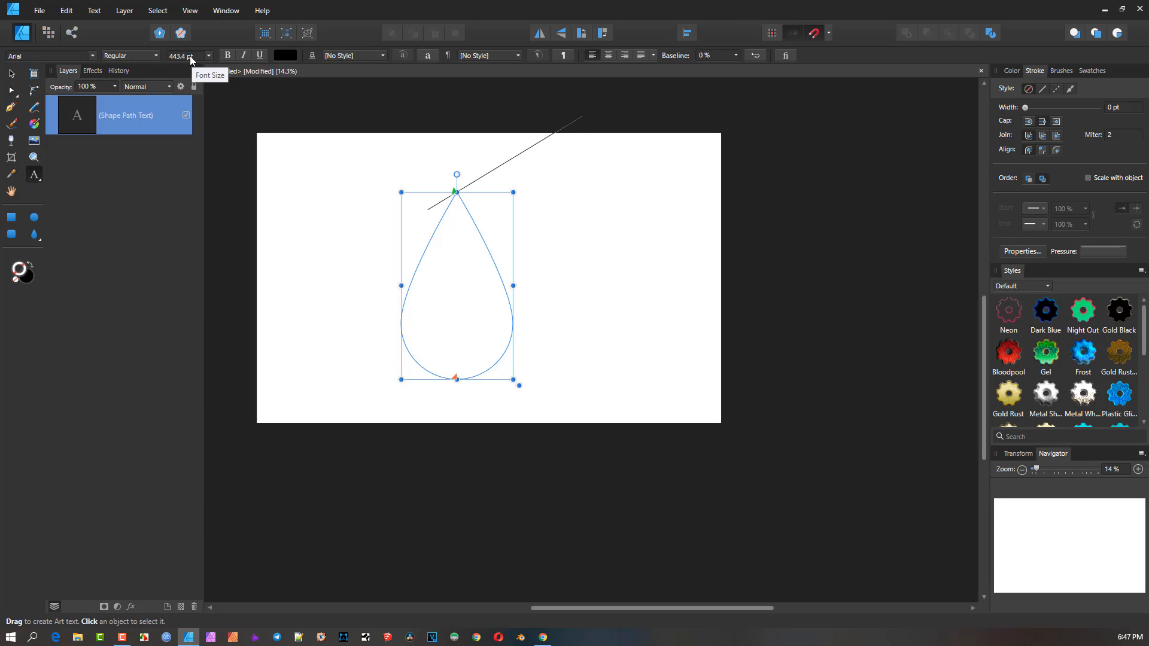
Step: Set the font size to 40 pt and enter "This is the font line text" followed by a run of 1s along the teardrop path
click(210, 56)
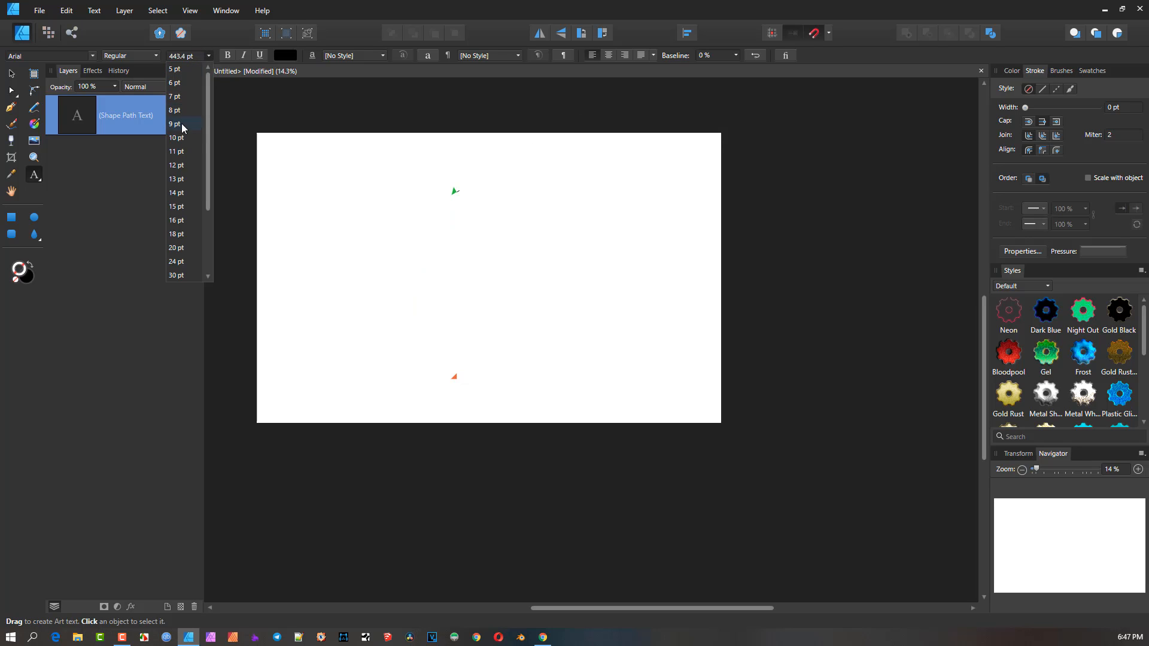
click(178, 148)
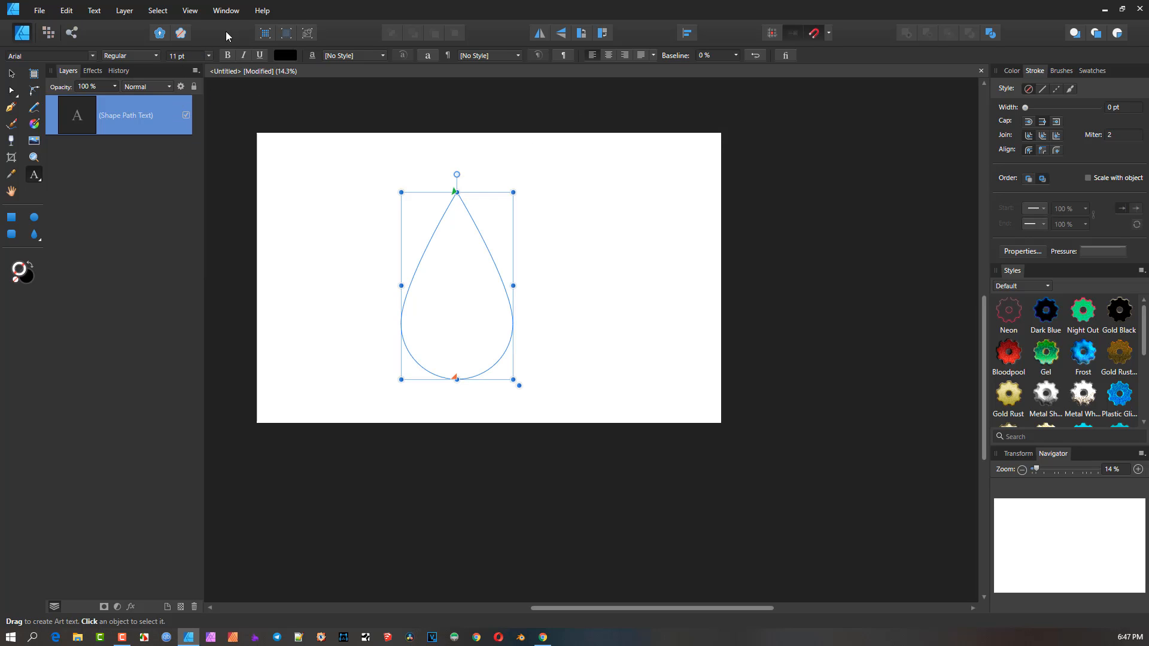
scroll(187, 56, up, 12)
scroll(190, 57, up, 4)
text(This is the)
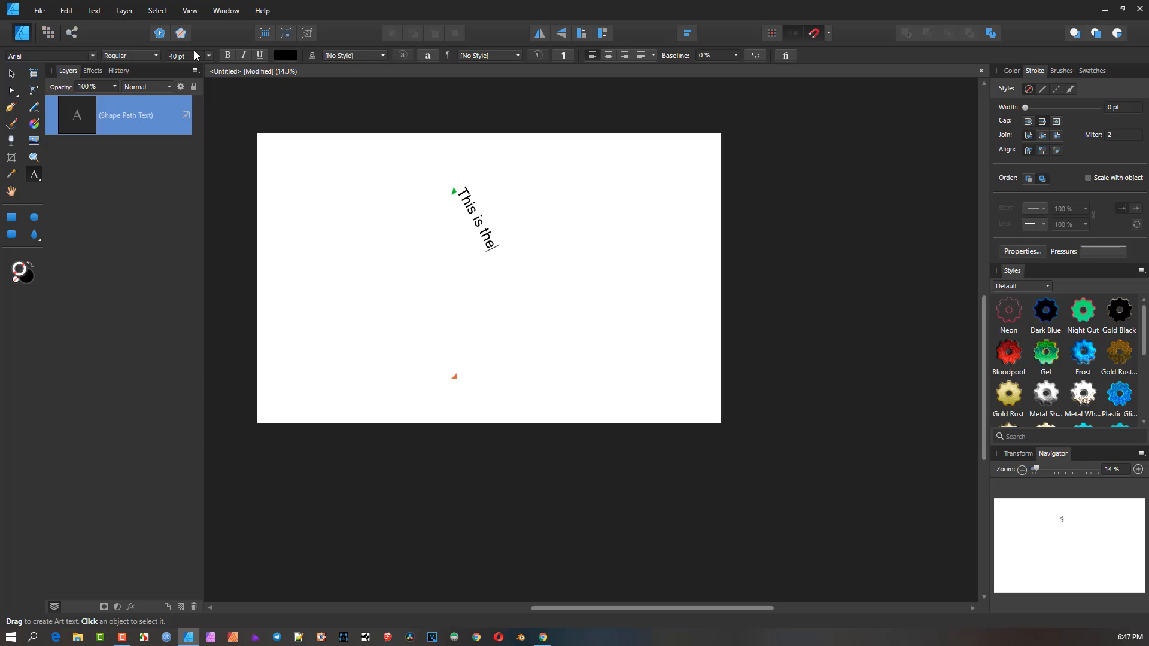
text( font line text)
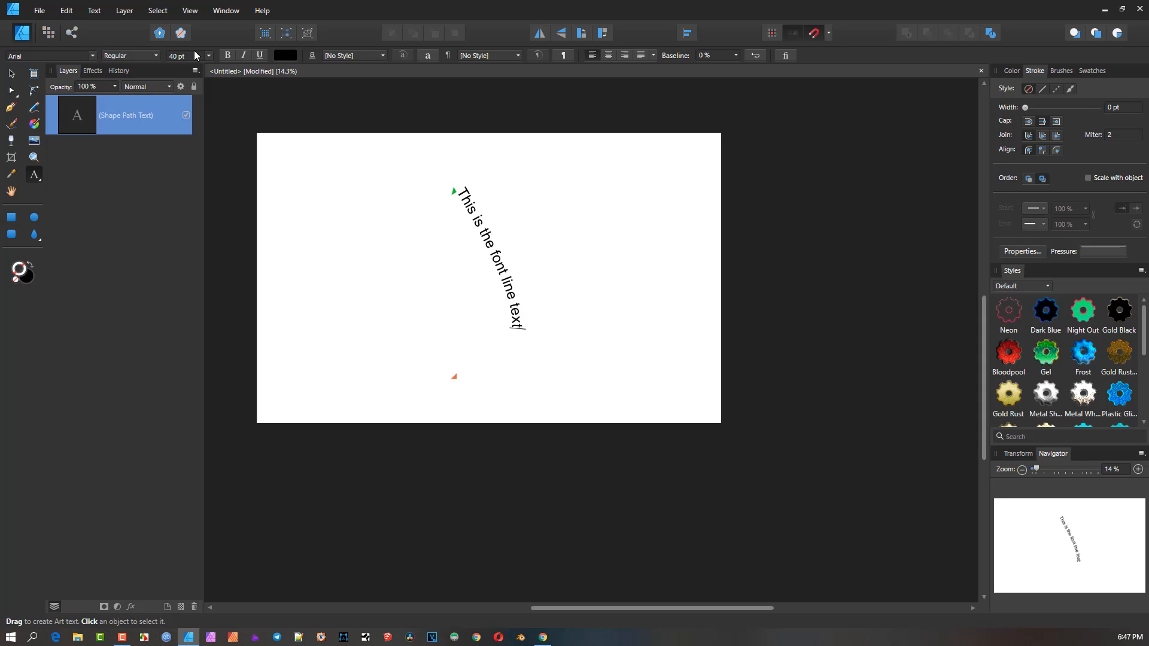
text(111111111111)
Step: Draw a closed freeform curve with a deep inward bend to the right of the teardrop text using the Pen tool
click(11, 108)
click(557, 193)
drag(651, 226, 592, 304)
drag(565, 327, 600, 380)
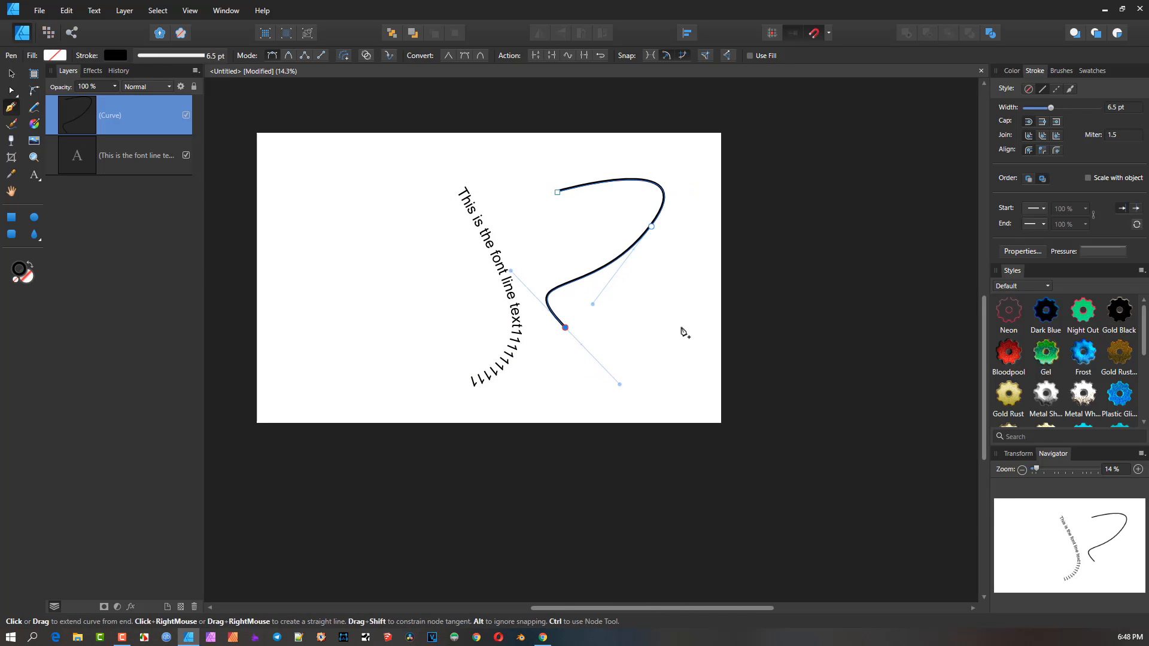
drag(683, 322, 705, 226)
drag(686, 151, 615, 147)
drag(542, 165, 550, 197)
click(557, 193)
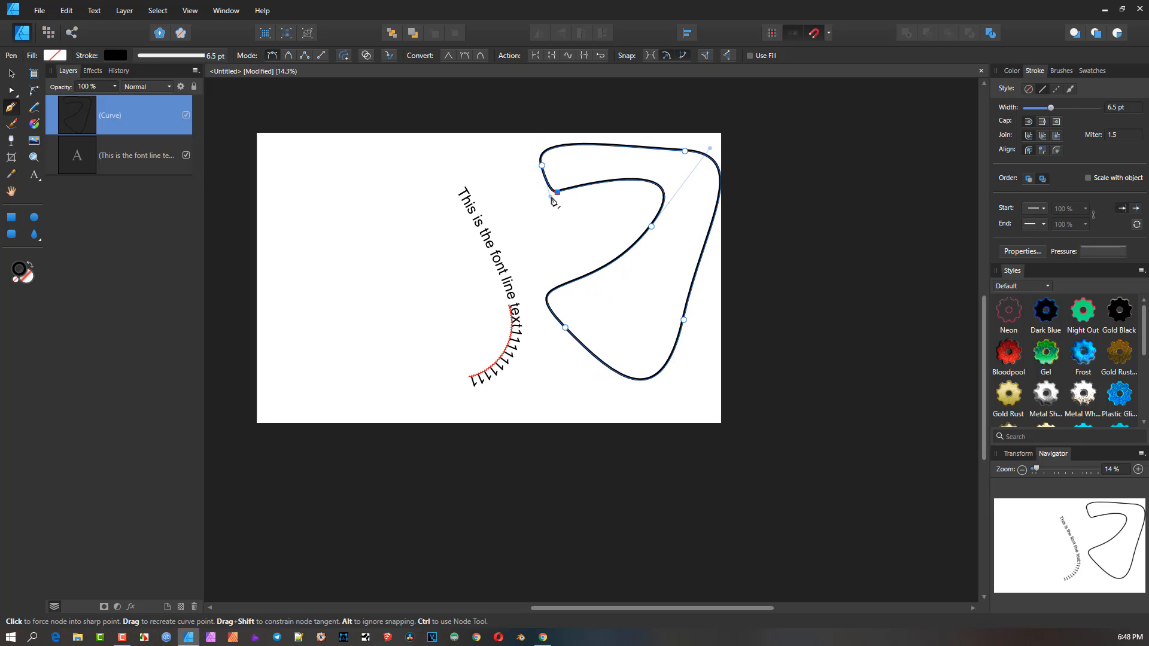
Step: Convert the closed freeform curve to a text path and enter "sdassdsdsadasdads" along it
click(12, 73)
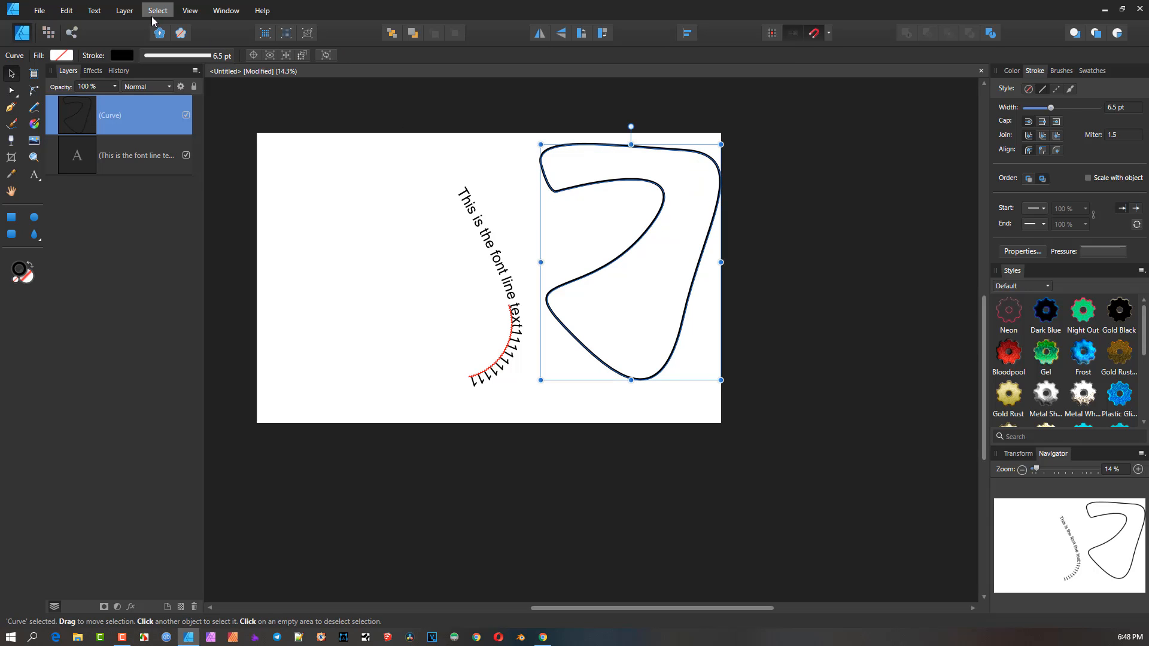
click(126, 12)
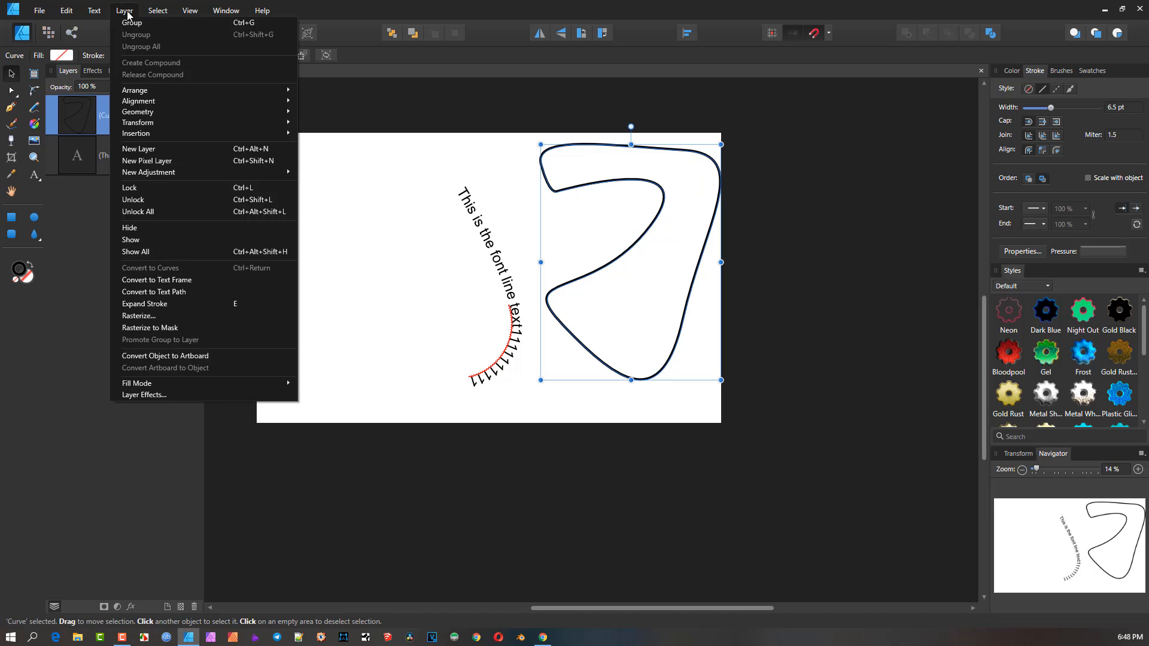
click(204, 291)
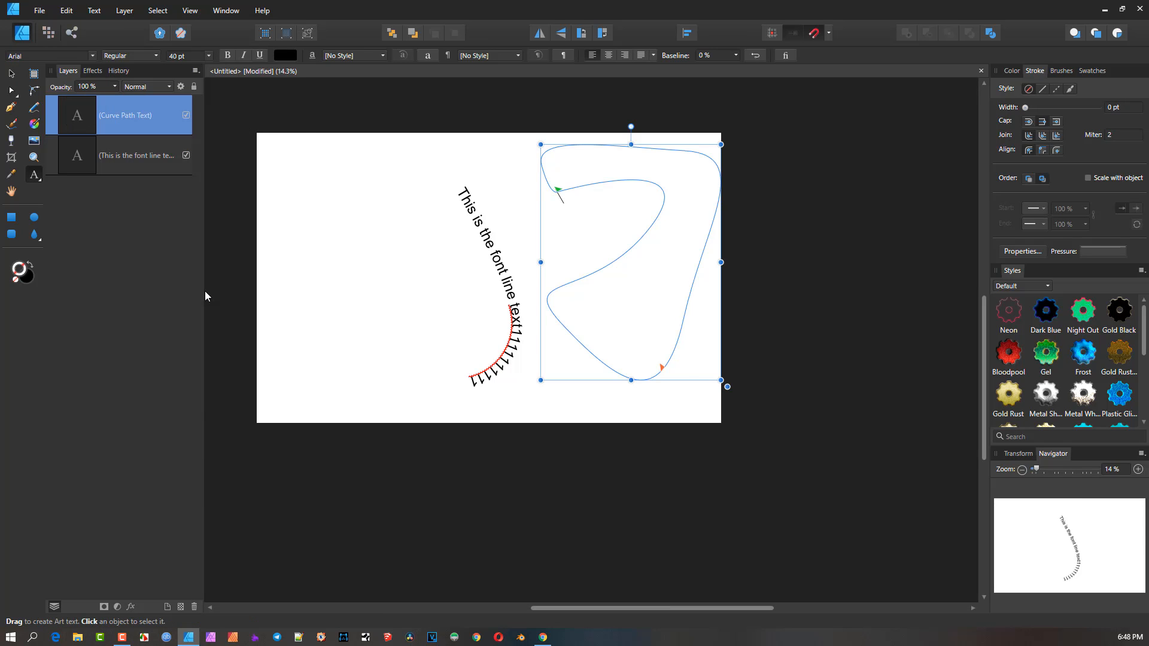
text(sdassdsdsadasdad )
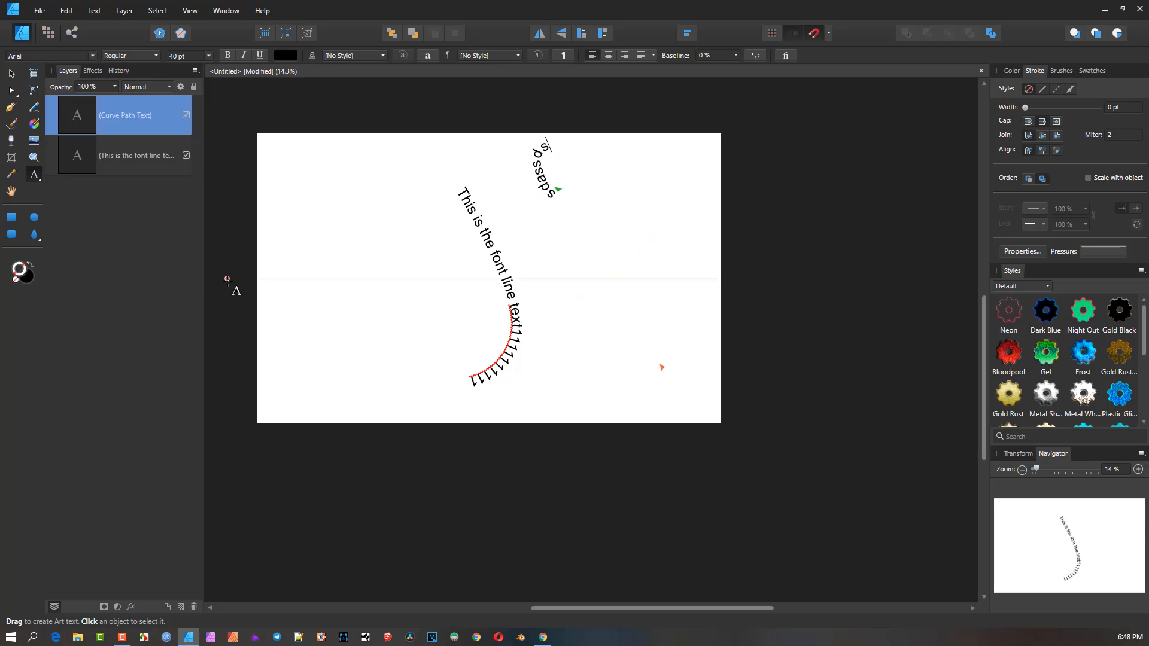
text(s)
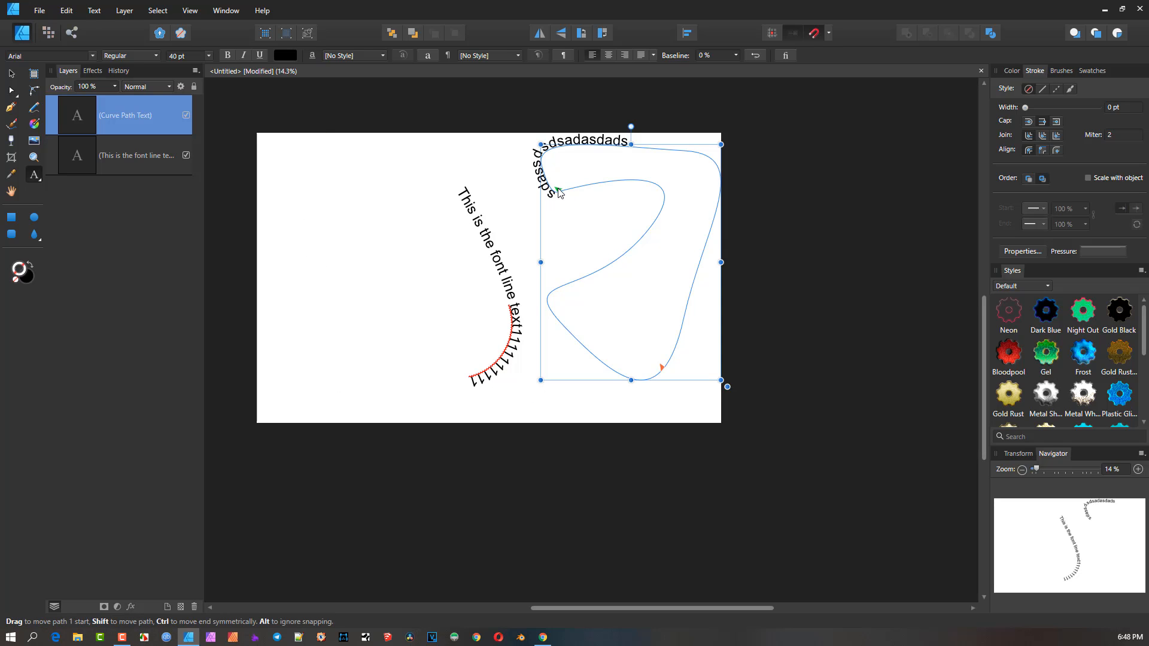
Step: Slide the path text's start marker along the curve's upper inner edge and shift its end marker slightly toward the lowest point
mouse_move(558, 191)
mouse_down()
mouse_move(593, 188)
mouse_move(594, 206)
mouse_up()
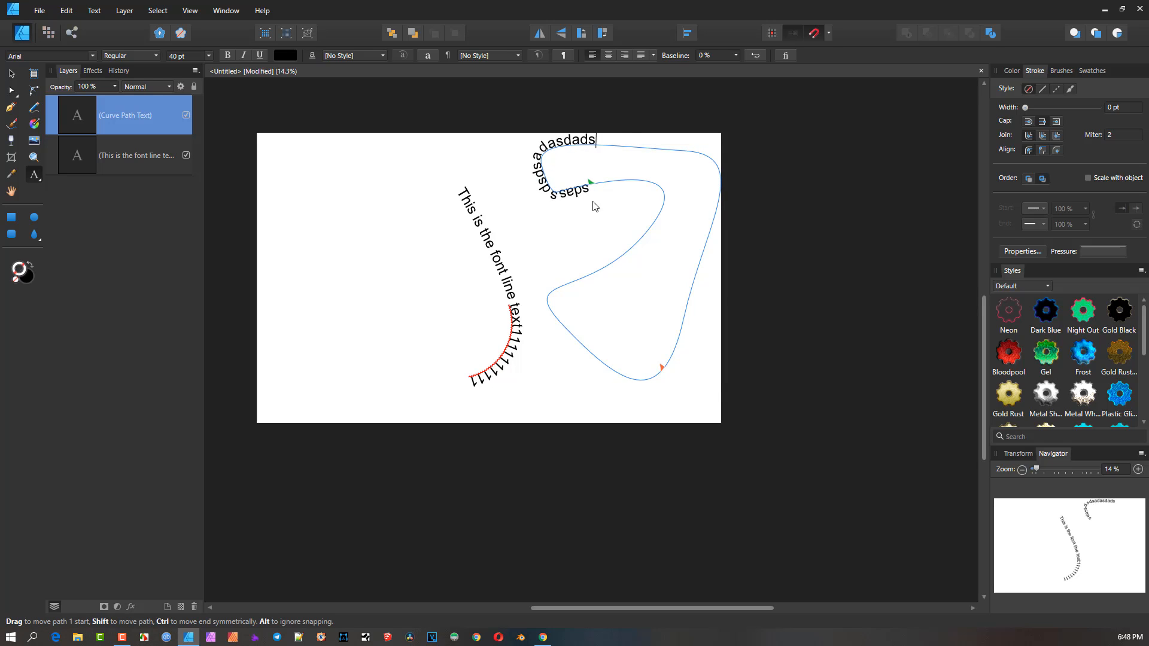
mouse_move(662, 367)
mouse_down()
mouse_move(683, 342)
mouse_move(652, 376)
mouse_up()
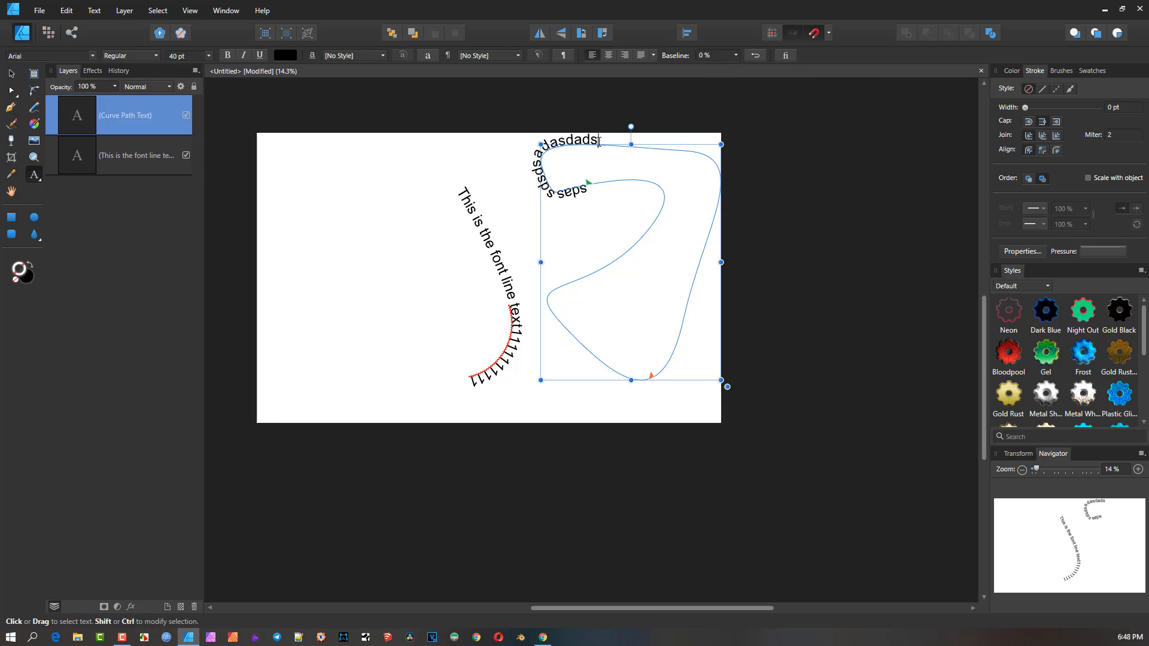
click(757, 55)
click(757, 55)
click(119, 12)
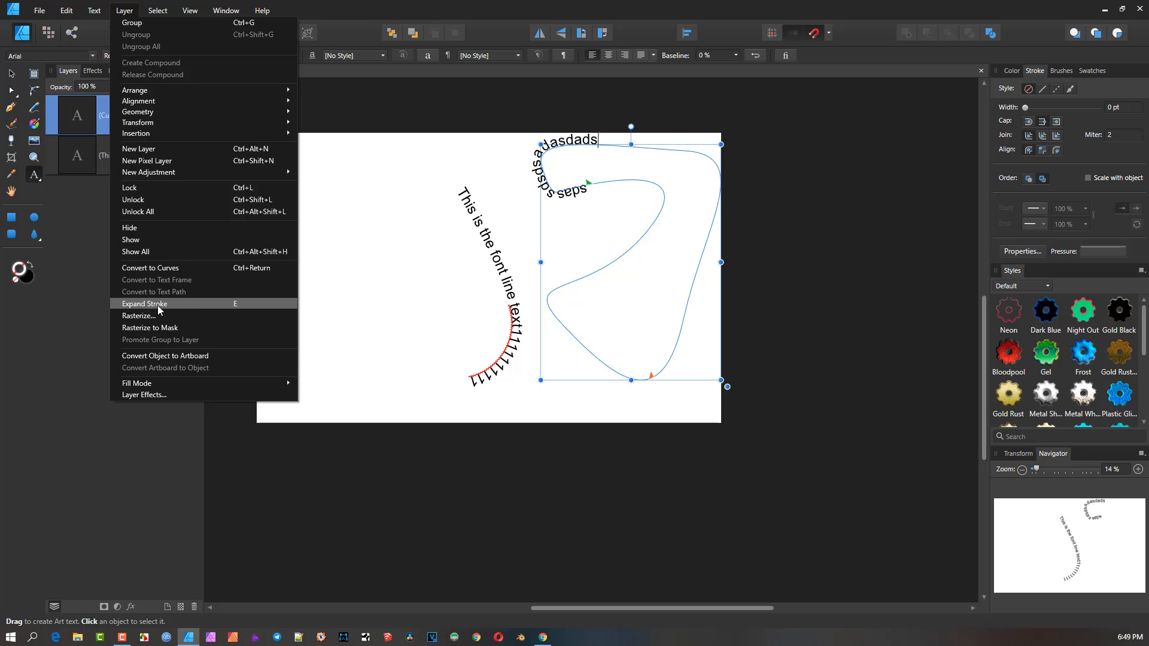
key(Escape)
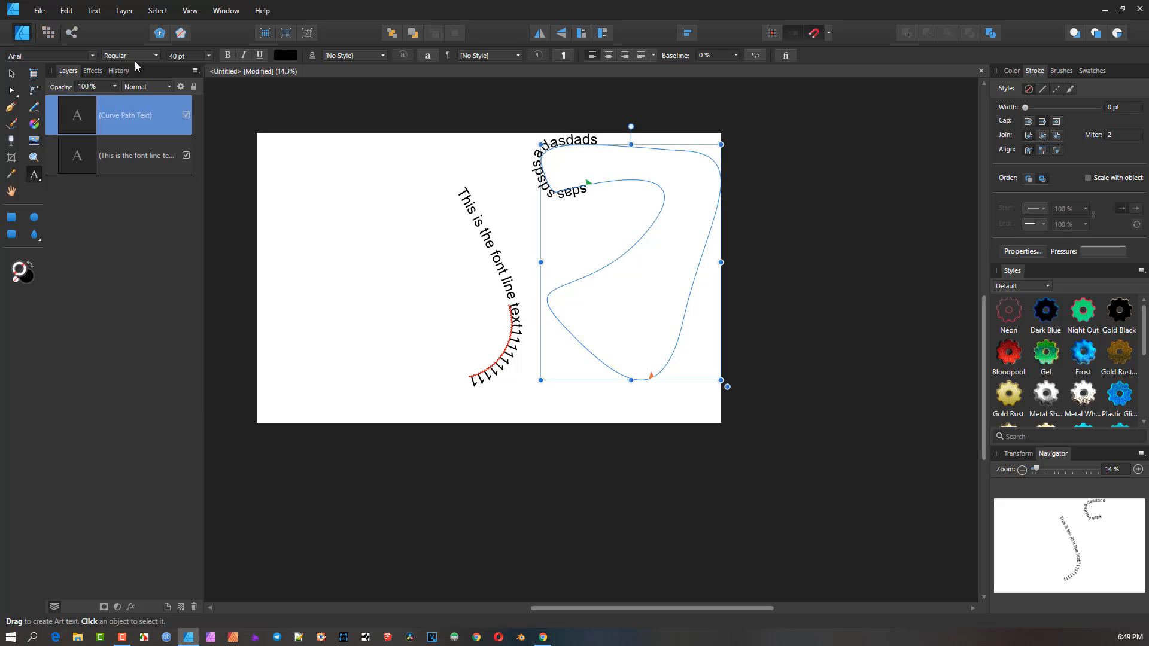
Step: Delete the freeform curve text and the teardrop path text, leaving the page empty
click(10, 74)
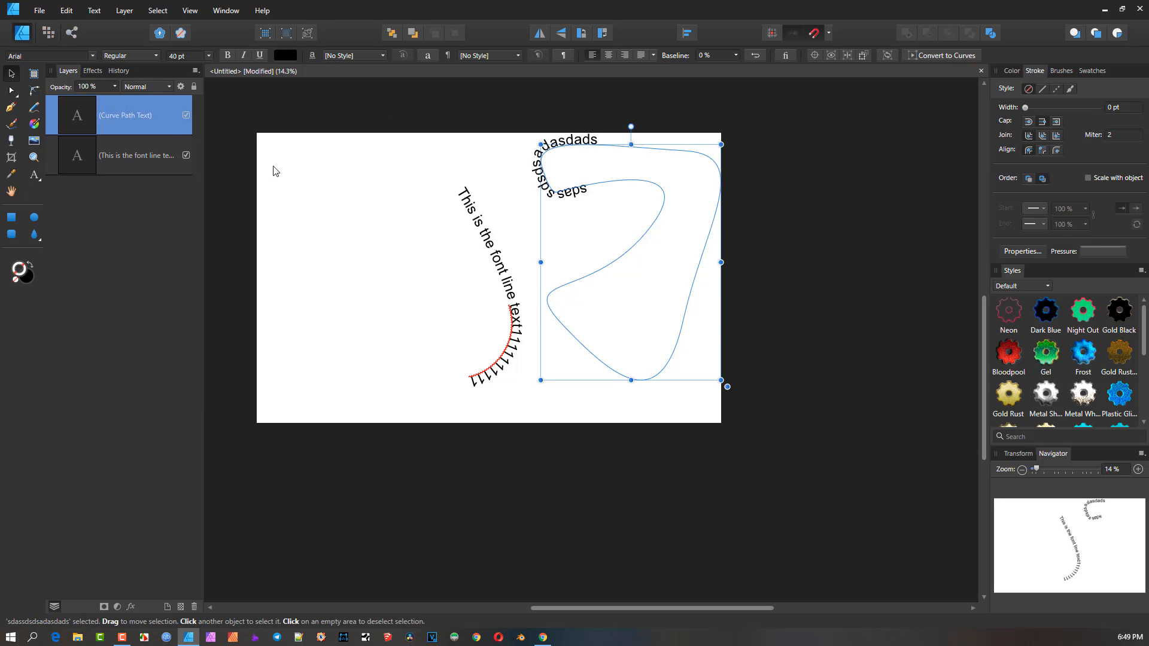
drag(412, 99, 798, 449)
key(Delete)
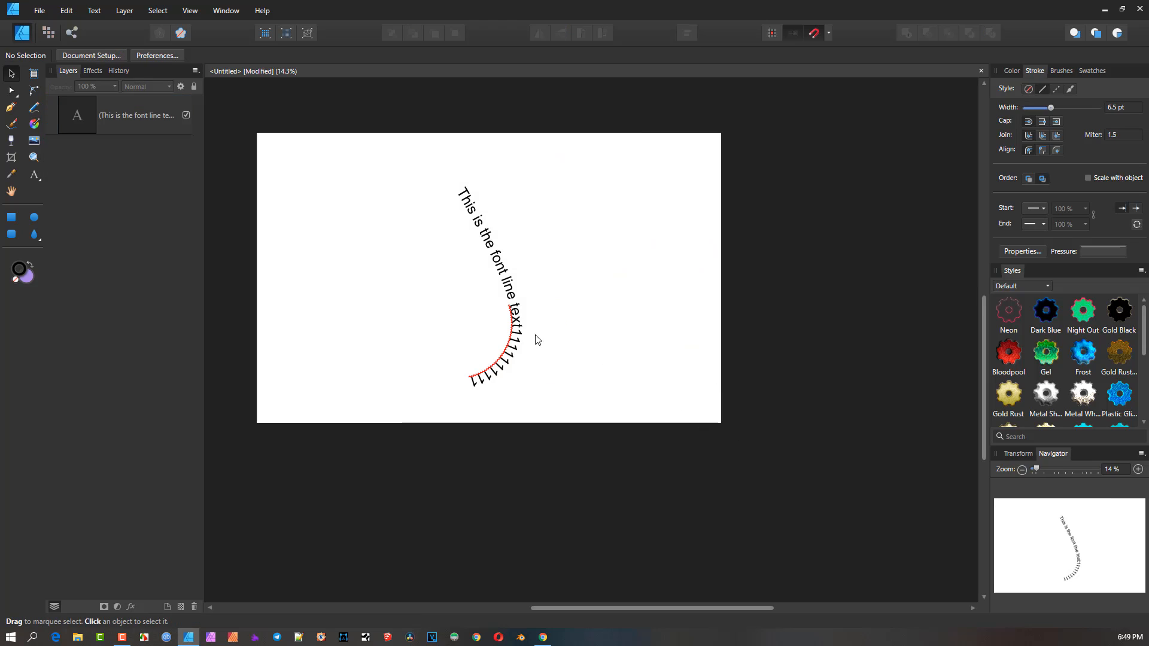
click(515, 307)
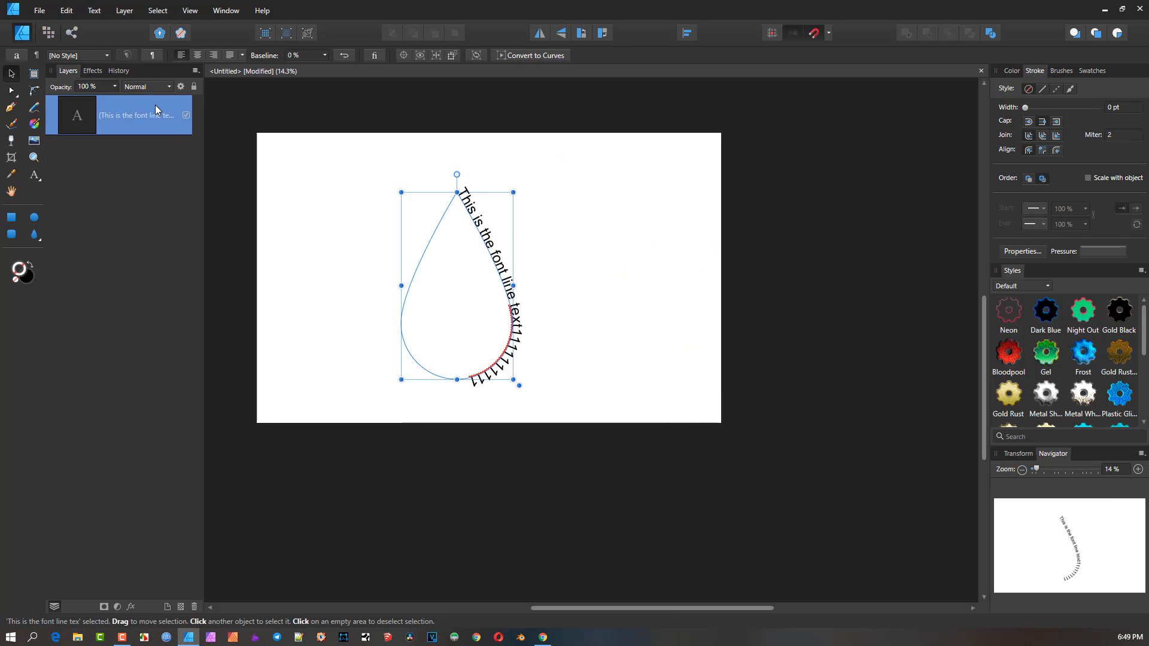
key(Delete)
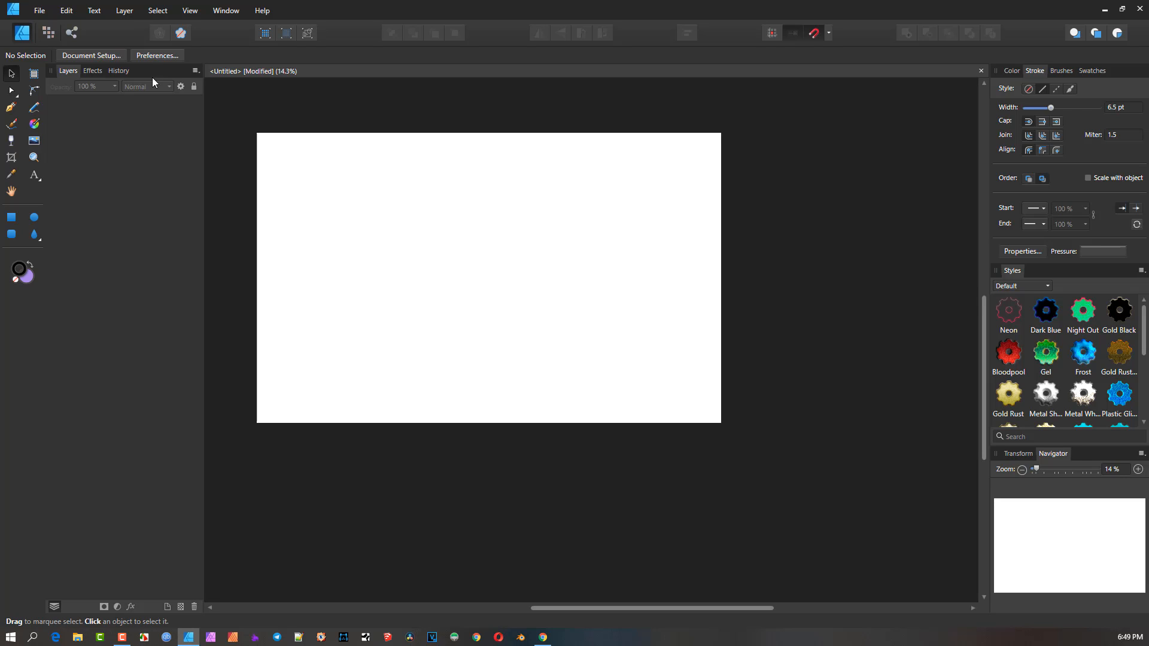
Step: Draw a large circle on the page, set its stroke width to 23.2 pt, and move it slightly up and left
click(34, 218)
mouse_move(381, 185)
mouse_down()
mouse_move(574, 394)
mouse_move(582, 385)
mouse_up()
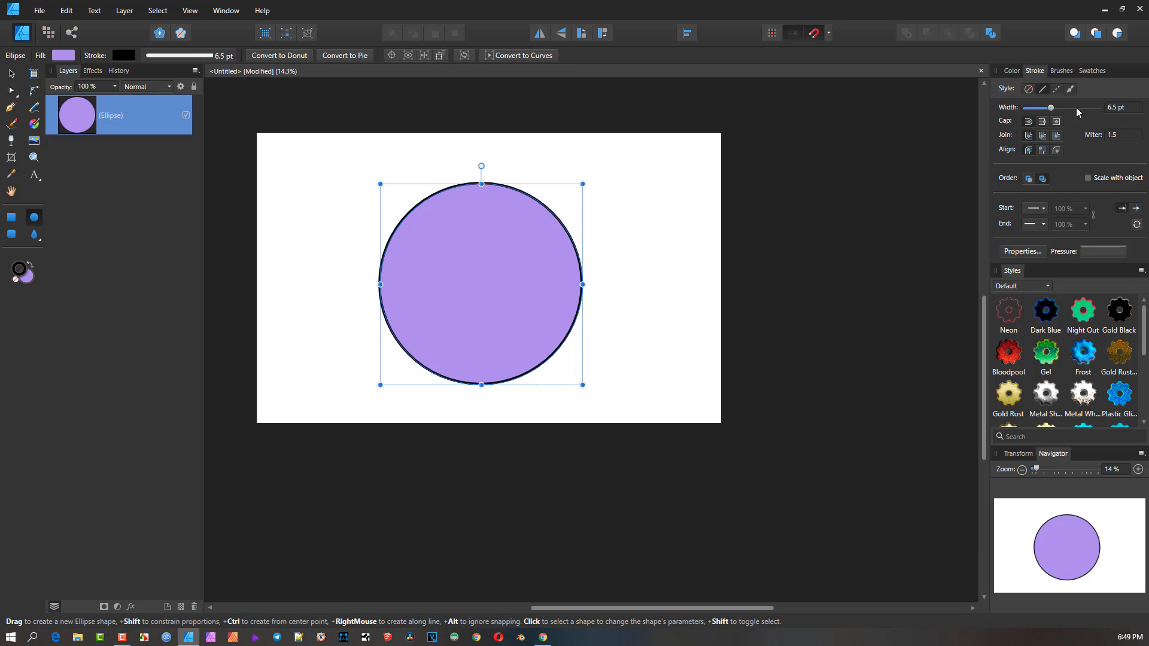
drag(1052, 109, 1068, 109)
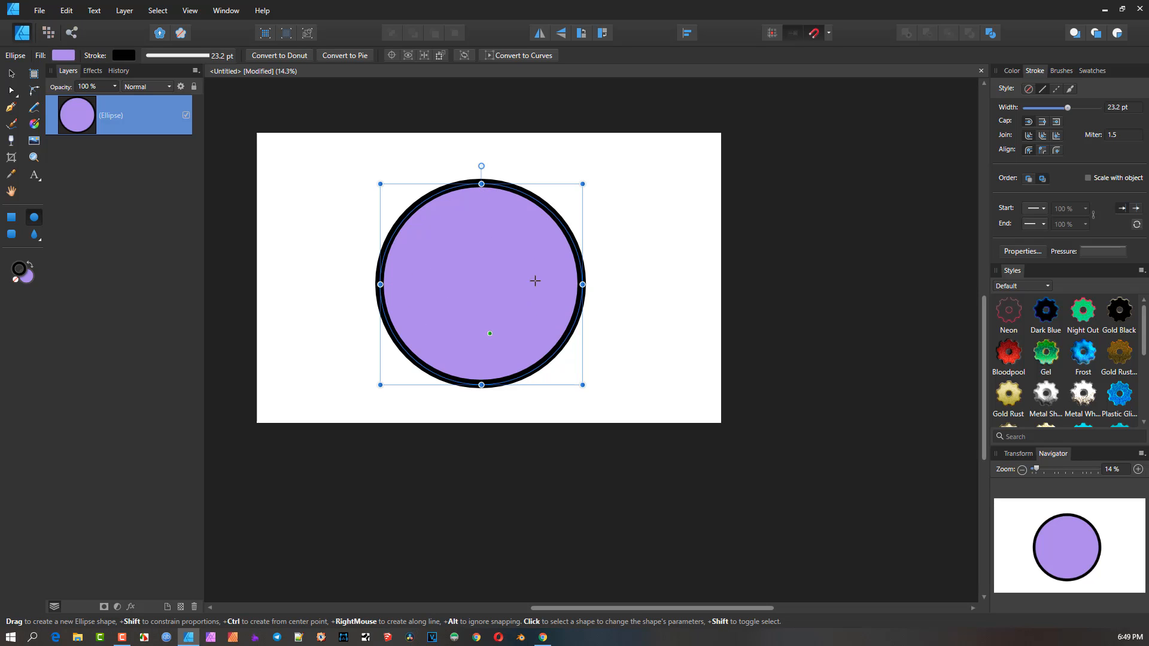
click(11, 74)
mouse_move(443, 261)
mouse_down()
mouse_move(479, 245)
mouse_move(452, 242)
mouse_up()
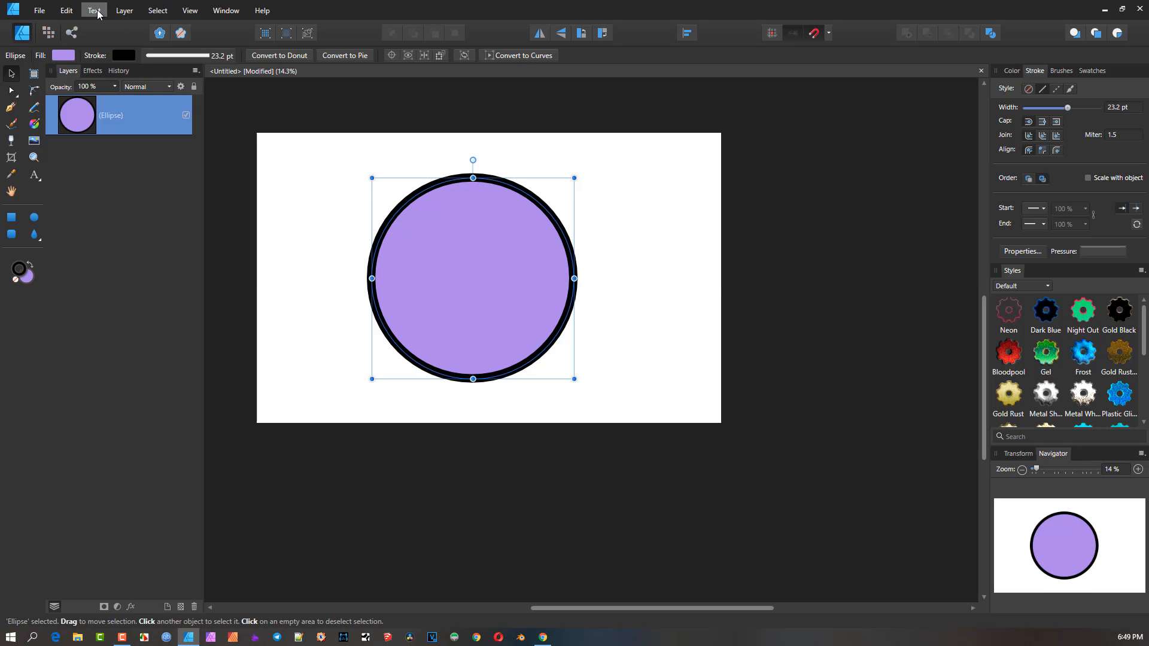
Step: Compare the circle's stroke alignment set to inside and outside, and return it to centre
click(123, 11)
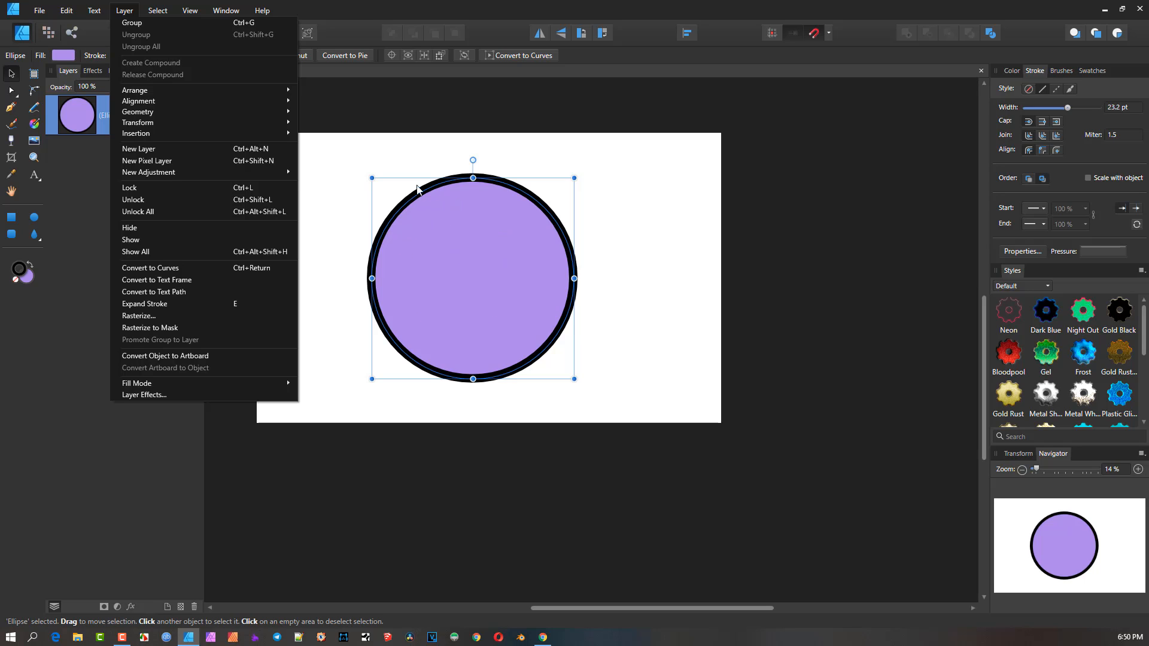
scroll(373, 279, up, 5)
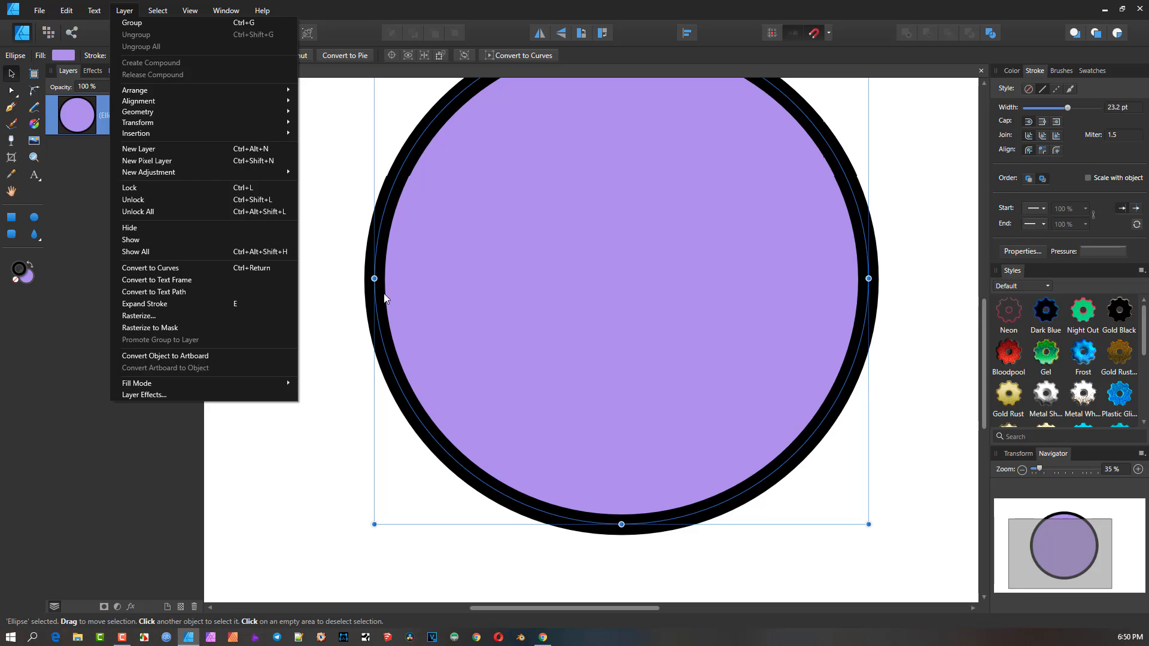
click(1043, 150)
click(1043, 150)
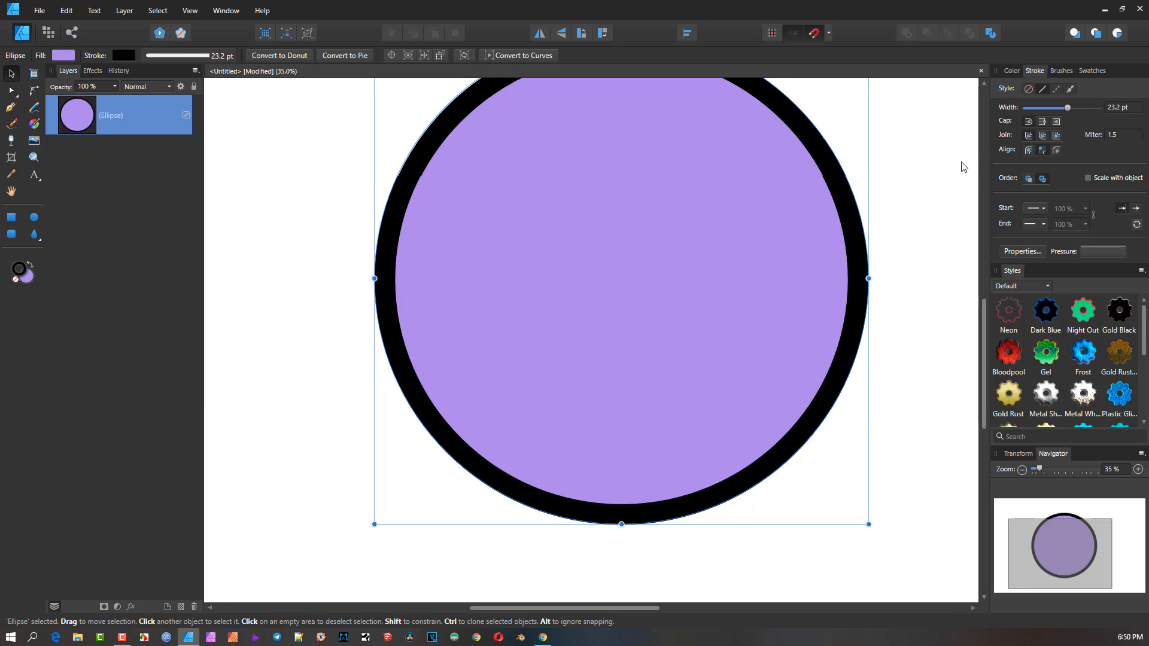
click(1058, 151)
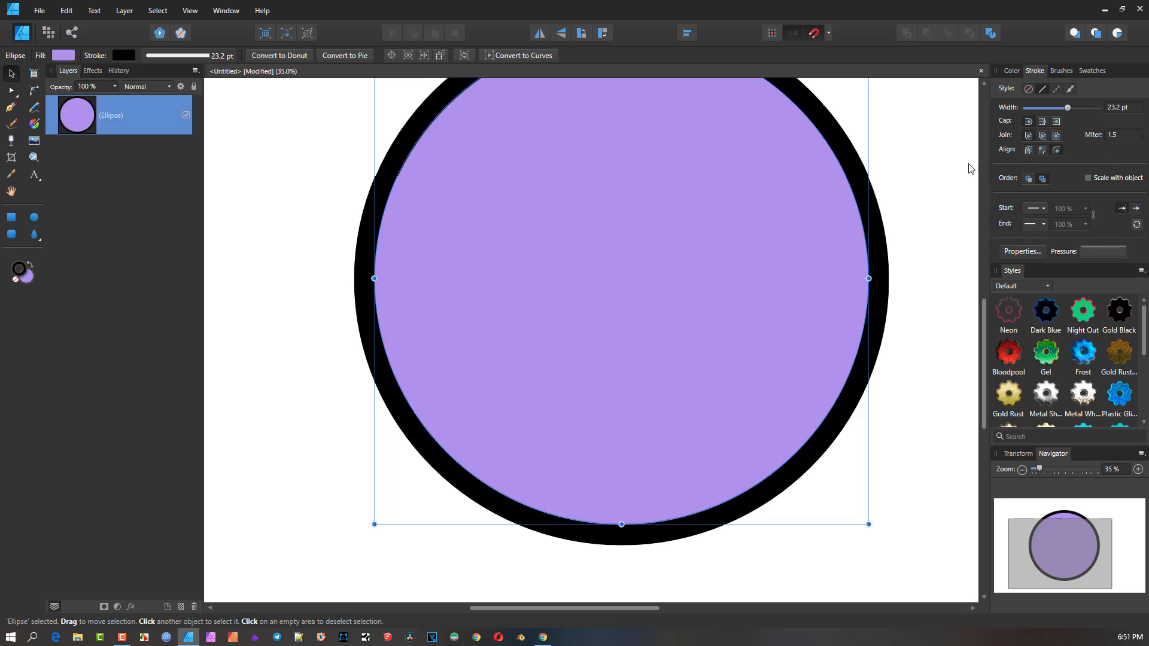
click(1029, 150)
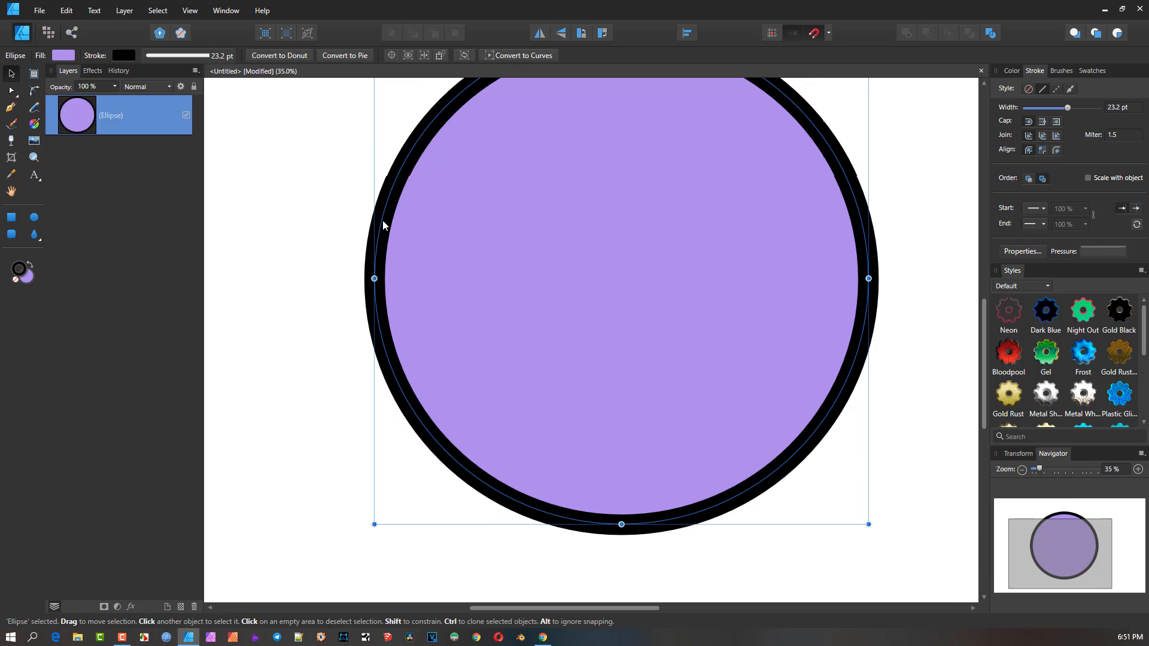
Step: Expand the circle's 23.2 pt stroke into a separate filled curves object
scroll(376, 264, down, 2)
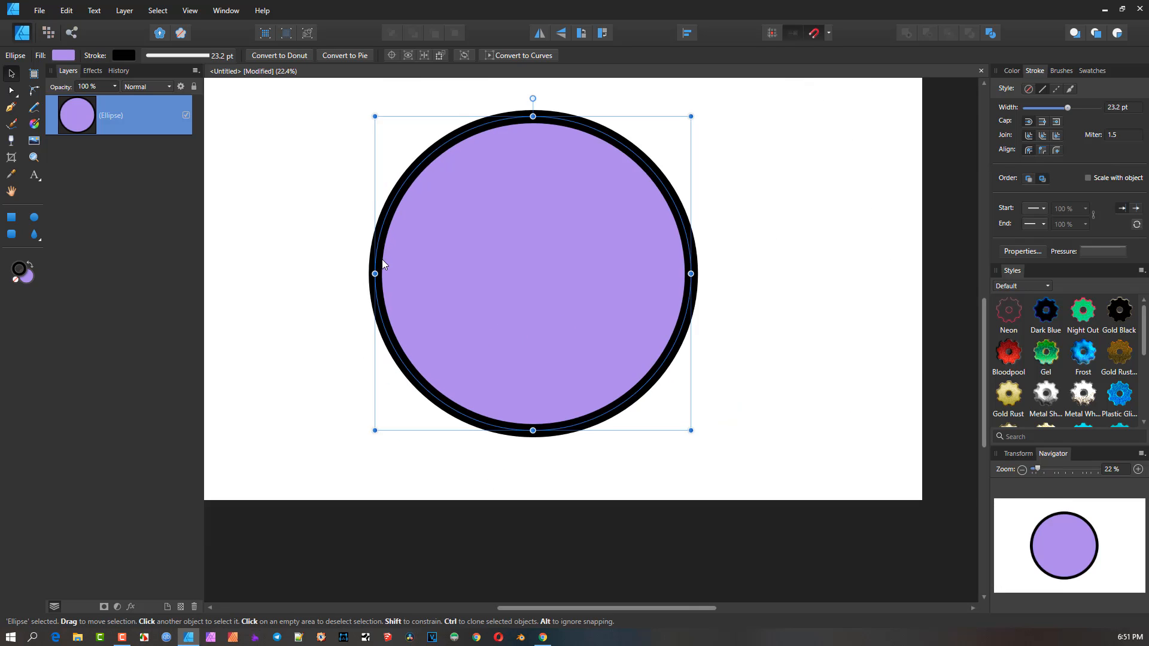
click(125, 14)
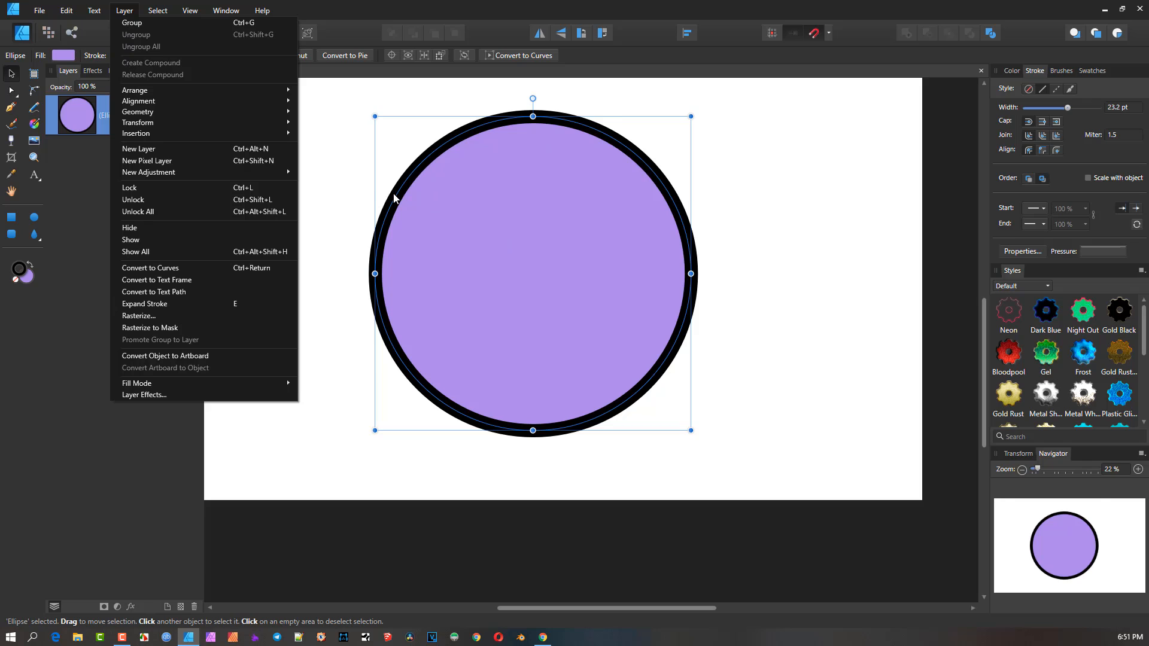
scroll(392, 195, up, 2)
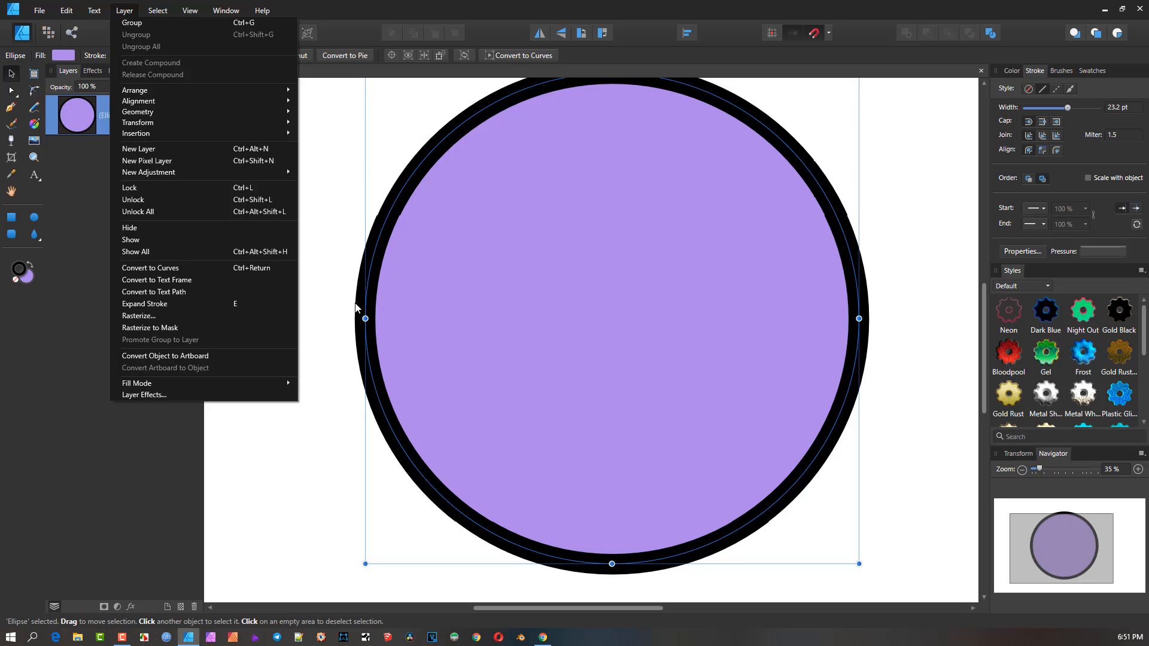
scroll(359, 288, up, 2)
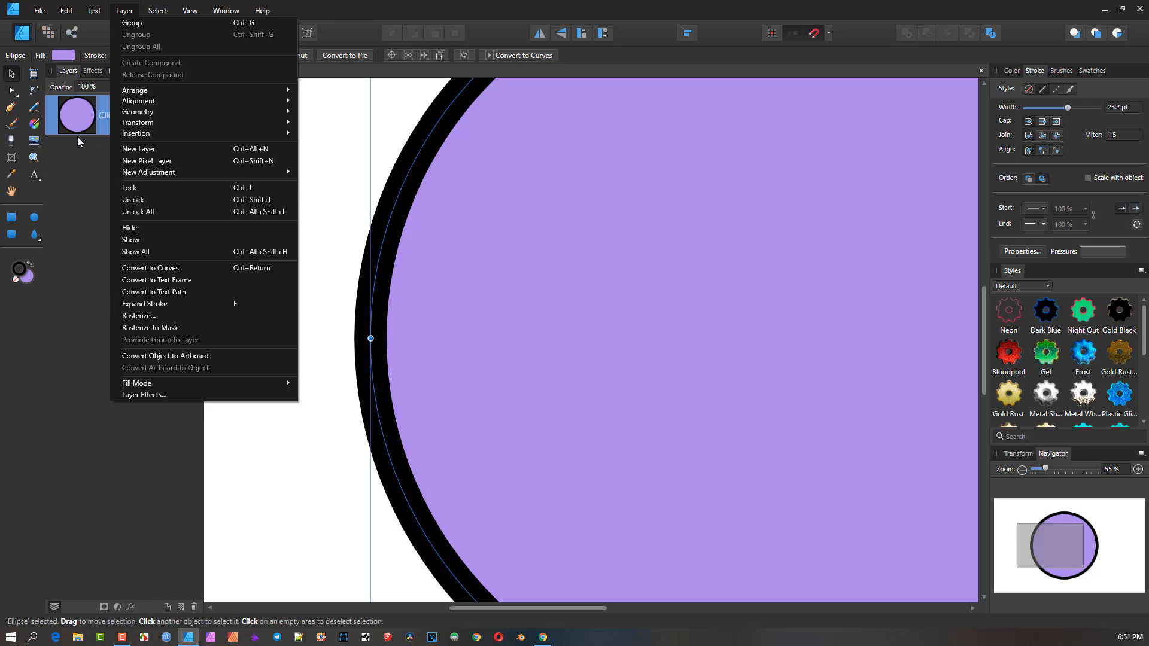
click(190, 302)
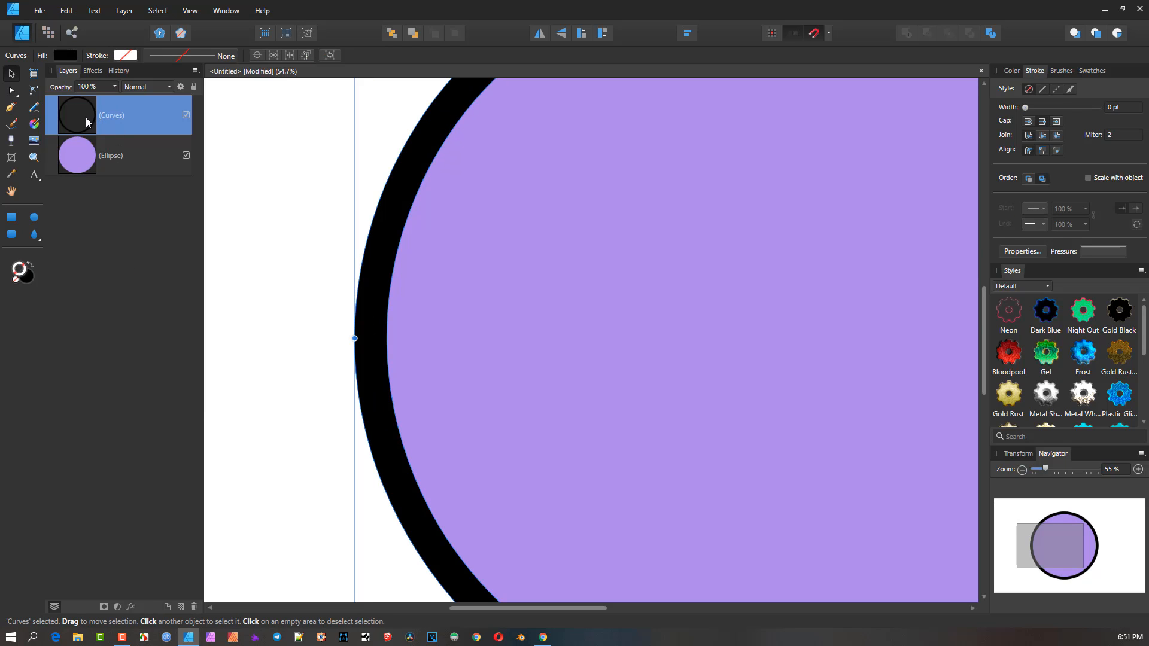
Step: Toggle the expanded ring's visibility off and on, and hide the purple ellipse to inspect the ring alone
click(186, 116)
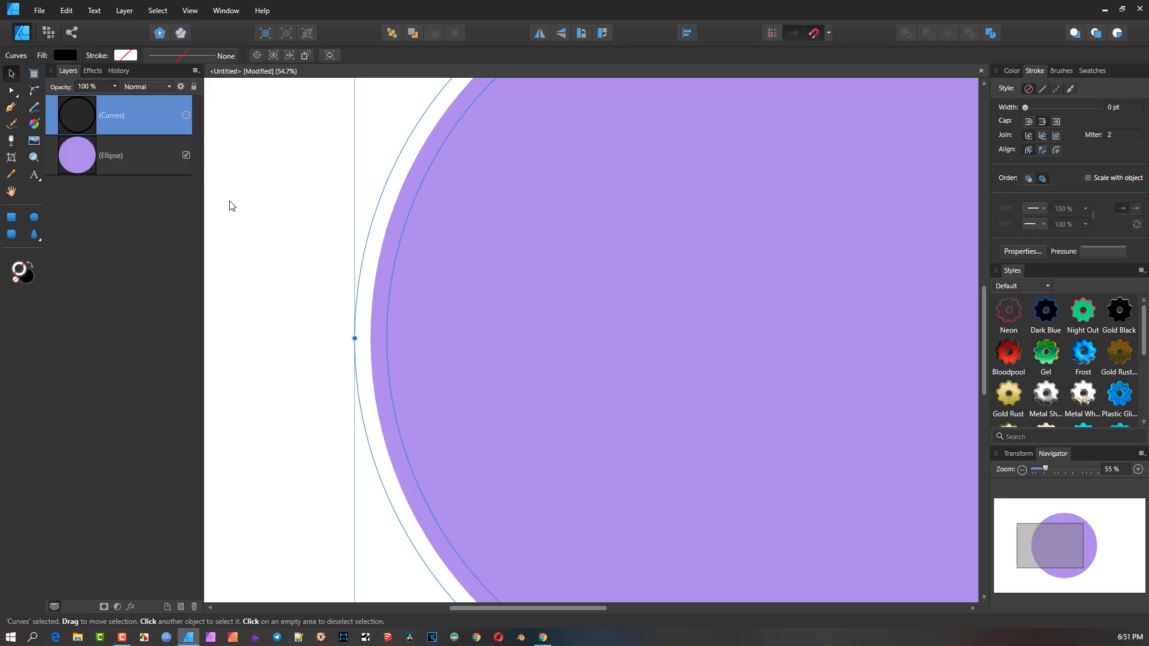
click(186, 114)
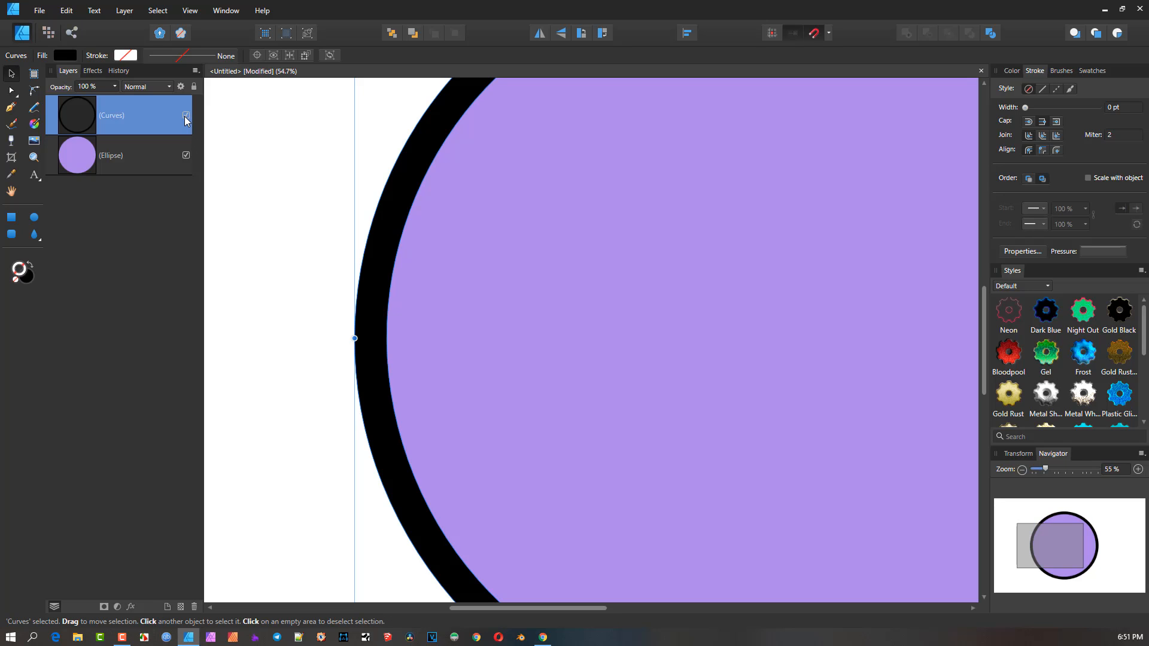
click(186, 155)
key(ctrl+0)
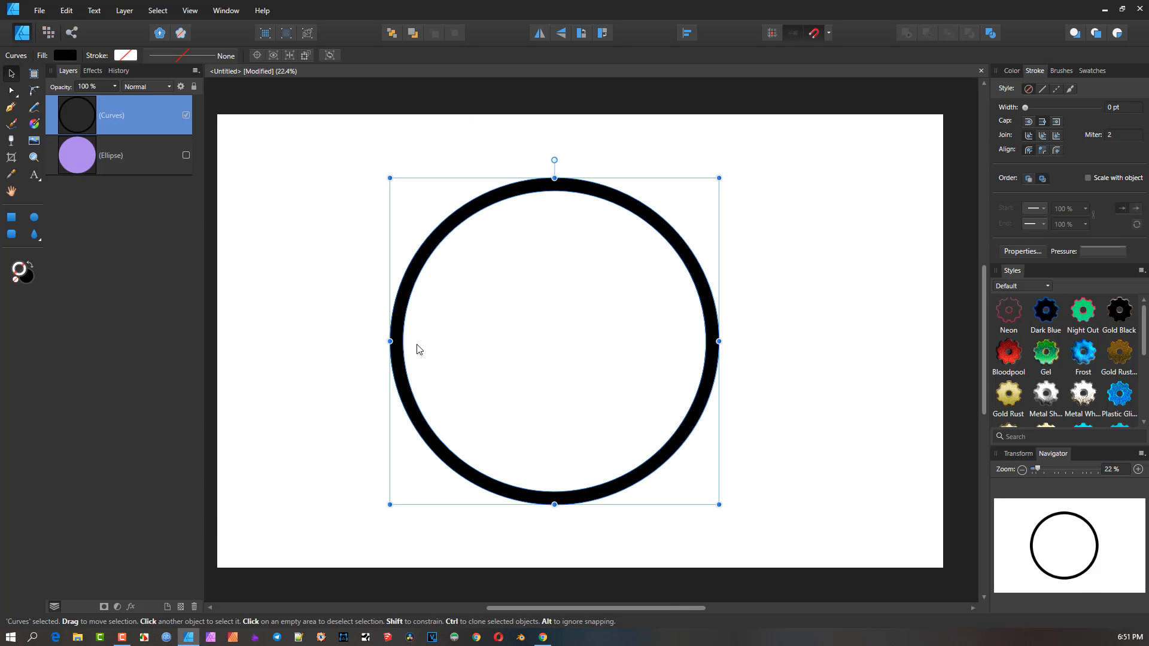
scroll(463, 225, up, 1)
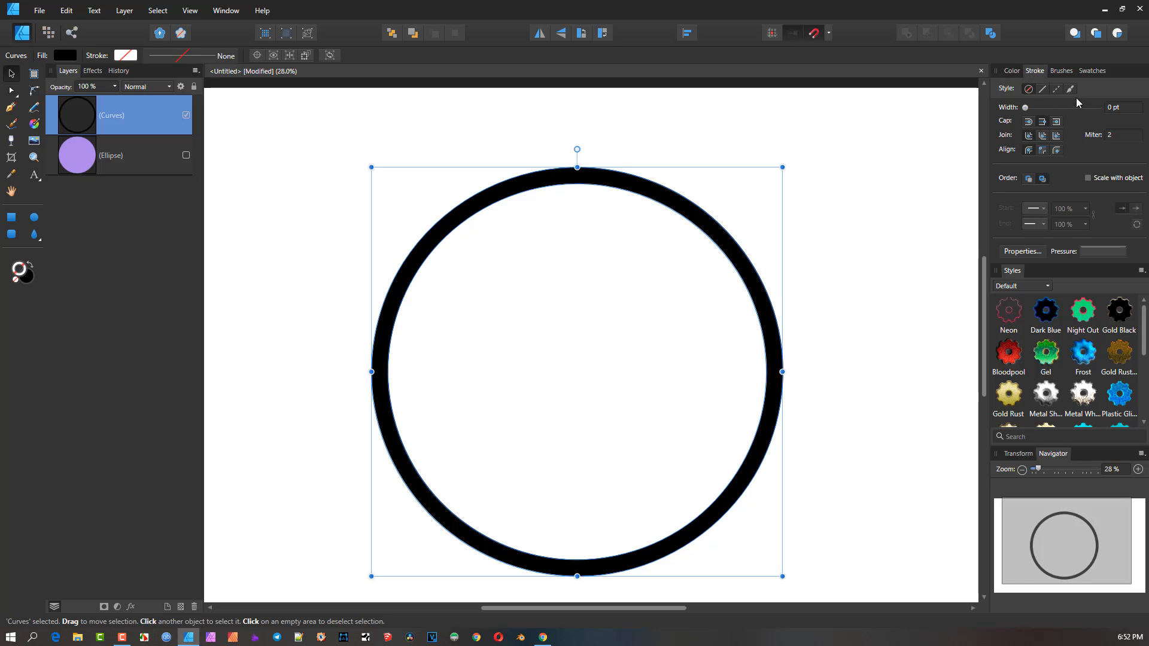
Step: Give the expanded black ring a pure red stroke with a width of 2.2 pt
click(1011, 71)
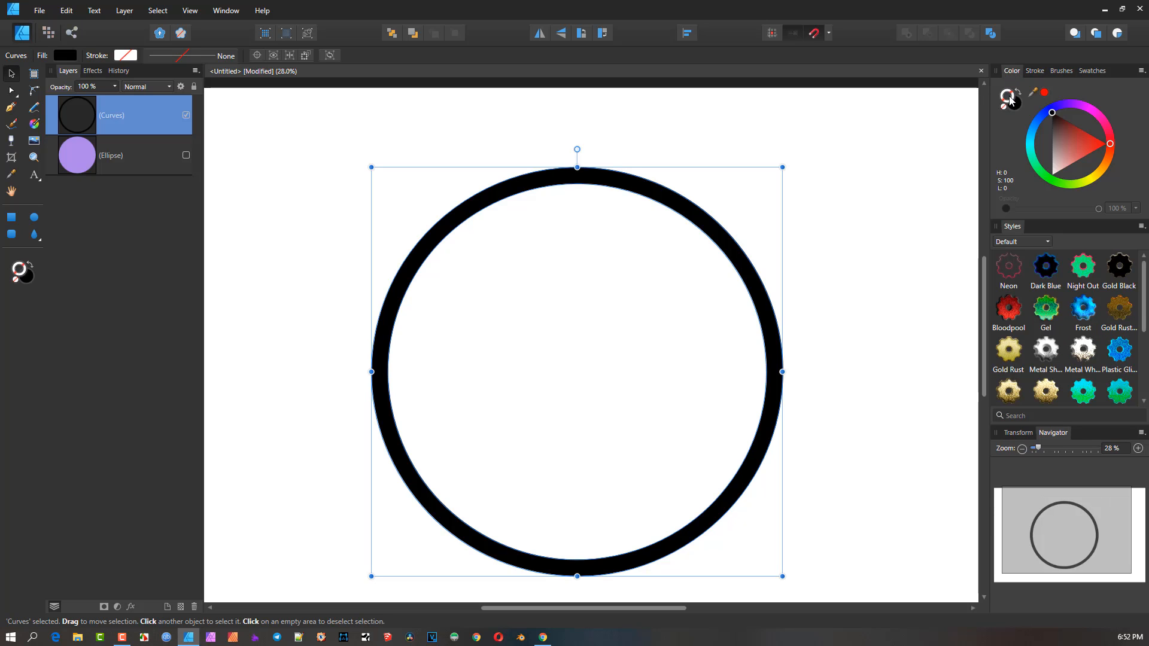
drag(1061, 124, 1119, 148)
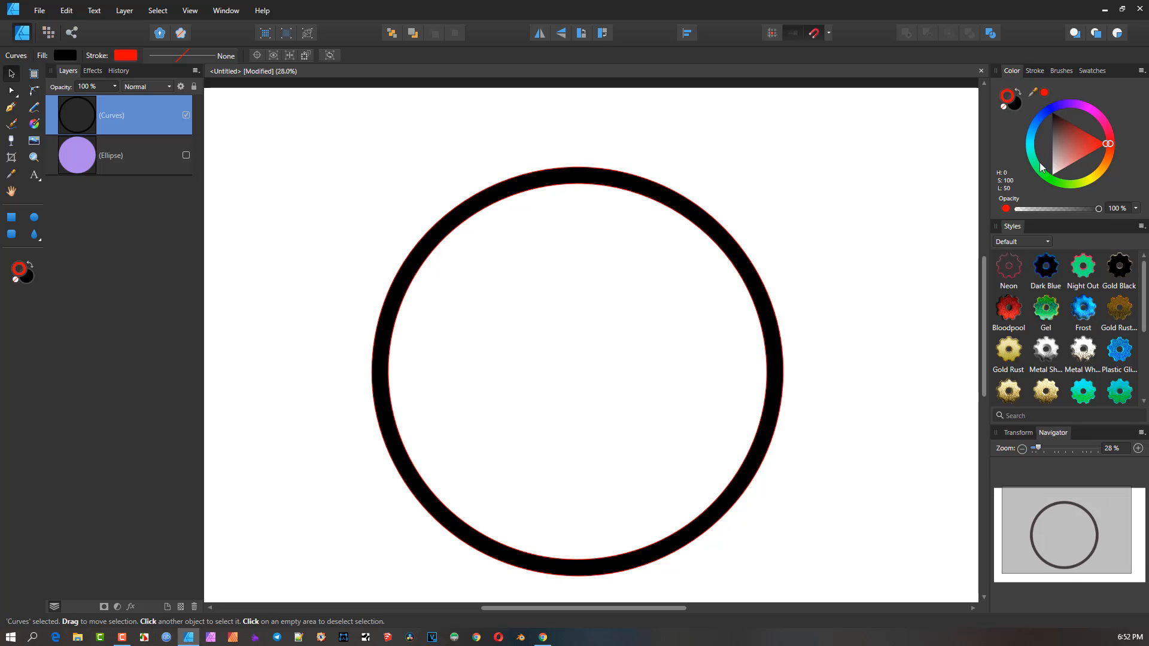
scroll(554, 165, up, 4)
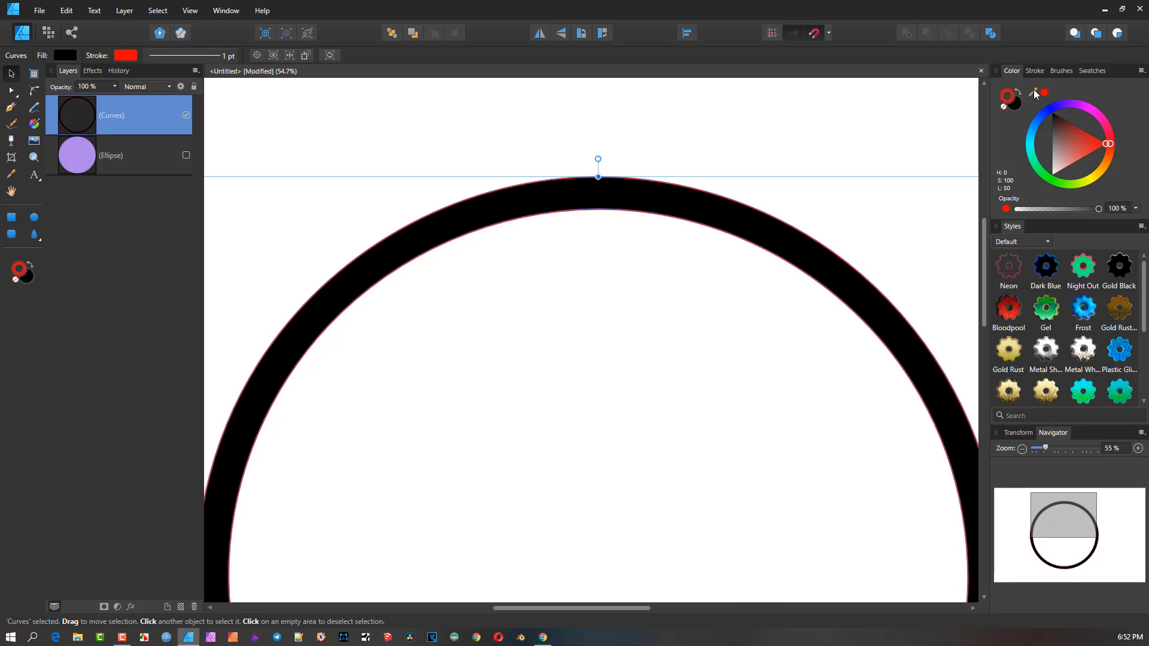
click(1035, 71)
drag(1041, 109, 1044, 109)
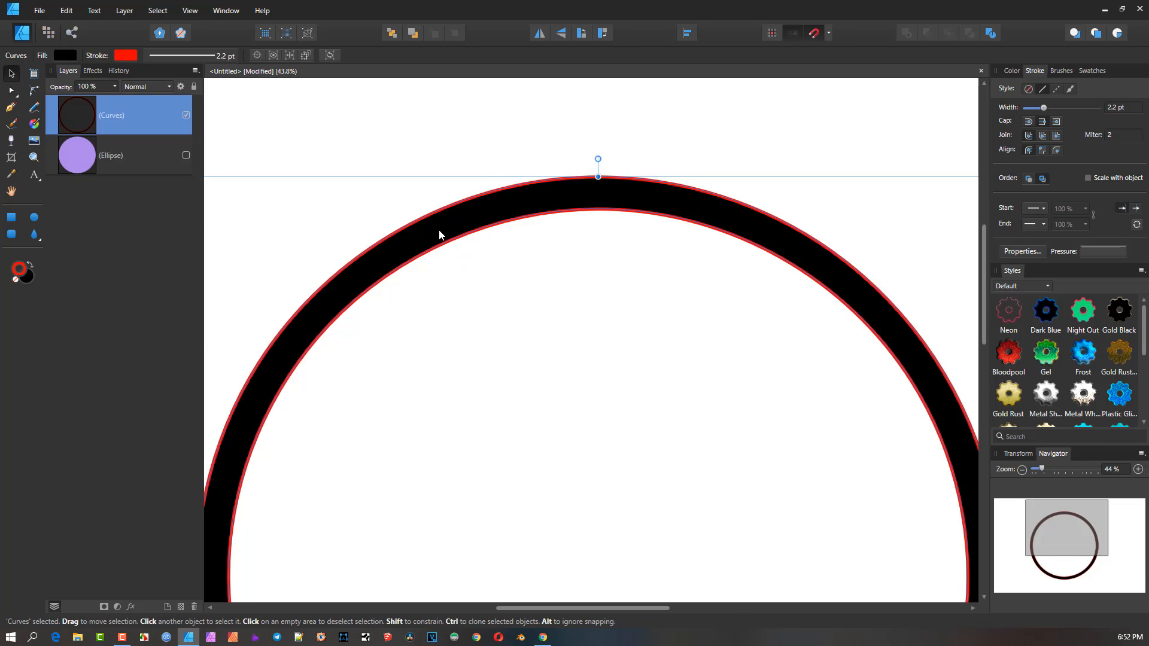
scroll(439, 231, down, 3)
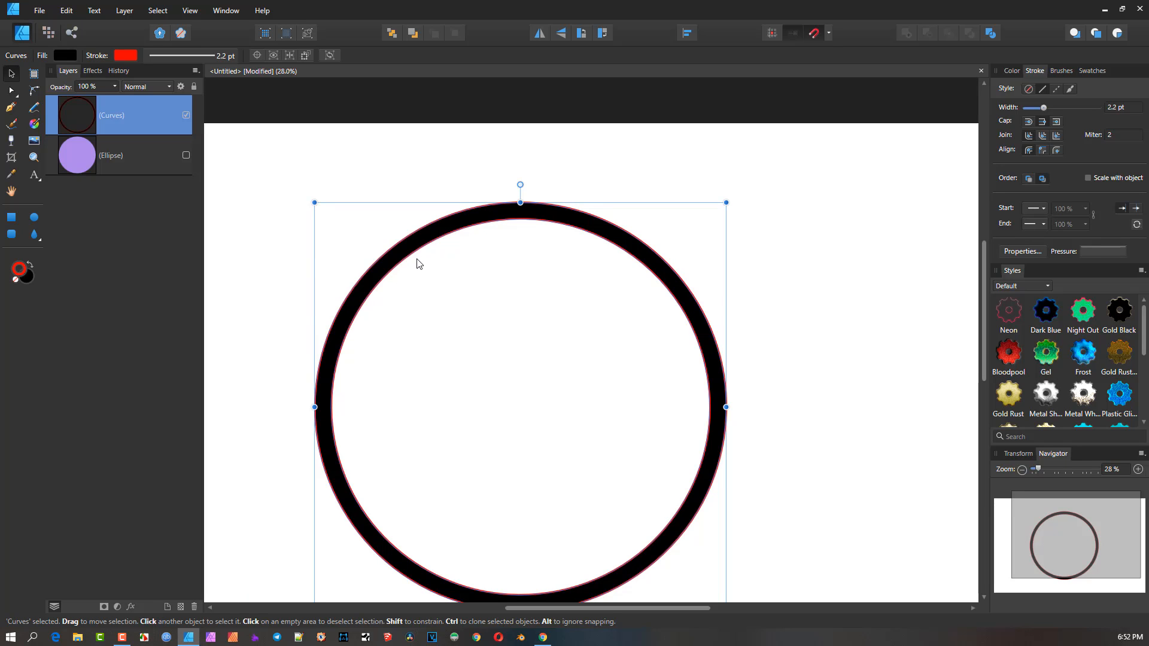
Step: Show the purple ellipse again and delete the expanded ring above it
click(130, 12)
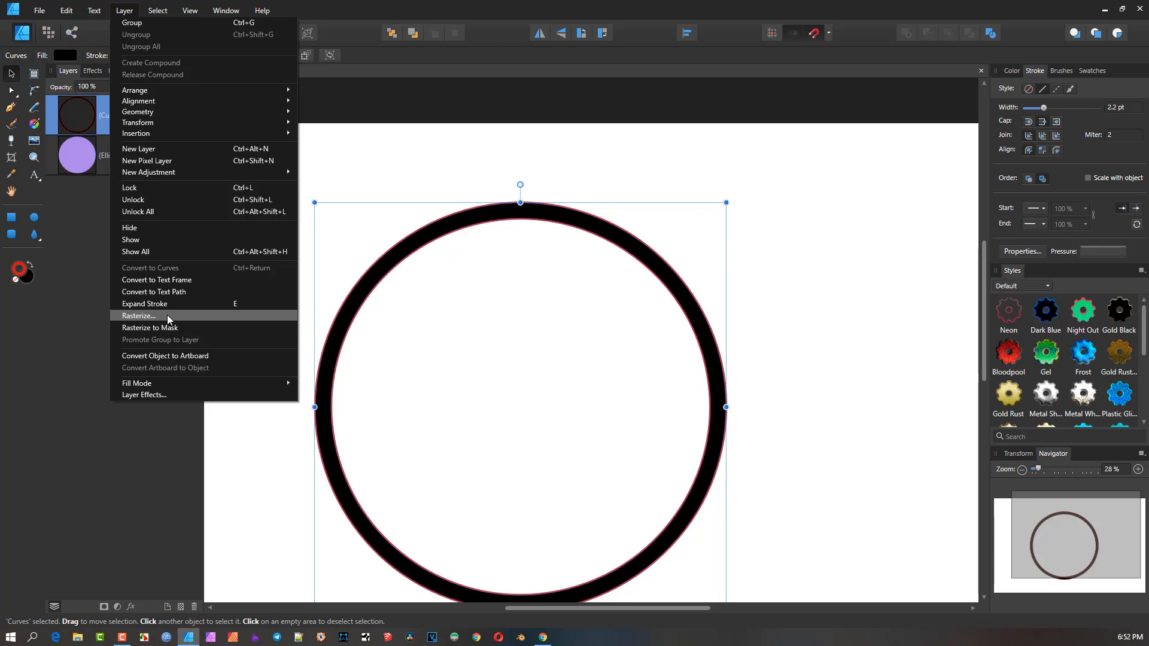
click(95, 159)
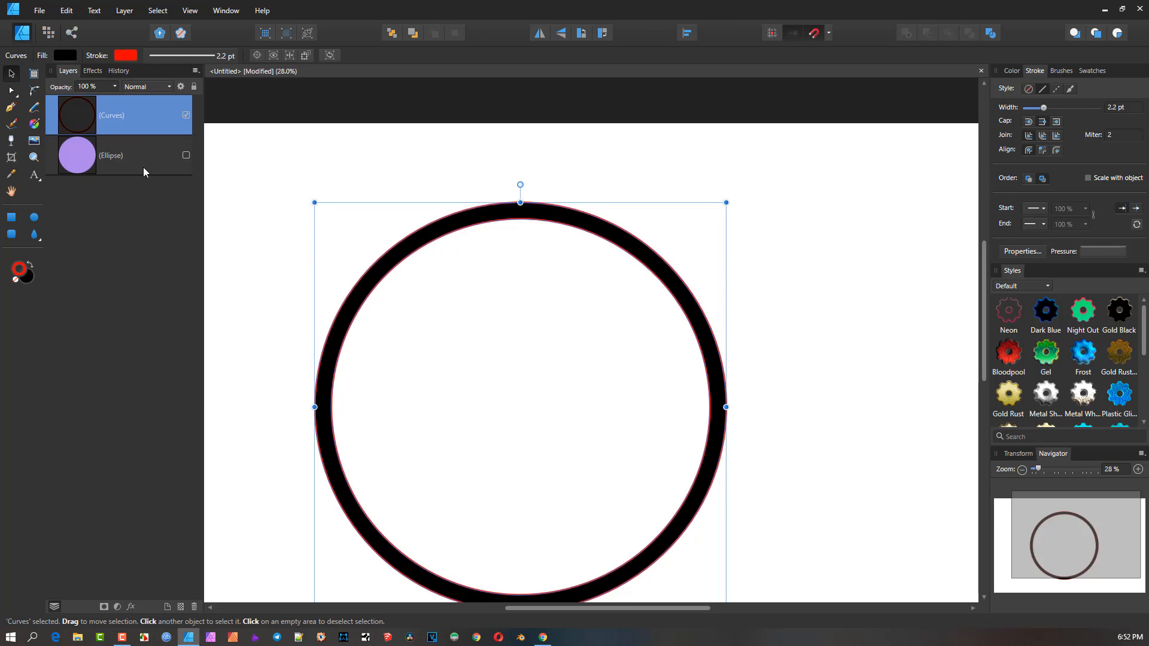
click(186, 155)
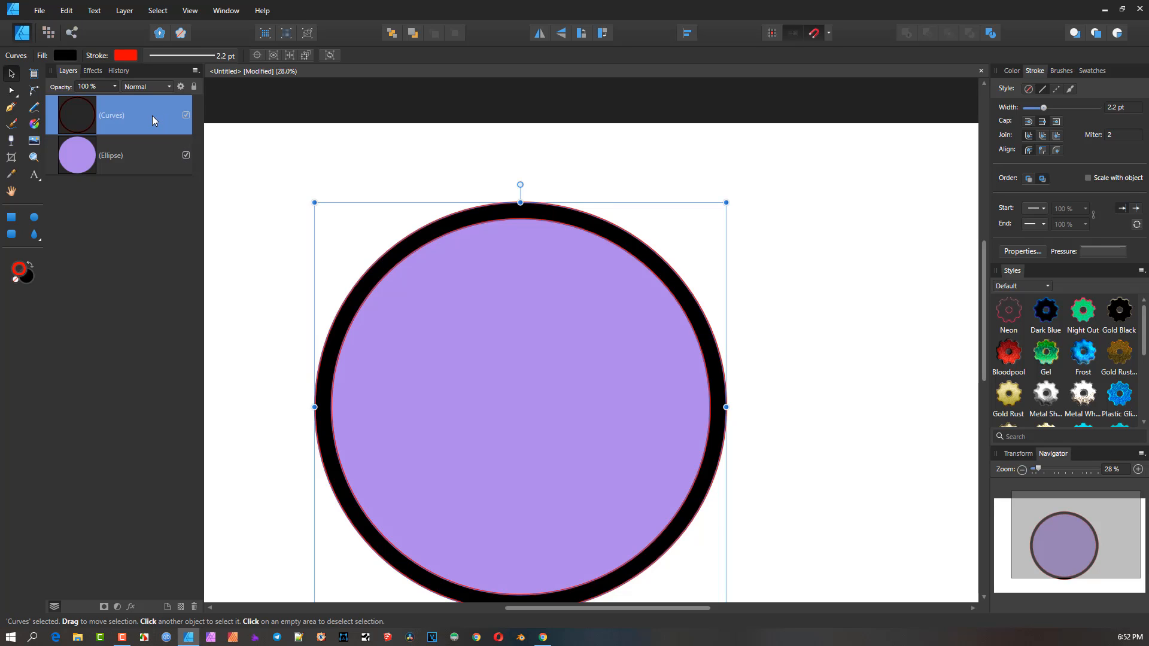
click(154, 118)
click(159, 121)
click(191, 606)
scroll(404, 470, down, 1)
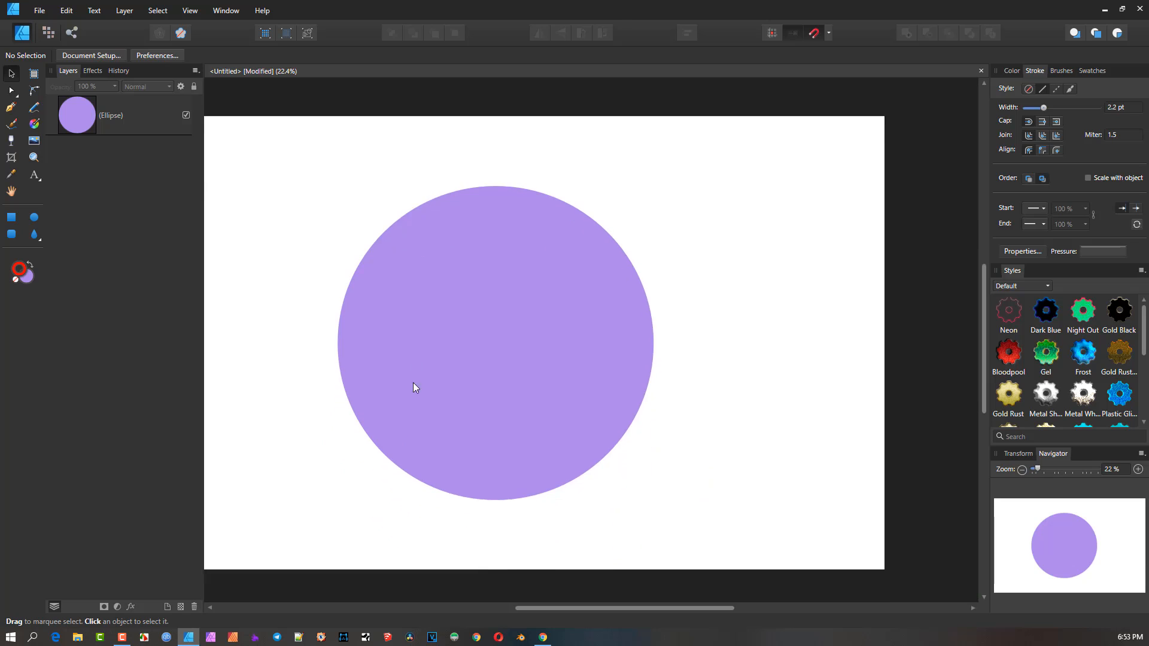
Step: Select the purple circle and set its stroke width to 0 pt
click(427, 413)
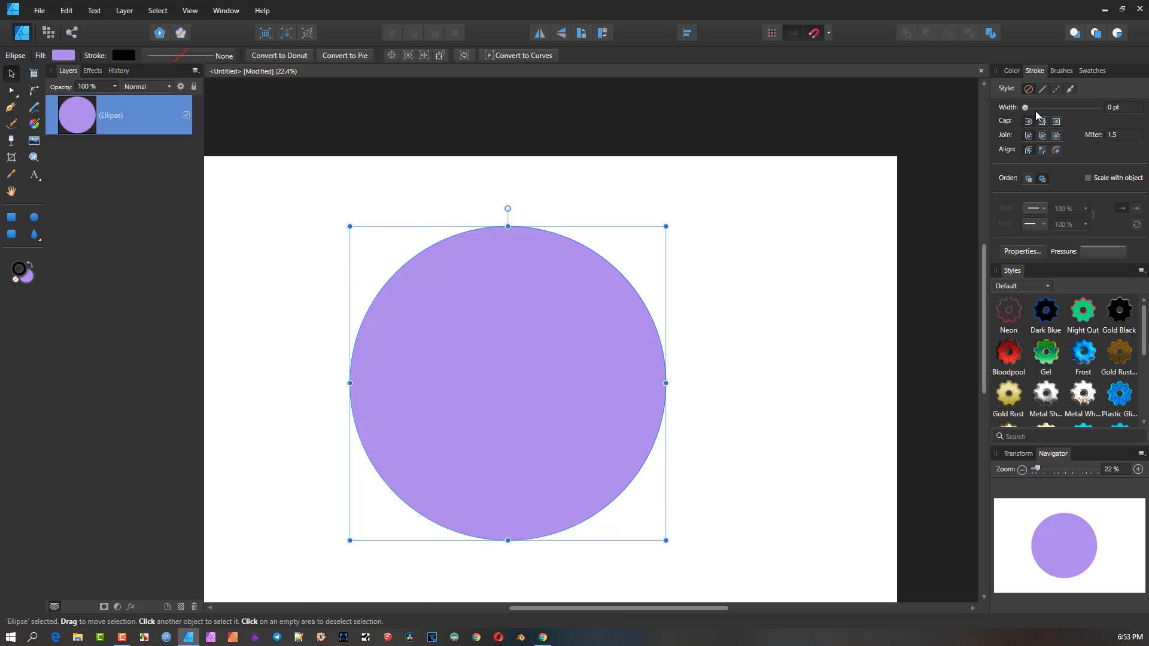
mouse_move(1026, 106)
mouse_down()
mouse_move(1060, 106)
mouse_move(972, 127)
mouse_up()
scroll(534, 292, up, 1)
drag(534, 292, 555, 253)
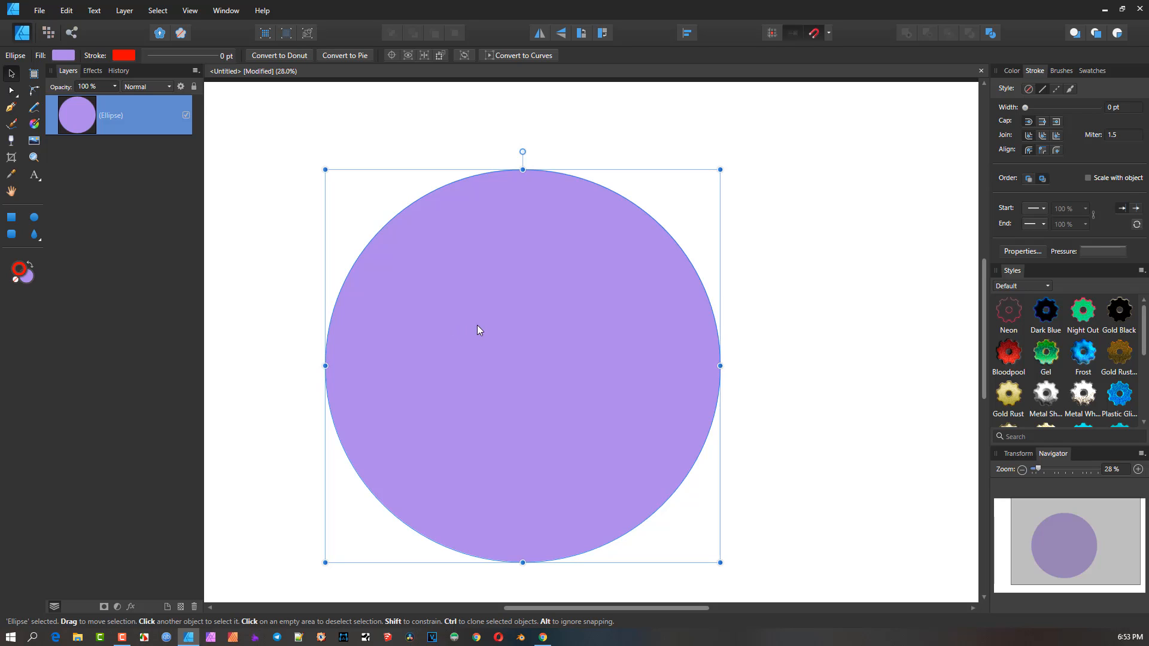
Step: Turn on Split View over the circle's upper edge and shift the divider left to widen the pixel side
scroll(540, 170, up, 4)
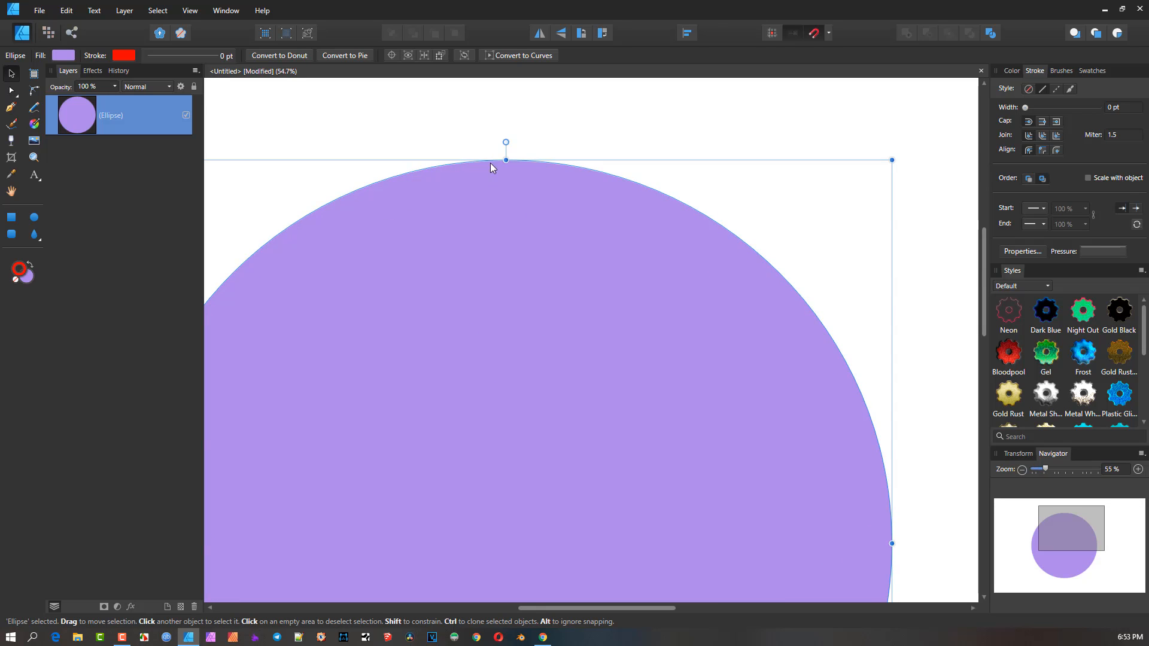
scroll(490, 166, up, 4)
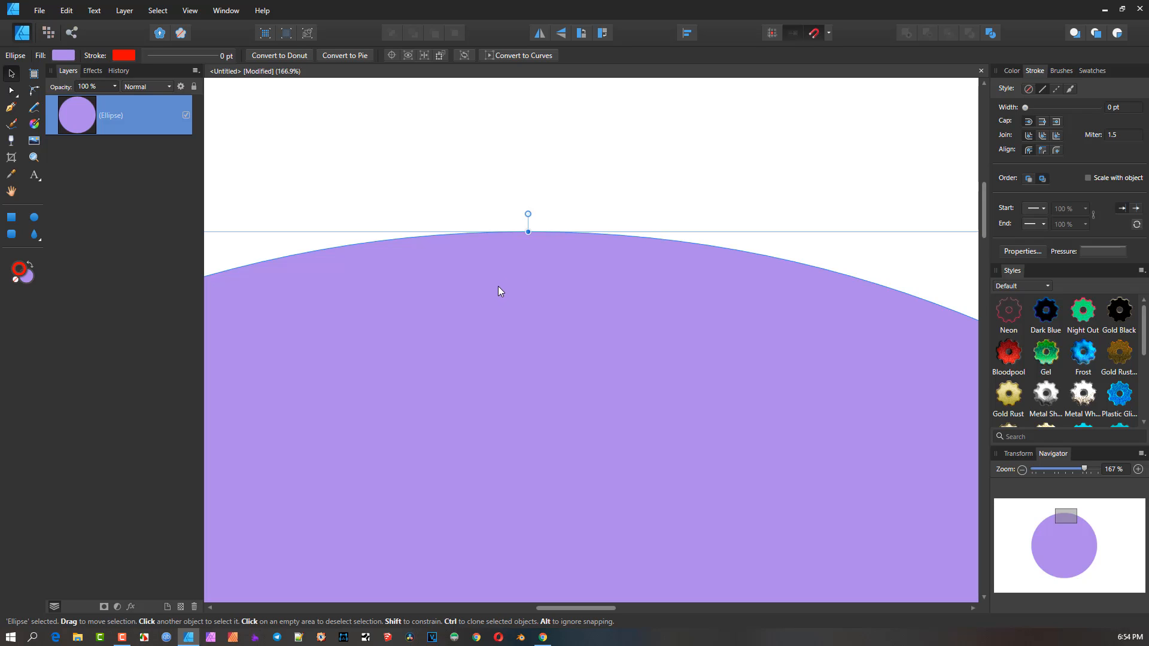
click(124, 10)
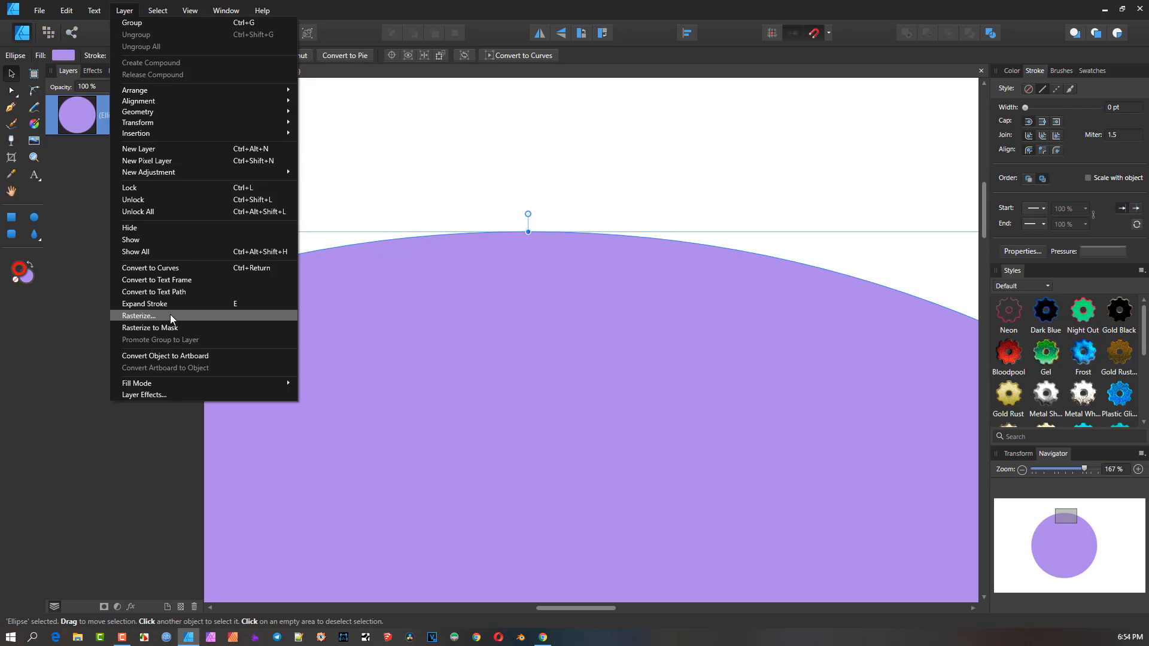
click(392, 3)
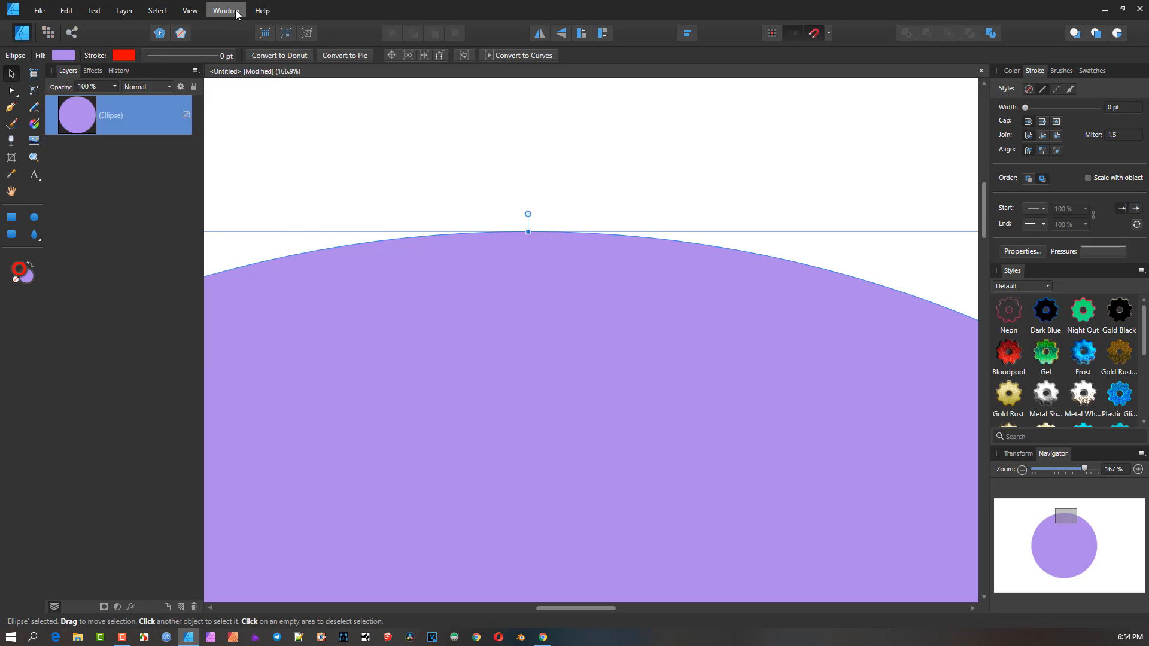
click(196, 12)
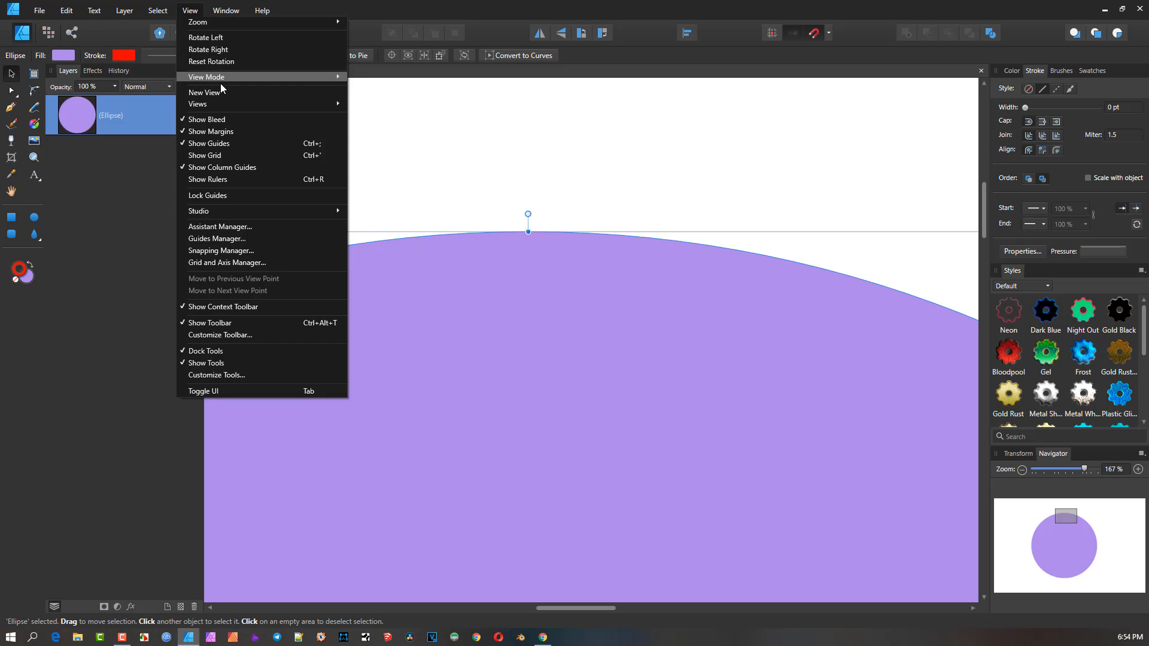
mouse_move(227, 77)
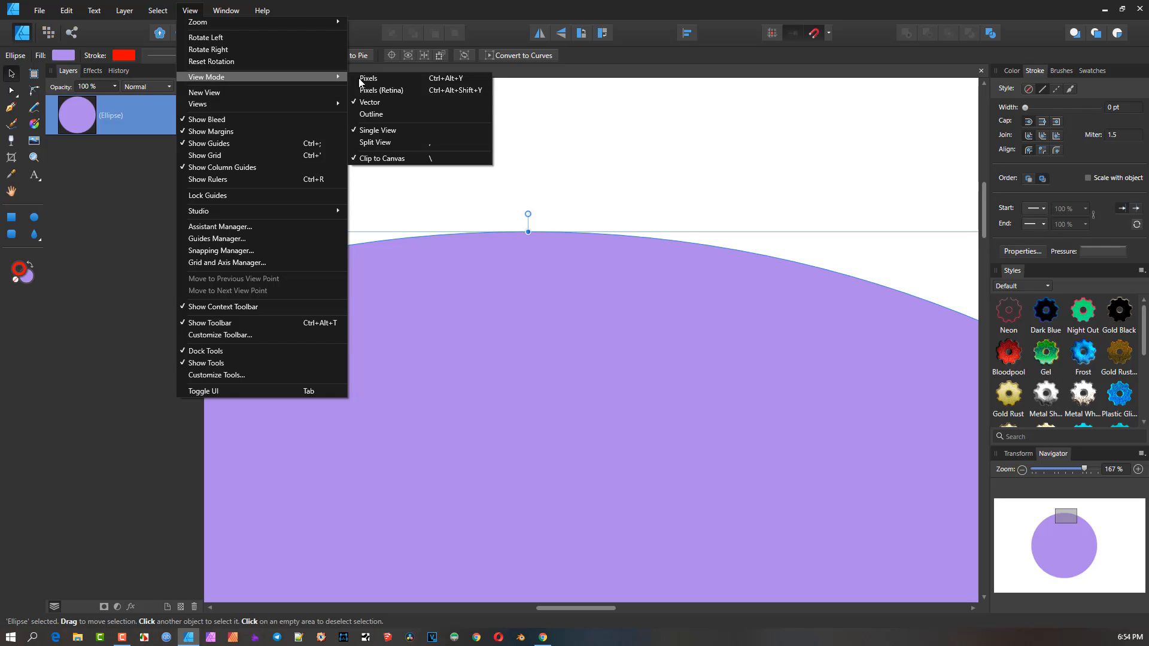
click(401, 141)
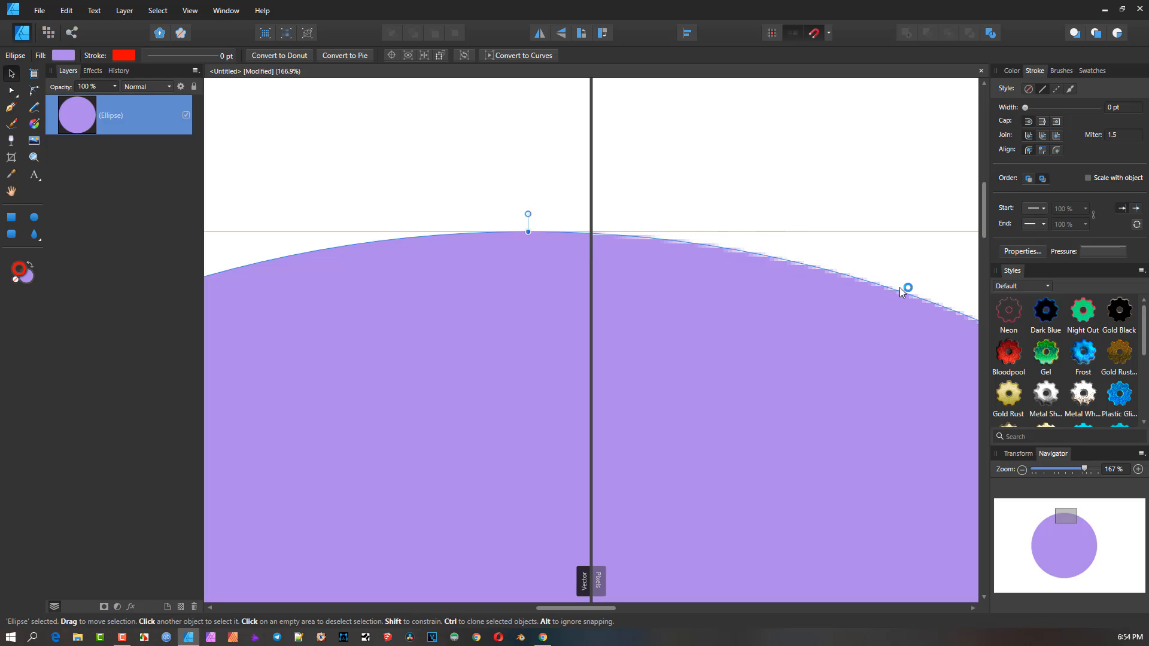
drag(592, 281, 491, 274)
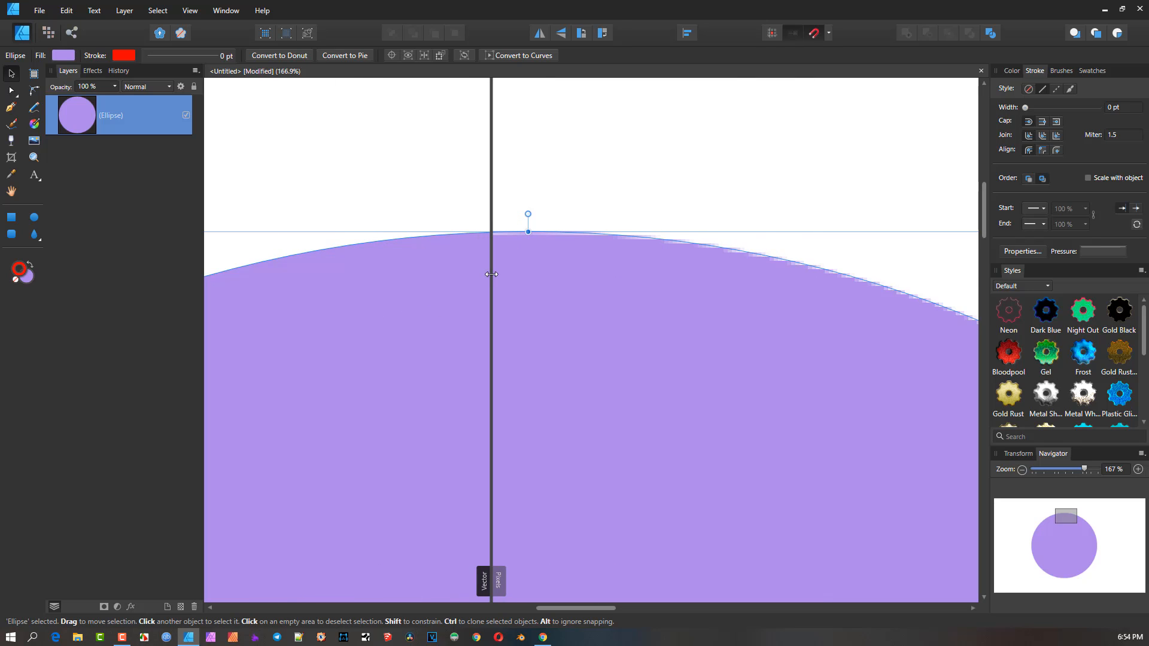
Step: Compare the circle's edge in the vector and pixel halves up close, and return the view mode to Single View
scroll(496, 263, down, 10)
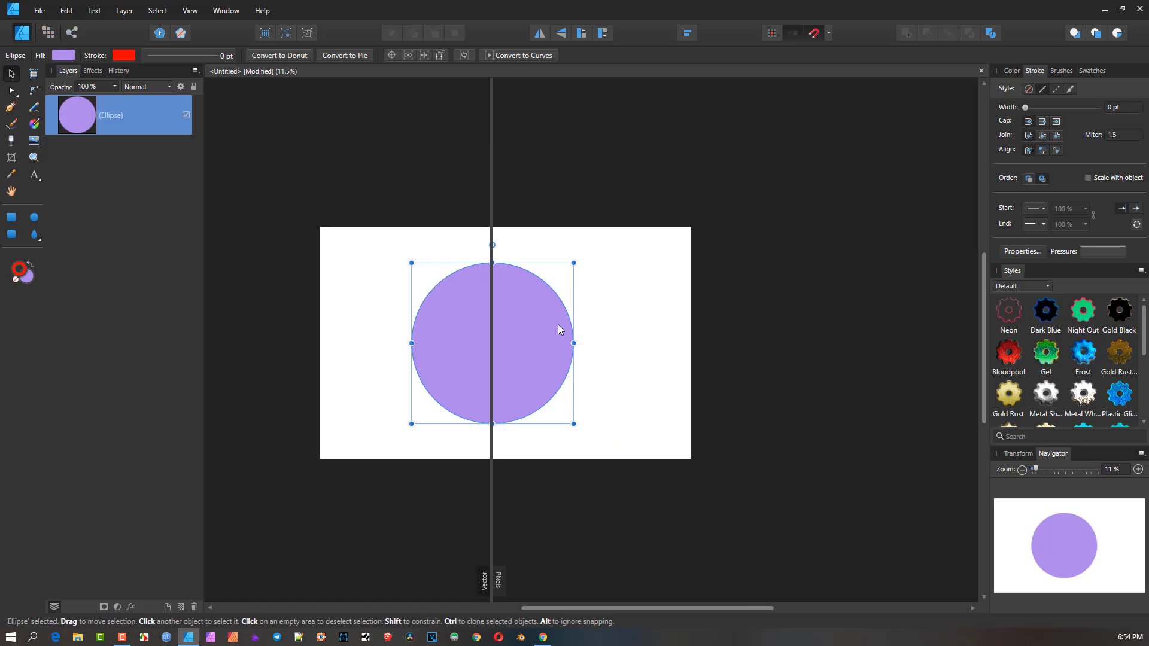
scroll(537, 308, up, 1)
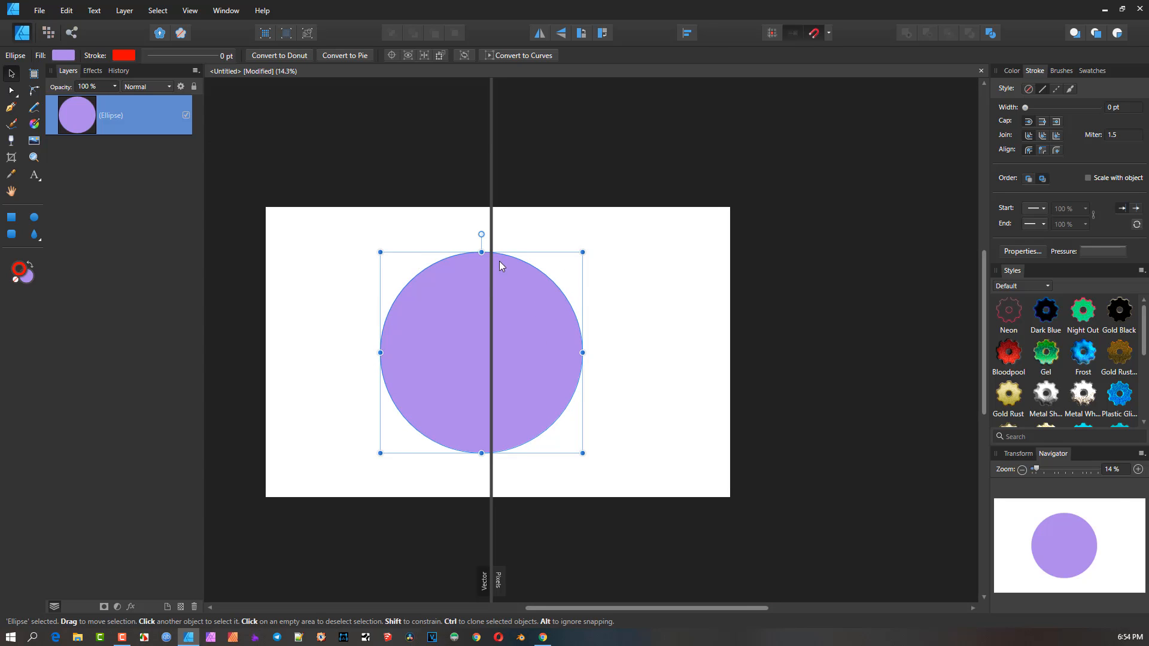
scroll(493, 236, up, 10)
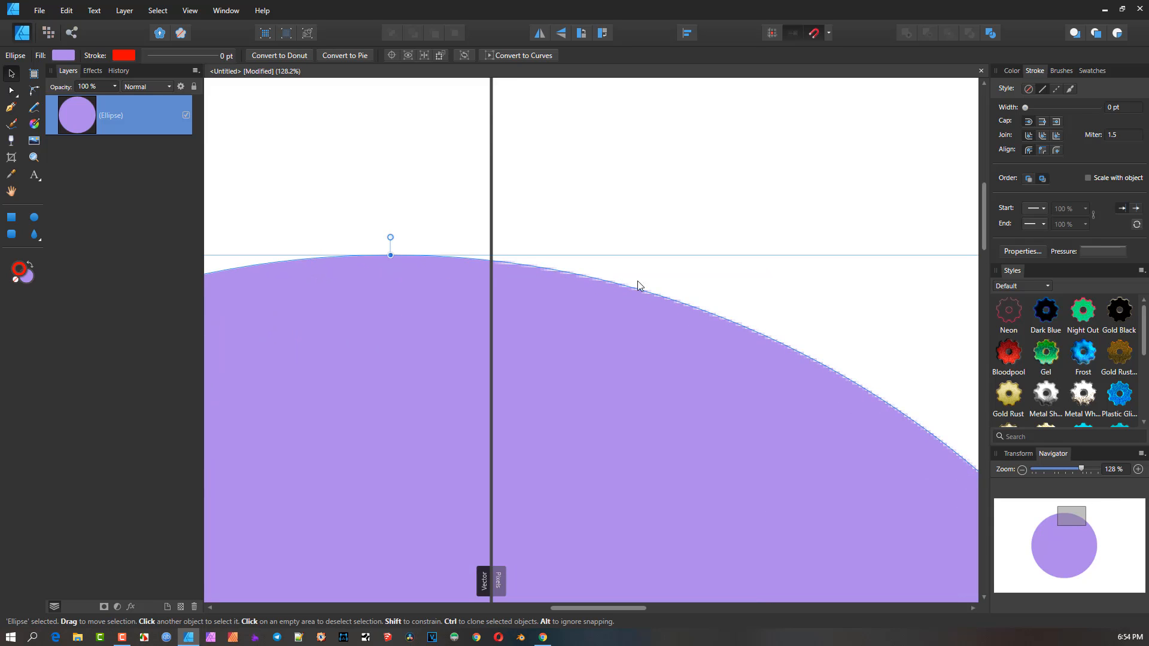
scroll(515, 239, up, 3)
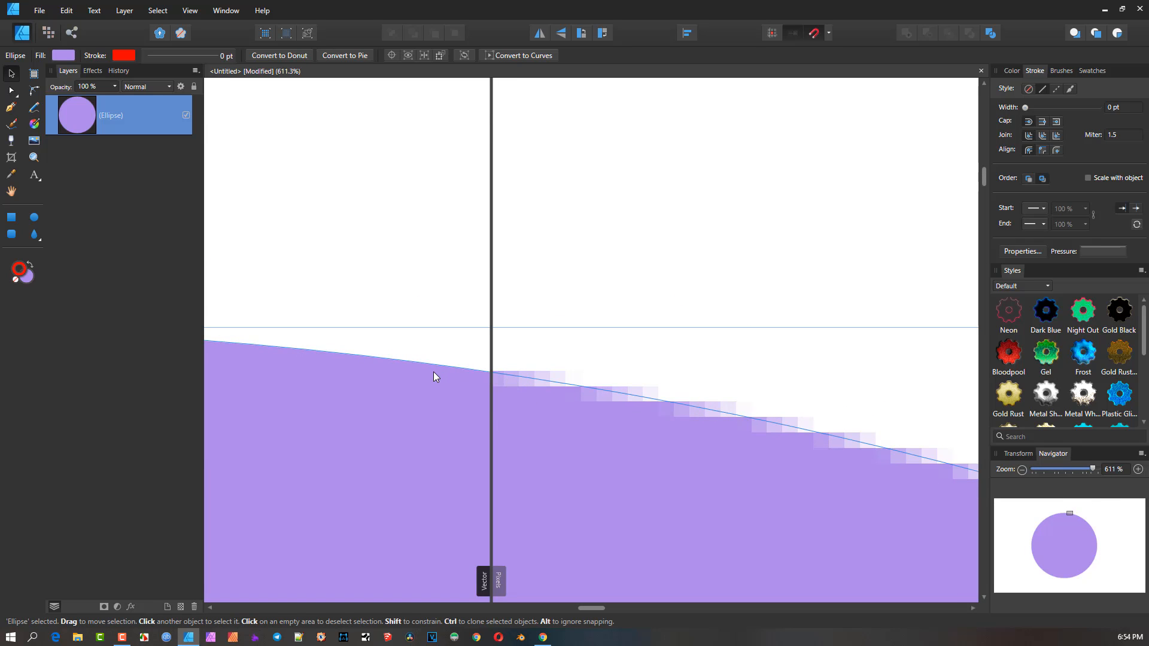
scroll(386, 390, down, 10)
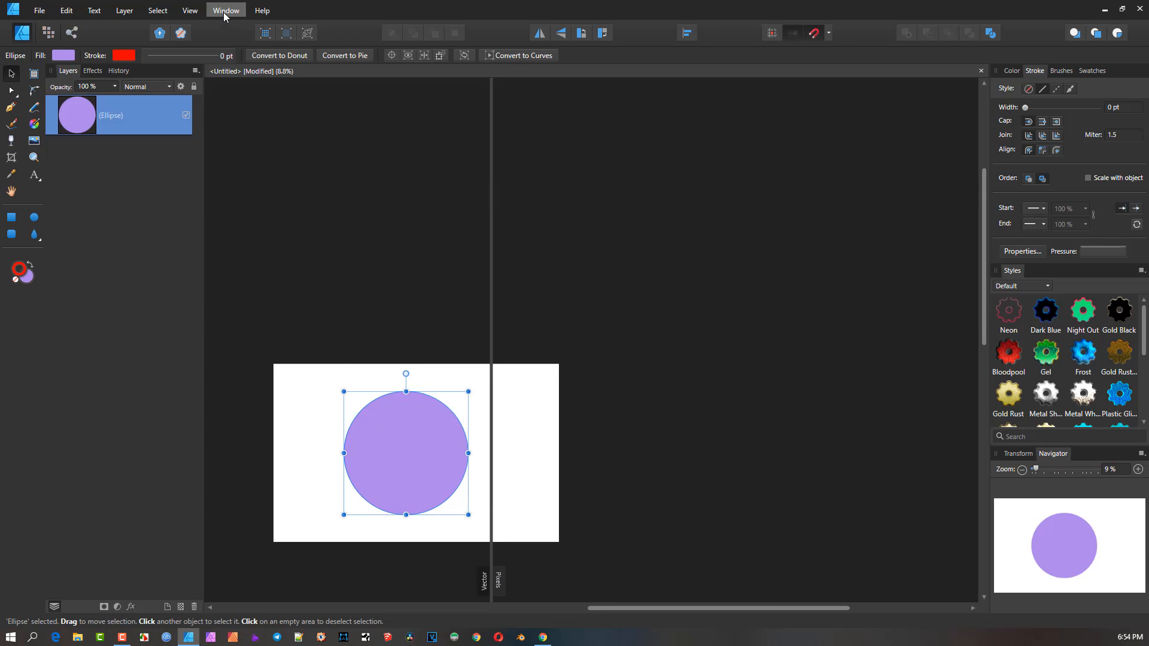
click(190, 10)
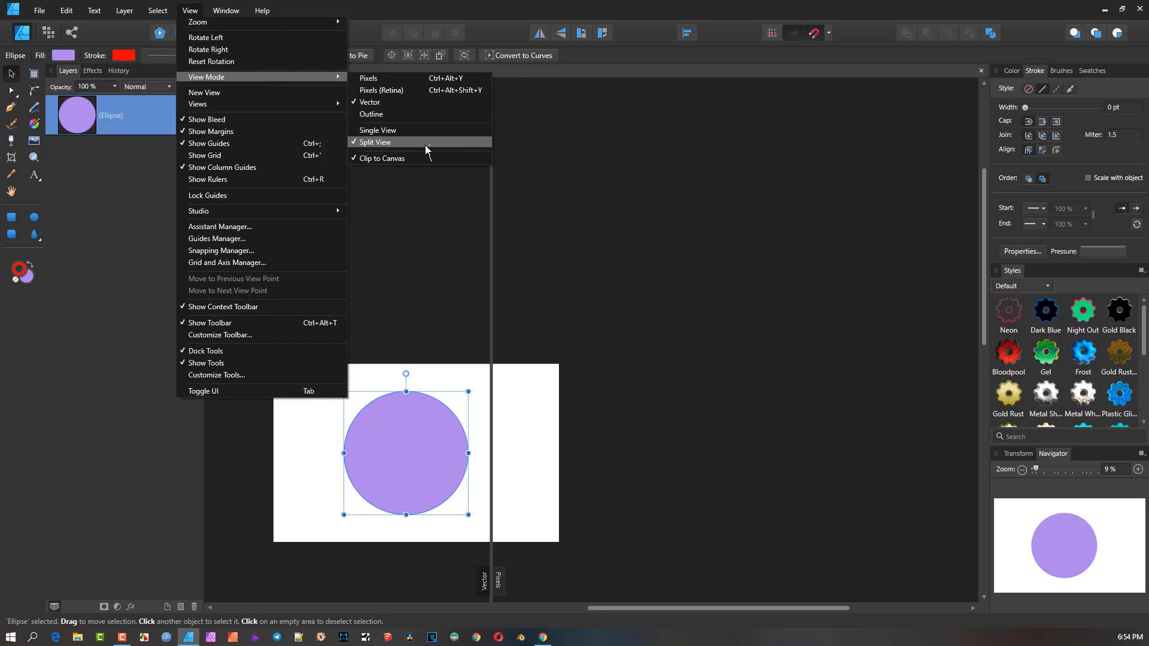
click(401, 130)
scroll(399, 437, up, 3)
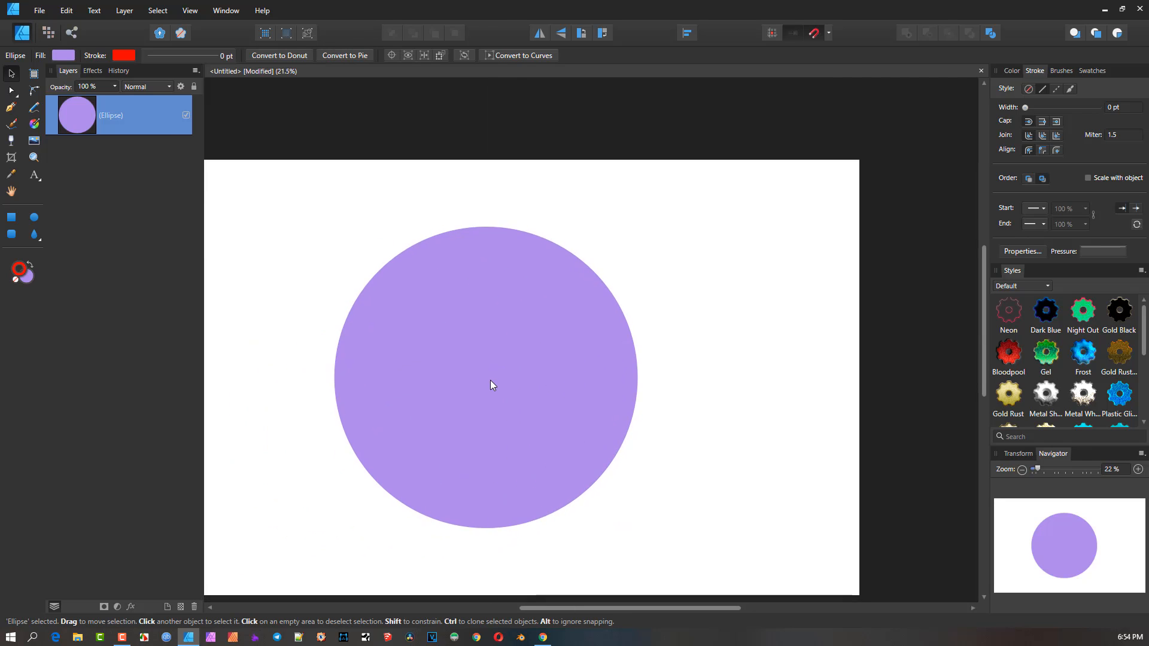
Step: Shrink the purple circle into a smaller ellipse and place a duplicate beside it to the right
click(124, 11)
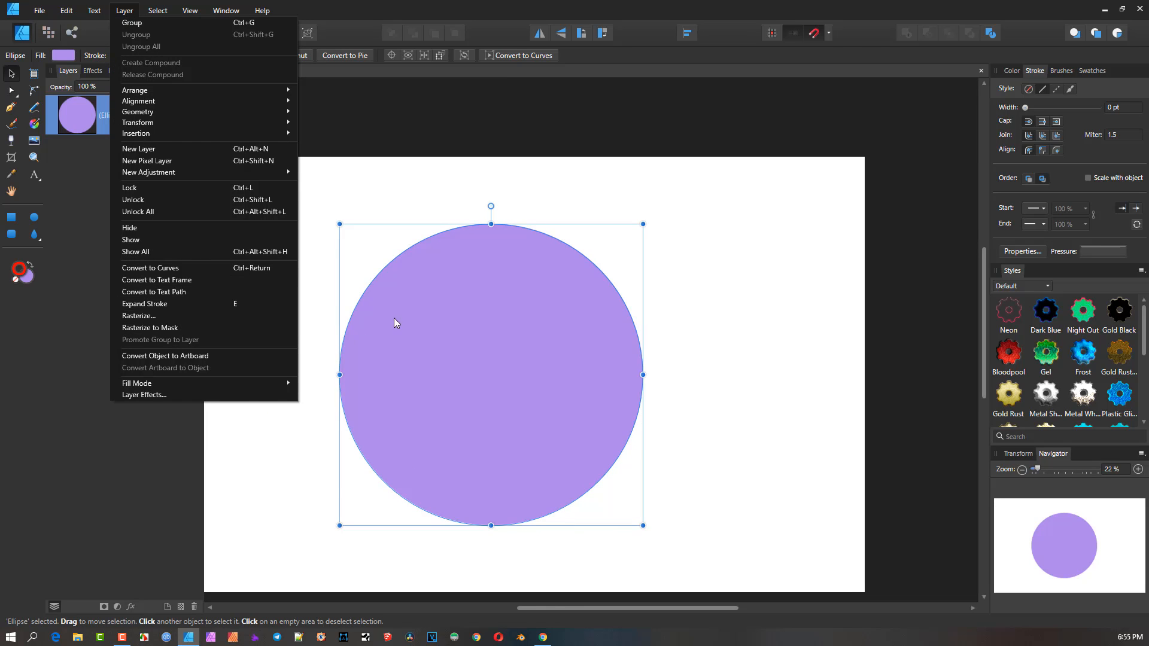
scroll(394, 317, down, 3)
drag(443, 325, 383, 334)
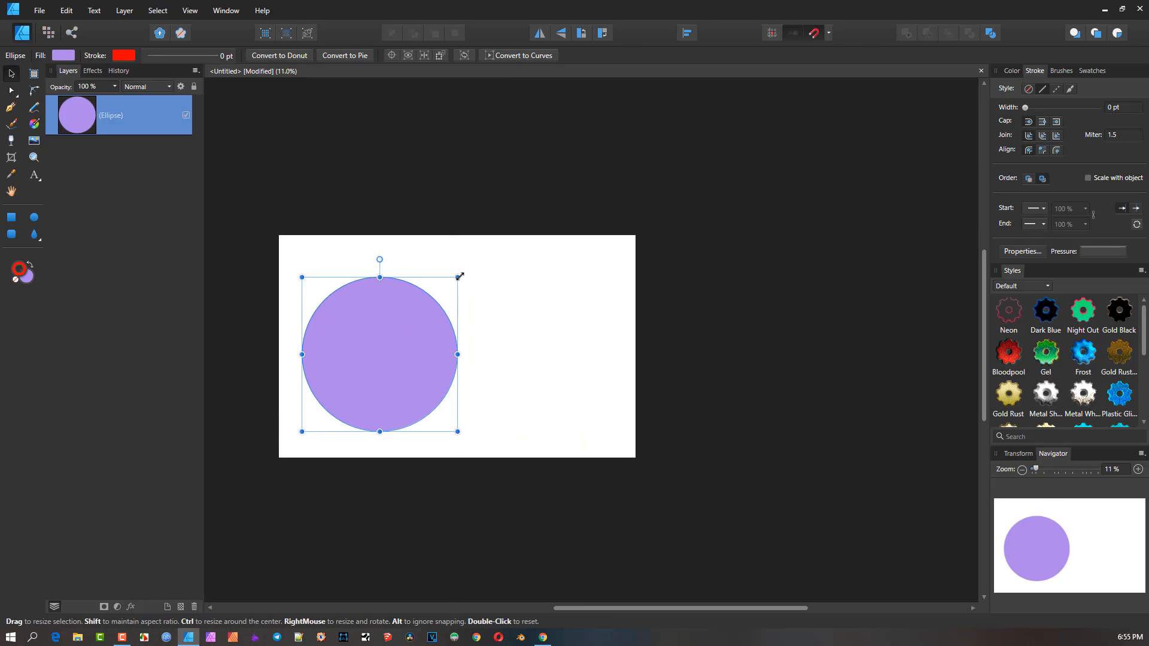
drag(458, 277, 387, 339)
mouse_move(344, 382)
mouse_down()
mouse_move(479, 364)
mouse_move(451, 367)
mouse_move(484, 325)
mouse_up()
scroll(412, 377, up, 3)
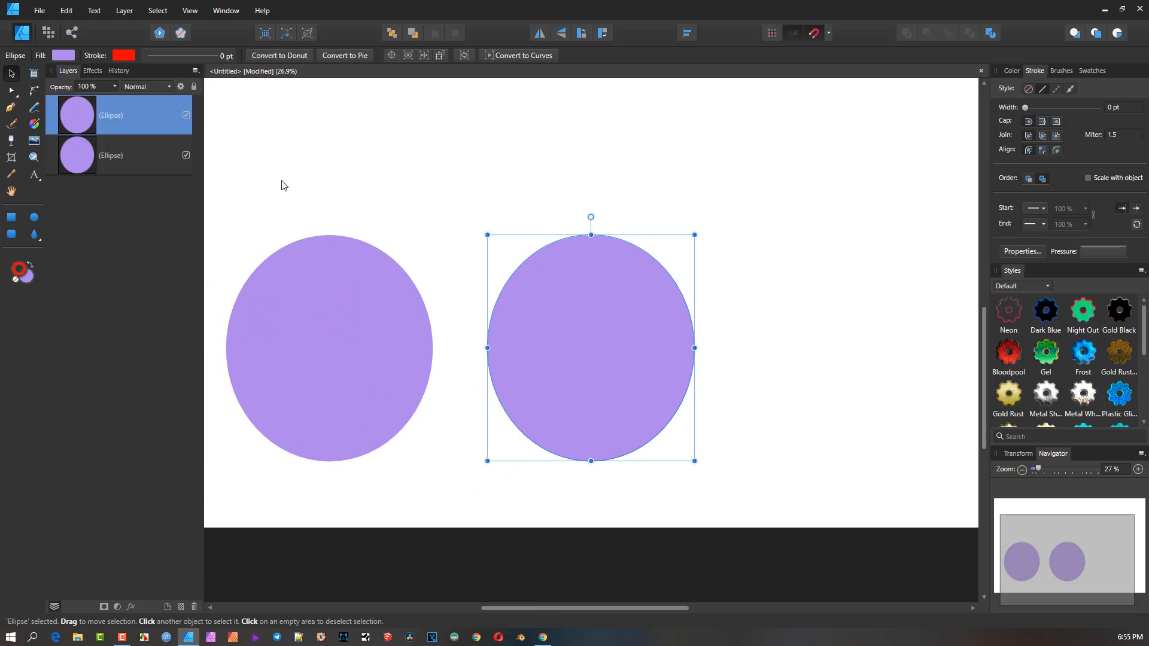
Step: Rasterize the right-hand ellipse and move it close to the vector ellipse to compare their edges
right_click(573, 279)
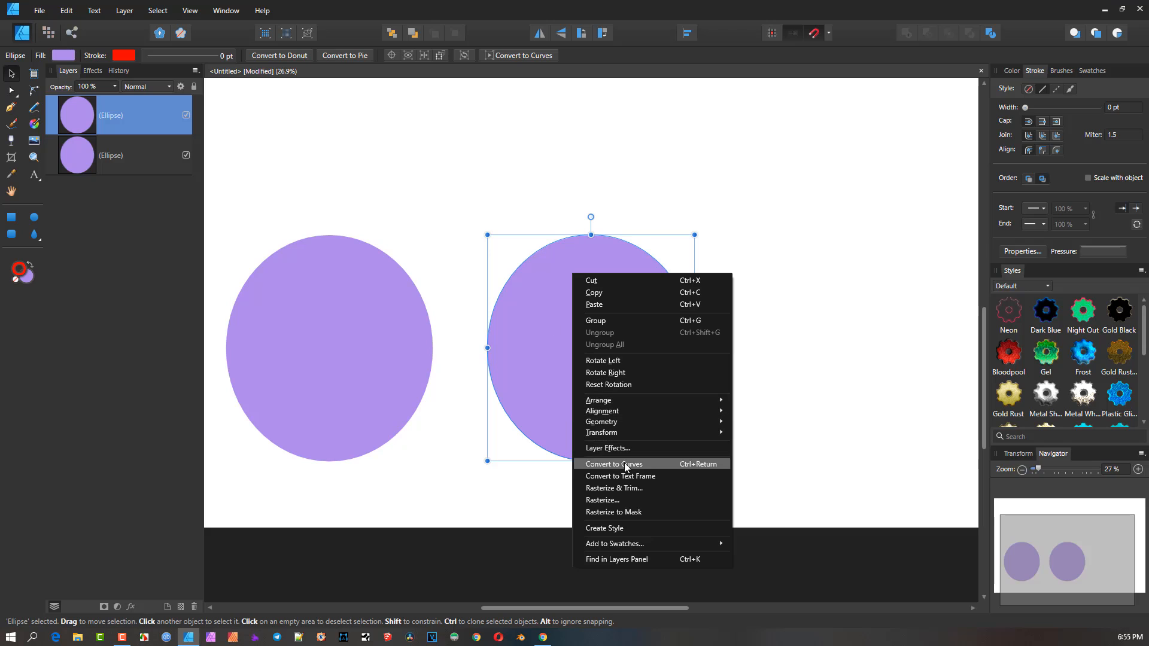
click(630, 502)
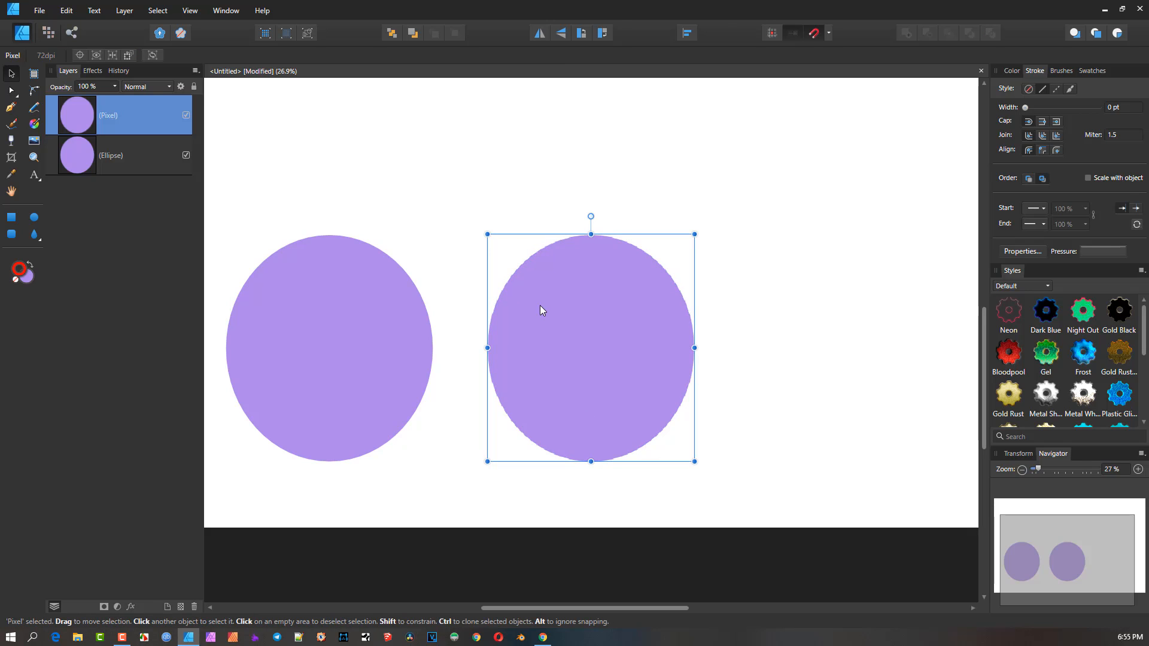
scroll(514, 273, up, 3)
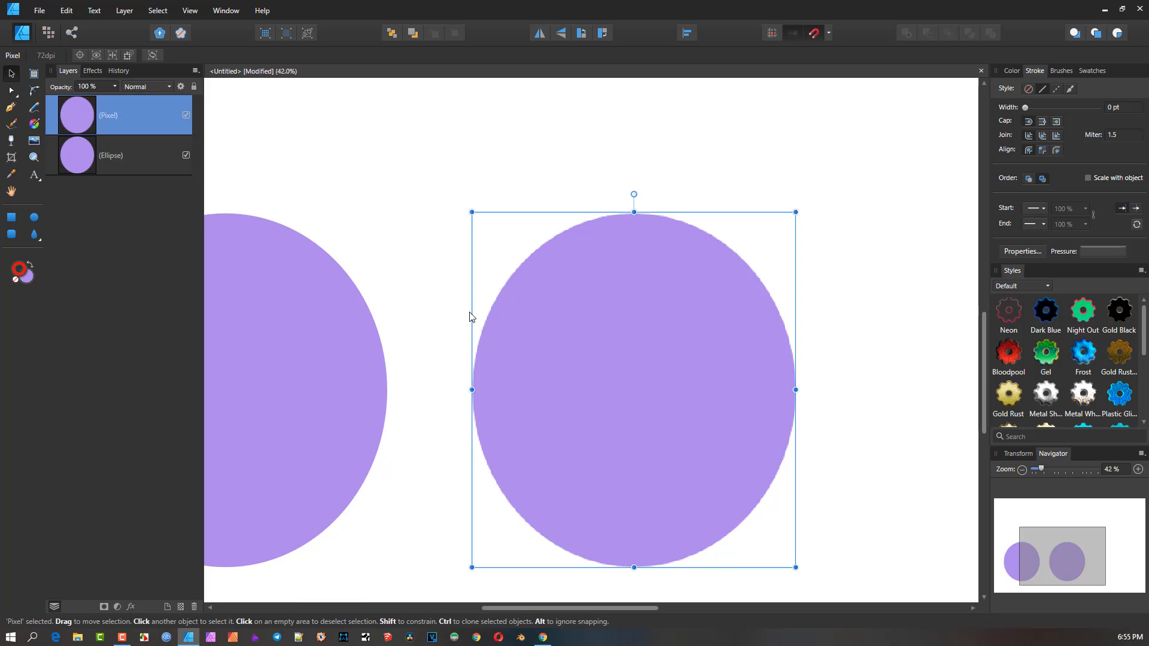
drag(553, 334, 479, 328)
scroll(405, 432, up, 6)
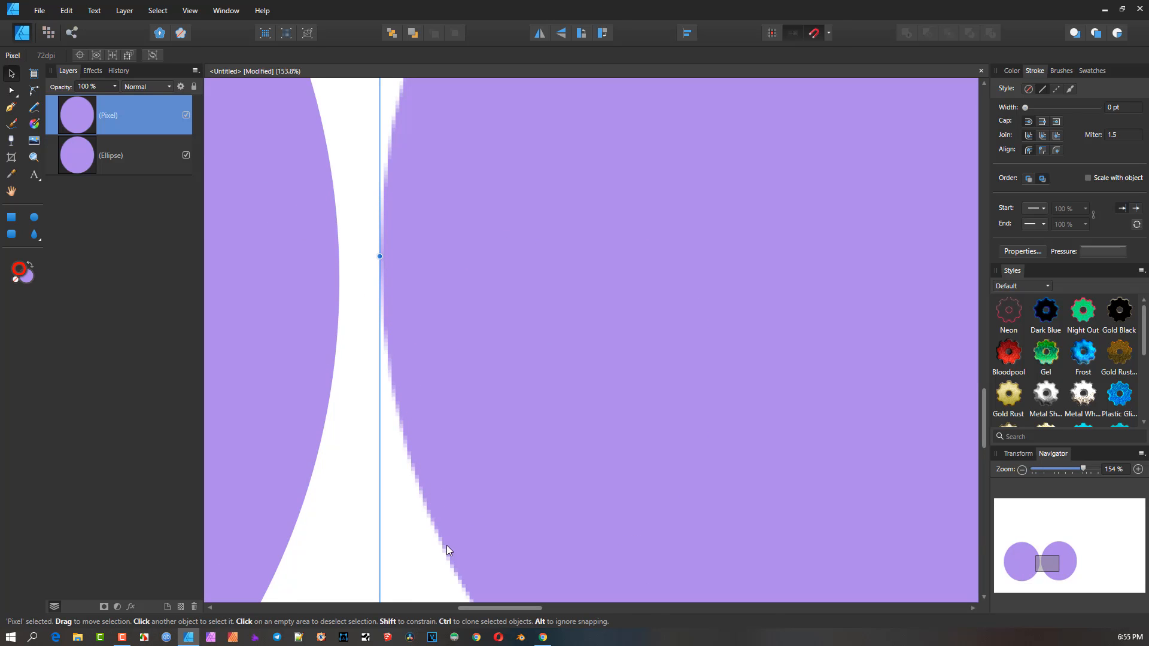
scroll(380, 264, down, 8)
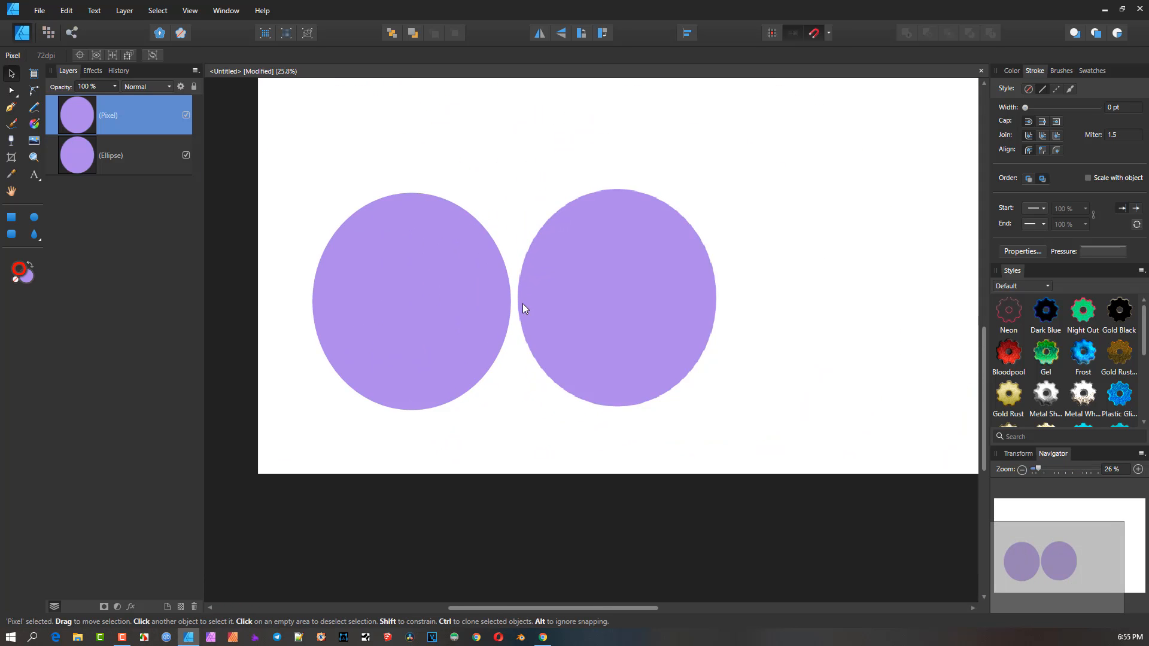
drag(523, 304, 514, 322)
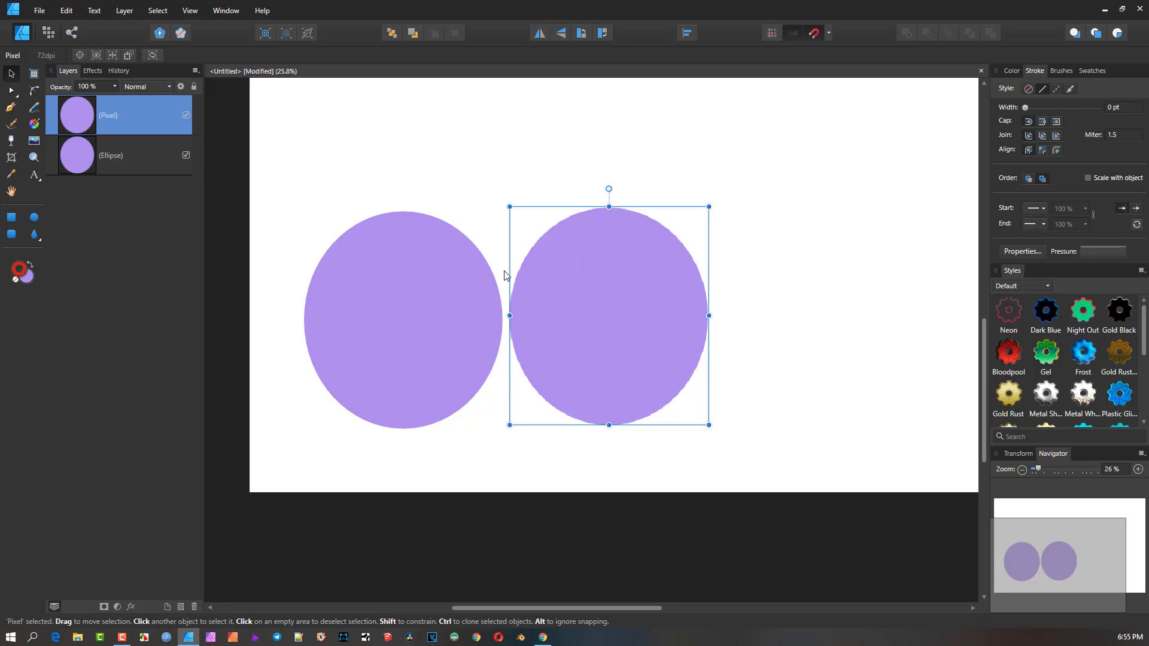
Step: Delete the rasterized ellipse and move the remaining vector ellipse toward the middle of the page
click(130, 12)
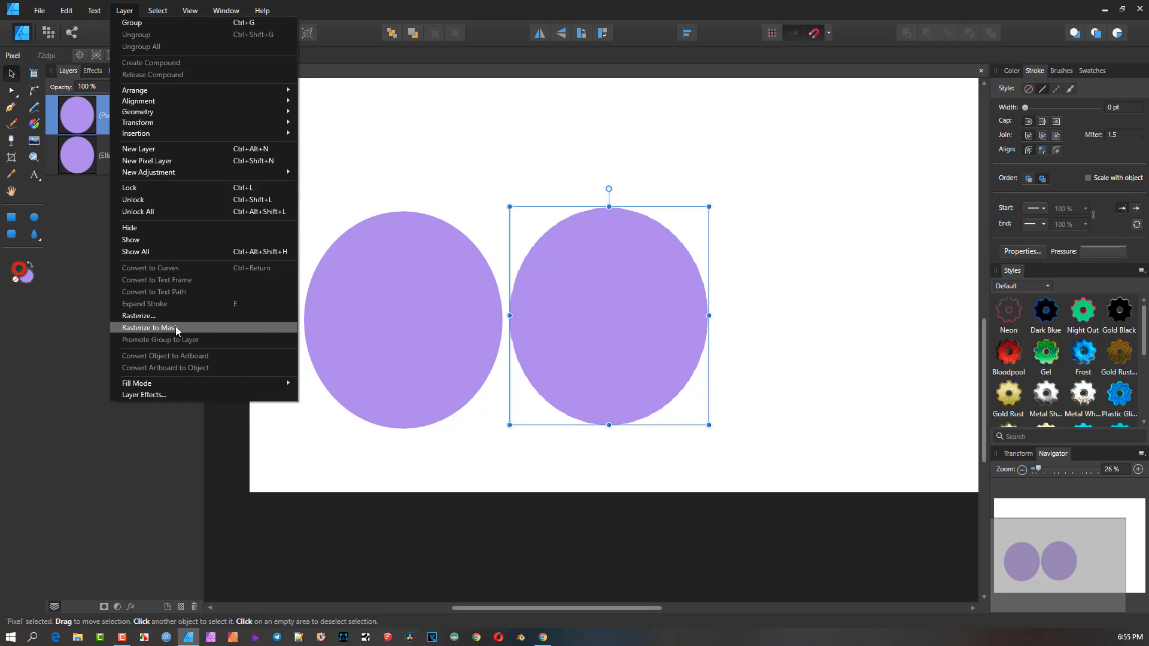
click(598, 336)
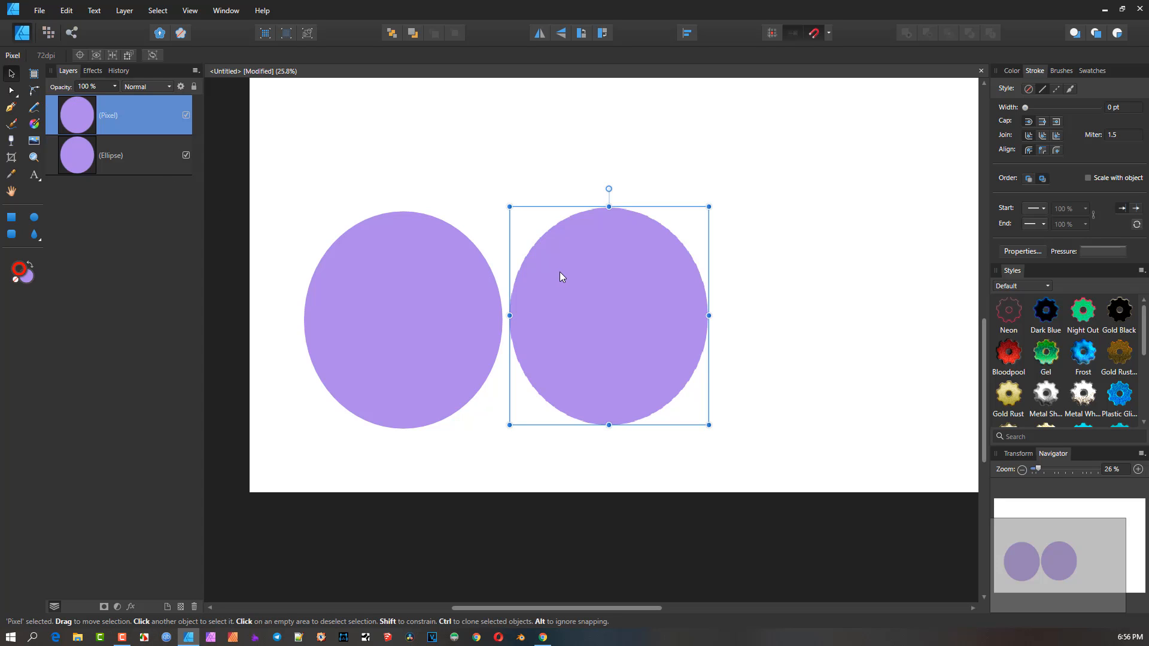
key(Delete)
drag(377, 300, 520, 264)
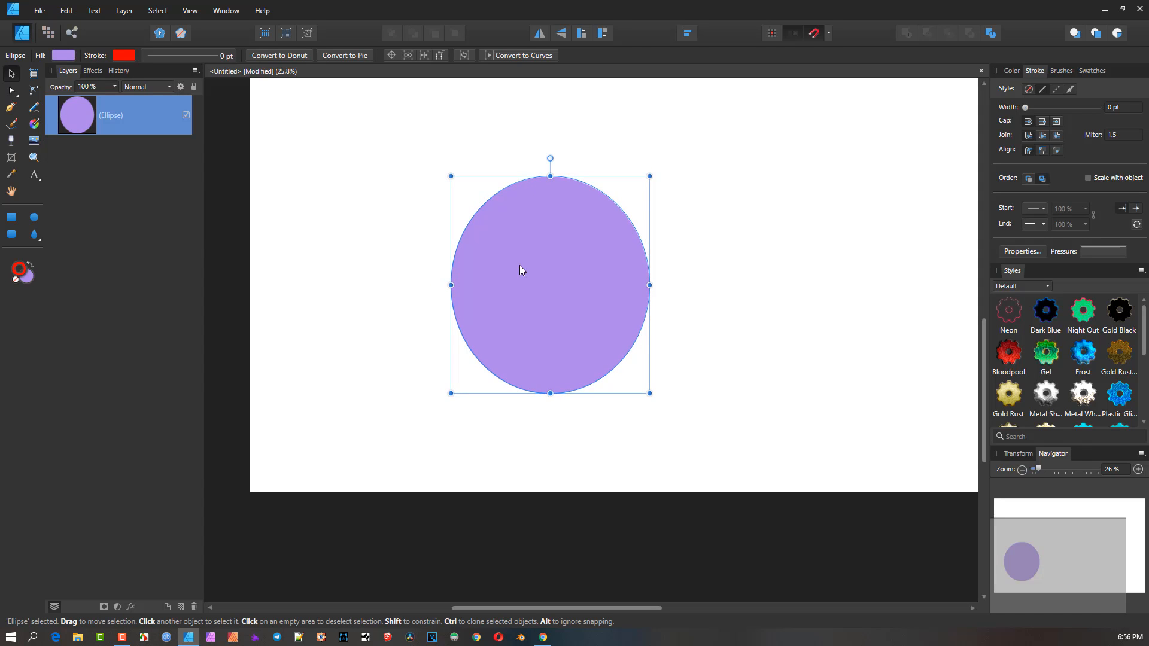
Step: Place the portrait photo 113B0001 over the left half of the page, partly covering the ellipse
click(40, 10)
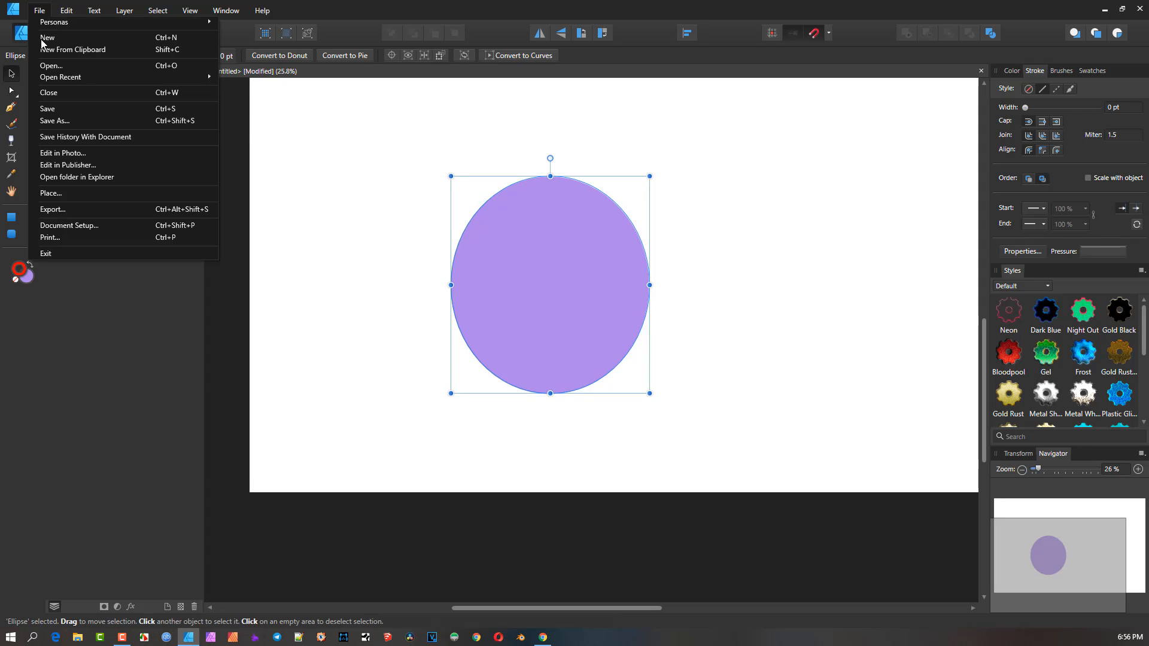
click(63, 201)
double_click(143, 99)
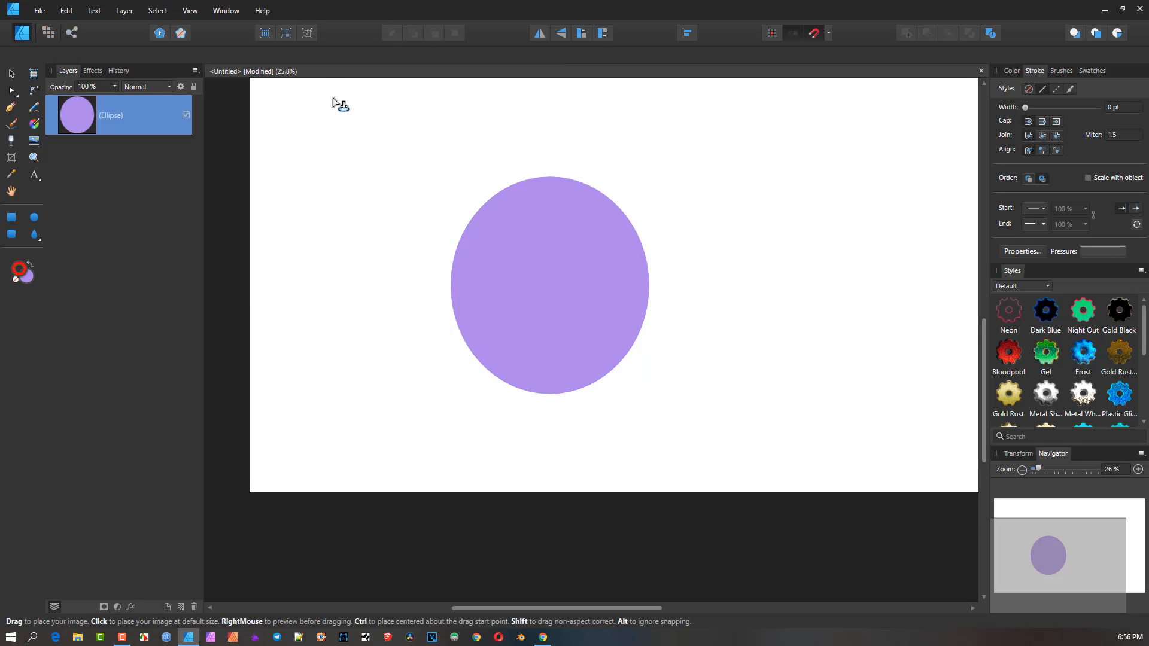
drag(333, 99, 649, 423)
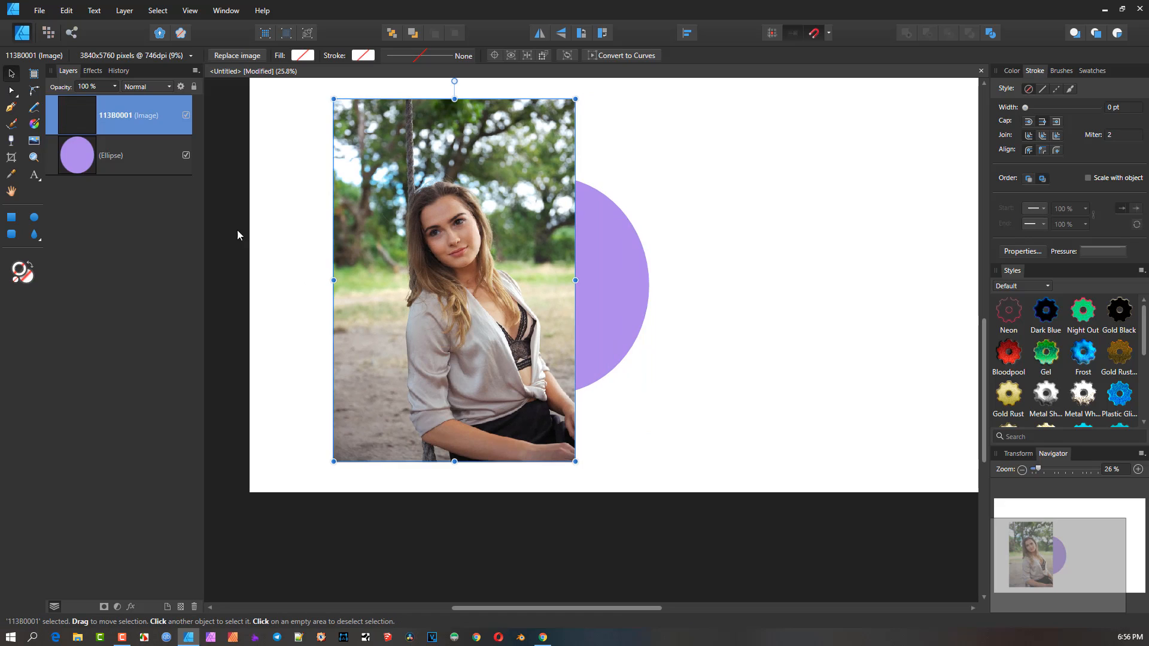
Step: Move the ellipse layer above the photo layer and centre the ellipse over the woman's face
drag(68, 154, 54, 94)
click(650, 322)
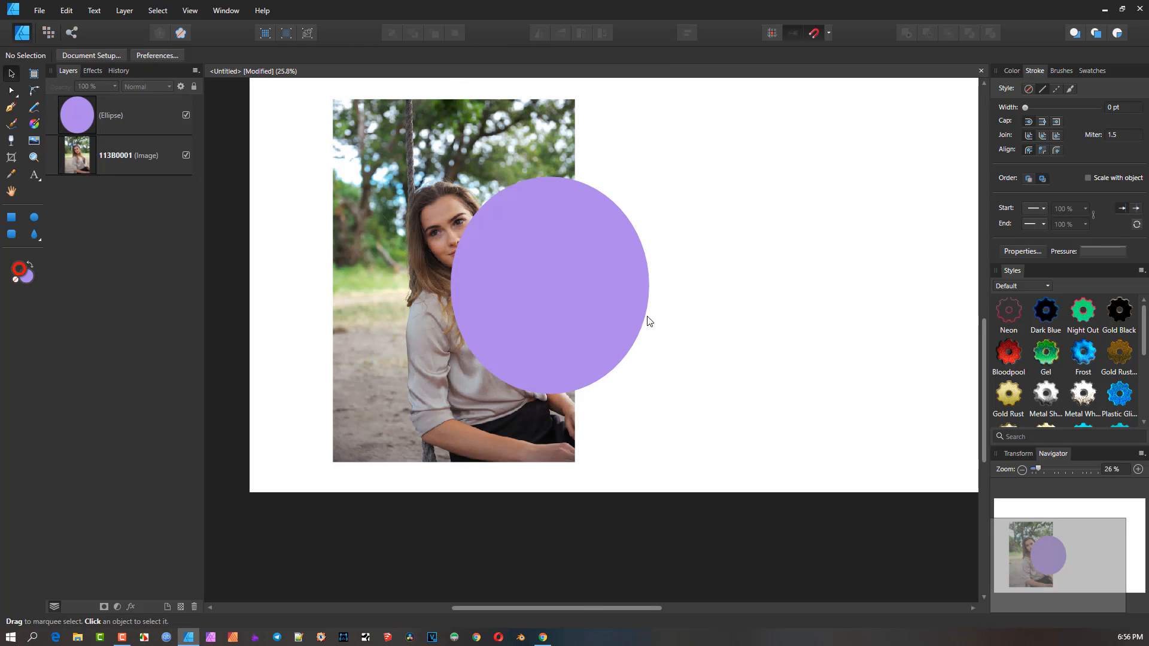
drag(568, 298, 533, 278)
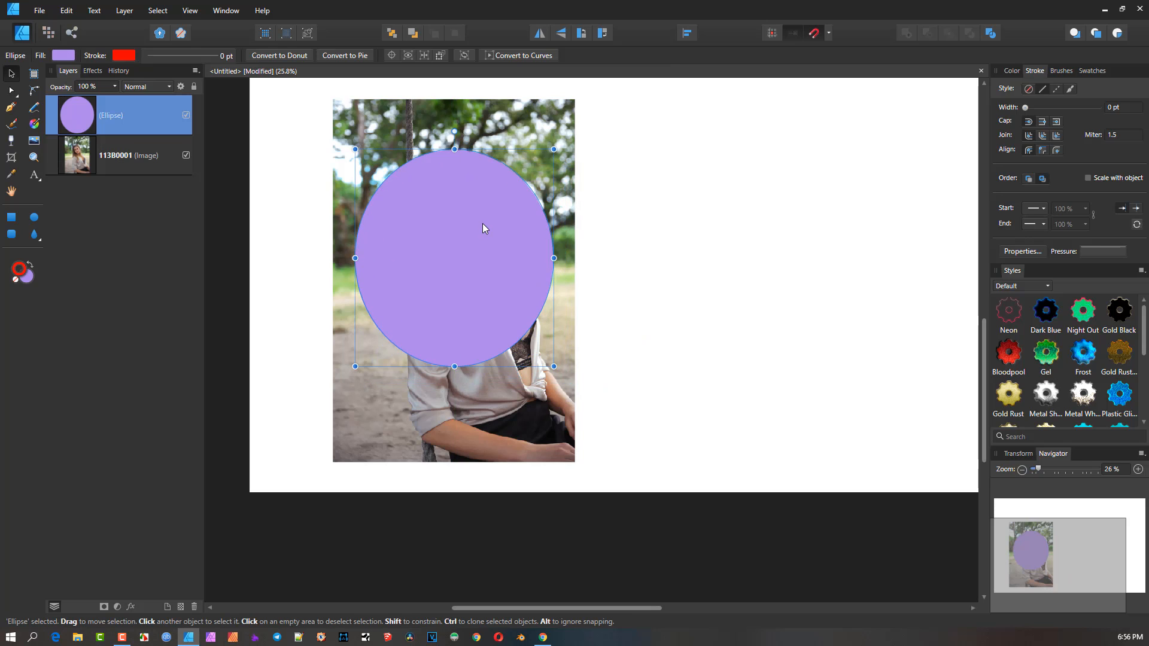
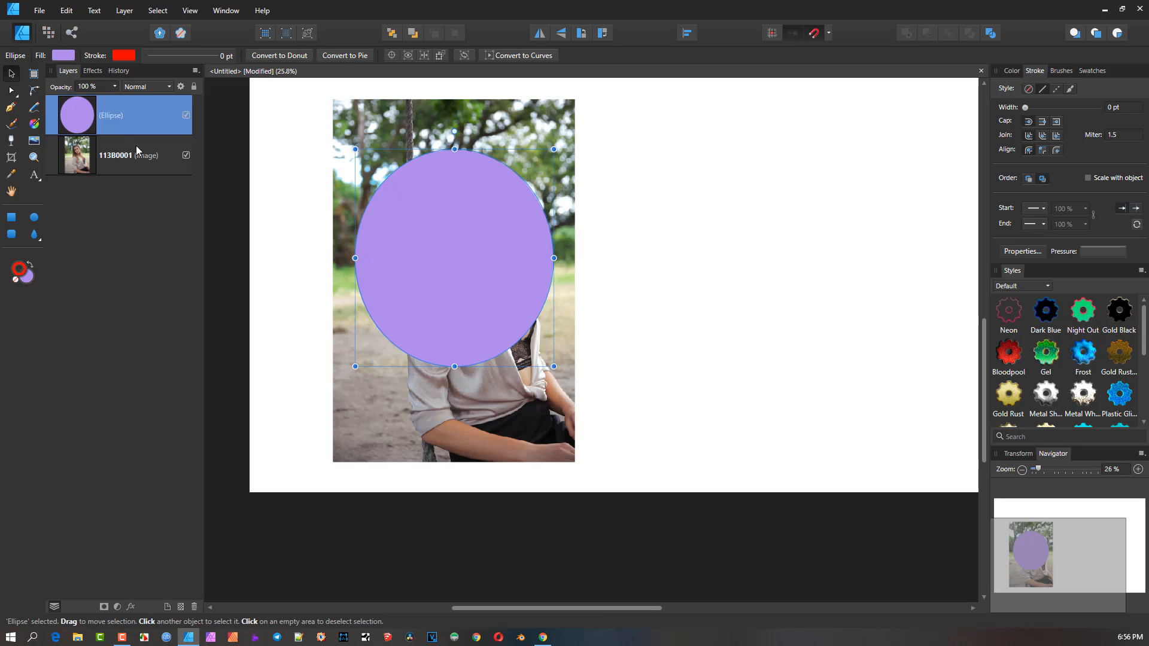
Step: Try Rasterize to Mask on the purple ellipse above the photo, and undo the conversion
click(127, 12)
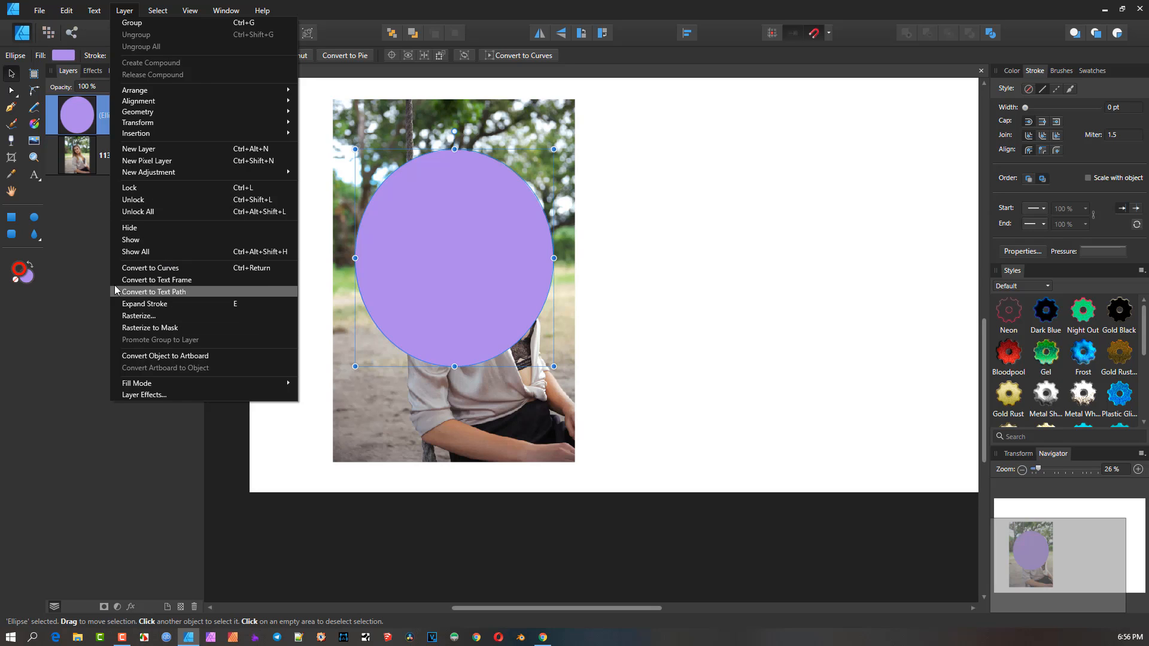
click(86, 271)
right_click(73, 111)
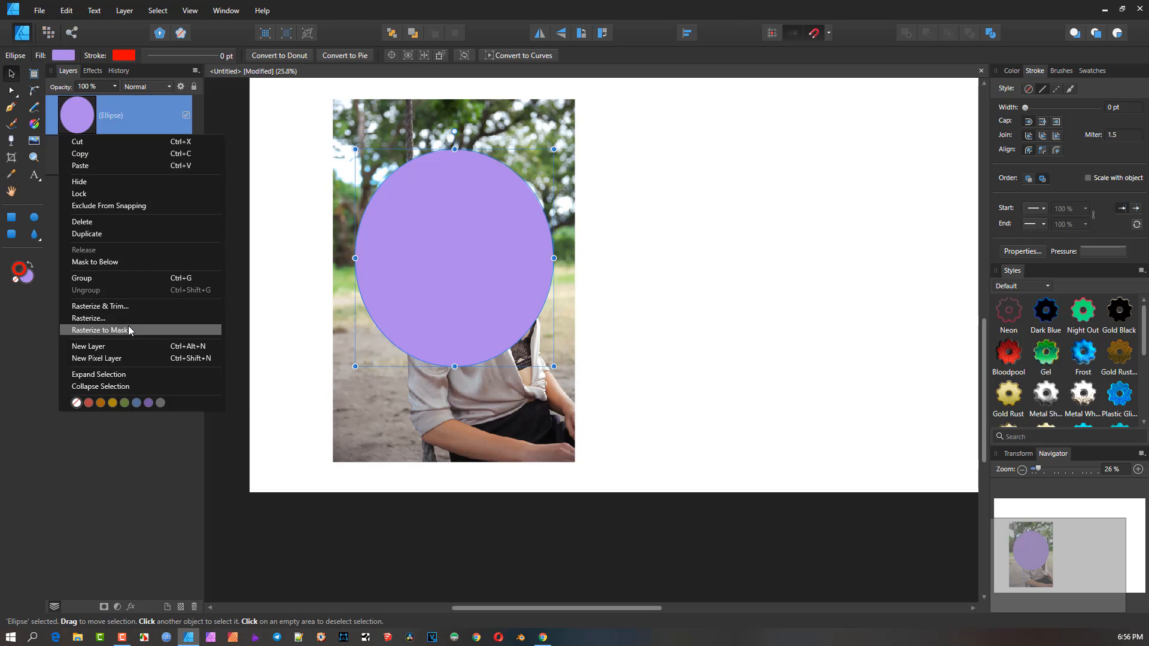
click(106, 471)
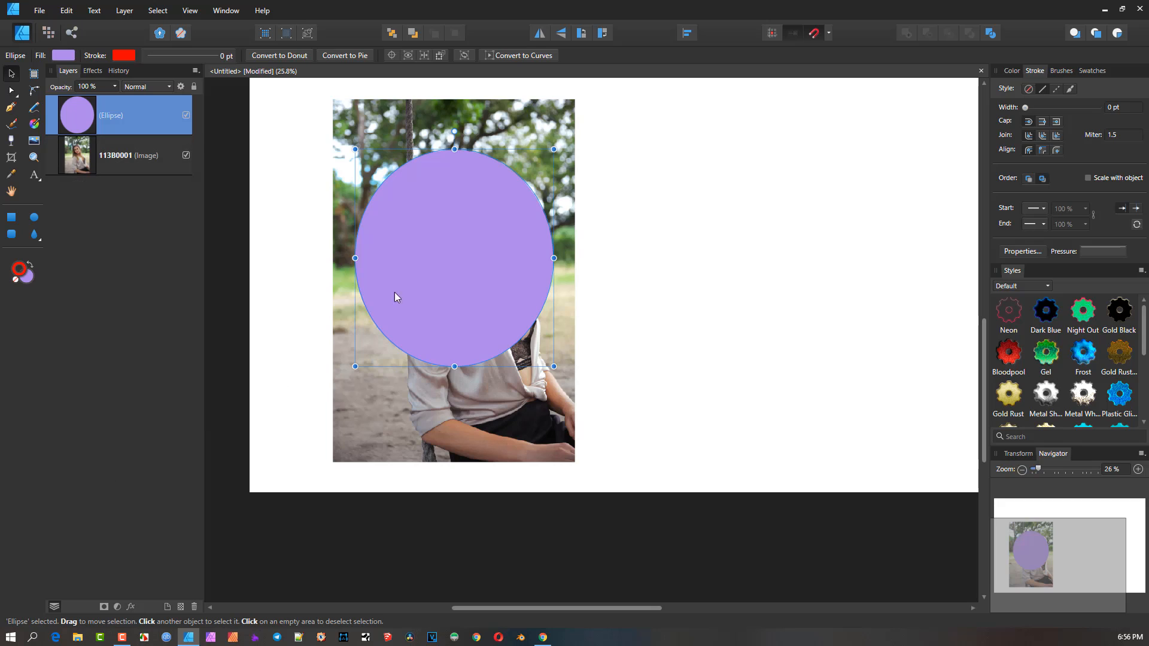
right_click(469, 196)
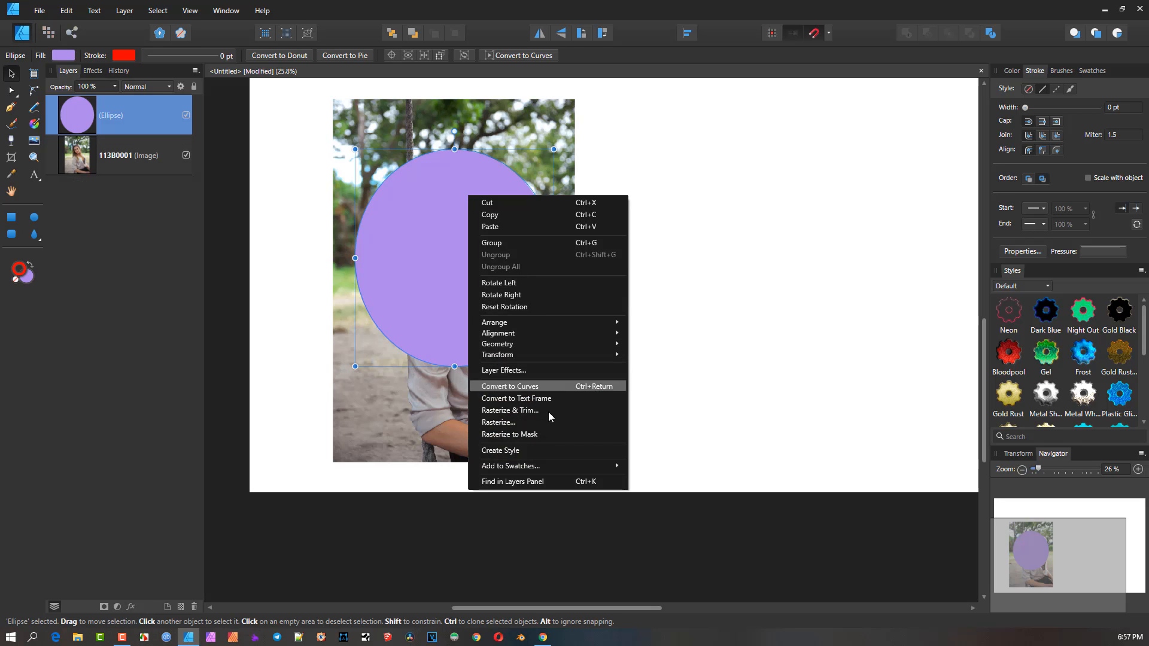
click(550, 434)
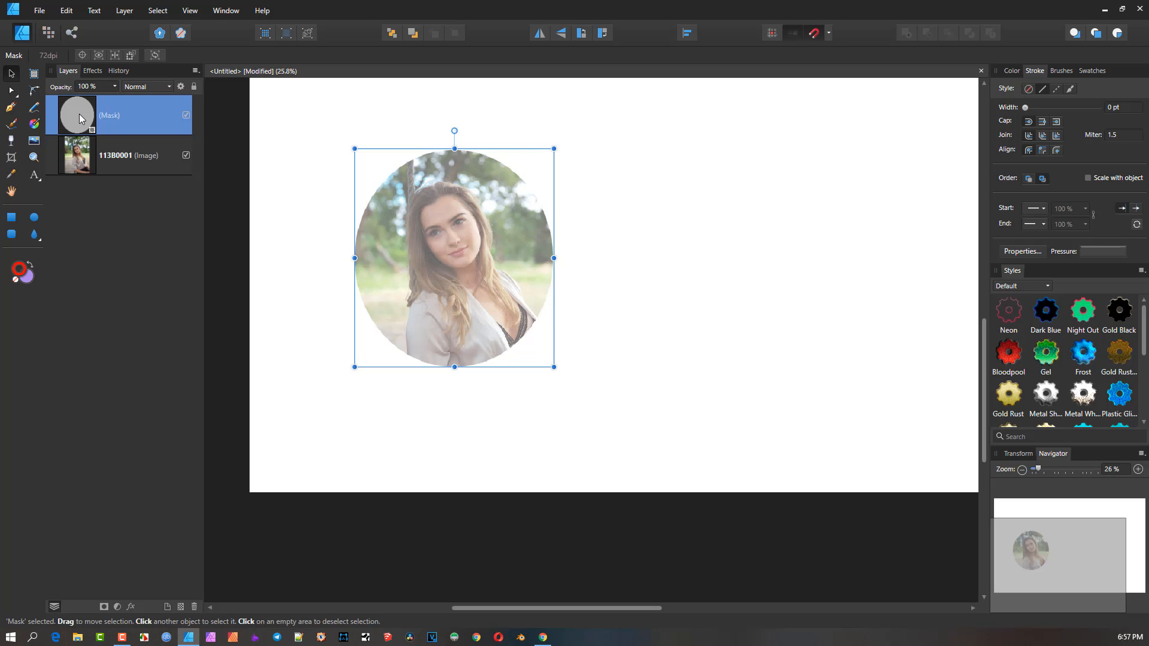
key(ctrl+z)
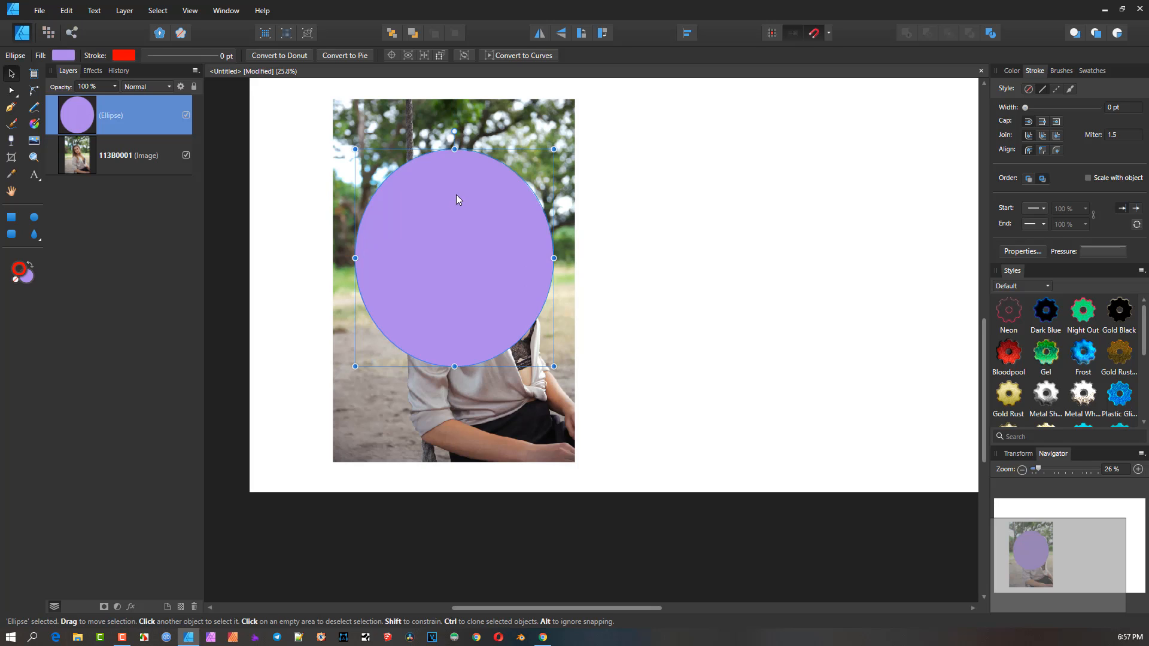
Step: Remove the ellipse's stroke colour and set its fill to white
click(1018, 69)
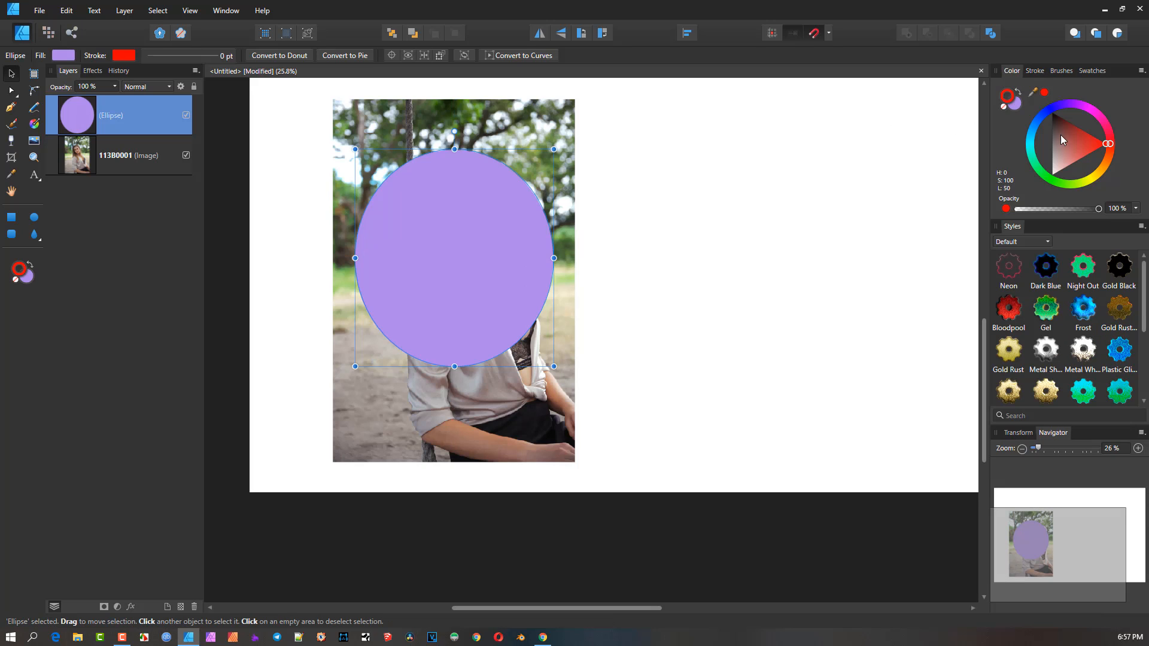
click(1051, 177)
key(ctrl+z)
click(1003, 108)
click(1017, 105)
click(1104, 158)
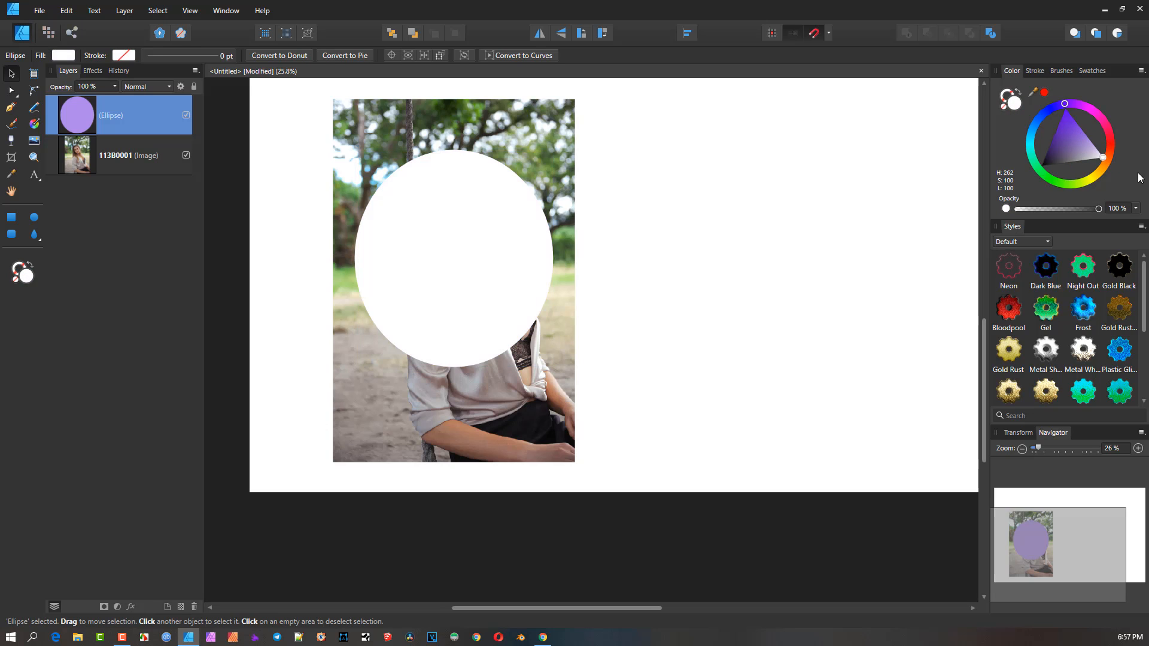
Step: Rasterize the white ellipse to a mask over the photo, and shrink and reposition the mask around the face
right_click(81, 123)
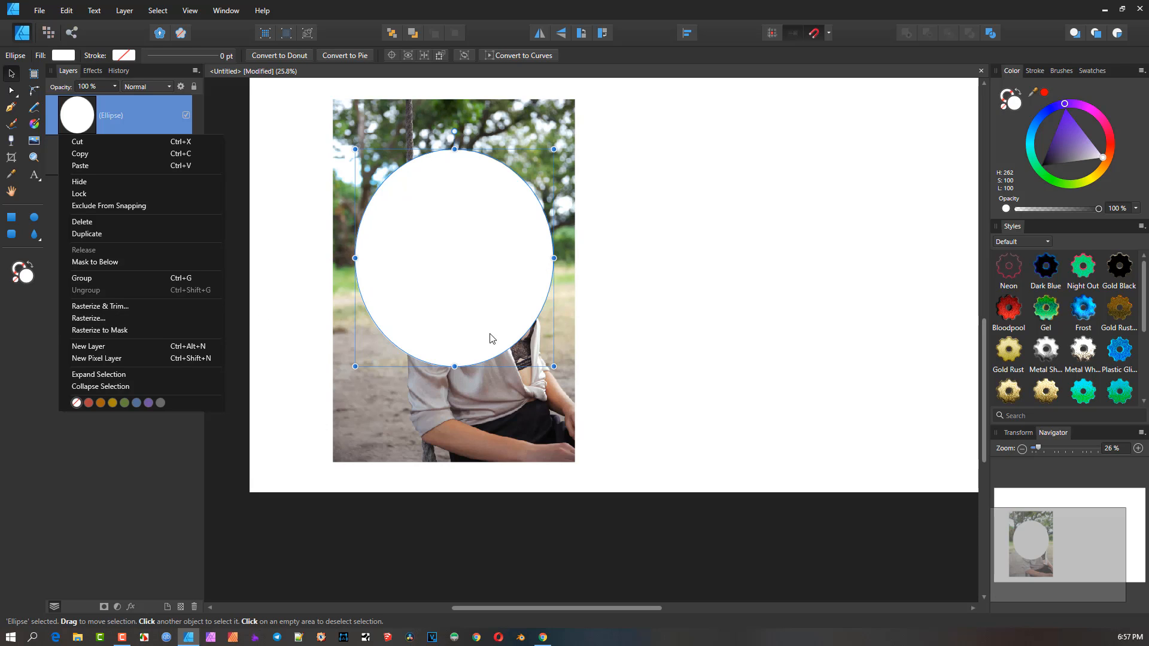
click(122, 331)
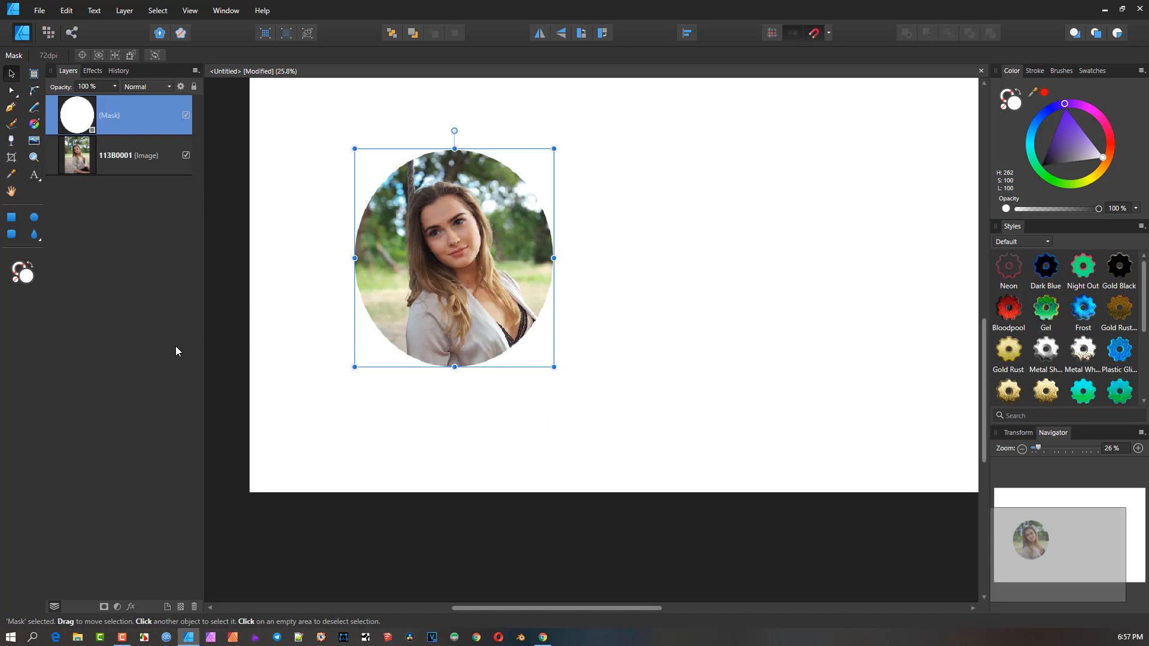
drag(488, 217, 447, 240)
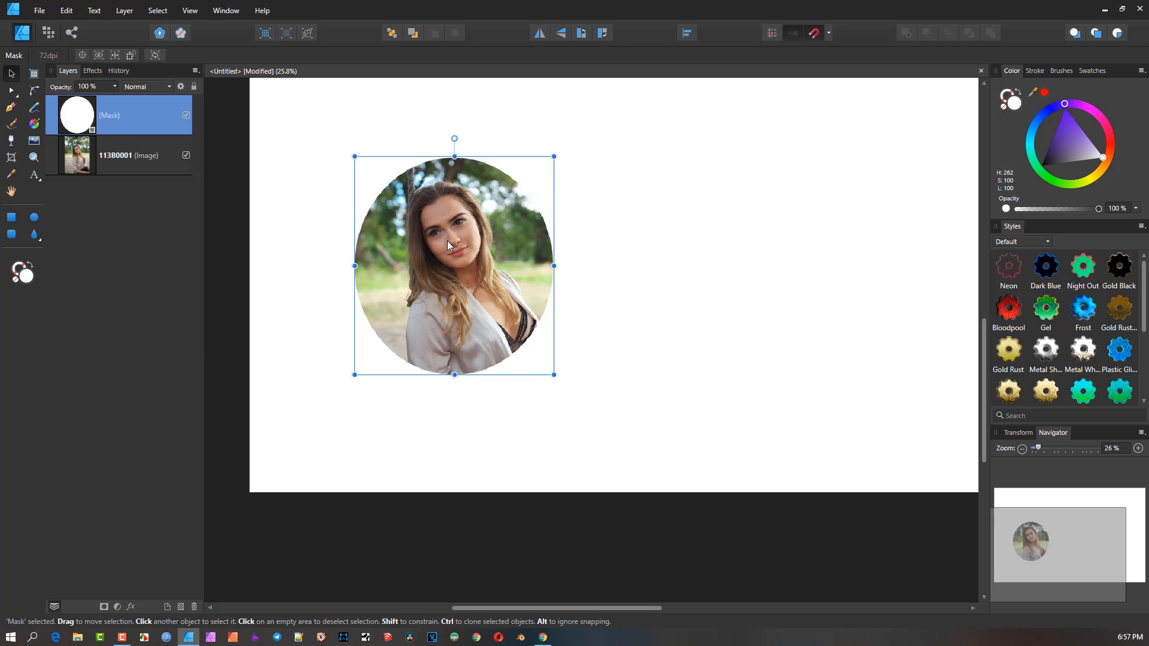
drag(552, 159, 519, 212)
drag(425, 271, 446, 236)
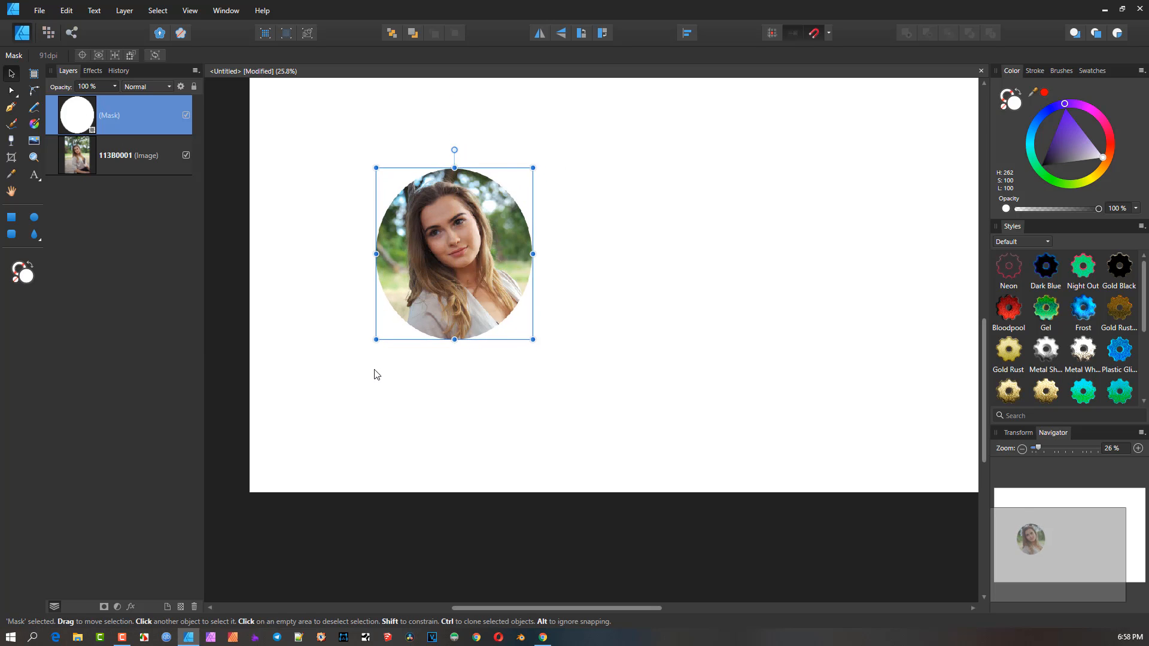
scroll(408, 207, up, 6)
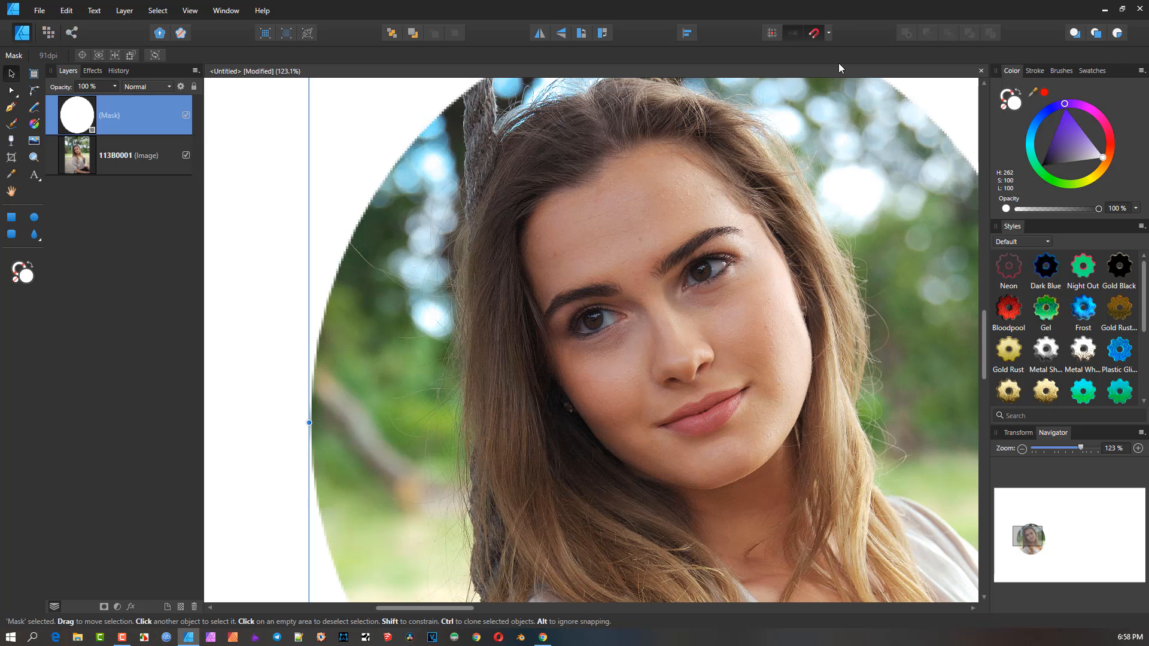
scroll(461, 270, down, 3)
drag(467, 272, 414, 273)
Step: Undo the mask changes and the white fill back to the purple ellipse, and delete the photo behind it
key(ctrl+z)
key(ctrl+z)
key(ctrl+z)
key(ctrl+z)
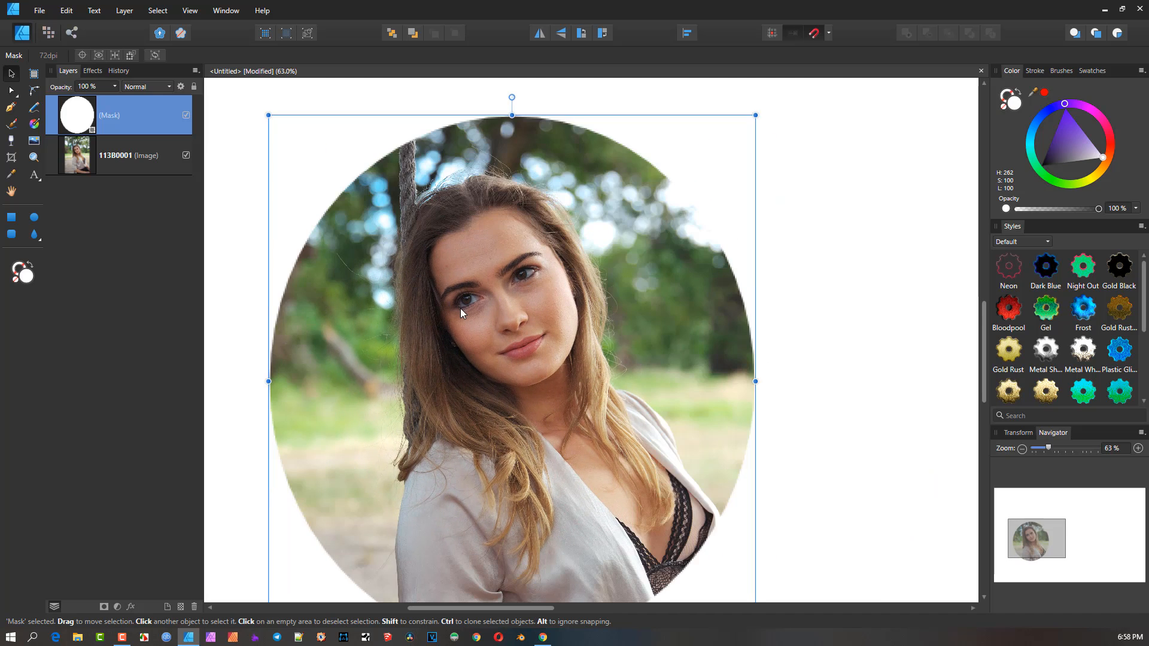
key(ctrl+z)
scroll(486, 289, down, 2)
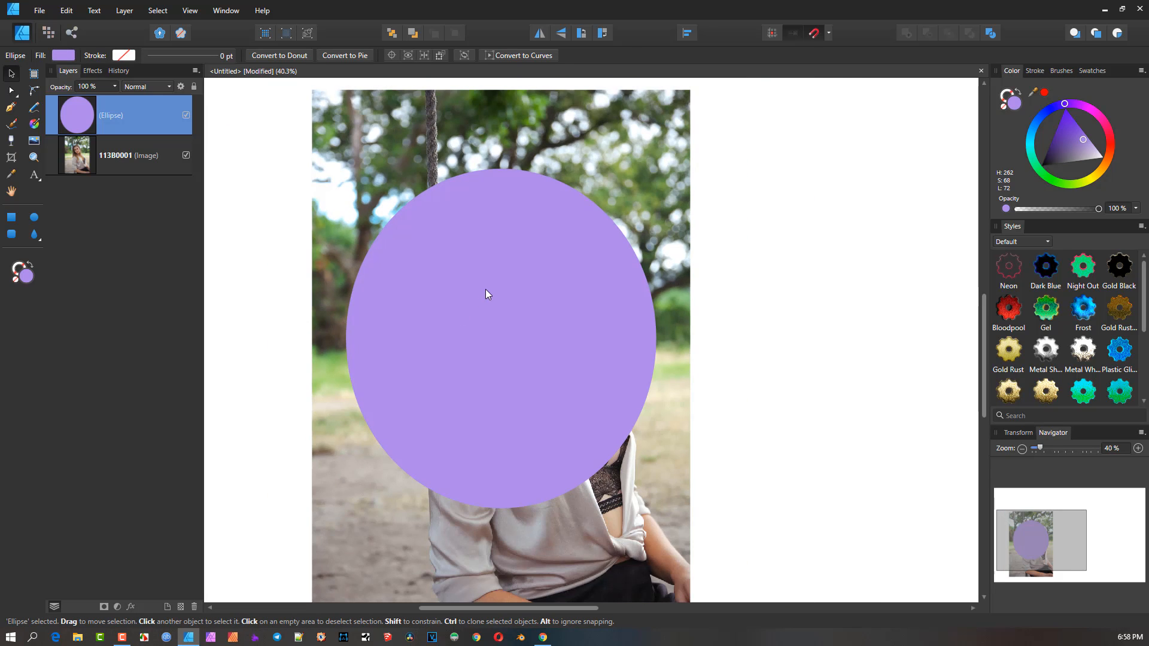
click(665, 152)
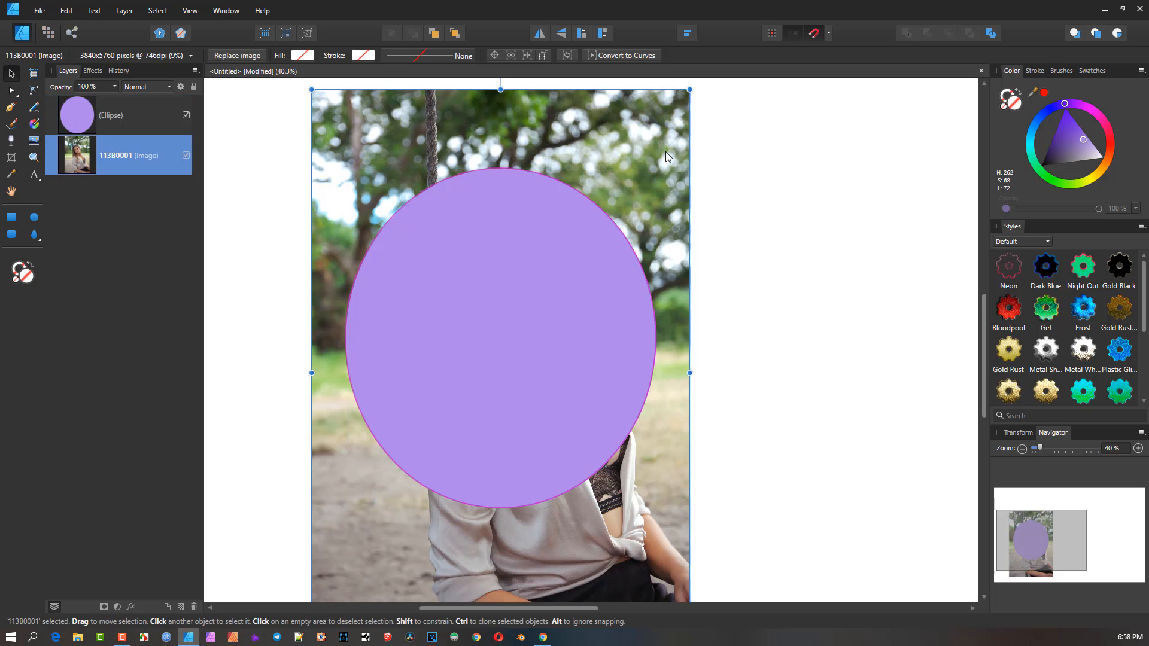
key(Delete)
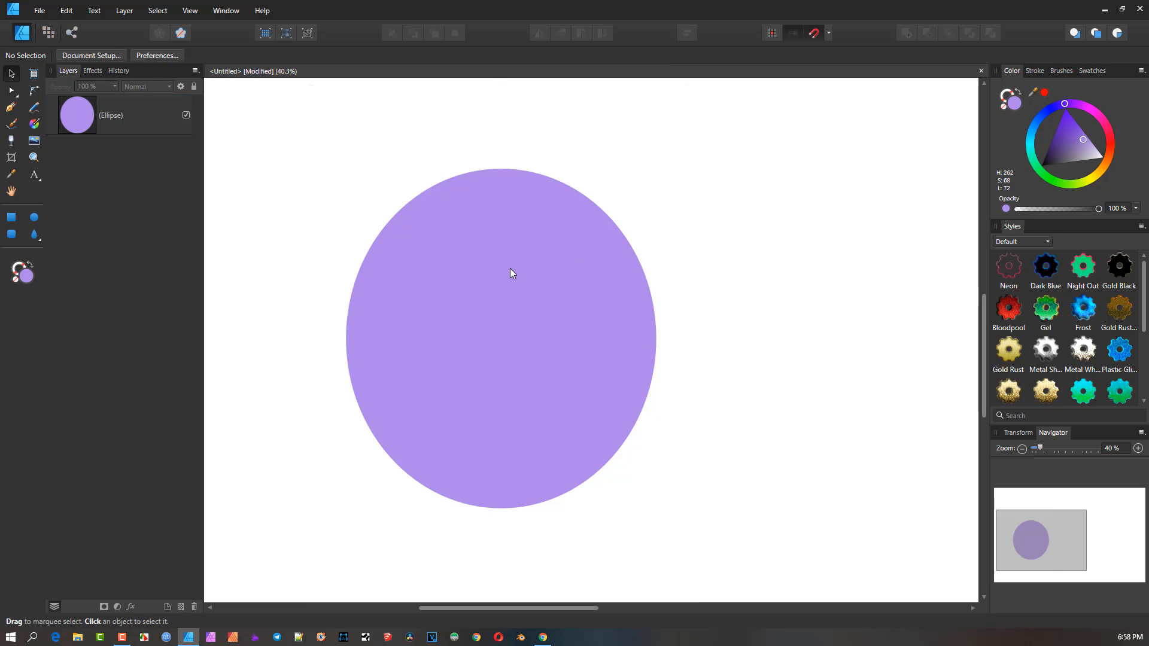
Step: Paste the copied photo inside the purple ellipse so that it is clipped to the ellipse's outline
click(510, 270)
scroll(462, 239, up, 3)
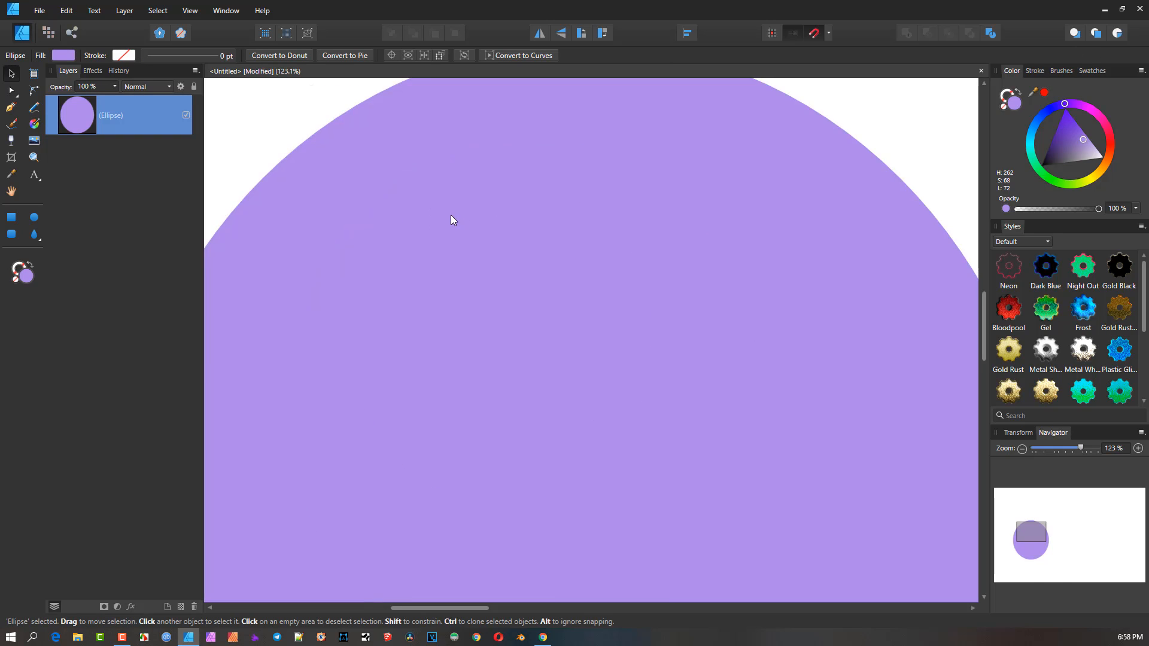
scroll(447, 237, down, 3)
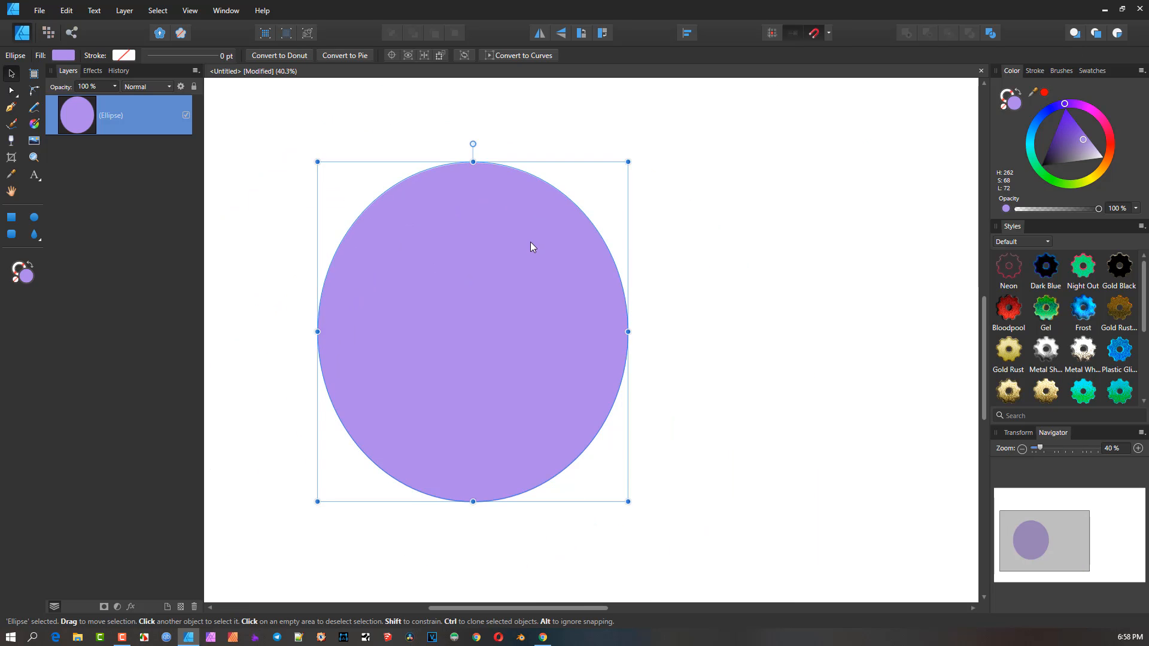
click(1119, 37)
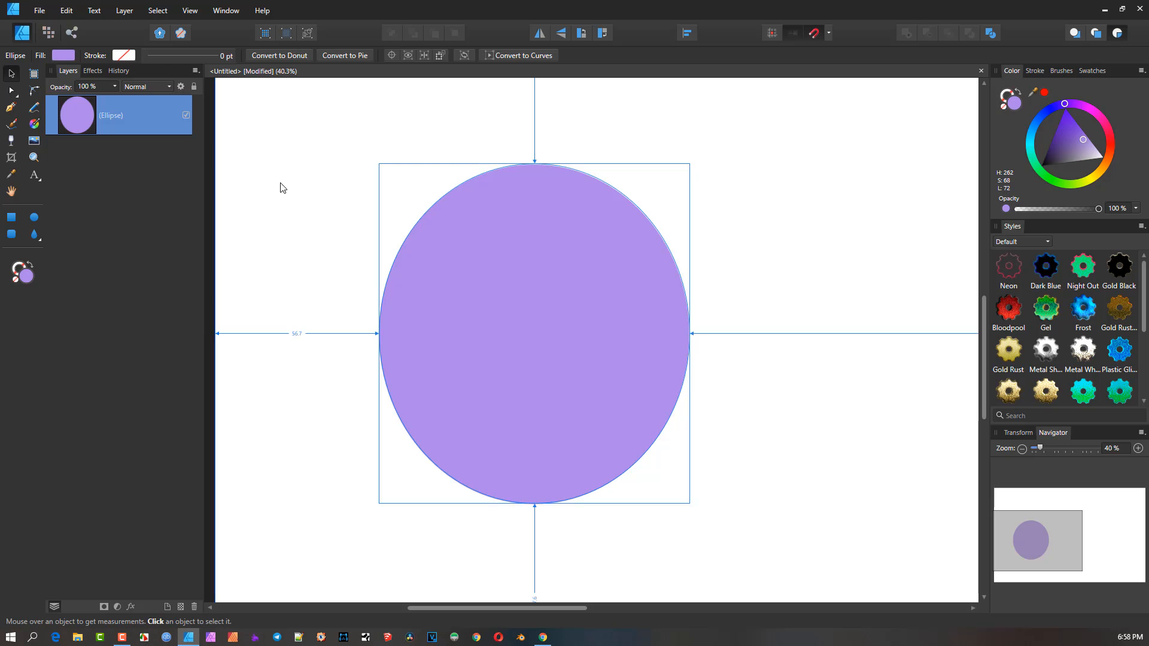
key(ctrl+v)
scroll(333, 218, up, 5)
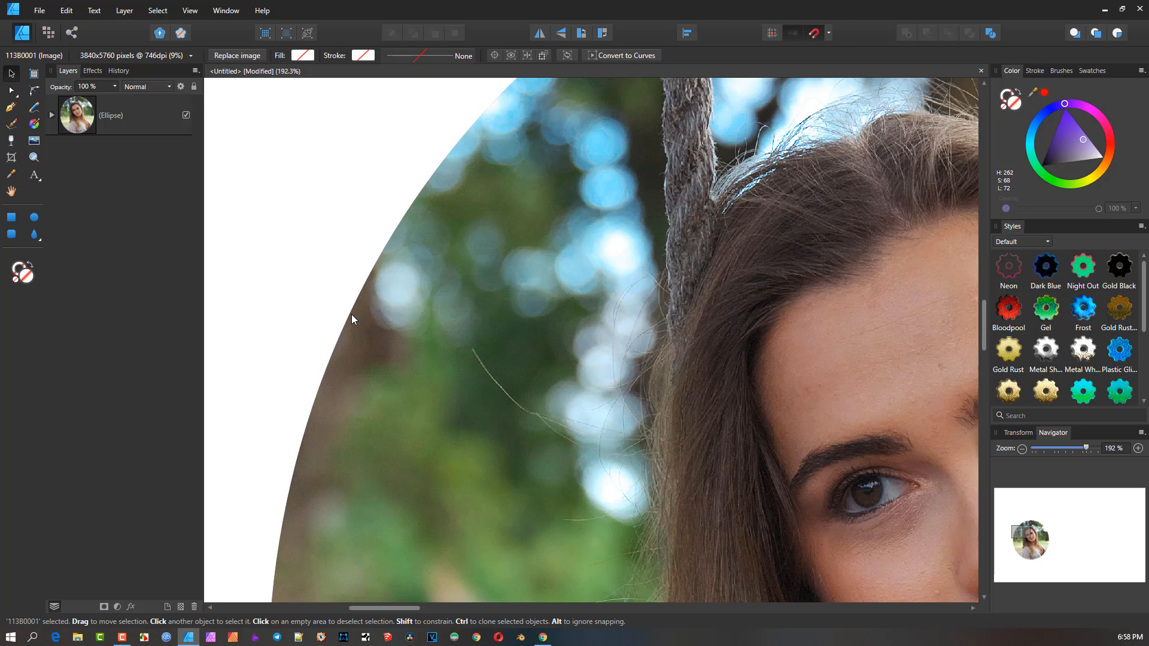
scroll(350, 315, down, 4)
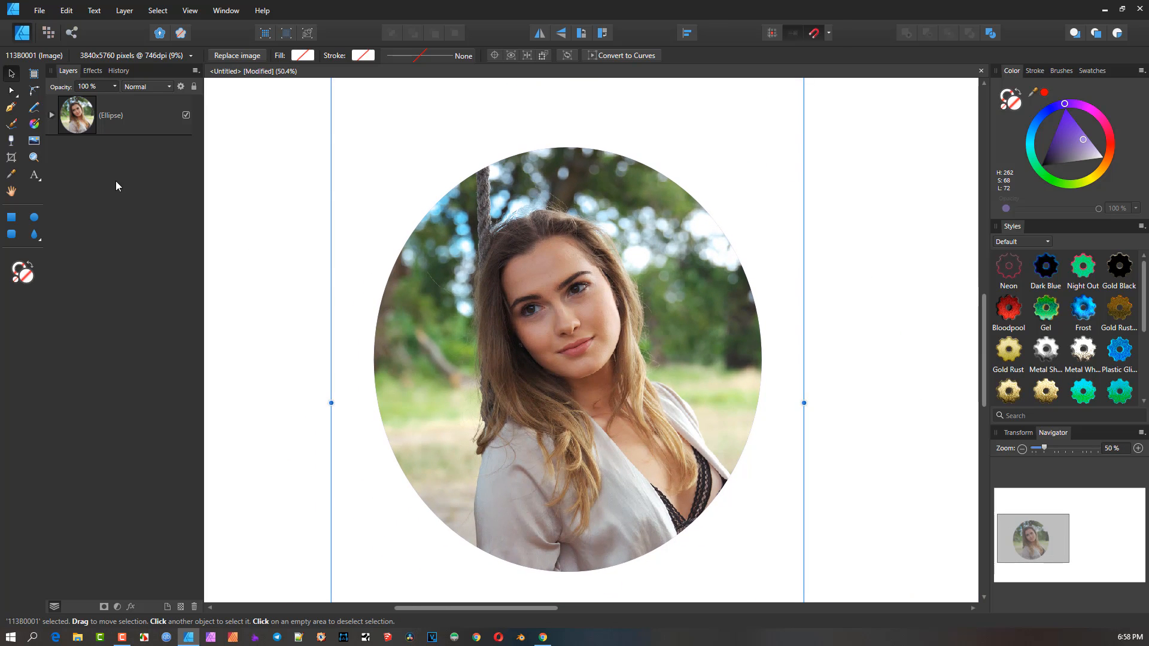
Step: Delete the photo clipped inside the ellipse, keeping the purple ellipse
click(123, 12)
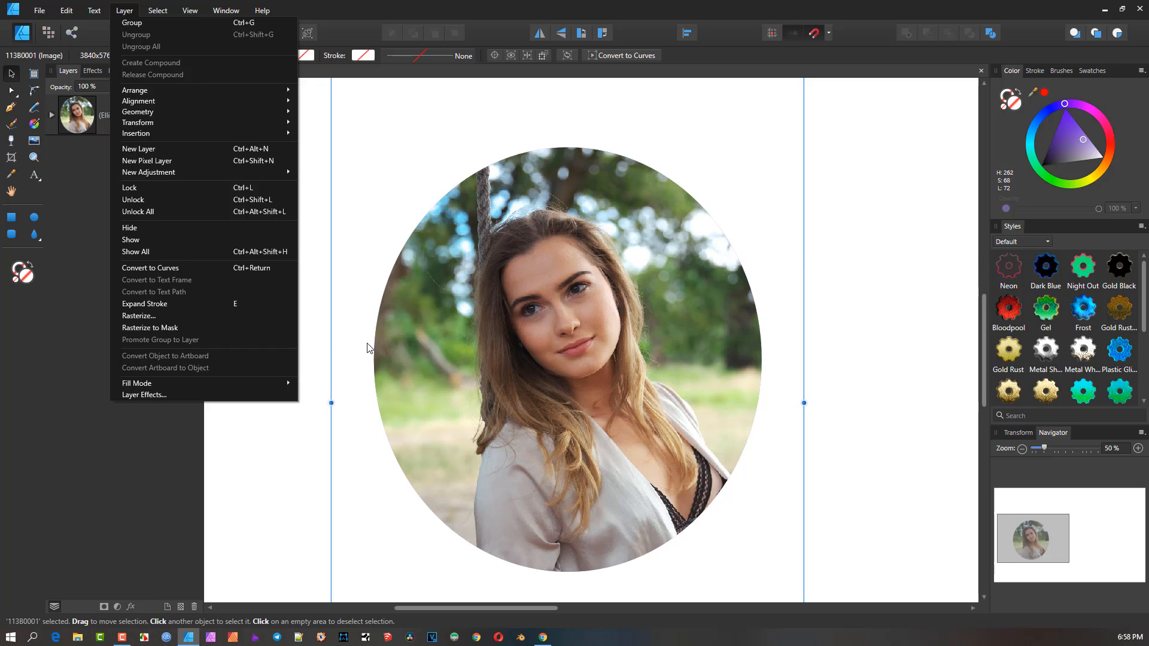
scroll(376, 343, down, 6)
click(437, 316)
drag(437, 315, 618, 354)
key(Delete)
Step: Duplicate the purple ellipse twice, placing one copy near the page's top centre and the other toward its lower right
click(432, 333)
drag(518, 276, 524, 261)
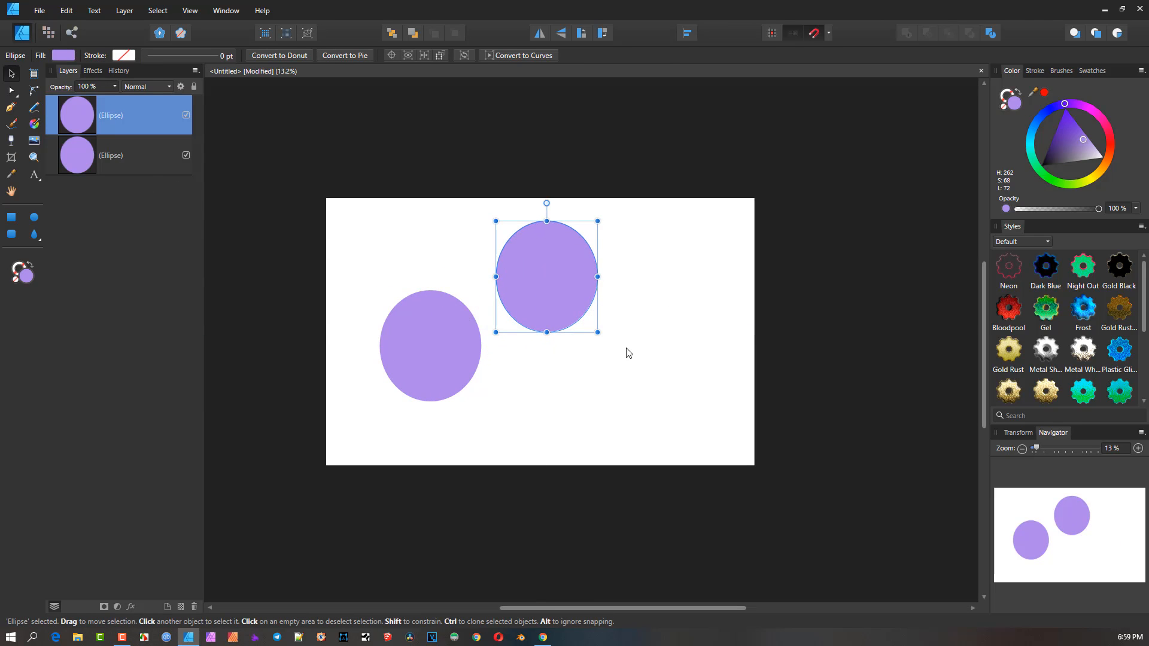
drag(556, 297, 651, 393)
Step: Group the three purple ellipses and promote the group to a layer
drag(231, 162, 790, 500)
click(183, 55)
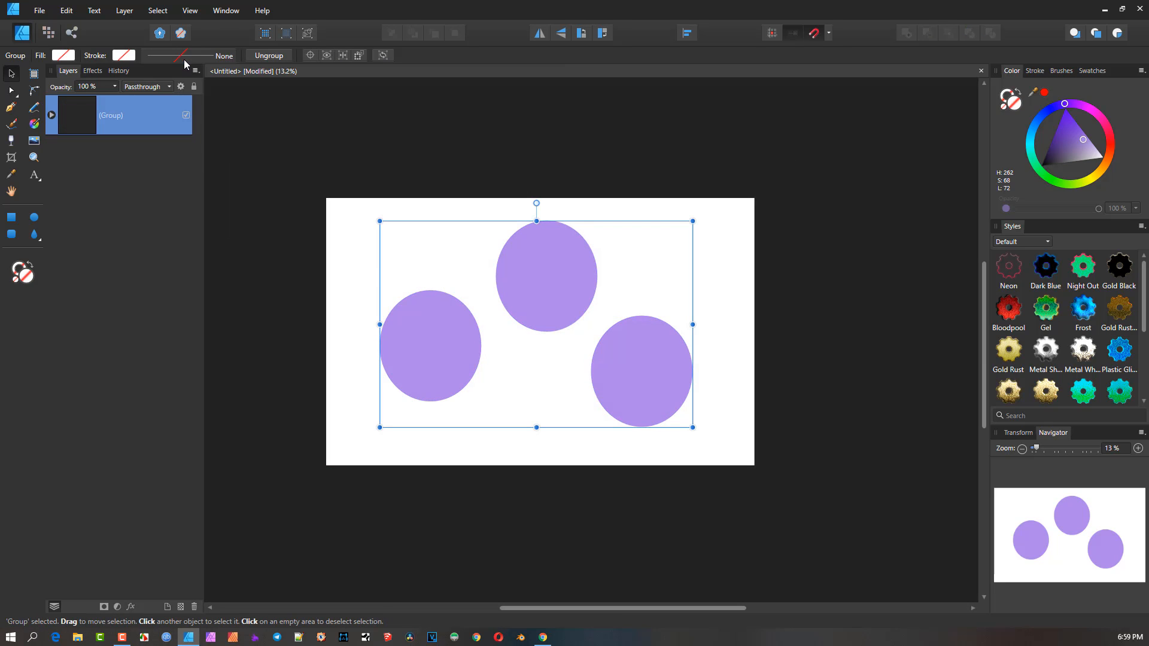
click(52, 116)
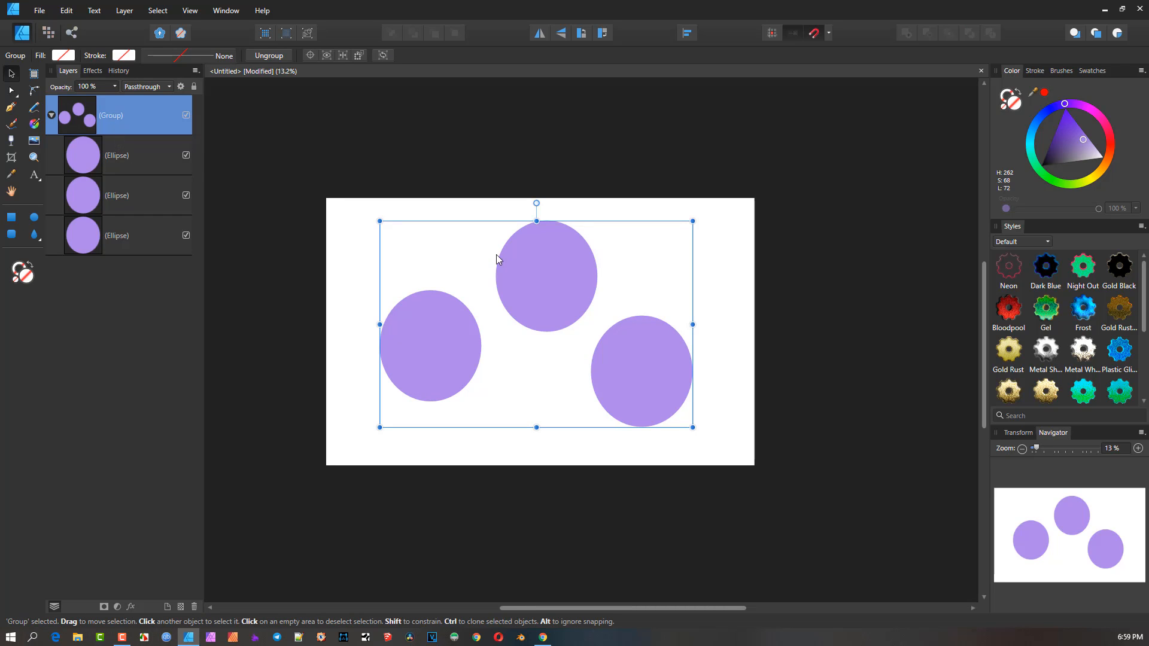
click(124, 11)
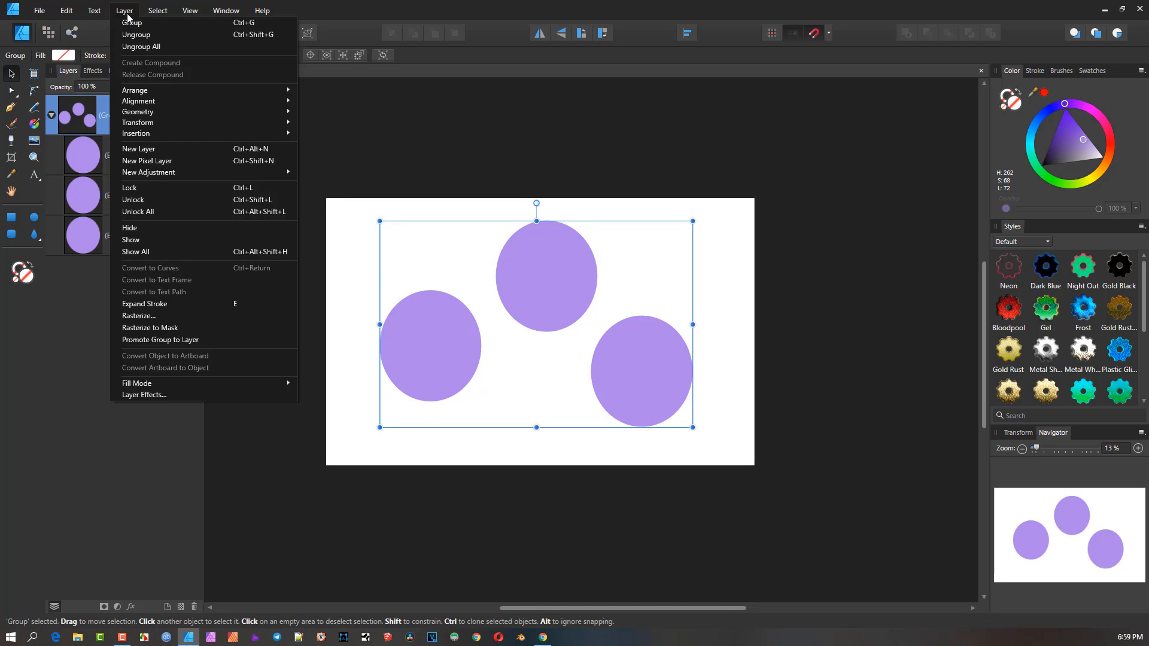
click(171, 340)
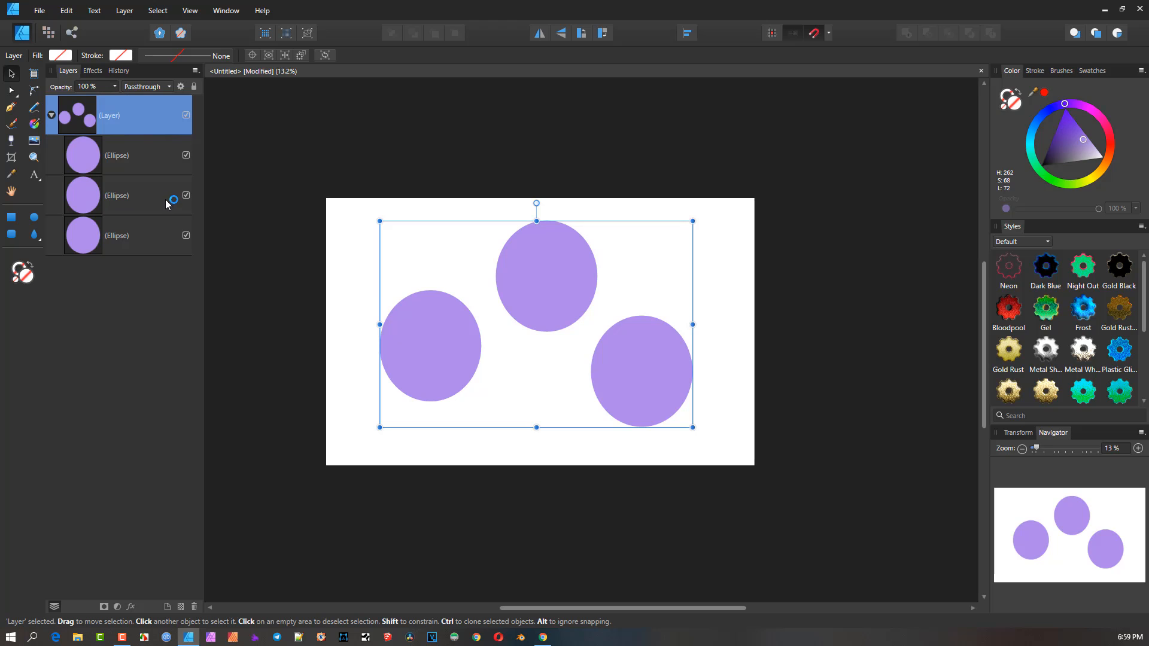
Step: Try converting the page's lower-right ellipse to an artboard and moving it slightly, and undo both changes
click(124, 11)
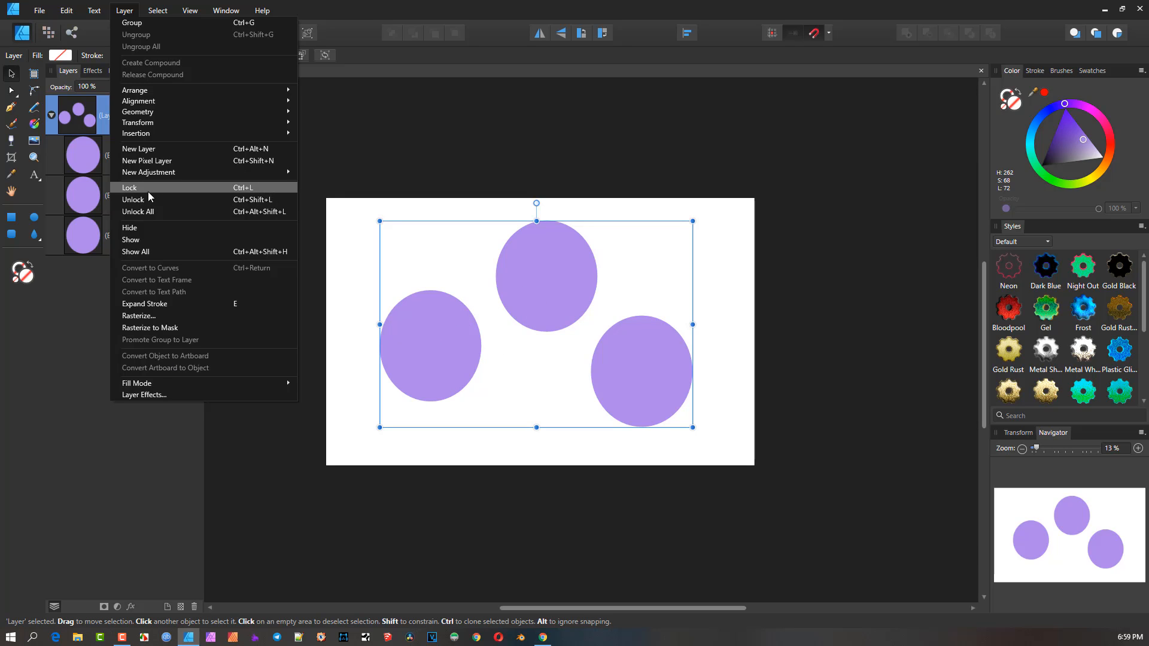
click(78, 157)
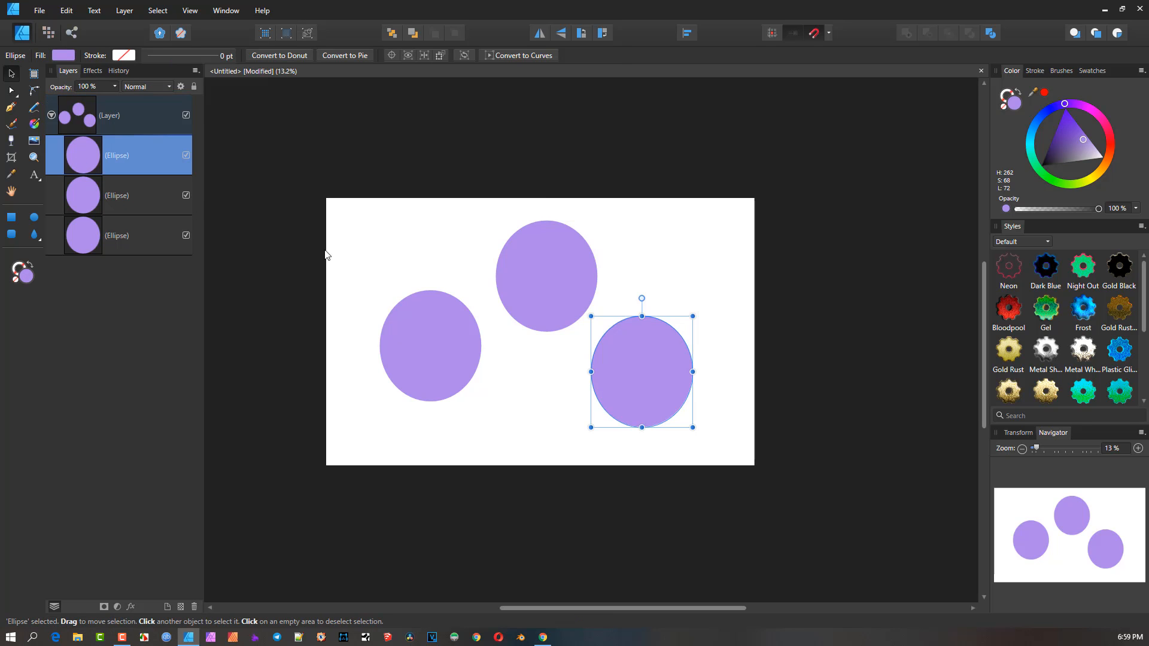
click(125, 14)
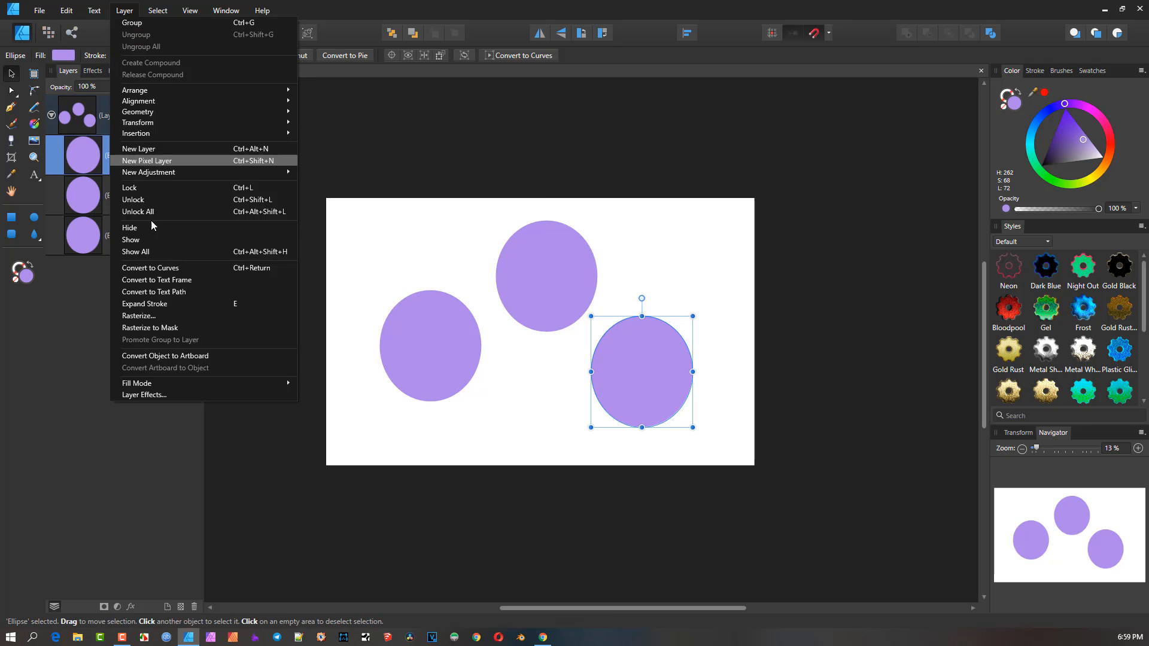
click(185, 356)
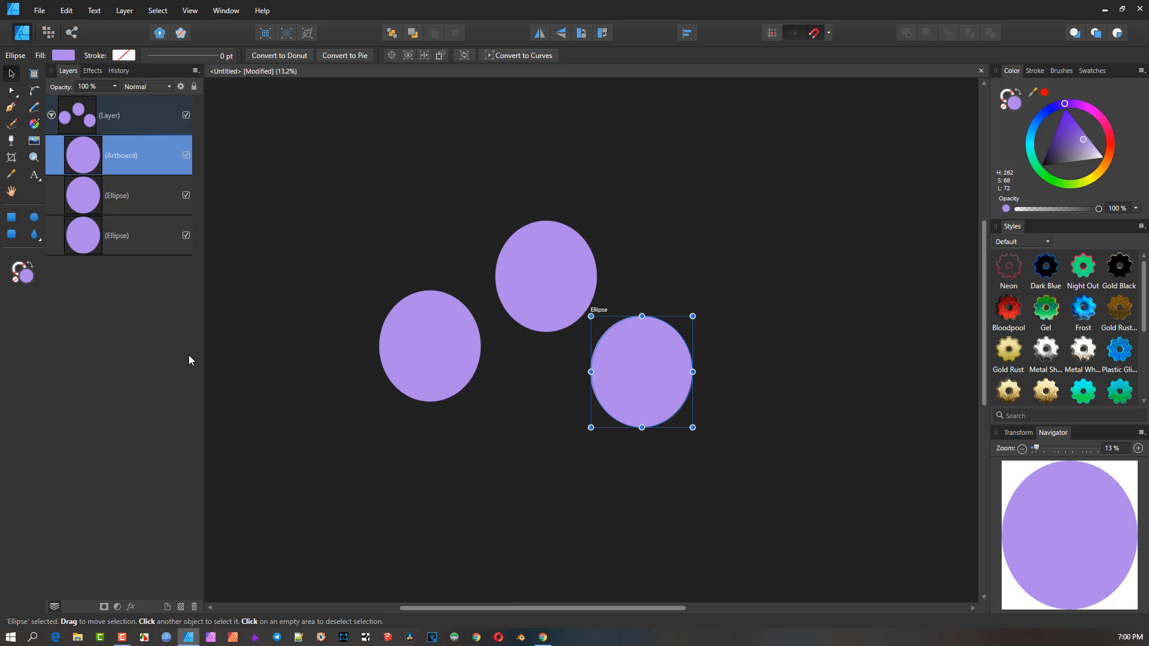
scroll(648, 358, up, 3)
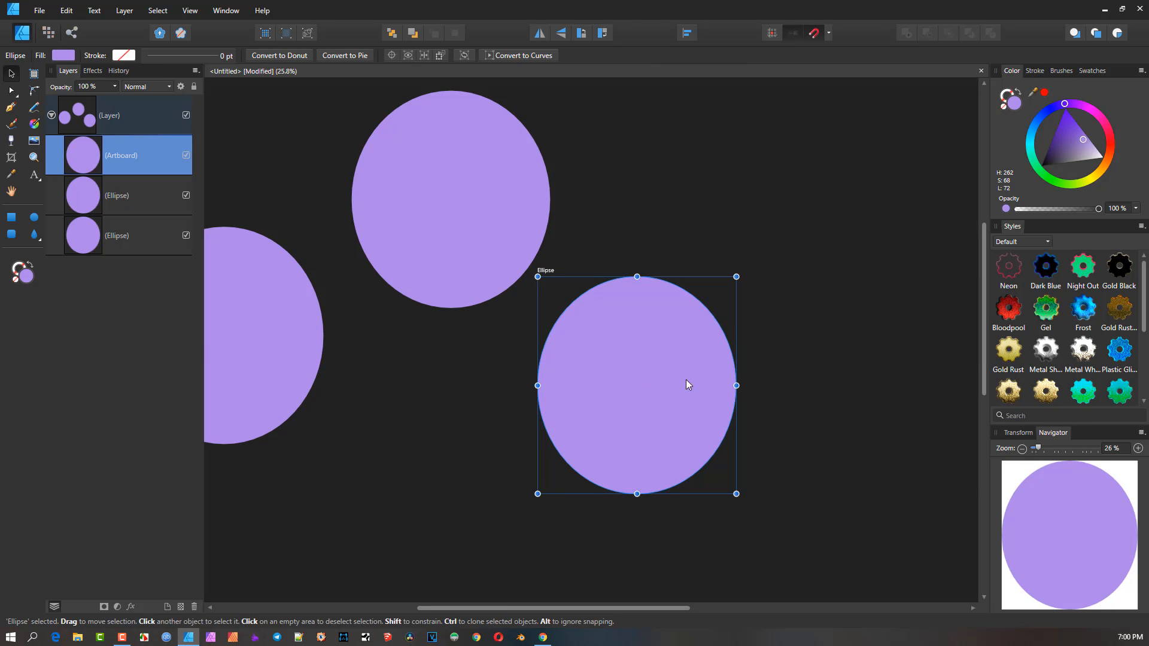
drag(686, 380, 658, 390)
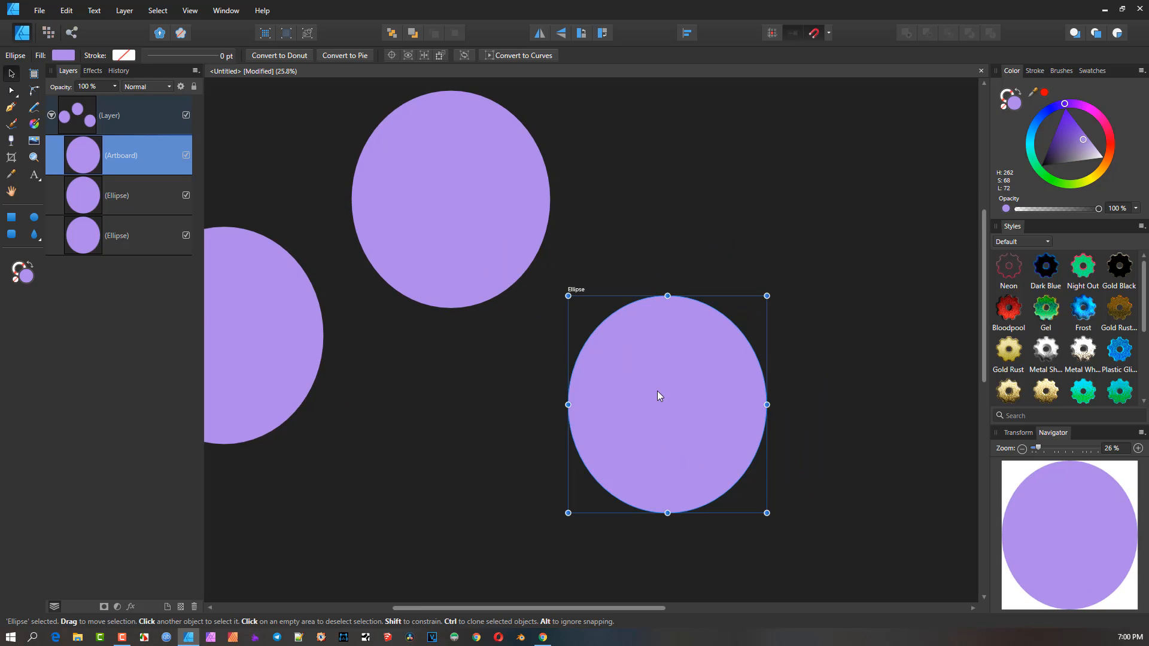
scroll(657, 391, down, 3)
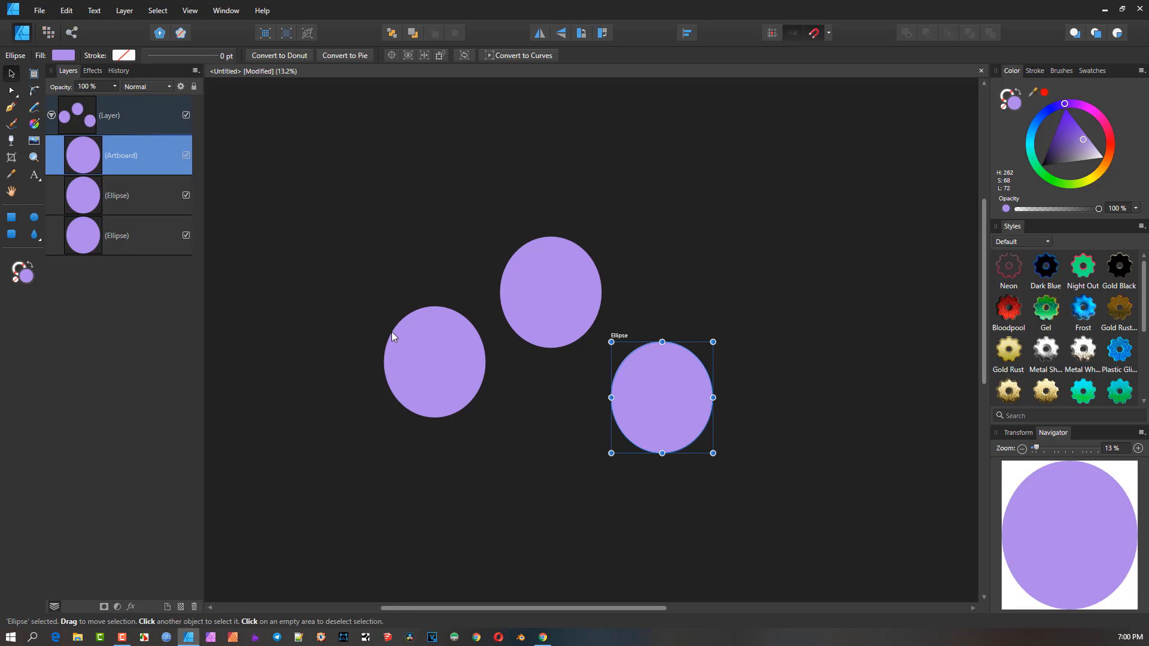
key(ctrl+z)
key(ctrl+z)
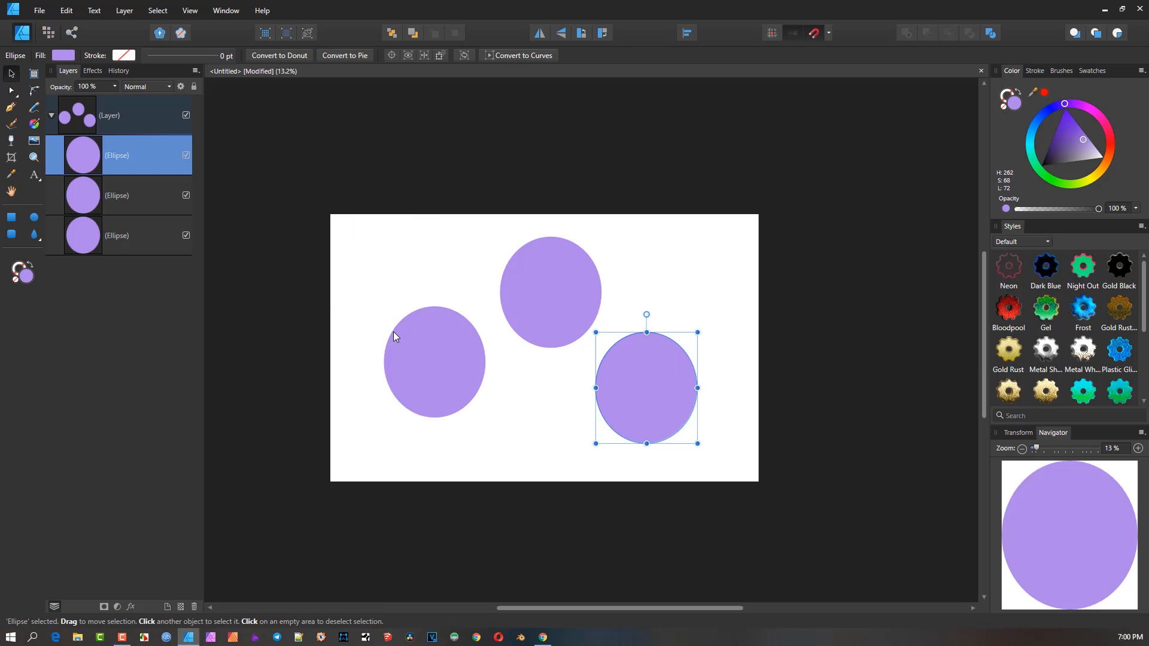
Step: Insert a document-size artboard that takes in the existing page and its three ellipses
click(127, 12)
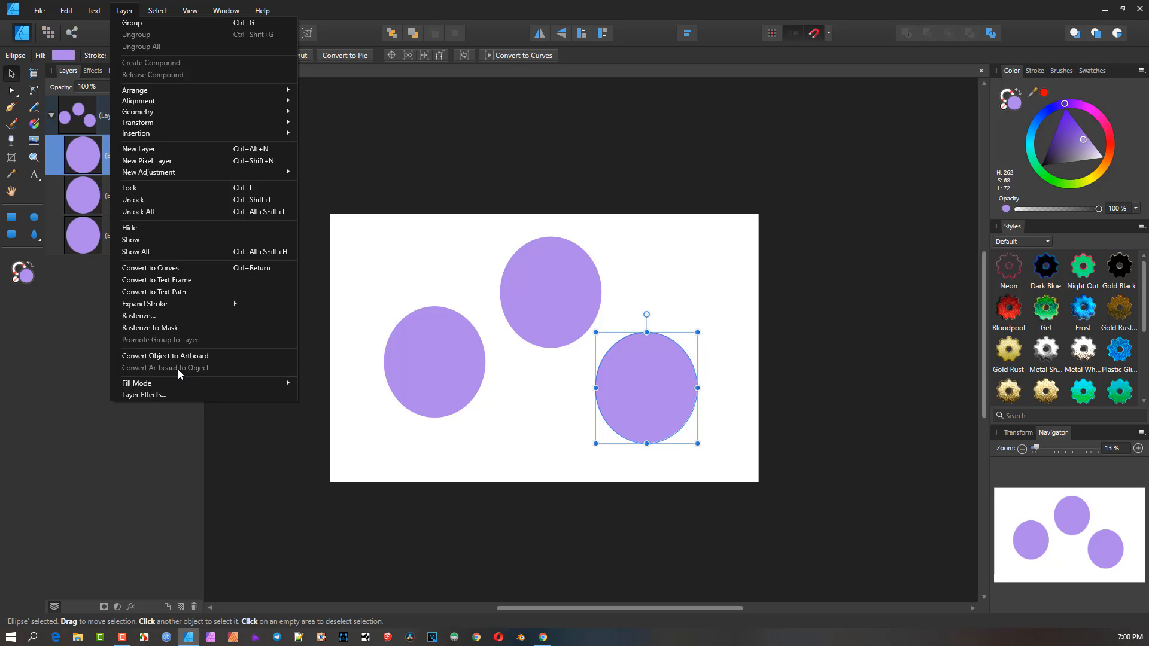
scroll(472, 350, down, 3)
drag(471, 349, 410, 349)
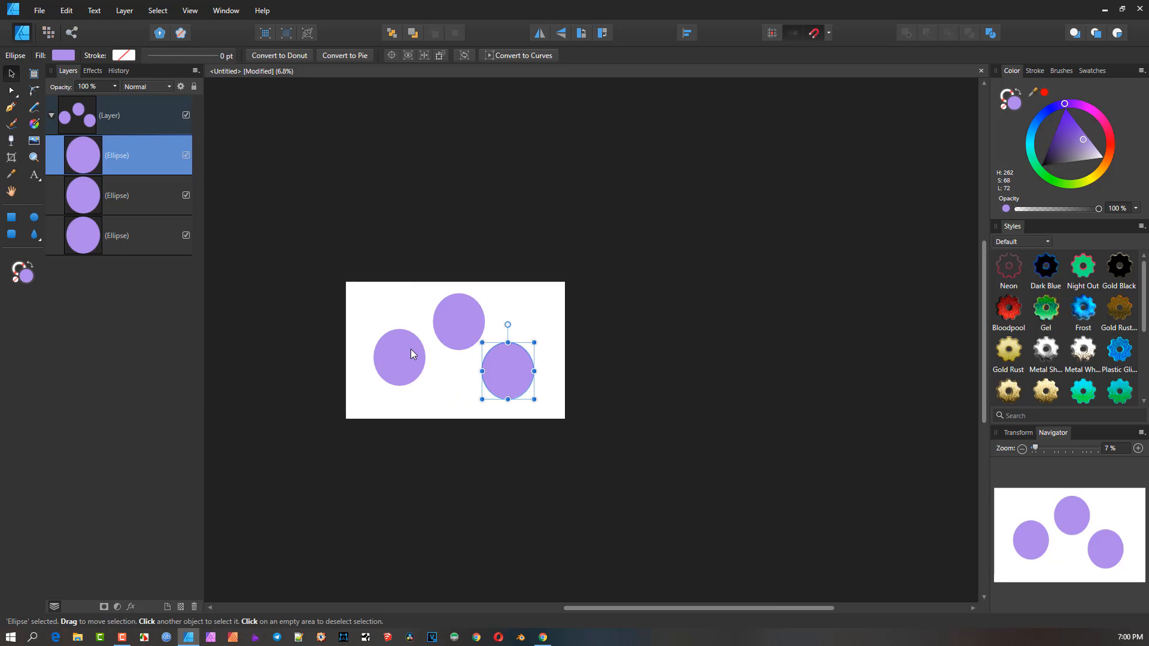
click(419, 241)
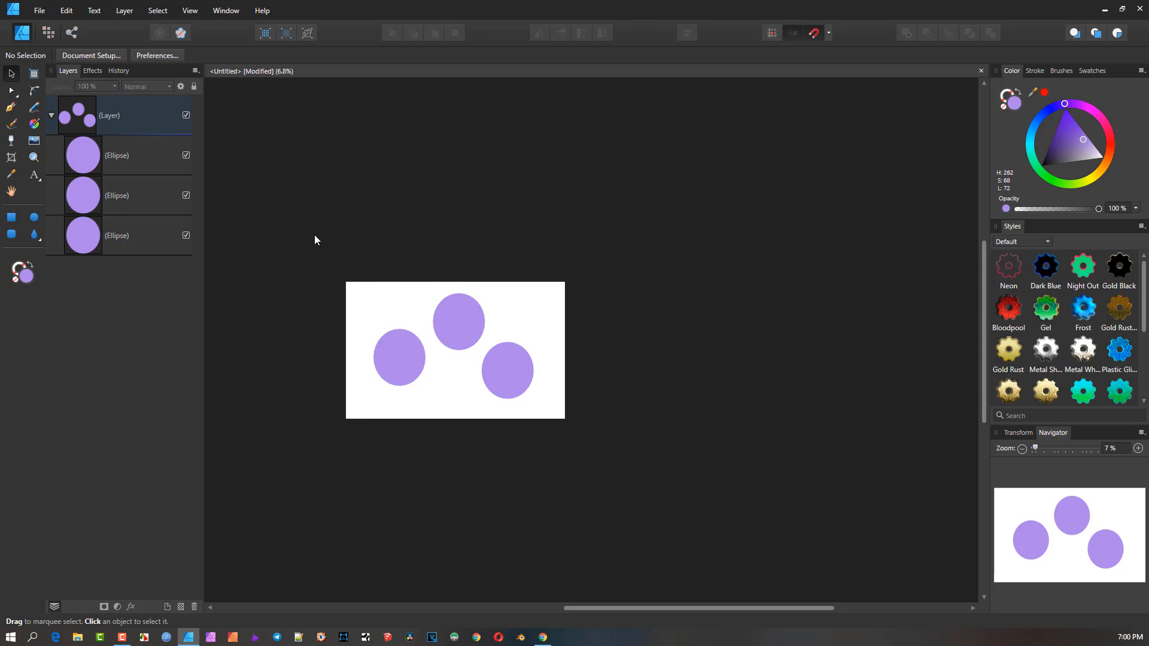
click(34, 74)
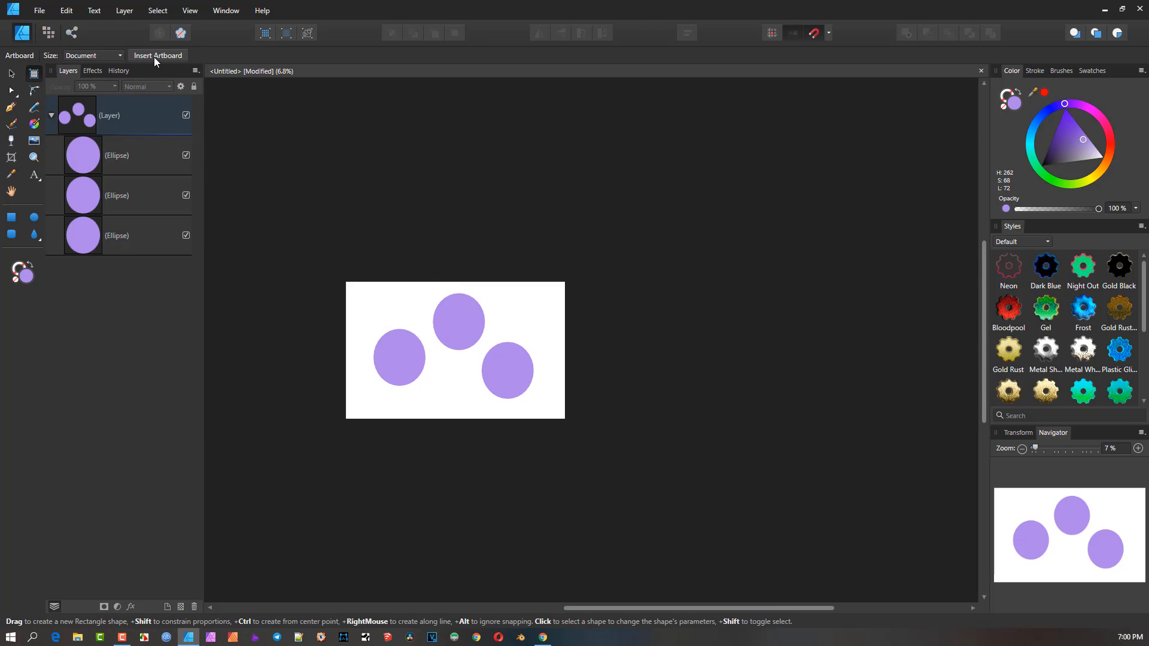
click(155, 55)
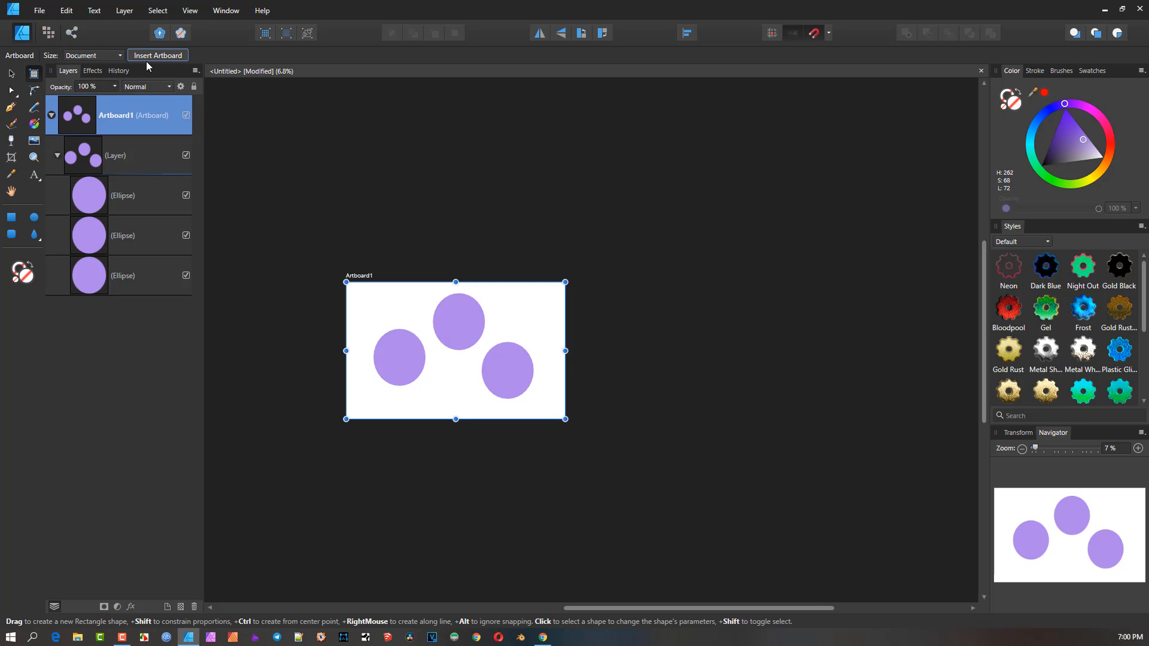
Step: Insert a second document-size artboard beside the first and shrink it toward its lower-right corner
click(150, 55)
drag(717, 351, 658, 347)
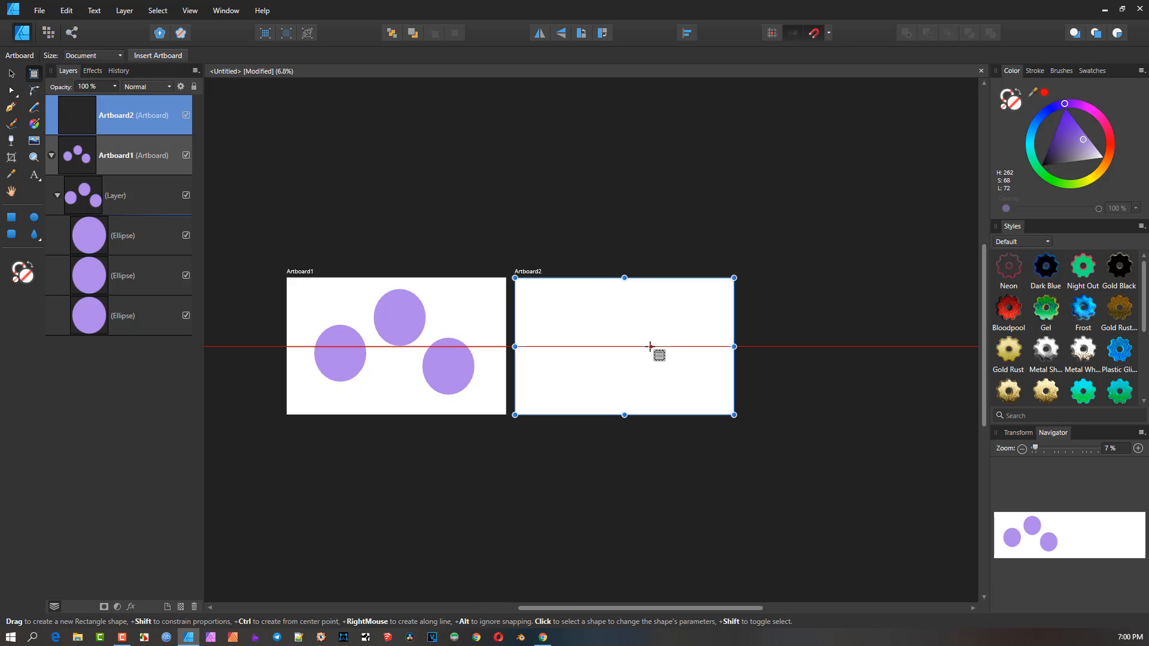
drag(516, 278, 598, 318)
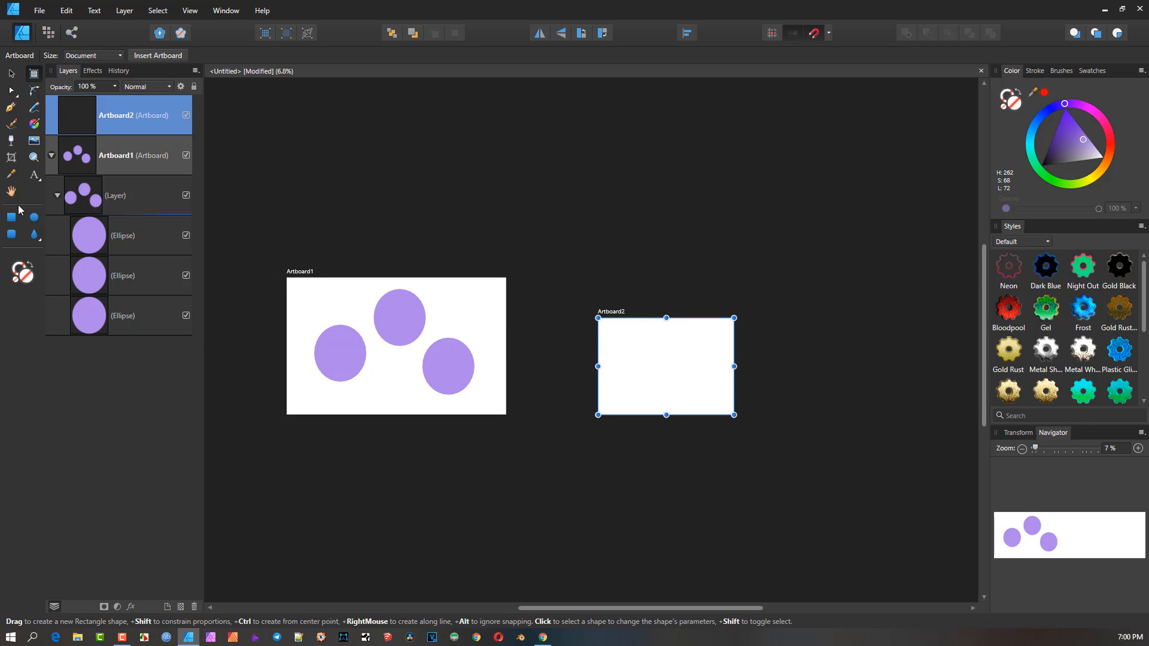
Step: Draw a wide ellipse on the smaller artboard and fill it with pale yellow, hue 54
click(34, 217)
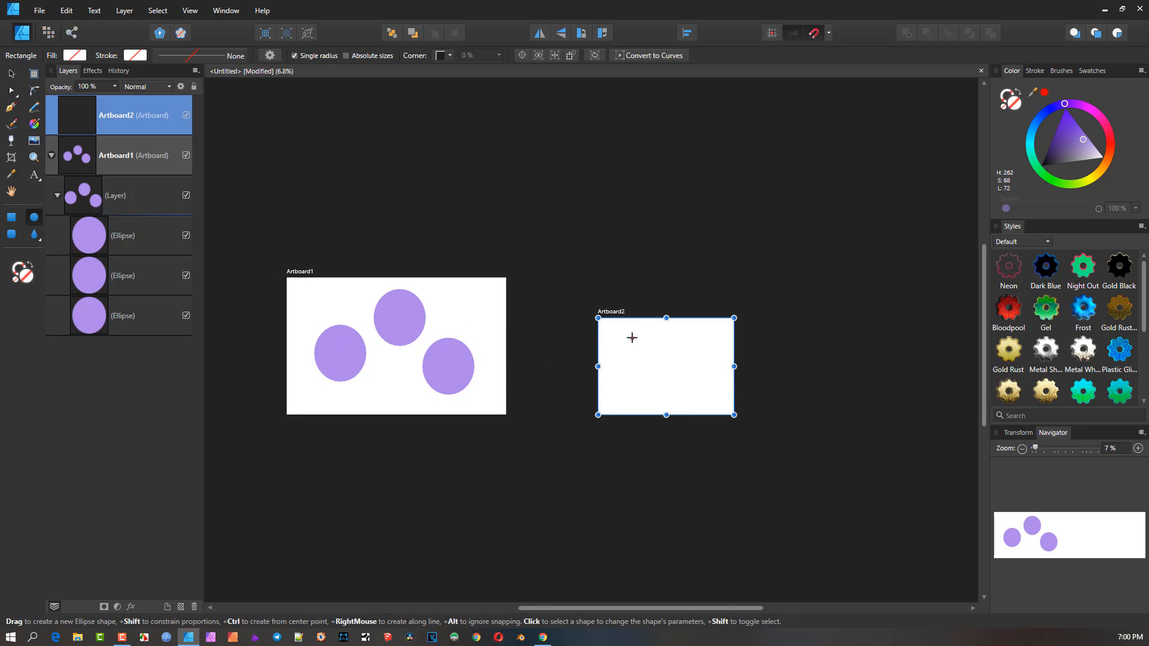
drag(628, 331, 726, 389)
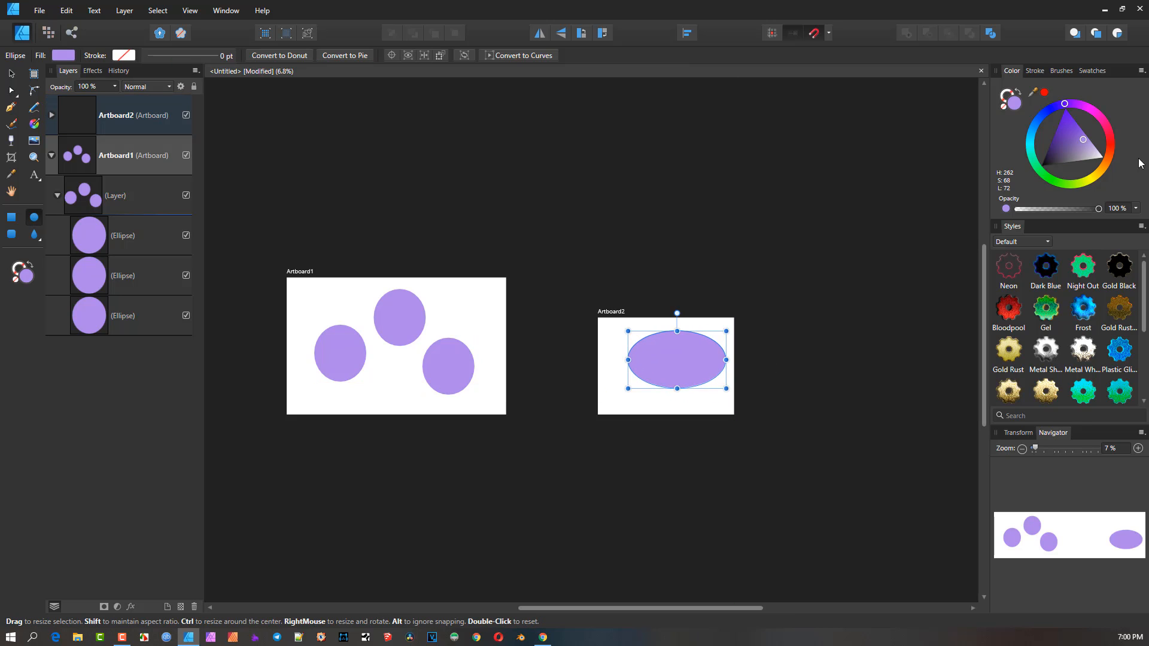
click(1097, 182)
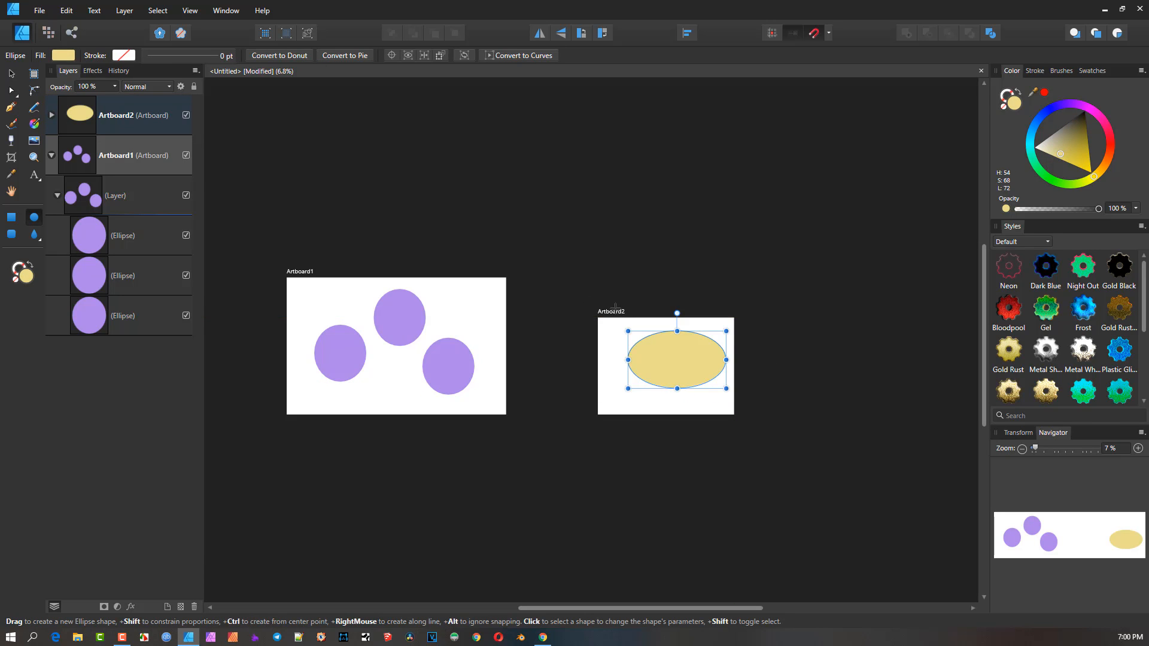
Step: Fill the smaller artboard's background with pink, hue 288
click(10, 73)
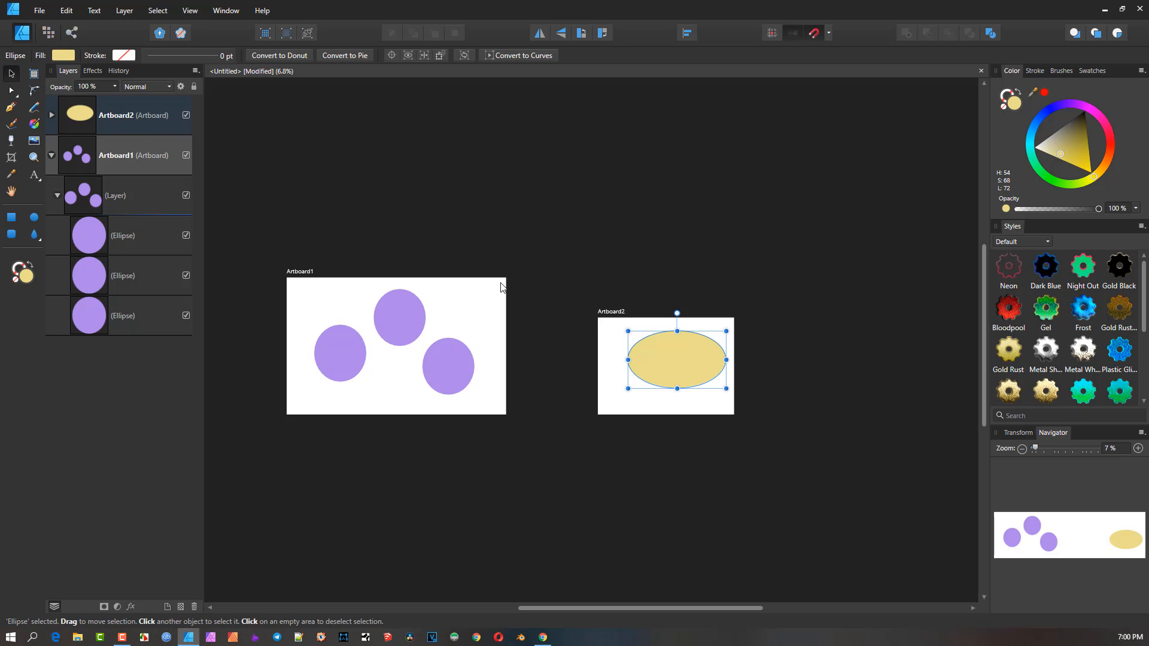
click(610, 310)
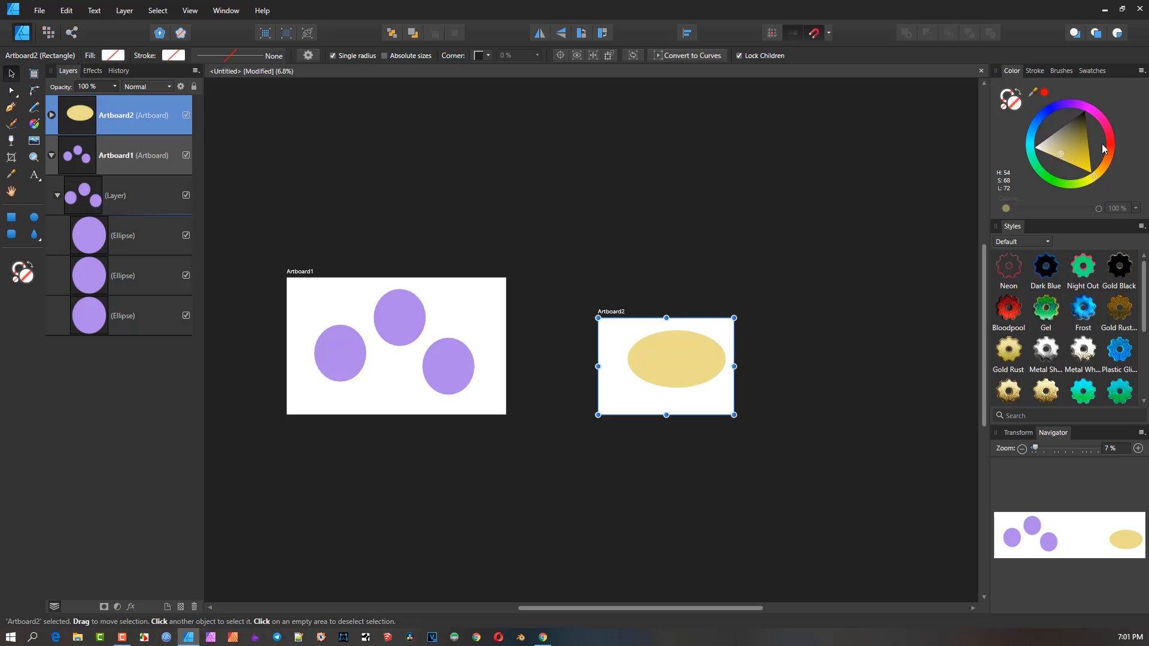
click(1083, 106)
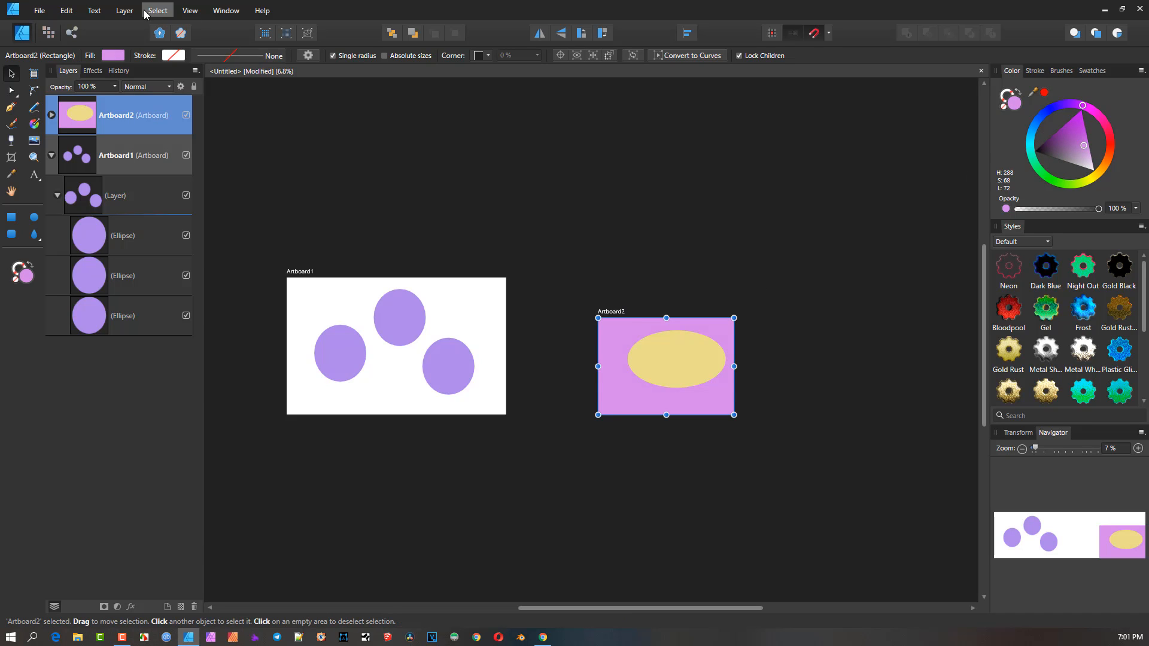
Step: Convert the pink artboard to an object and move it onto the first artboard, over the purple ellipses
click(124, 10)
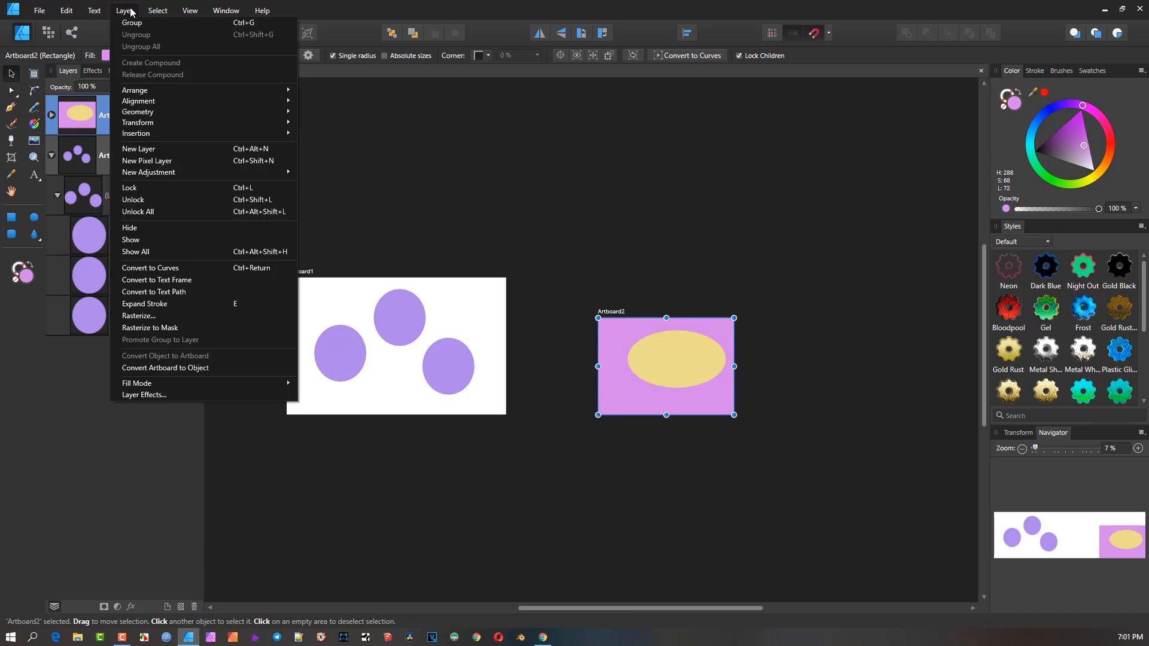
click(182, 368)
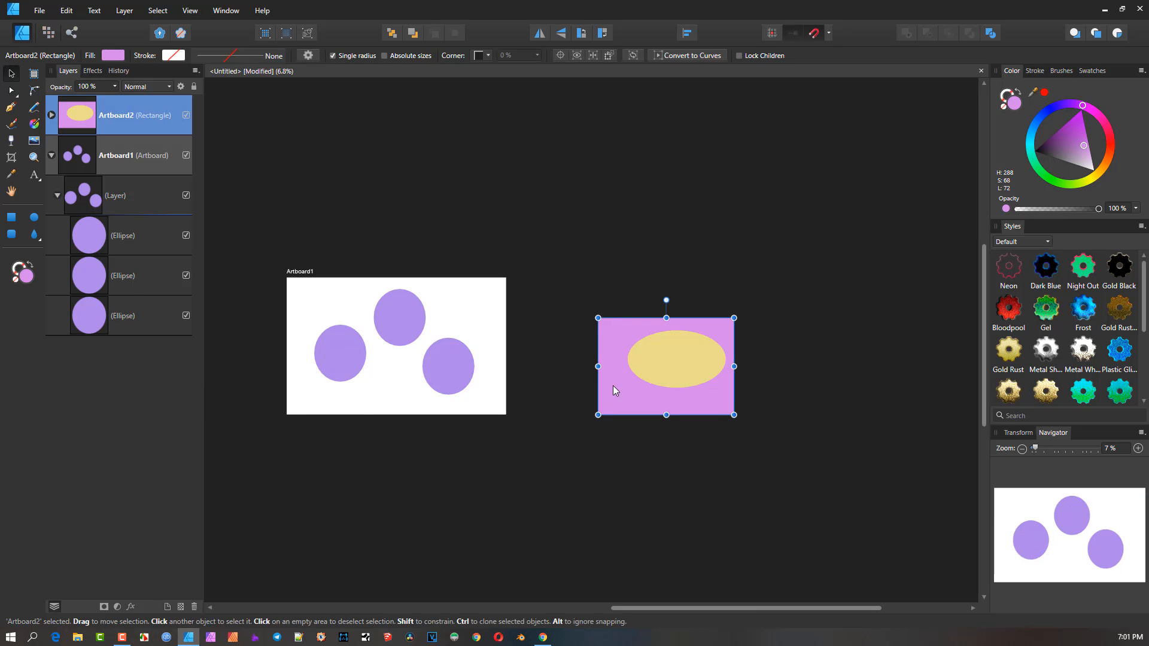
drag(607, 335, 368, 319)
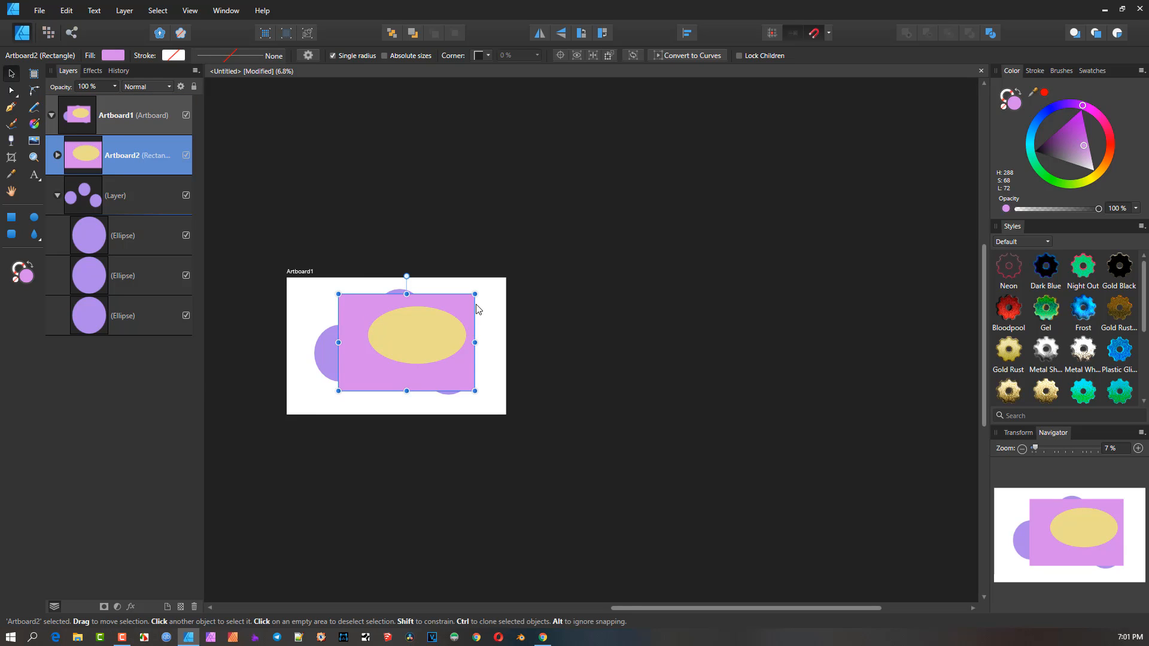
Step: Shrink the converted pink rectangle with its yellow ellipse and place it in the upper-left corner of the first artboard
drag(462, 300, 321, 312)
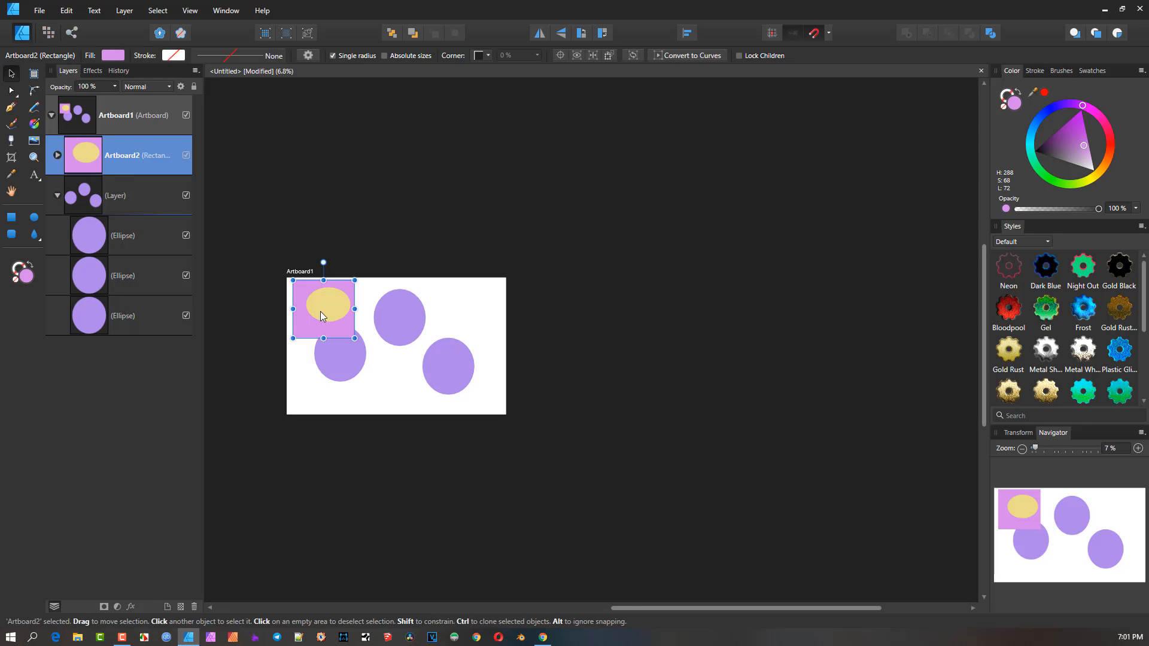
scroll(485, 374, up, 2)
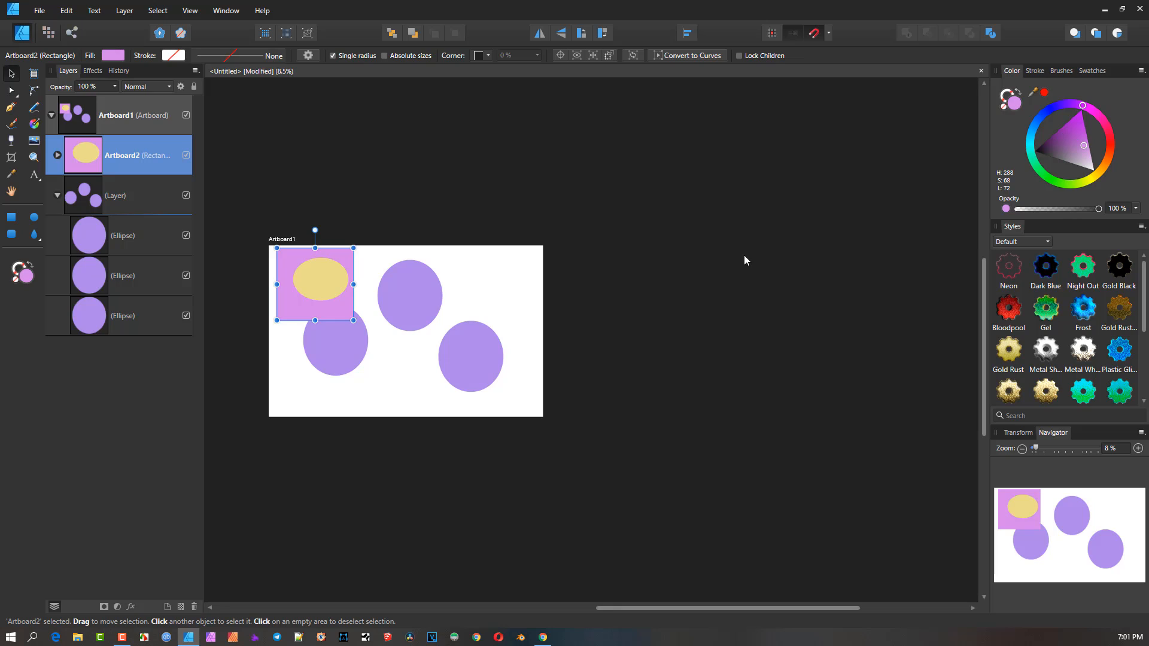
scroll(408, 309, up, 1)
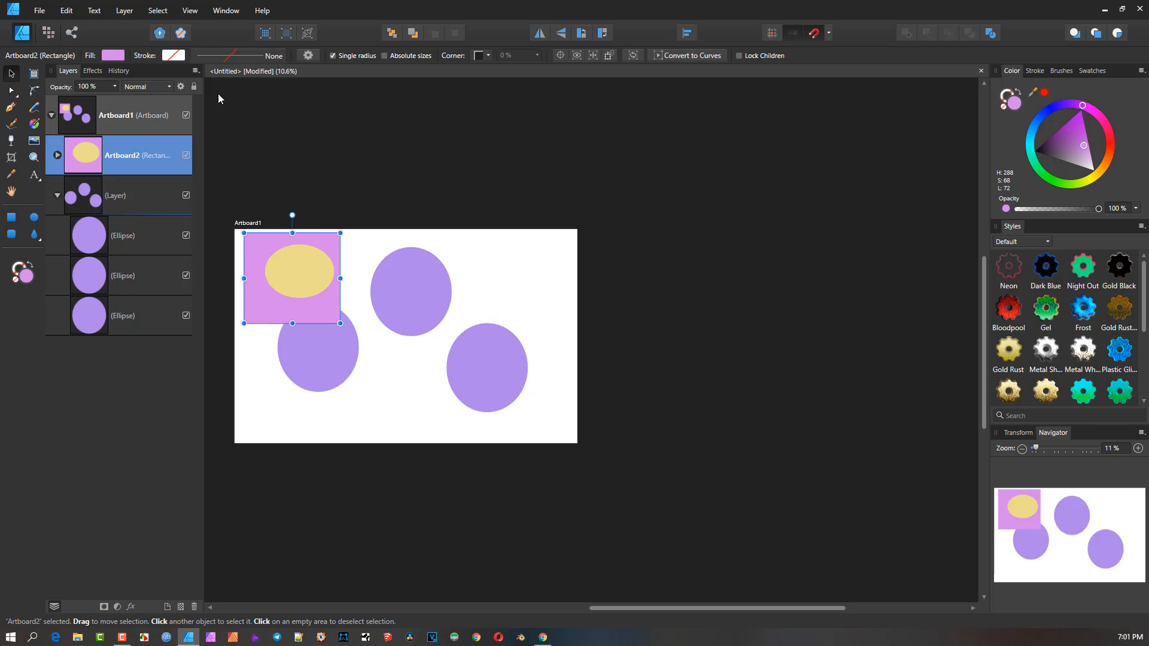
Step: Open the Layer Effects settings for the pink rectangle to examine the available effects, and close them without applying any
click(124, 11)
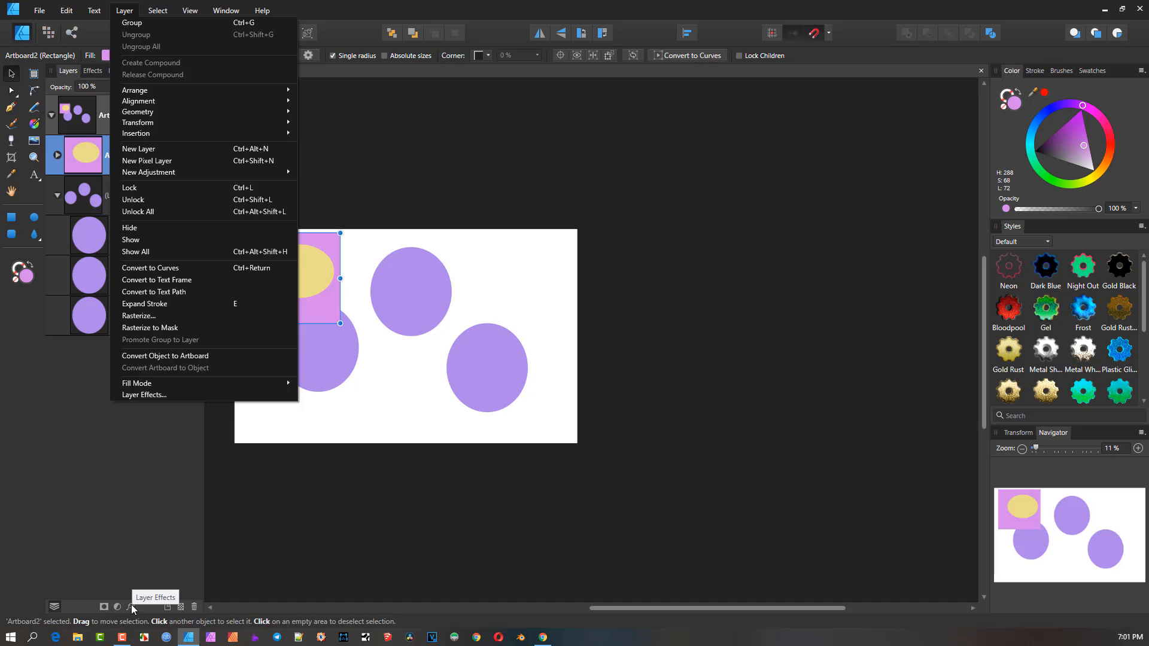
click(199, 397)
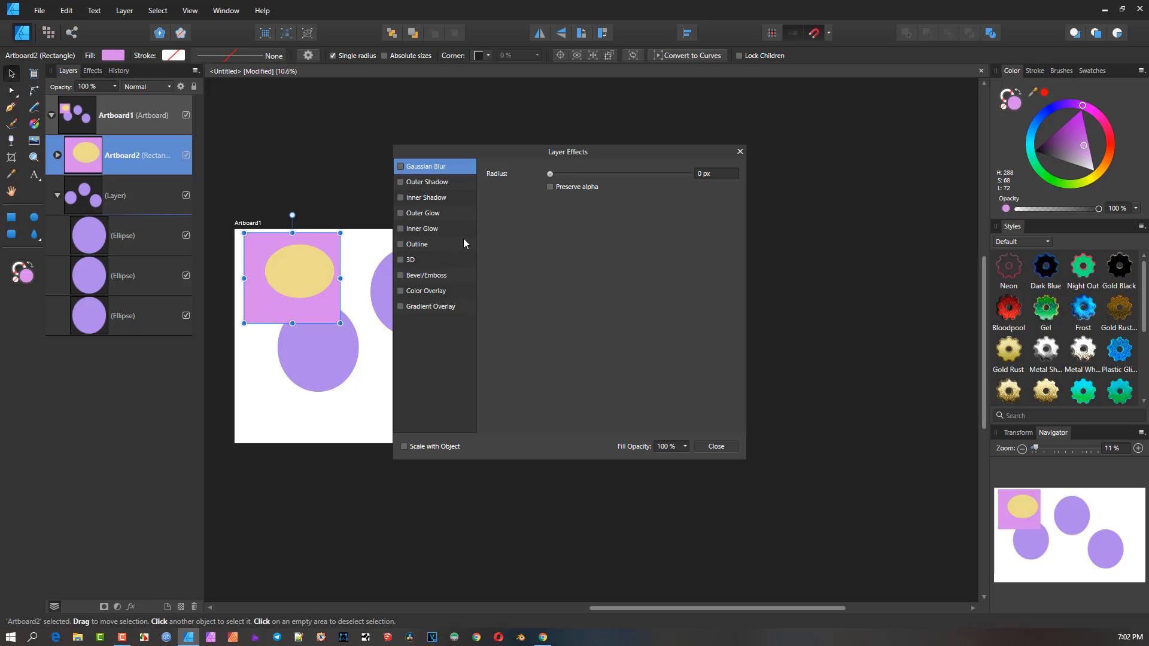
click(740, 153)
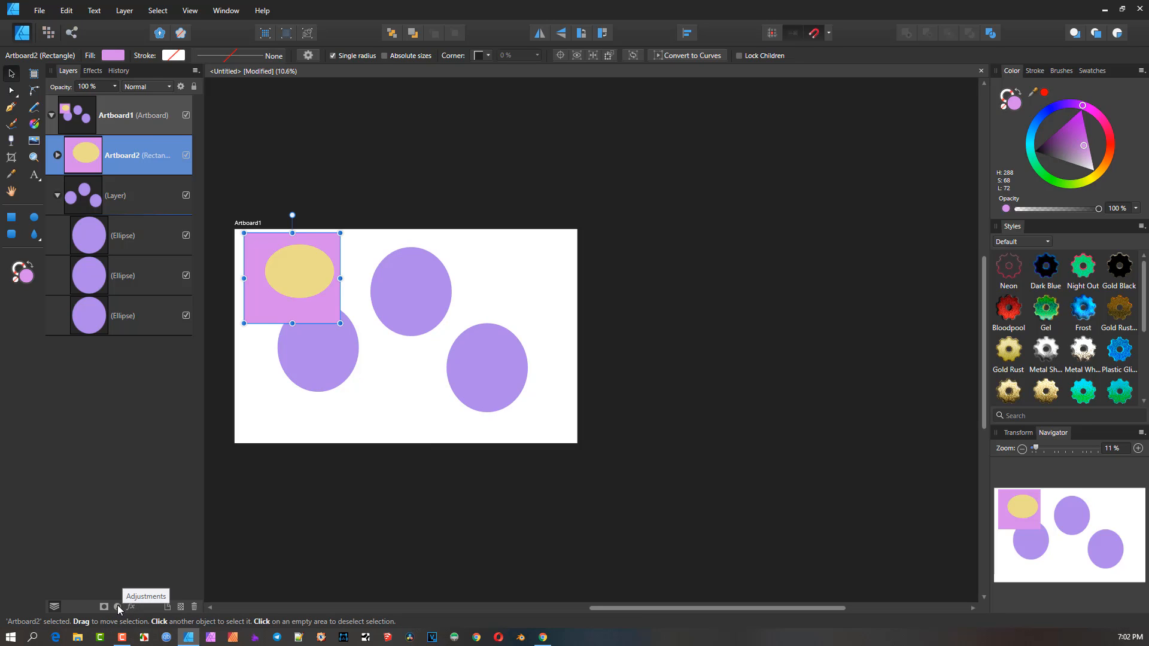
click(131, 608)
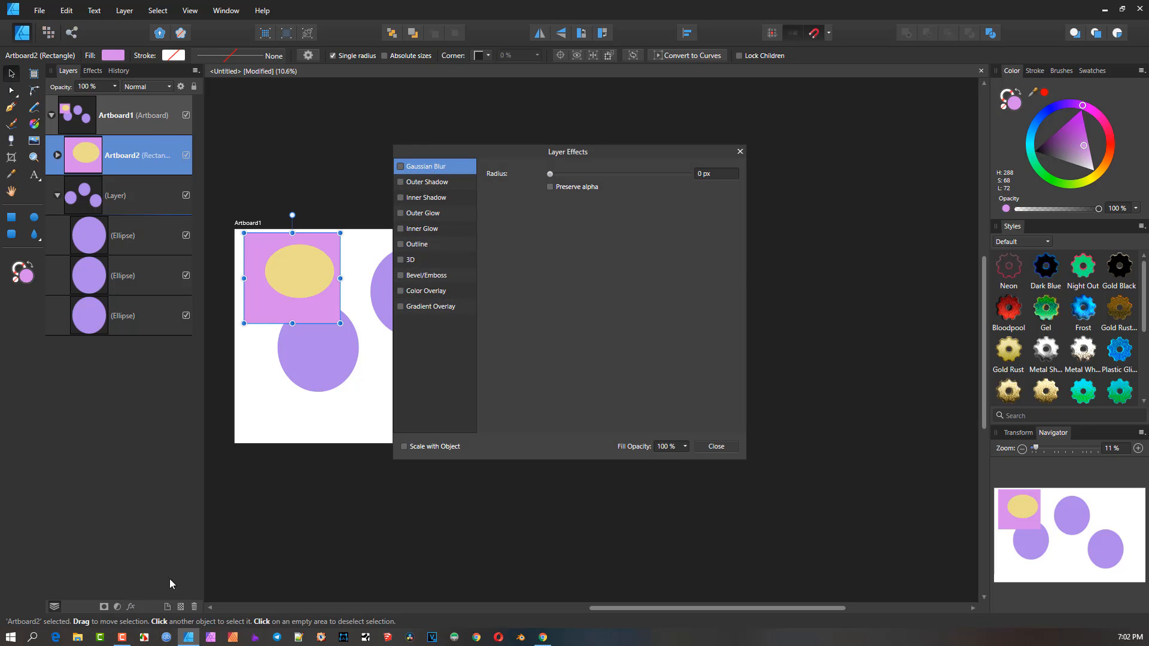
click(741, 152)
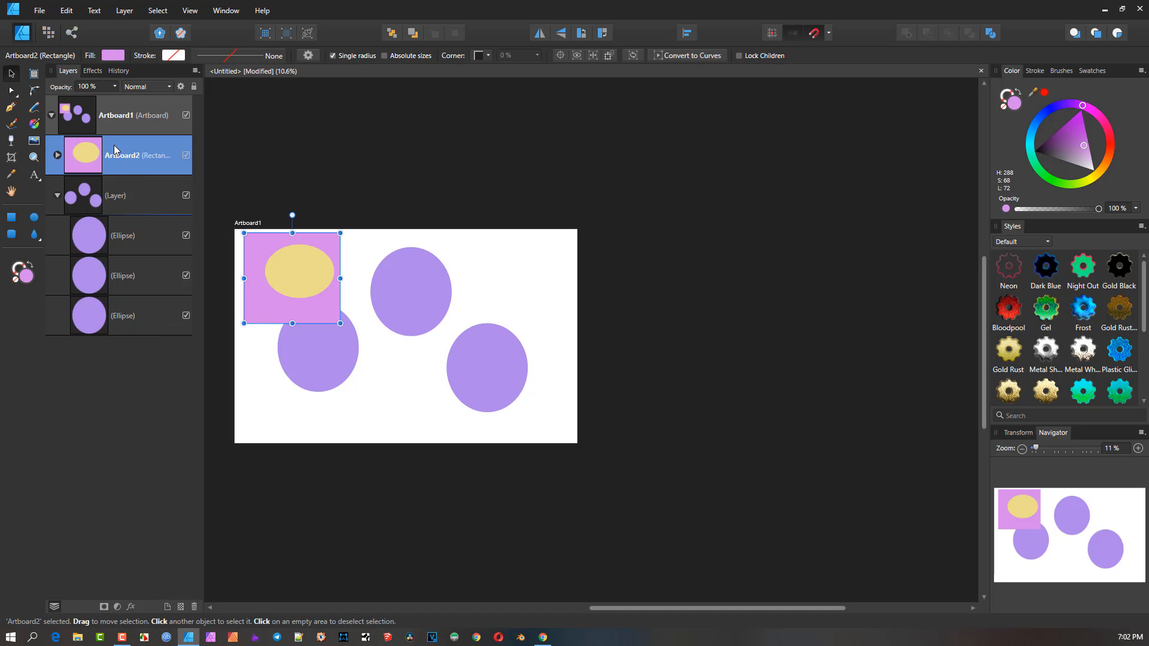
click(189, 11)
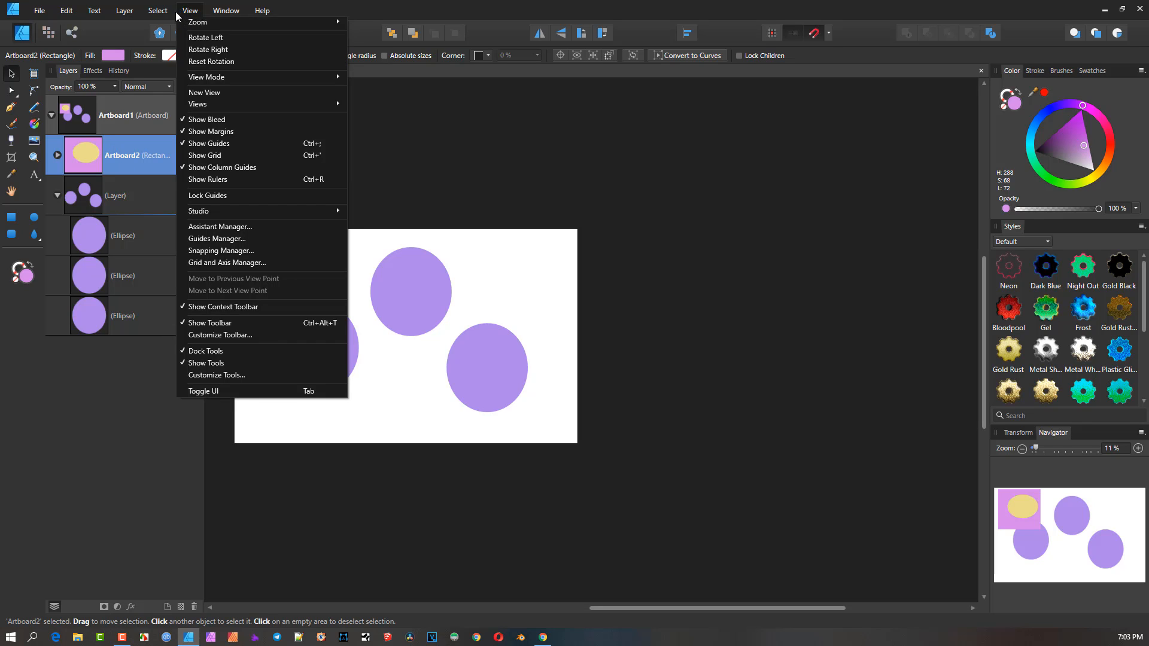
mouse_move(159, 12)
mouse_move(243, 13)
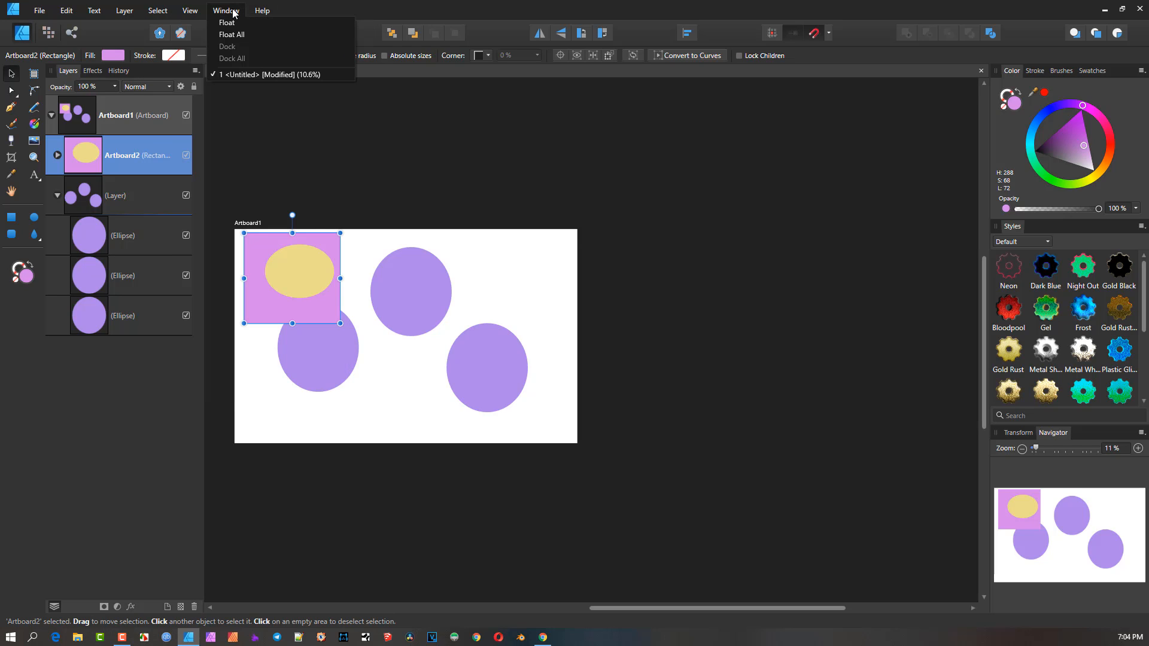